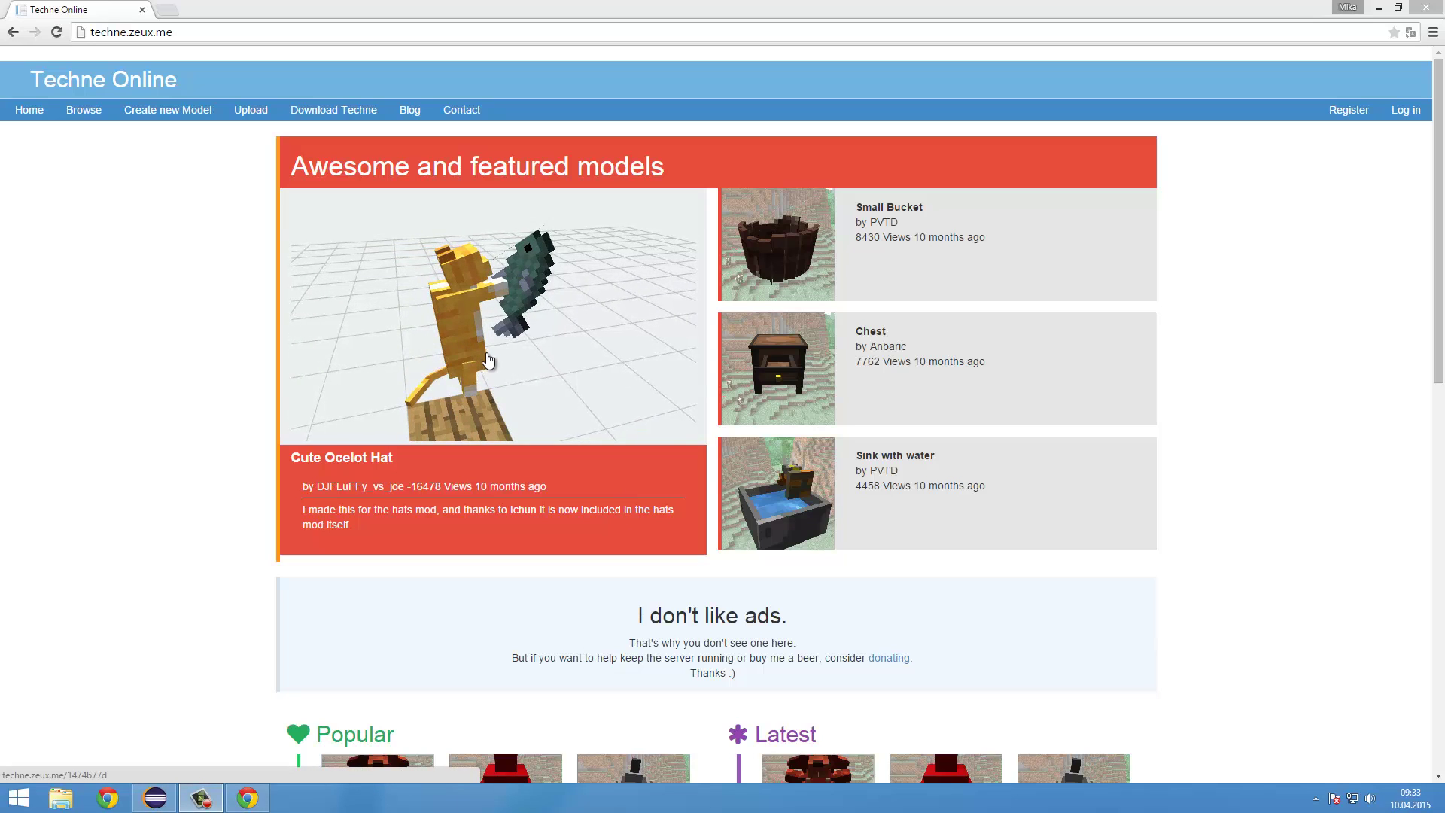
Step: Download the desktop version of Techne from techne.zeux.me
click(197, 30)
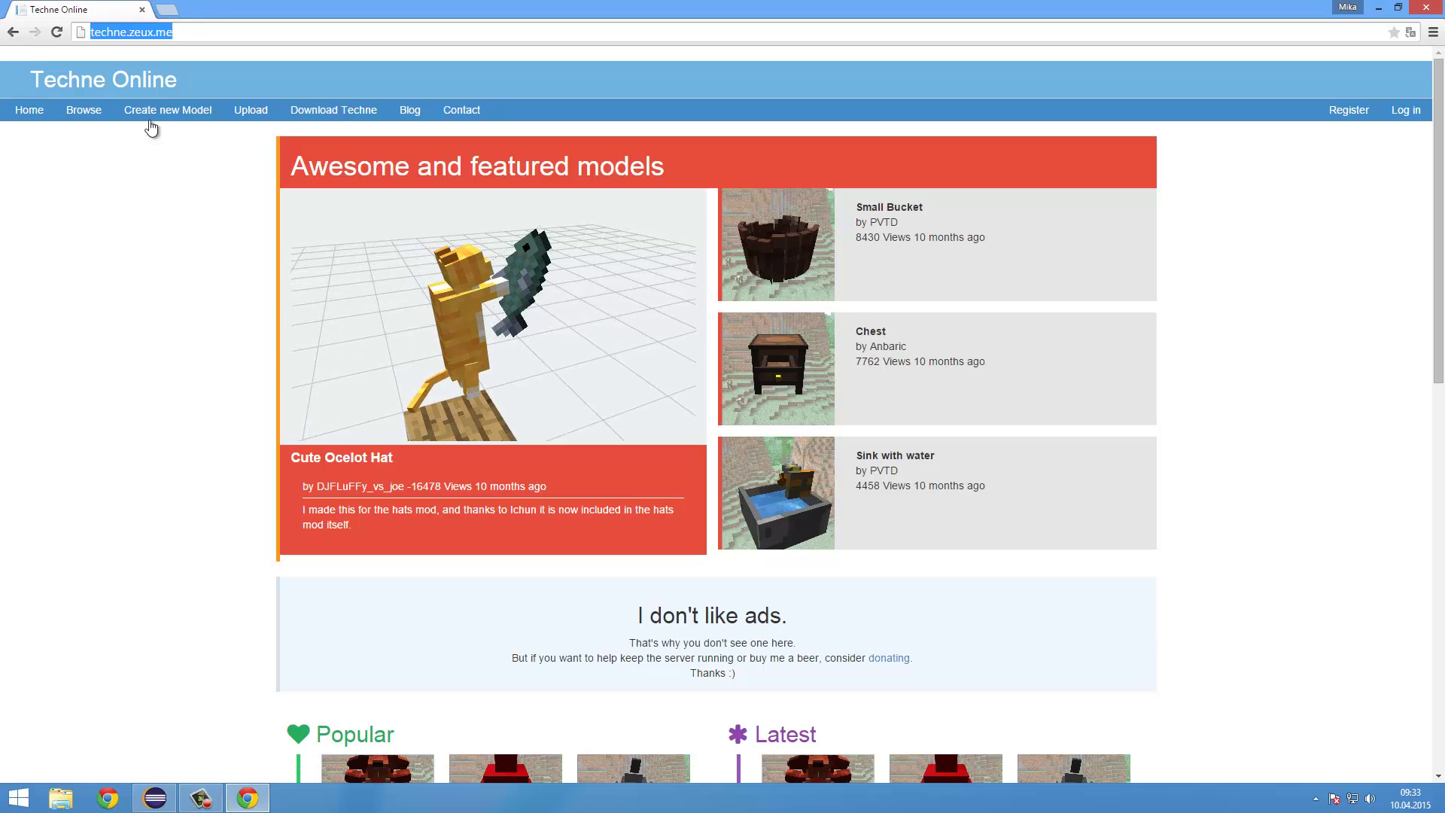
click(189, 39)
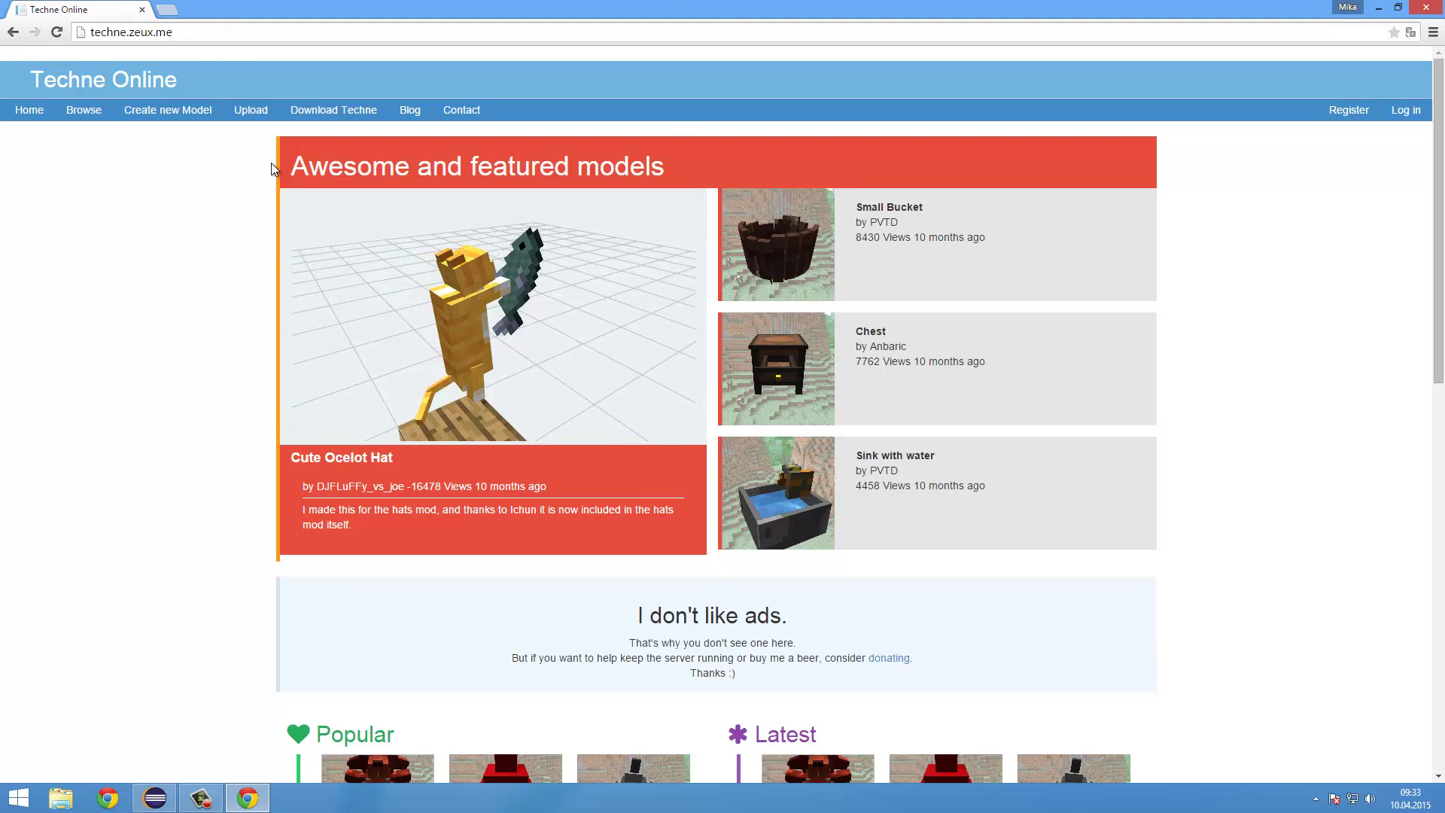
click(363, 113)
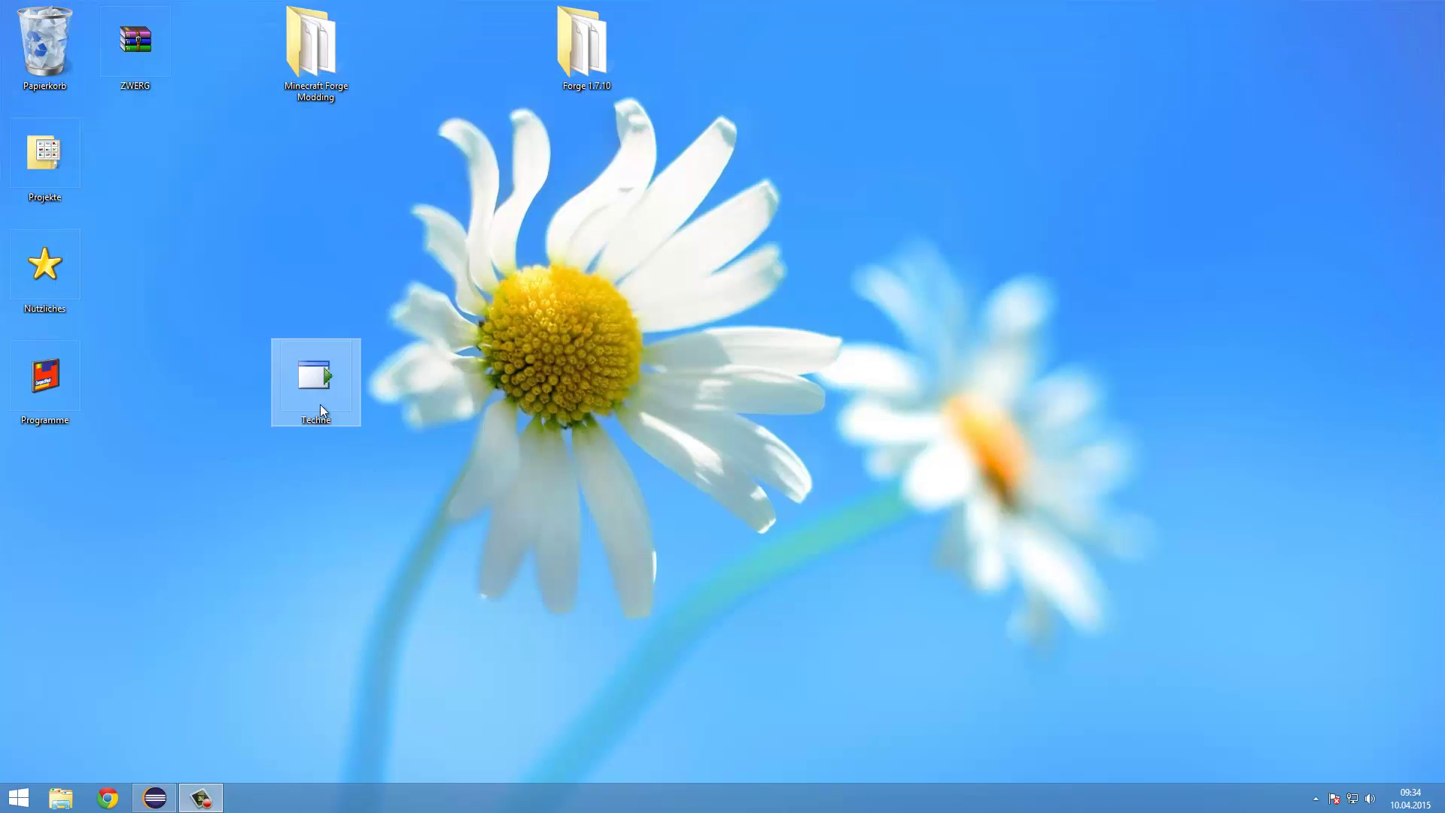
Step: Install Techne from the setup file on the desktop despite the unverified publisher, and decline sending crash reports
double_click(320, 407)
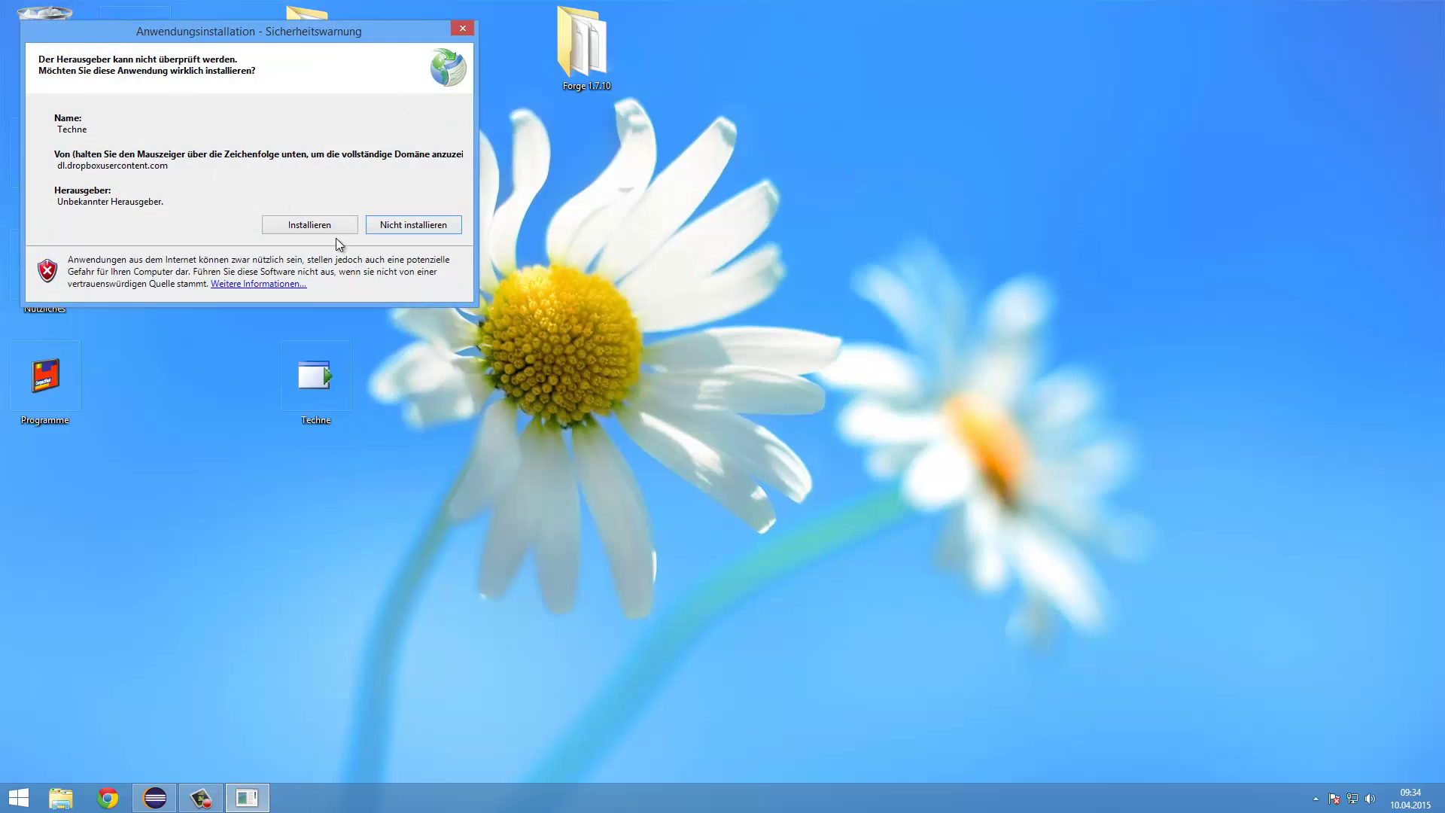
click(300, 228)
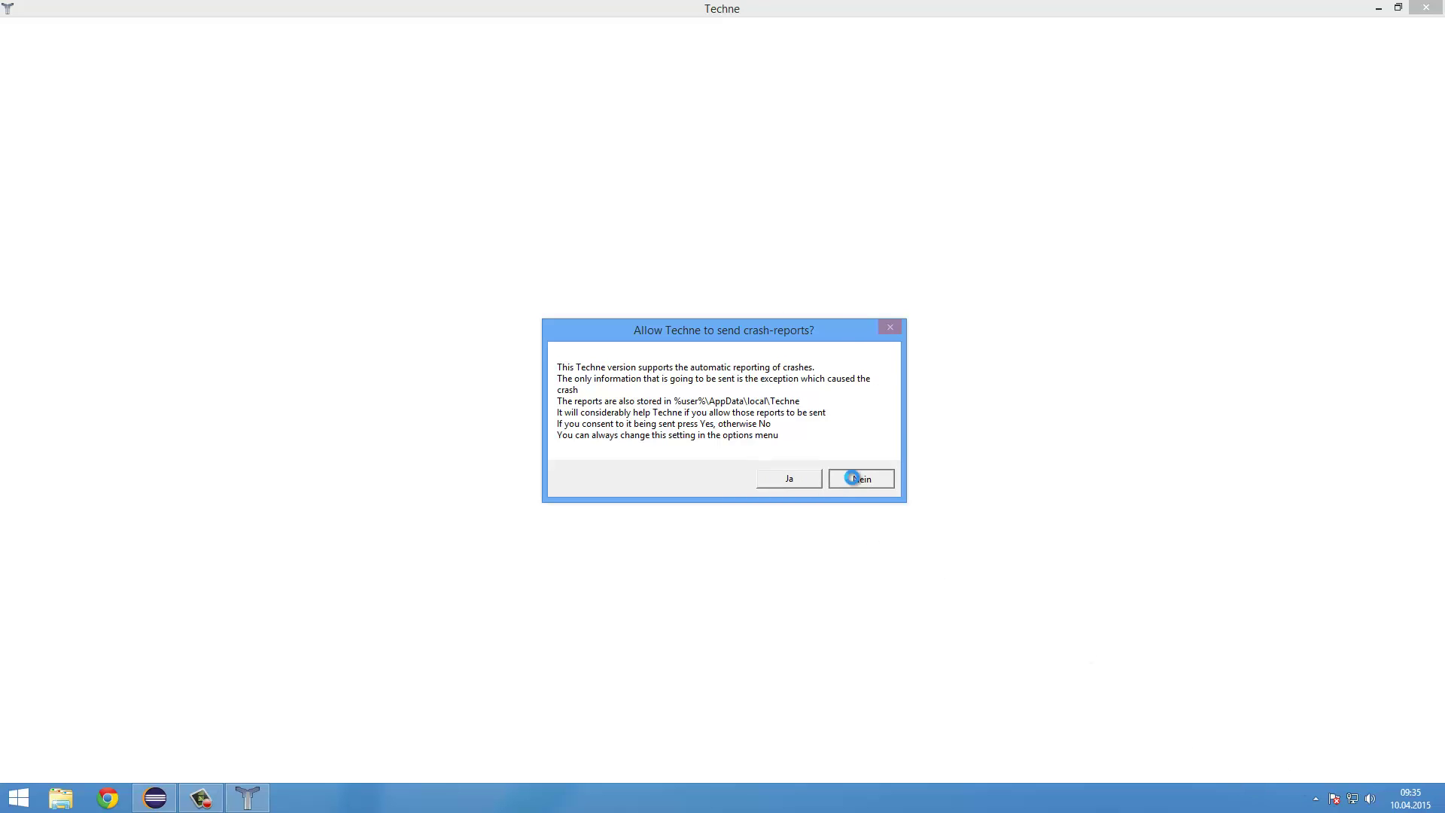
click(861, 479)
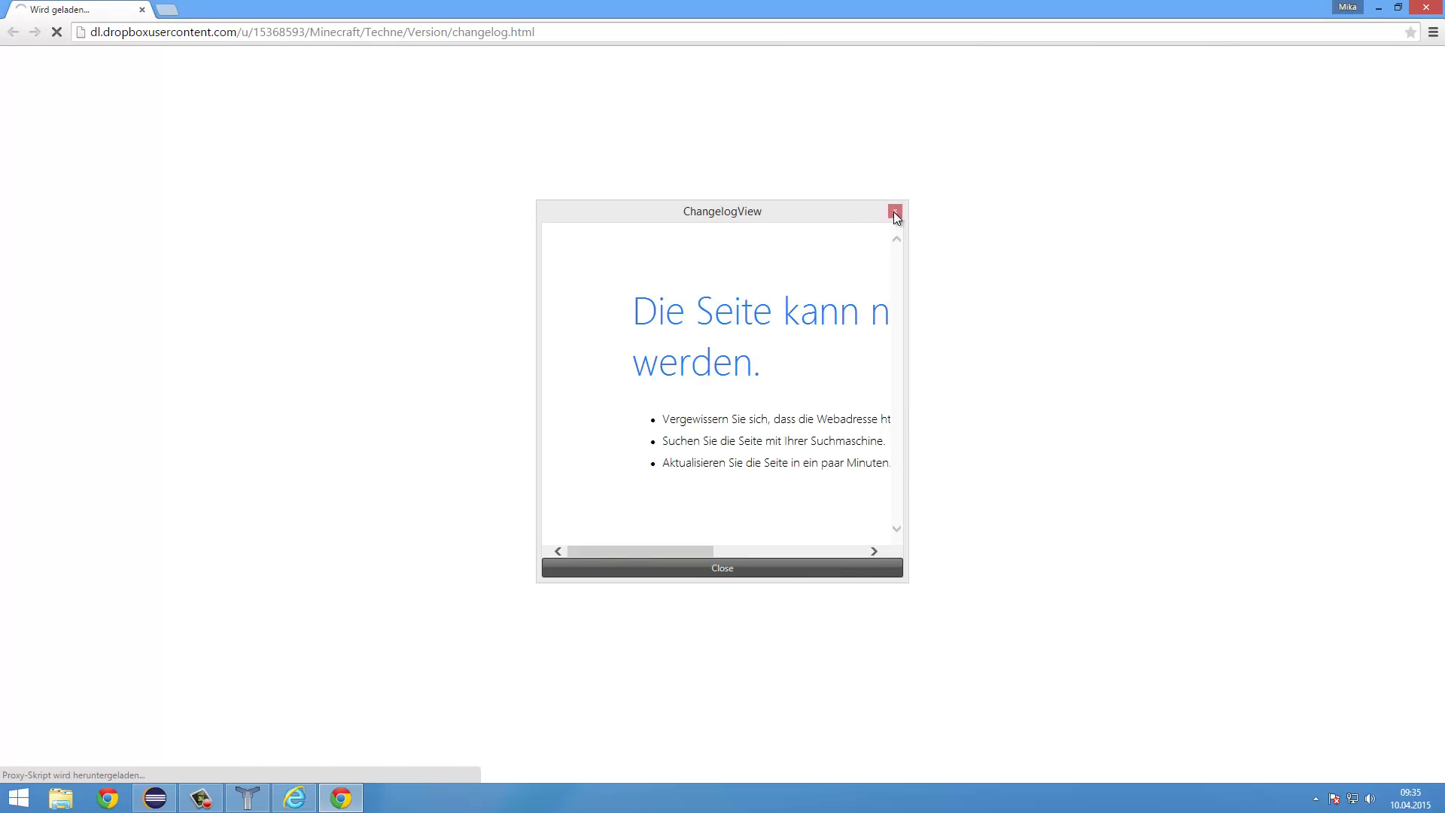
Step: Close the changelog and the leftover Chrome and Internet Explorer windows
click(895, 213)
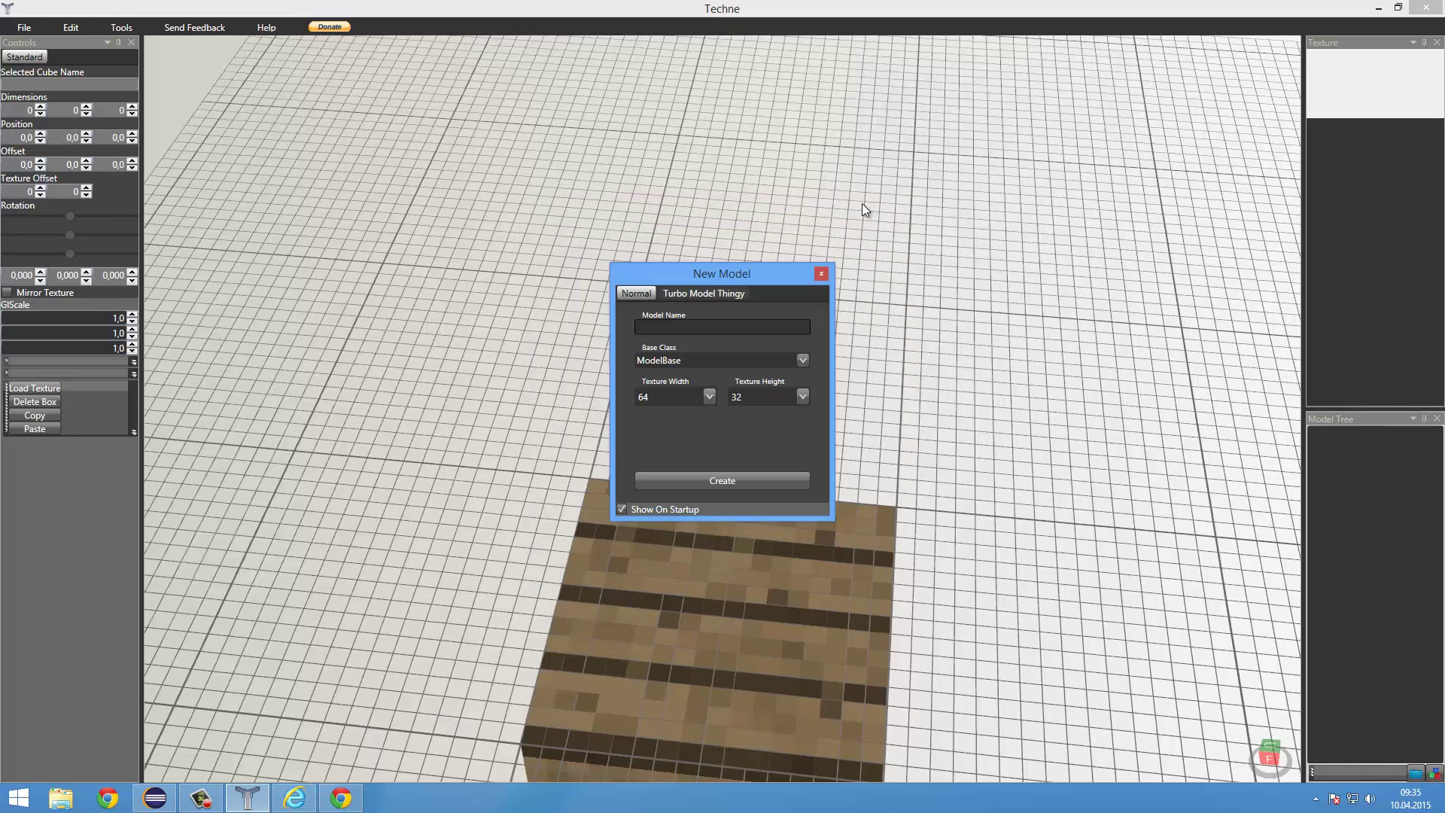
right_click(336, 804)
click(305, 757)
mouse_move(299, 804)
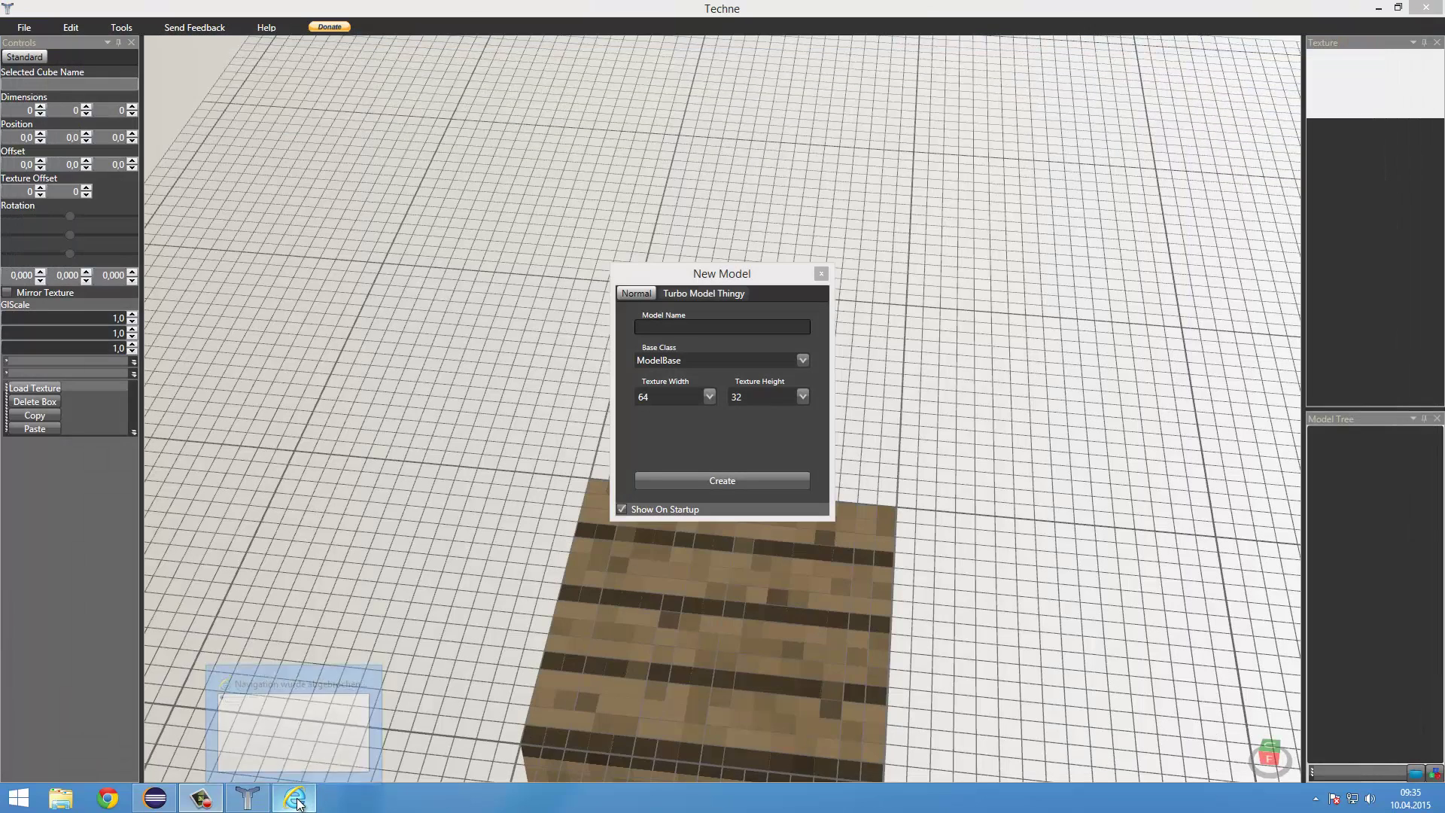
right_click(300, 804)
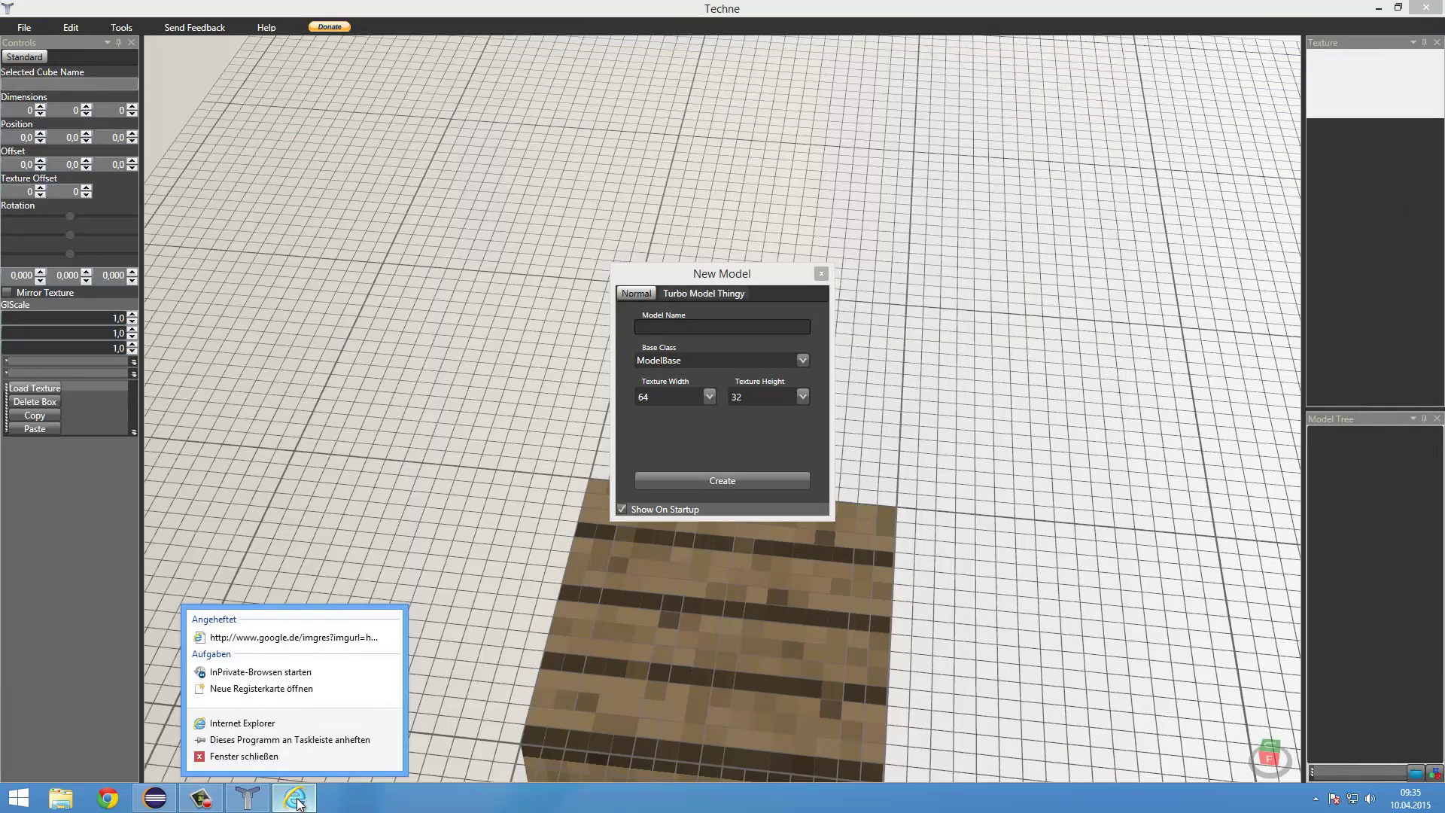
click(244, 755)
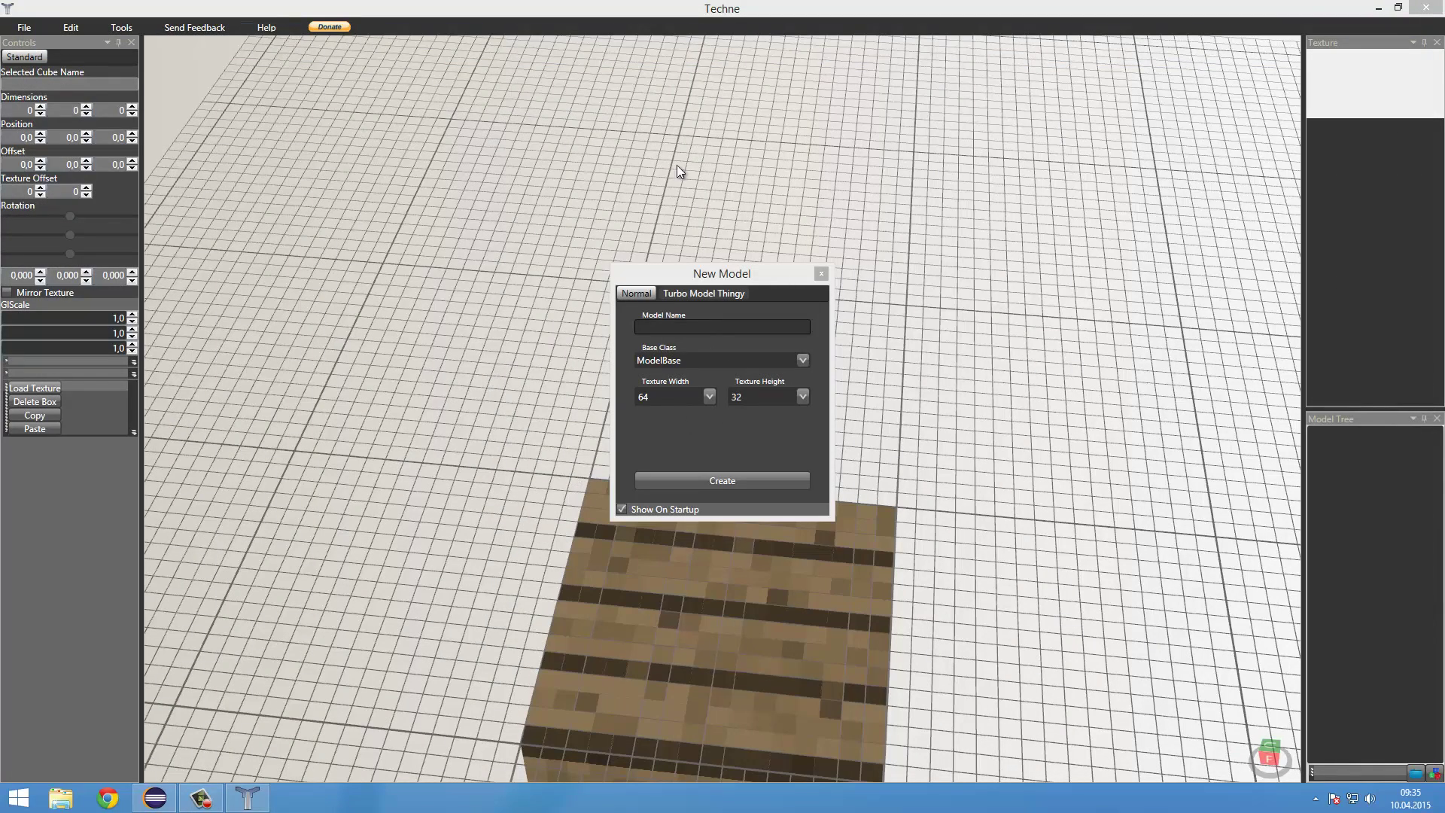
Step: Create a new normal model named Alien with the base class ModelBase and a 64 by 32 texture
click(697, 277)
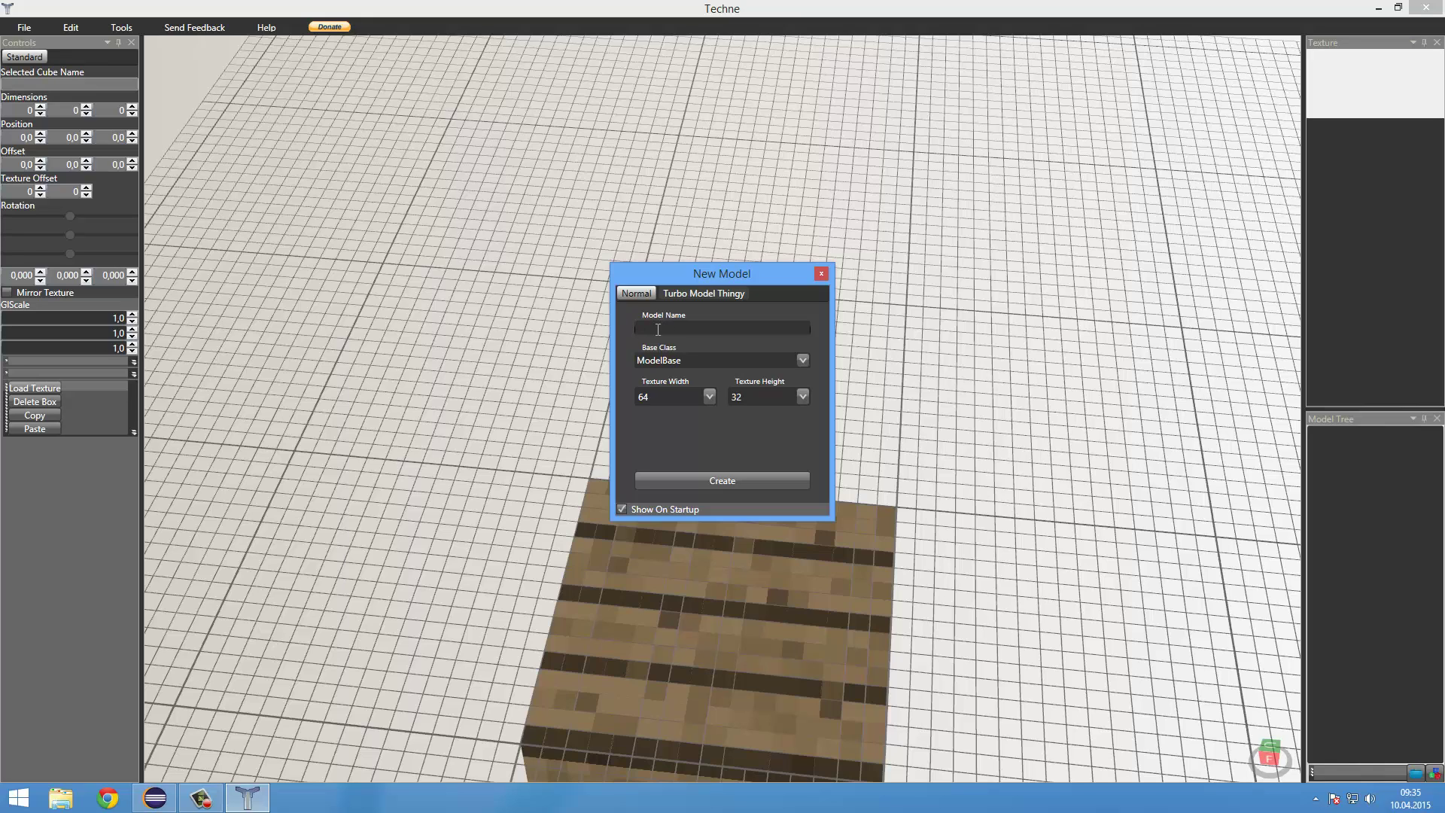
text(Alien)
click(665, 358)
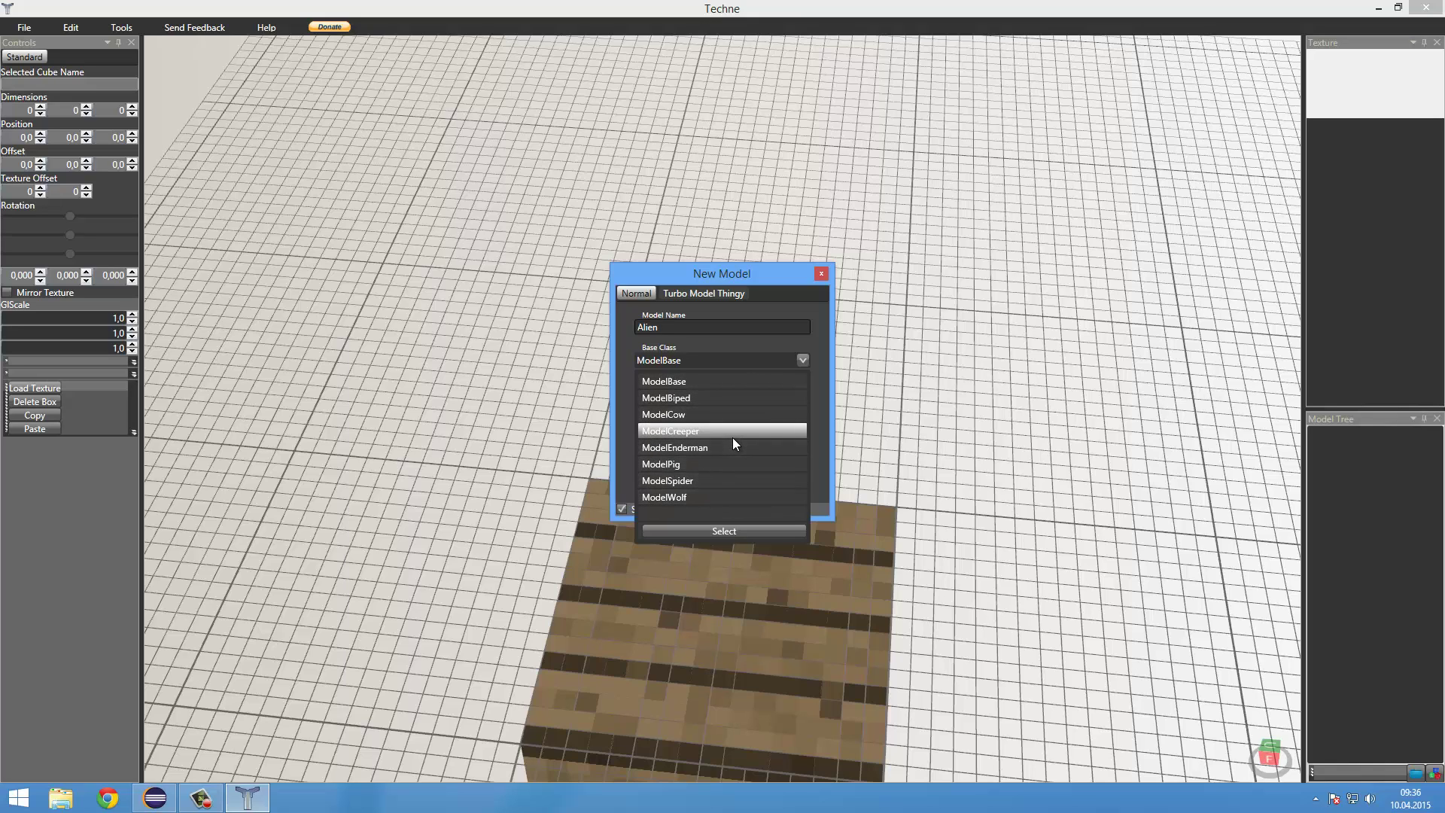
click(676, 396)
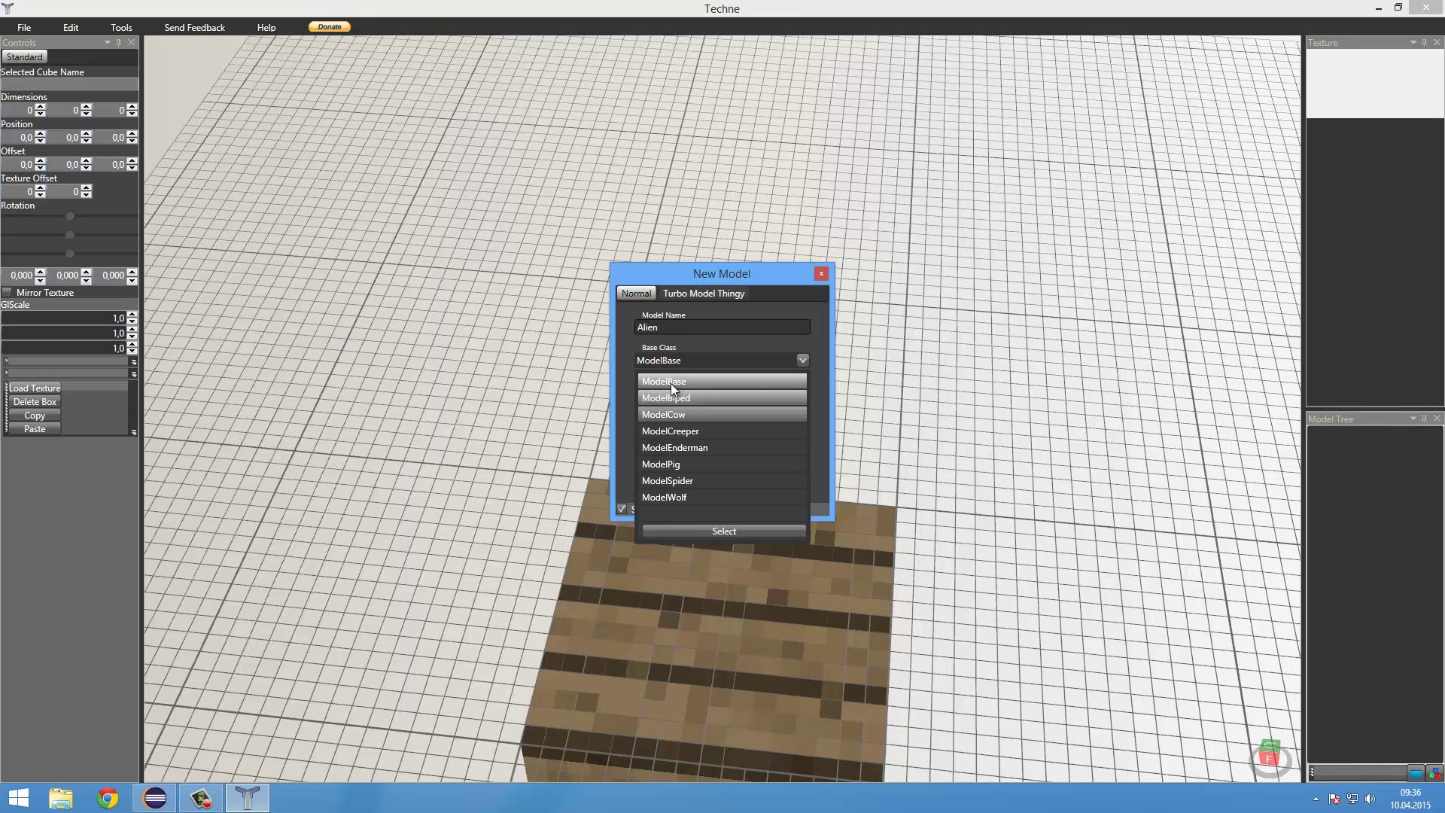
click(670, 383)
double_click(661, 381)
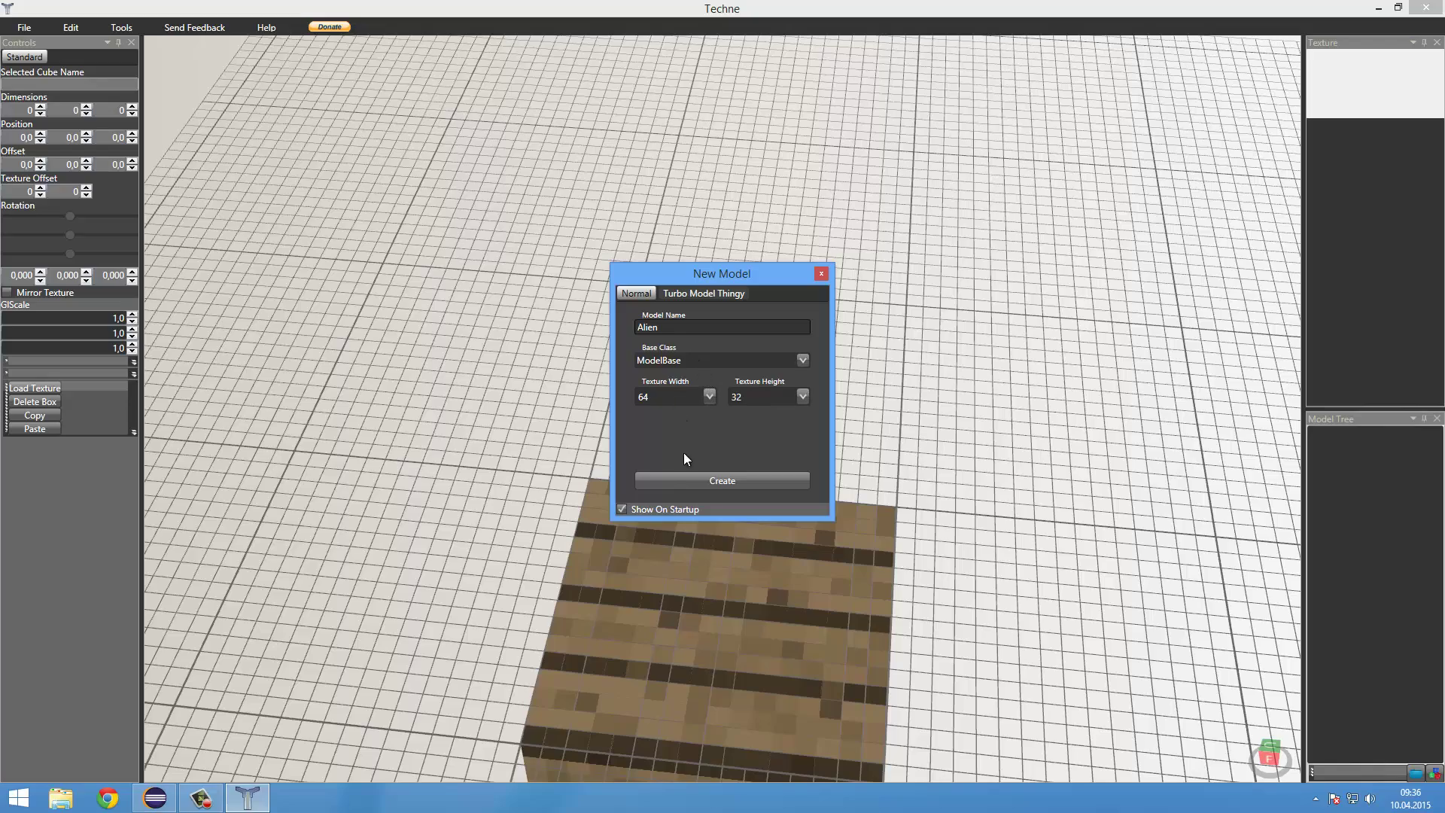
click(726, 481)
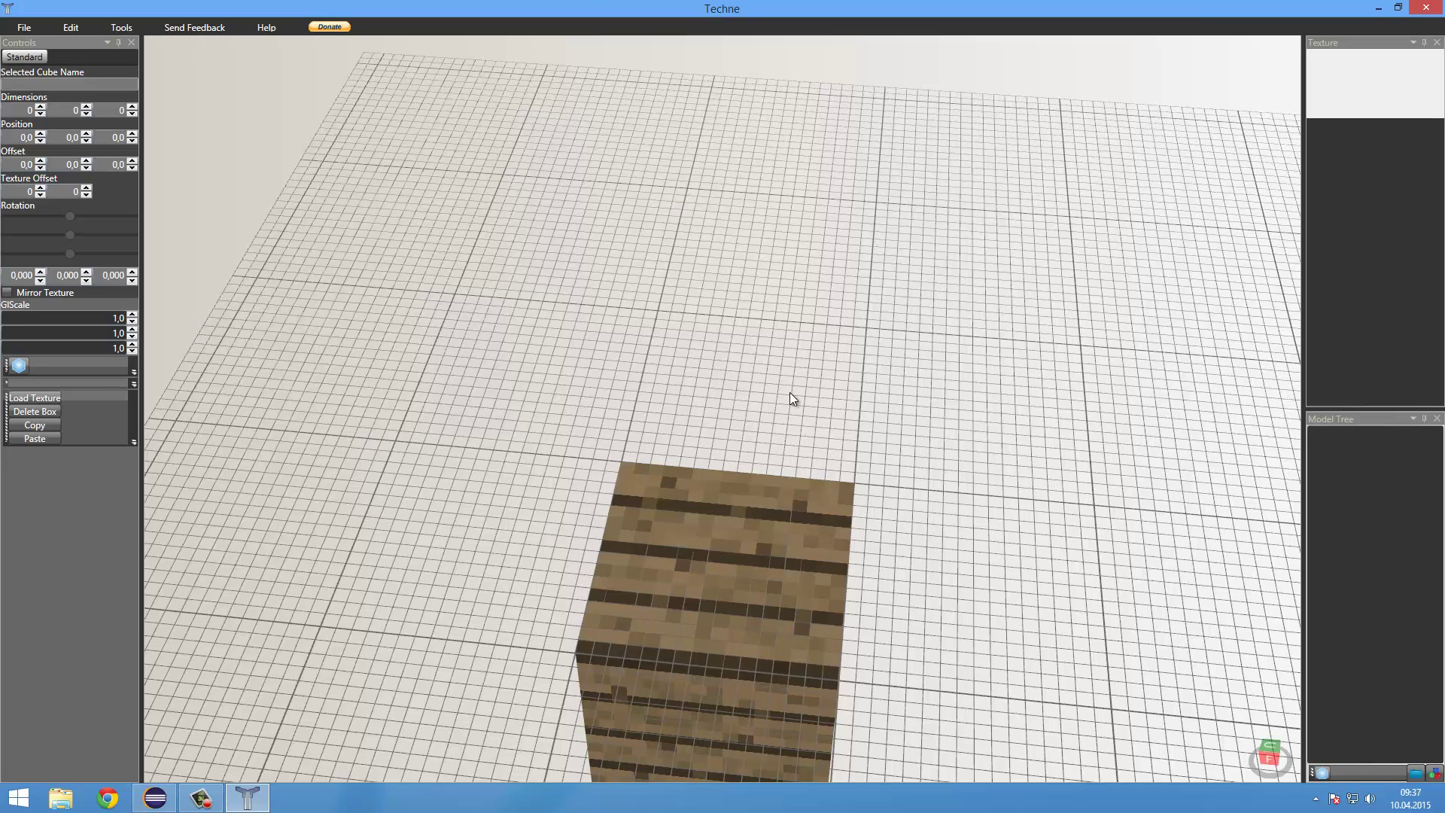
Step: Examine the empty workspace and the wooden reference block from several angles and distances
right_drag(800, 404, 725, 413)
scroll(782, 392, down, 3)
scroll(722, 421, up, 6)
scroll(721, 426, down, 8)
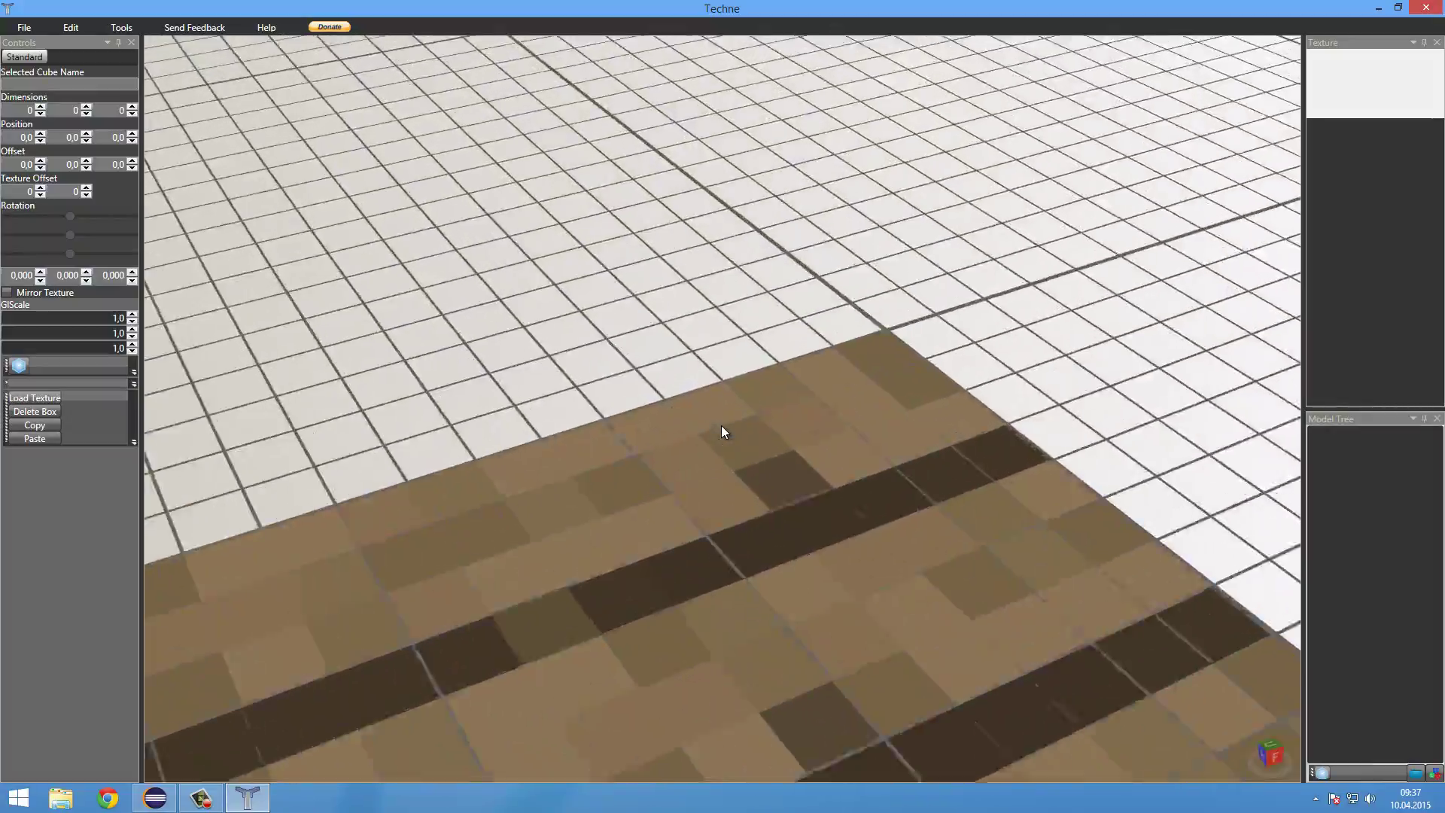
scroll(721, 426, up, 6)
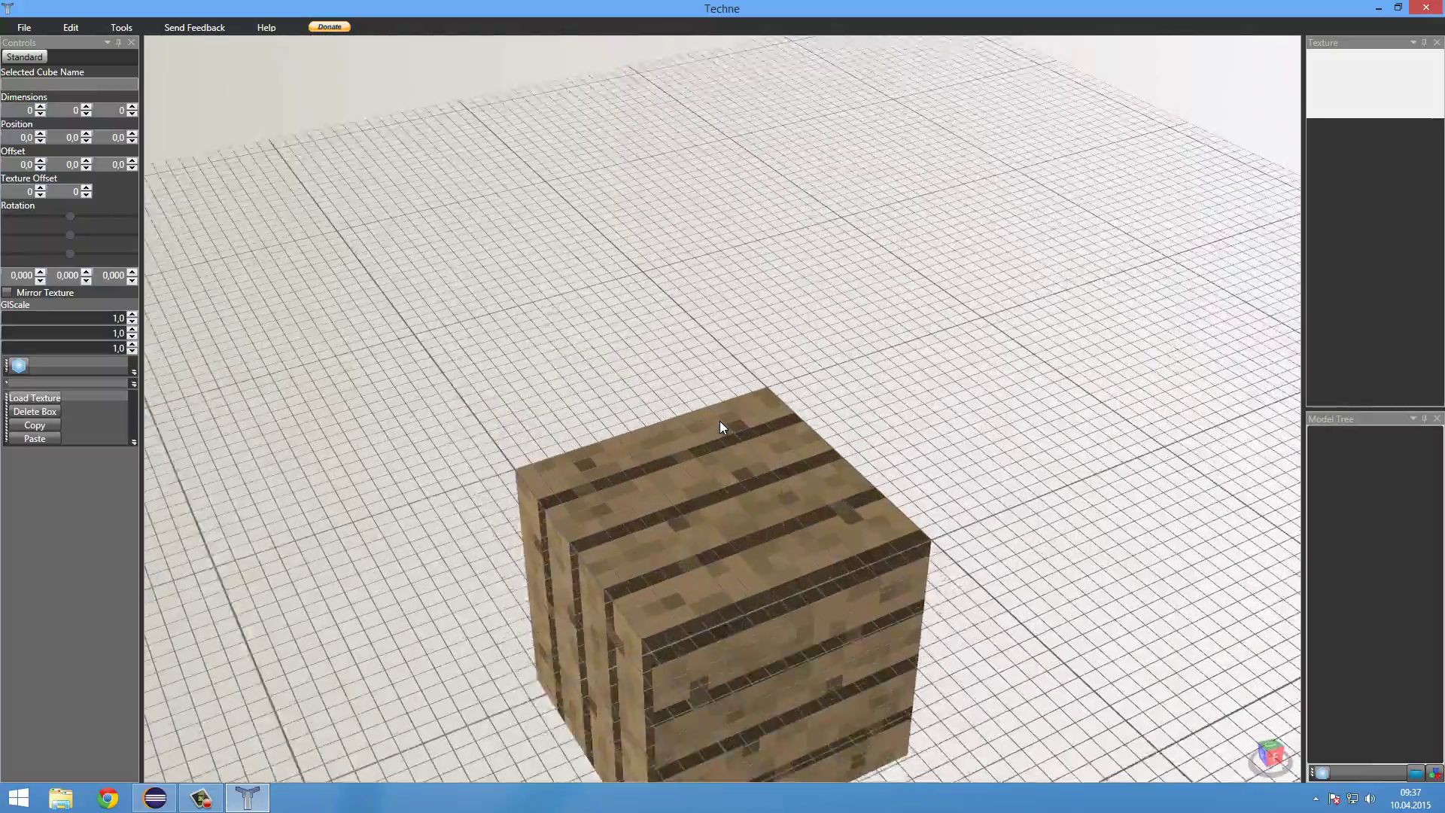
scroll(721, 426, down, 1)
scroll(720, 427, down, 2)
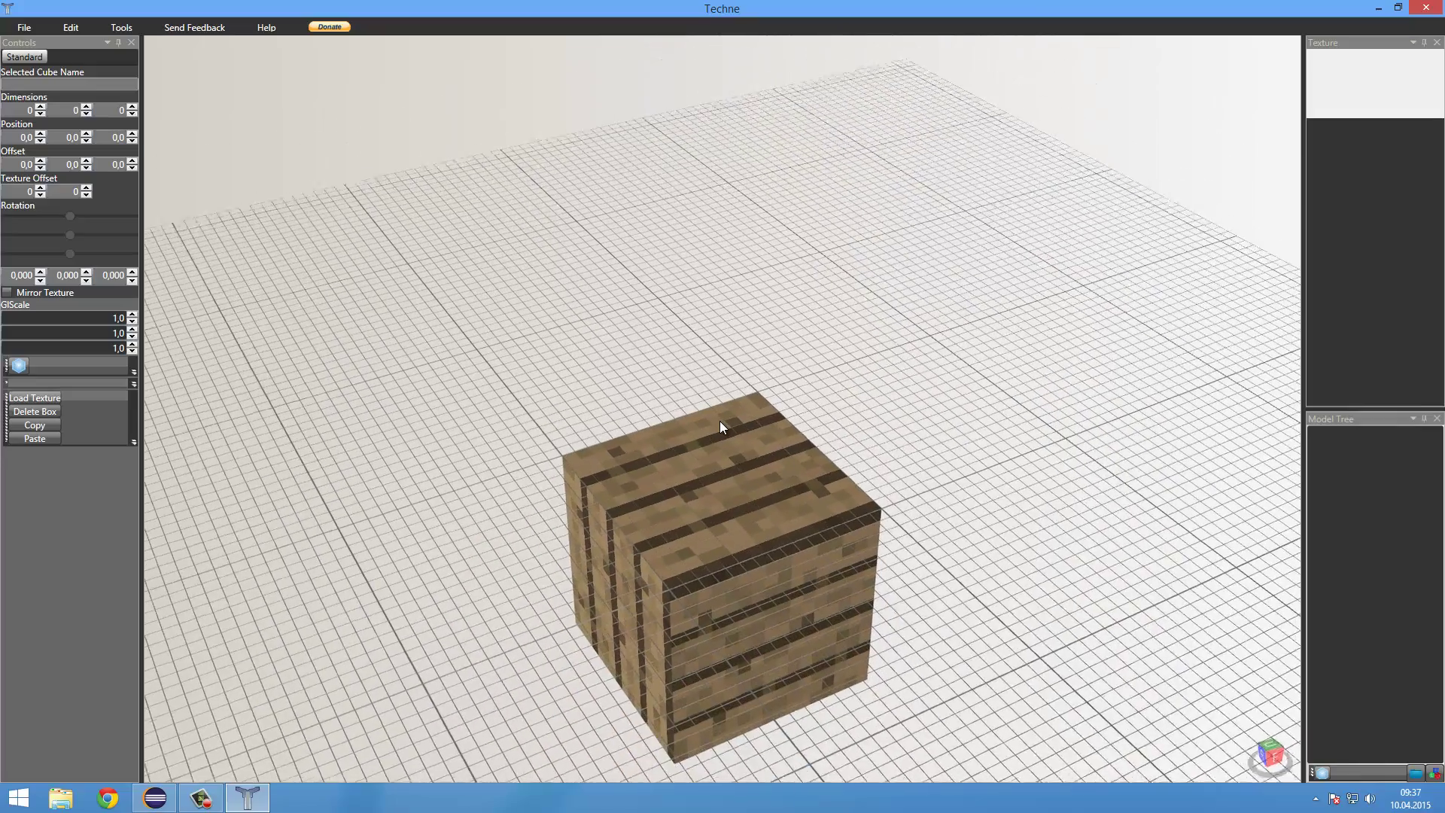
right_drag(726, 419, 1193, 677)
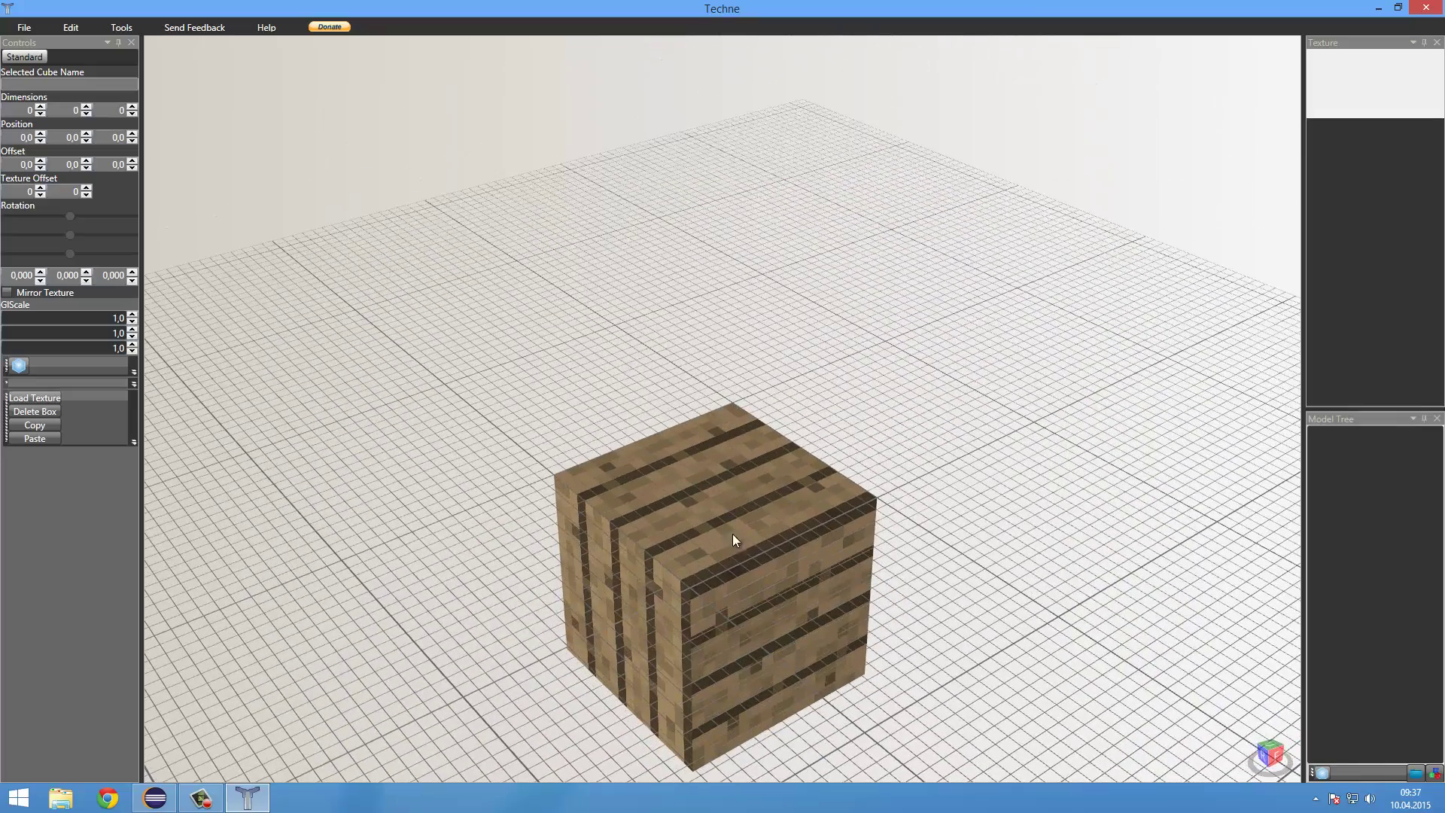
right_drag(733, 539, 449, 441)
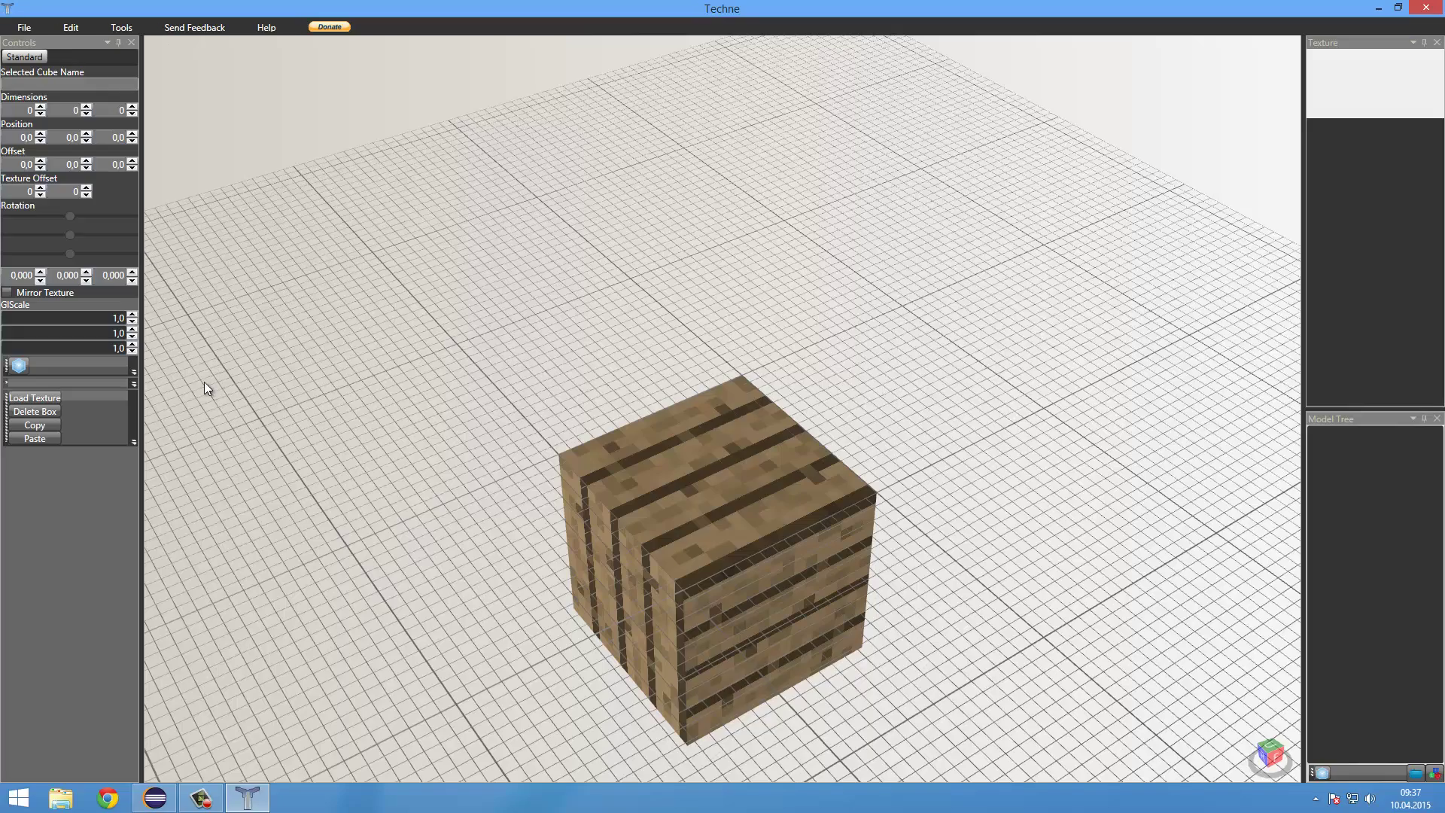
right_drag(302, 373, 514, 457)
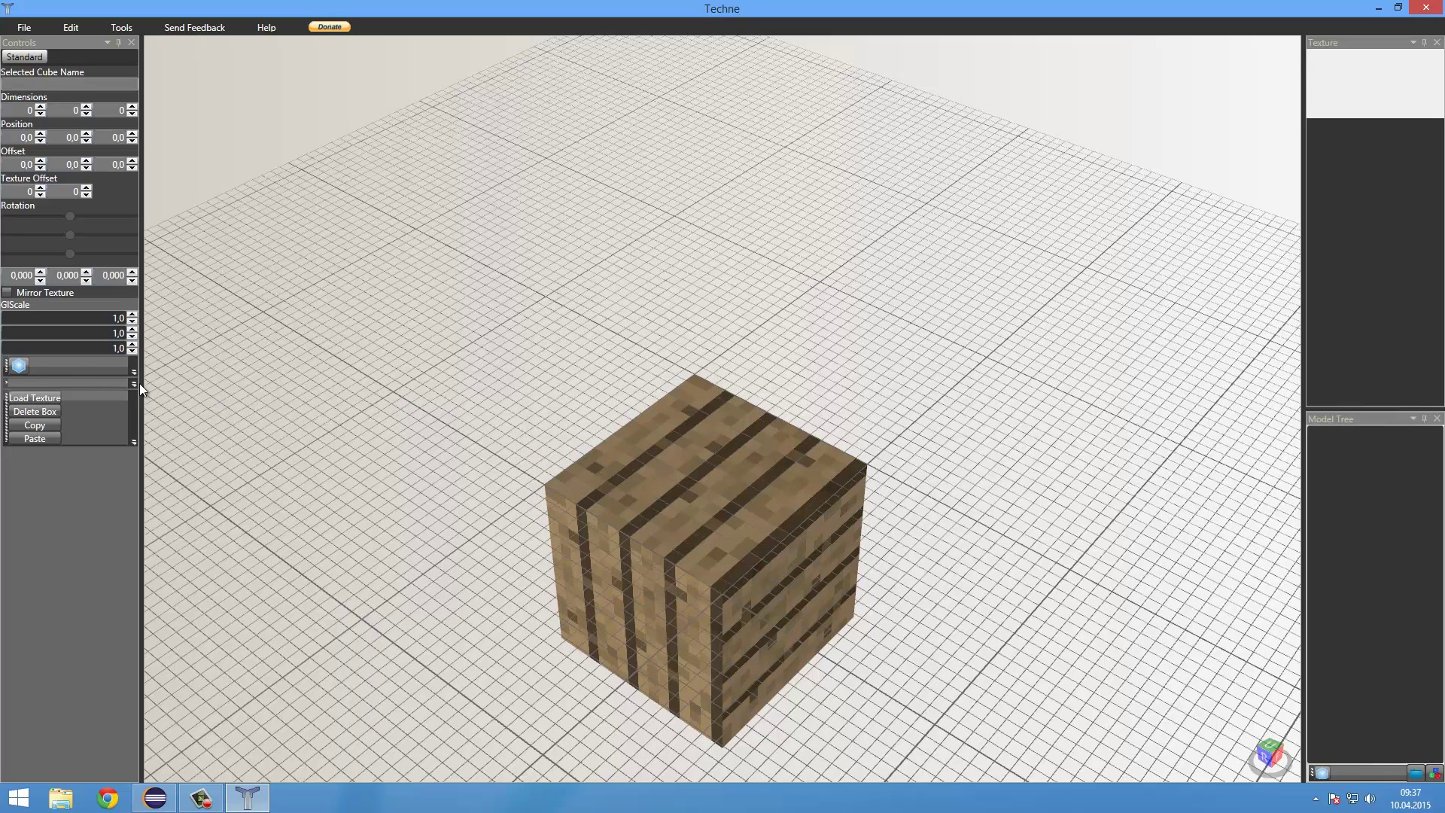
Step: Add a cube to the Alien model
click(19, 366)
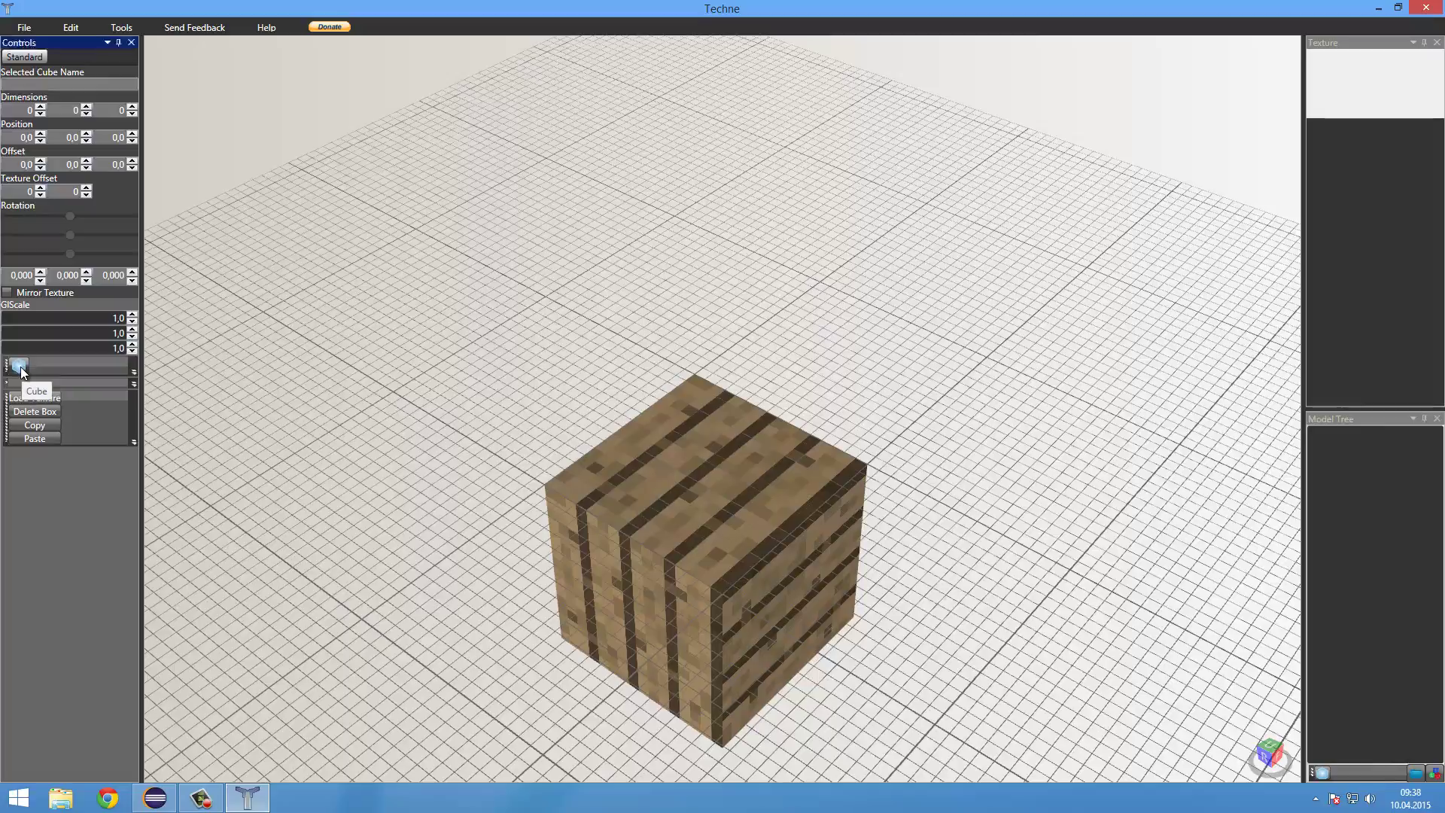
right_drag(616, 444, 520, 422)
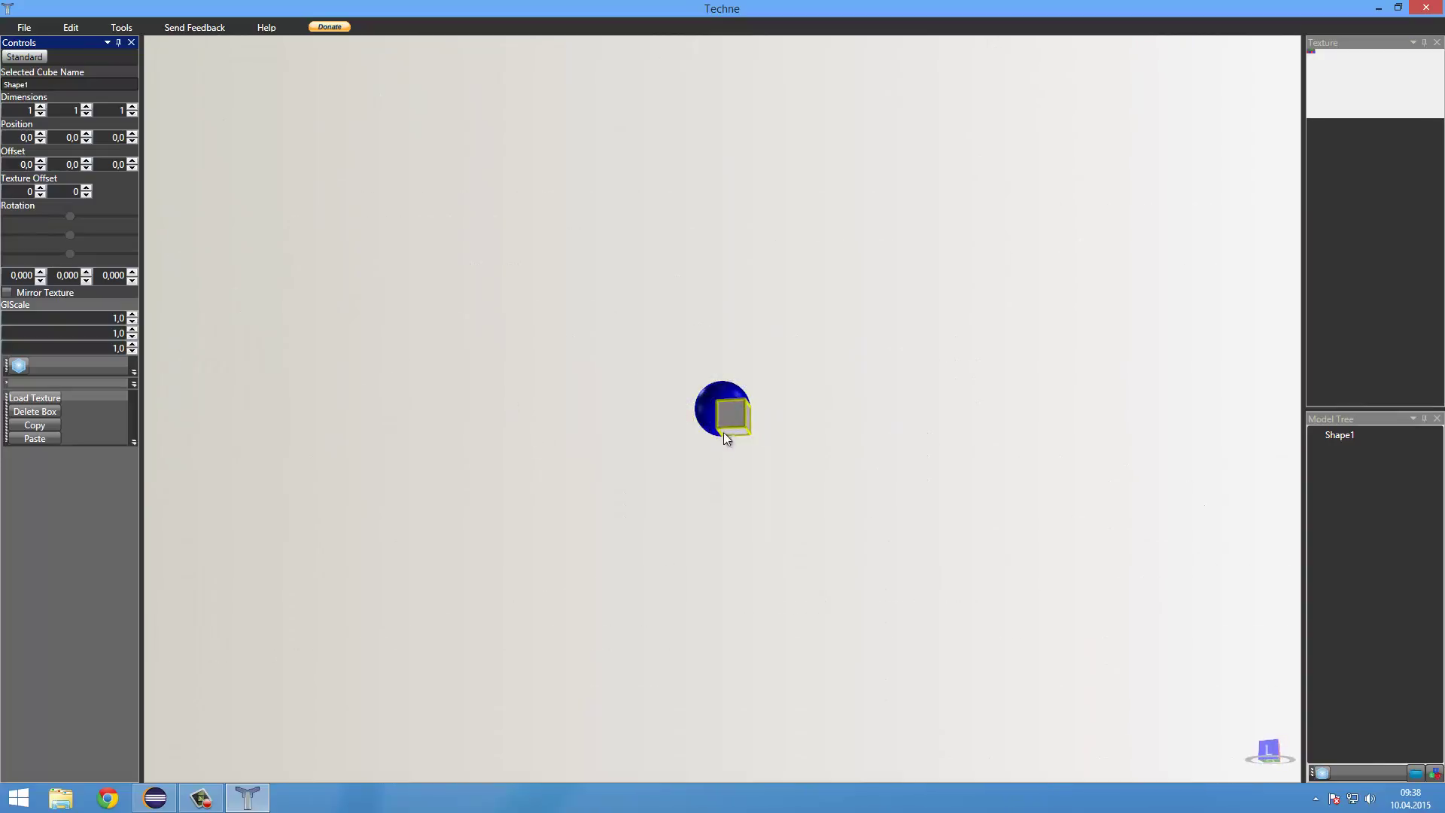
right_drag(724, 436, 776, 574)
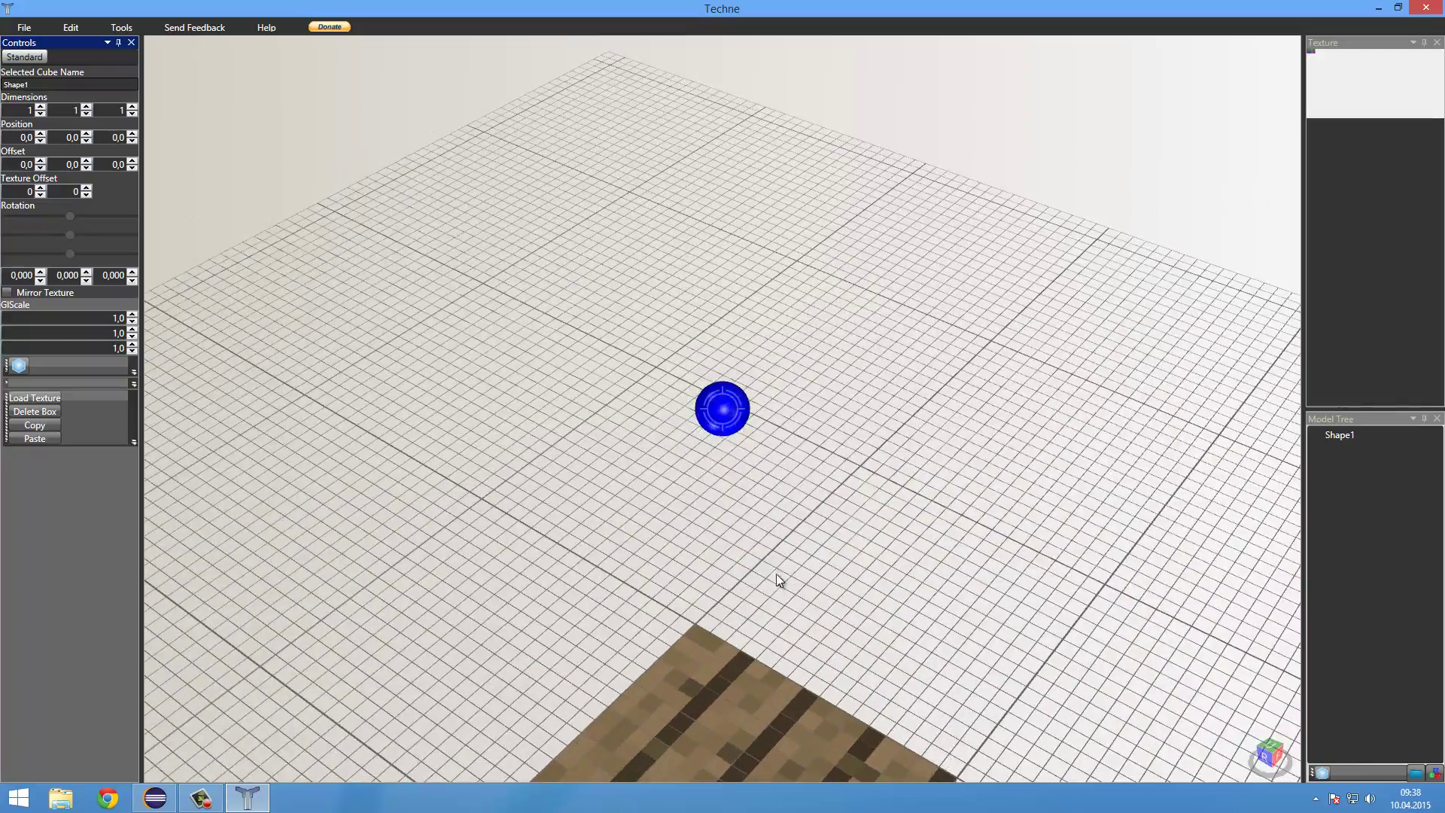
Step: Examine the new cube and its pivot sphere, both selected and deselected, from several sides and distances
click(786, 558)
click(719, 415)
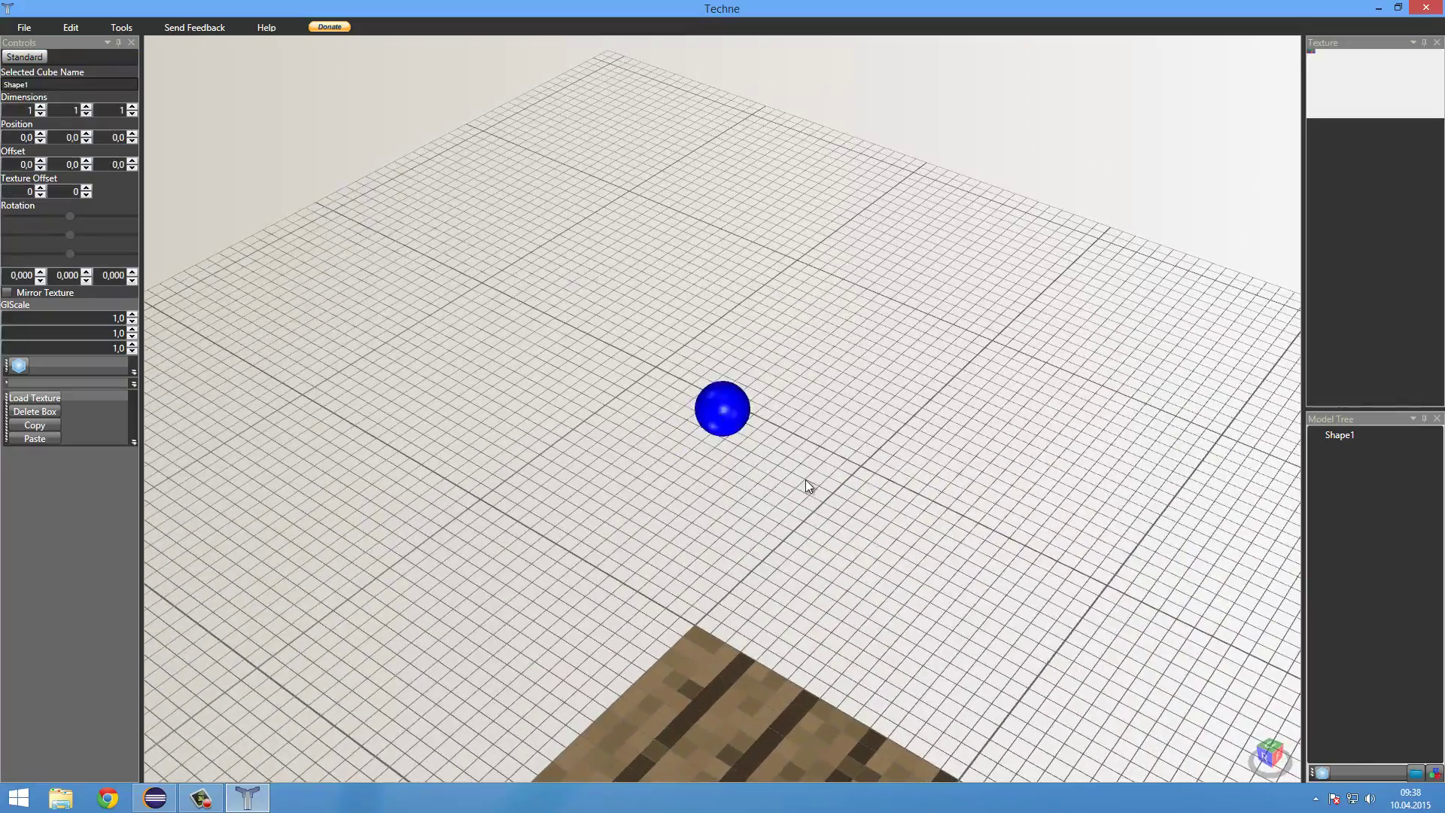
click(805, 486)
scroll(745, 431, up, 5)
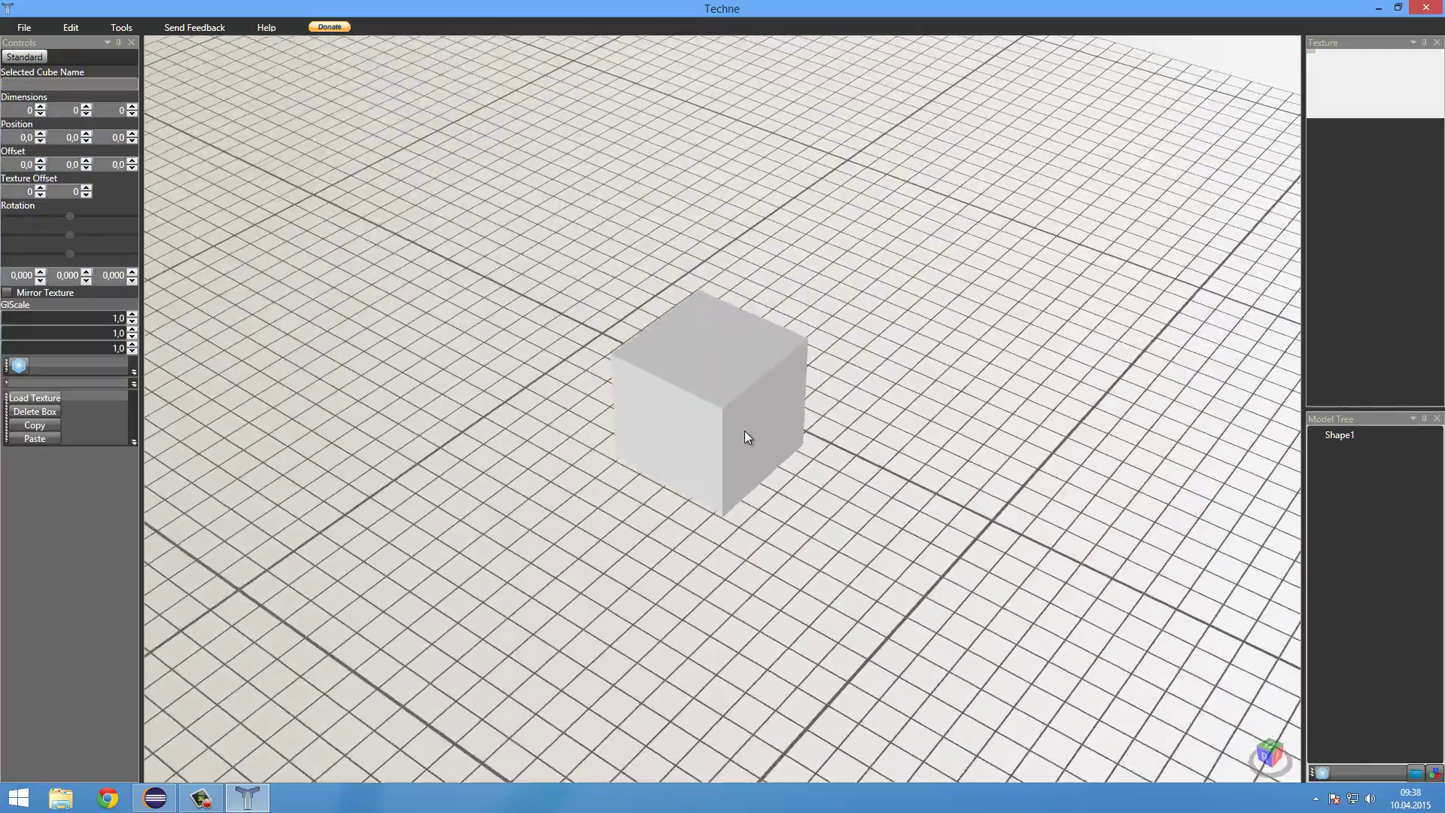
click(744, 430)
click(810, 472)
scroll(810, 472, down, 3)
scroll(806, 473, down, 3)
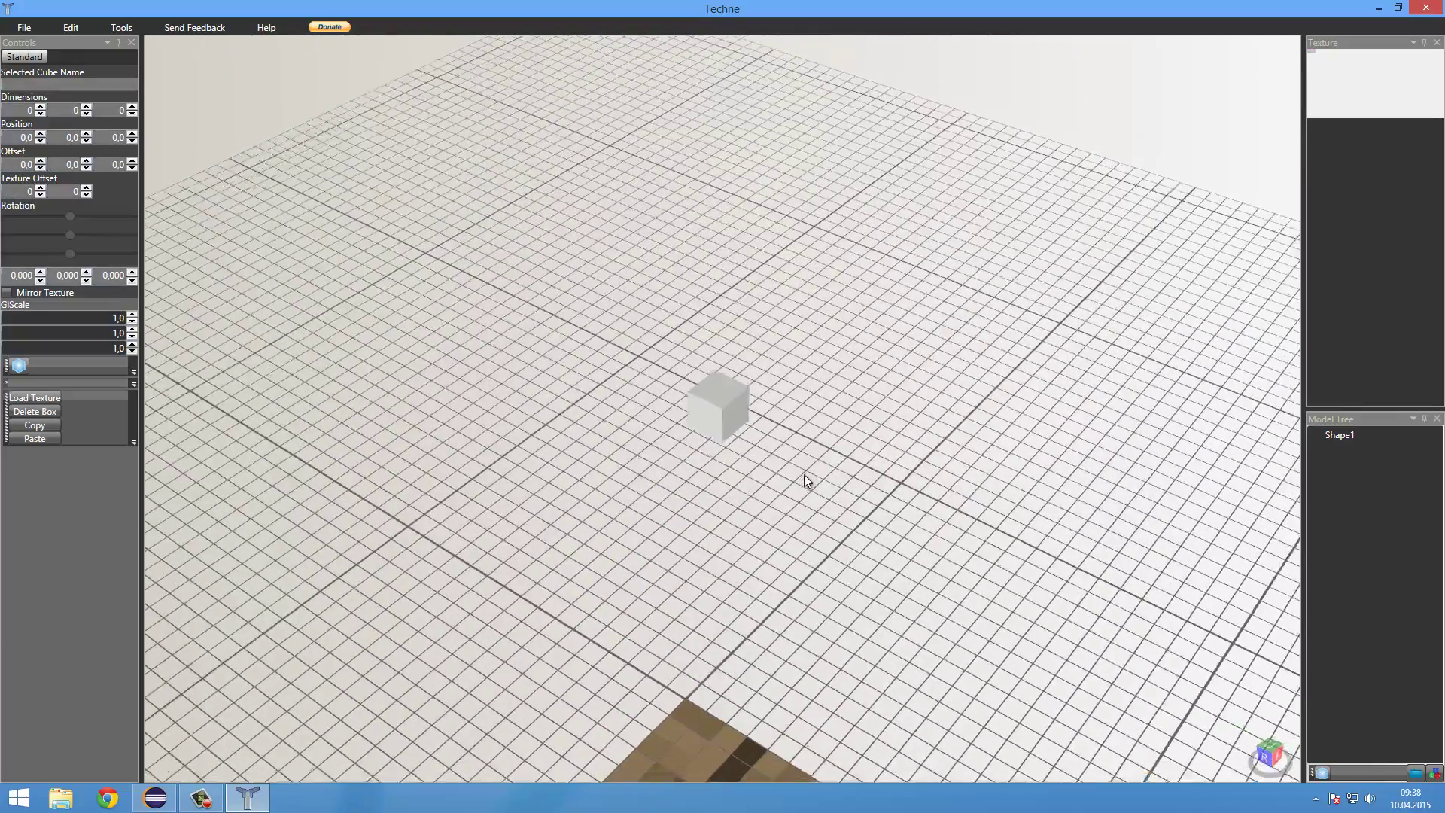
scroll(804, 474, up, 2)
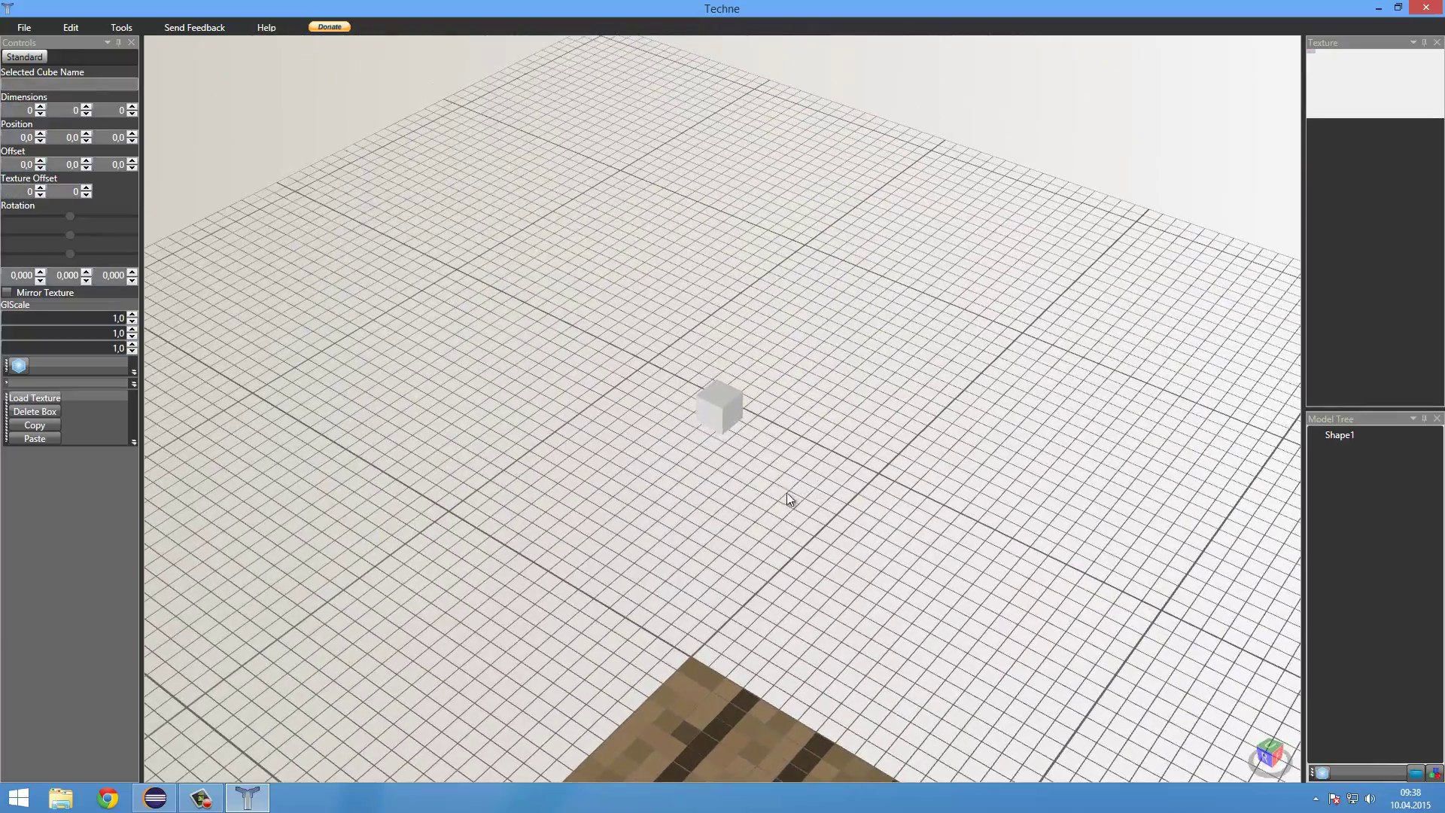
click(728, 410)
scroll(453, 542, up, 3)
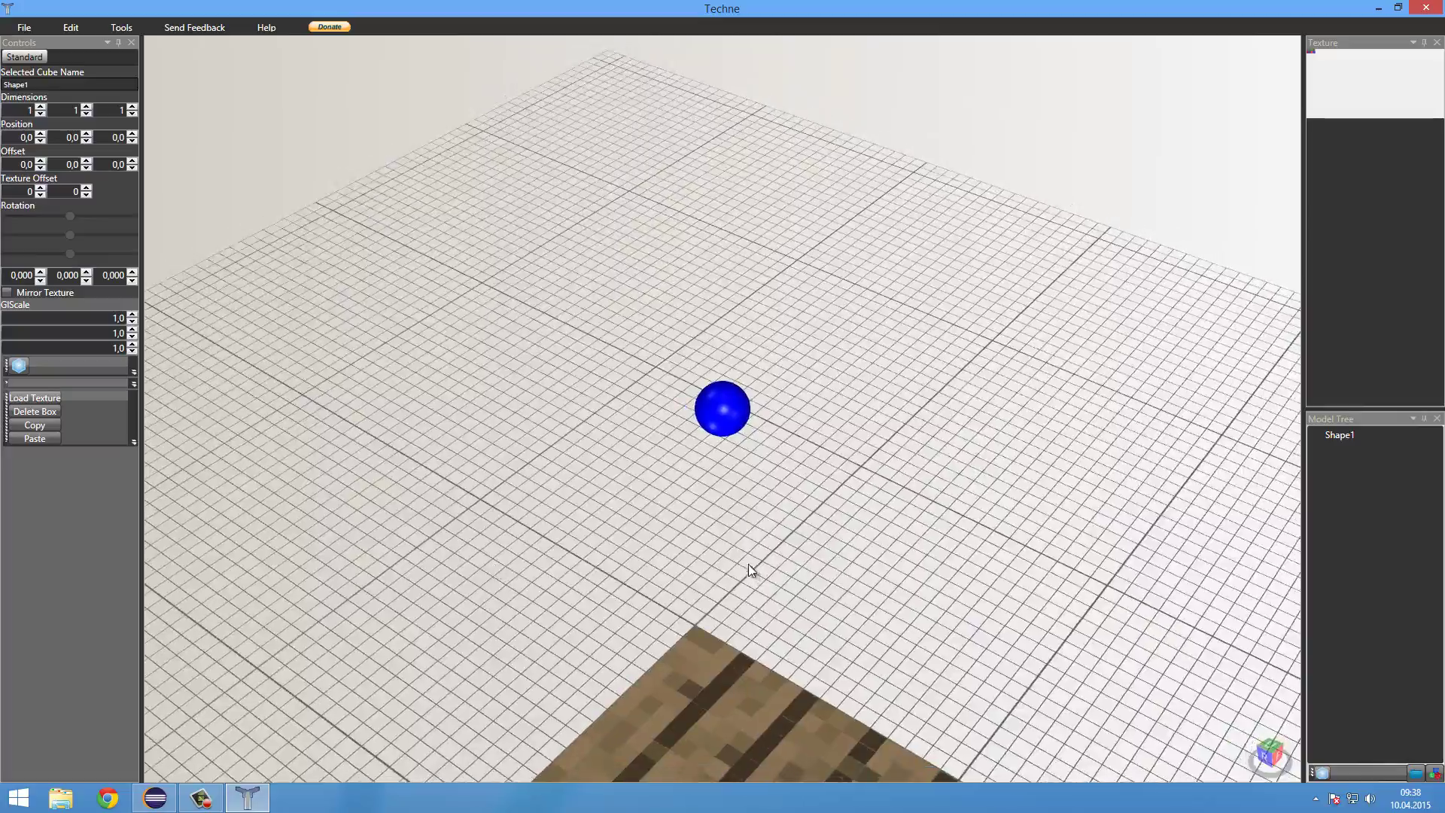
right_drag(748, 563, 744, 419)
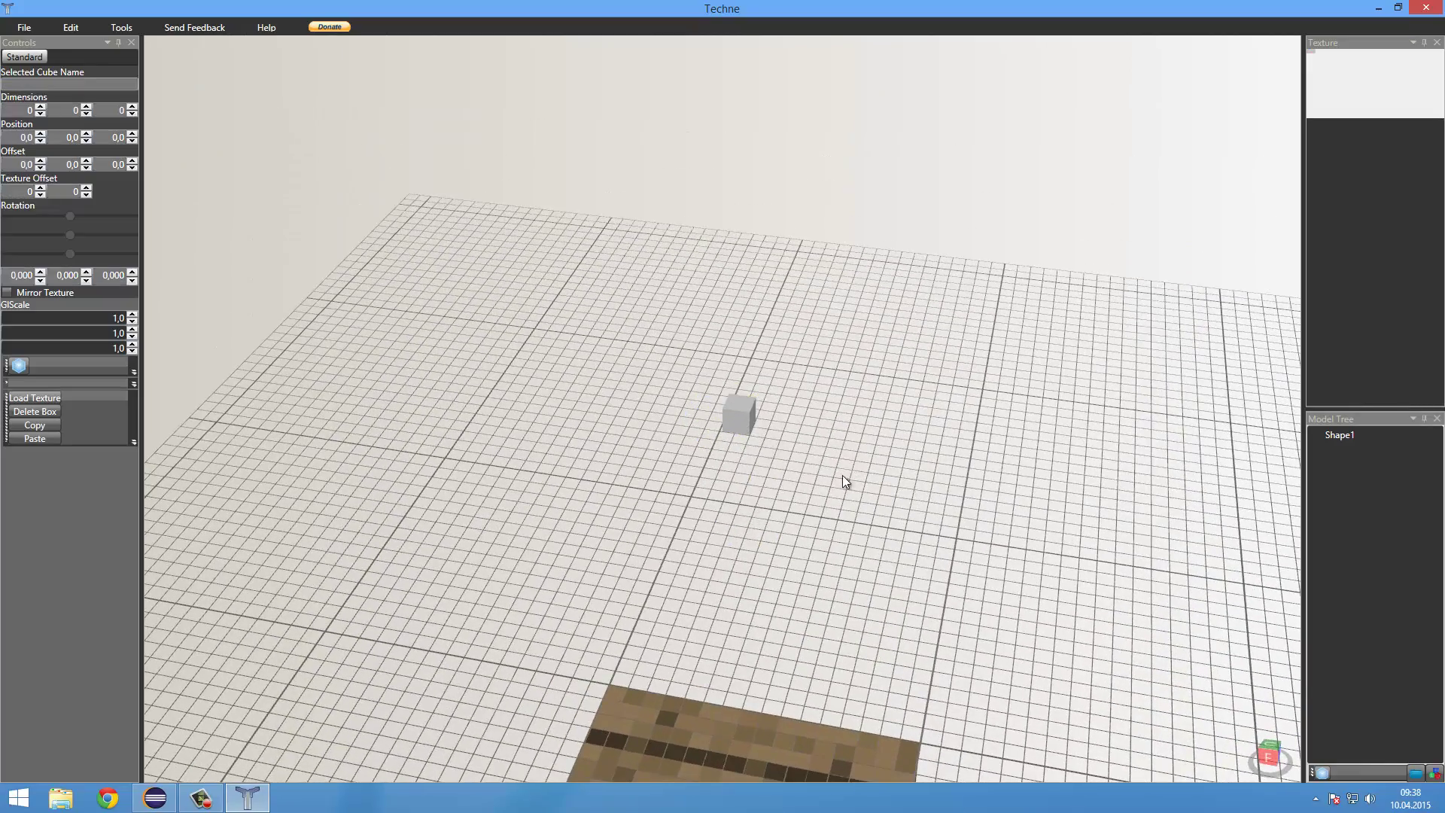
right_drag(842, 476, 779, 410)
click(719, 430)
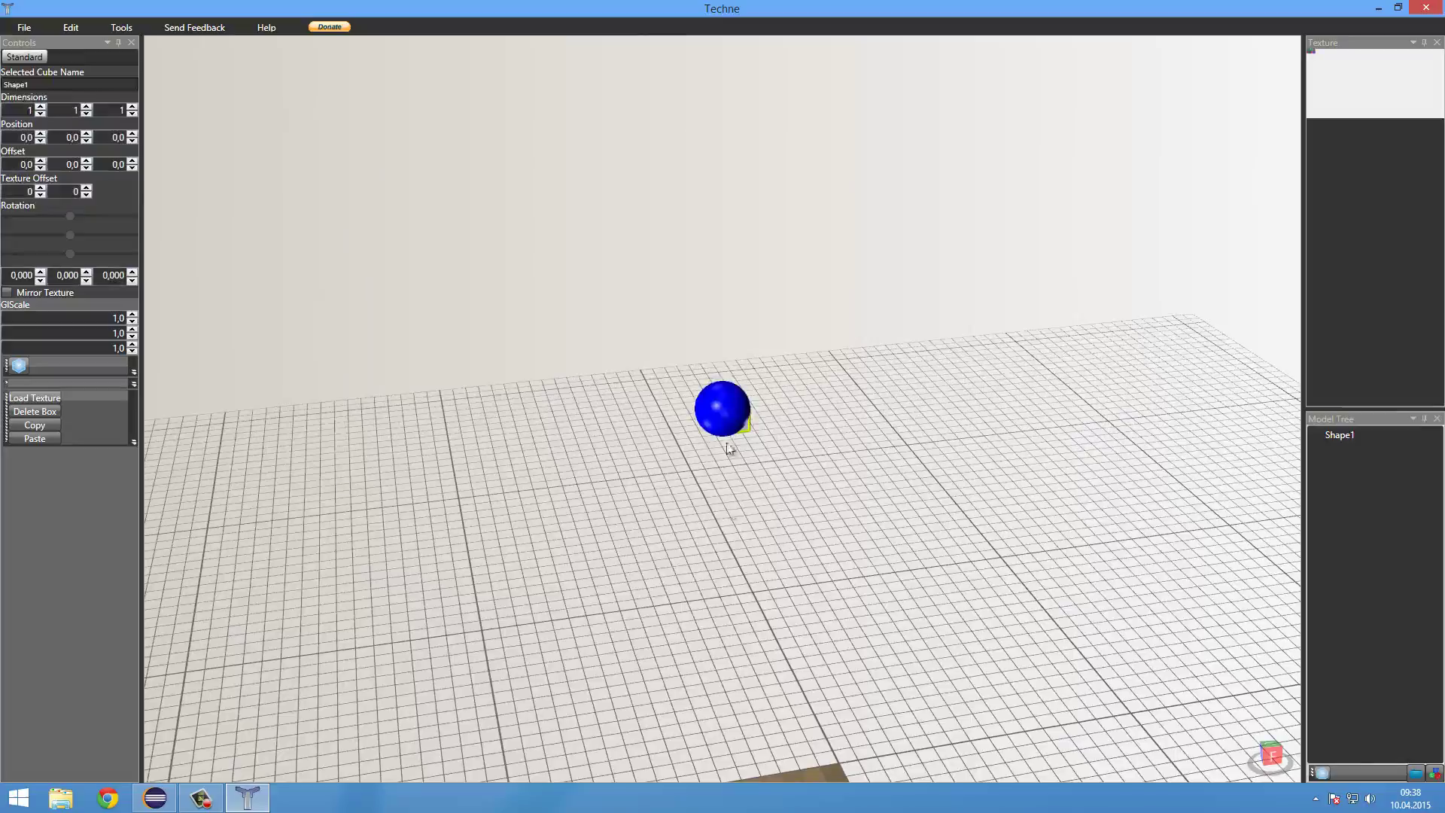
mouse_move(793, 533)
right_down()
mouse_move(714, 541)
mouse_move(798, 599)
mouse_move(847, 572)
mouse_move(810, 509)
right_up()
right_drag(777, 450, 368, 320)
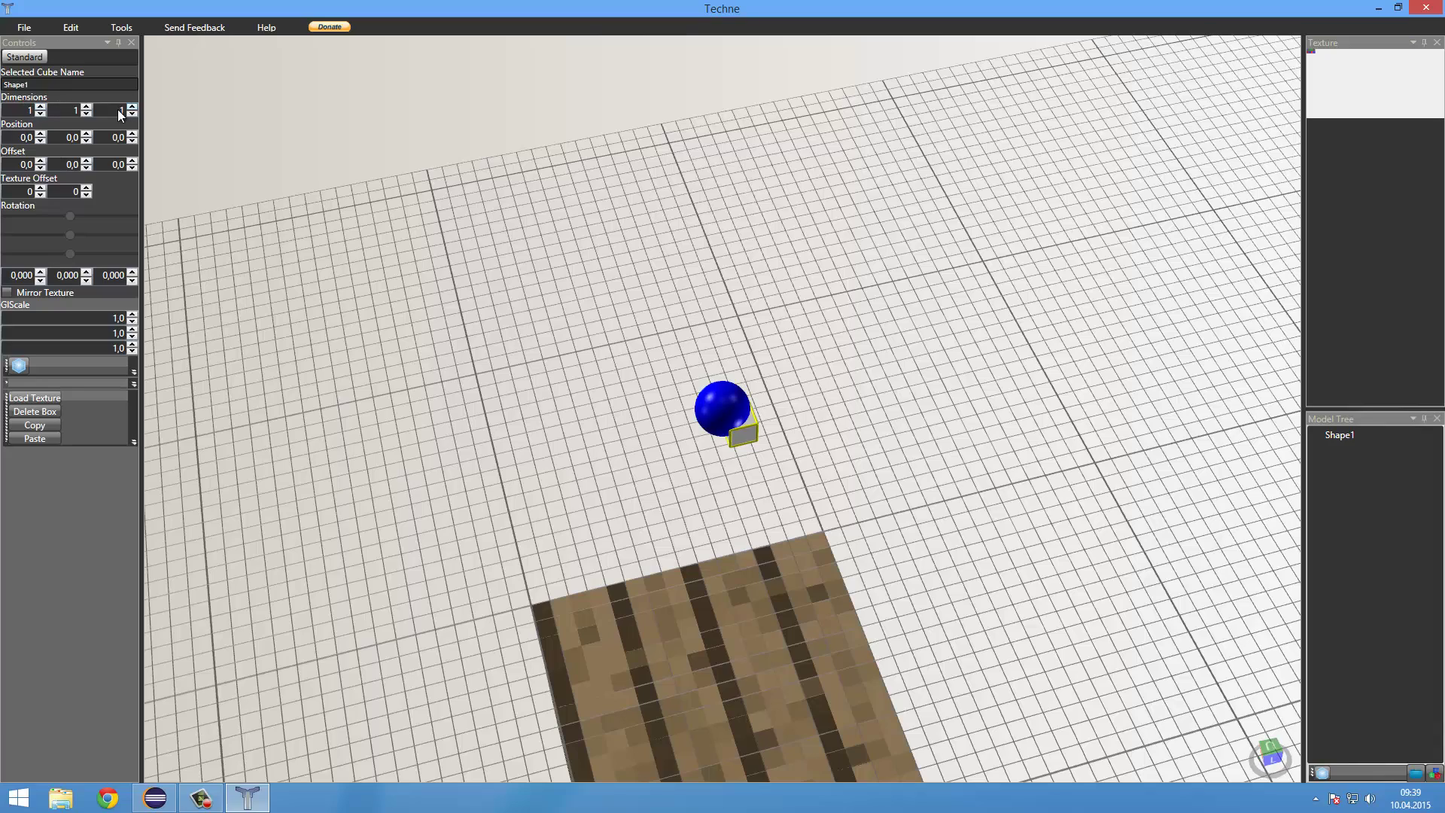
Step: Try a value of 0 for the cube's first and second dimensions, restoring each to 1
click(40, 113)
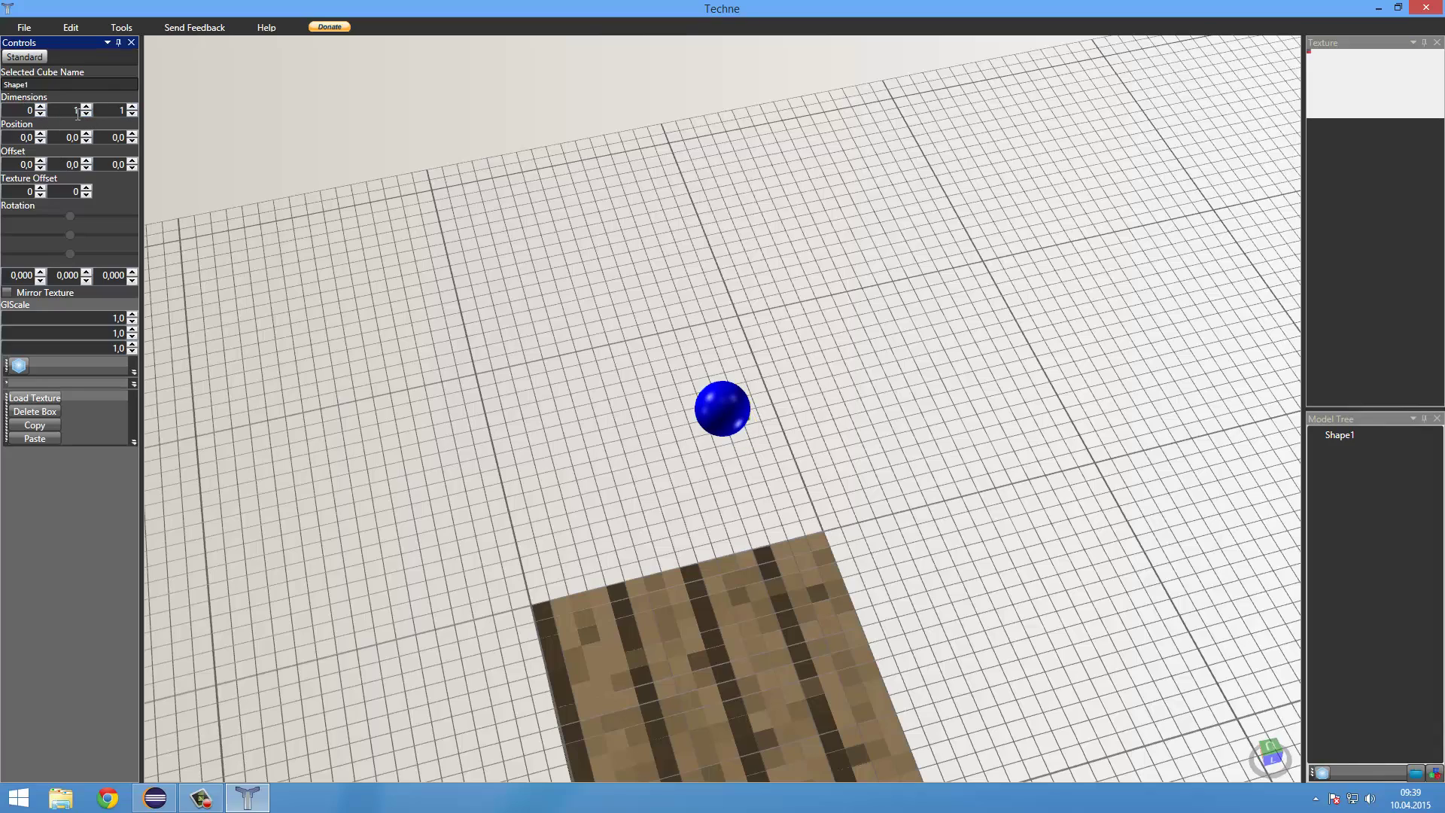
right_drag(679, 385, 662, 354)
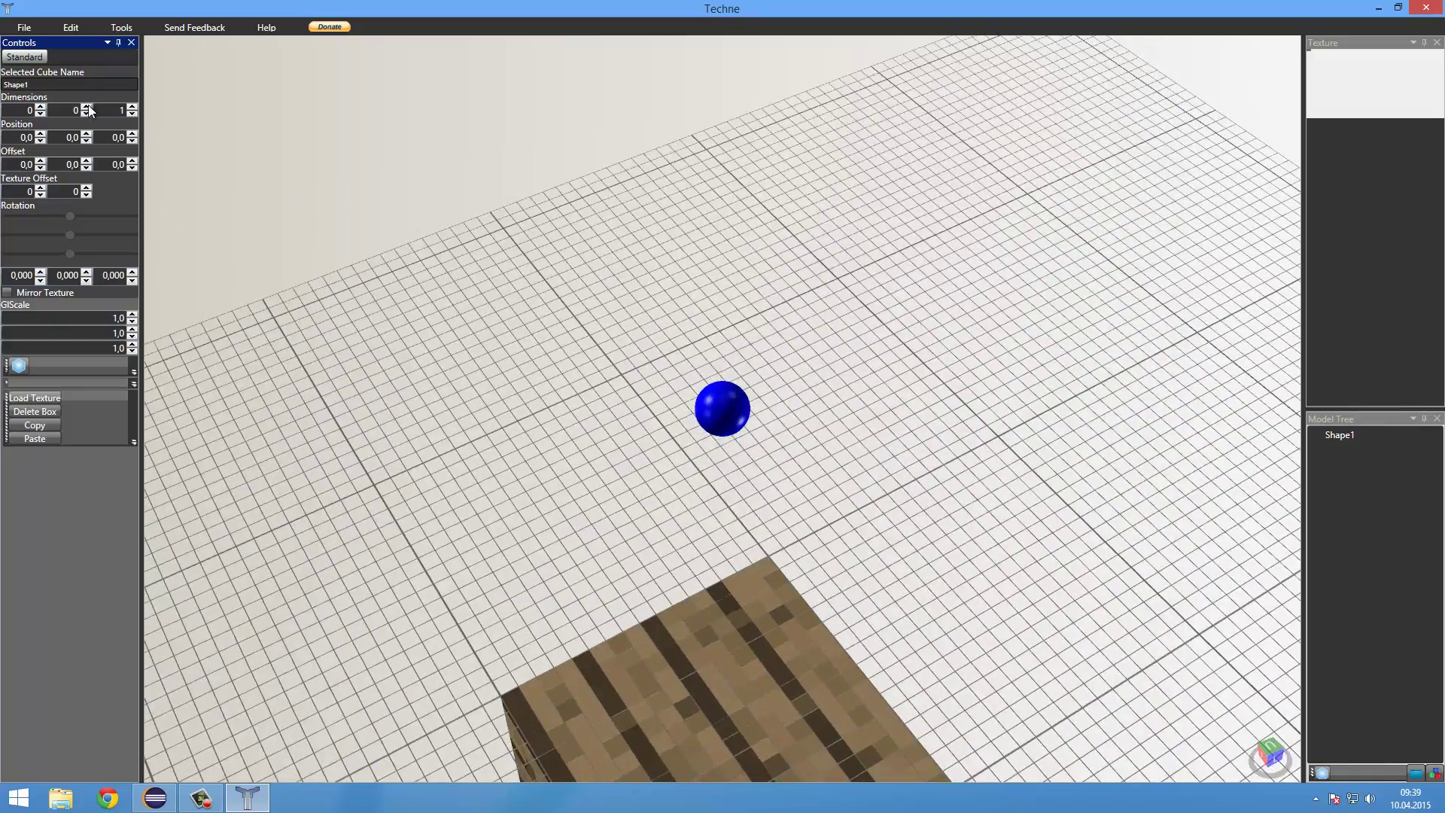
right_drag(151, 145, 296, 206)
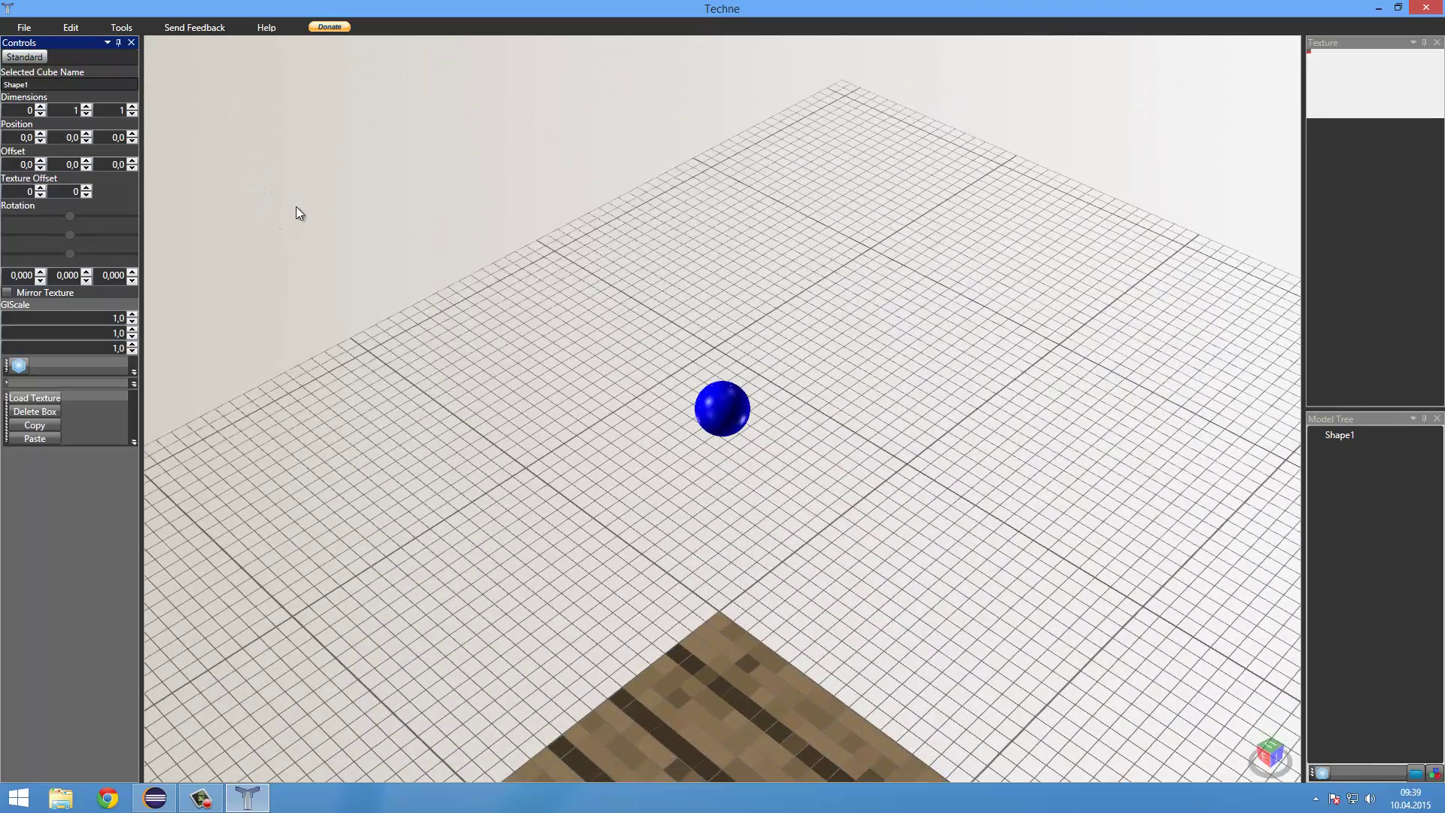
click(40, 108)
right_drag(500, 296, 743, 411)
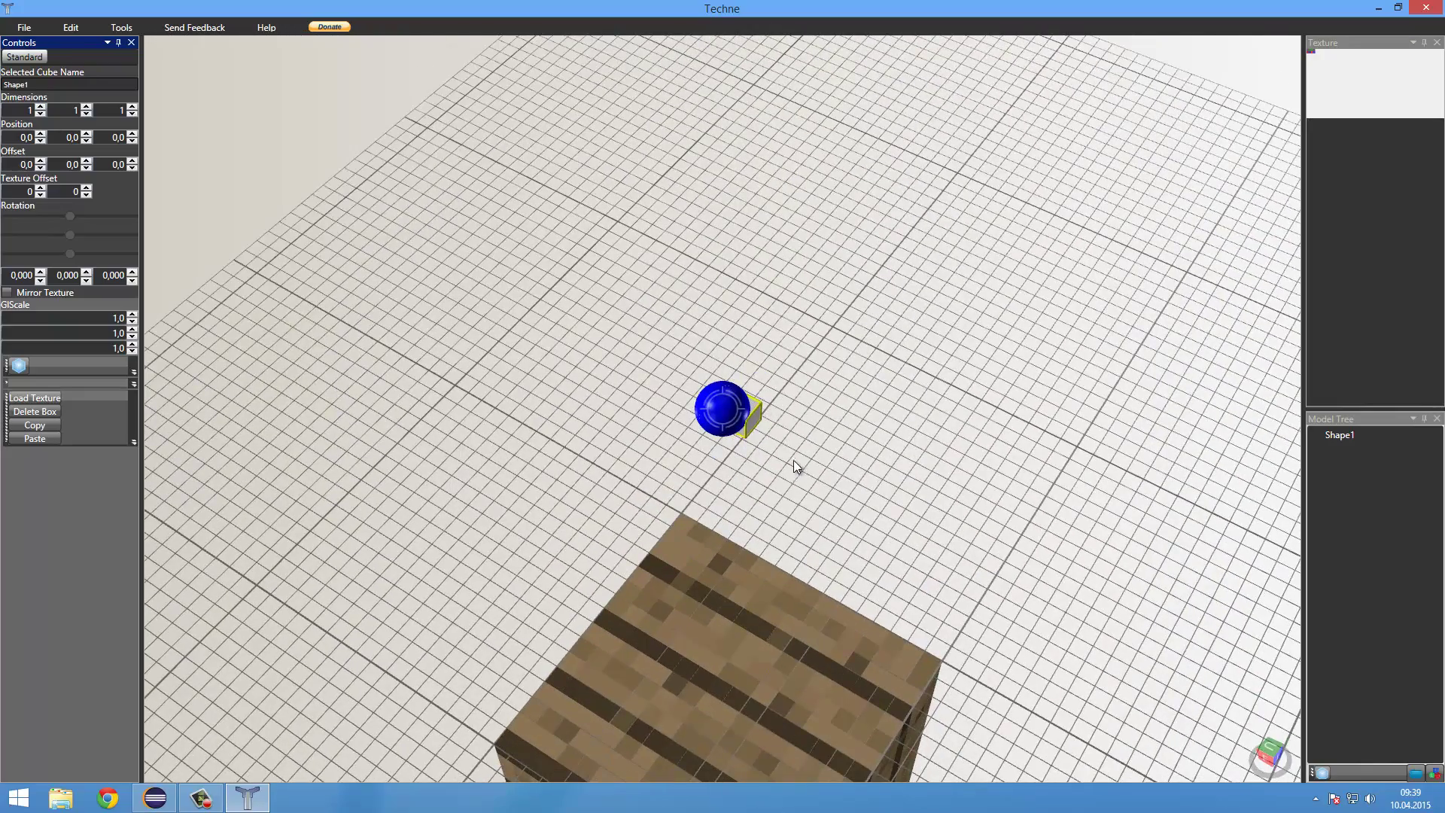
right_drag(793, 459, 765, 429)
click(85, 113)
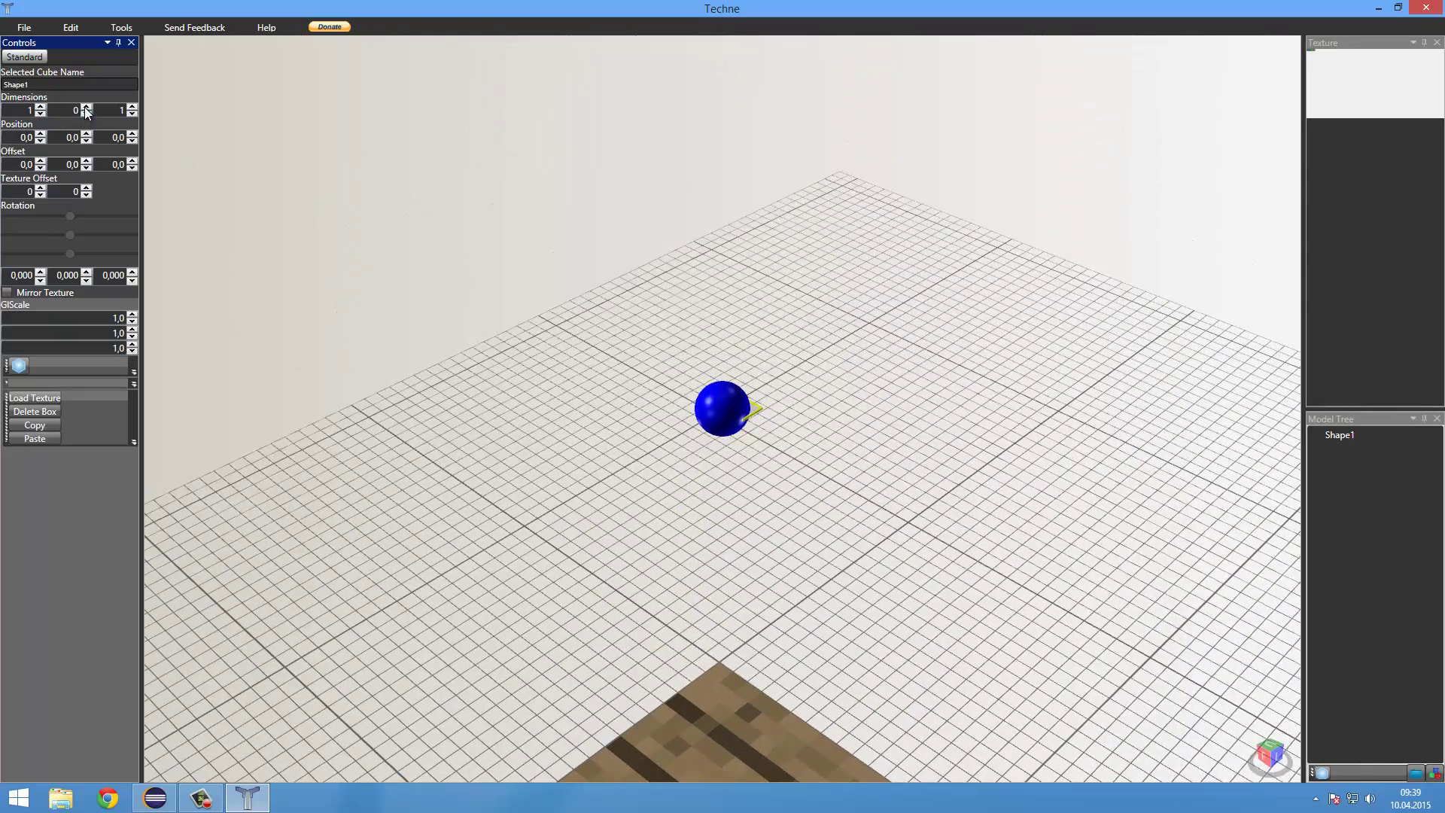
click(86, 106)
Step: Try moving the cube along its first position axis up to 2 and return it to 0
click(41, 134)
click(41, 142)
click(41, 134)
click(41, 134)
click(40, 142)
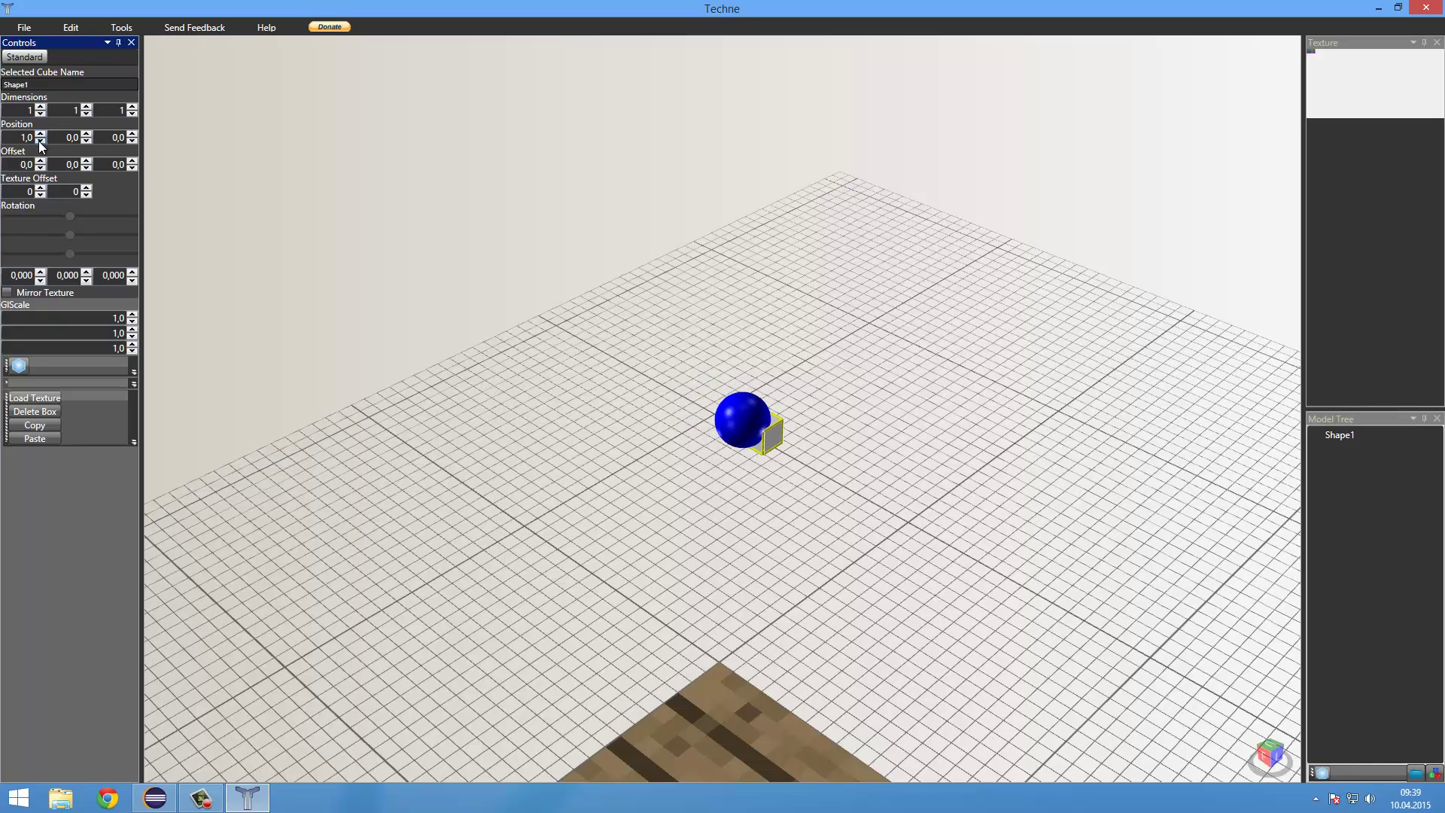
click(40, 142)
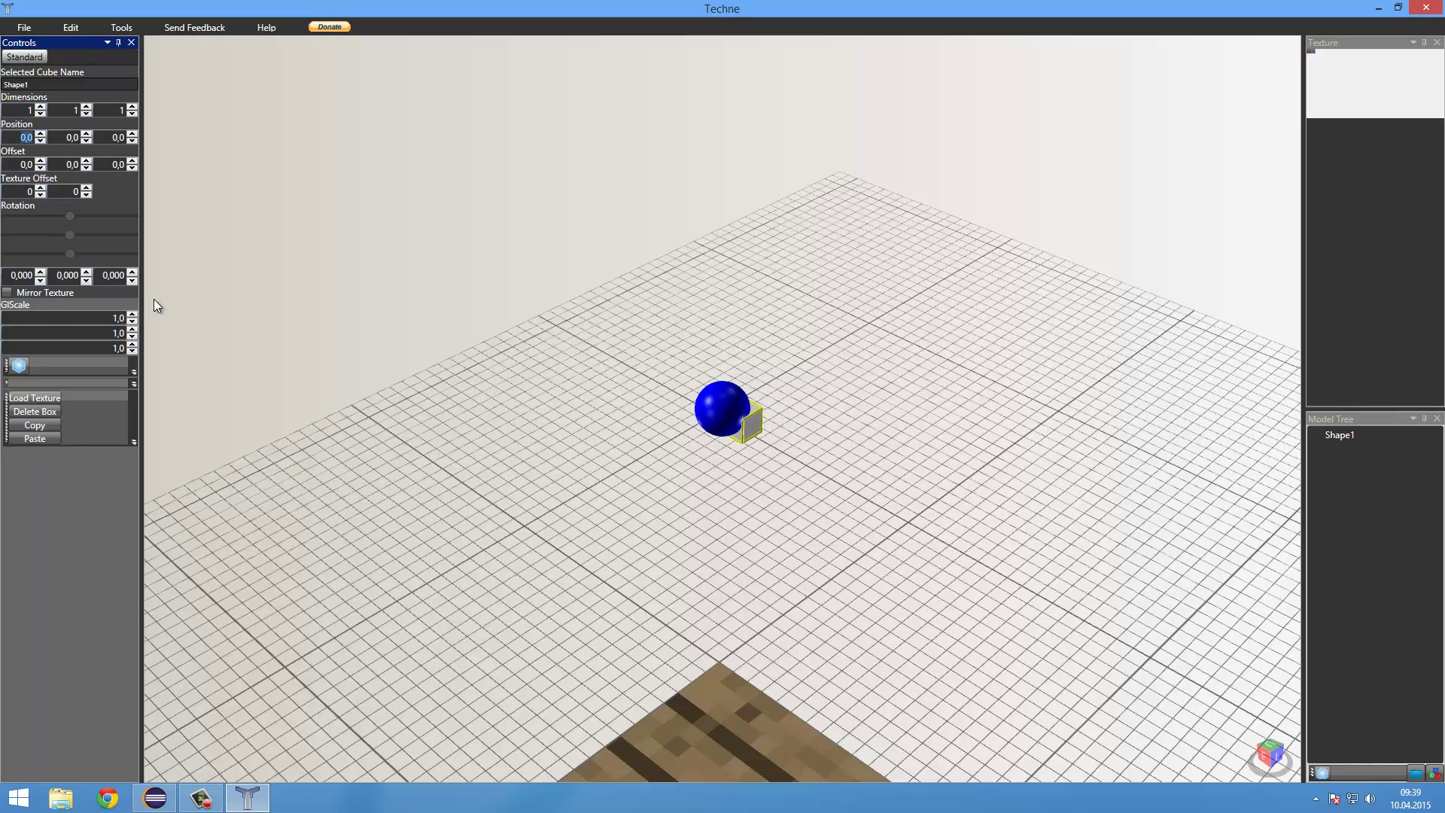
Step: Try the cube's first position value at 0,5 and 2,6, and reset it to 0
text(0,5)
key(Return)
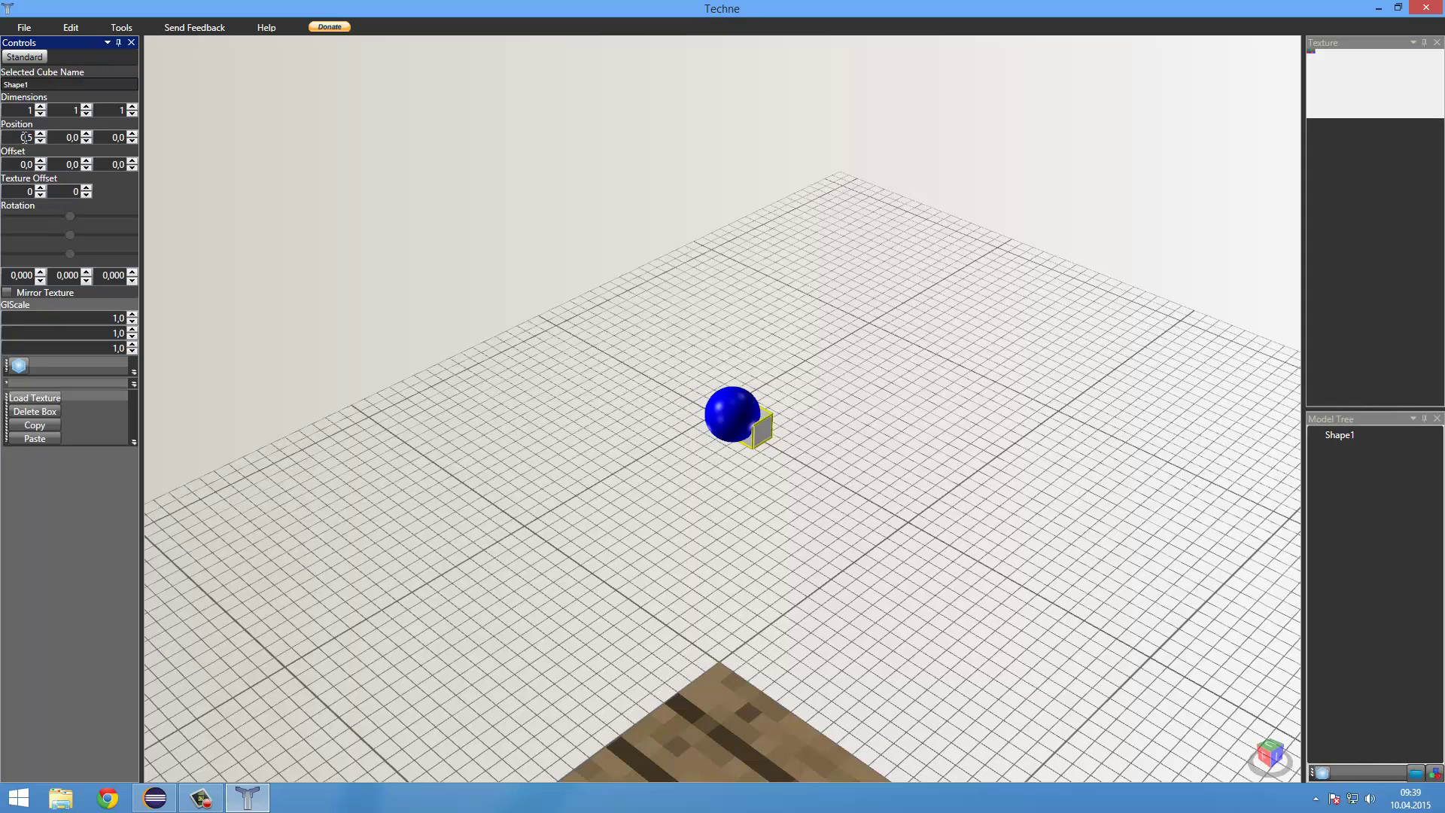
scroll(25, 137, up, 2)
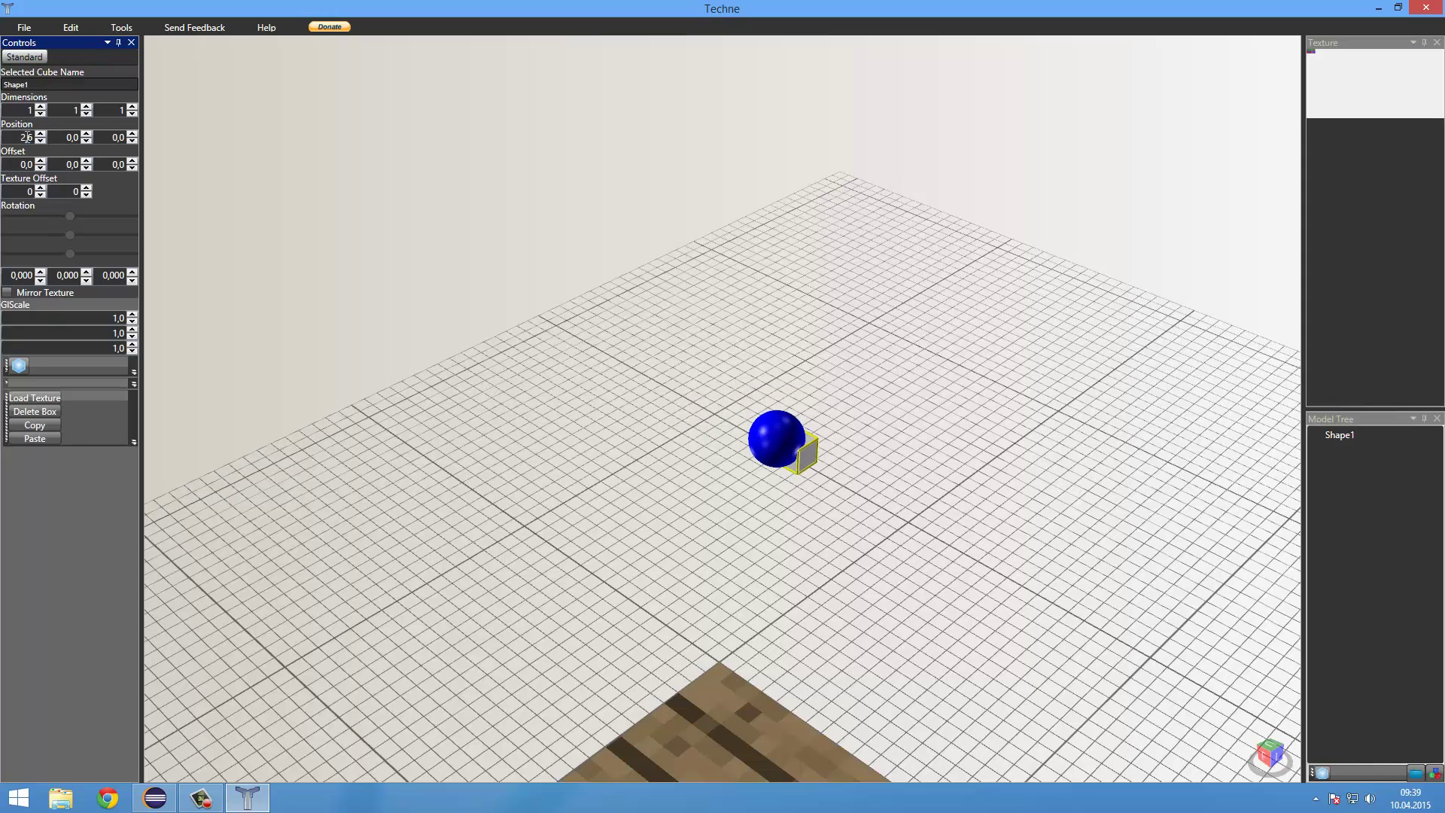
click(41, 141)
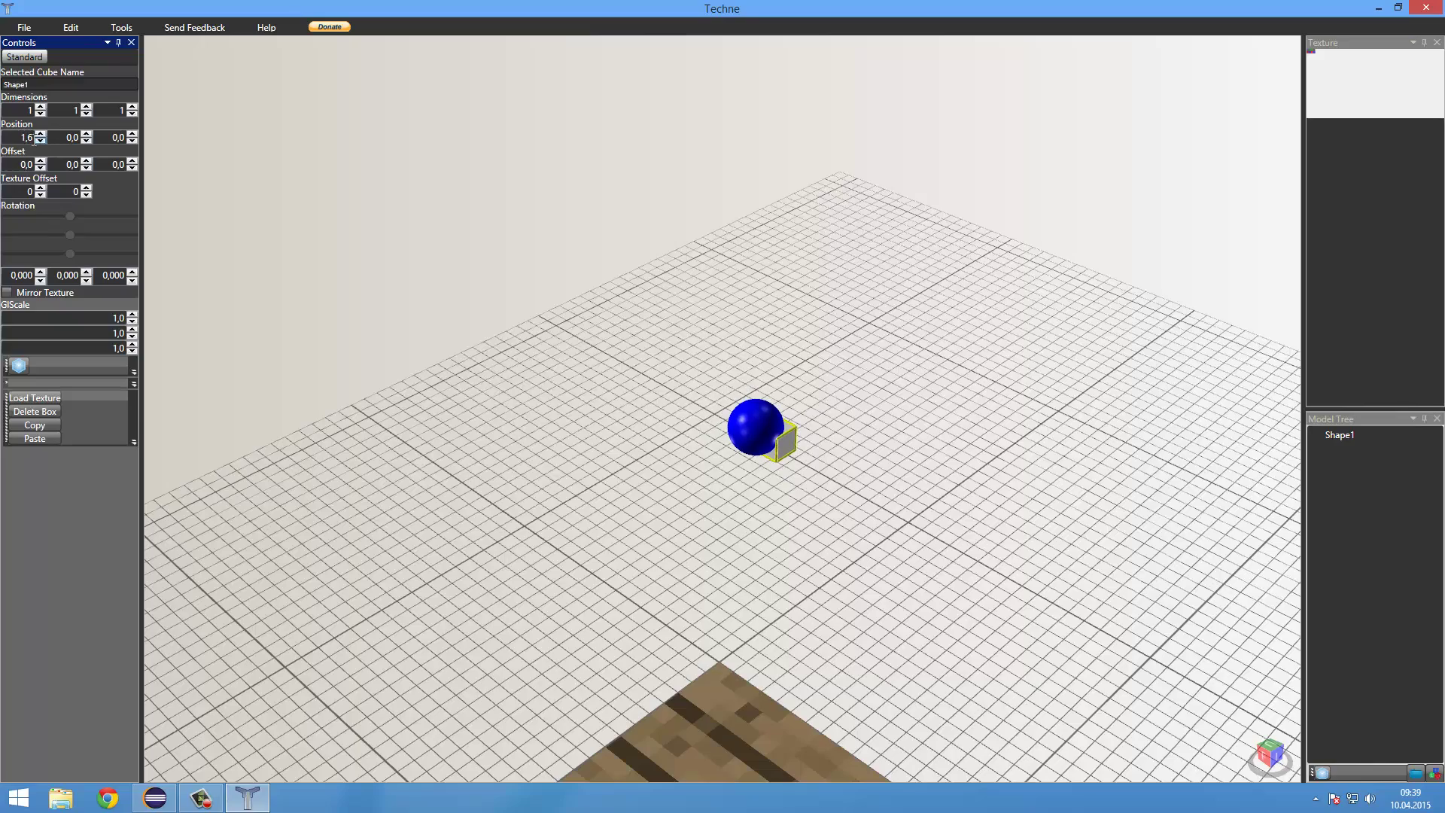
text(0)
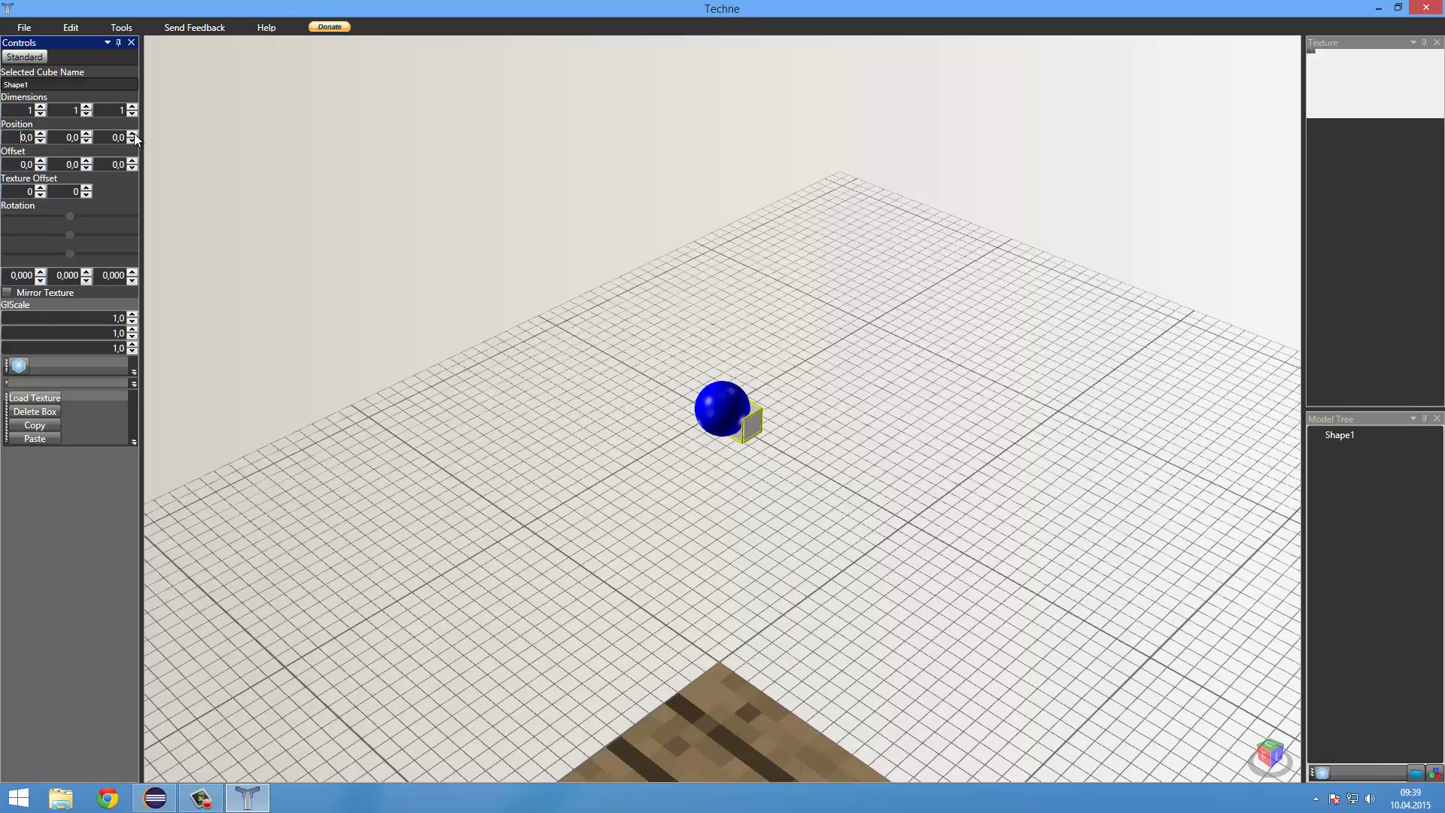
Step: Set the cube's first offset value to 6 so it sits away from its pivot sphere
right_drag(577, 486, 575, 495)
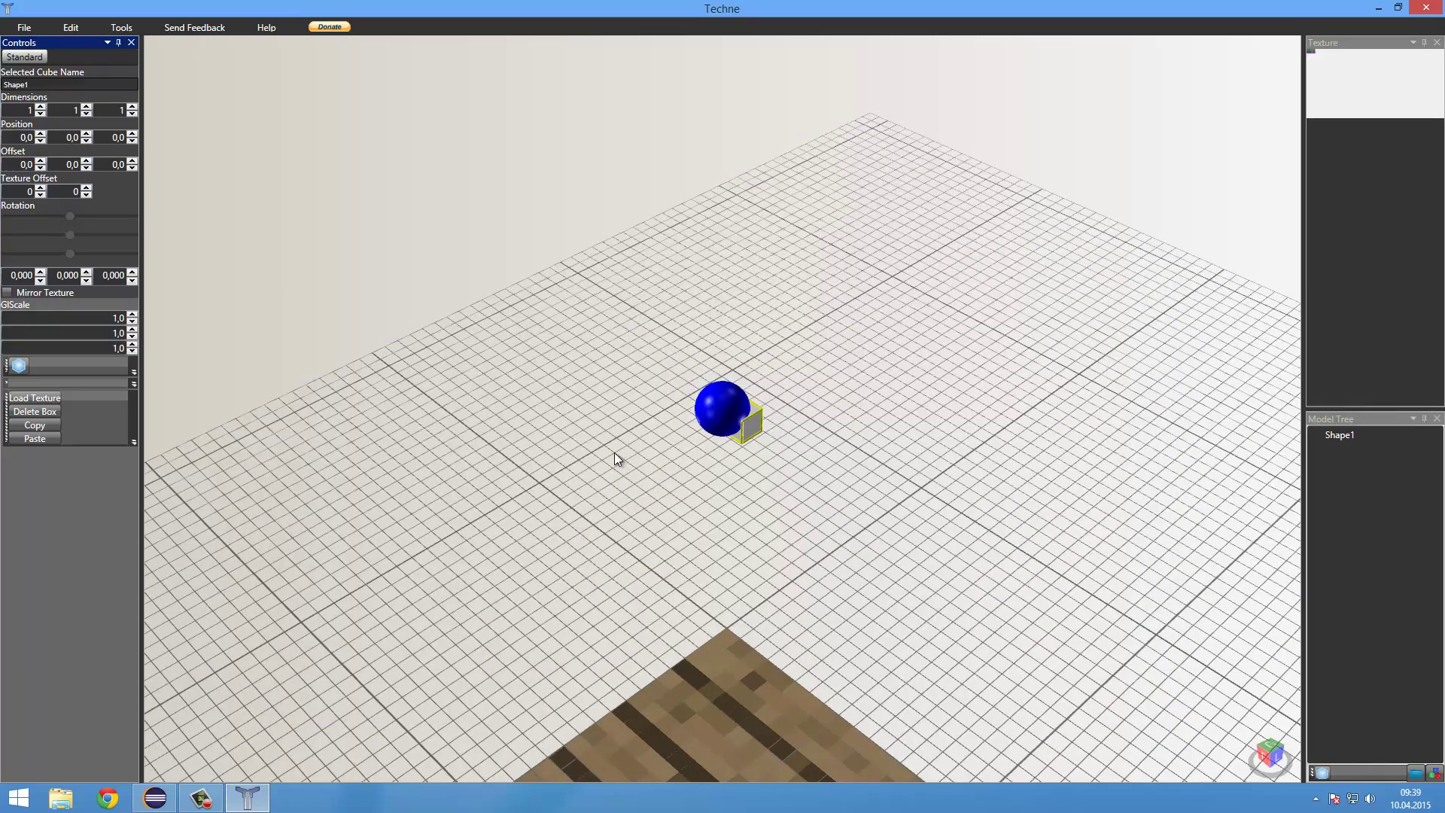
right_drag(615, 453, 756, 431)
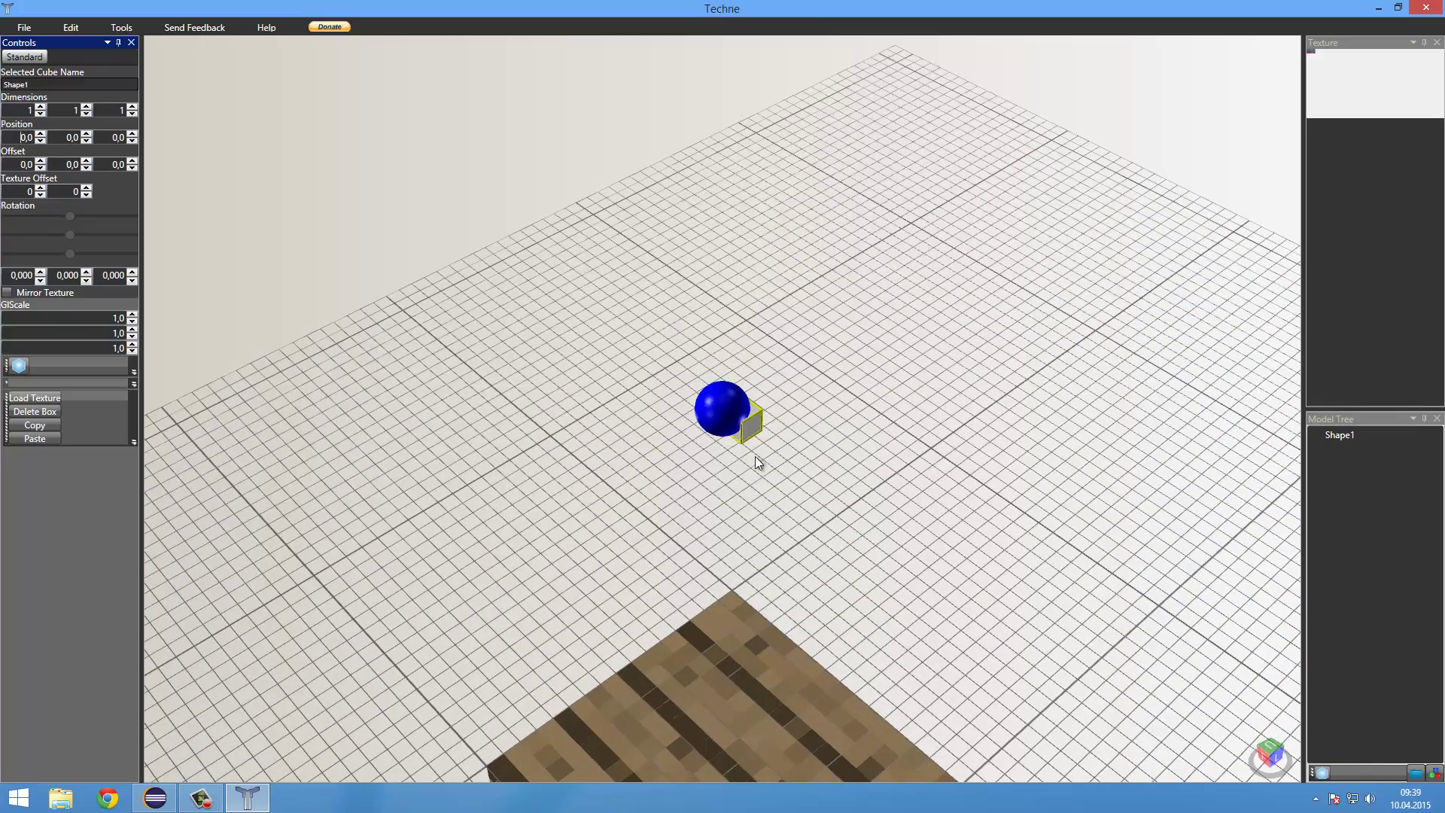
click(41, 161)
click(40, 161)
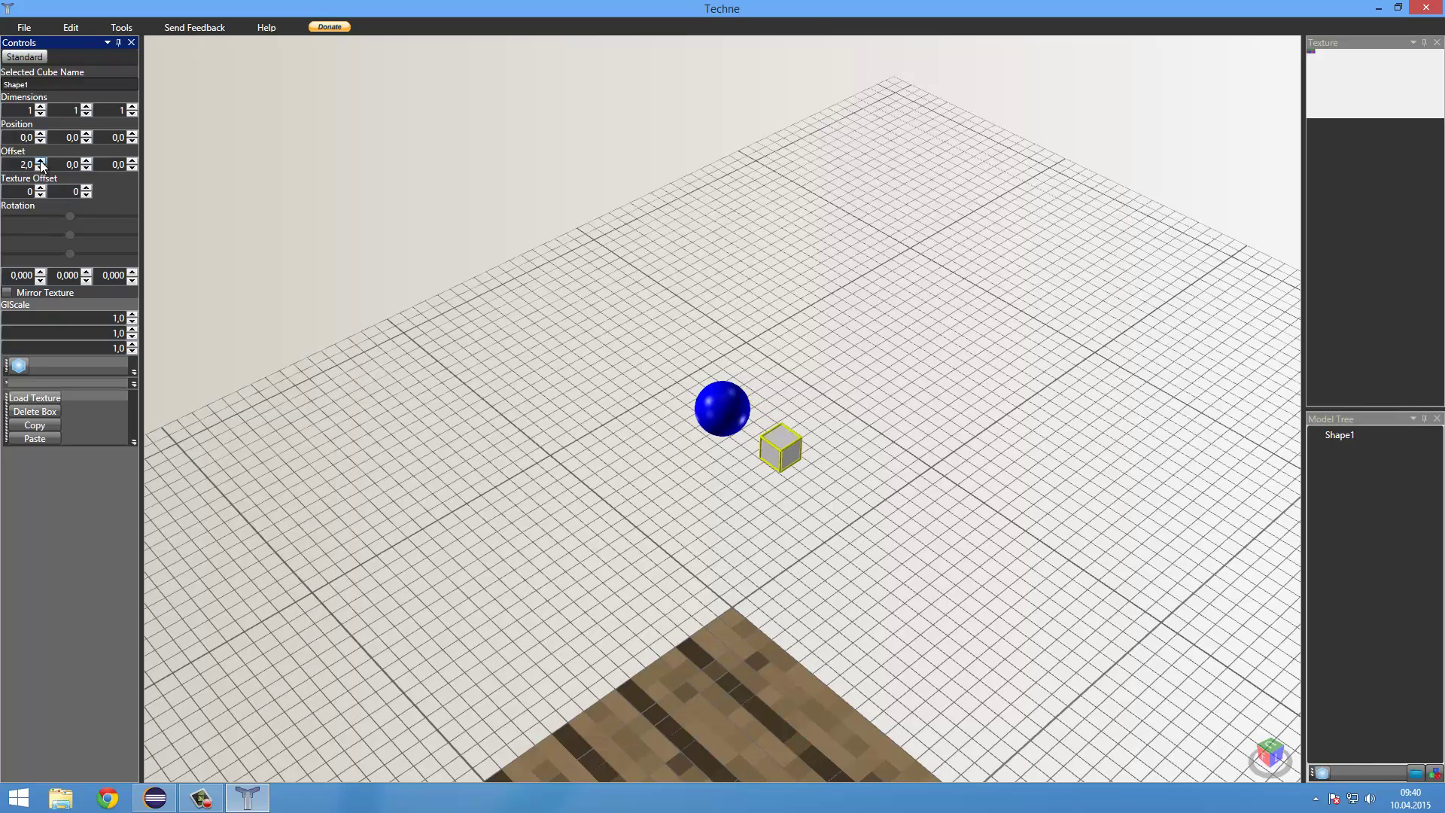
click(40, 161)
click(41, 161)
click(41, 161)
click(41, 161)
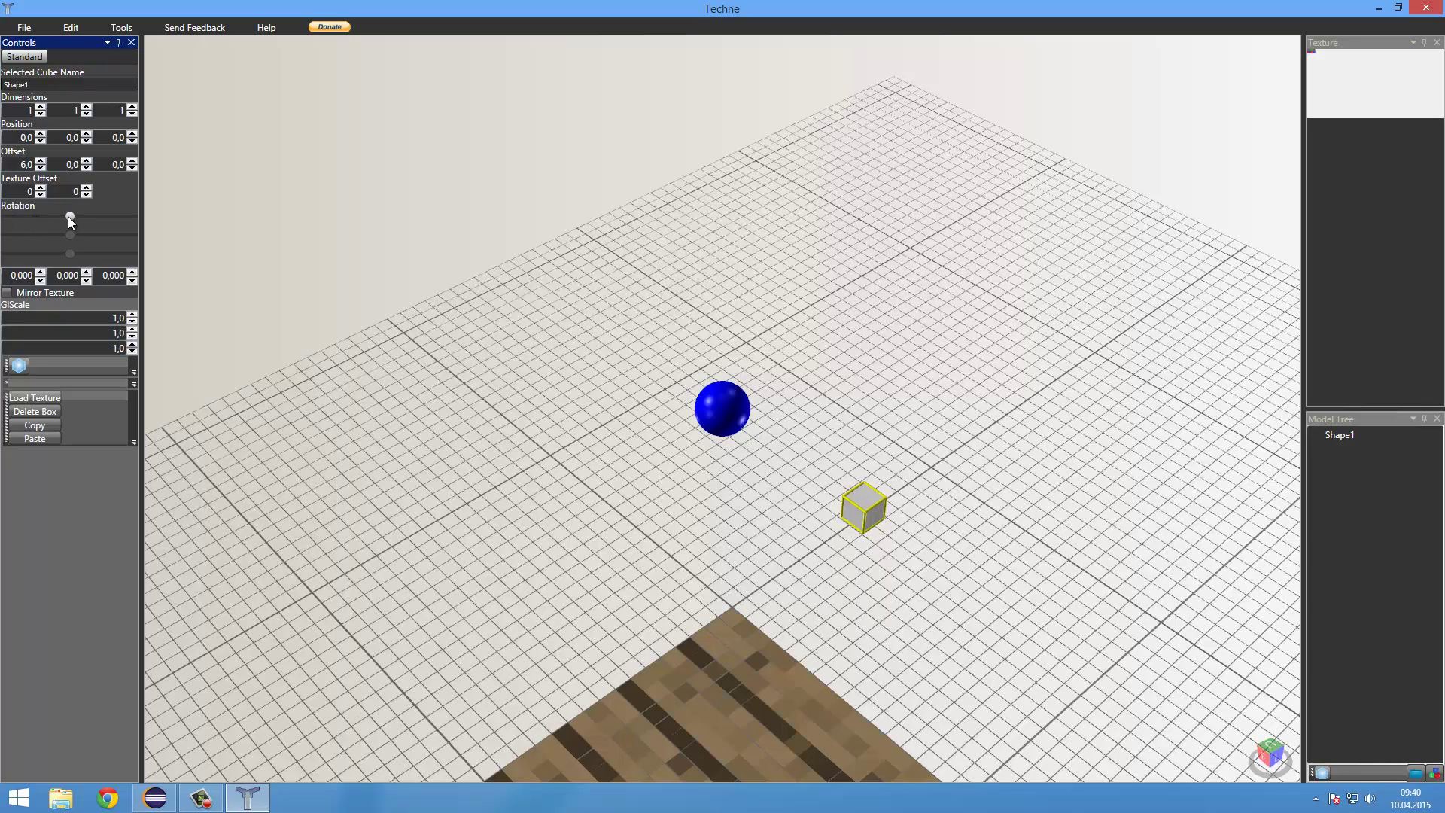
Step: Try rotating the cube around its pivot sphere on all three axes, with its first offset value reduced to 2
drag(70, 219, 137, 264)
click(6, 235)
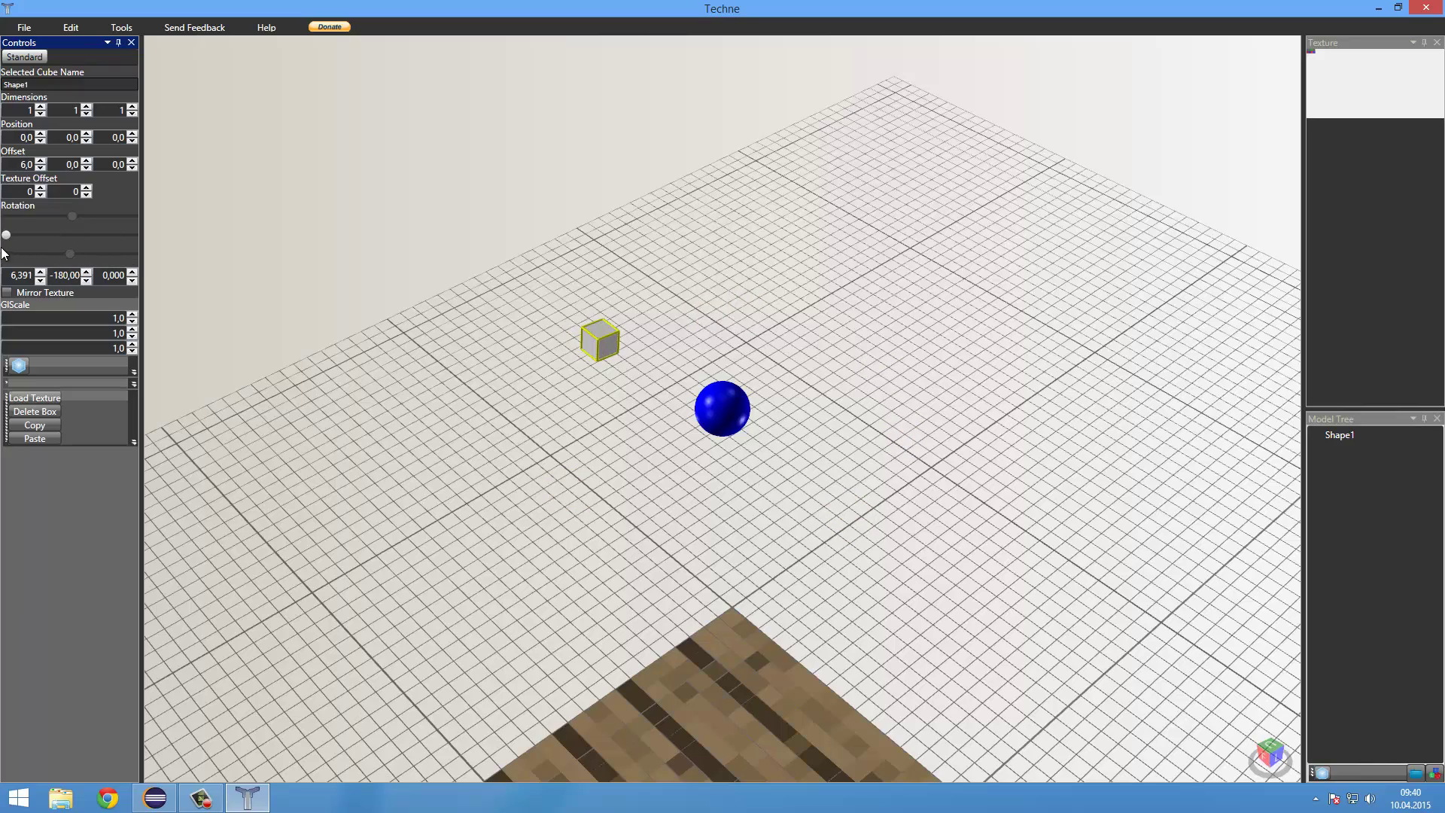
click(41, 168)
click(41, 168)
click(40, 167)
click(41, 168)
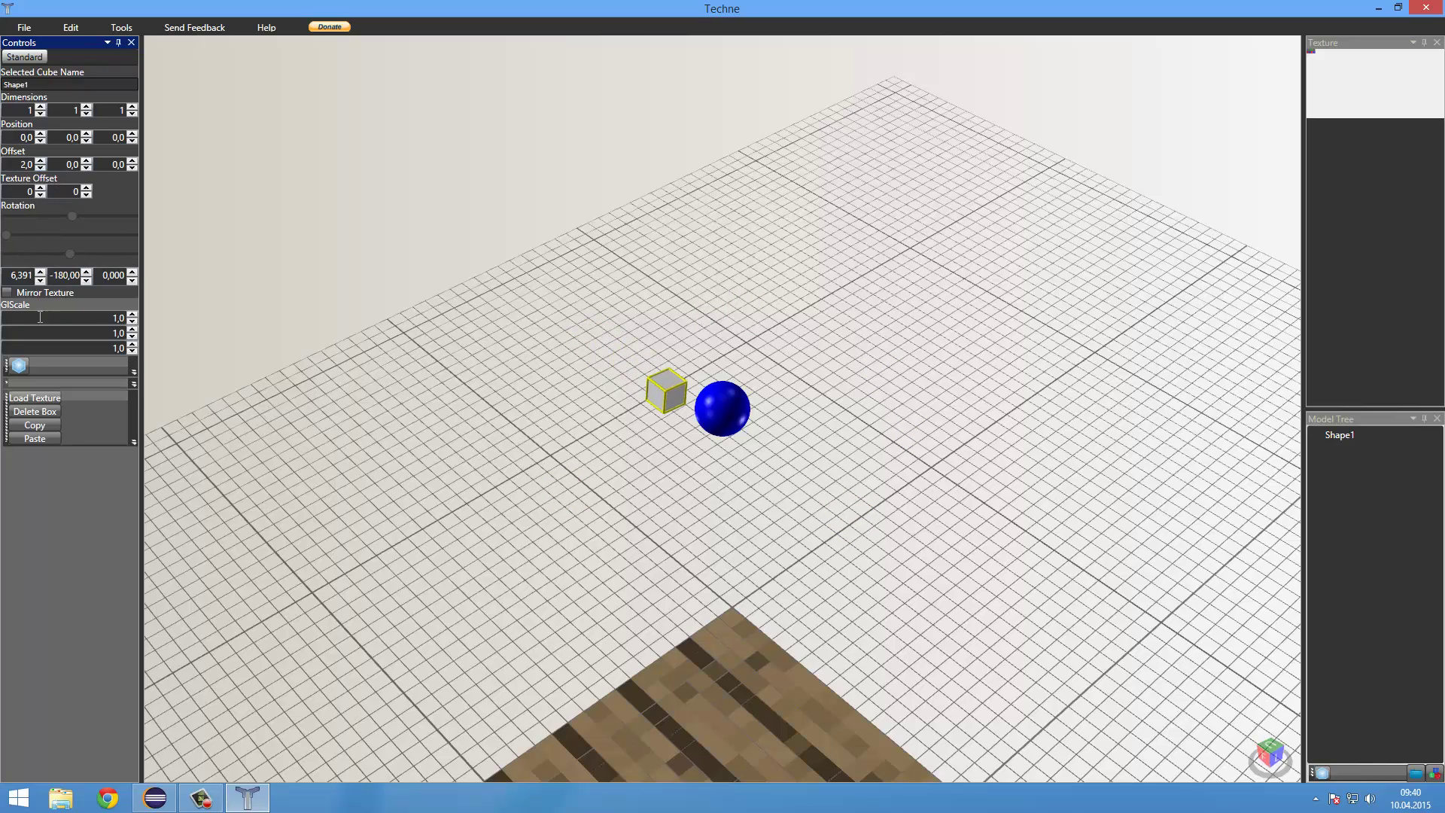
drag(10, 238, 49, 253)
Step: Reset the cube's three rotation values and its first offset value to 0
click(63, 277)
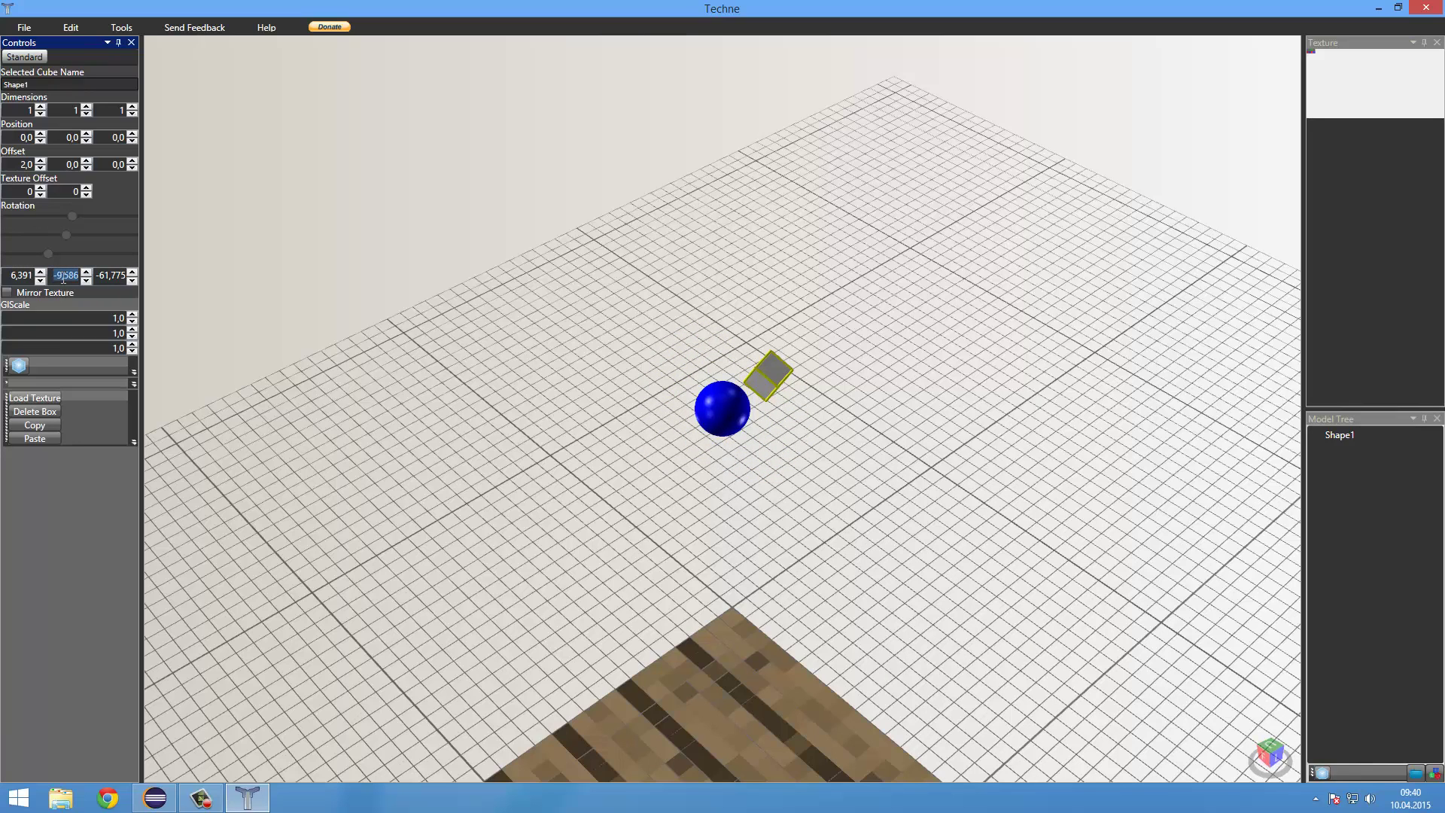
text(0)
key(Tab)
text(0)
key(Return)
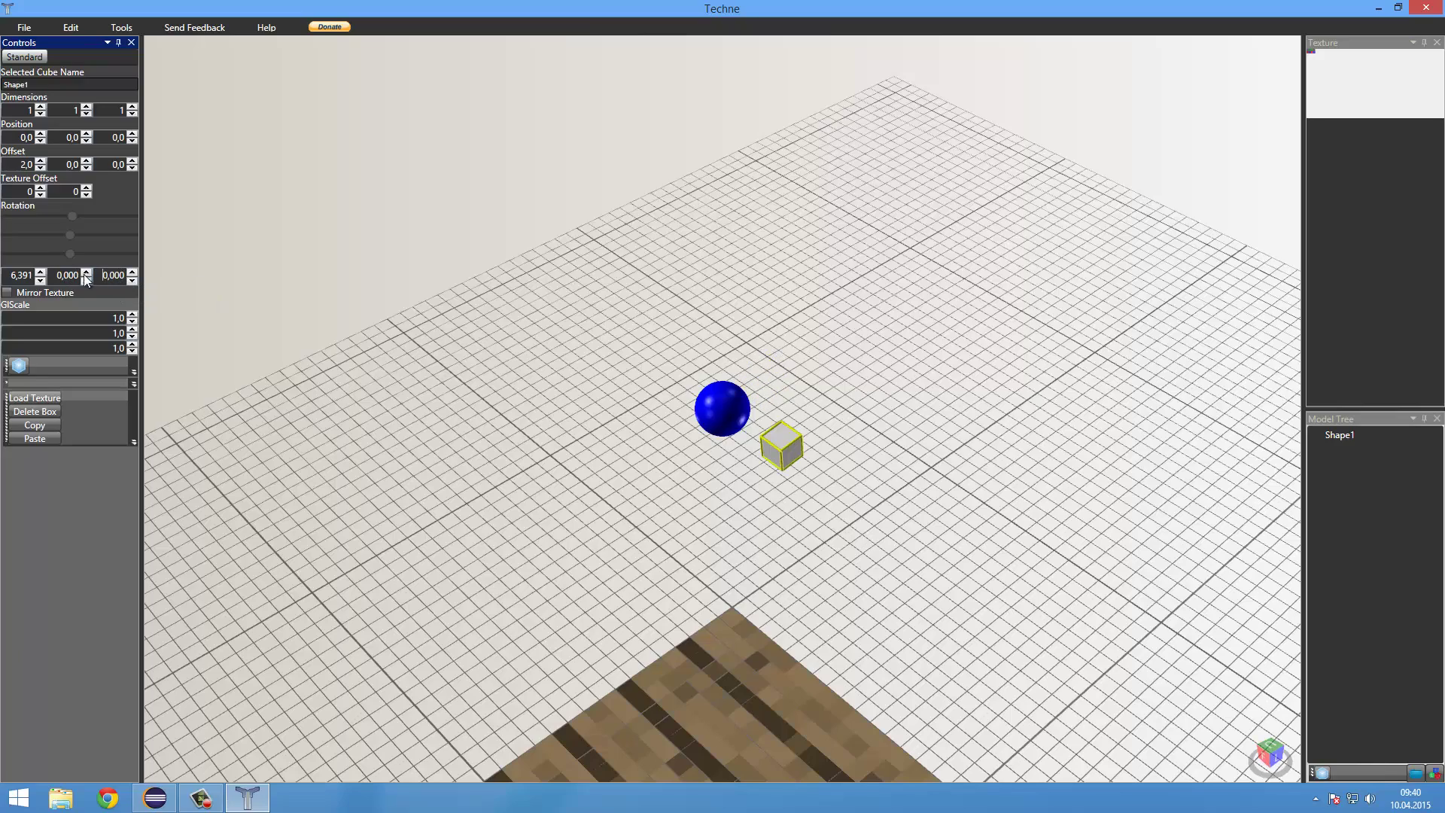
key(shift+Tab)
key(shift+Tab)
text(0)
key(Return)
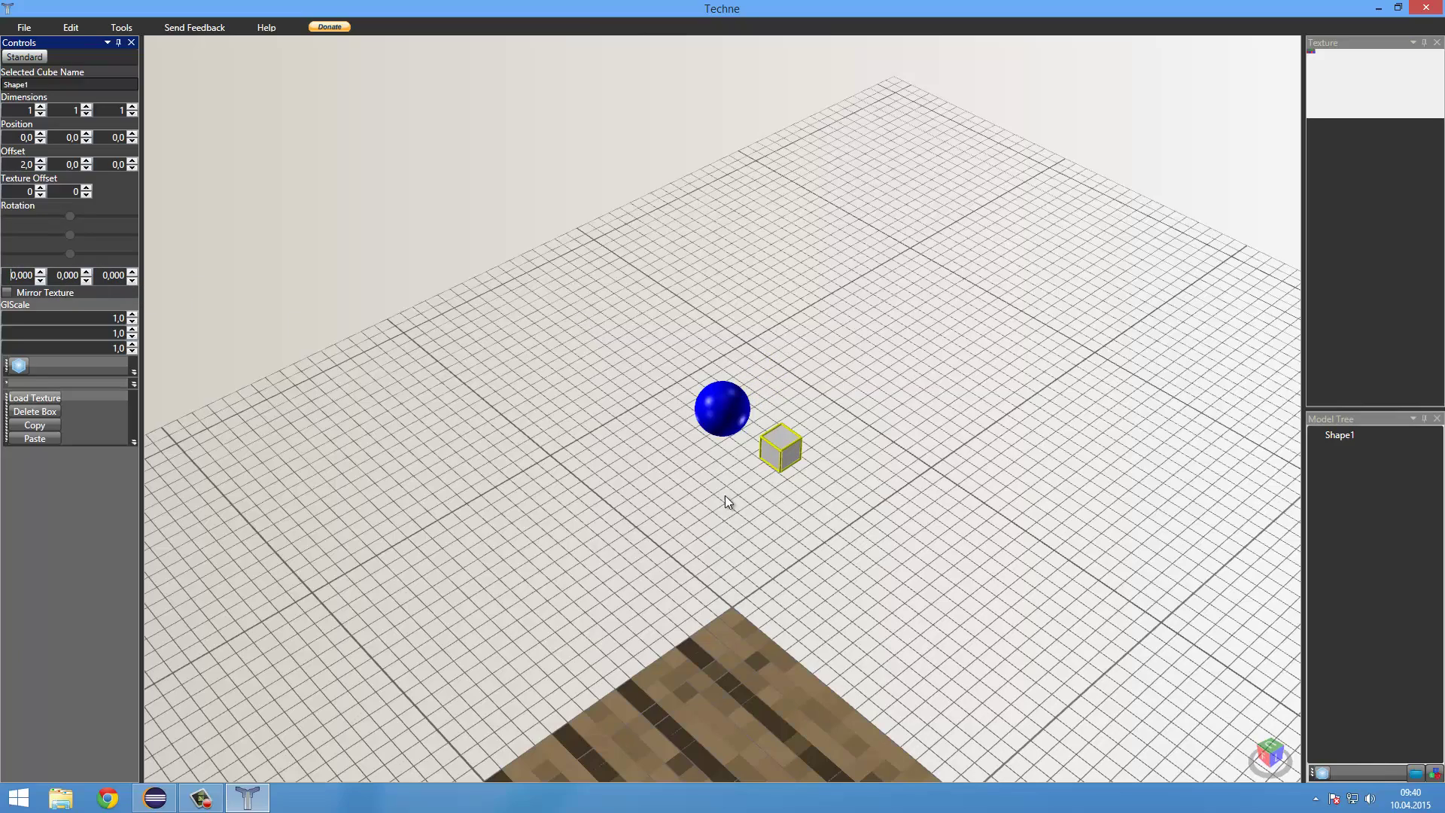
middle_drag(782, 448, 760, 484)
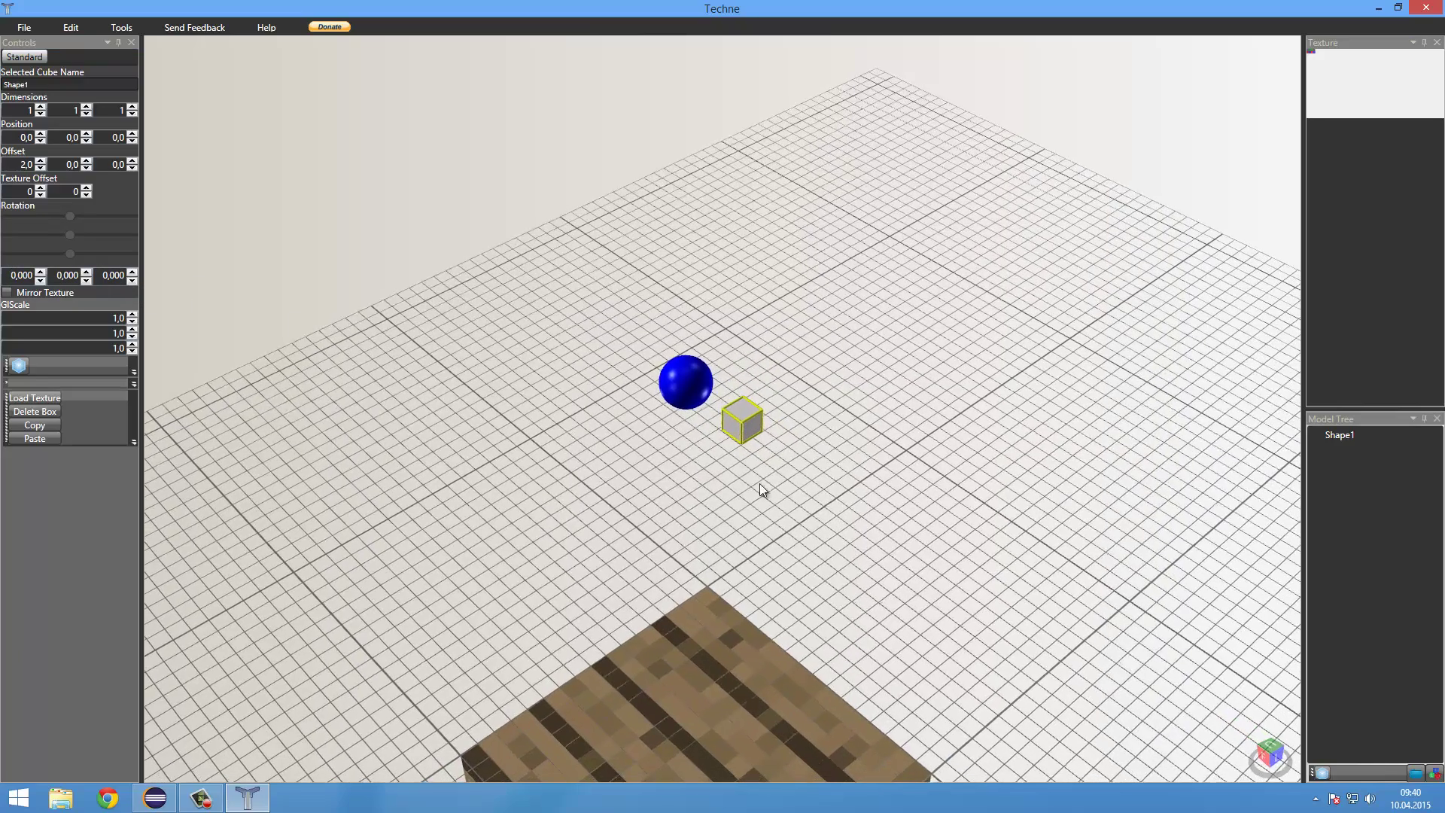
double_click(40, 168)
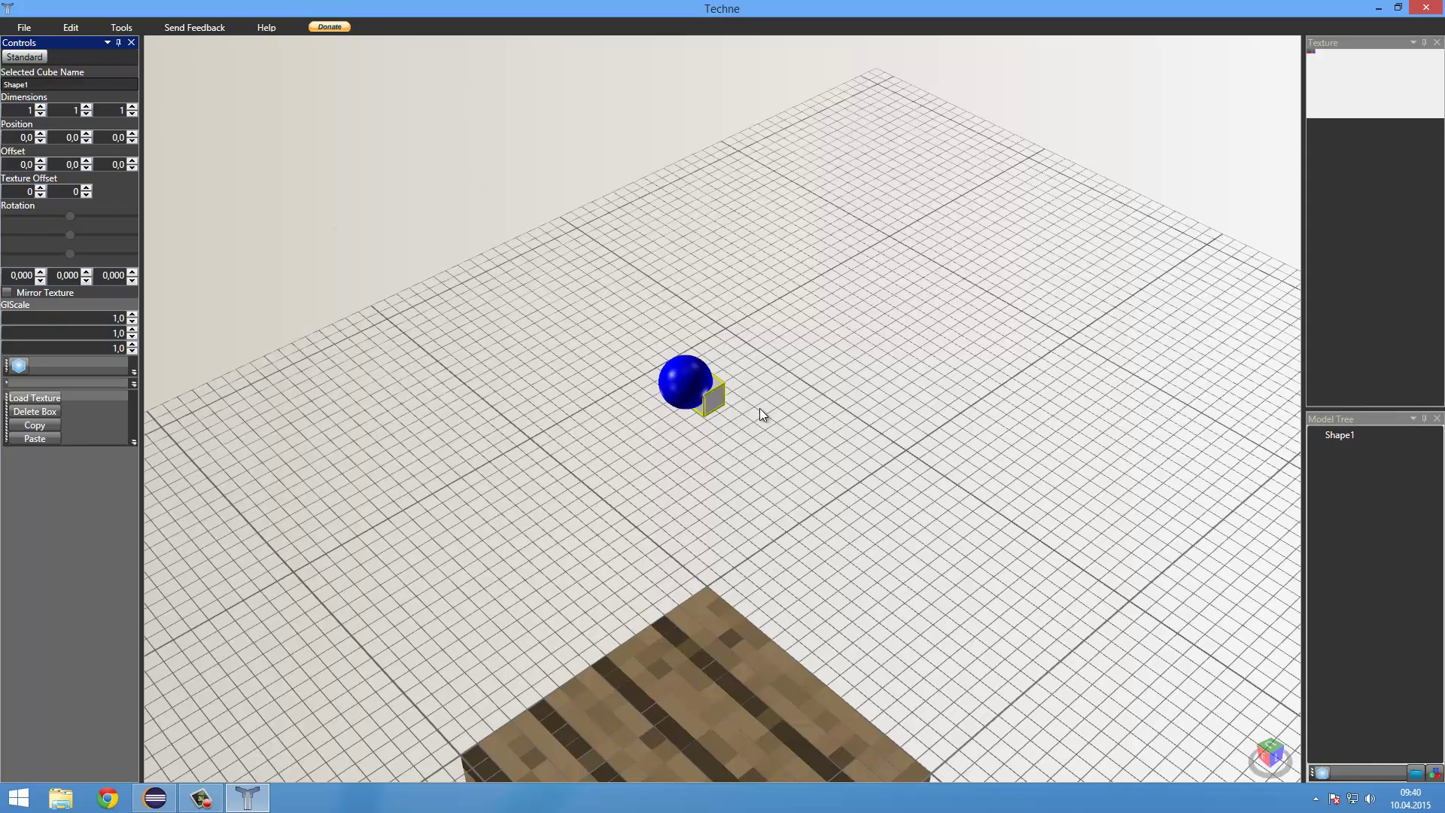
Step: Enlarge the cube to dimensions of 4 by 4 by 4
click(41, 107)
click(40, 107)
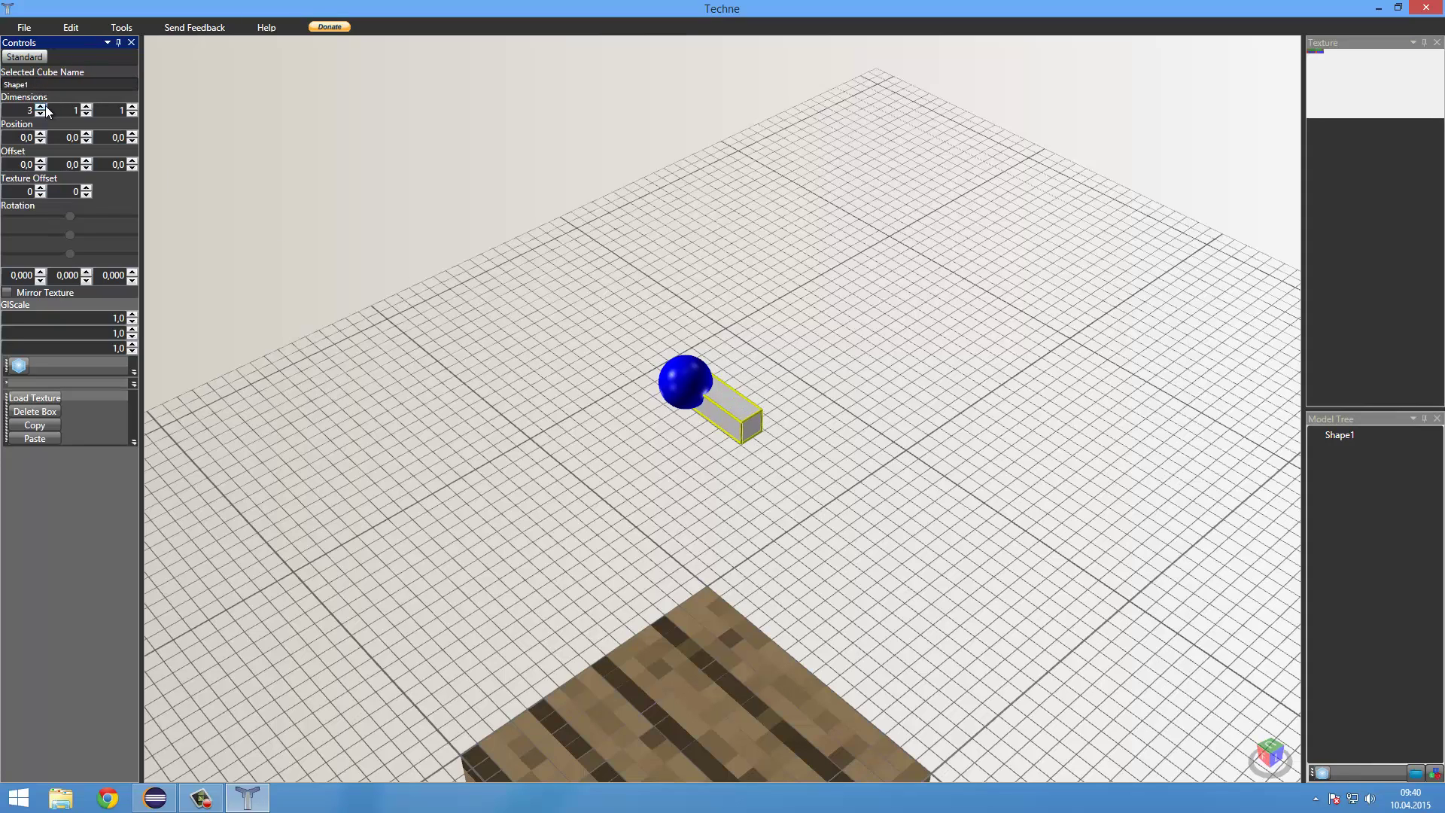
click(86, 107)
click(86, 107)
click(86, 107)
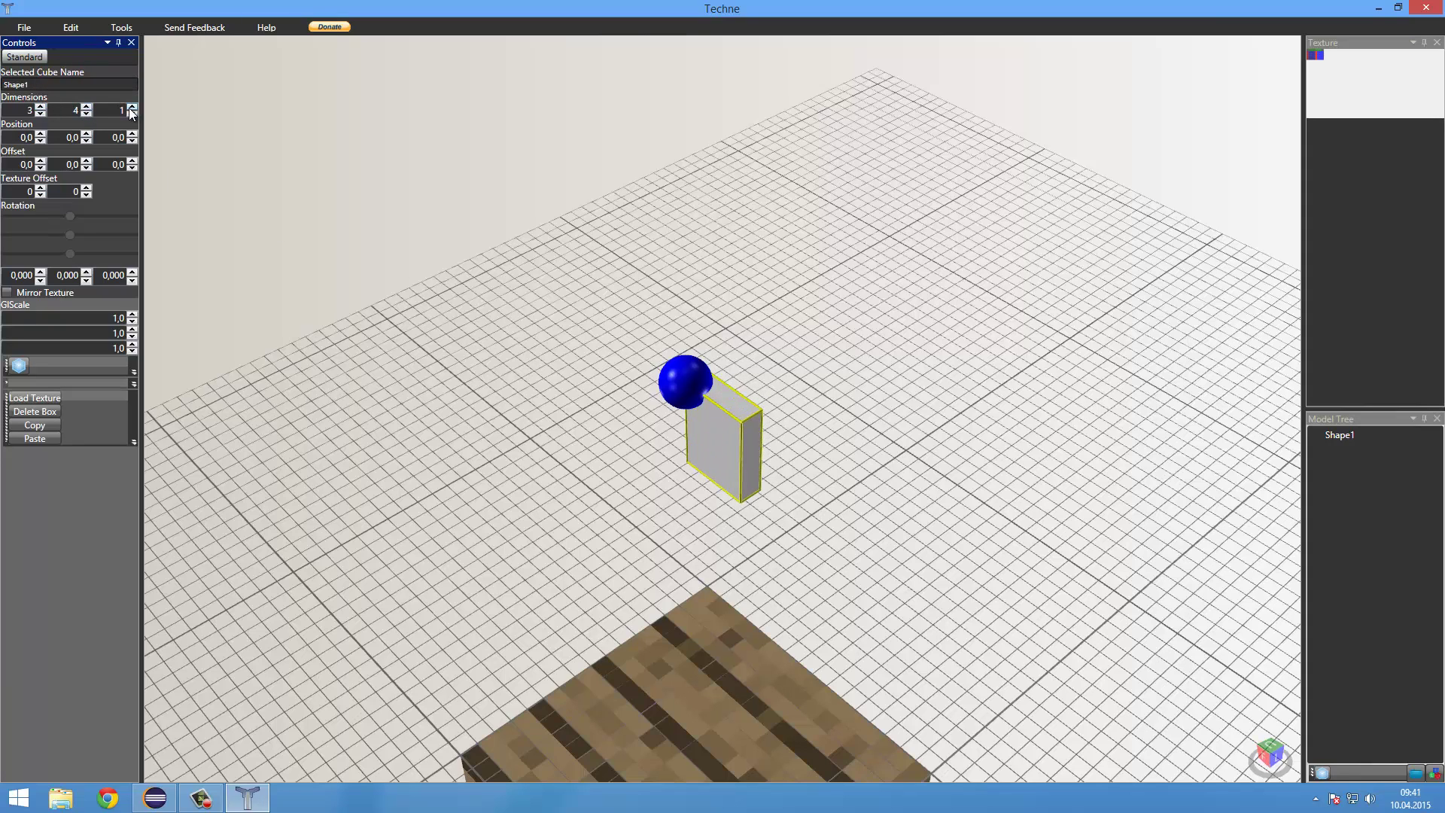
click(132, 108)
click(132, 108)
click(132, 108)
click(40, 107)
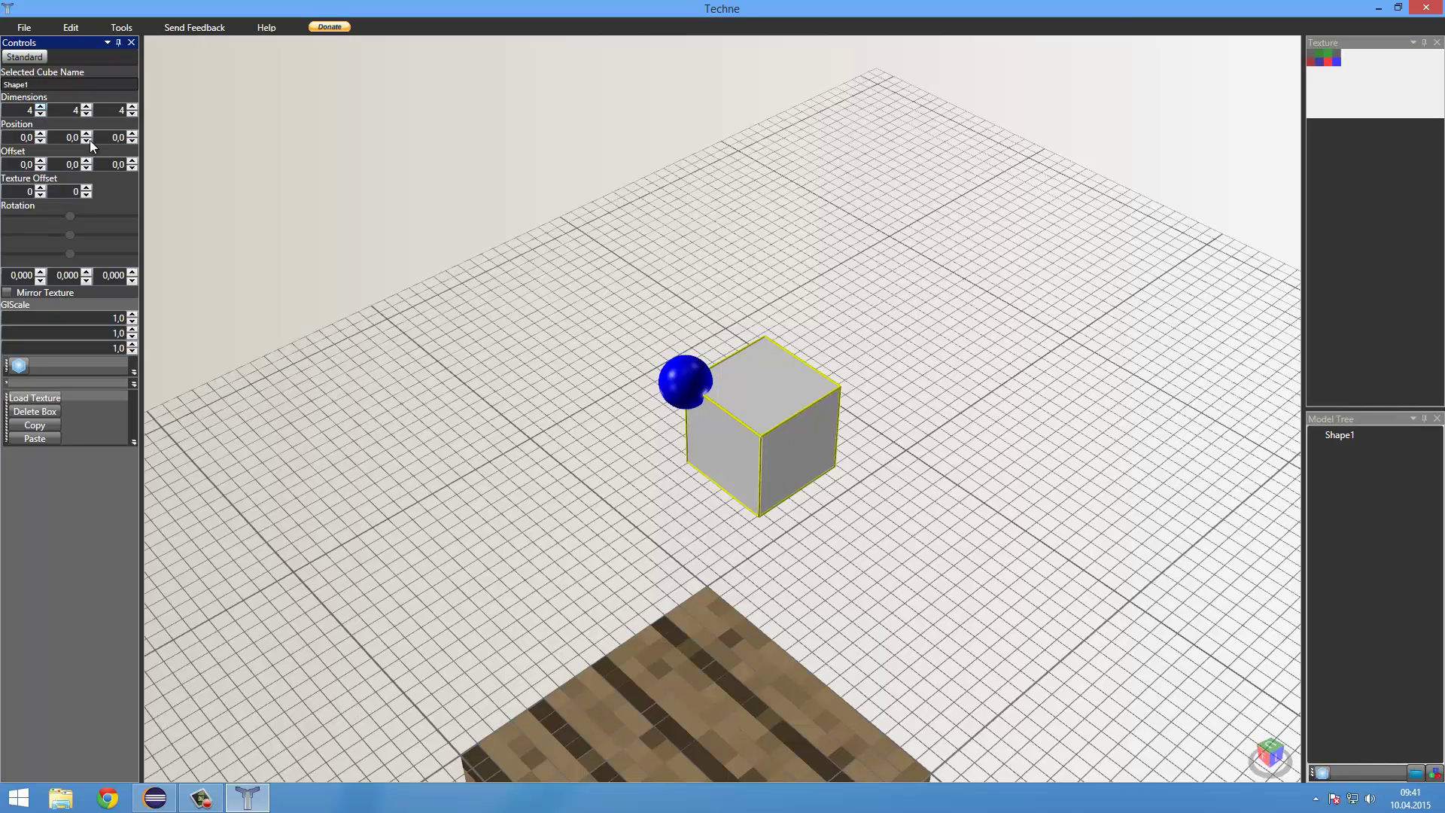
Step: Enlarge the cube to 5 by 5 by 5 and check its face layout on the texture map
click(1316, 43)
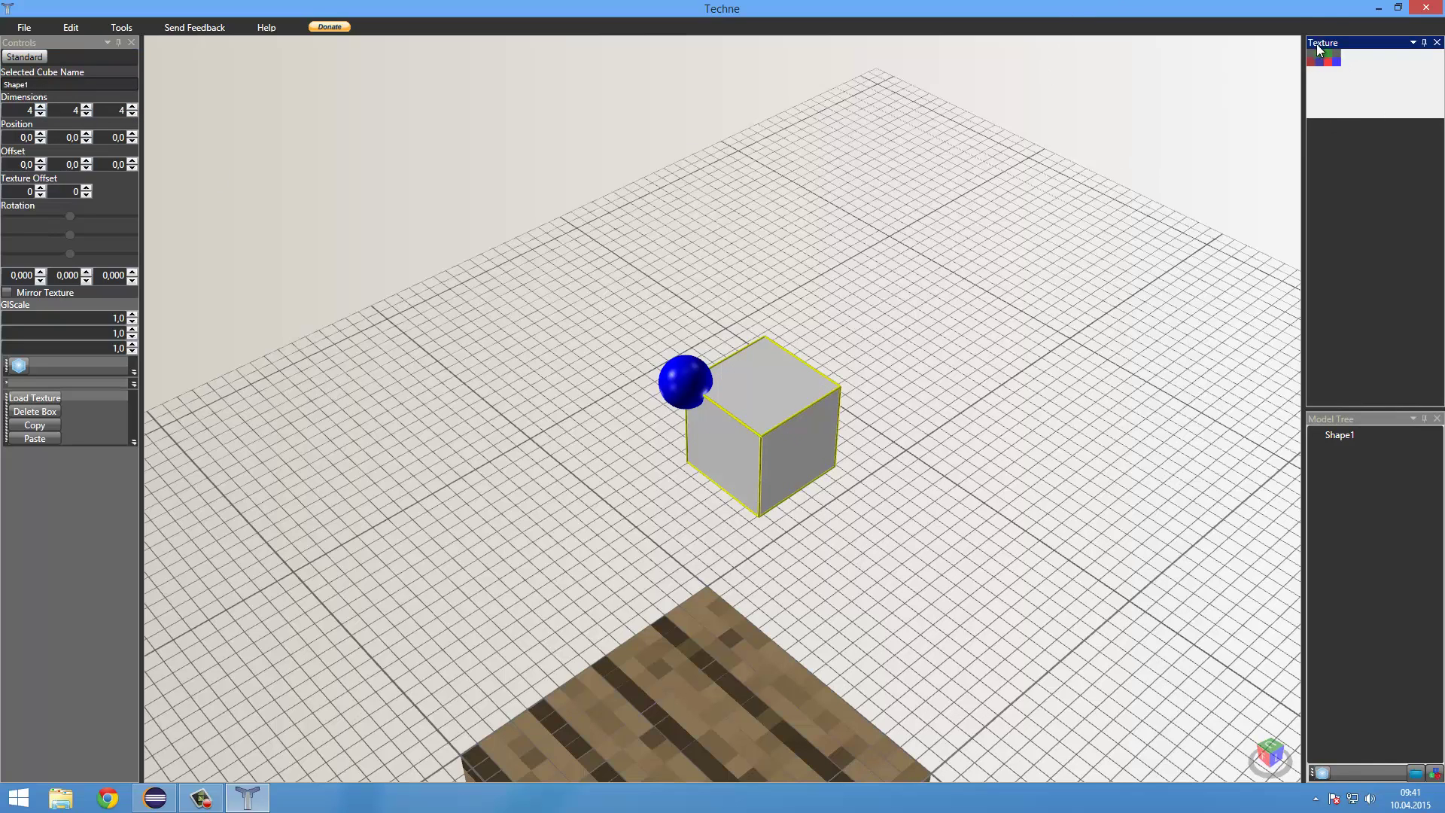
click(41, 107)
click(86, 107)
click(132, 107)
click(132, 107)
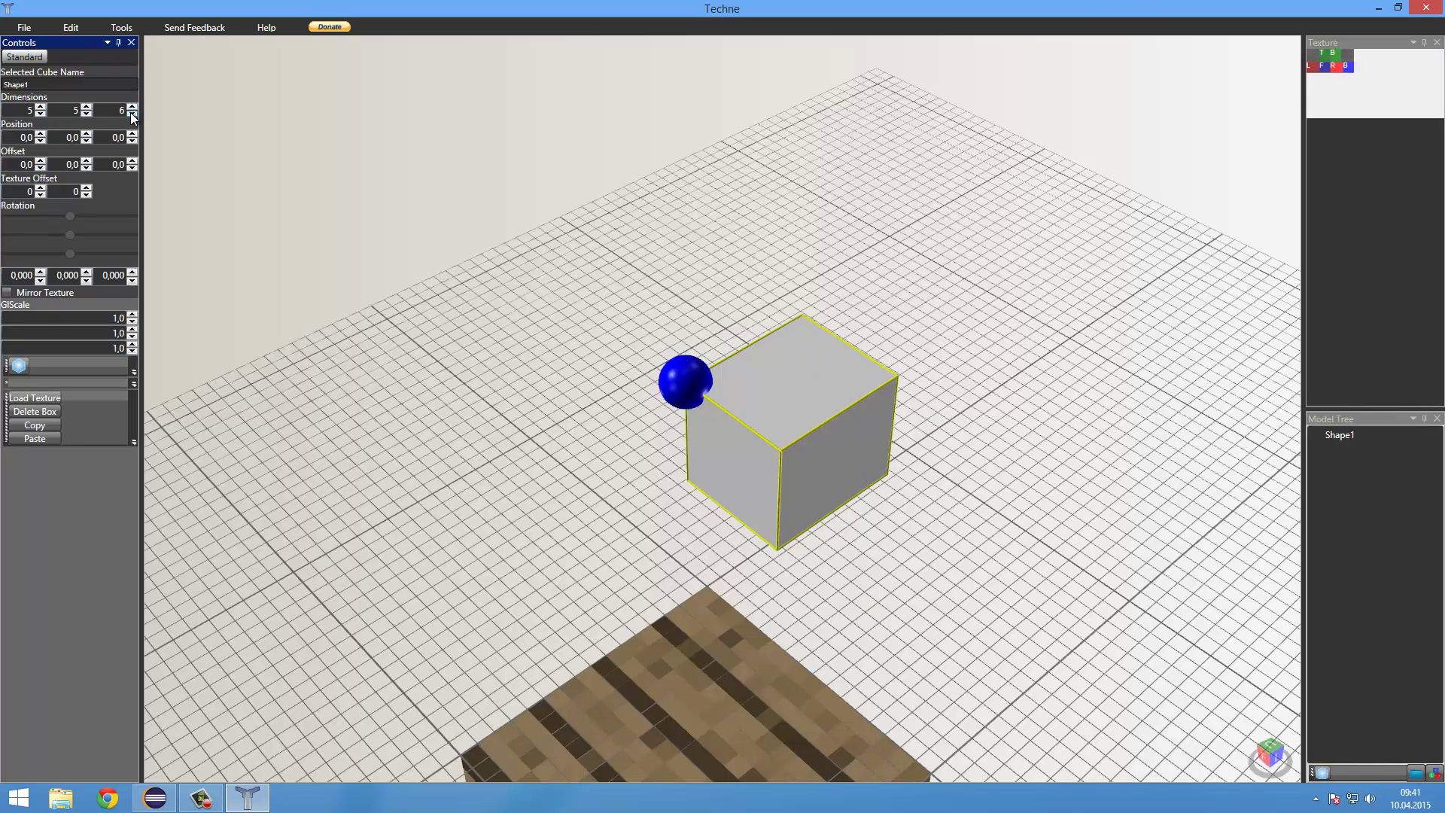
click(131, 114)
click(1338, 87)
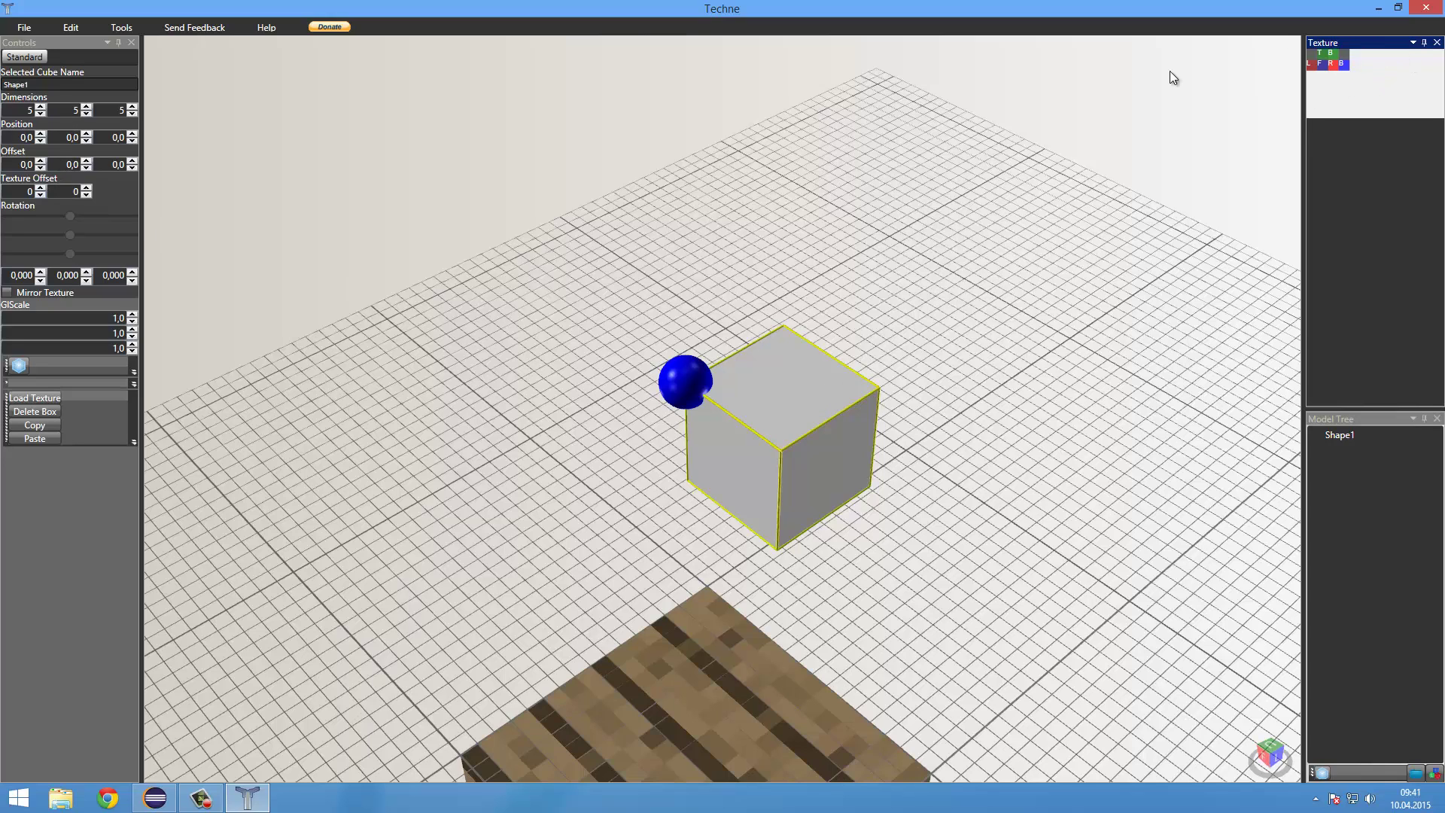
Step: Set the cube's horizontal texture offset to 16
click(41, 188)
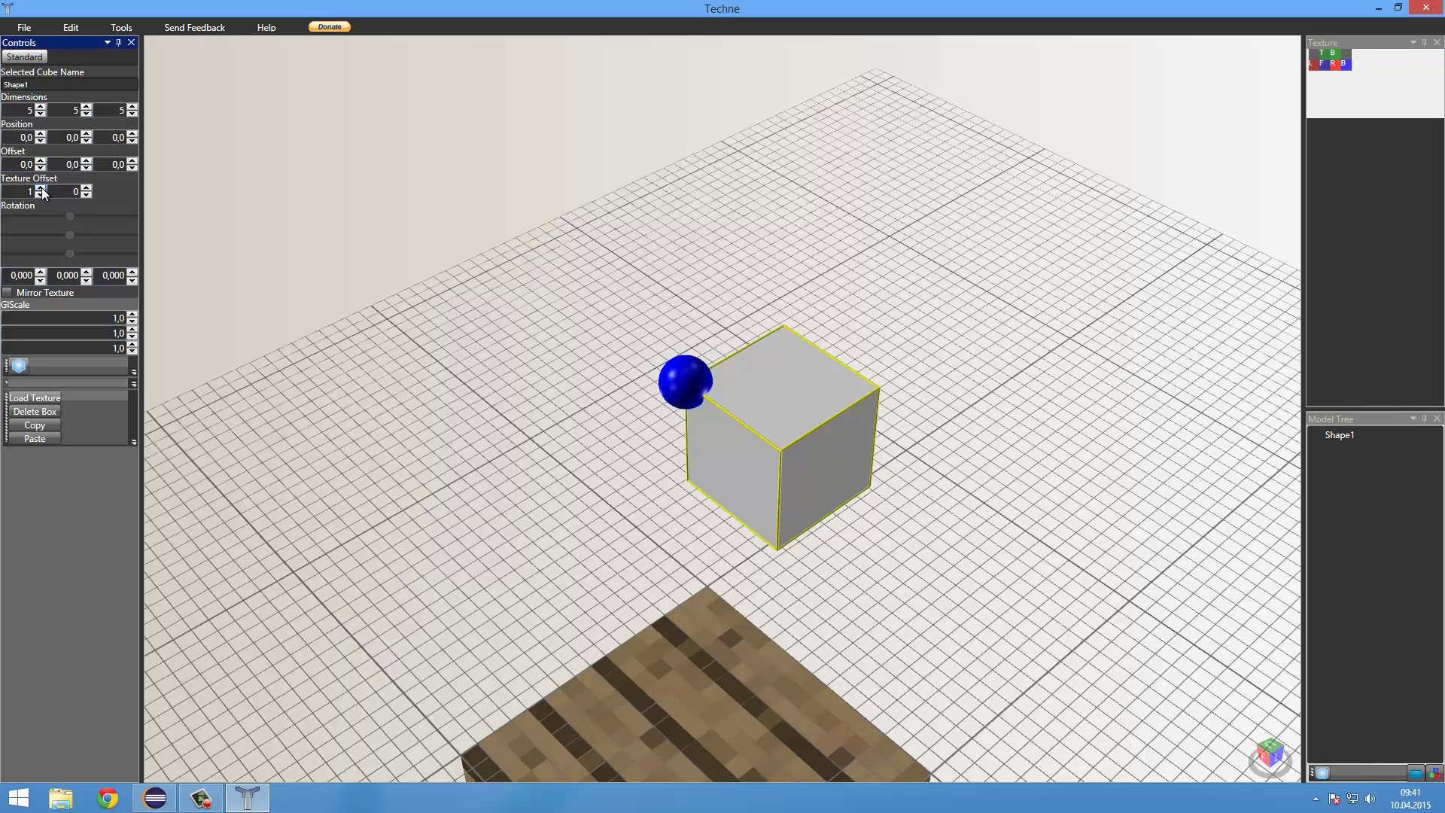
drag(41, 189, 42, 189)
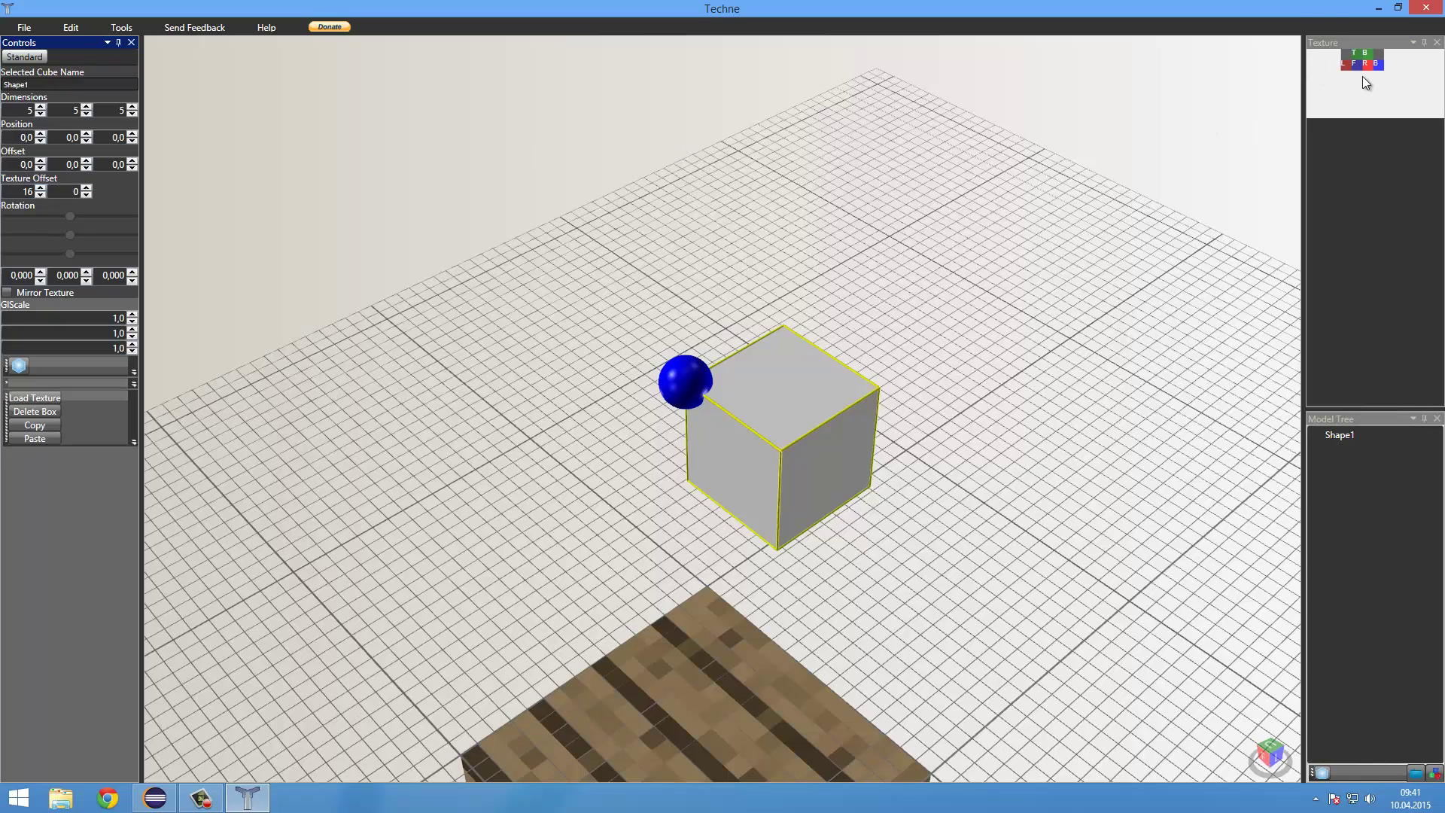
click(1340, 65)
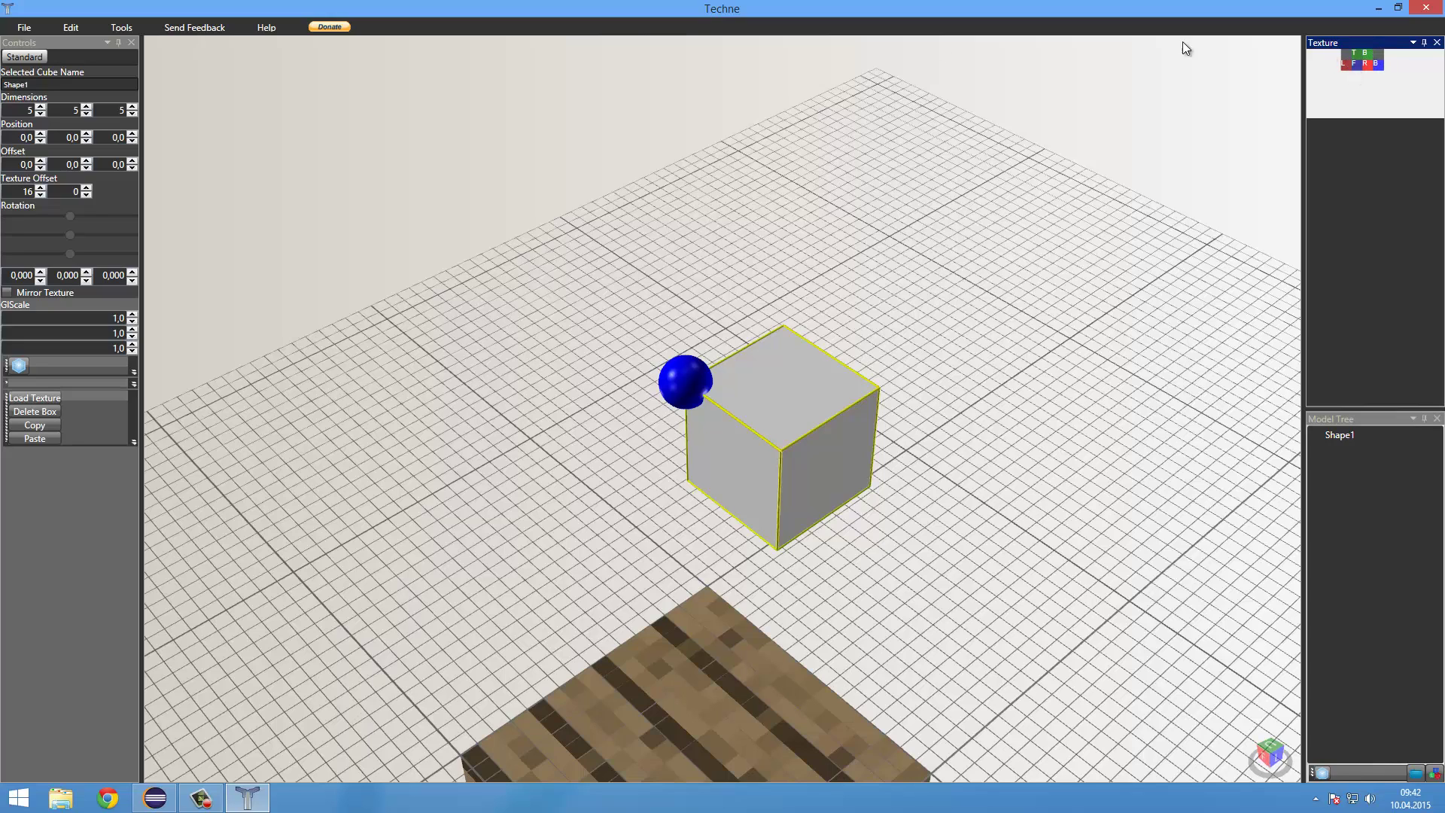
Step: Set the cube's vertical texture offset to 11
click(86, 189)
click(87, 189)
click(87, 189)
click(87, 189)
click(86, 189)
click(87, 189)
click(87, 189)
click(86, 189)
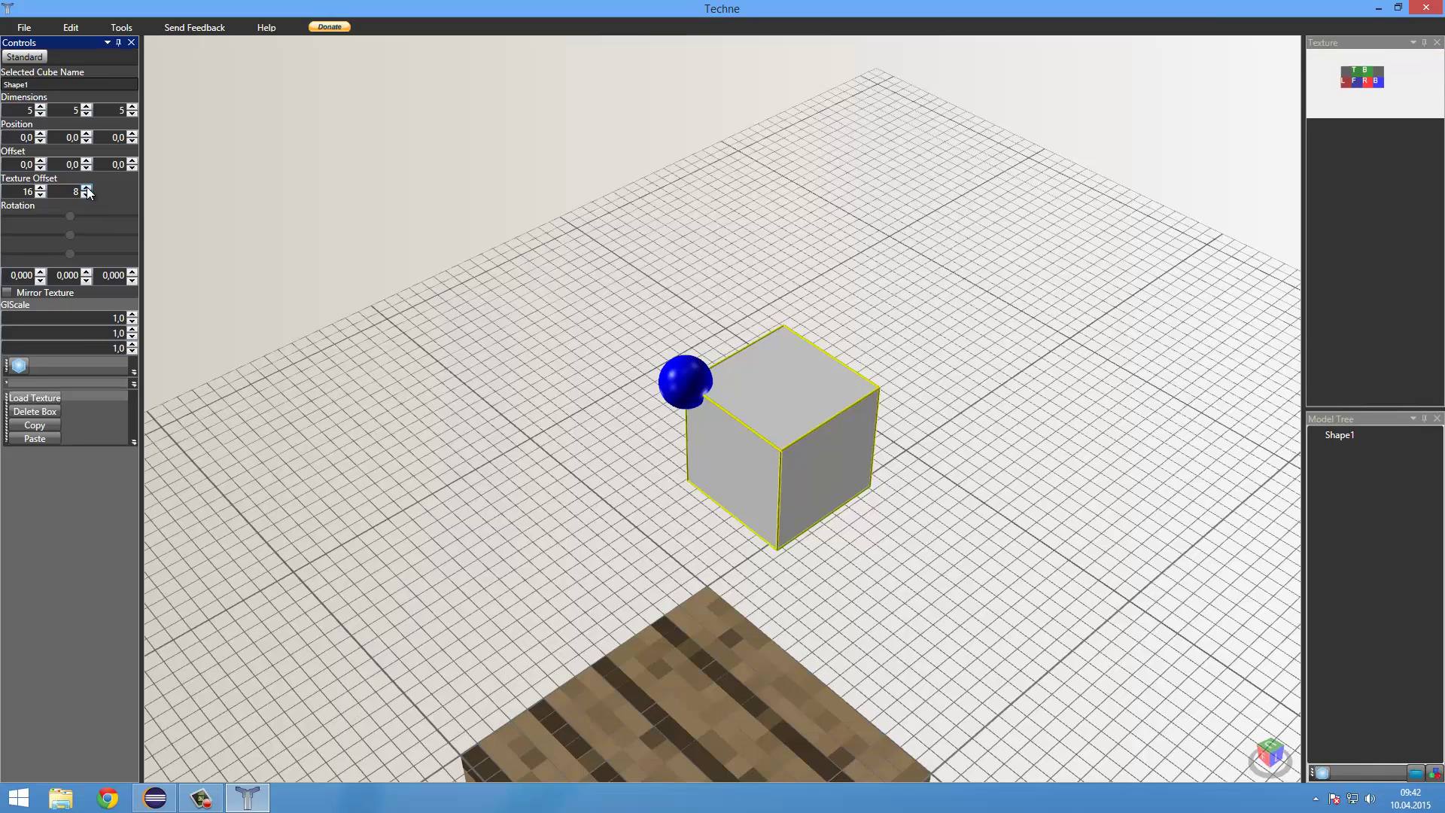
click(87, 189)
click(87, 188)
click(87, 188)
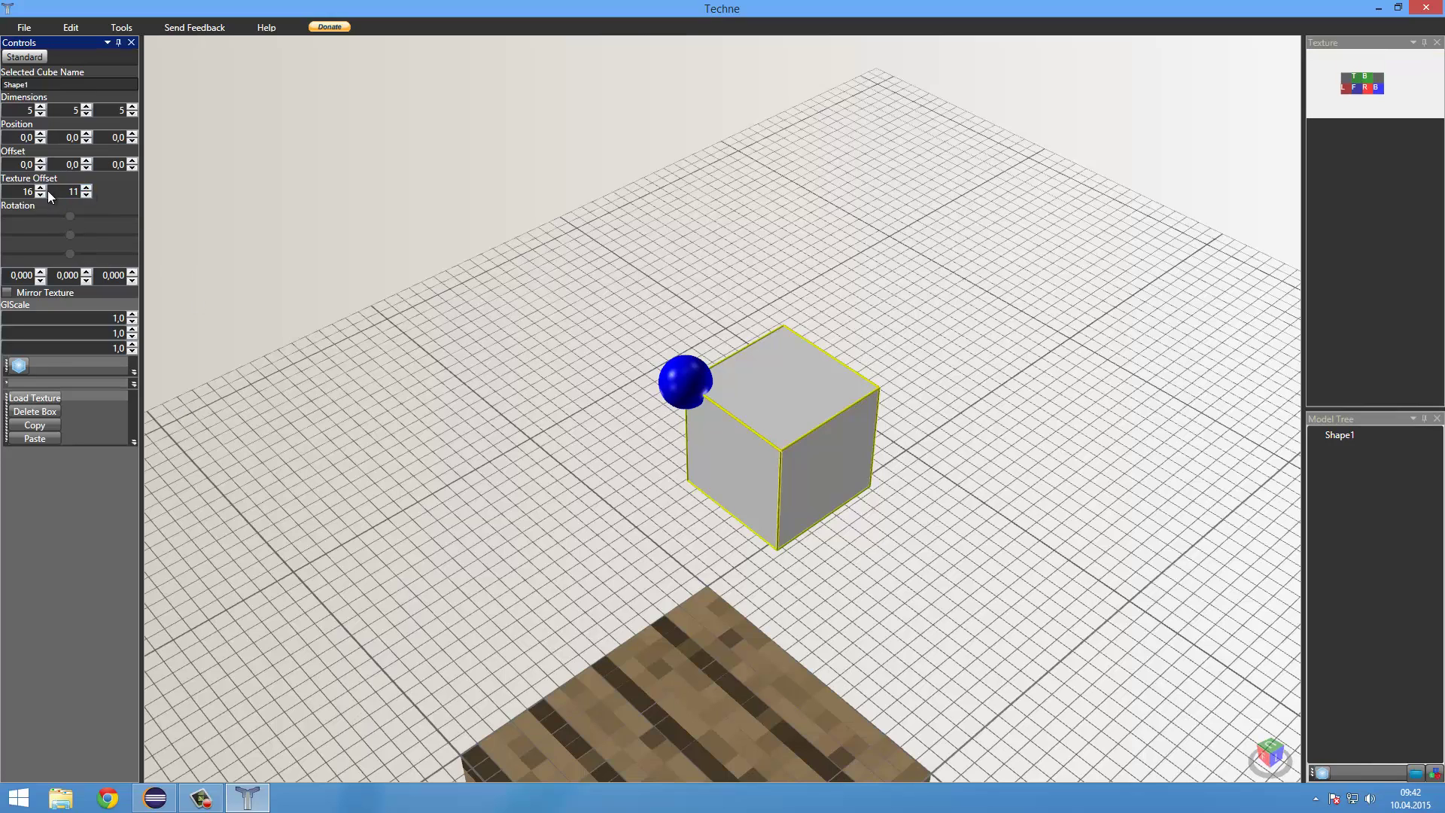
Step: Return the cube's horizontal texture offset to 0
click(41, 193)
click(41, 194)
click(40, 193)
click(41, 193)
click(40, 193)
click(41, 193)
click(41, 193)
click(40, 193)
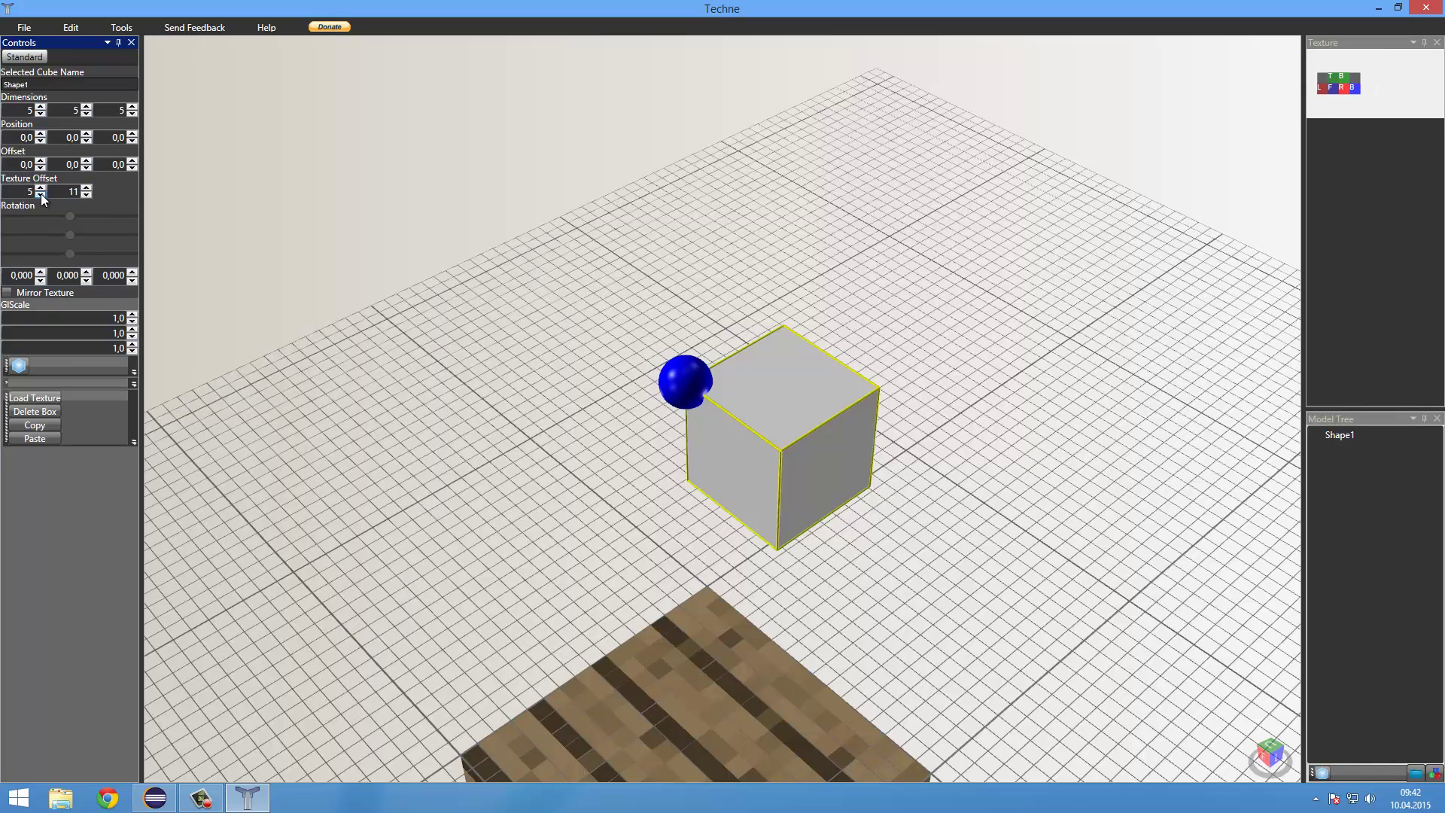
click(41, 193)
click(41, 193)
click(41, 193)
click(40, 194)
click(40, 194)
Step: Return the cube's vertical texture offset to 0
click(87, 195)
click(86, 194)
click(86, 195)
click(86, 195)
click(87, 194)
click(87, 195)
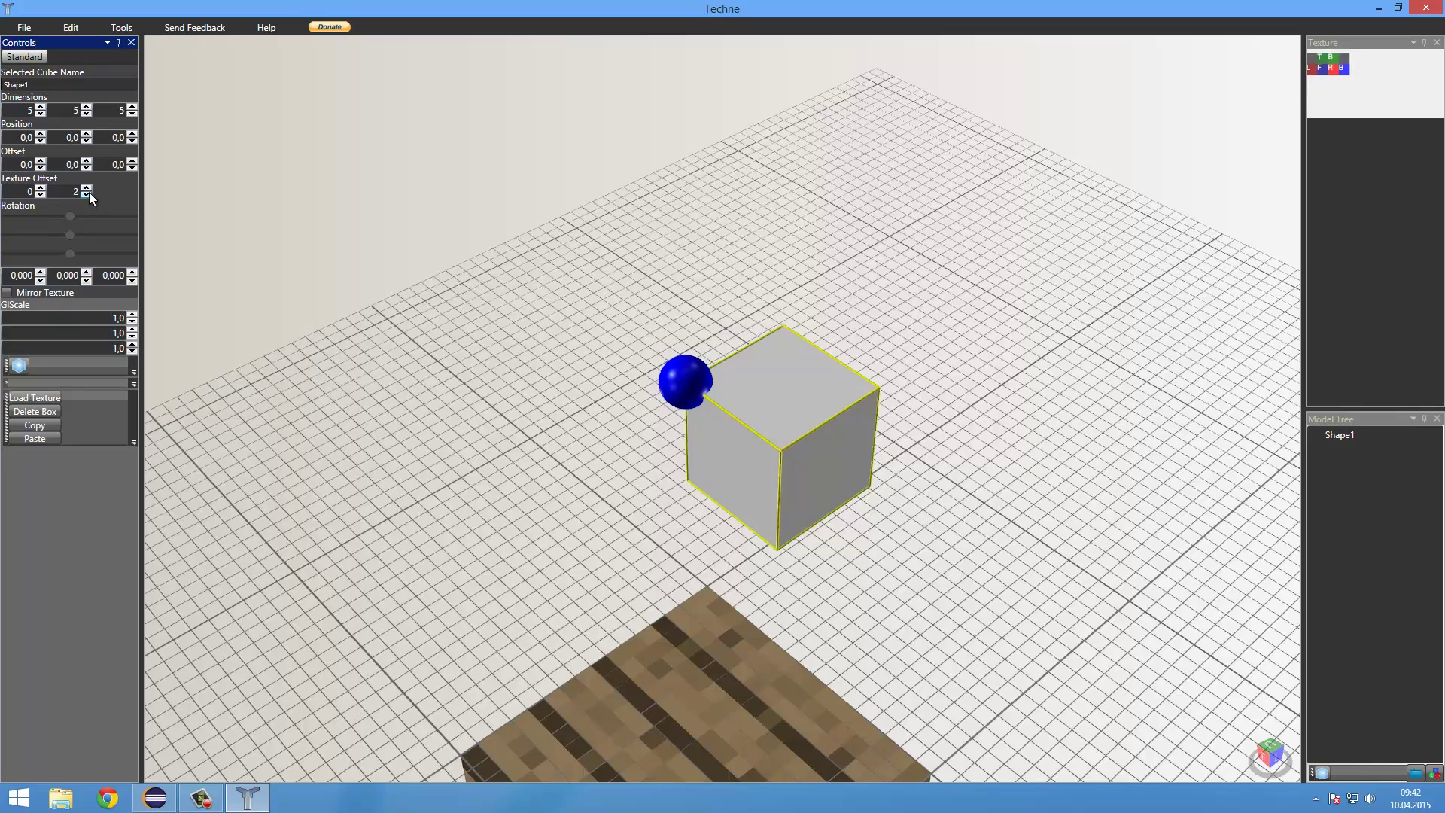
click(86, 194)
click(87, 194)
click(88, 194)
Step: Rename the selected cube from its default name to leg1
scroll(1078, 589, down, 5)
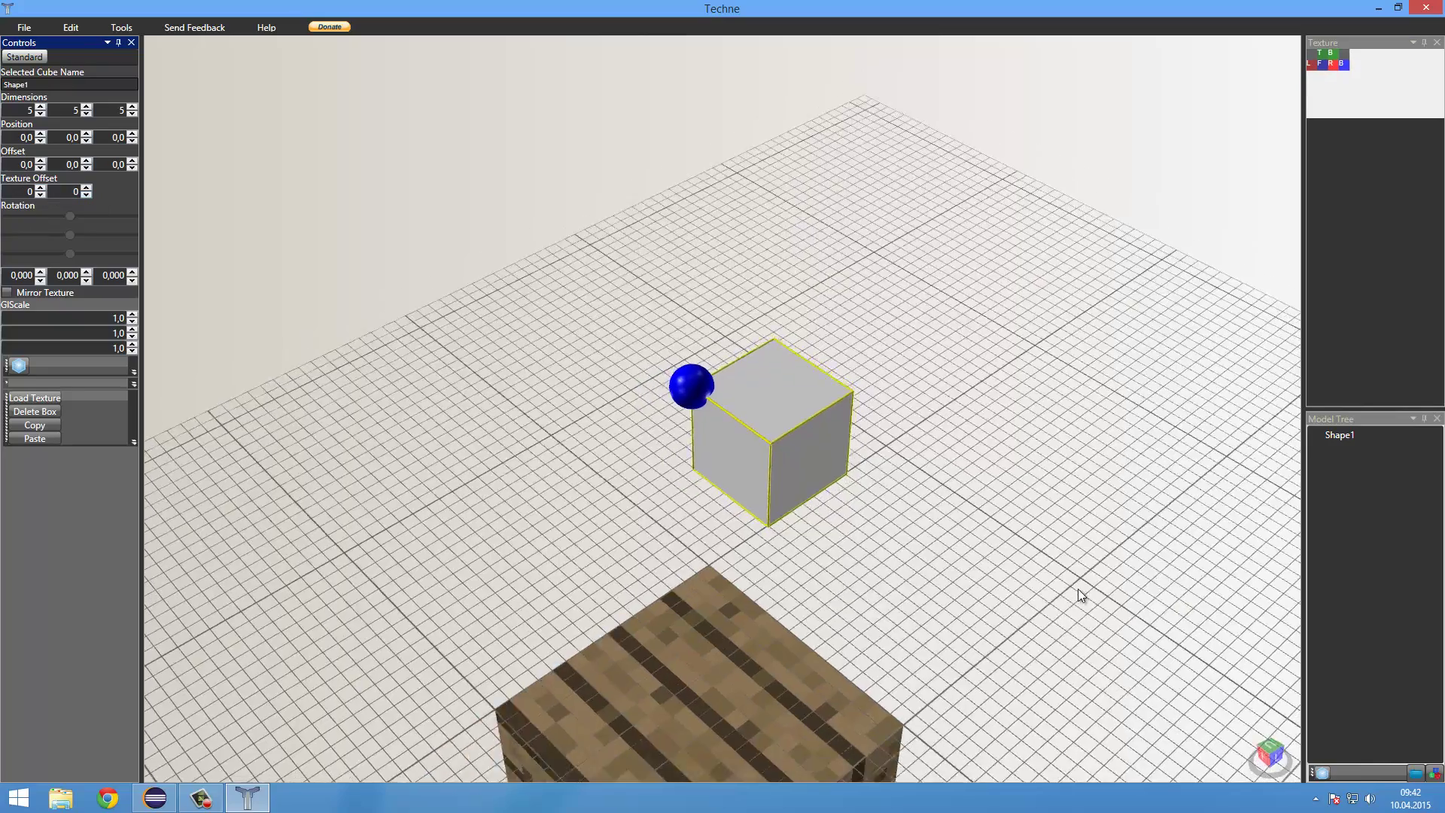
right_drag(944, 549, 935, 541)
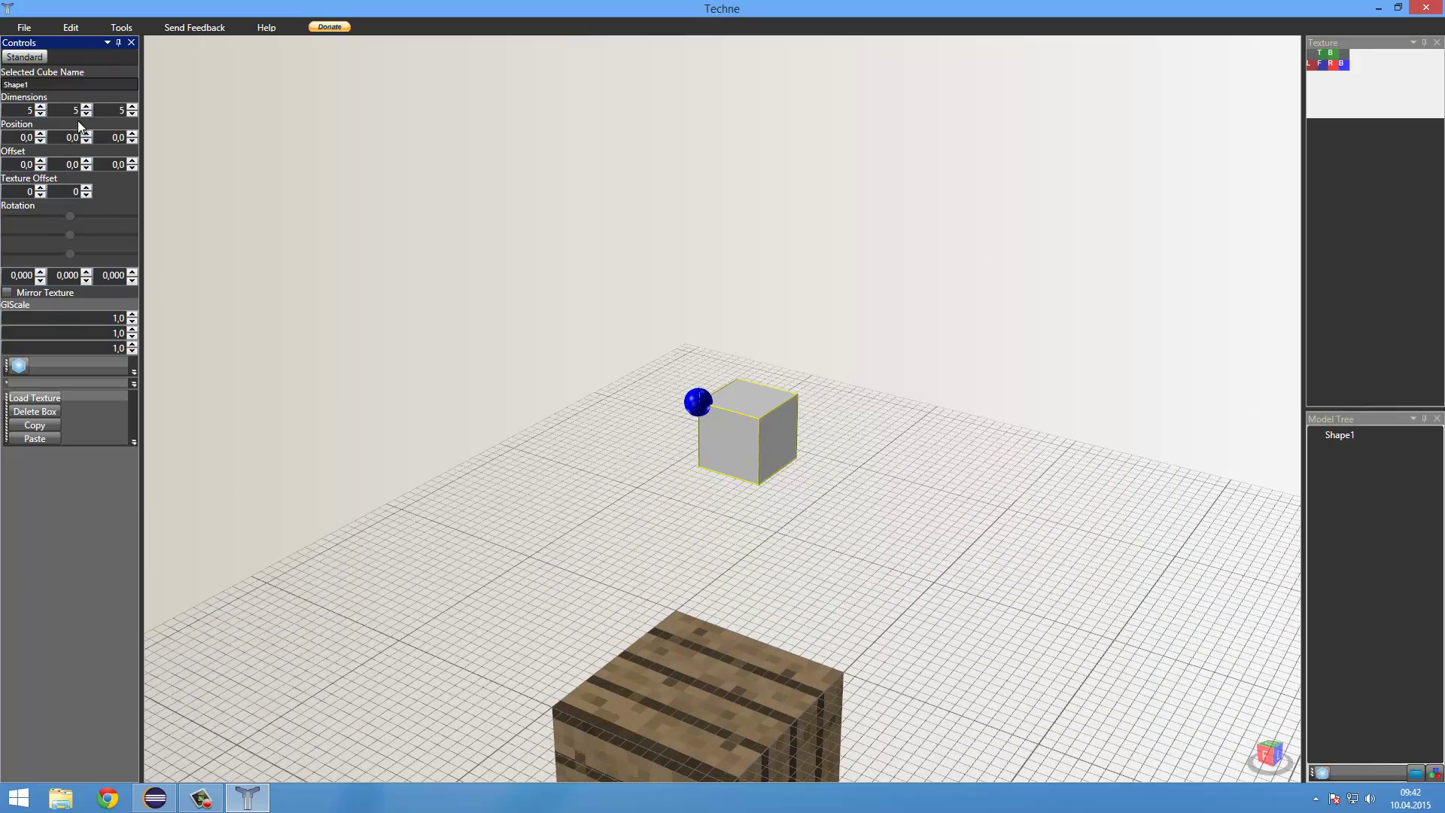
drag(33, 83, 10, 72)
text(leg1)
Step: Set the leg1 cube's X position to -5
right_drag(1187, 474, 193, 246)
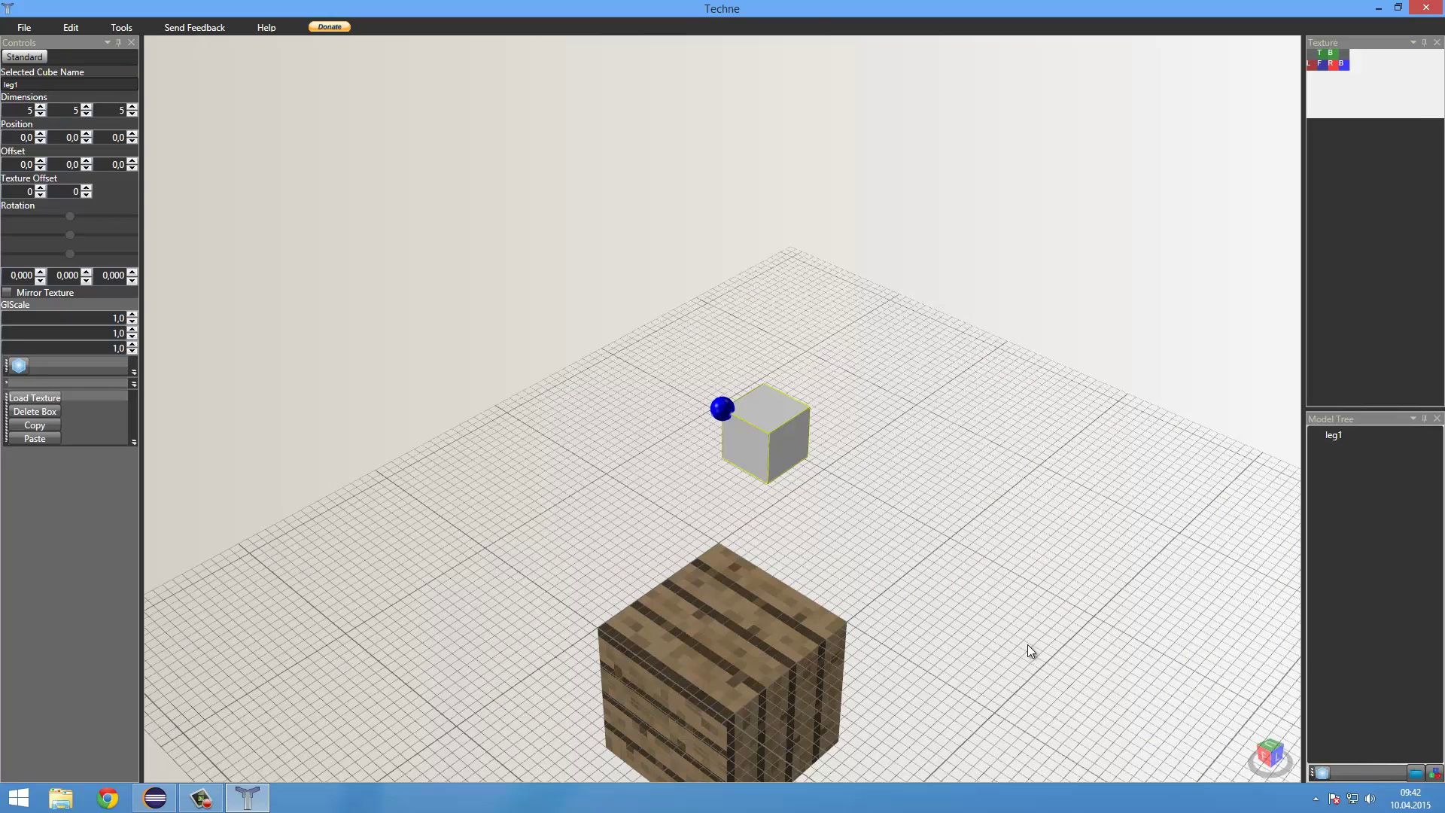
right_drag(1212, 712, 1228, 684)
click(1264, 753)
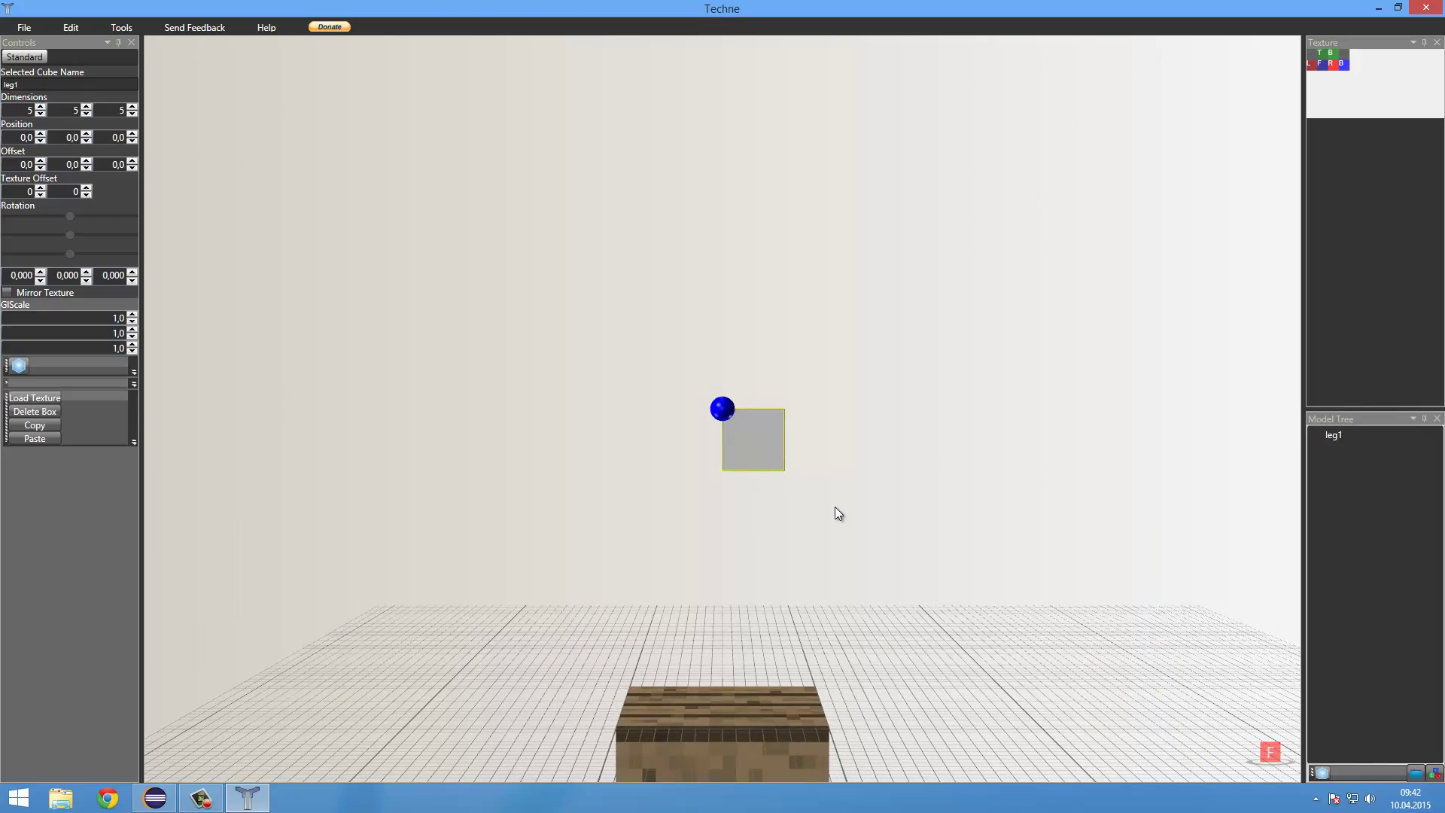
right_drag(798, 498, 645, 552)
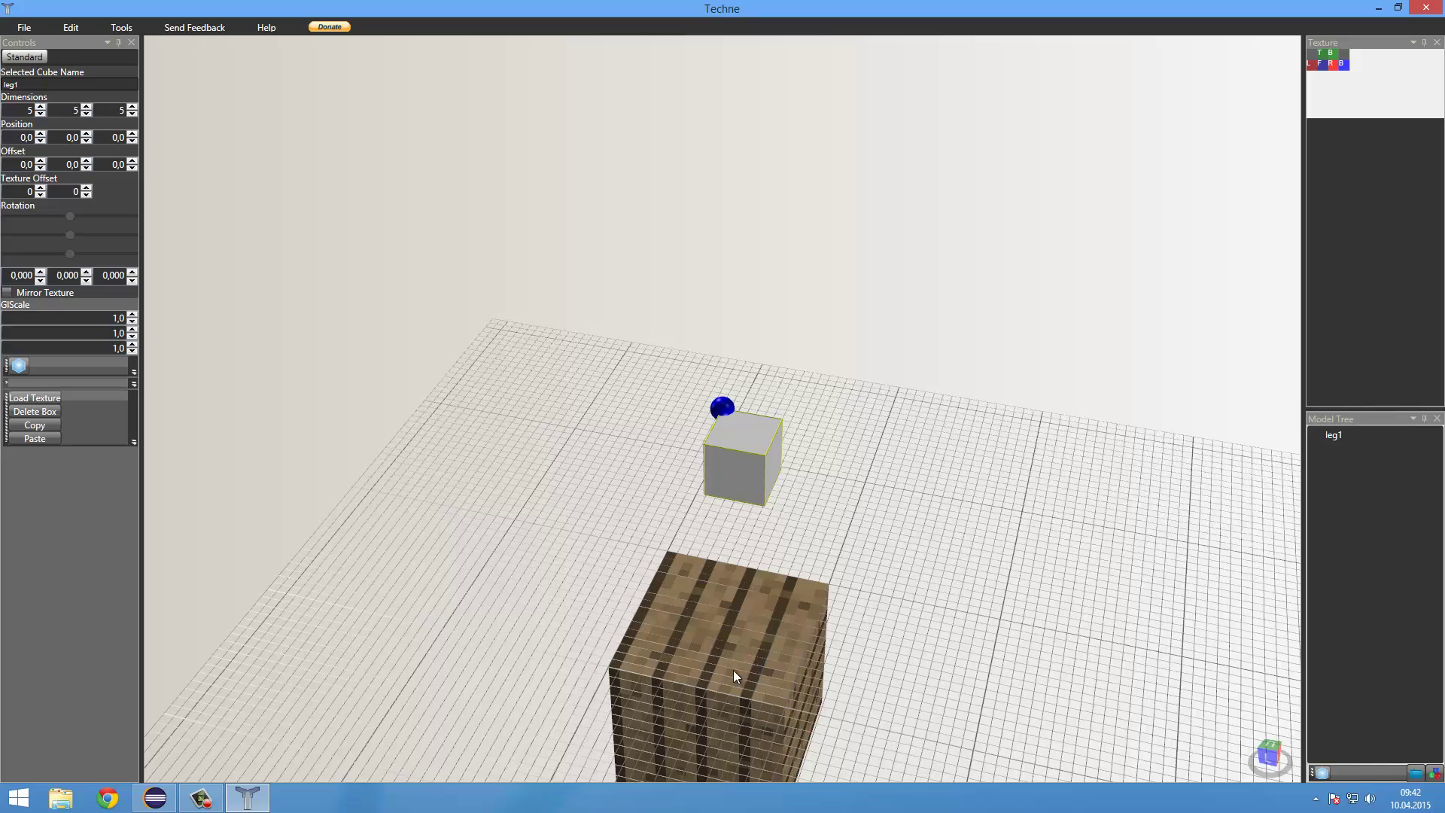
right_drag(736, 677, 777, 498)
right_drag(757, 574, 258, 297)
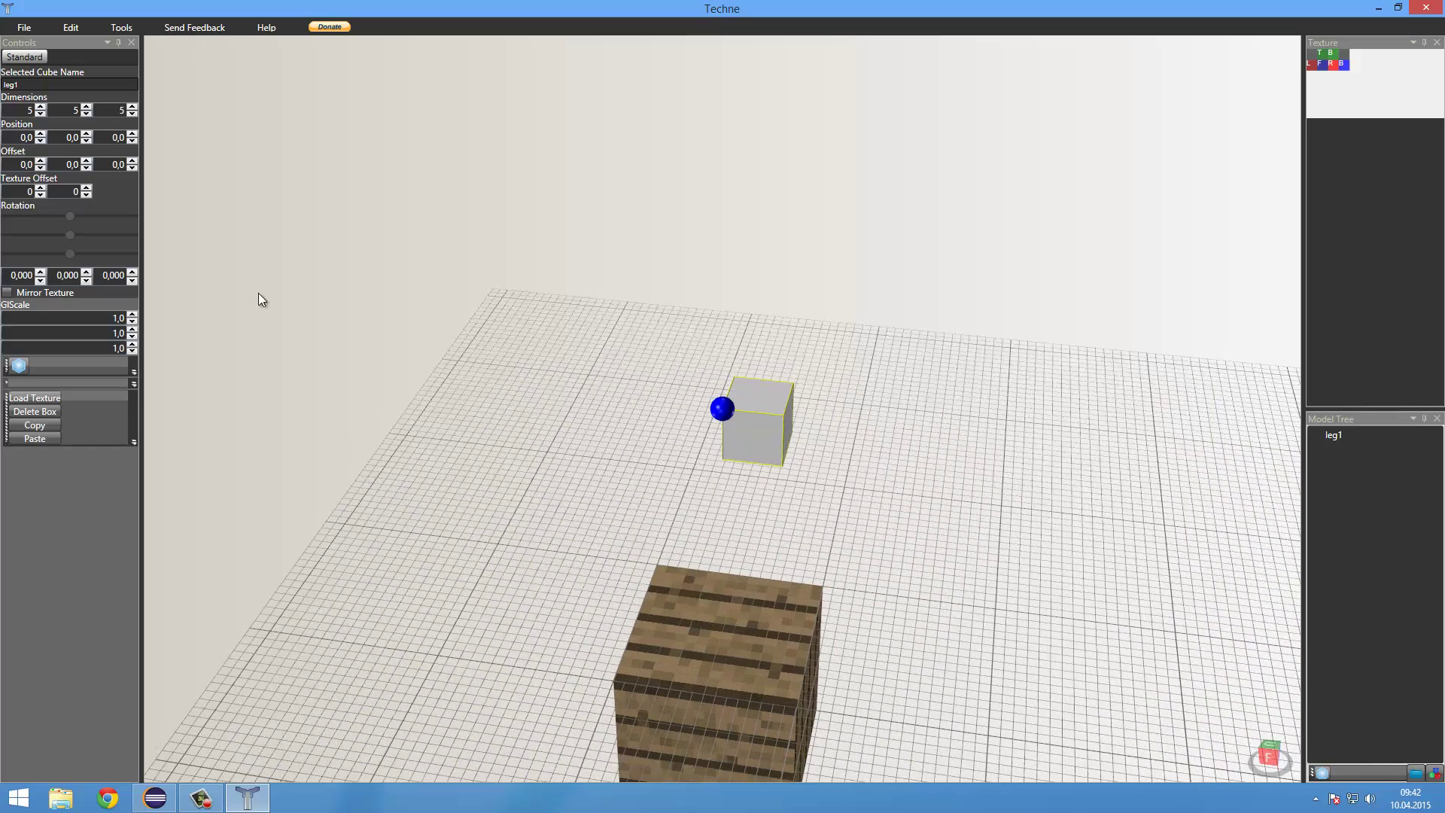
click(41, 135)
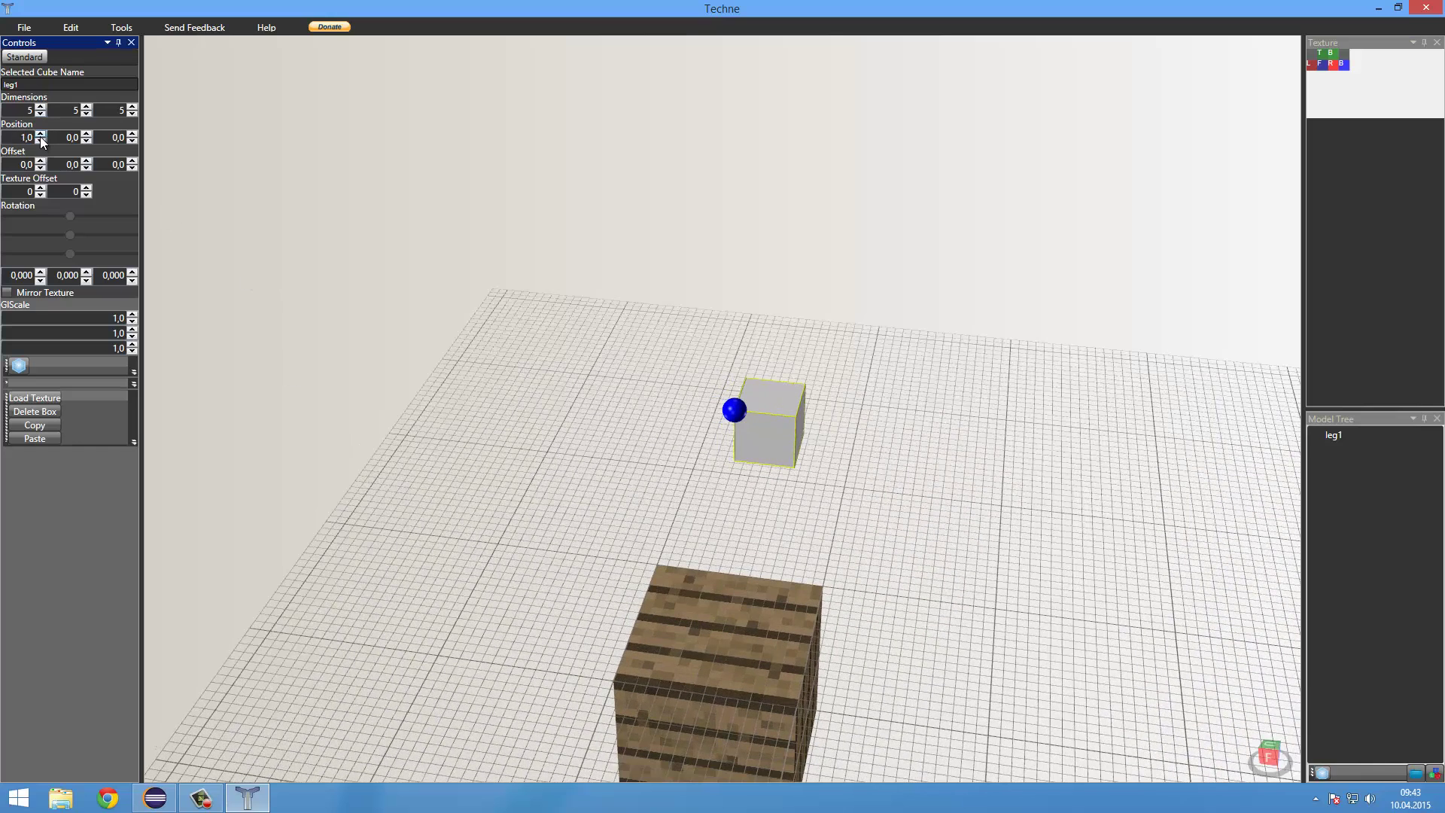
click(41, 136)
click(41, 135)
click(40, 140)
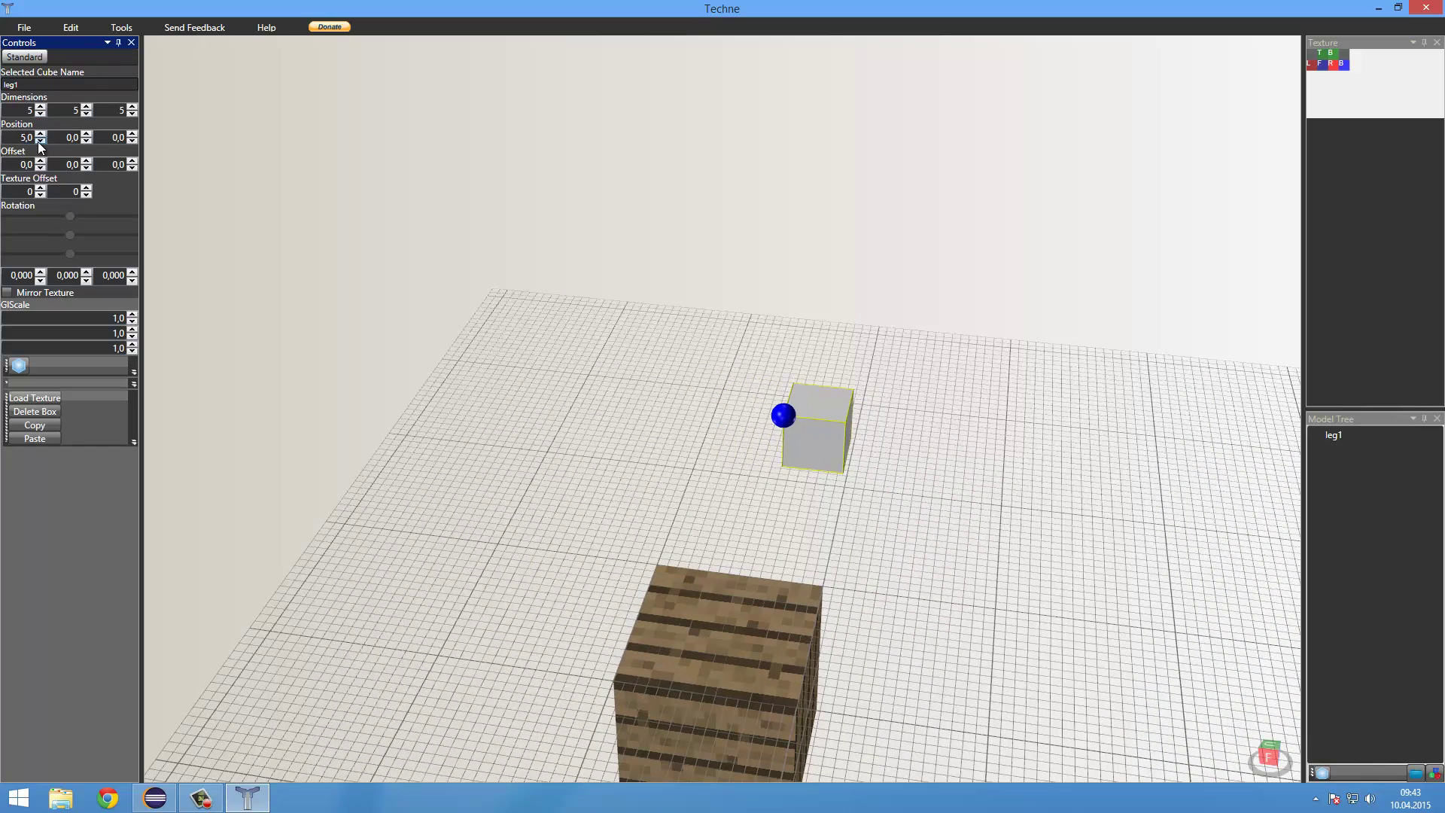
click(40, 141)
click(40, 141)
click(41, 141)
click(41, 141)
click(41, 141)
click(41, 141)
click(41, 142)
click(40, 142)
click(40, 141)
click(40, 142)
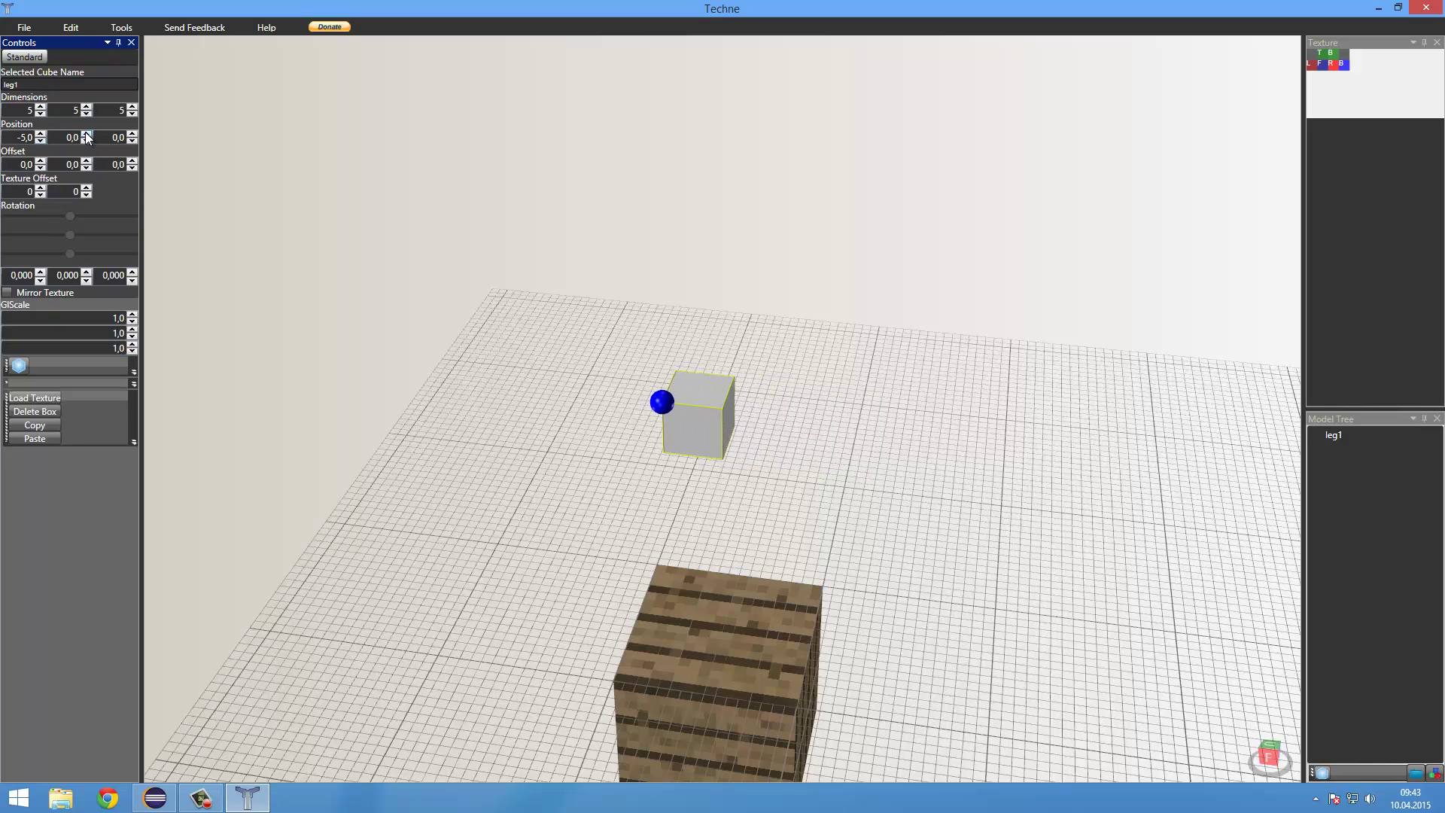
Step: Lower the leg1 cube towards the wooden block by setting its Y position to 19
click(86, 134)
click(86, 135)
click(86, 134)
click(86, 135)
click(86, 134)
click(87, 135)
click(86, 135)
click(86, 135)
click(87, 135)
click(87, 135)
click(87, 135)
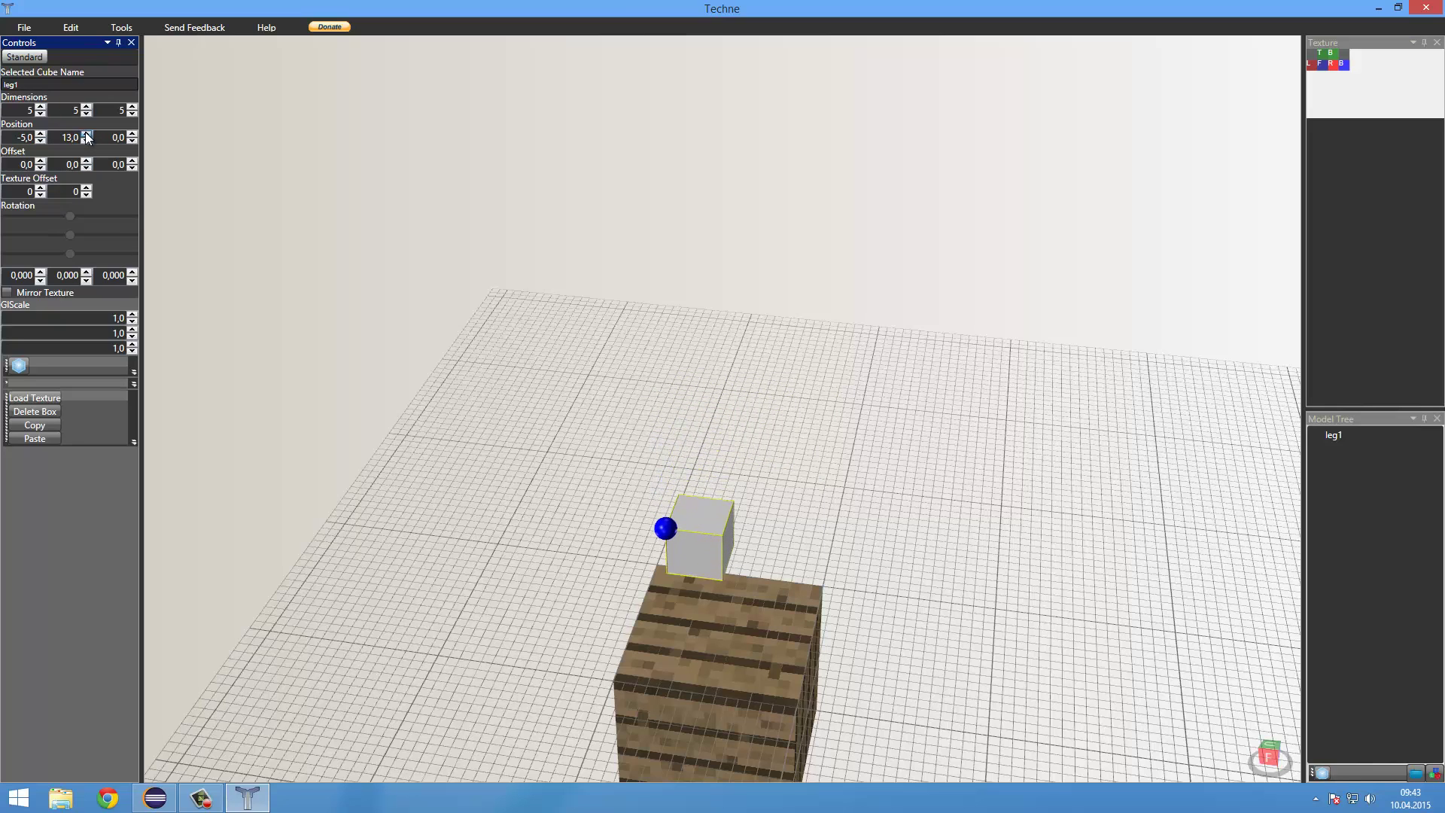
click(86, 134)
click(87, 135)
click(87, 135)
click(86, 134)
click(86, 135)
click(86, 135)
click(86, 135)
click(86, 135)
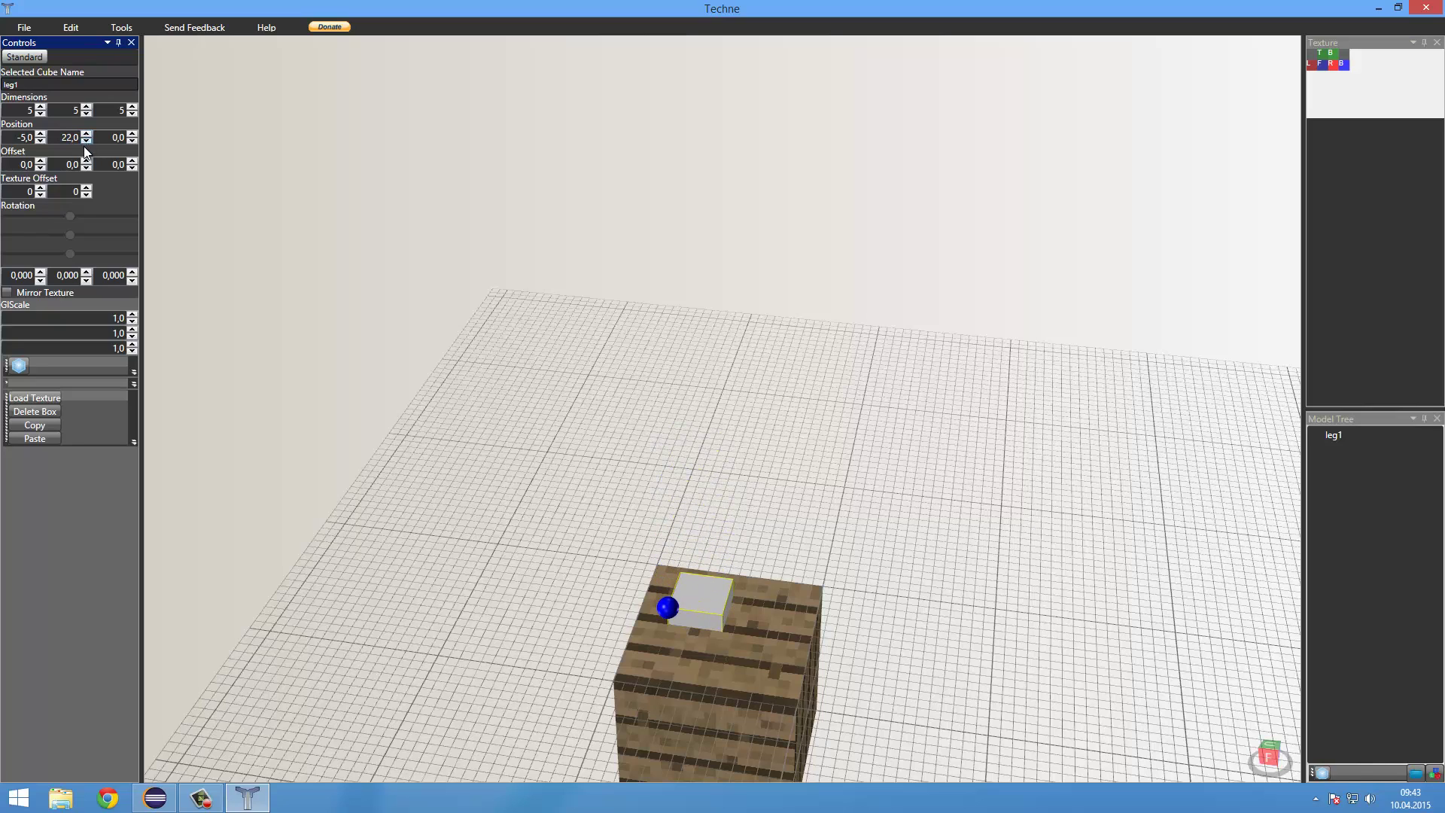
click(85, 142)
click(86, 142)
click(86, 141)
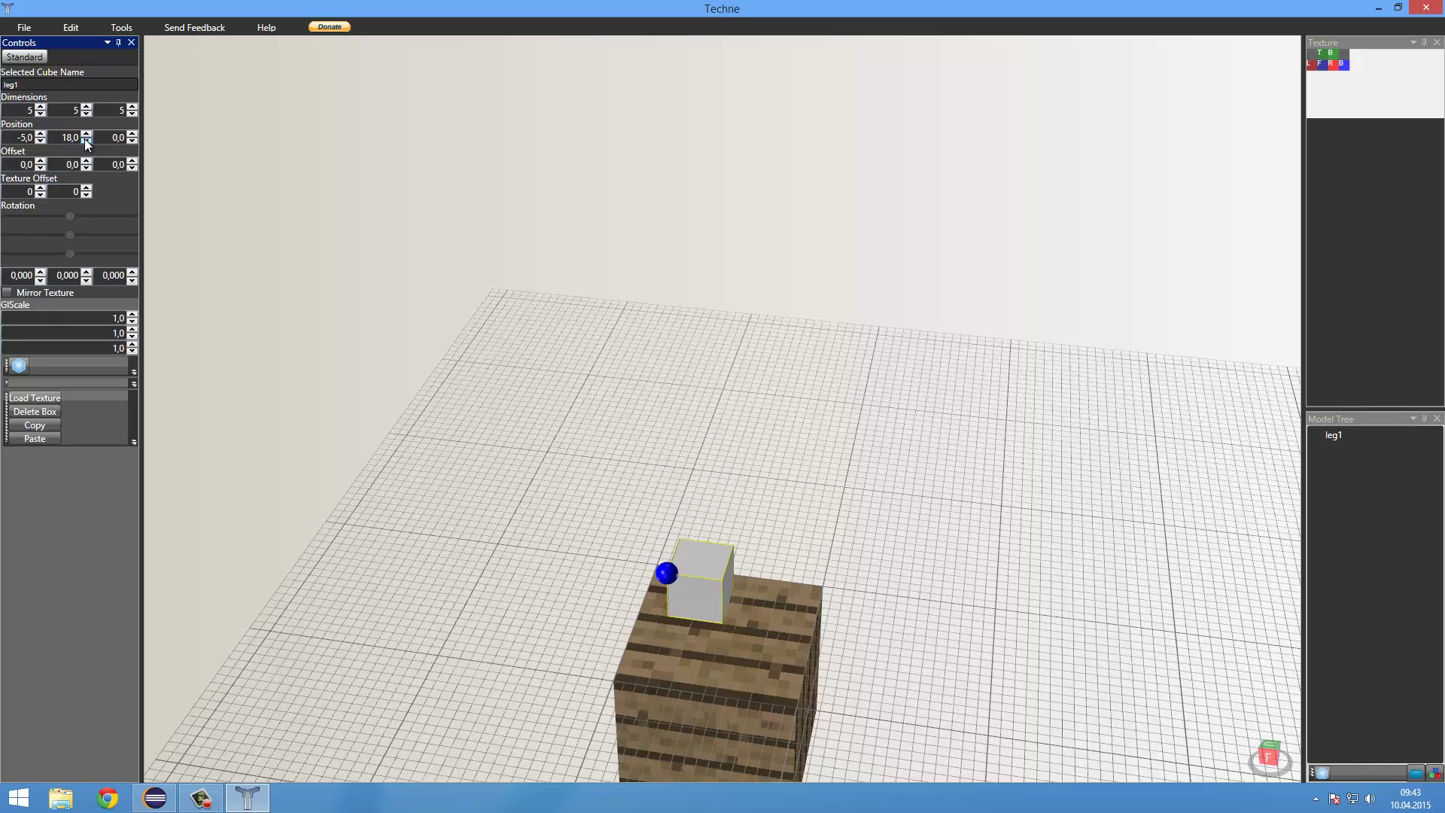
Step: Shrink the leg1 cube to dimensions of 2 by 2 by 2
click(41, 112)
click(40, 113)
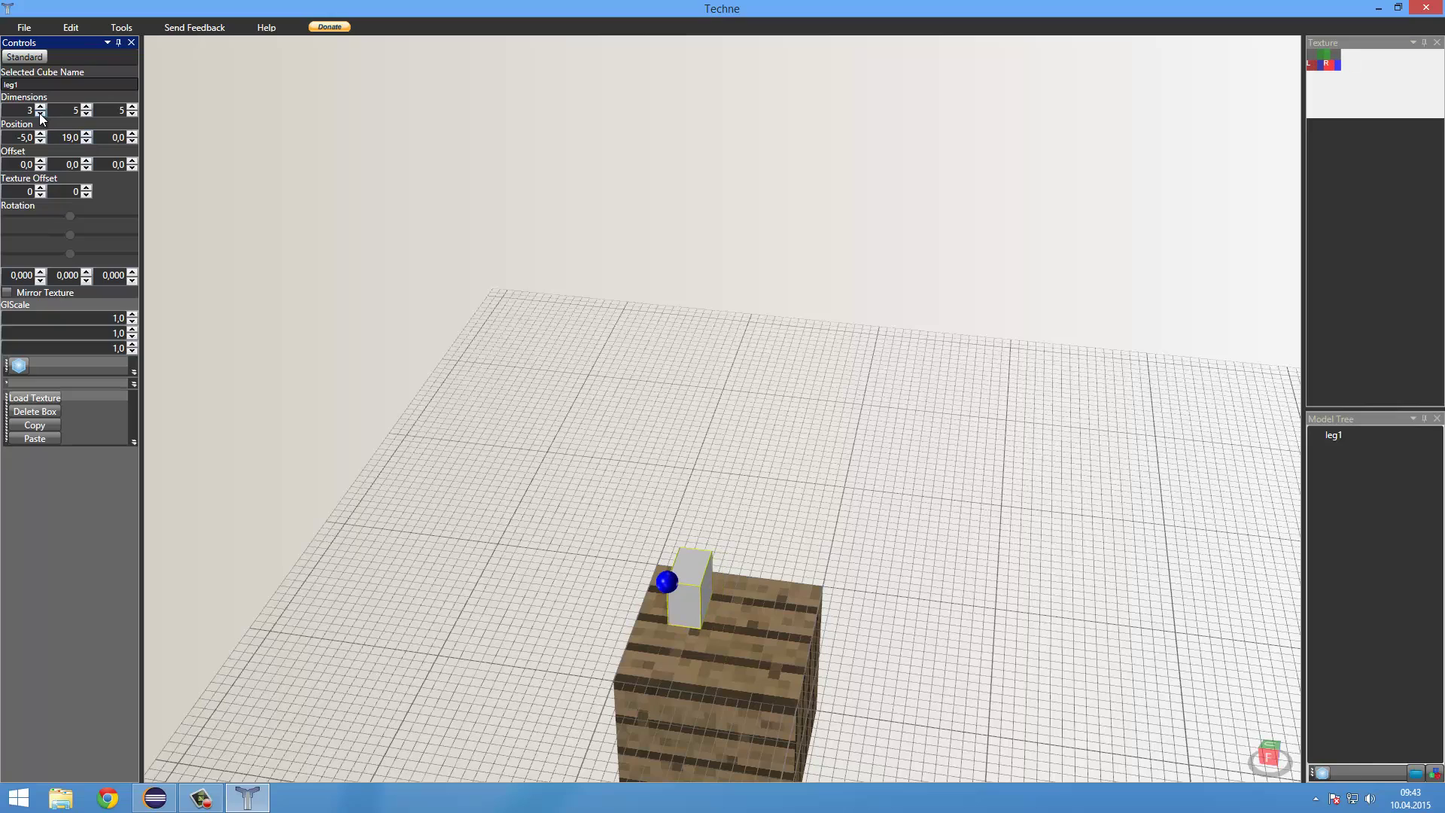
click(41, 113)
click(86, 113)
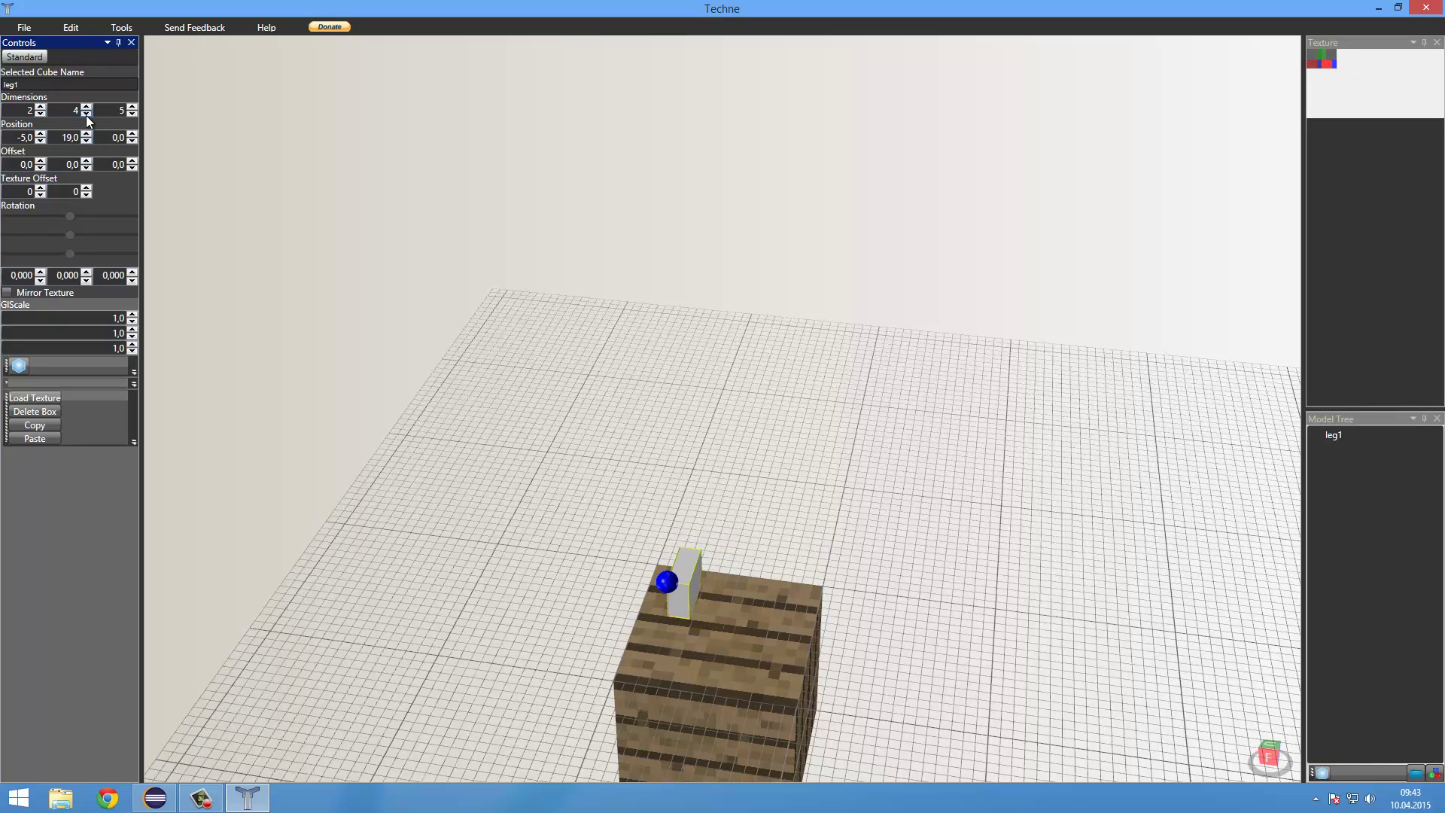
click(86, 113)
click(85, 113)
click(132, 112)
click(132, 113)
click(132, 113)
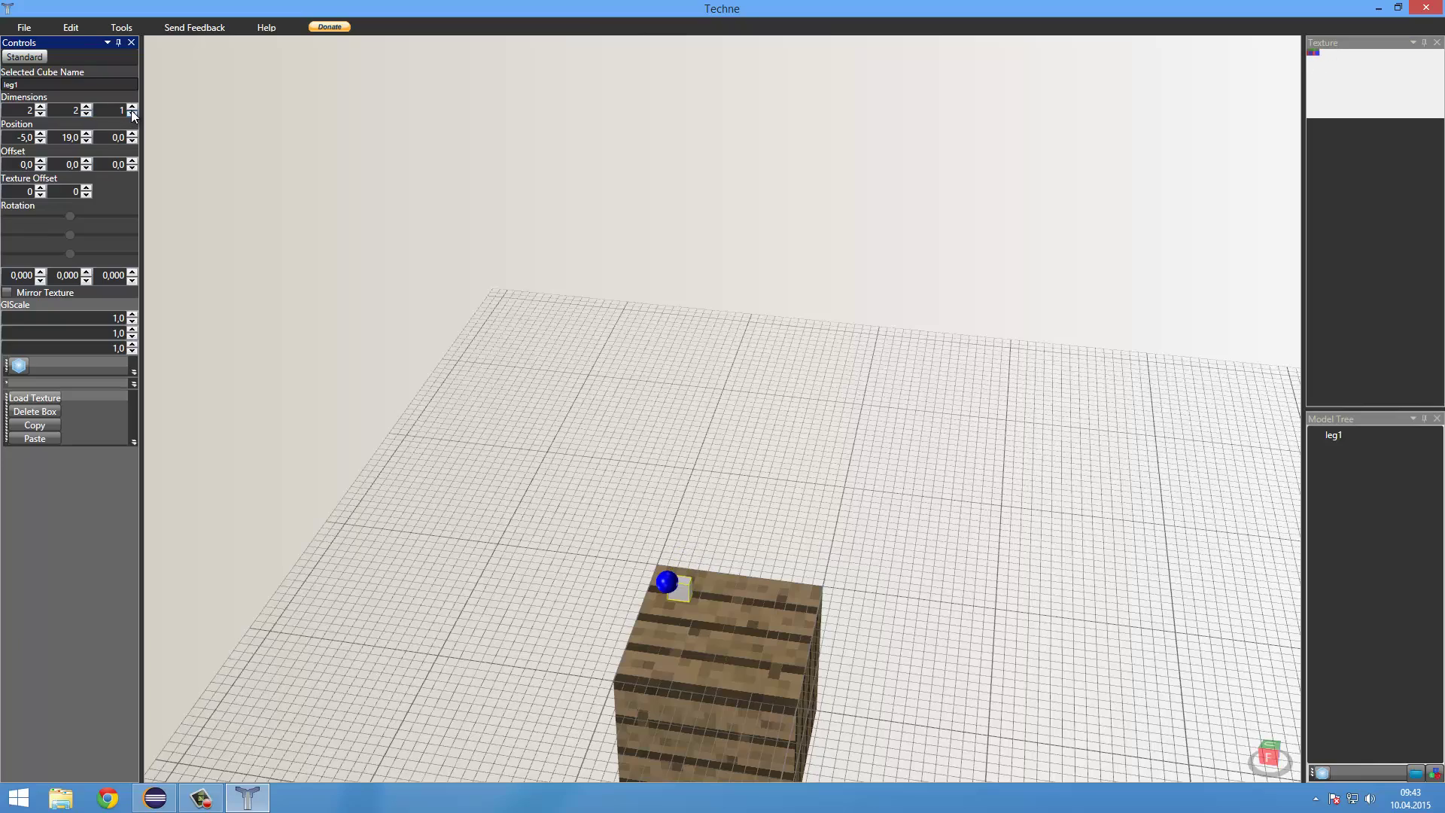
Step: Rest the small leg1 cube on the wooden block by setting its Y position to 22
right_drag(643, 561, 640, 539)
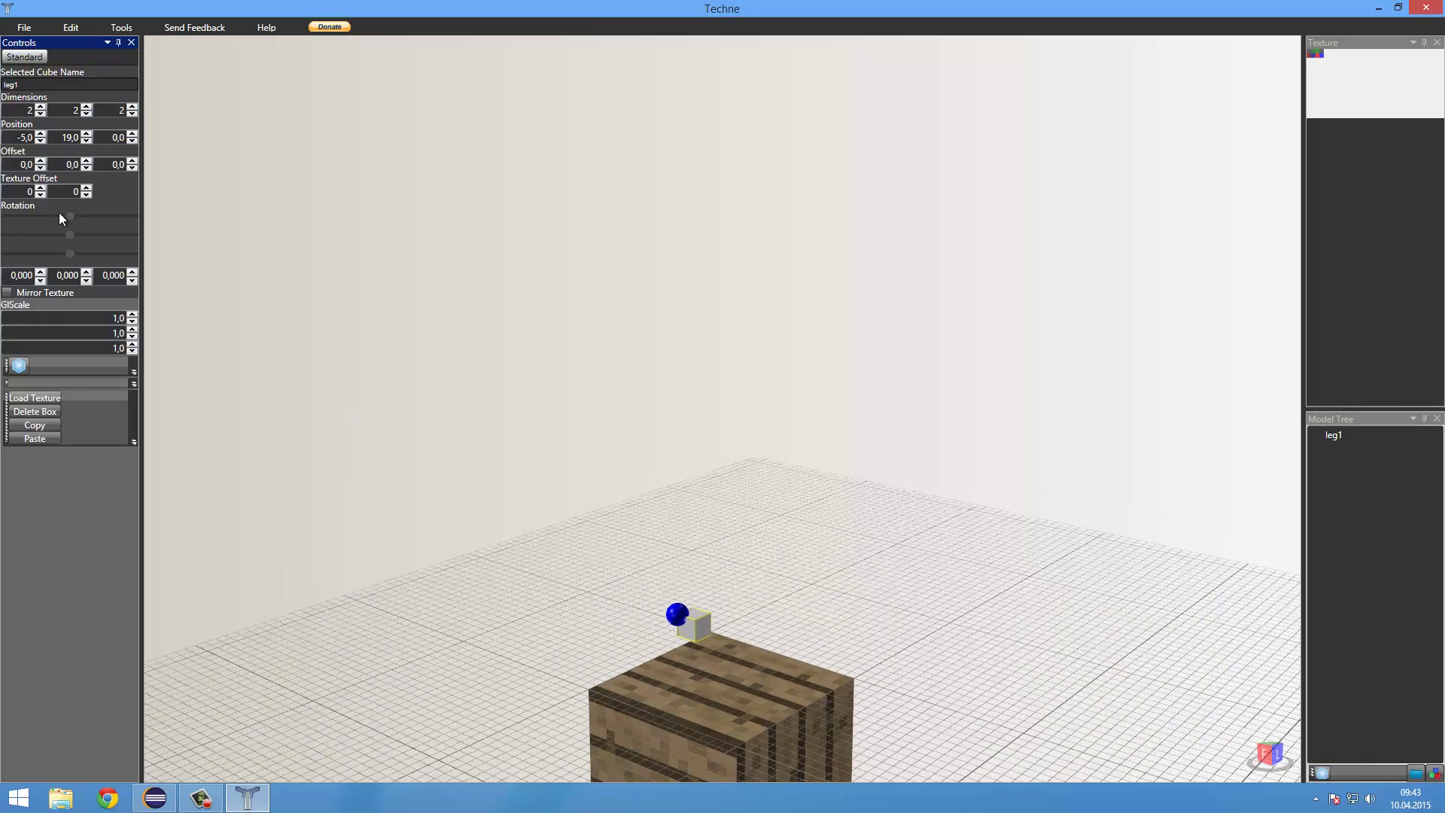
click(41, 140)
click(41, 134)
click(87, 141)
click(87, 141)
click(87, 134)
click(87, 134)
click(86, 134)
click(86, 134)
click(87, 135)
click(86, 134)
click(87, 142)
Step: Set the leg1 cube's Z position to -5
right_drag(400, 362, 270, 324)
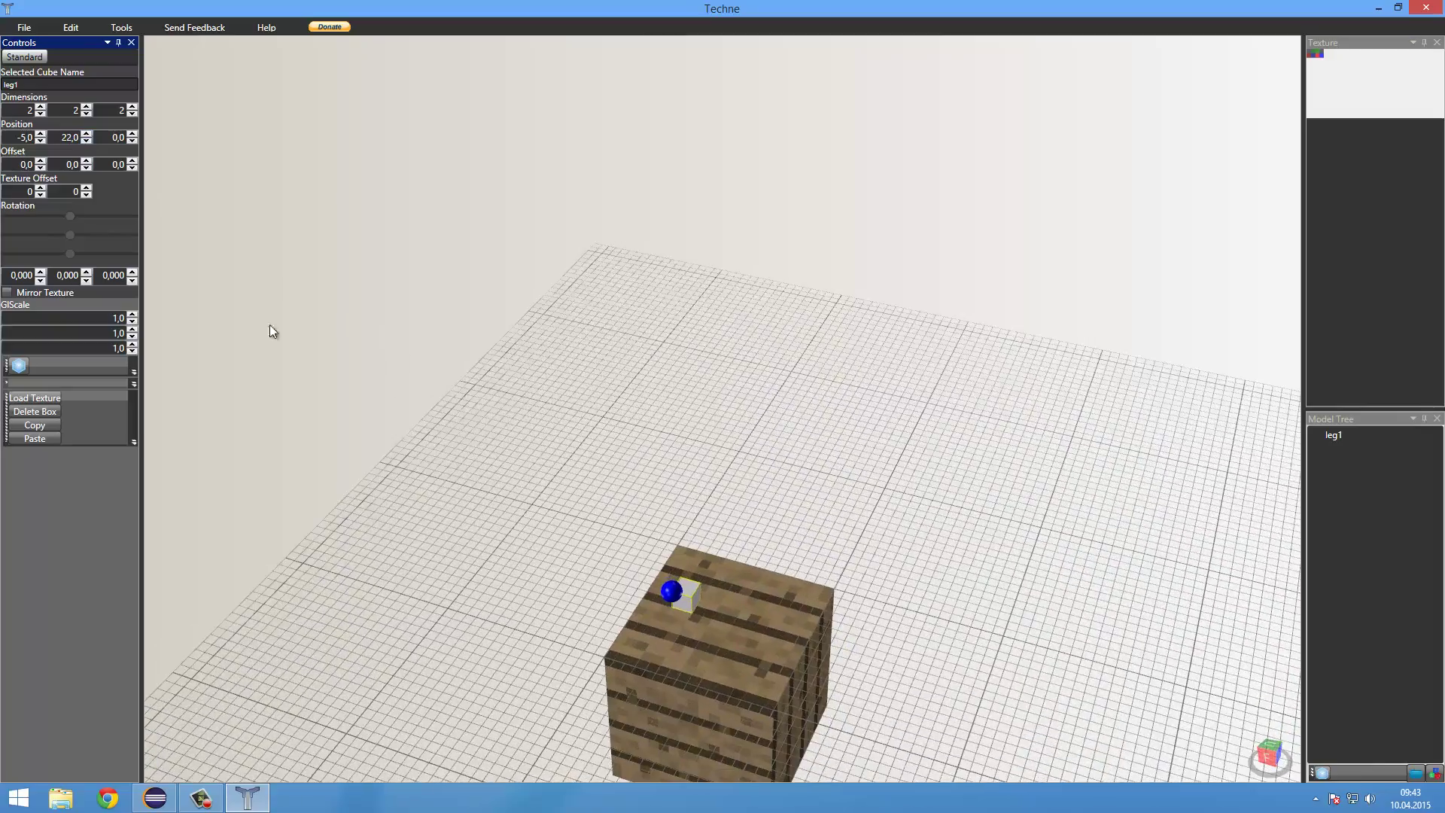
click(132, 141)
click(132, 141)
click(133, 142)
click(133, 142)
click(132, 142)
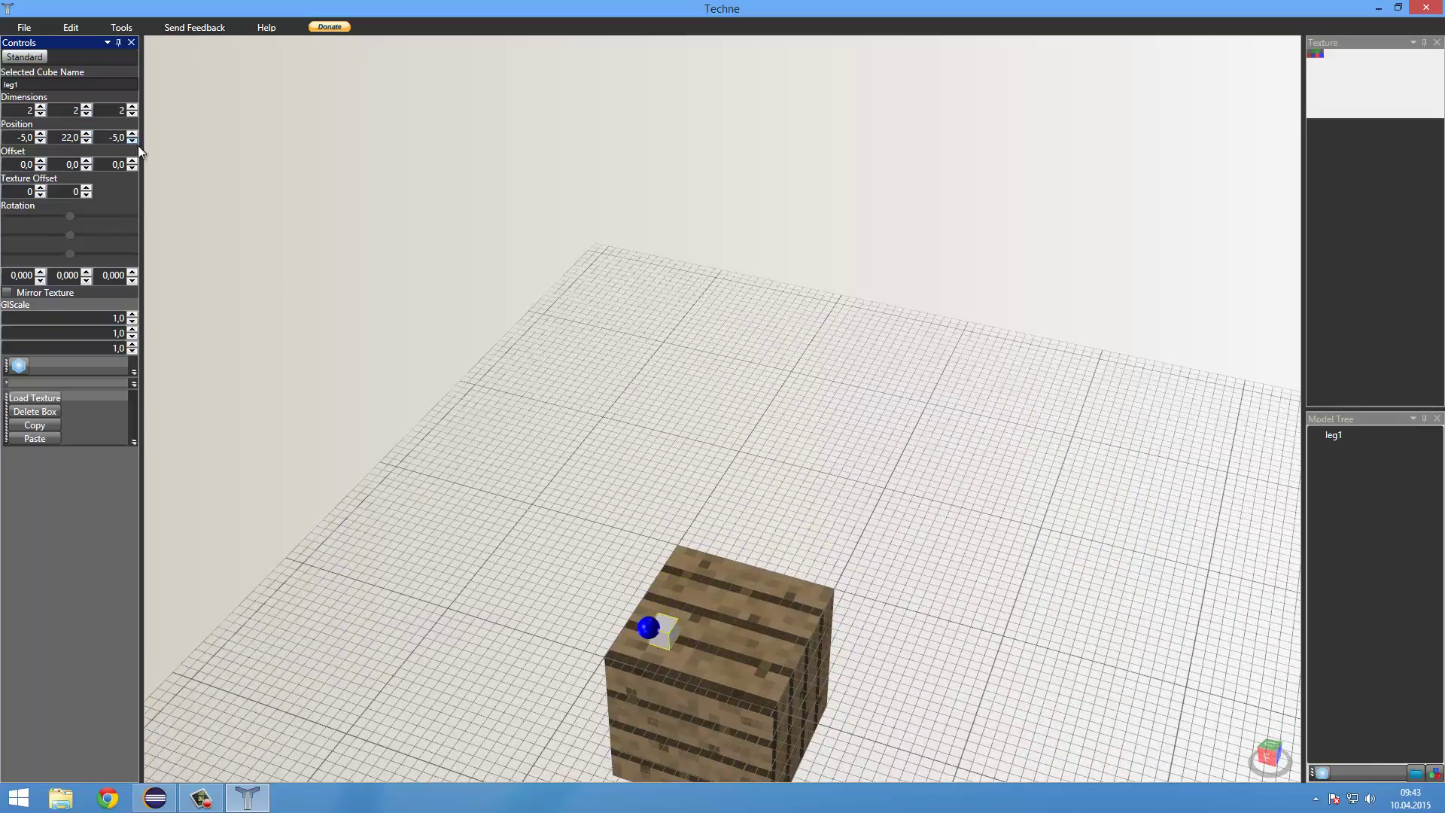
Step: Set leg1's height to 14 and its Y position to 10 so it stands on the wooden block
right_drag(481, 515, 482, 552)
right_drag(484, 522, 471, 507)
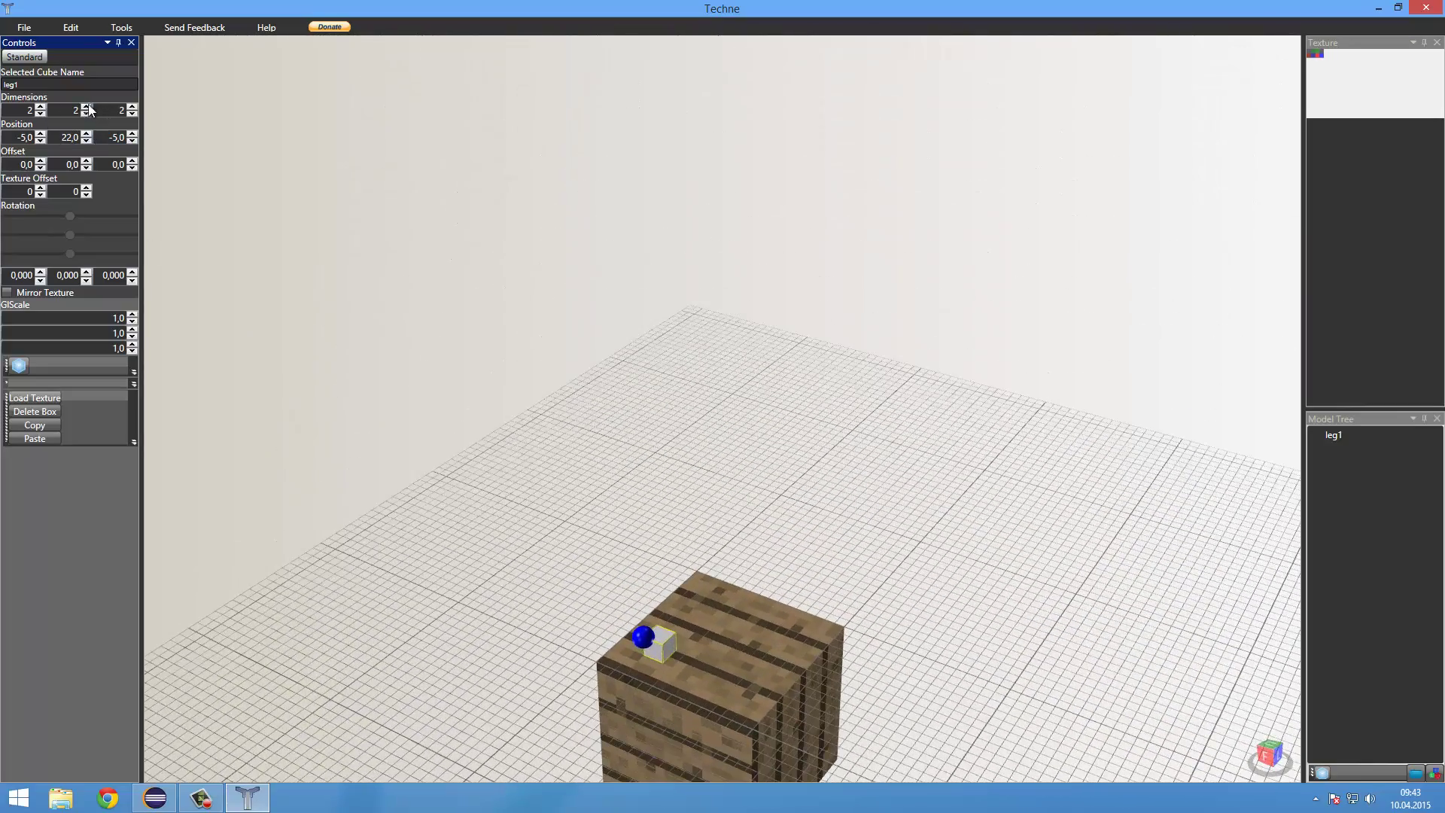
click(86, 107)
click(87, 135)
click(86, 141)
click(87, 141)
click(86, 141)
click(87, 141)
click(86, 142)
click(86, 142)
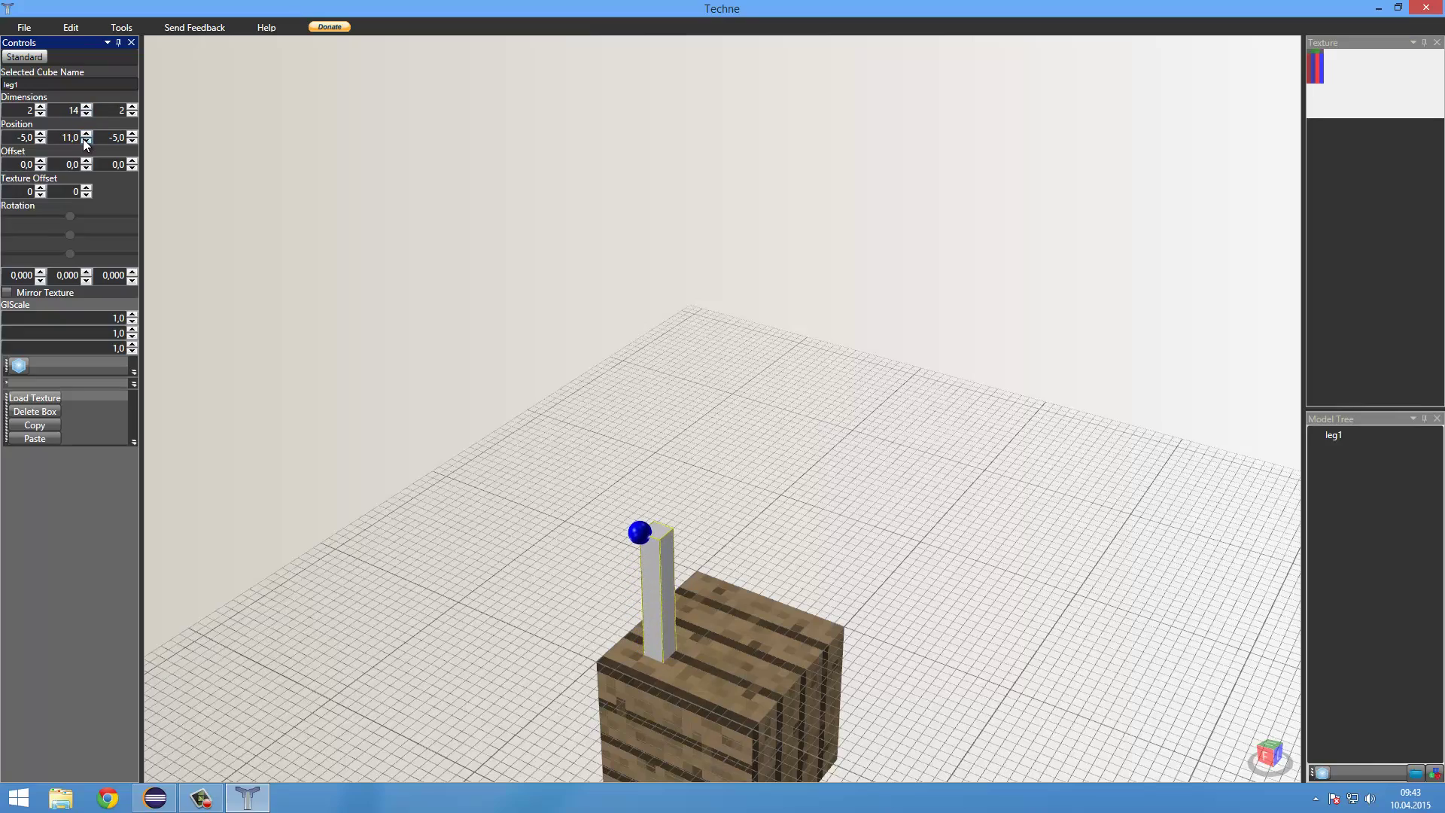
click(87, 142)
click(87, 141)
Step: Copy the finished leg1 cube
mouse_move(572, 444)
right_down()
mouse_move(727, 519)
mouse_move(658, 543)
mouse_move(622, 526)
mouse_move(621, 507)
right_up()
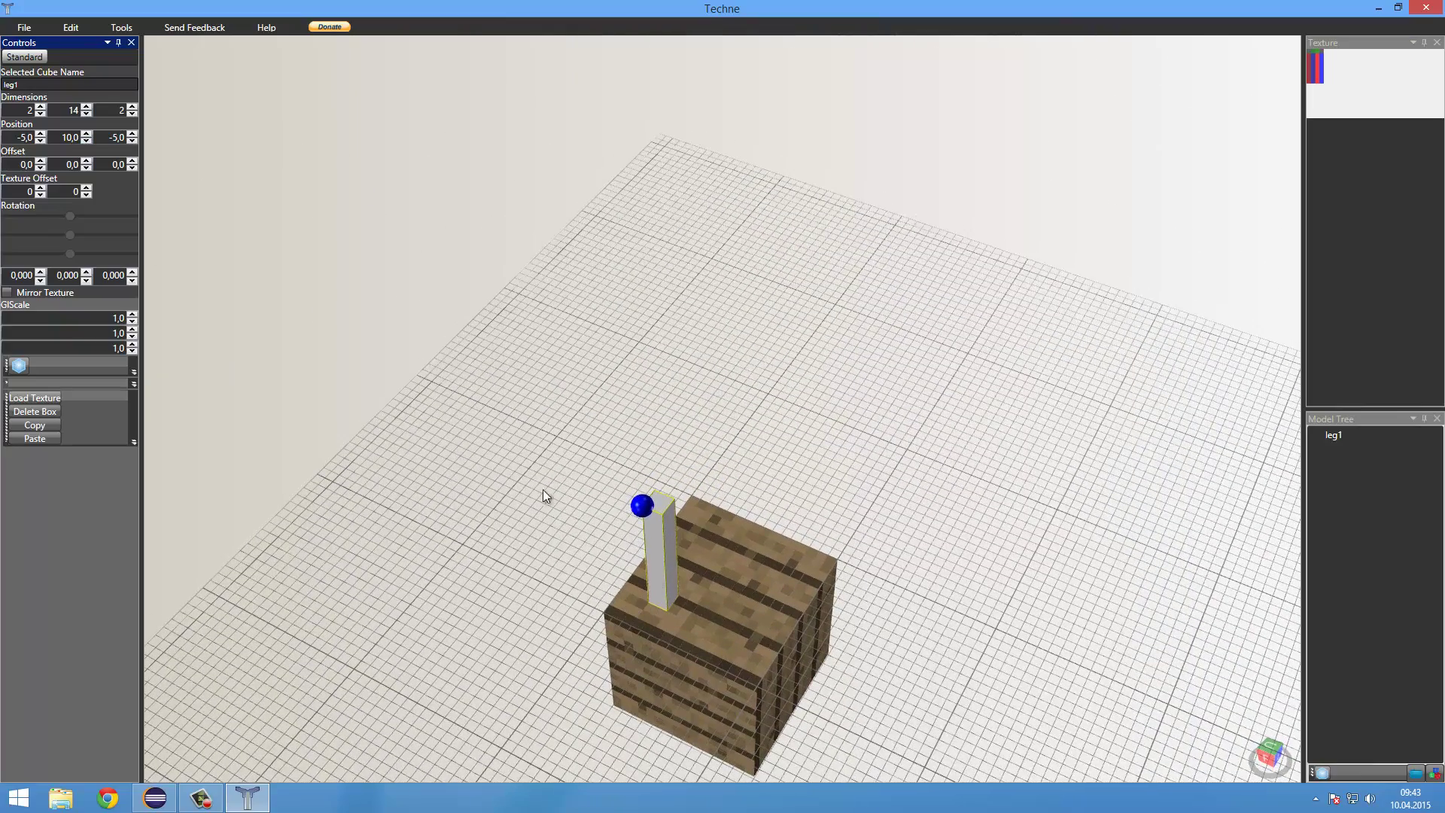
click(79, 28)
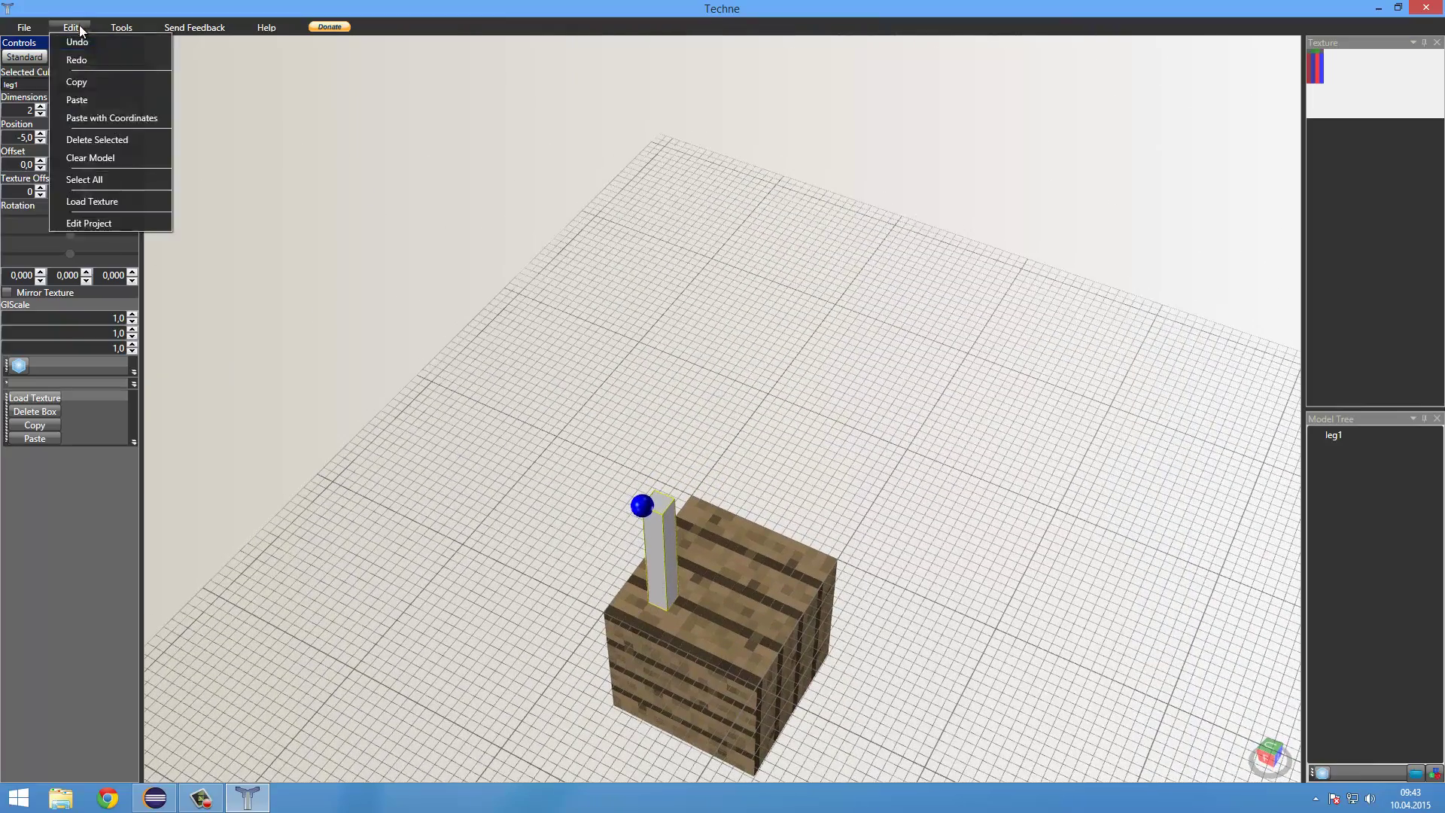
click(72, 30)
Step: Try duplicating the leg with a plain paste that drops its coordinates, and delete that copy
click(73, 30)
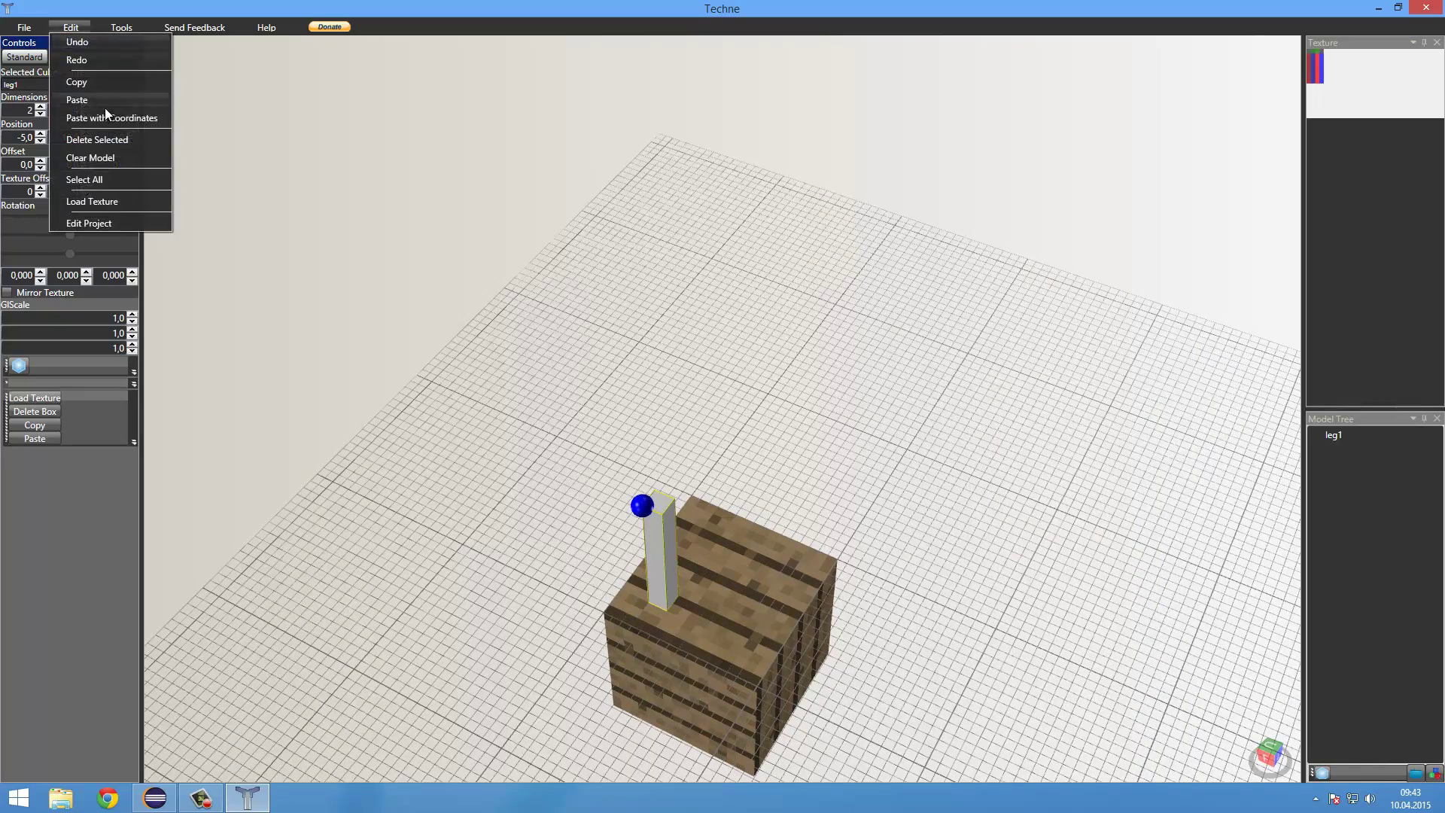
click(83, 115)
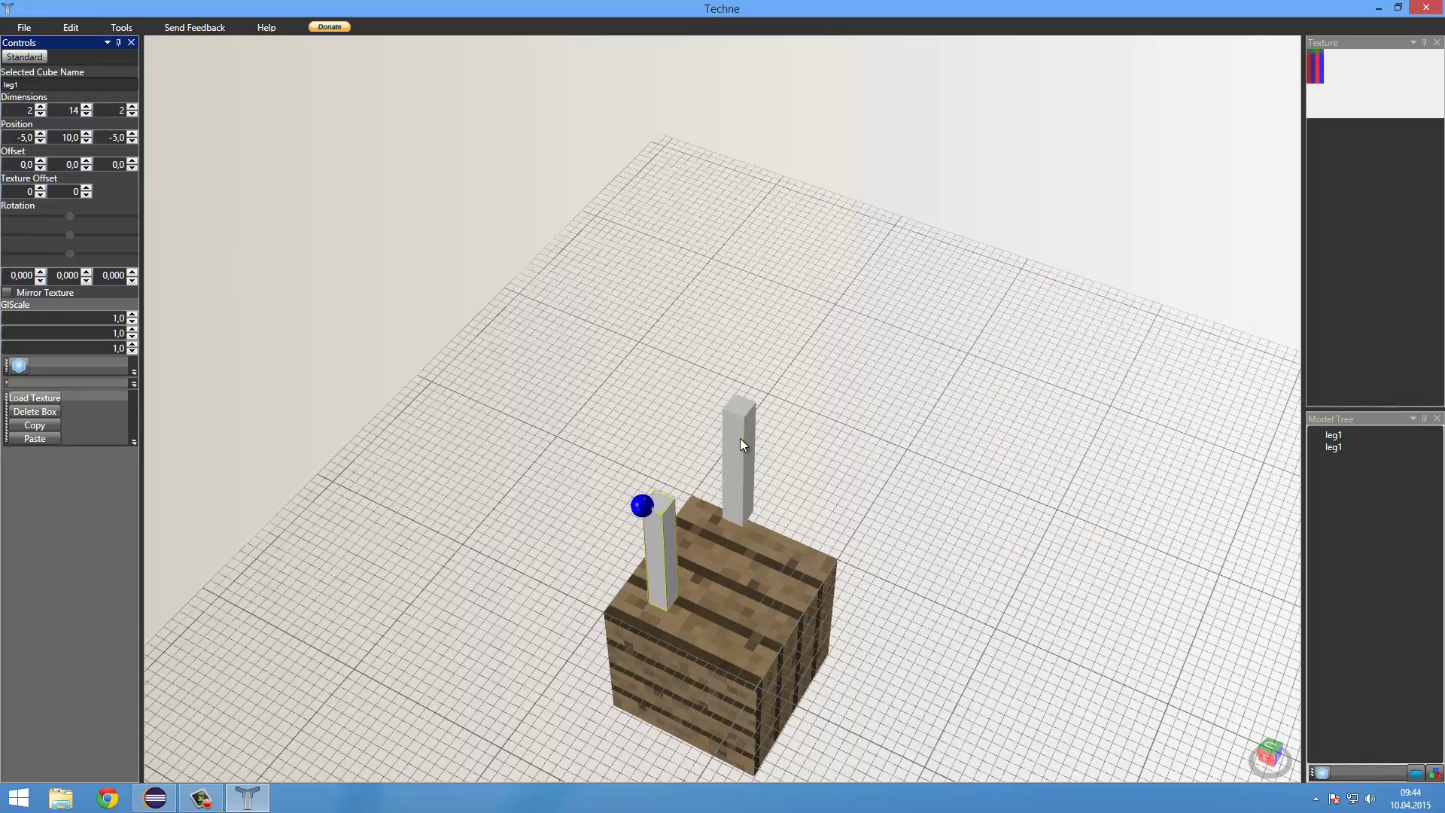
click(740, 438)
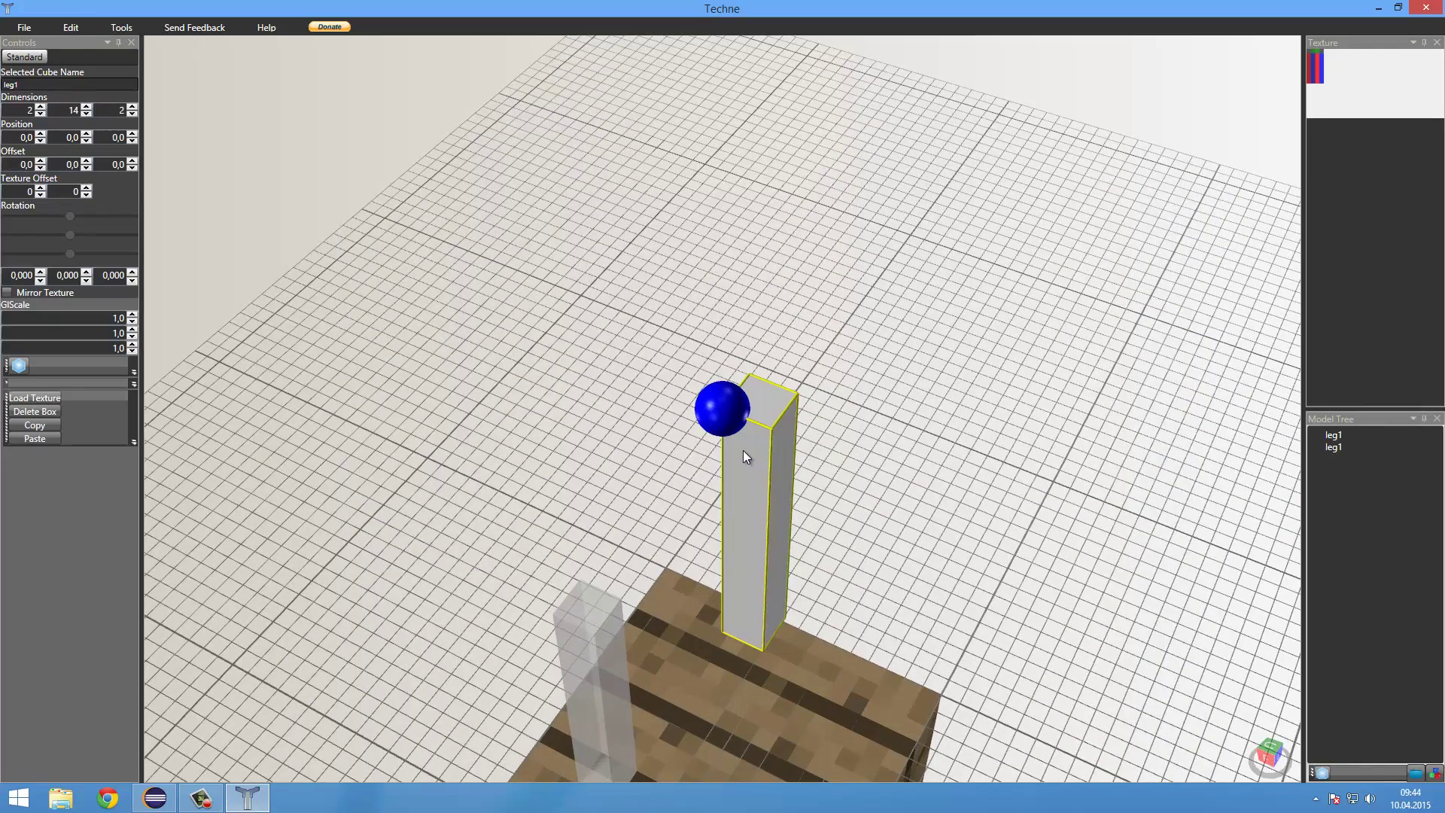
key(Delete)
Step: Paste the copied leg with its coordinates and select the duplicate
click(73, 30)
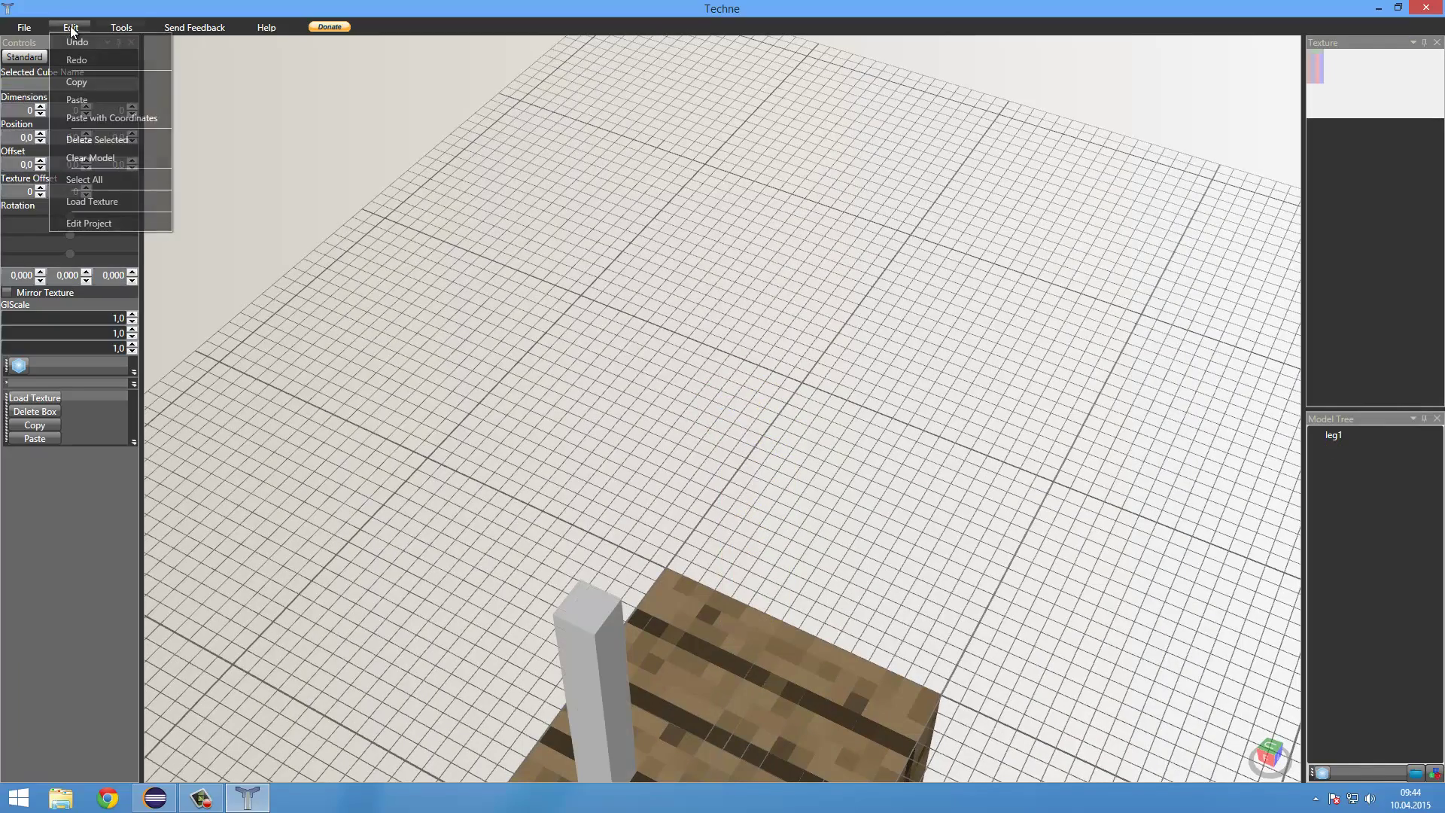
click(92, 118)
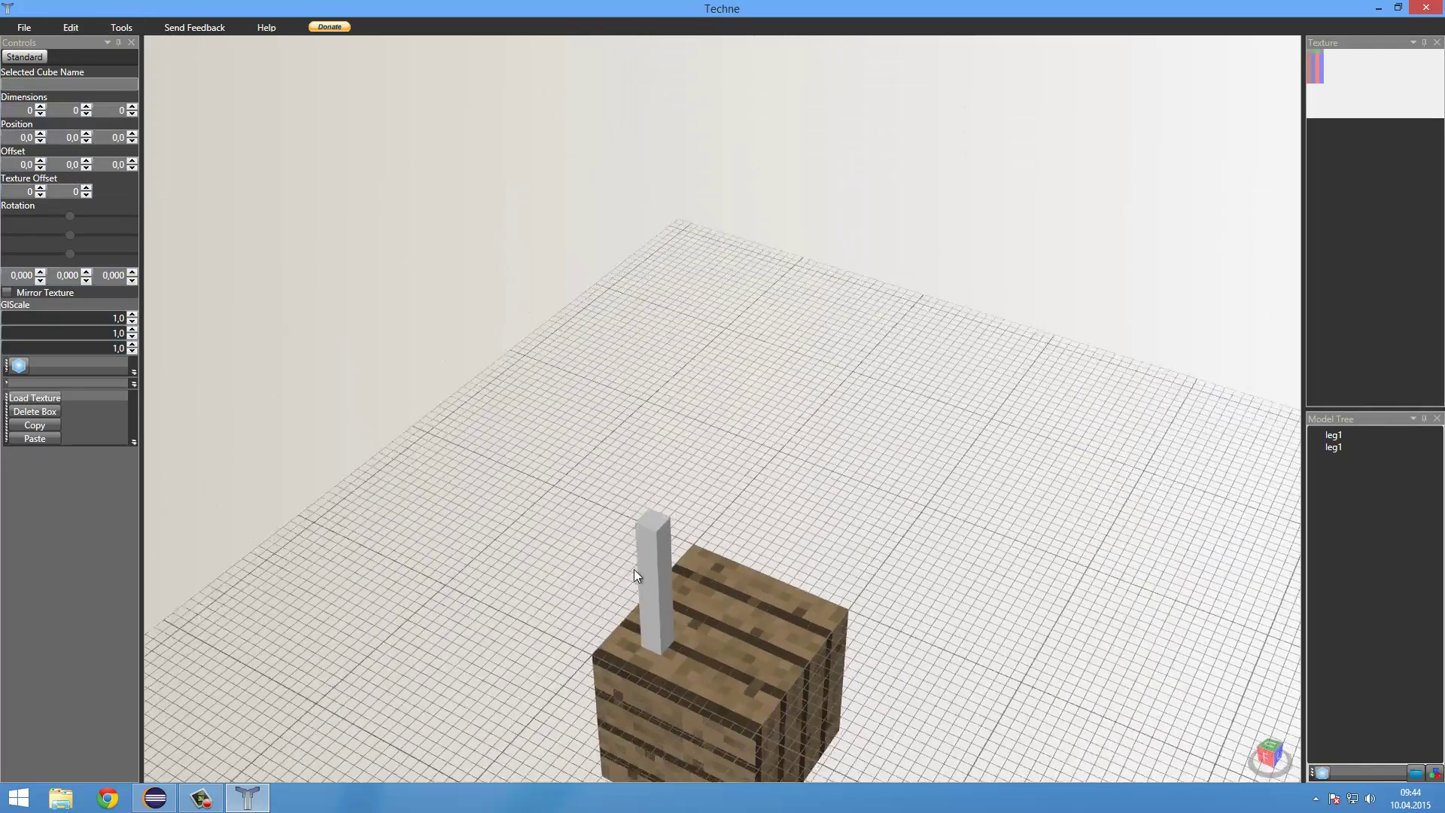
click(661, 554)
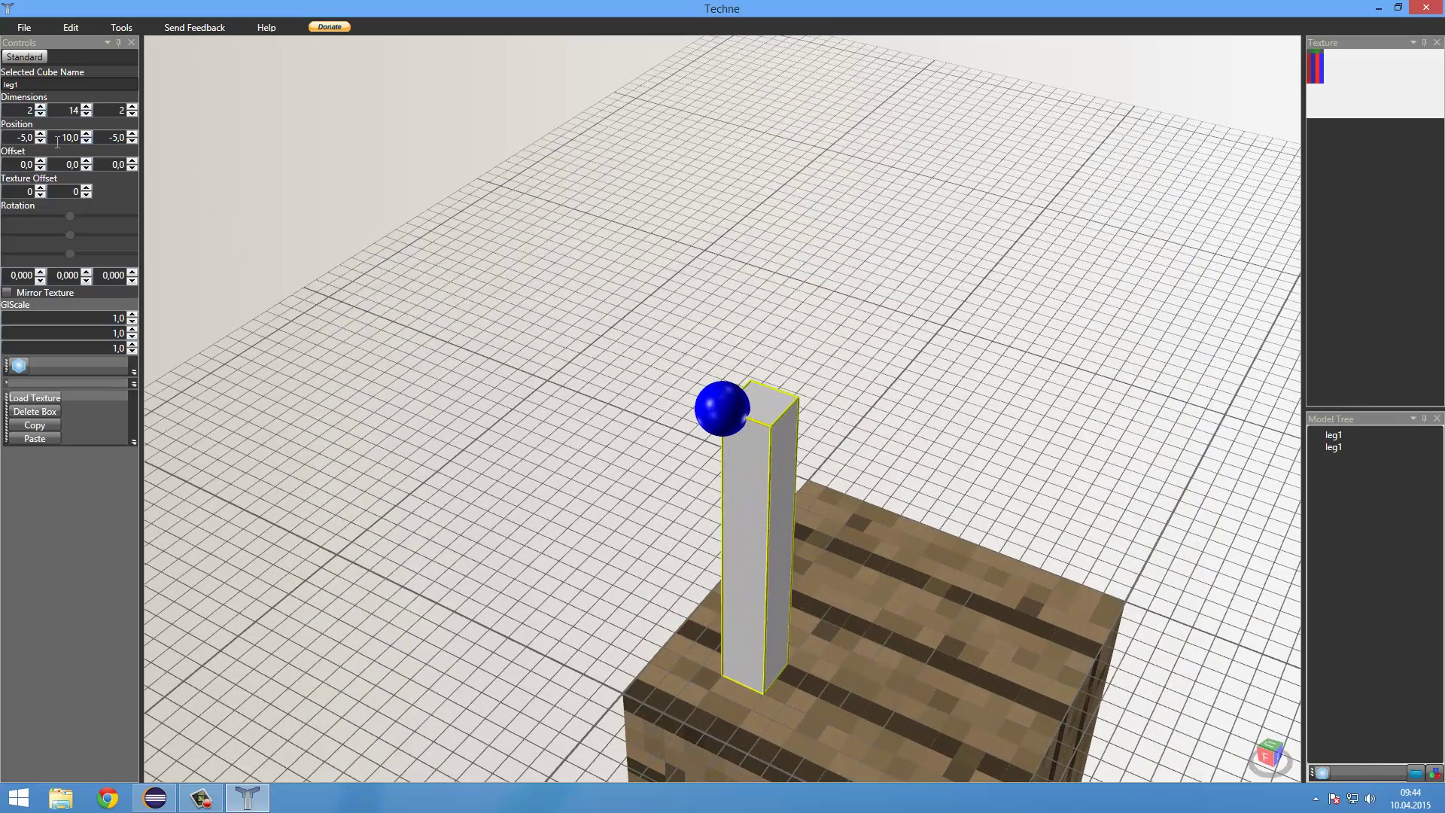
Step: Set the duplicate leg's X position to 3 and rename it leg2
click(40, 140)
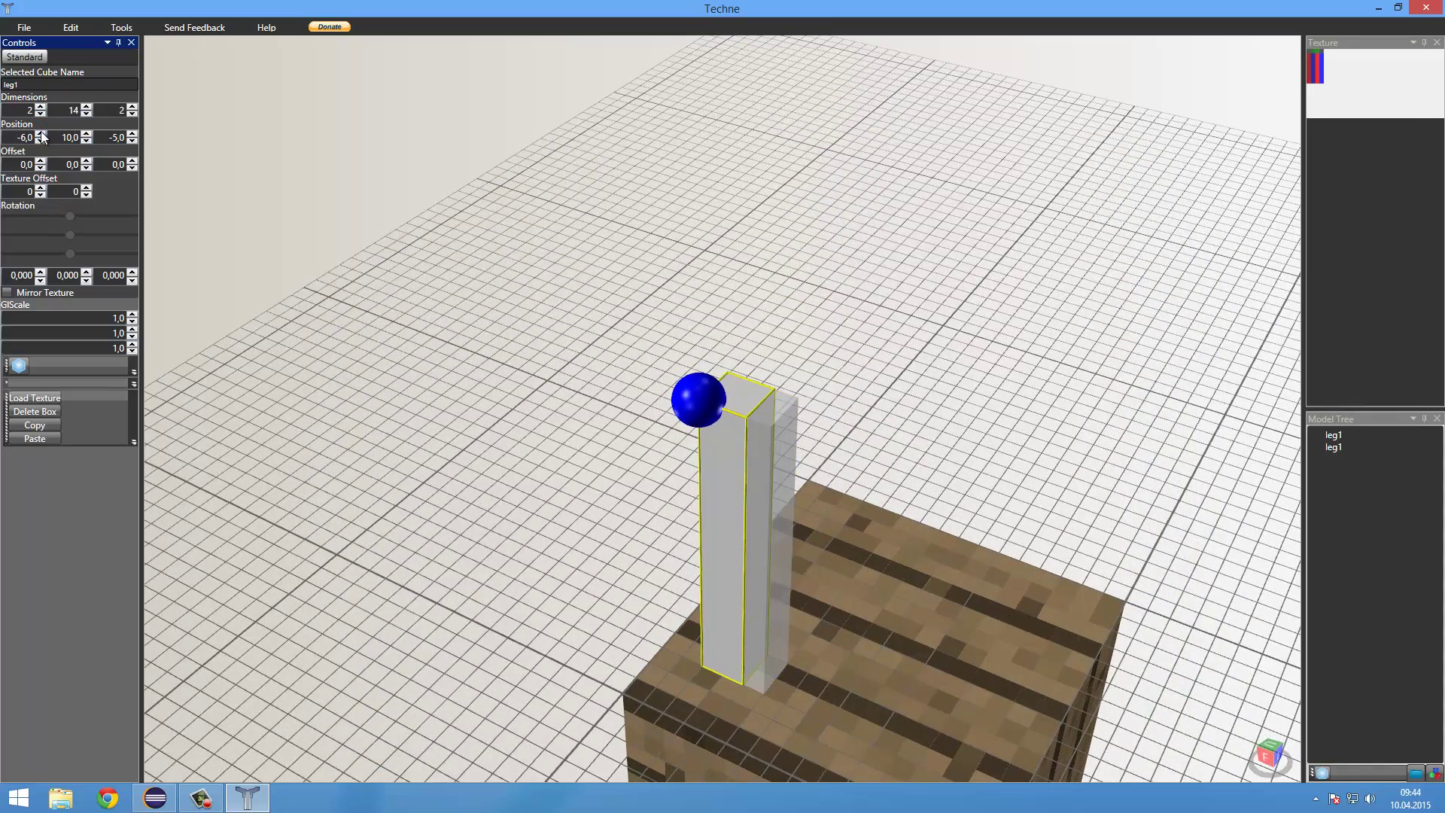
scroll(41, 136, up, 9)
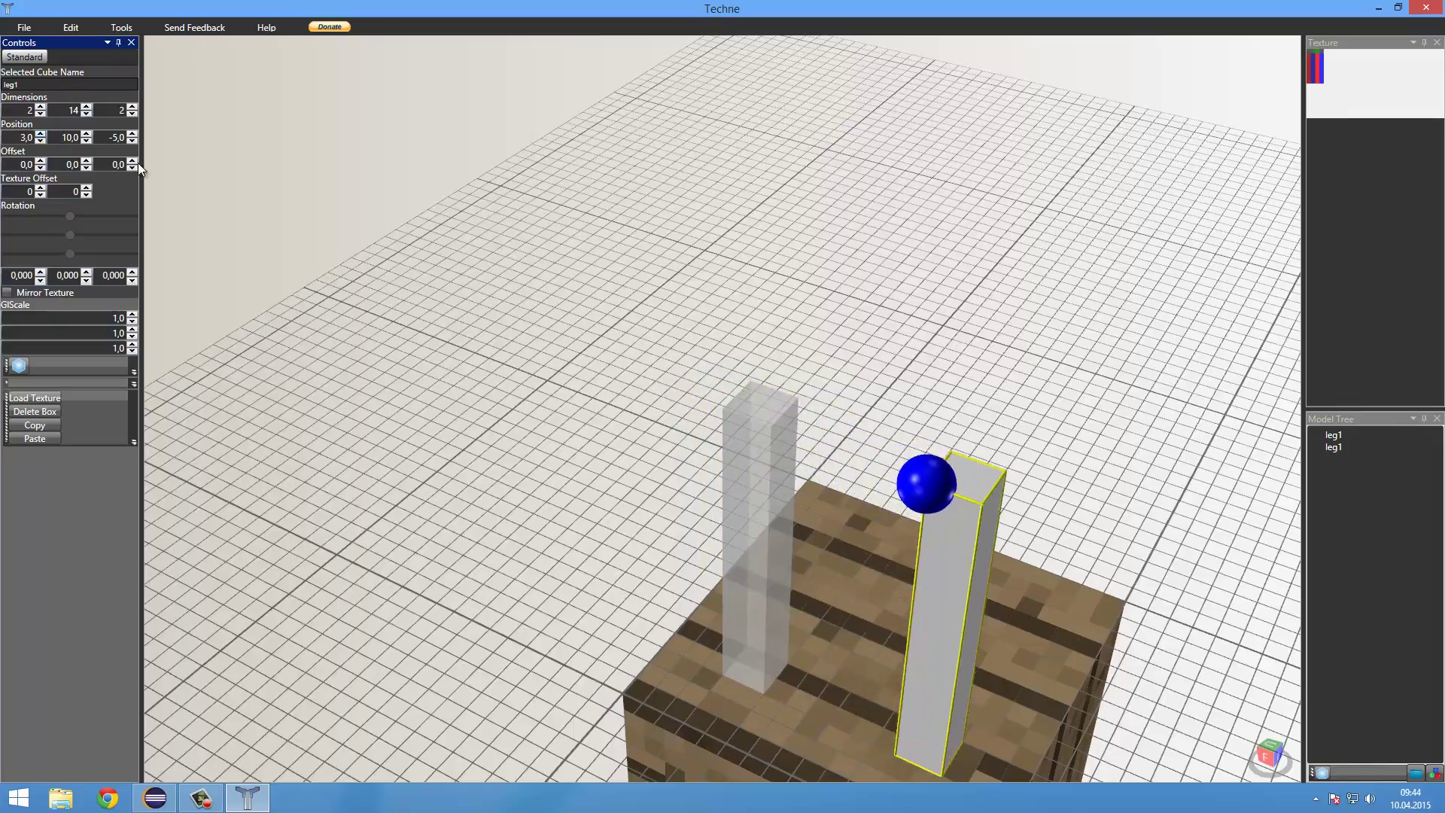
right_drag(147, 166, 303, 251)
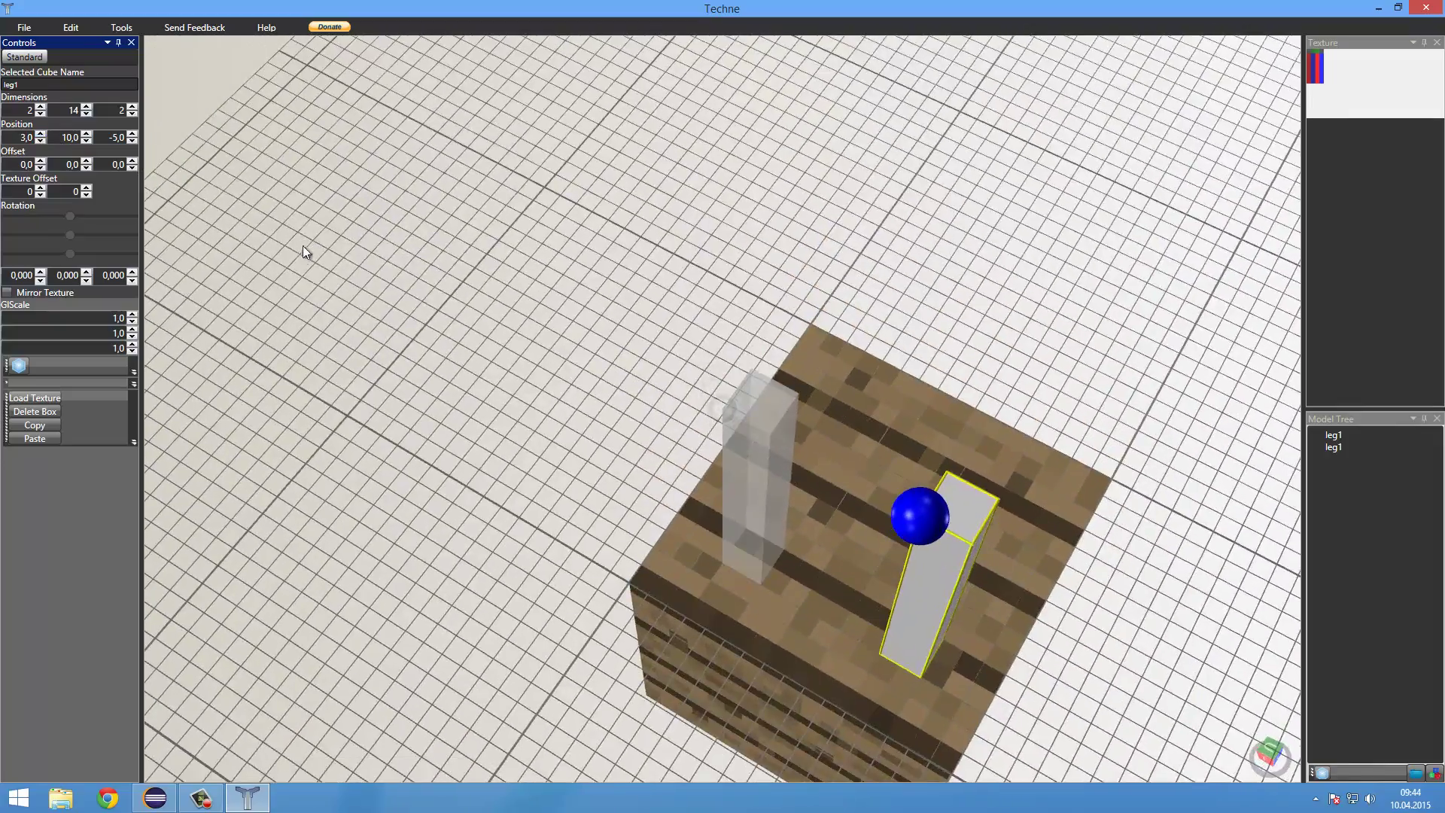
click(40, 84)
Step: Set leg1's Z position to -2
click(752, 489)
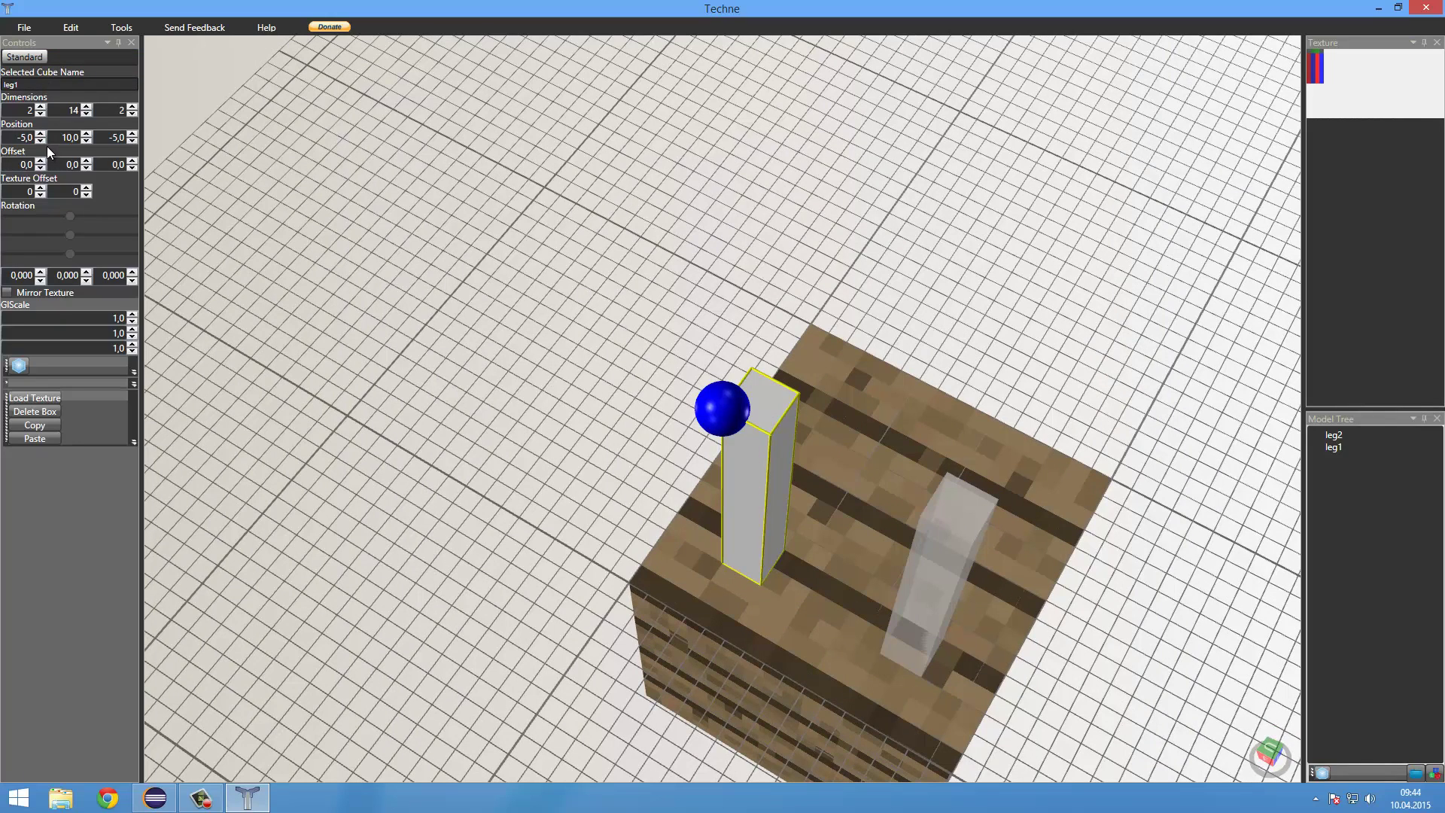
click(132, 140)
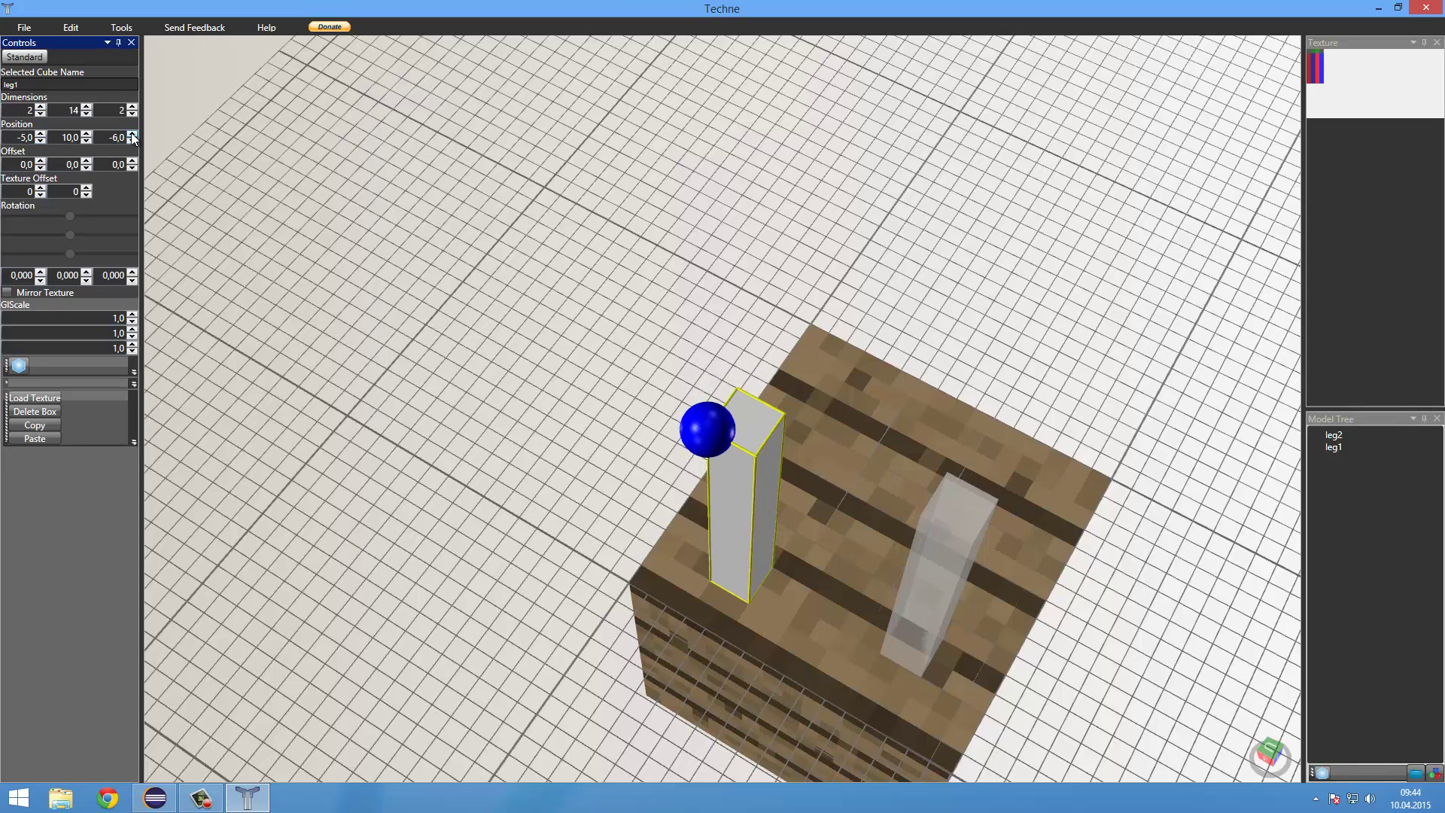
click(133, 135)
click(133, 135)
click(132, 135)
click(133, 134)
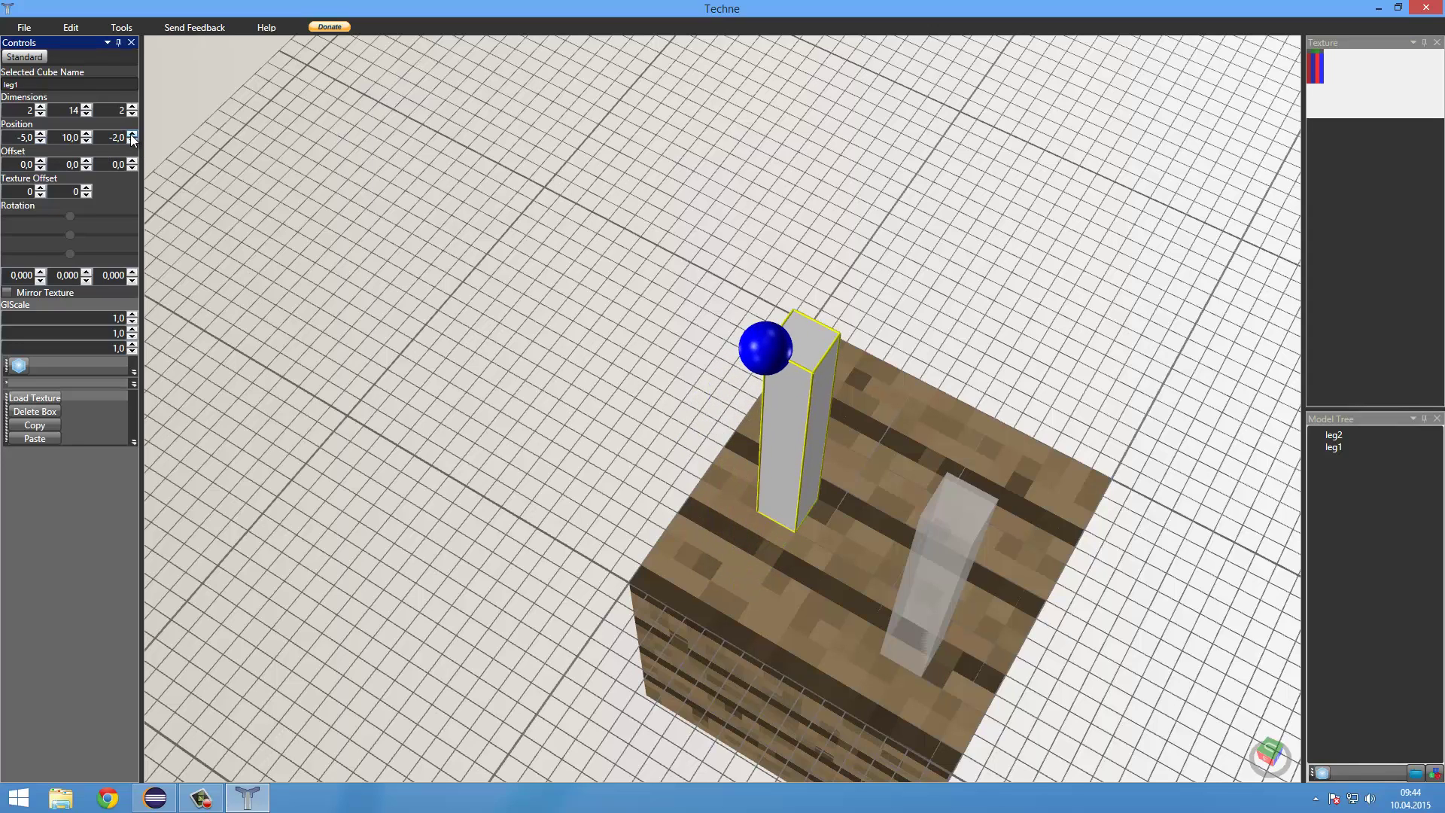
click(133, 135)
click(132, 141)
Step: Set leg2's Z position to -2 as well and deselect it
click(947, 617)
right_drag(947, 617, 315, 329)
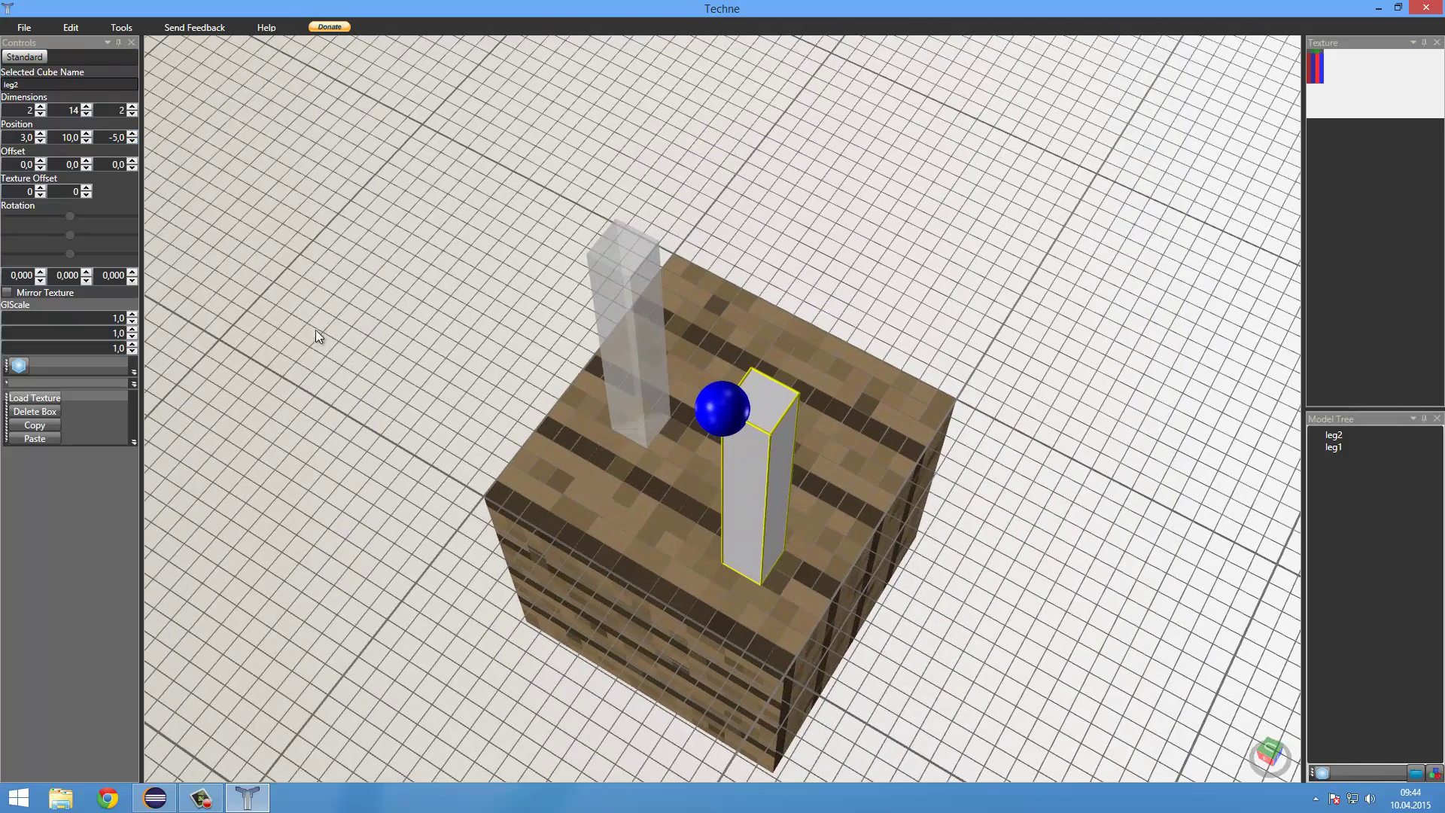
click(132, 135)
click(133, 135)
click(132, 135)
click(132, 135)
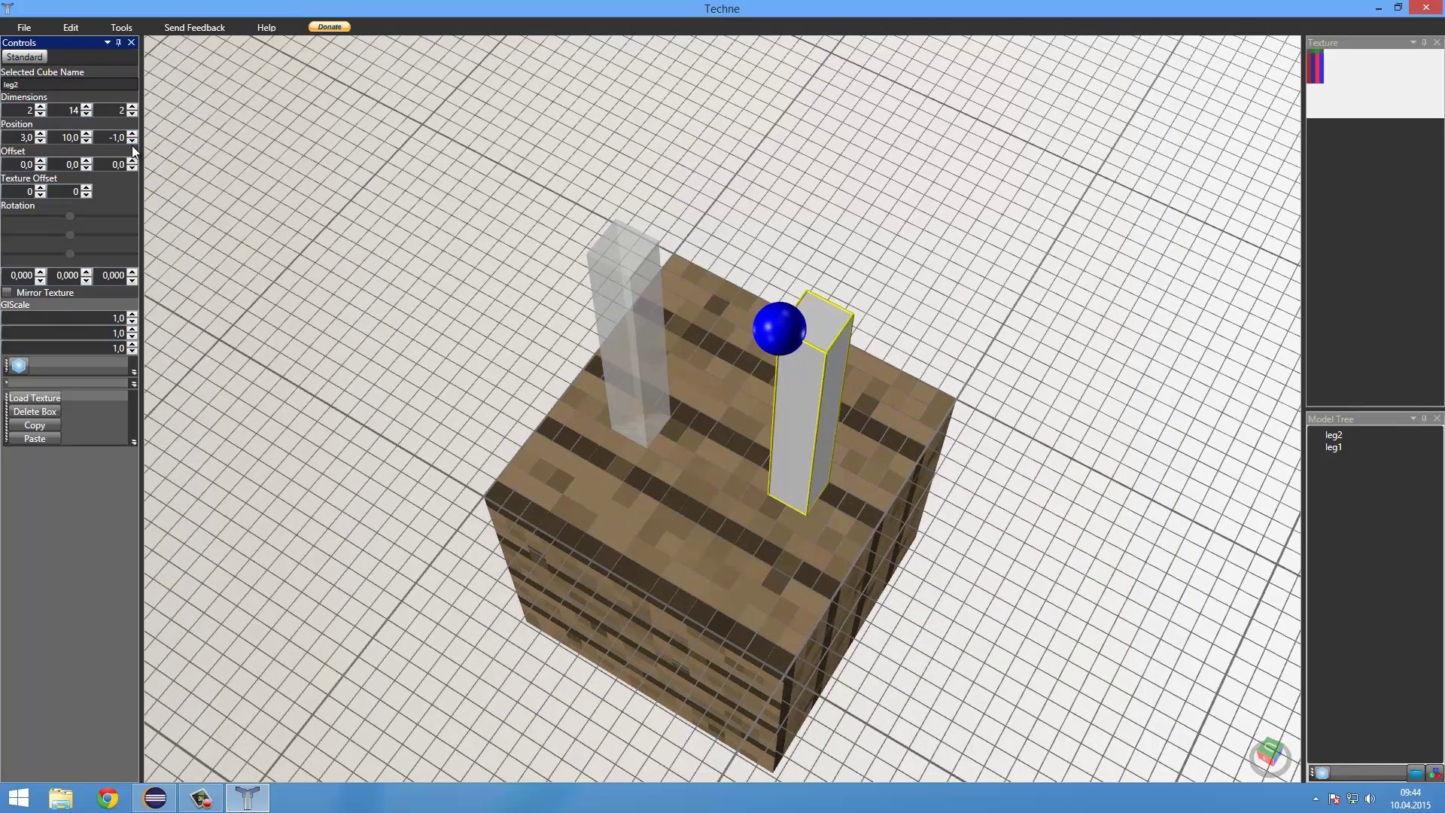
click(133, 141)
click(543, 386)
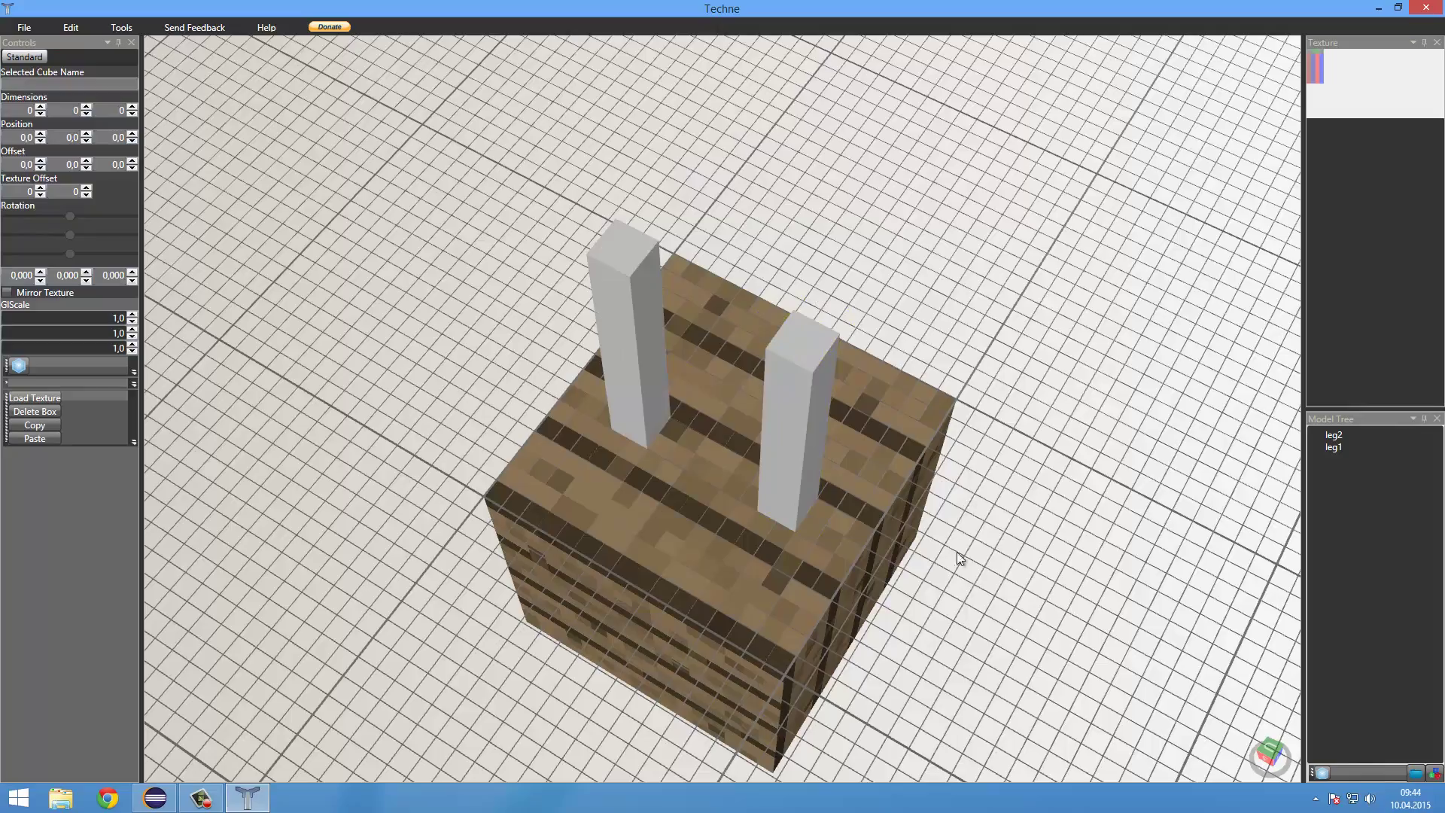
Step: Set leg1's offset to X -1, Y 0 and Z -2 relative to its rotation point
right_drag(954, 569, 809, 517)
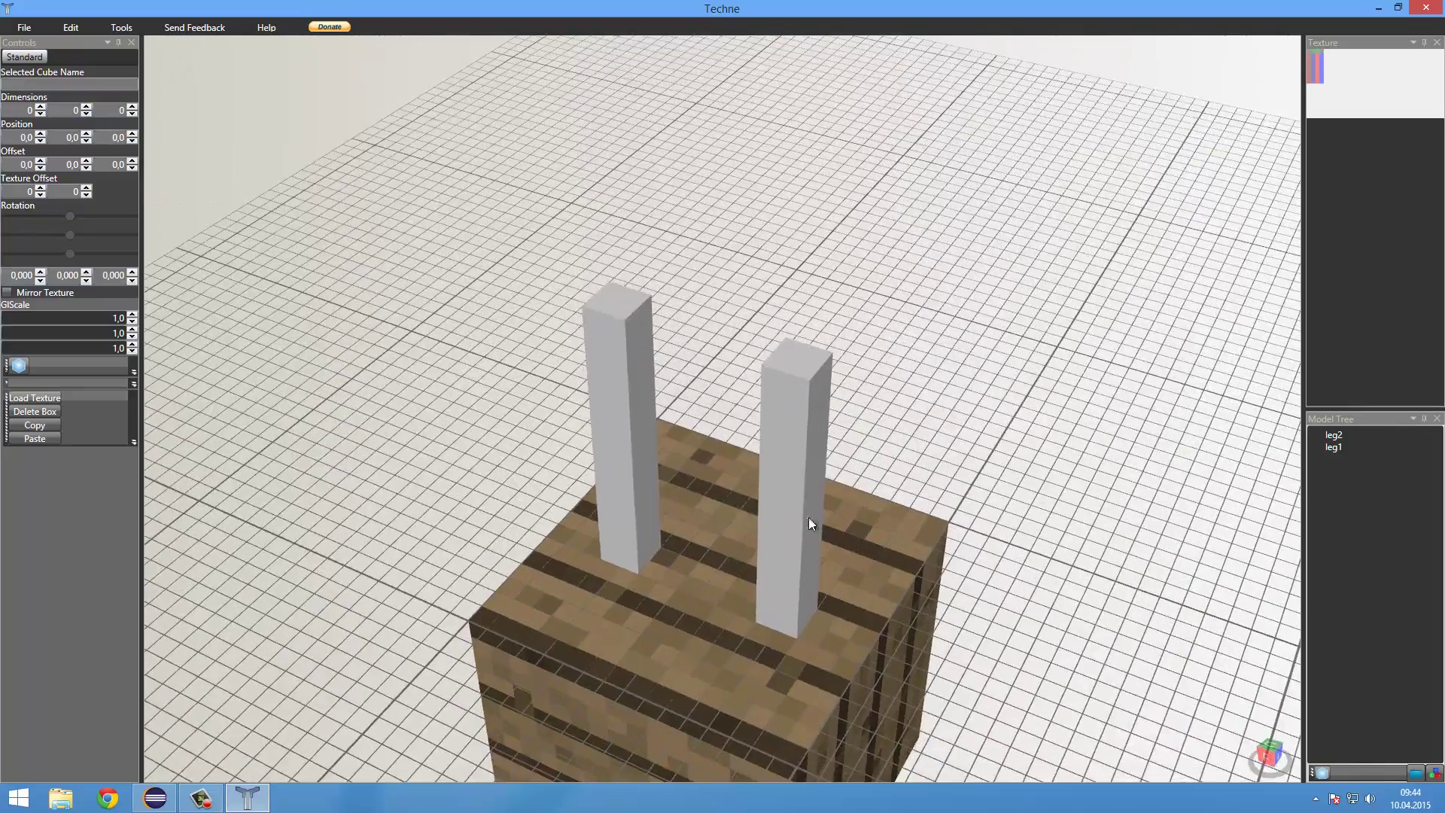
click(778, 513)
click(602, 481)
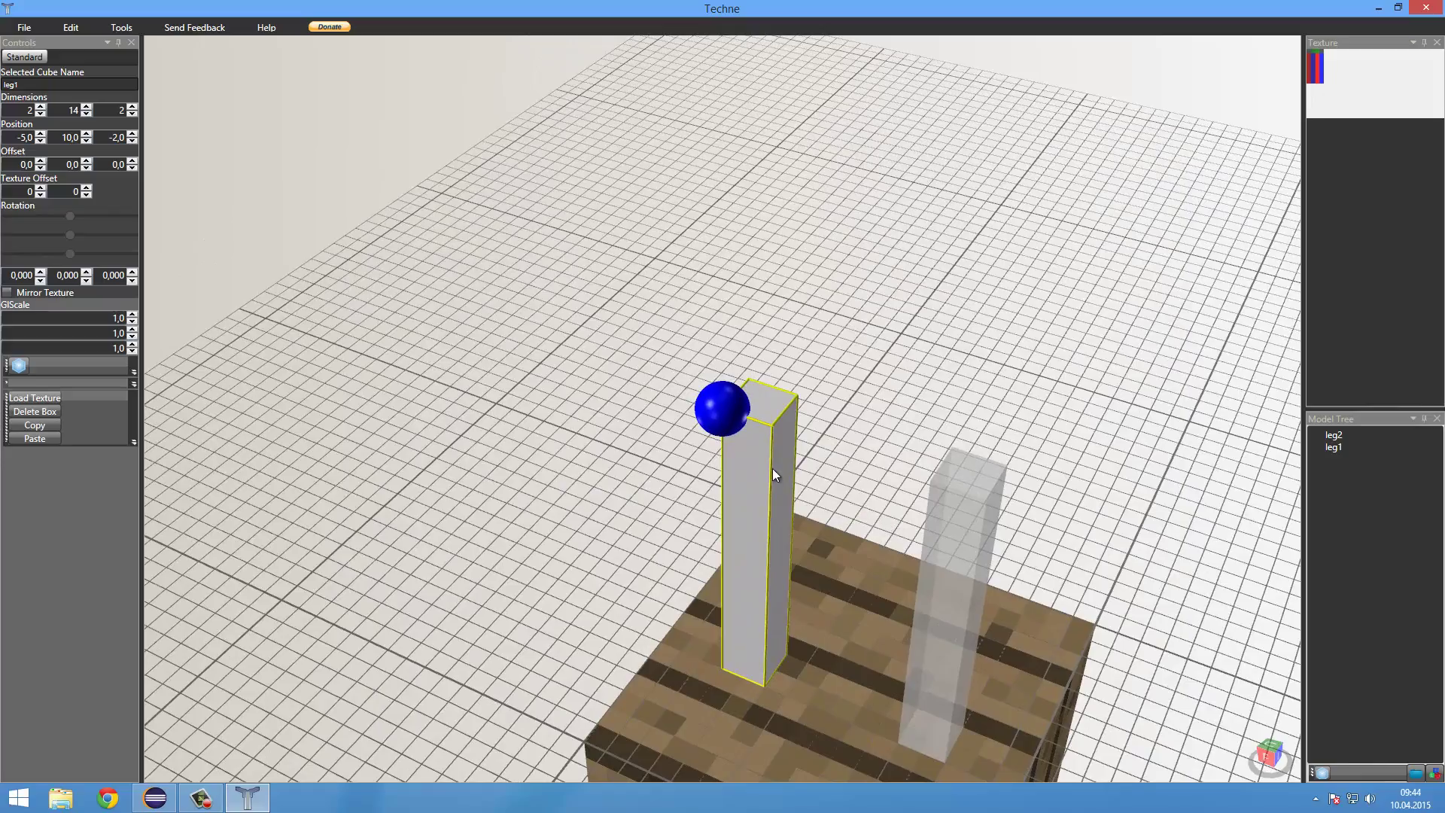
right_drag(784, 492, 819, 432)
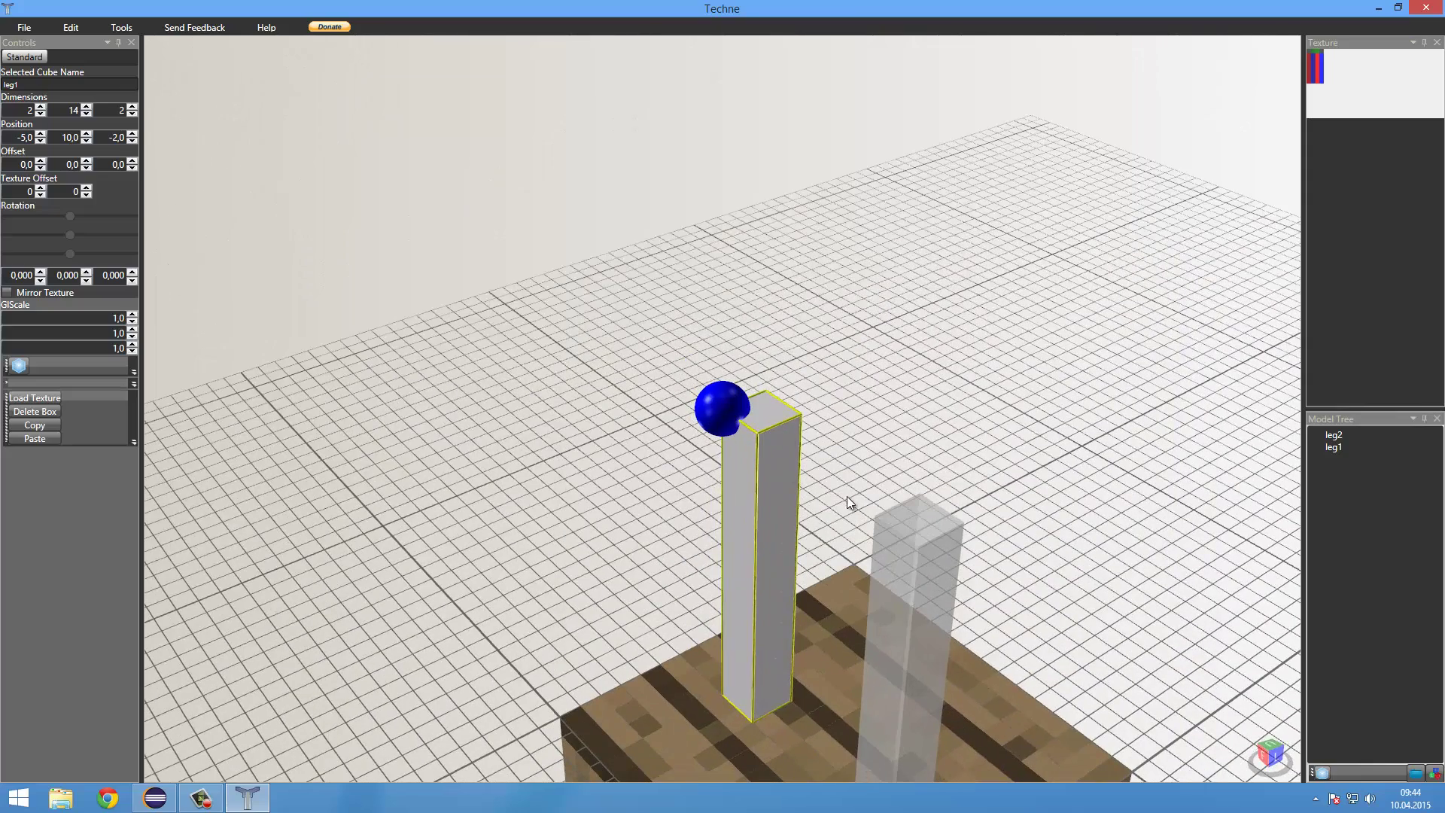
click(41, 161)
click(42, 167)
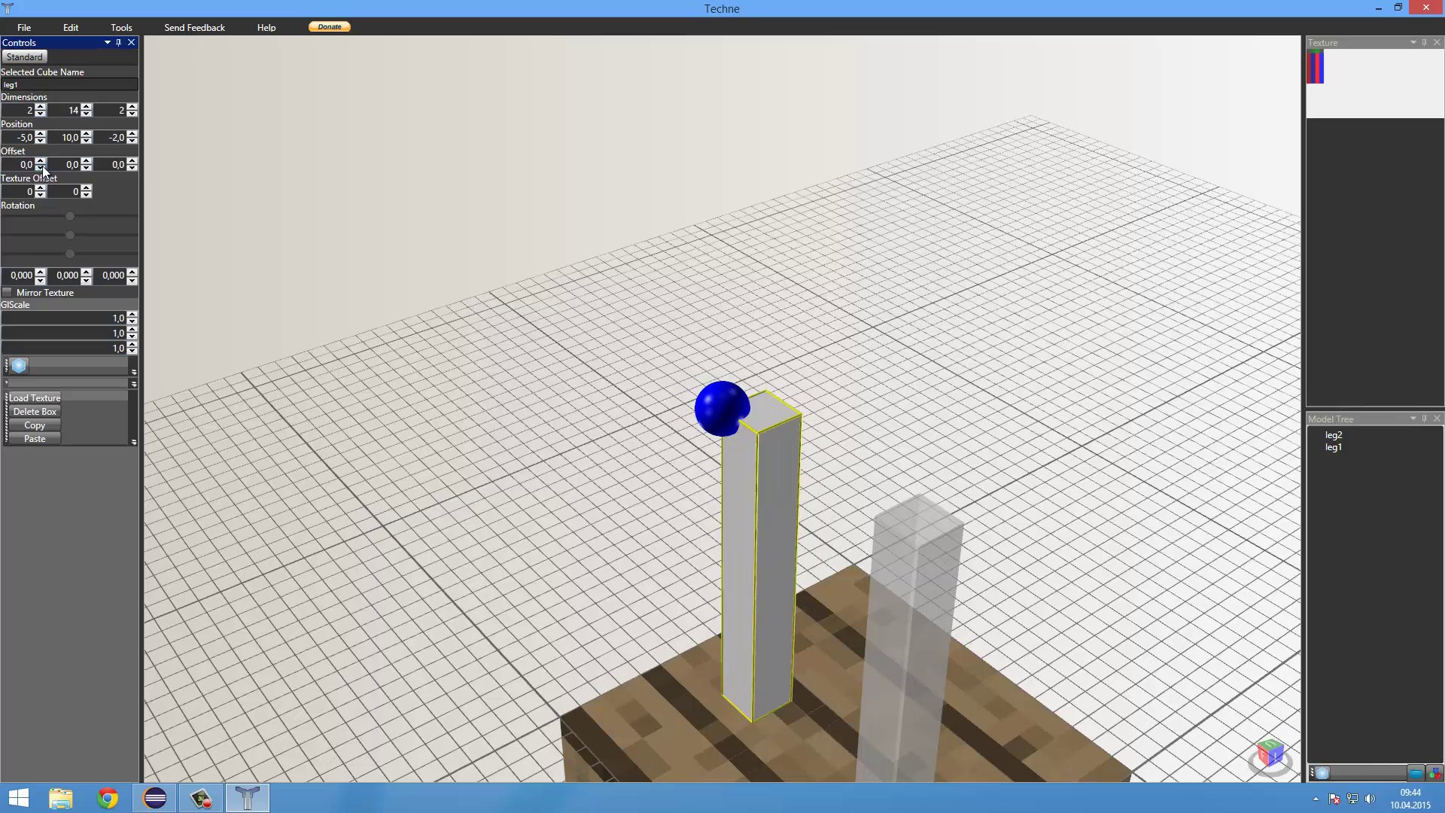
click(132, 161)
click(132, 168)
click(133, 168)
click(133, 167)
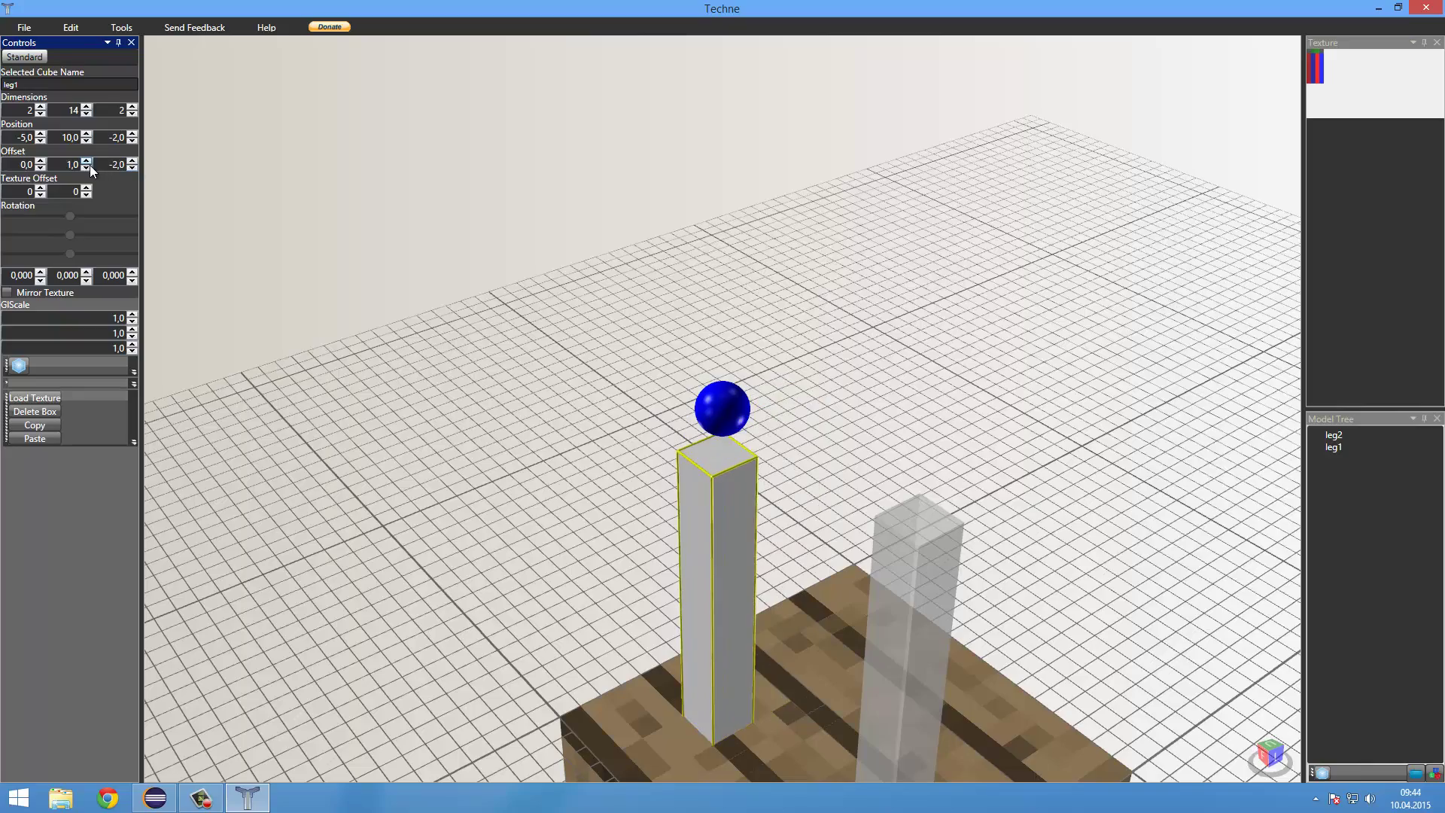
click(41, 161)
click(41, 168)
click(42, 167)
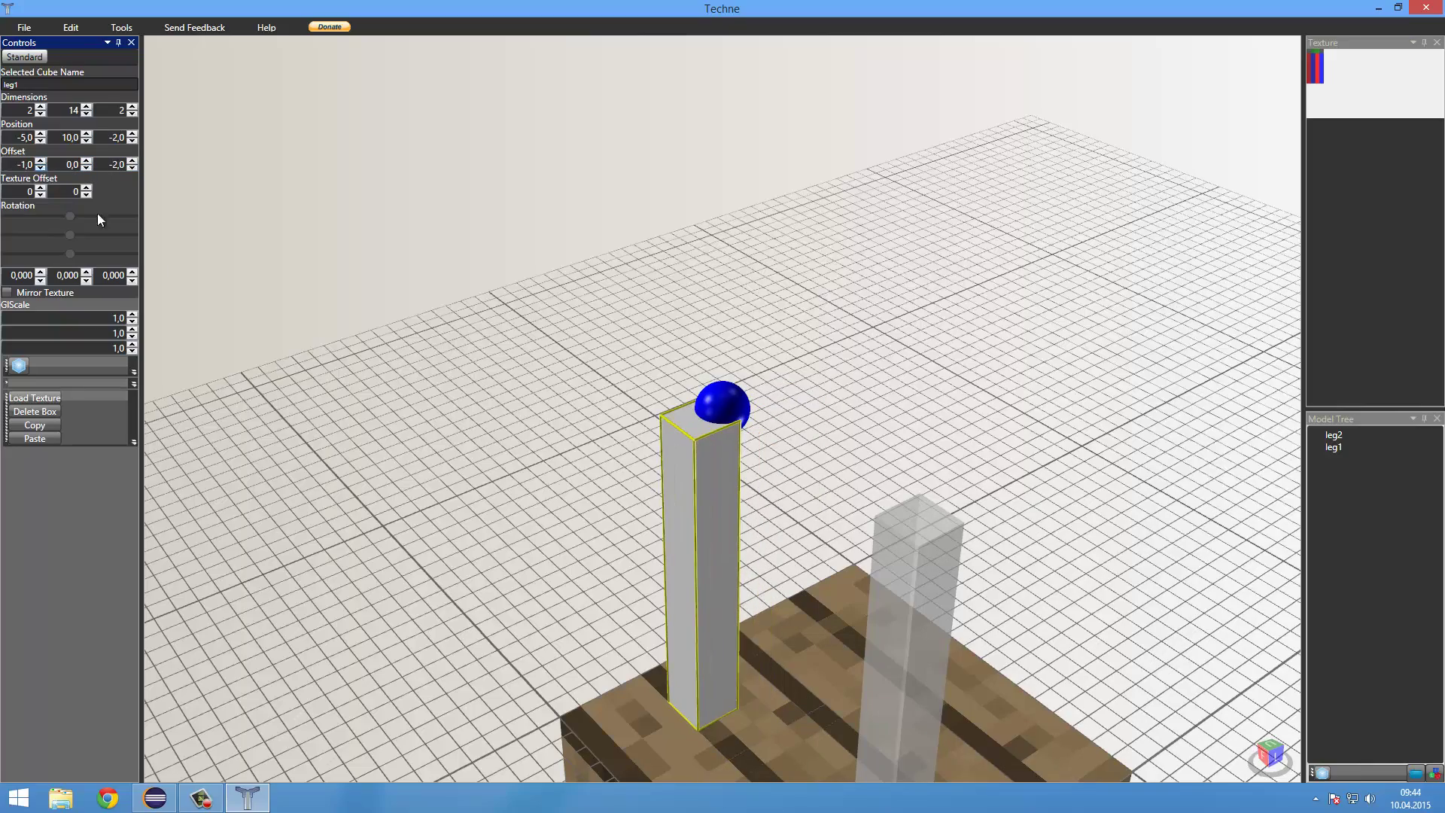
Step: Give leg2 the same offset of X -1, Y 0 and Z -2
mouse_move(563, 480)
right_down()
mouse_move(629, 506)
mouse_move(607, 522)
mouse_move(559, 516)
mouse_move(572, 504)
right_up()
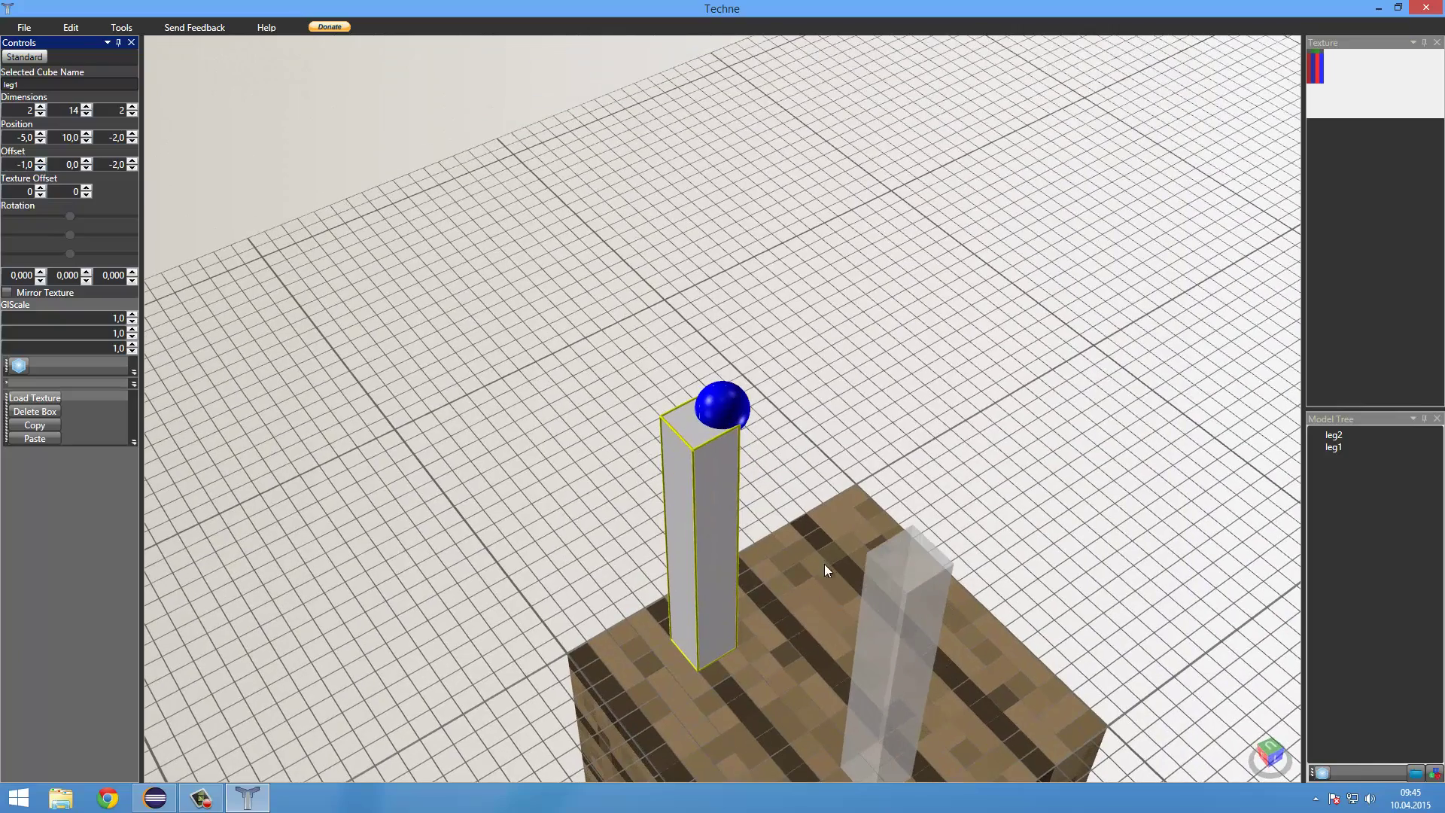
click(897, 603)
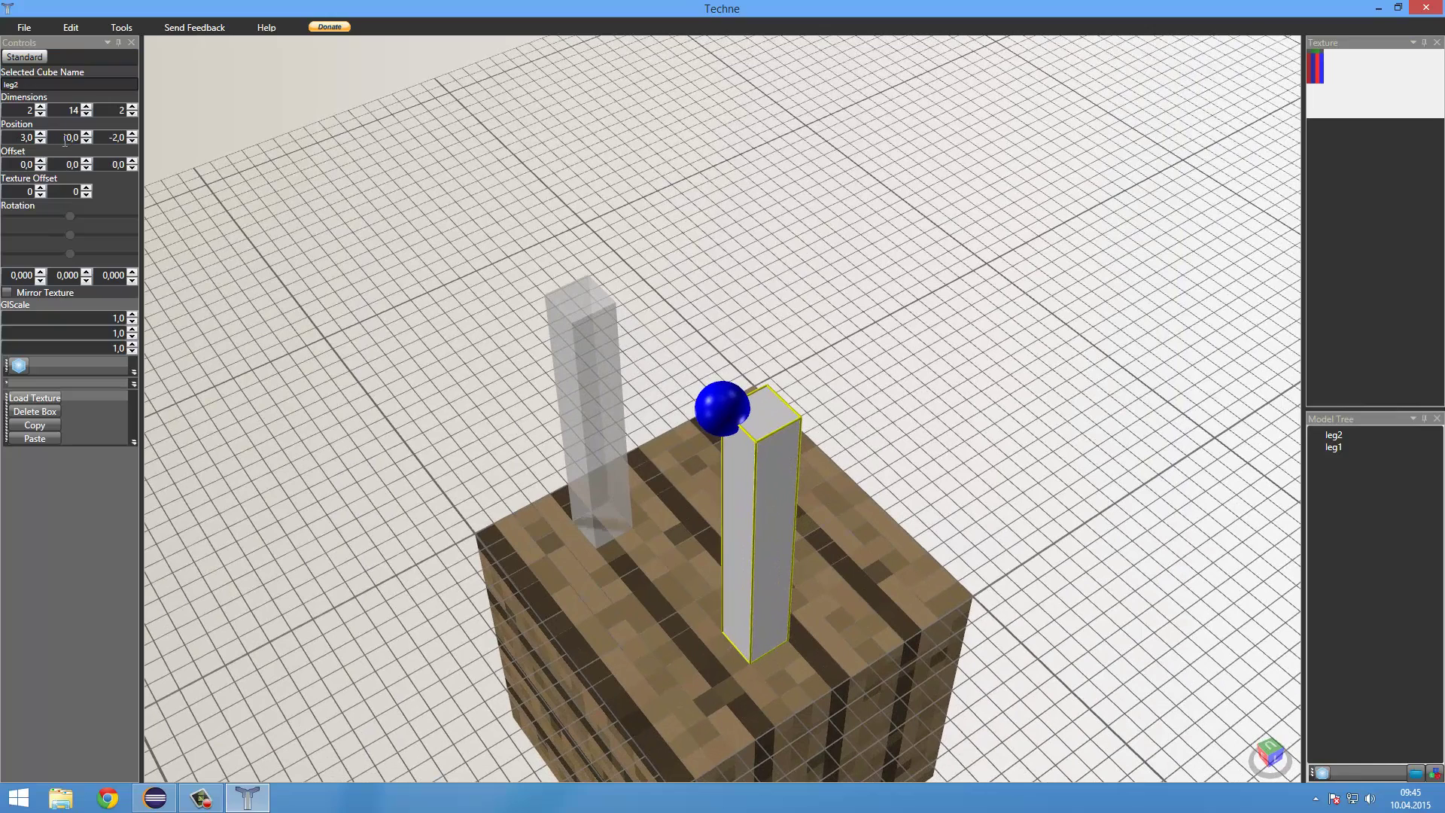
click(132, 135)
click(132, 142)
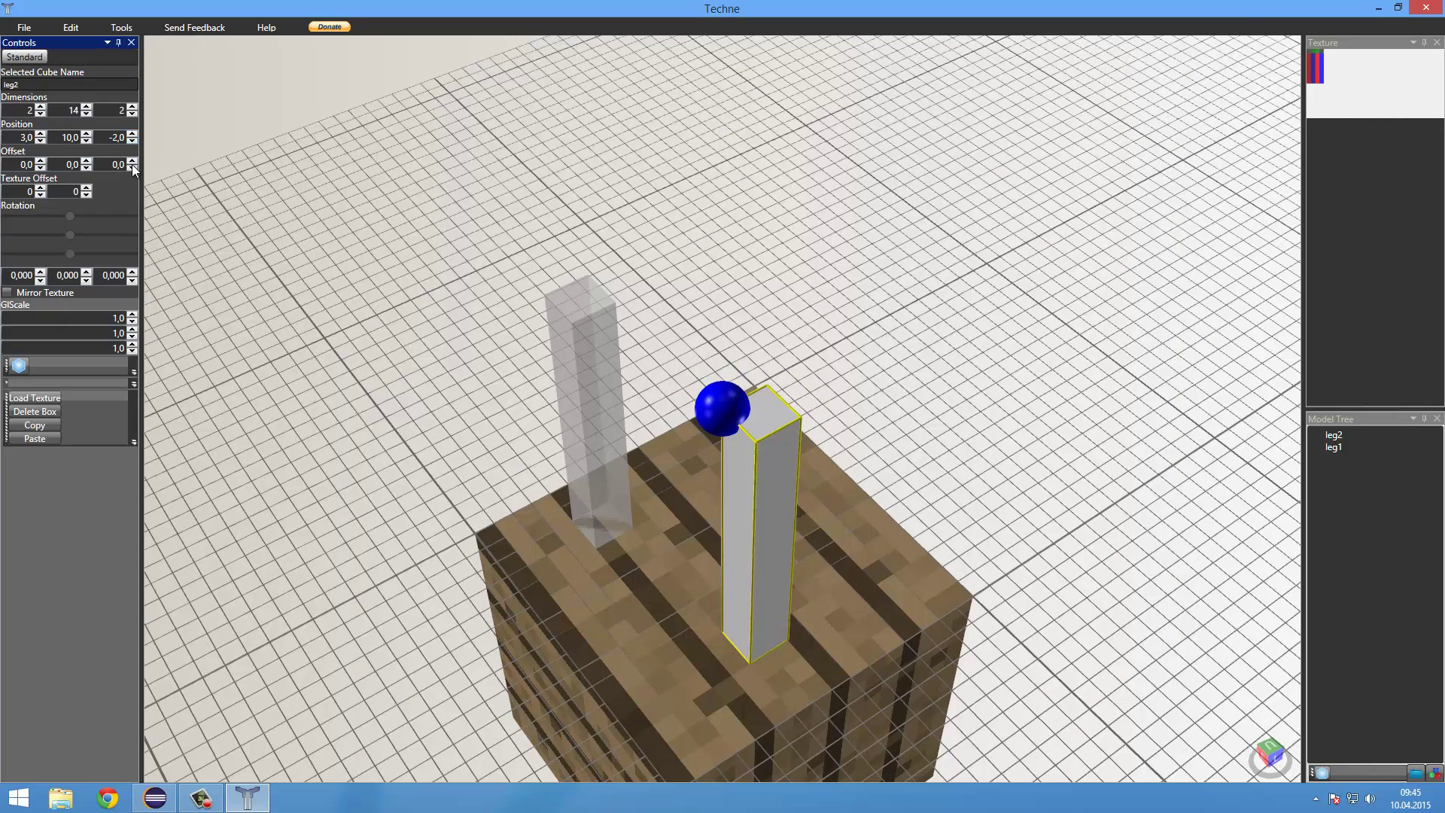
click(132, 161)
click(134, 167)
click(133, 167)
click(133, 167)
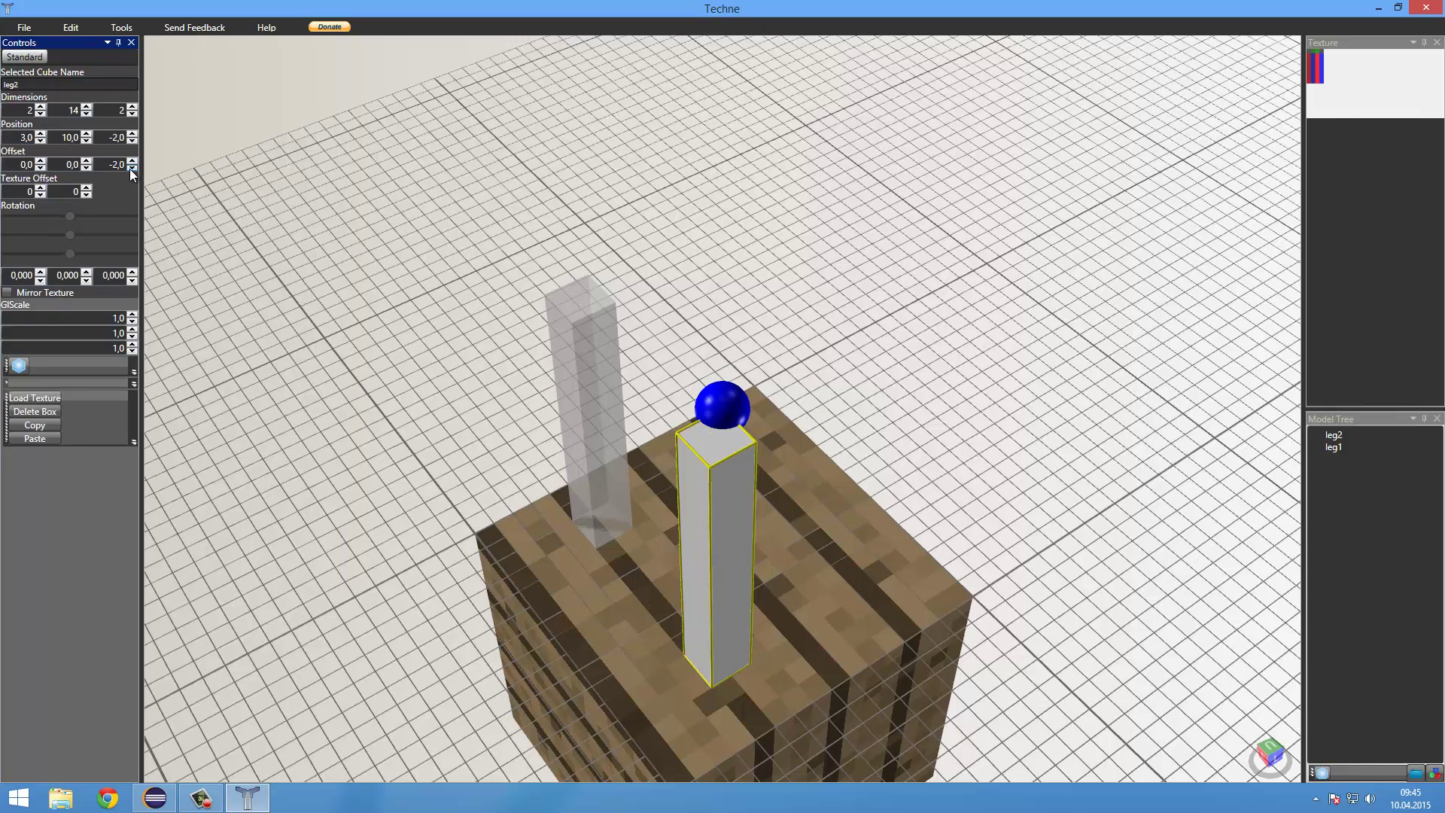
click(87, 168)
click(85, 161)
click(40, 167)
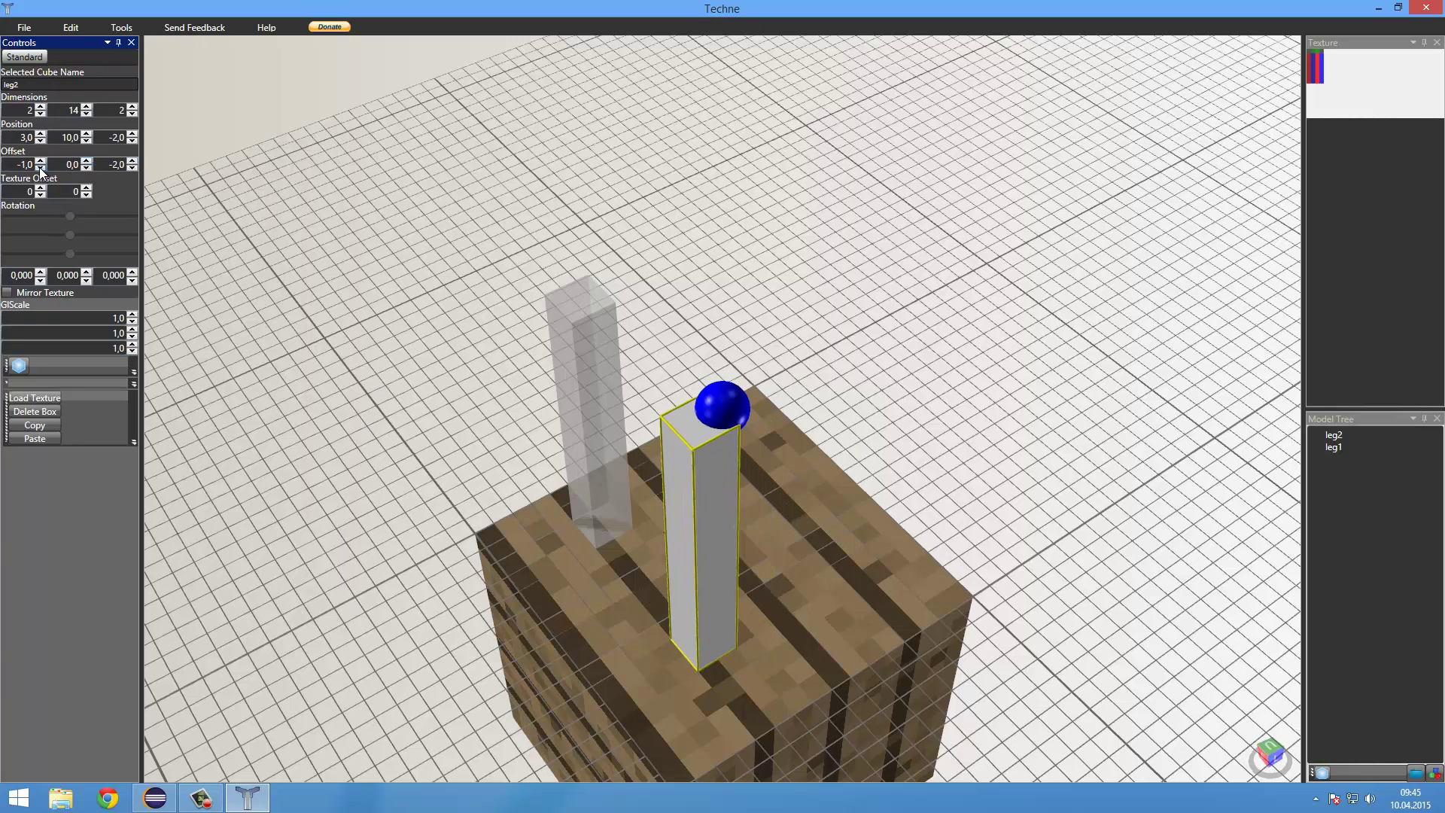
Step: Test leg1's X rotation at about -15 degrees and reset it to 0
click(591, 361)
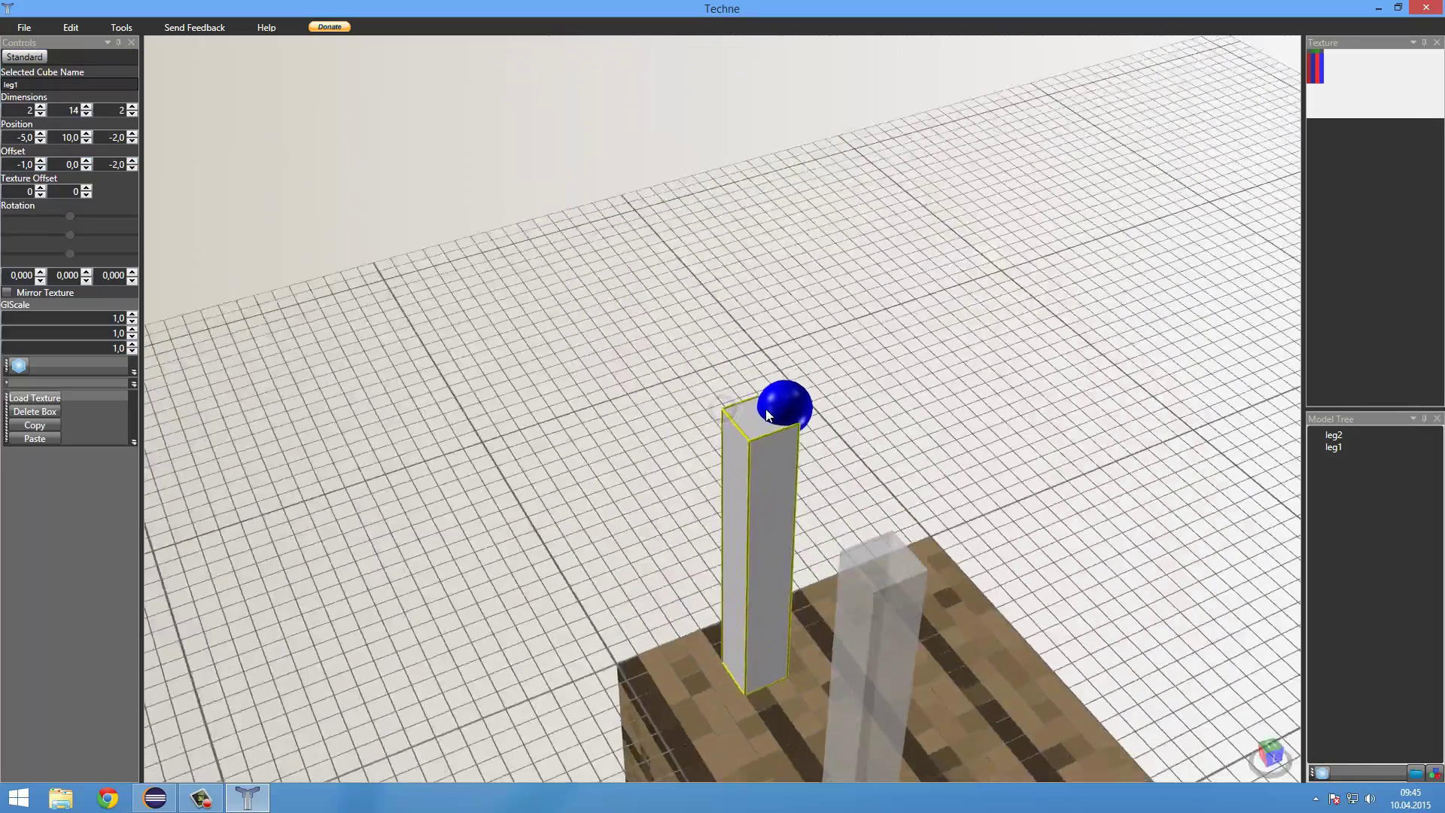
mouse_move(768, 414)
right_down()
mouse_move(724, 367)
mouse_move(765, 360)
mouse_move(776, 422)
right_up()
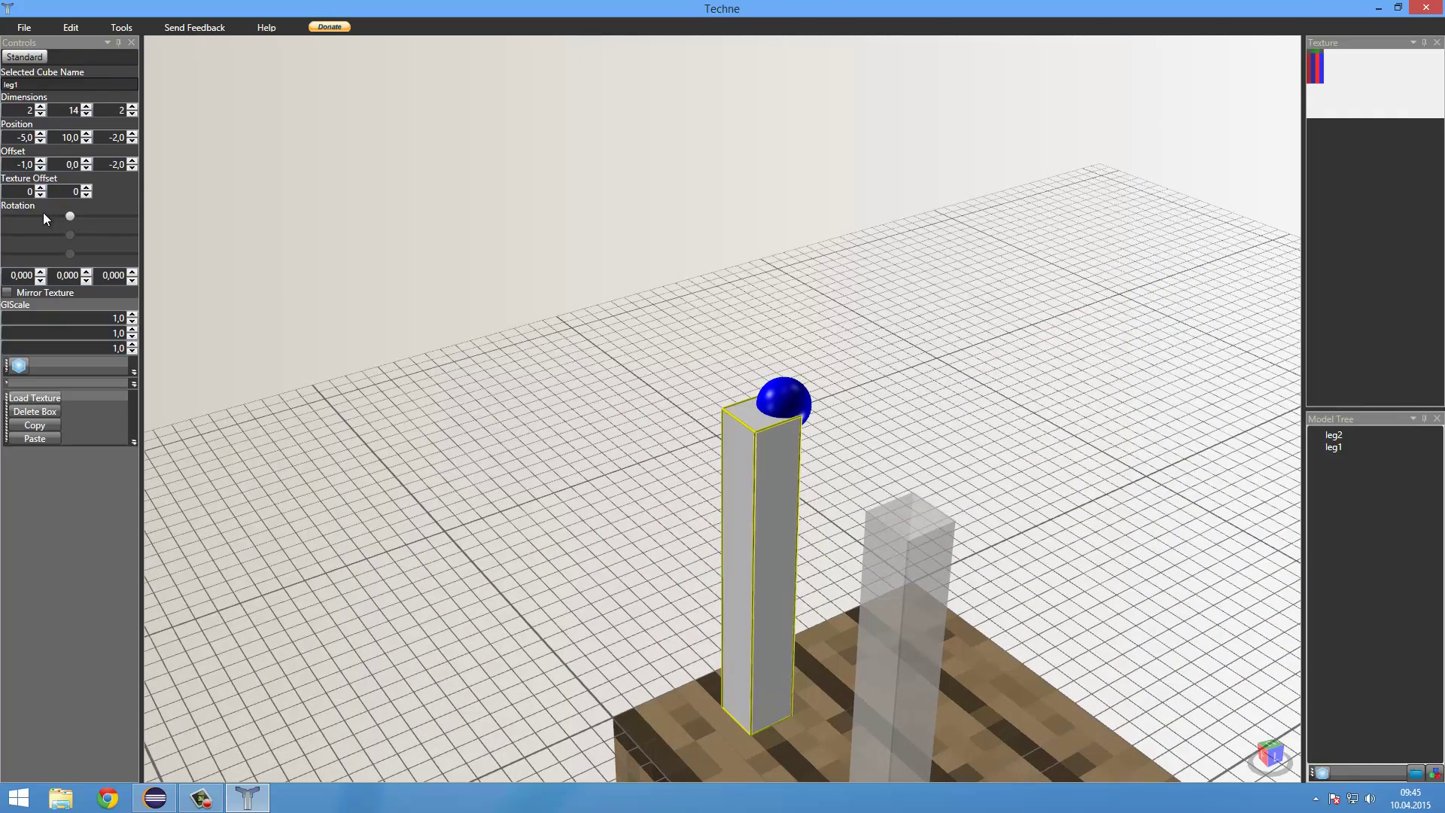
mouse_move(43, 216)
mouse_down()
mouse_move(81, 219)
mouse_move(65, 217)
mouse_up()
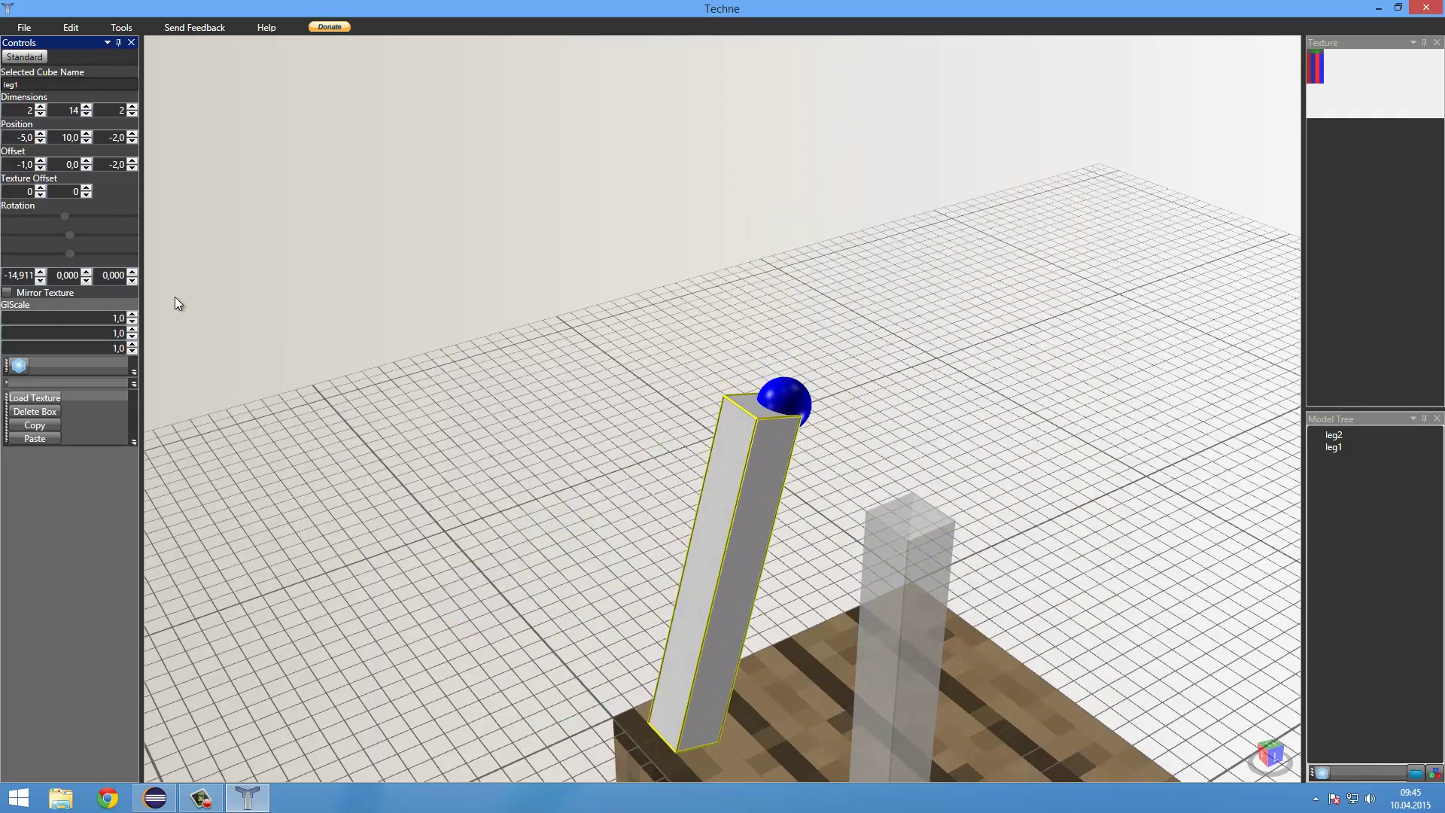
double_click(30, 275)
key(Return)
Step: Set leg1's Z position to 1 and raise its X position by 1, keeping its depth at 2
right_drag(663, 515, 721, 525)
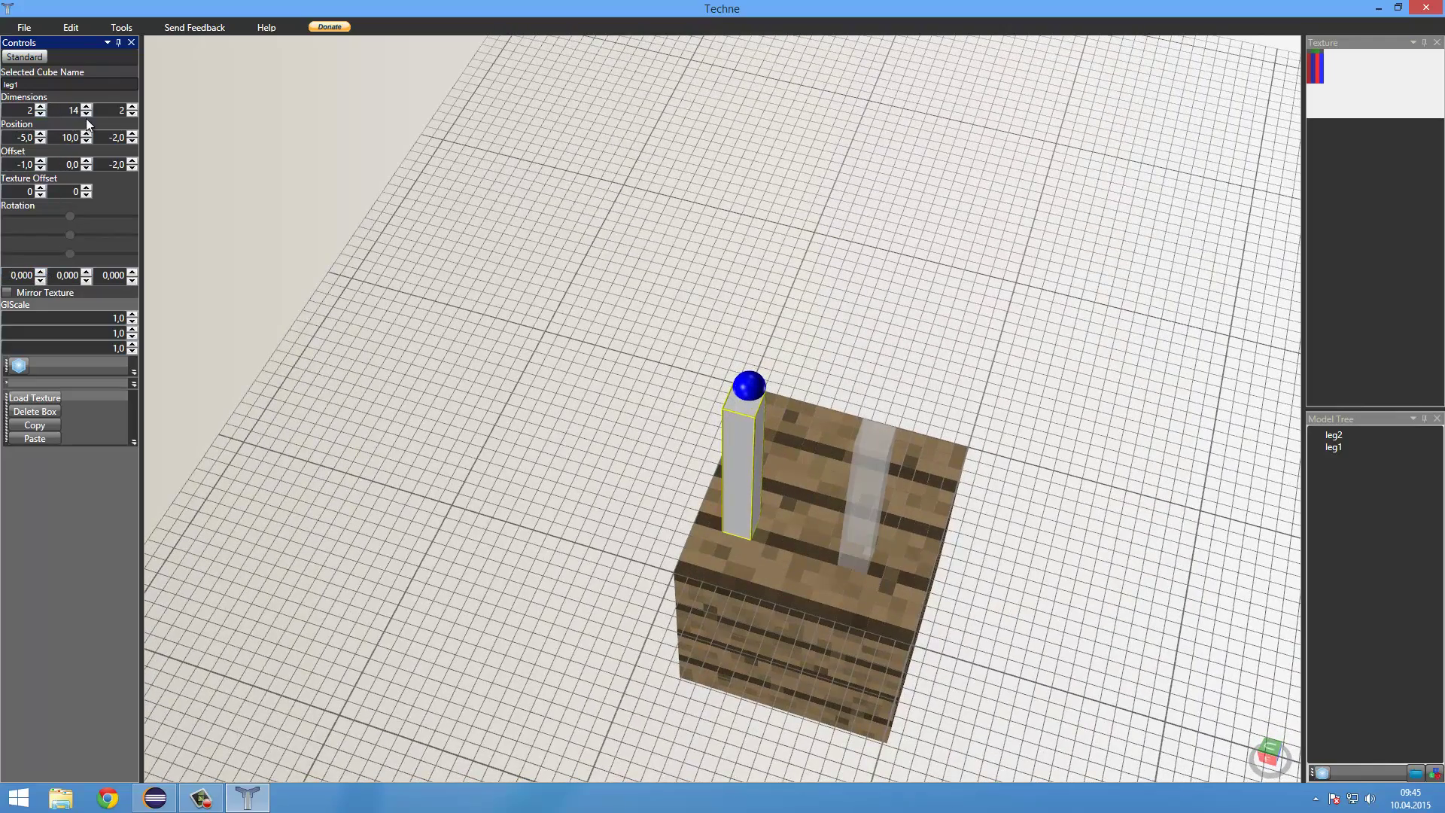
click(133, 114)
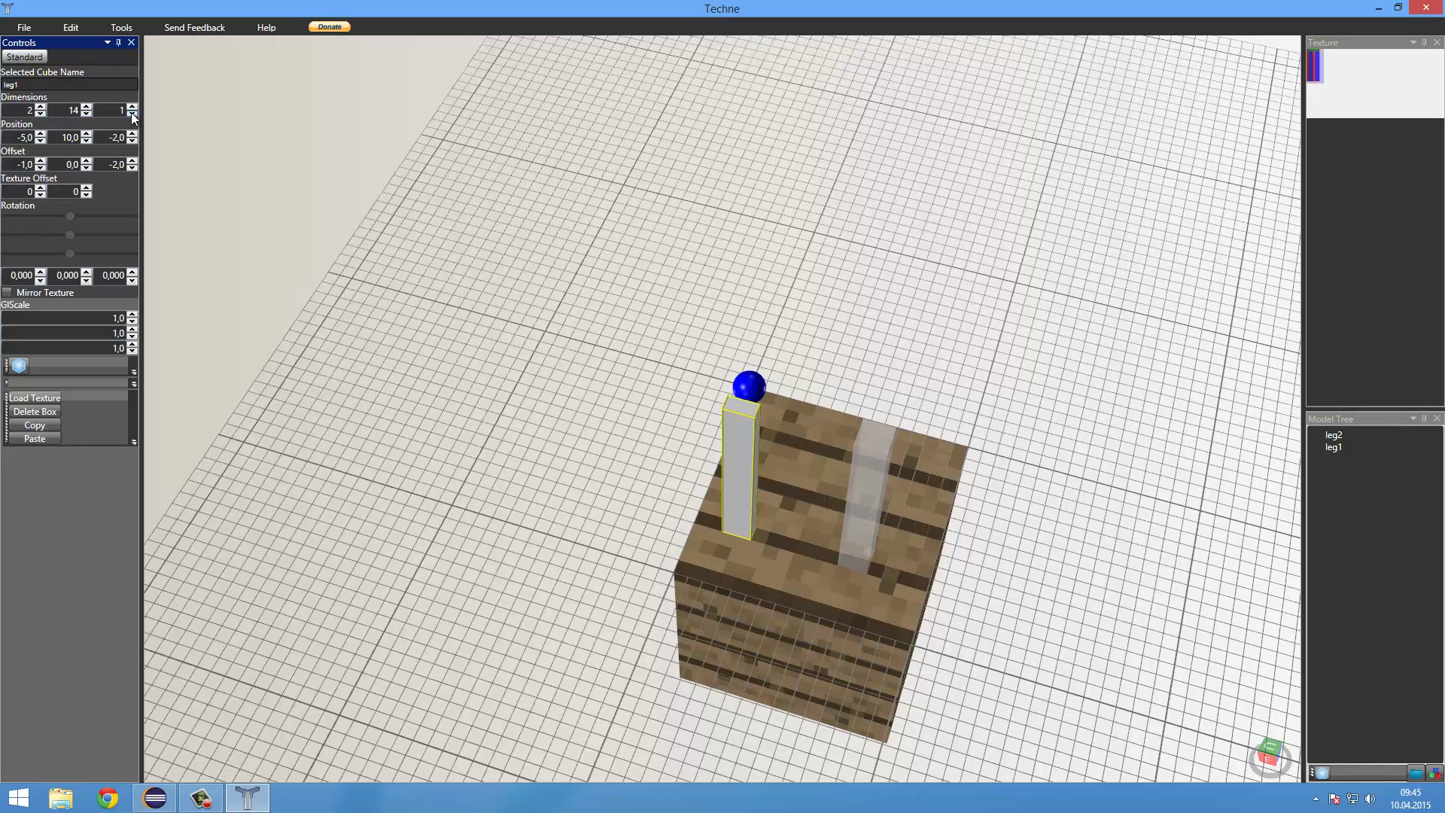
click(132, 107)
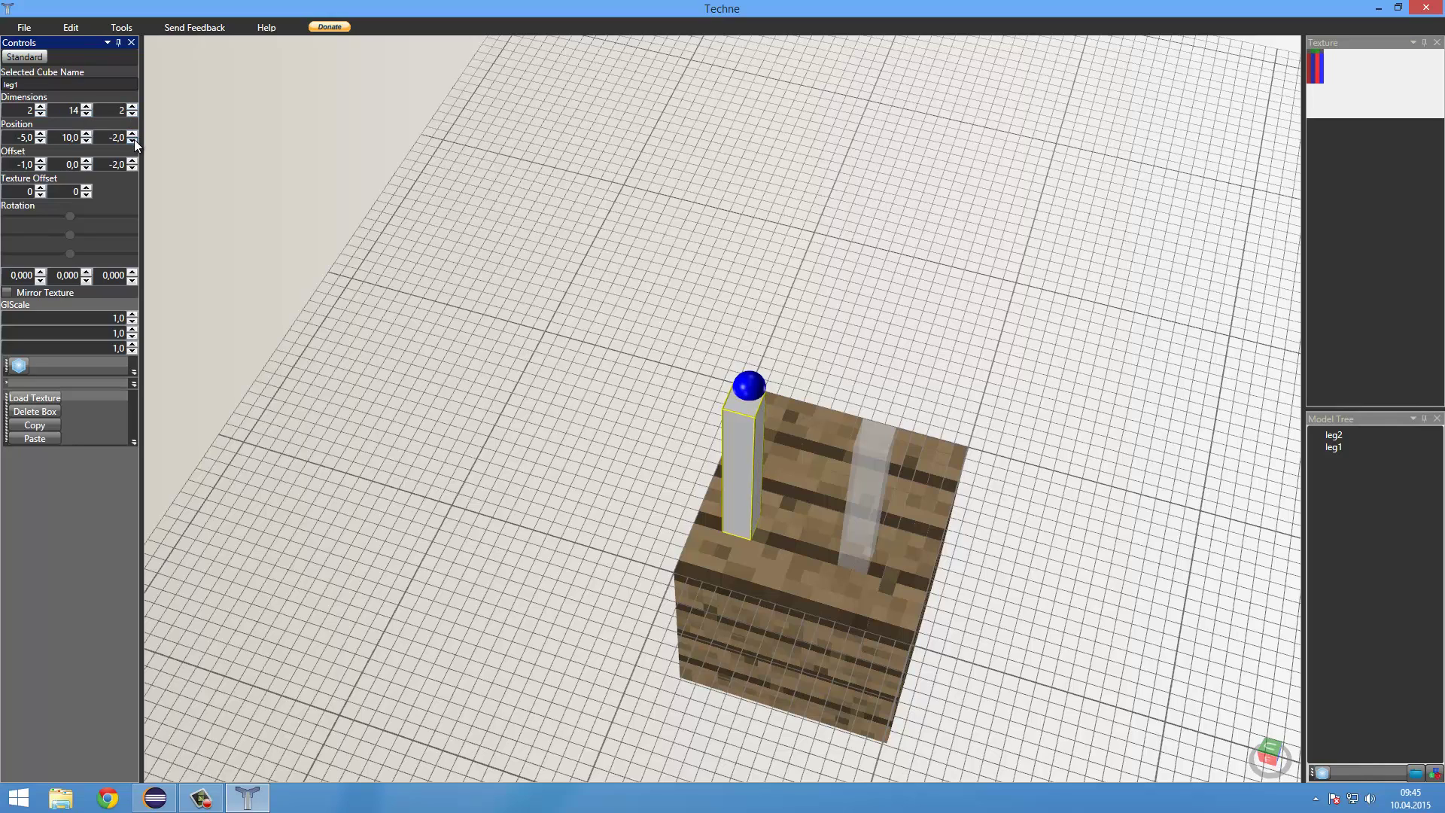
click(133, 141)
click(133, 134)
click(133, 134)
click(133, 134)
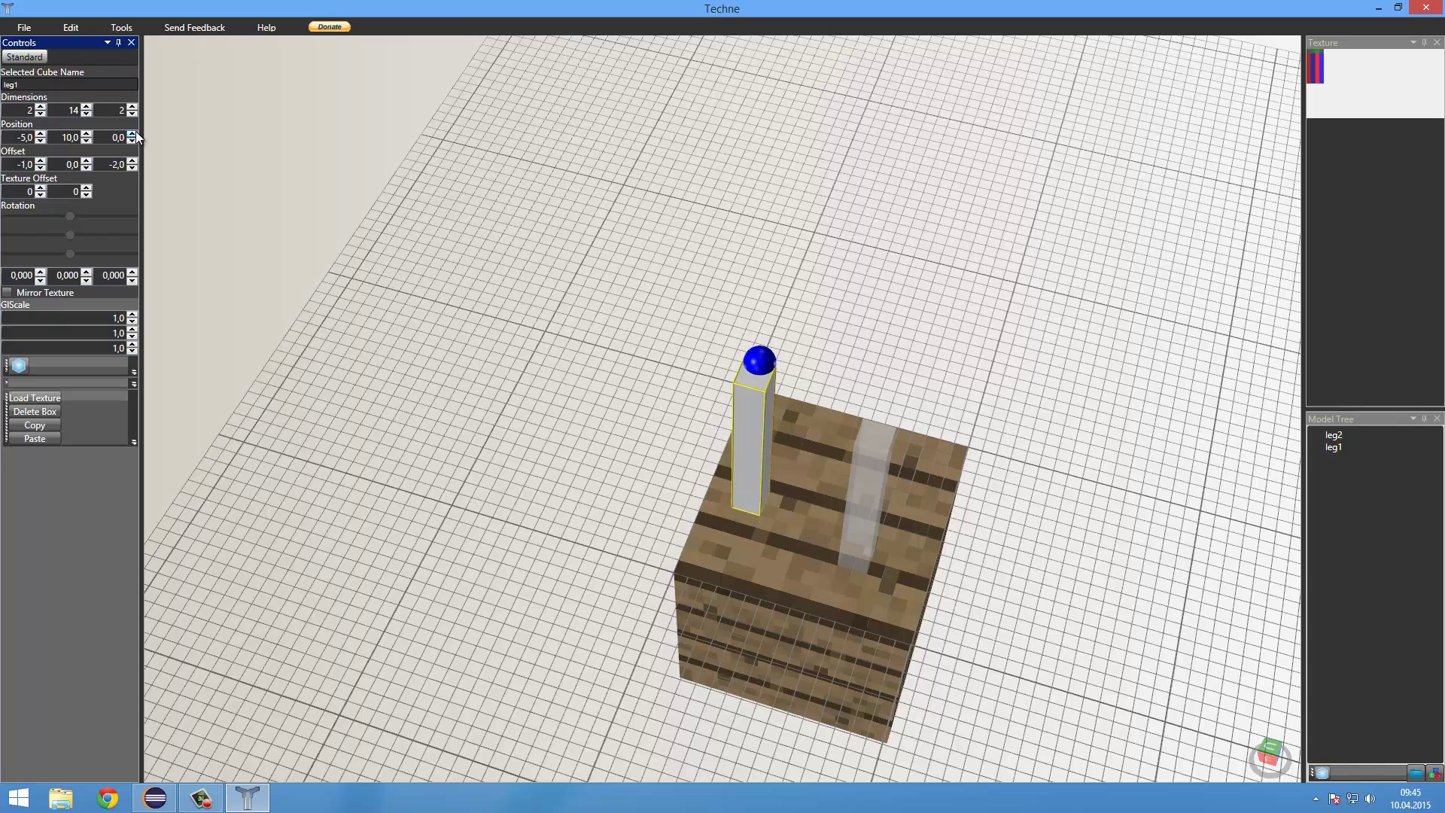
click(133, 134)
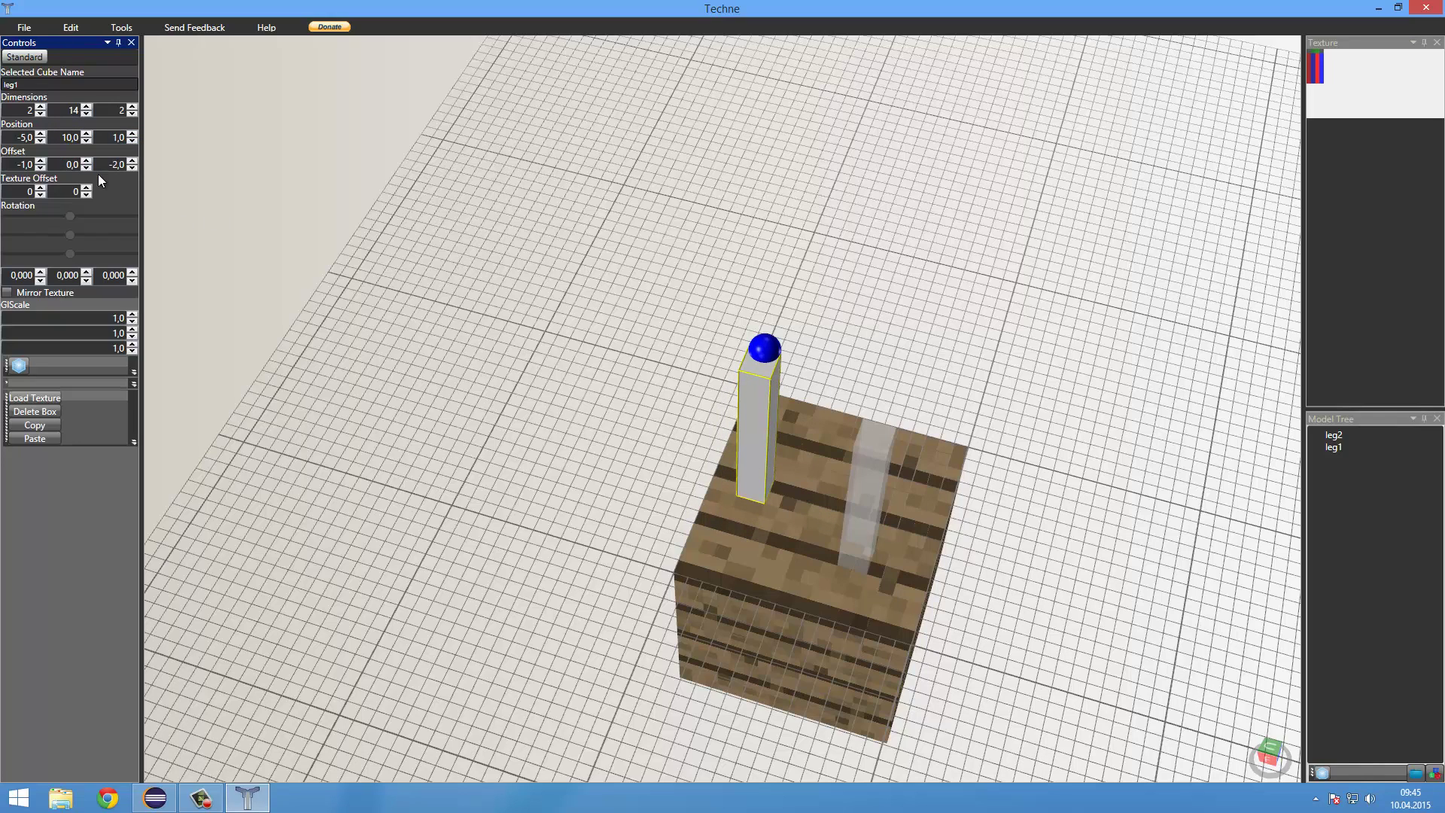
click(41, 134)
Step: Set leg2's Z position to 1 and deselect it to view both legs
click(862, 533)
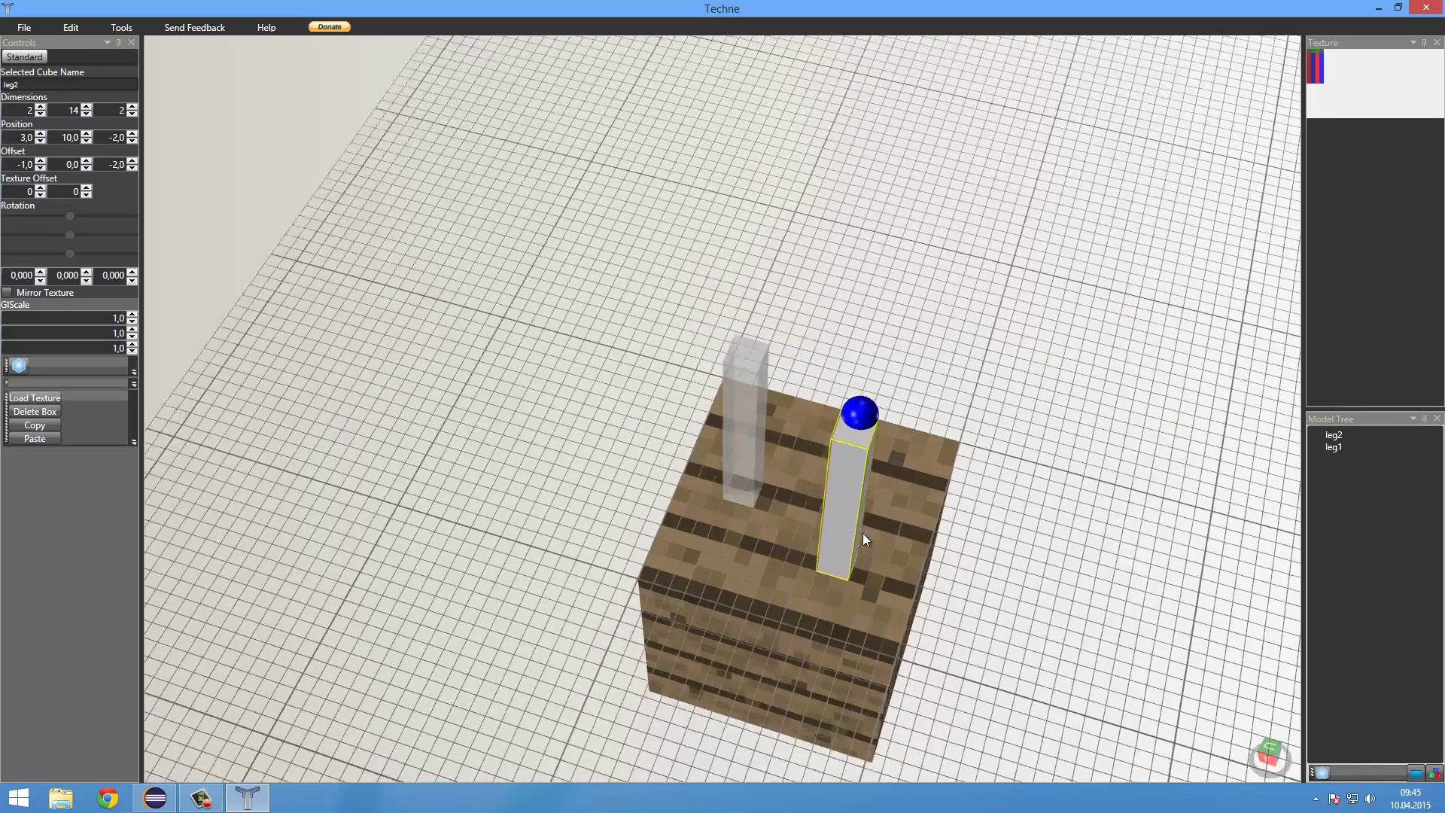
scroll(862, 533, up, 3)
click(133, 141)
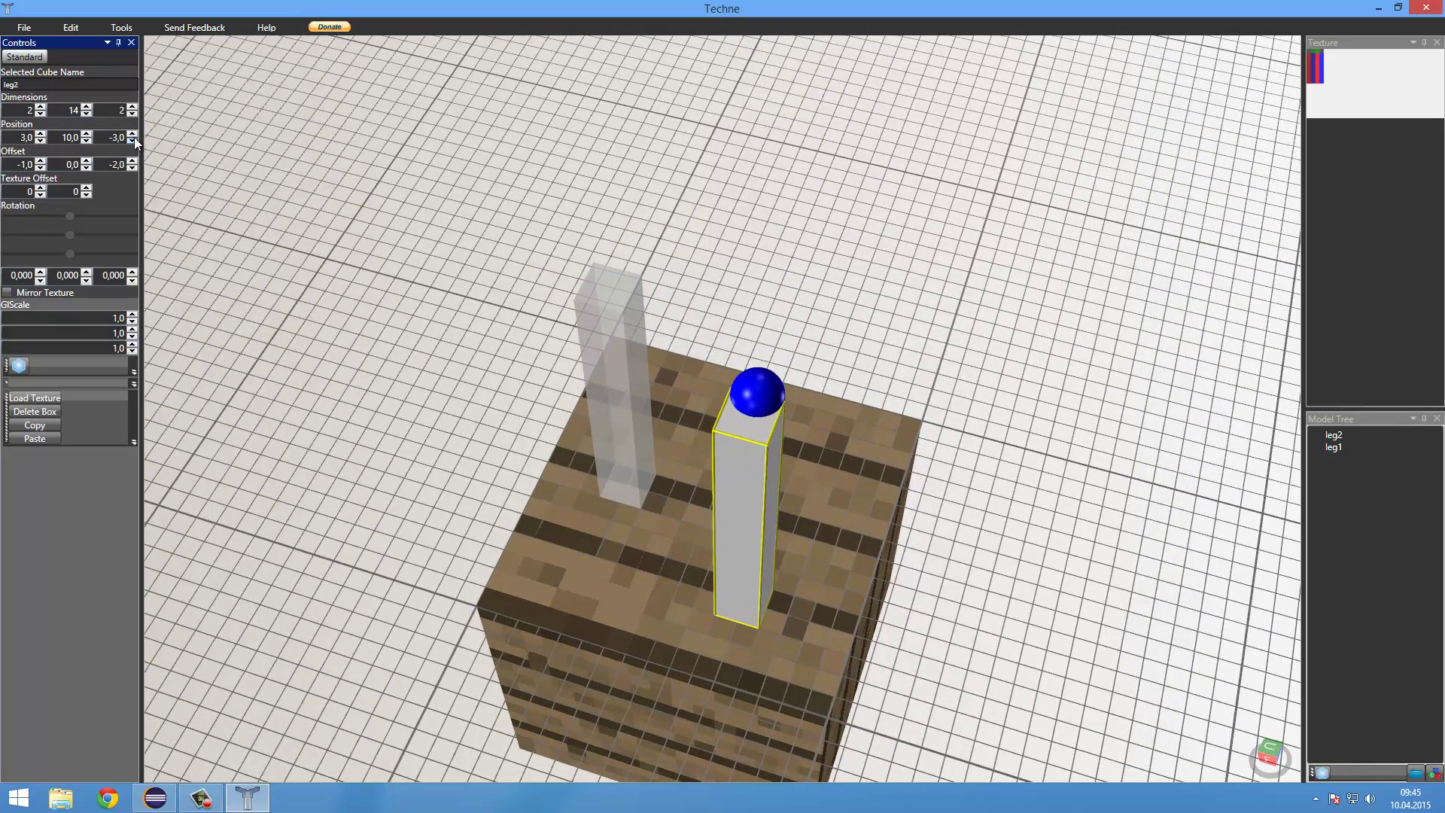
click(133, 134)
click(133, 134)
click(133, 134)
click(133, 134)
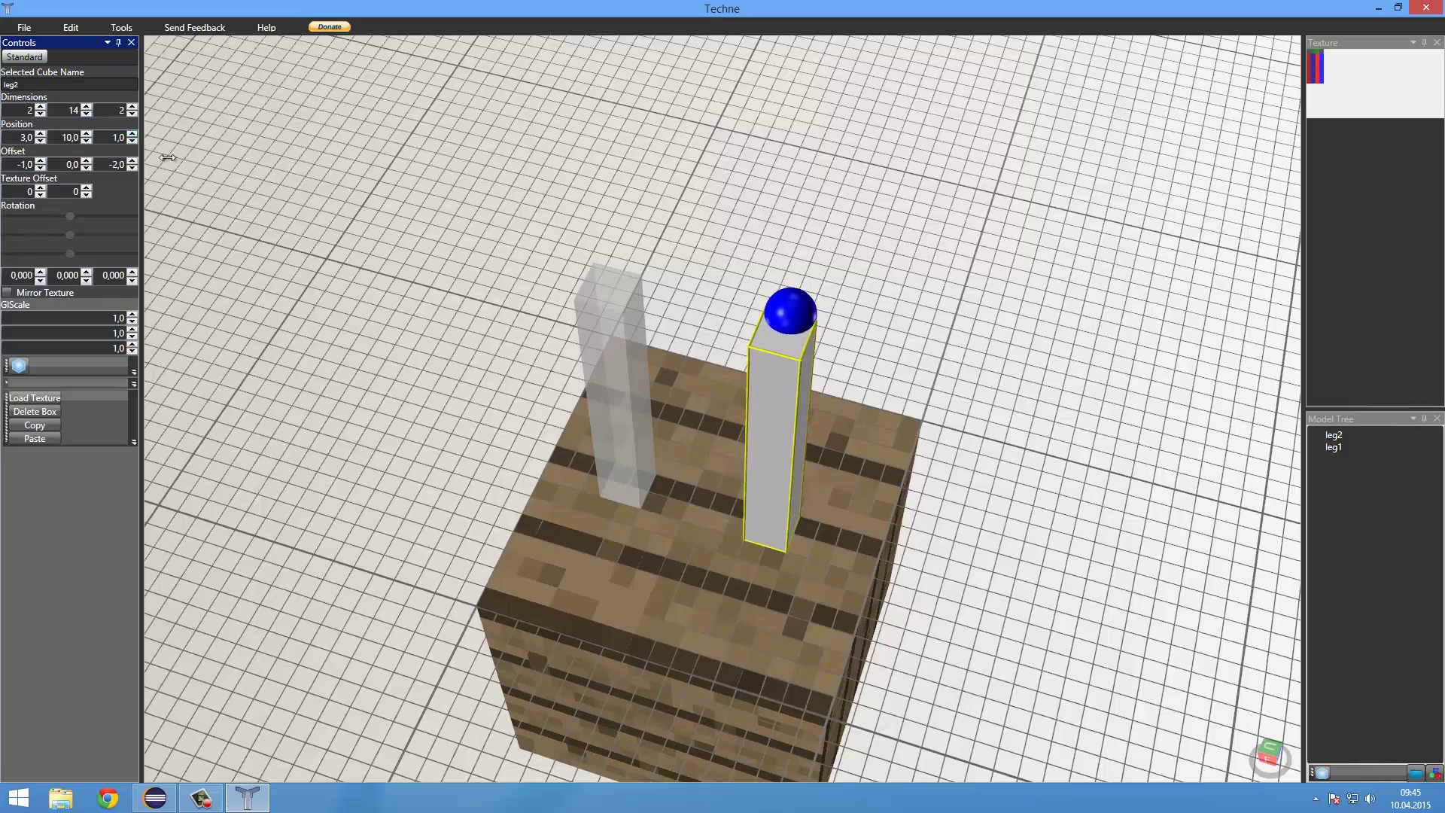
right_drag(852, 472, 947, 462)
click(965, 472)
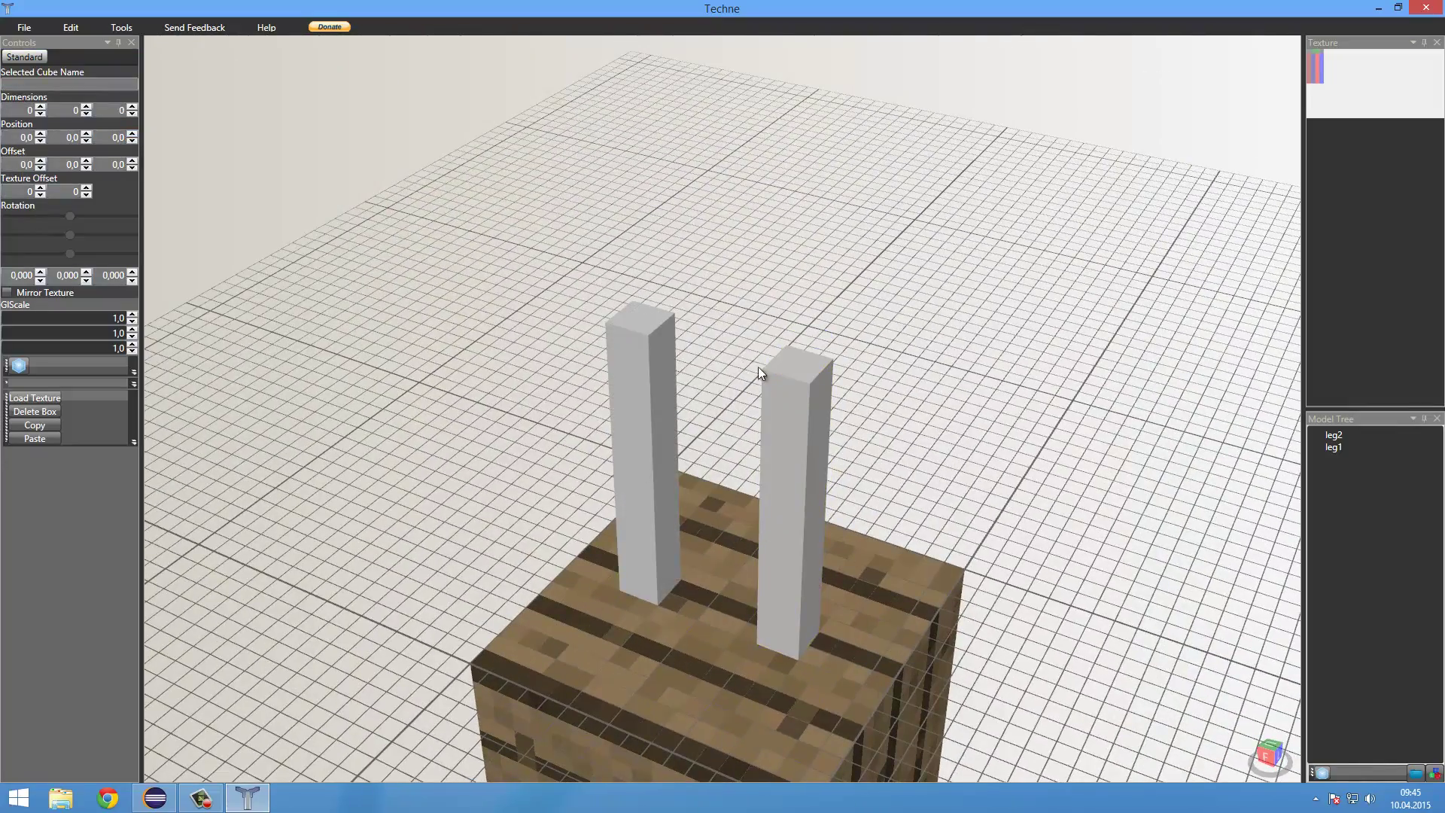
Step: Add a new cube above the legs and set its width to 9
right_drag(757, 372, 382, 400)
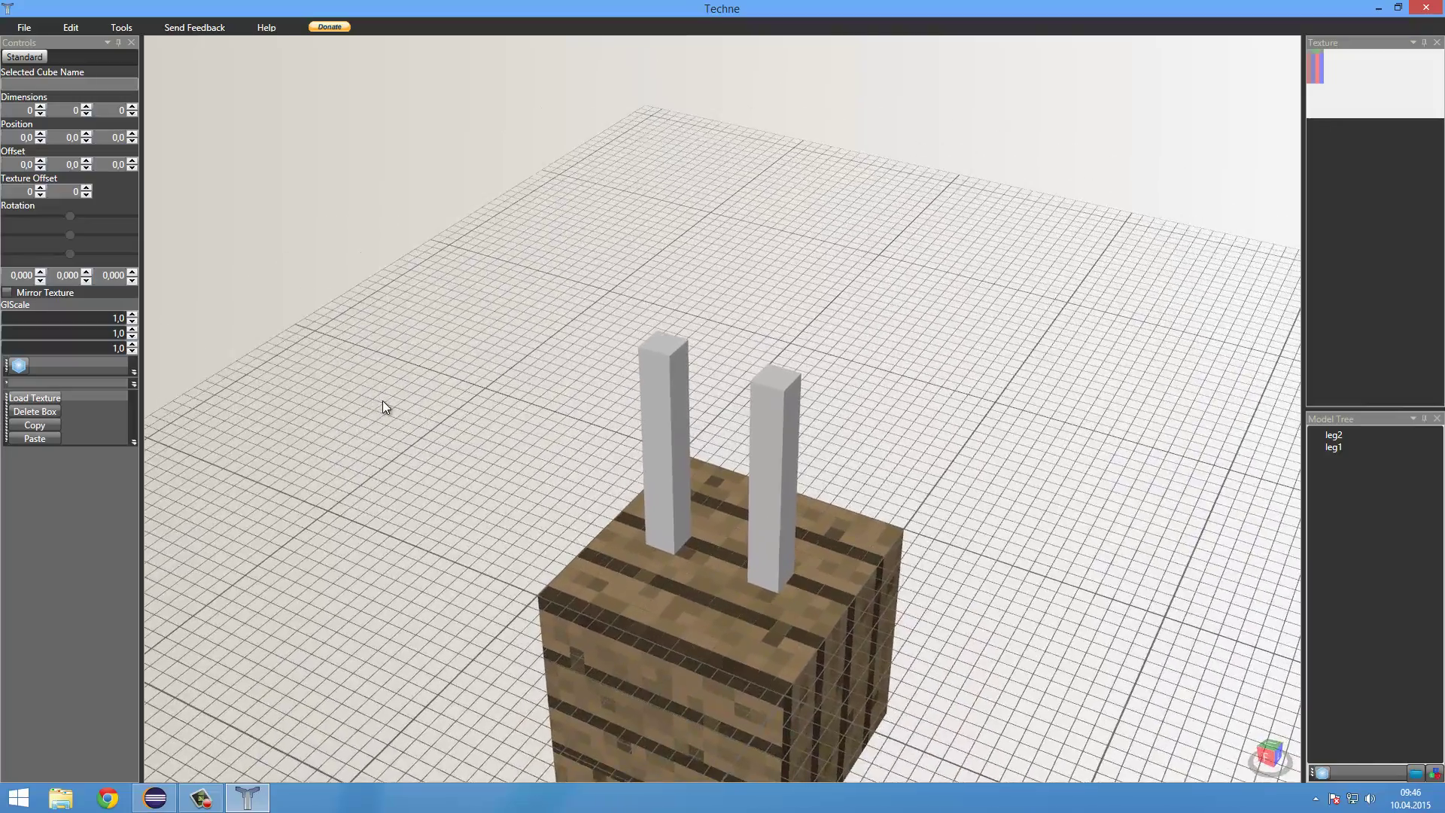
click(19, 365)
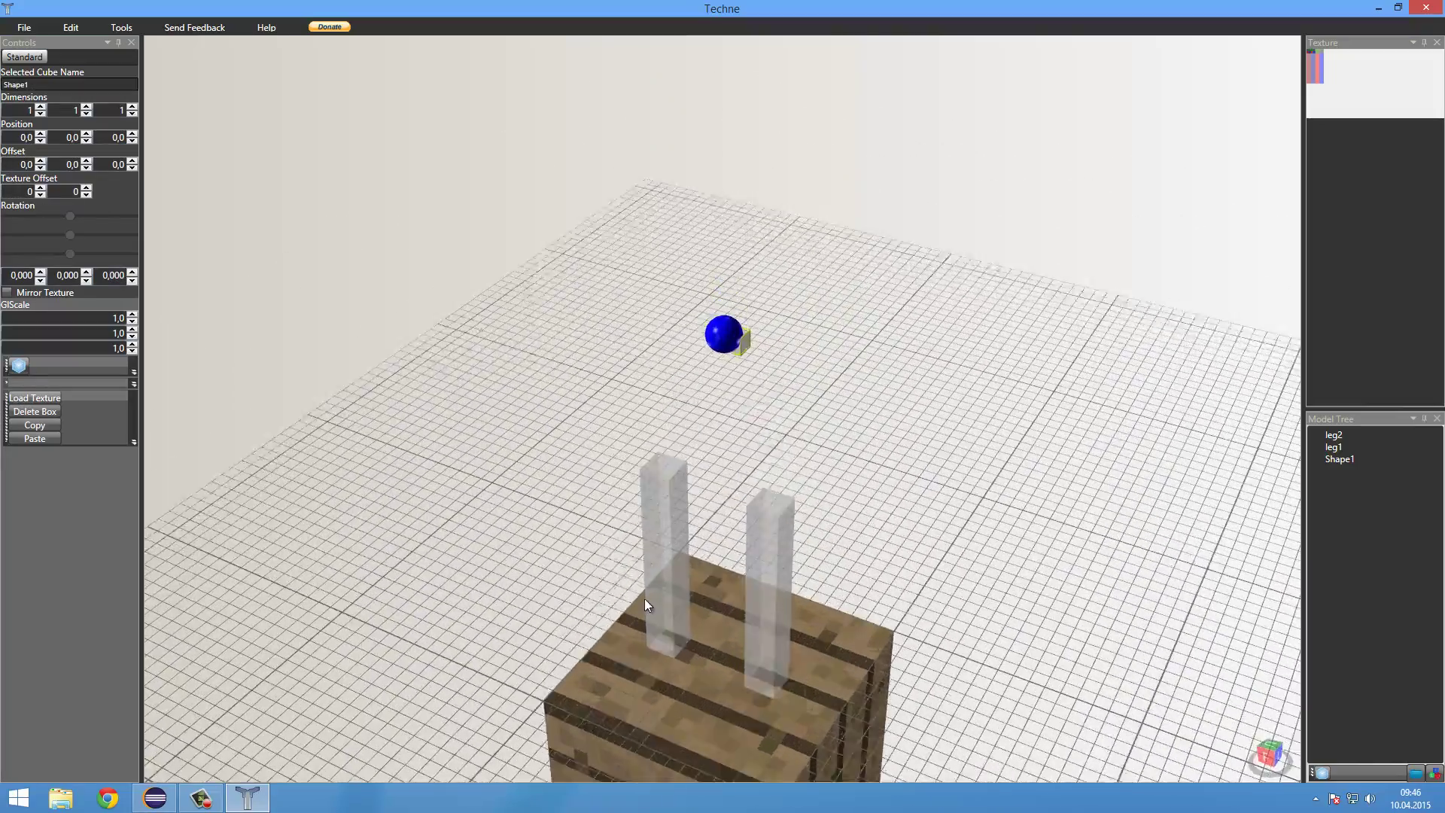
scroll(680, 435, up, 2)
click(42, 107)
click(43, 107)
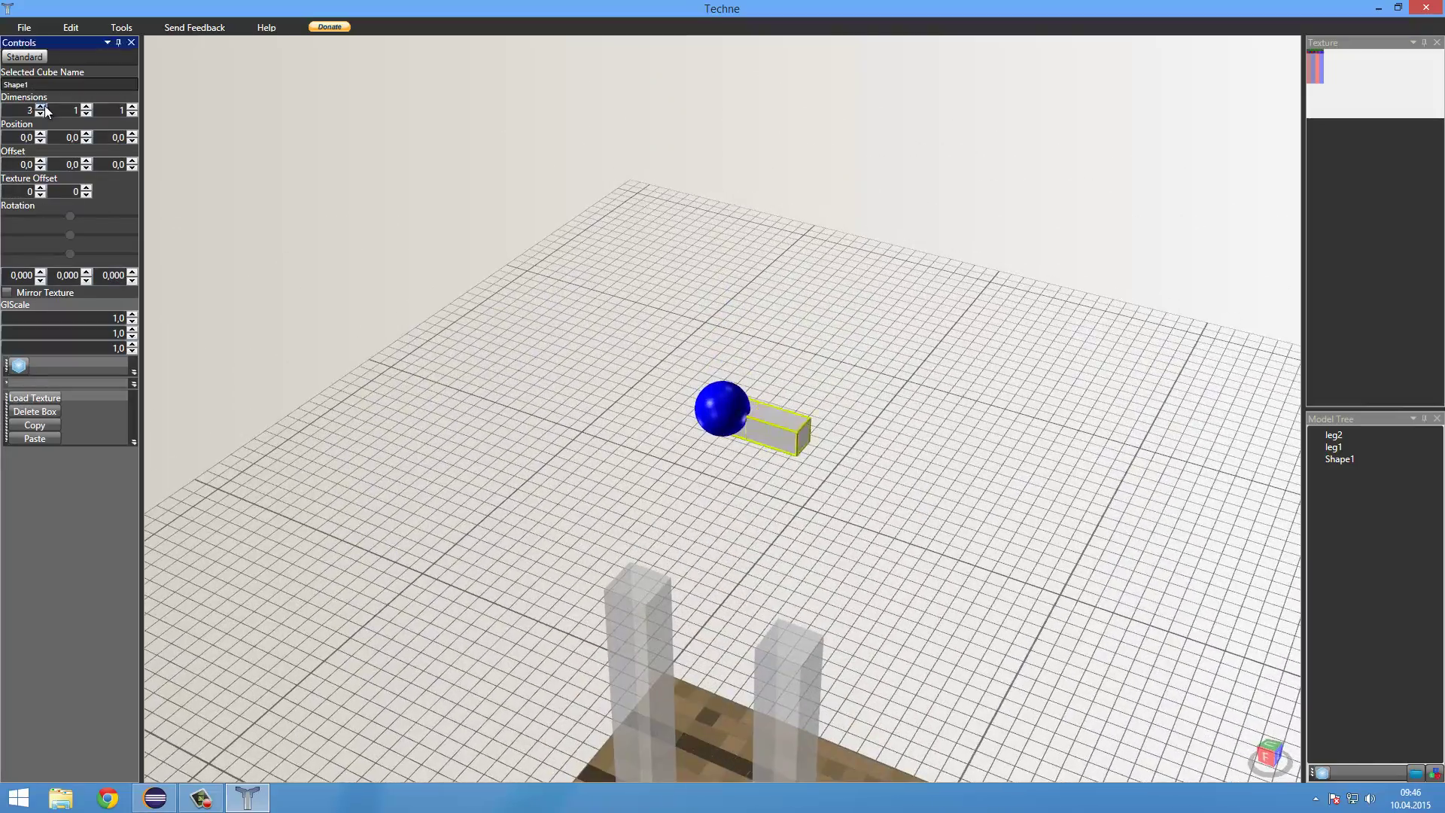
click(42, 107)
click(42, 106)
click(43, 107)
click(42, 106)
click(42, 107)
click(41, 107)
click(41, 107)
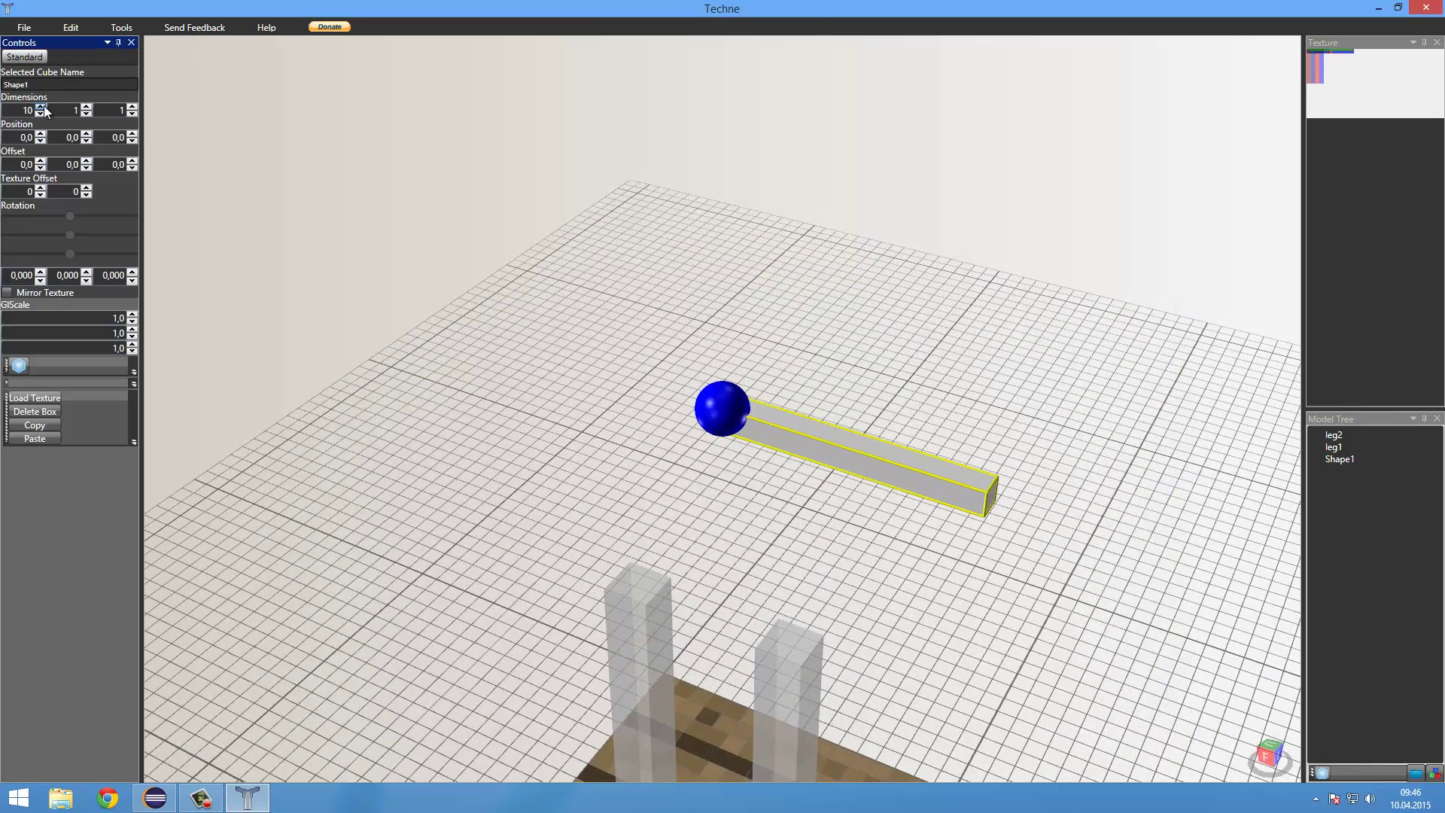
click(42, 113)
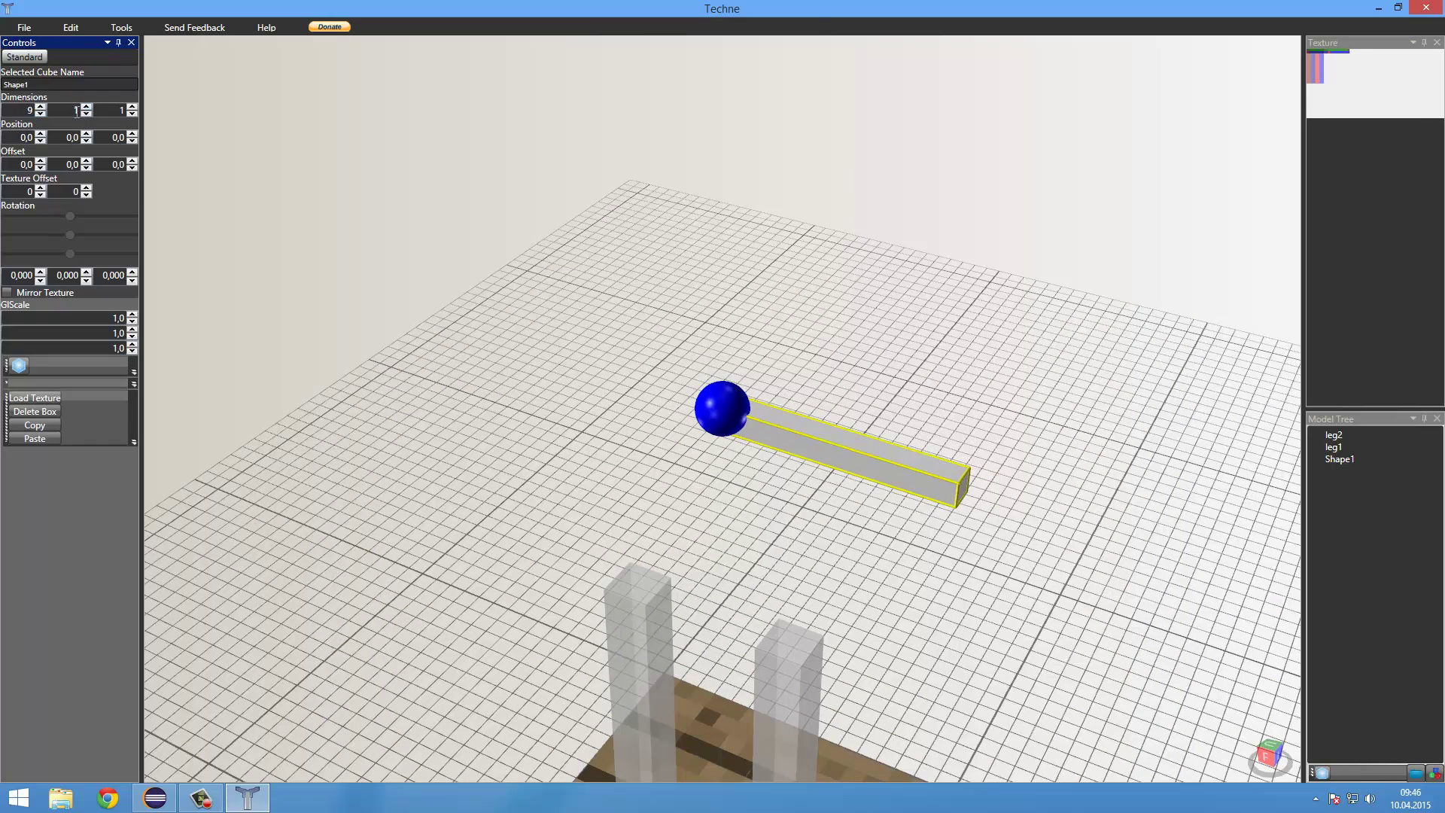
Step: Set the new cube's height to 8
click(87, 107)
click(86, 107)
click(86, 107)
click(87, 107)
click(87, 107)
click(87, 107)
click(86, 107)
Step: Set the new cube's depth to 8 and check its shape from another angle
click(132, 107)
click(133, 106)
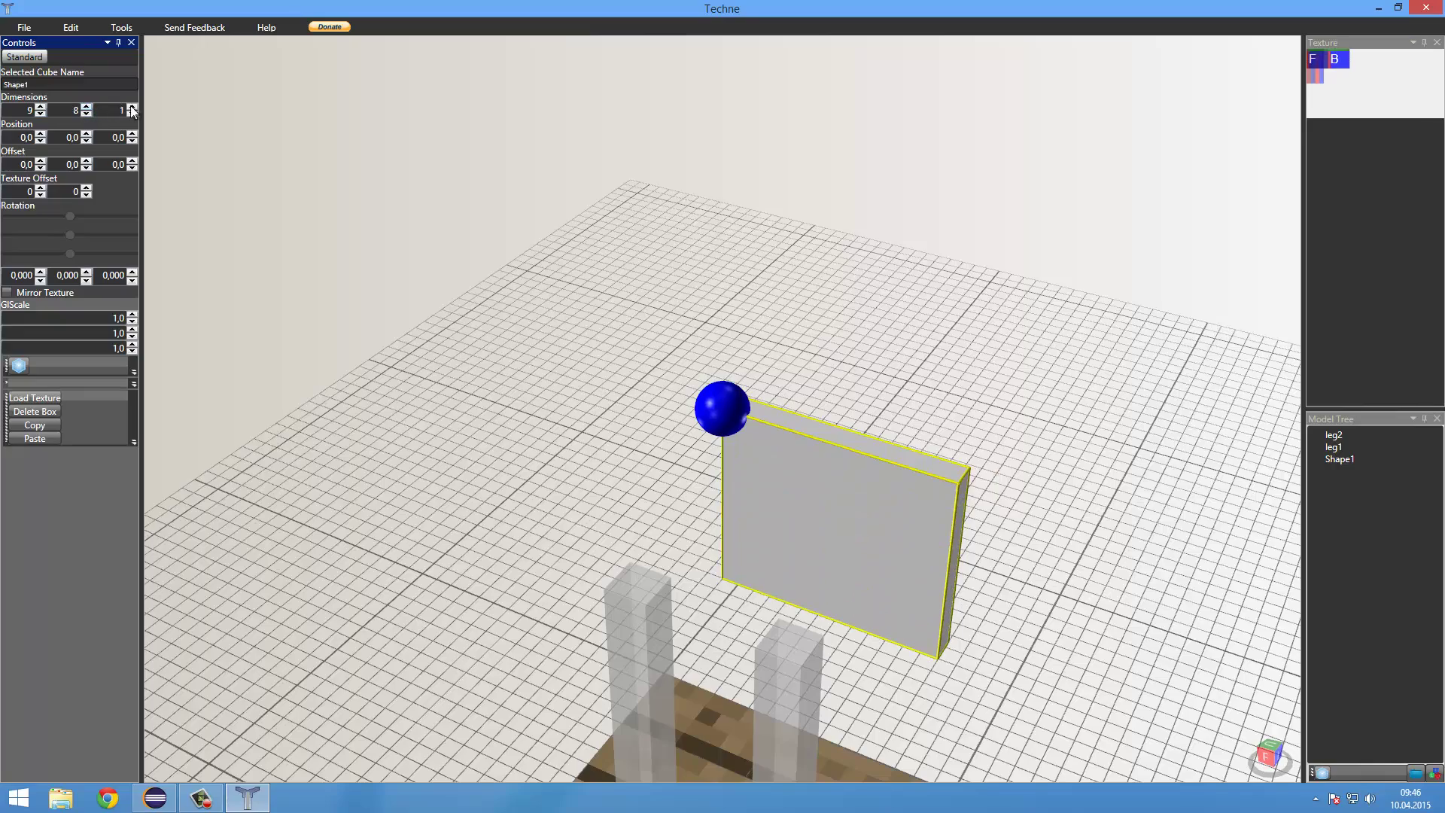
click(133, 107)
click(133, 107)
click(133, 107)
click(132, 107)
click(132, 107)
right_drag(664, 336, 633, 338)
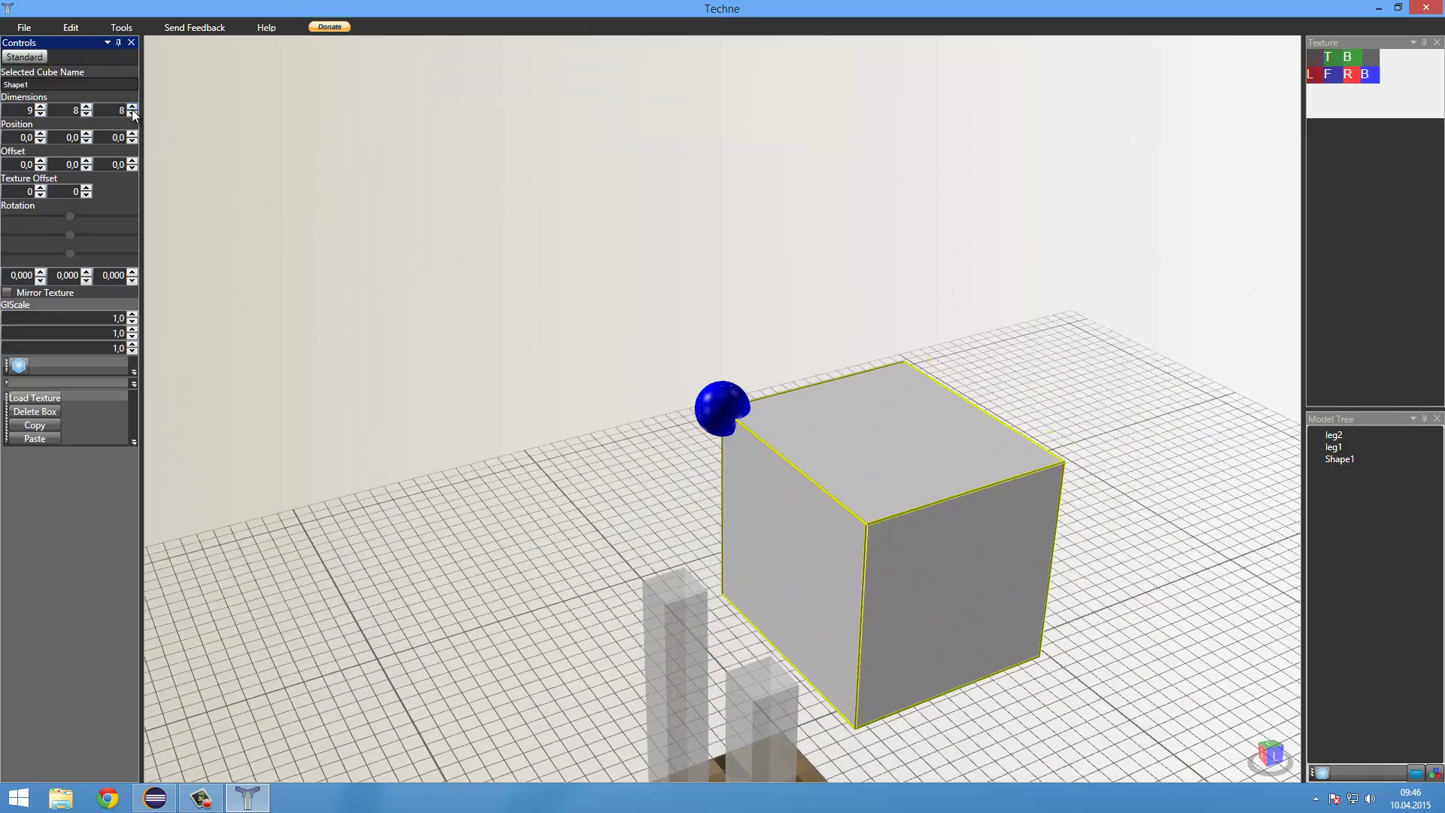
Step: Increase the cube's depth to 11 and its height to 12
click(132, 107)
click(133, 107)
click(132, 108)
click(86, 107)
click(87, 107)
click(86, 107)
click(86, 107)
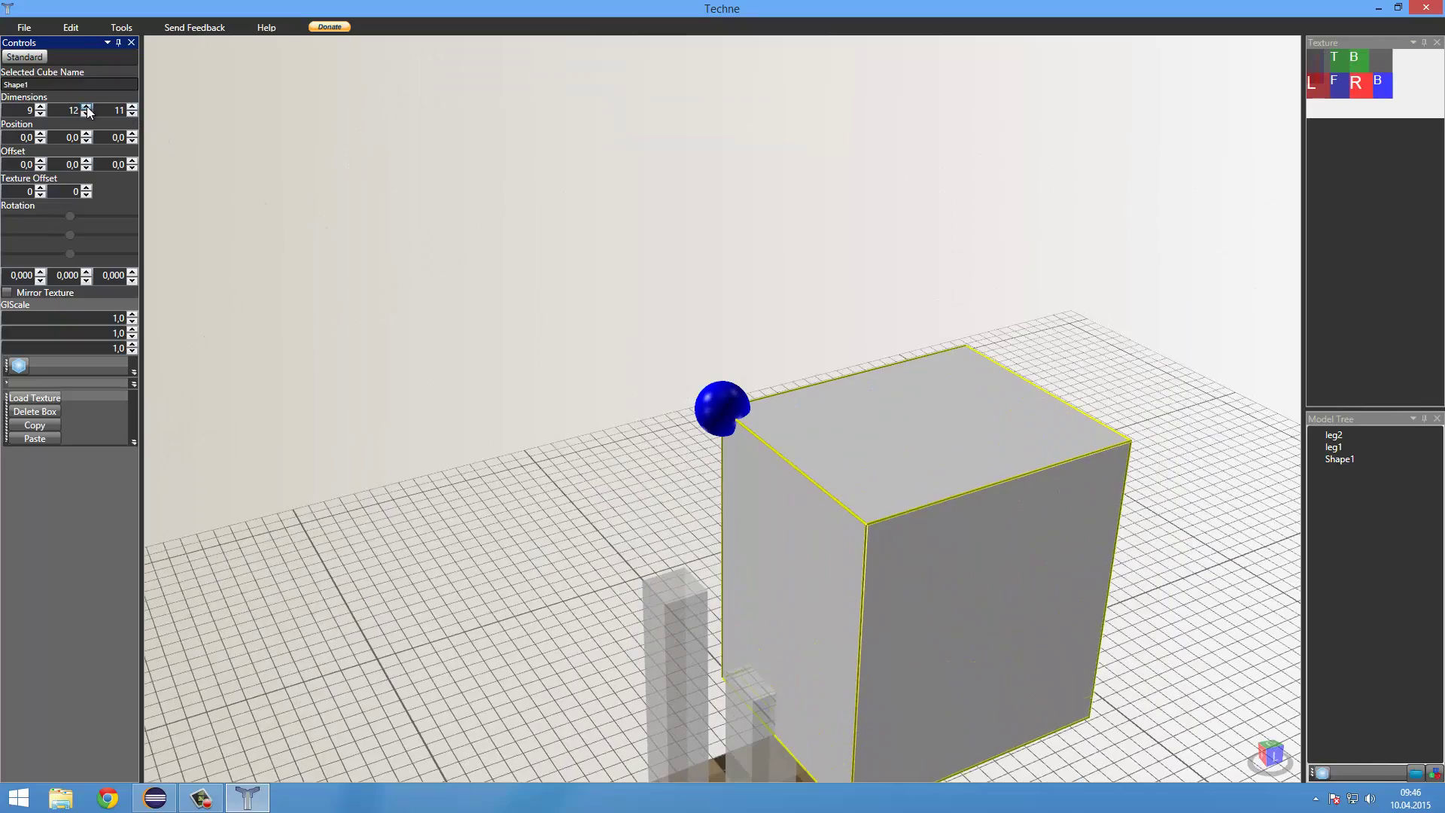
right_drag(617, 421, 580, 411)
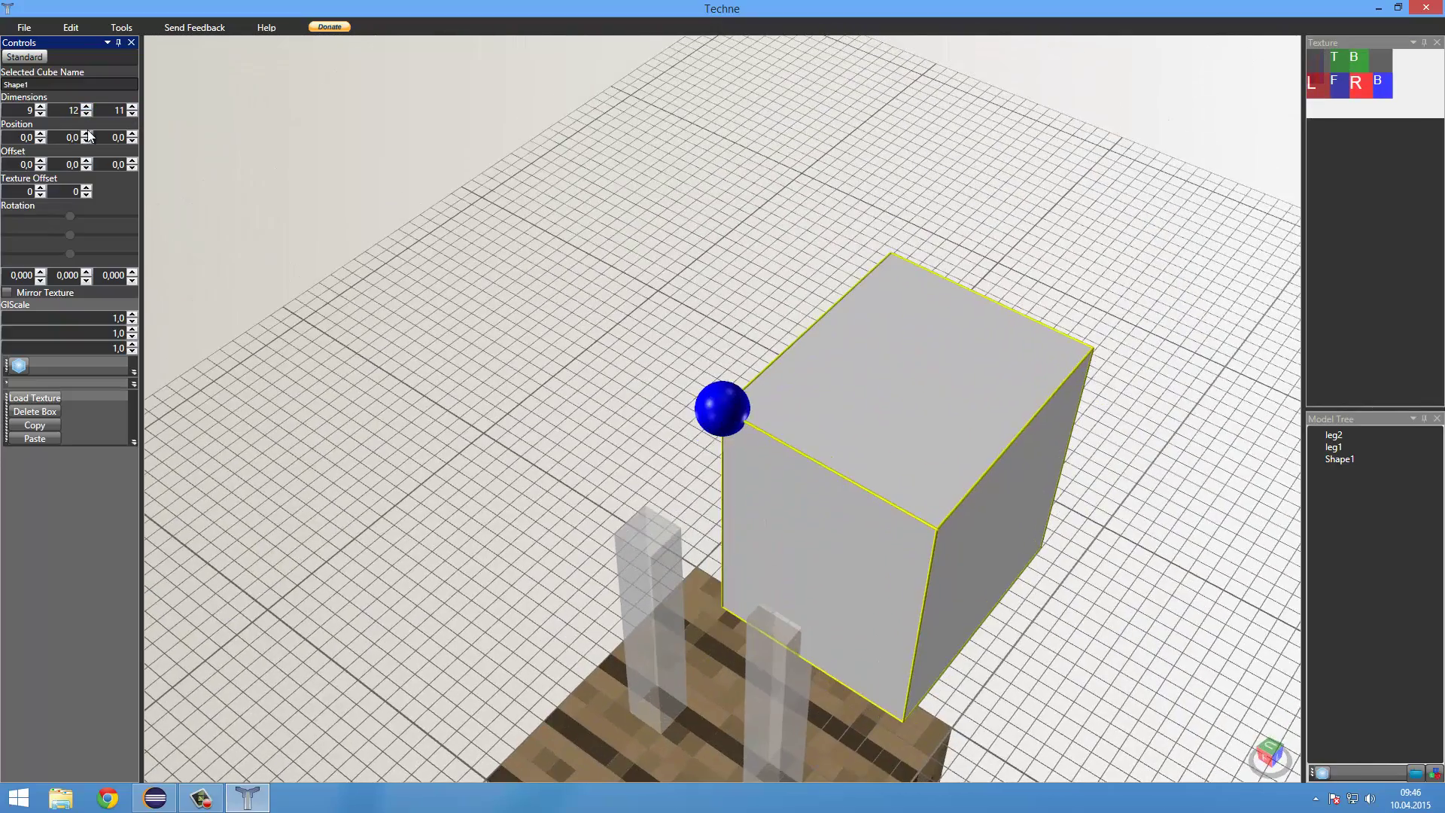
Step: Shift the large cube over the legs by setting its X position to -4
click(40, 134)
click(40, 140)
click(40, 141)
click(40, 141)
click(39, 141)
click(40, 141)
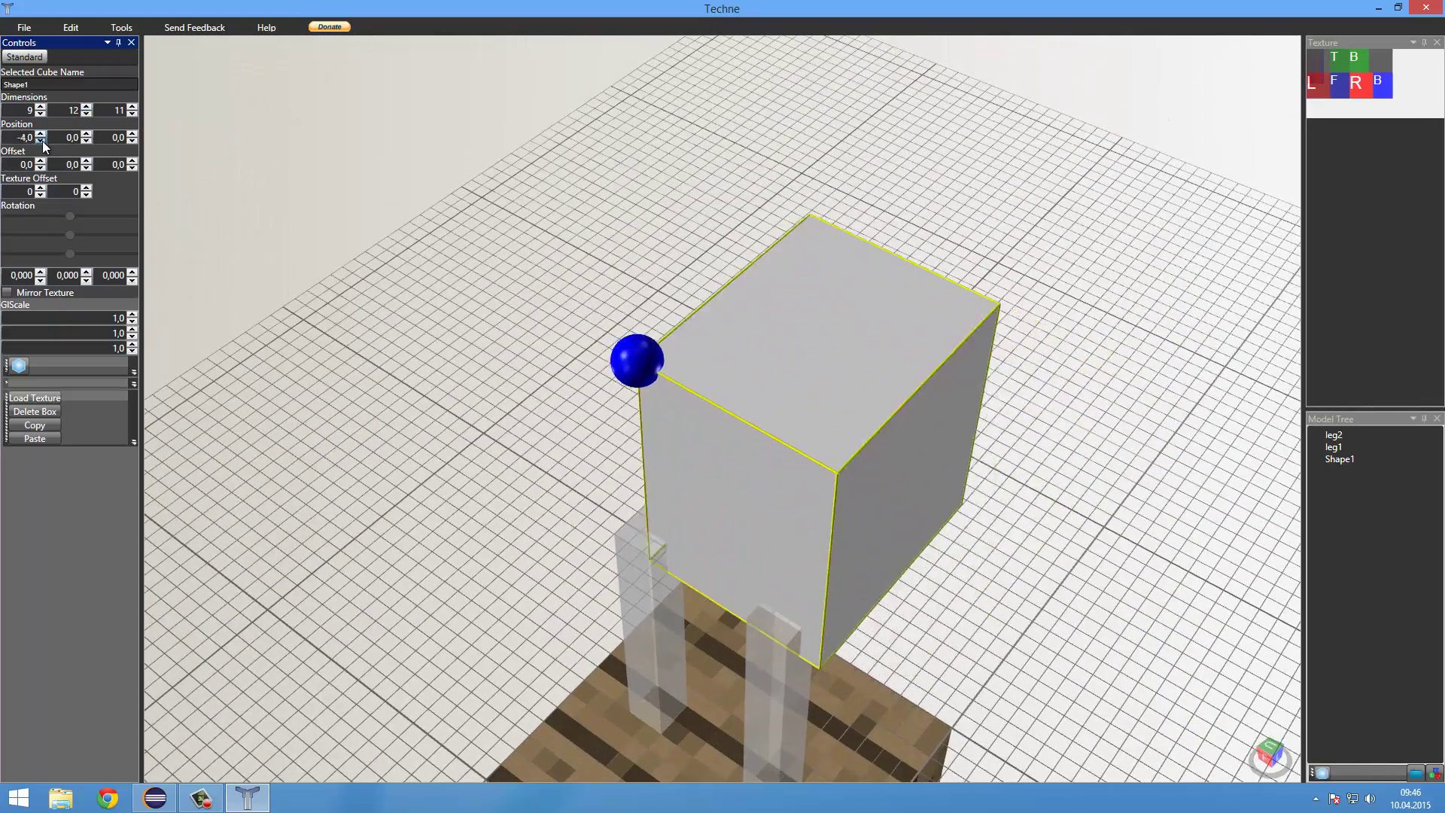
right_drag(376, 271, 339, 268)
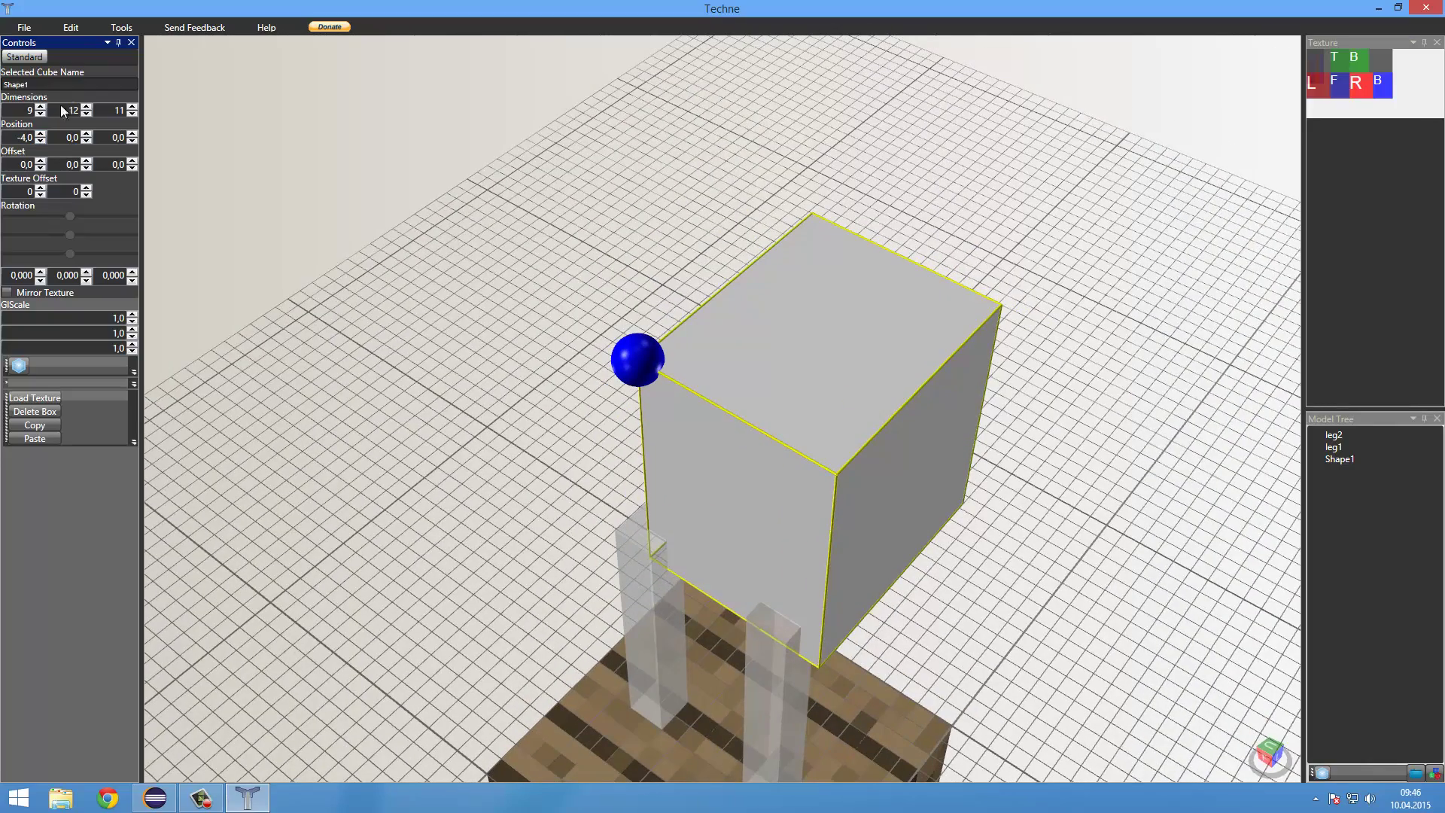
Step: Widen the large cube to 12, keeping its height at 12
click(87, 107)
click(86, 114)
click(40, 107)
click(40, 107)
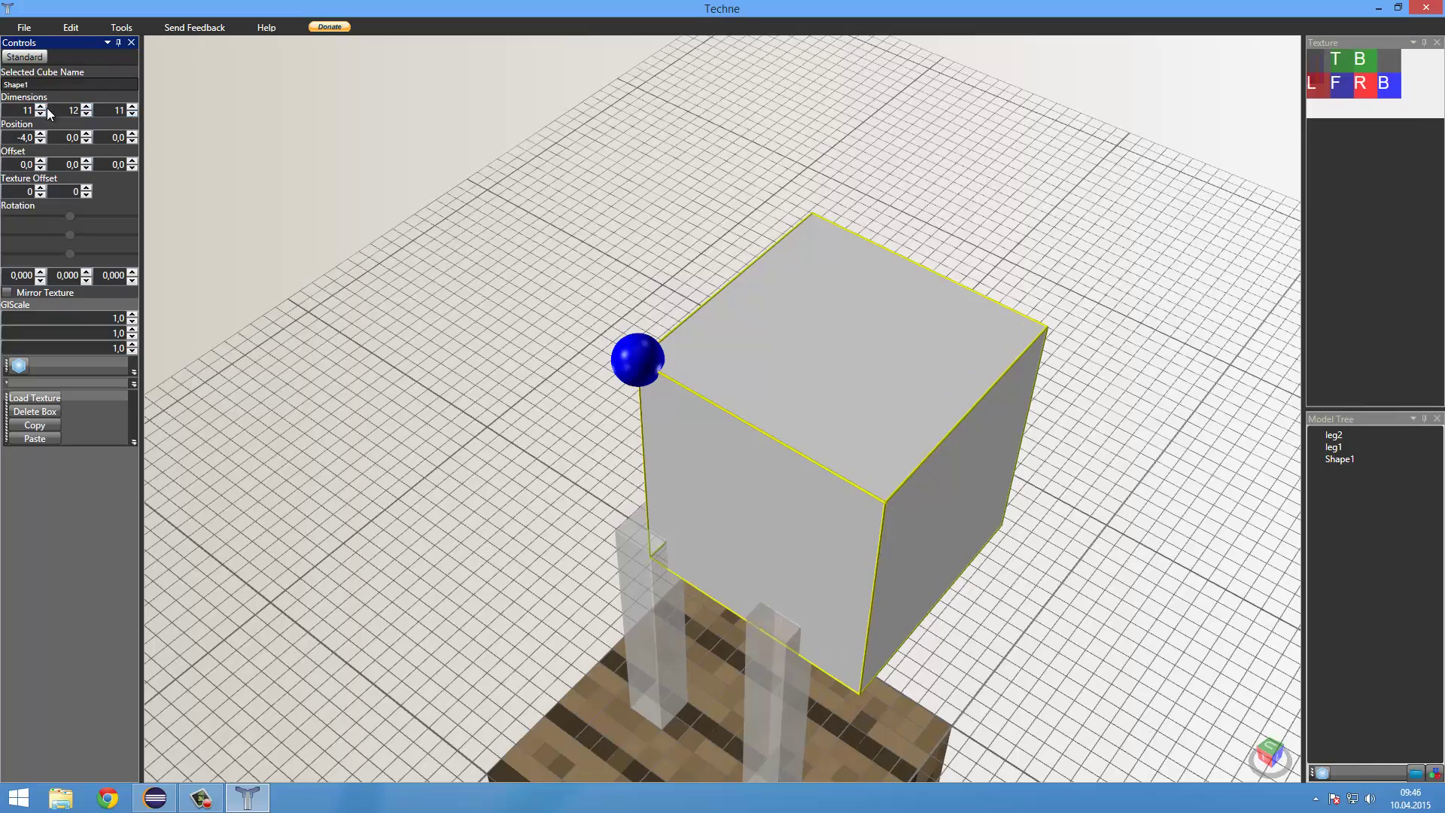
click(40, 107)
right_drag(411, 272, 142, 152)
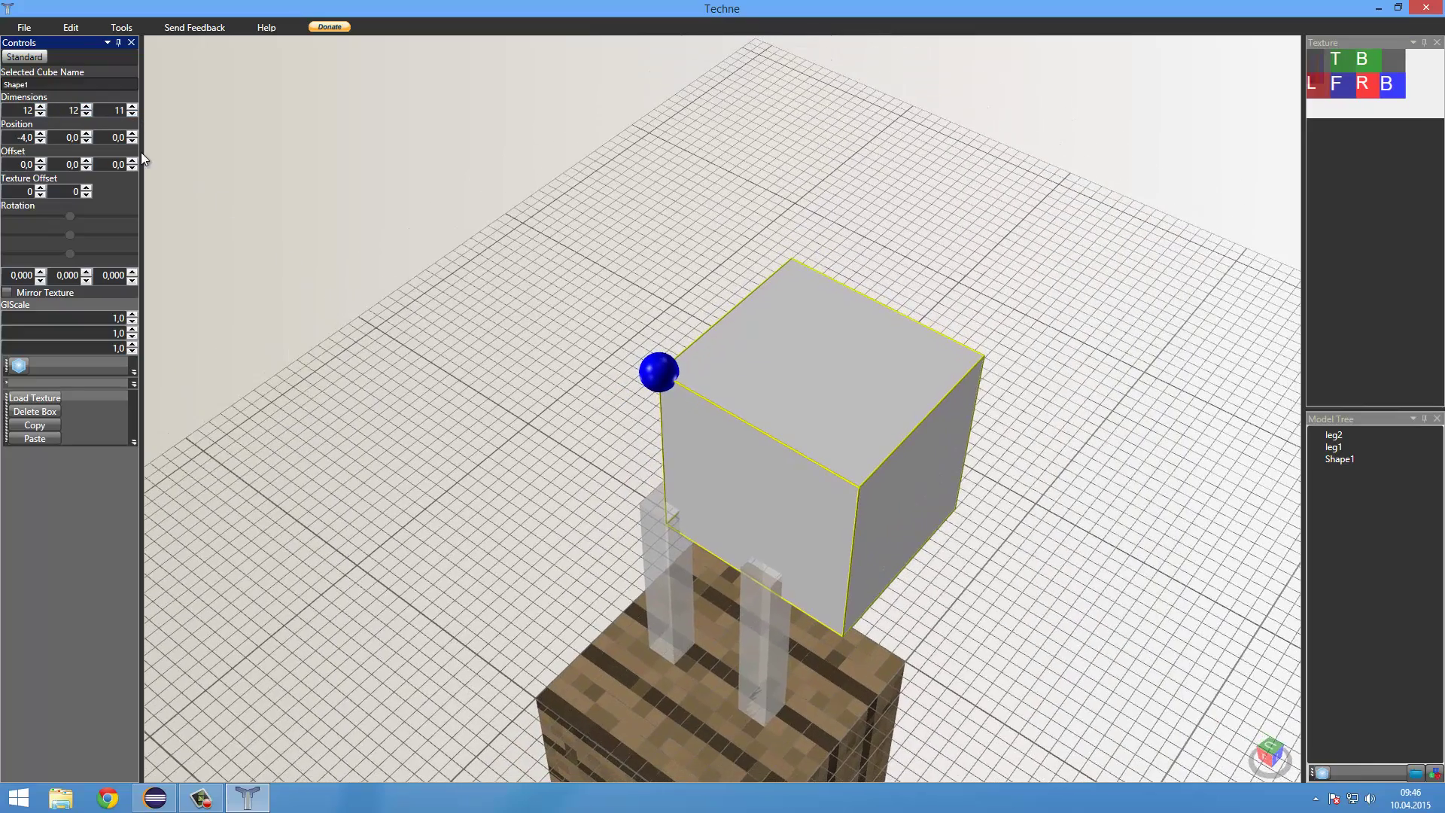
Step: Set the large cube's X position to -5
click(40, 134)
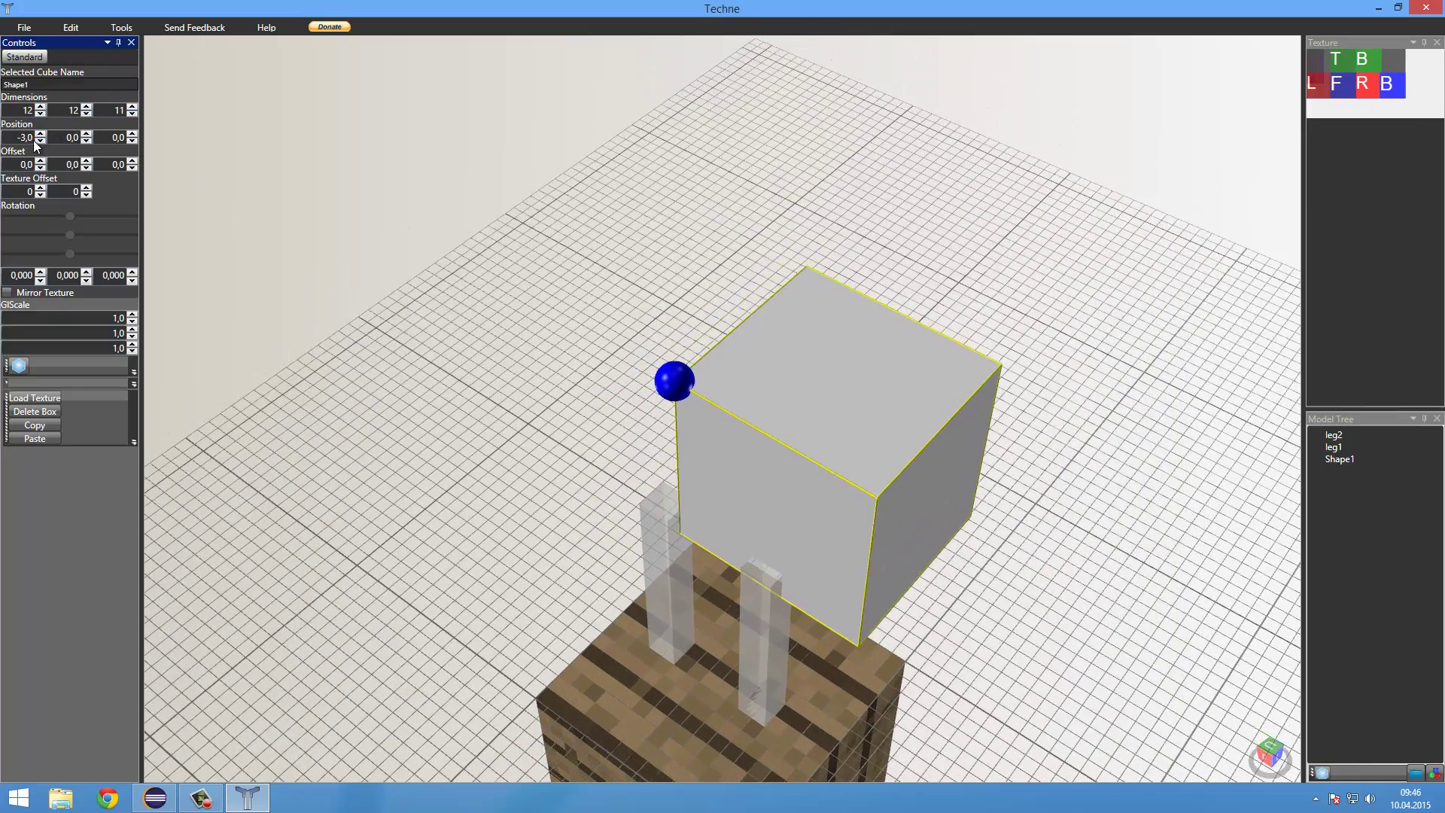
click(40, 140)
click(40, 140)
right_drag(284, 235, 165, 174)
Step: Set the large cube's Z position to -6
click(133, 139)
click(132, 140)
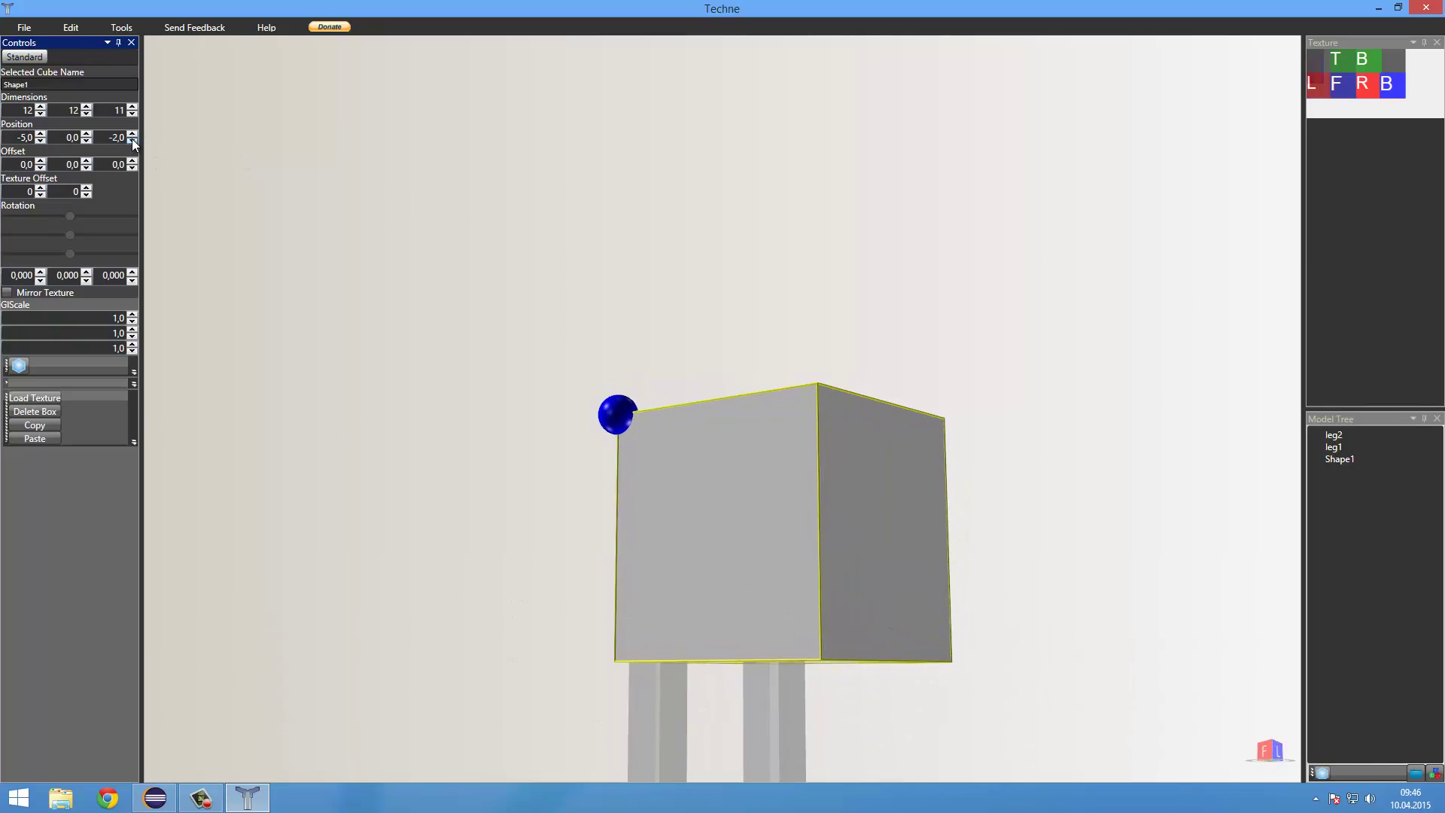
click(132, 139)
click(133, 139)
click(132, 139)
right_drag(174, 177, 313, 290)
click(133, 140)
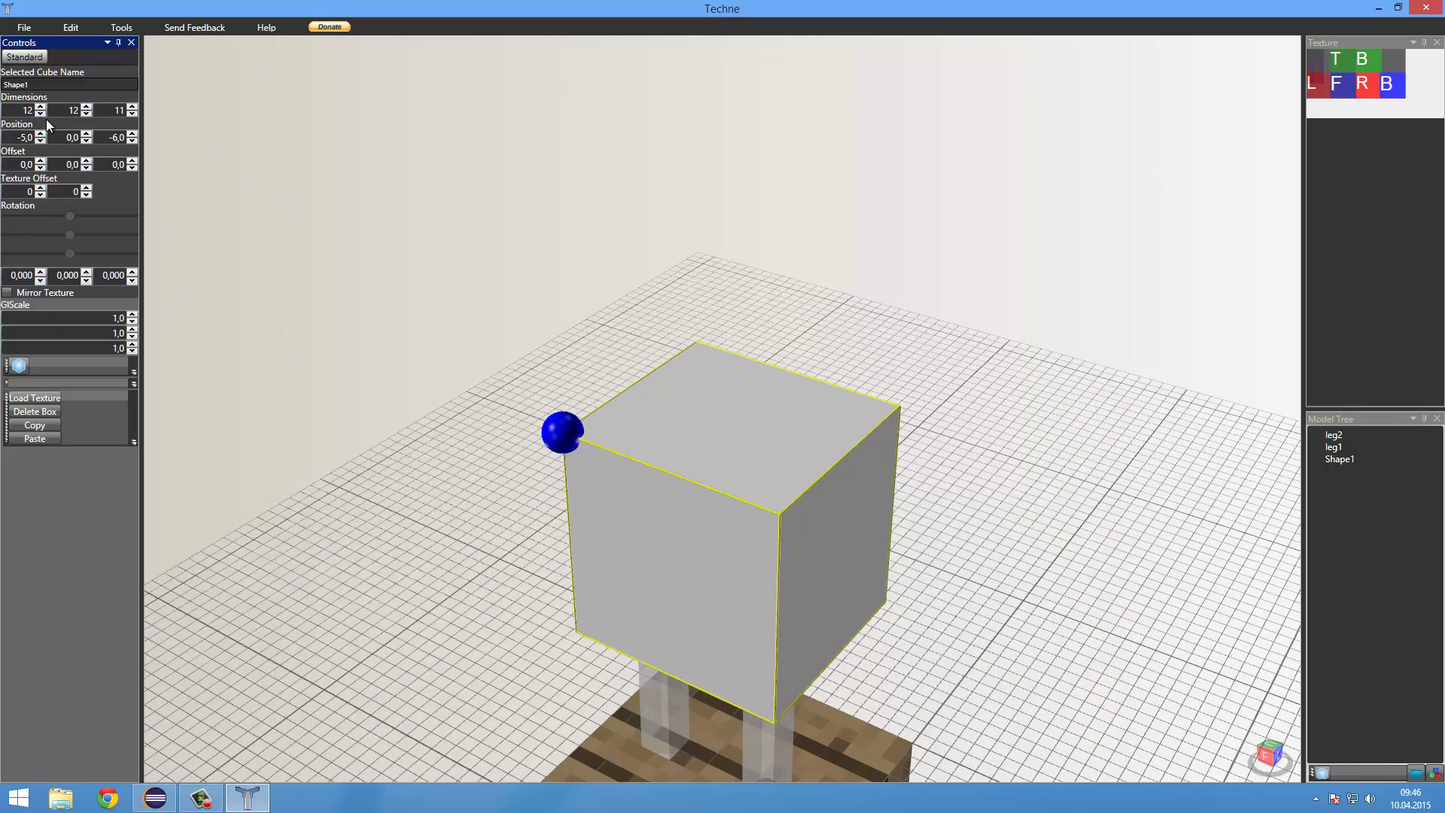
Step: Set the large cube's height to 16 and keep its X position at -5
click(87, 107)
click(87, 107)
click(86, 106)
click(87, 107)
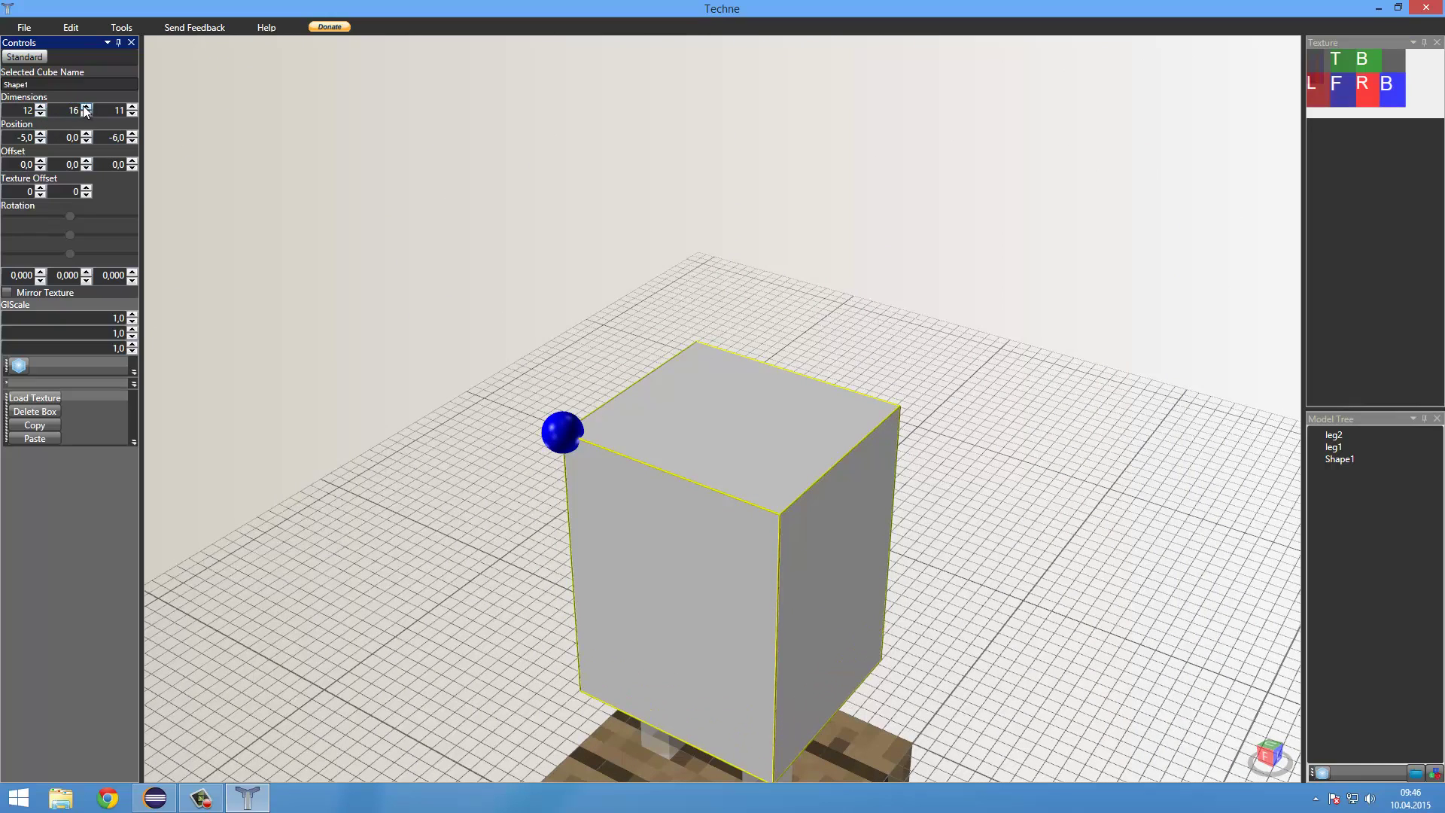
click(42, 141)
click(42, 141)
click(41, 133)
click(40, 134)
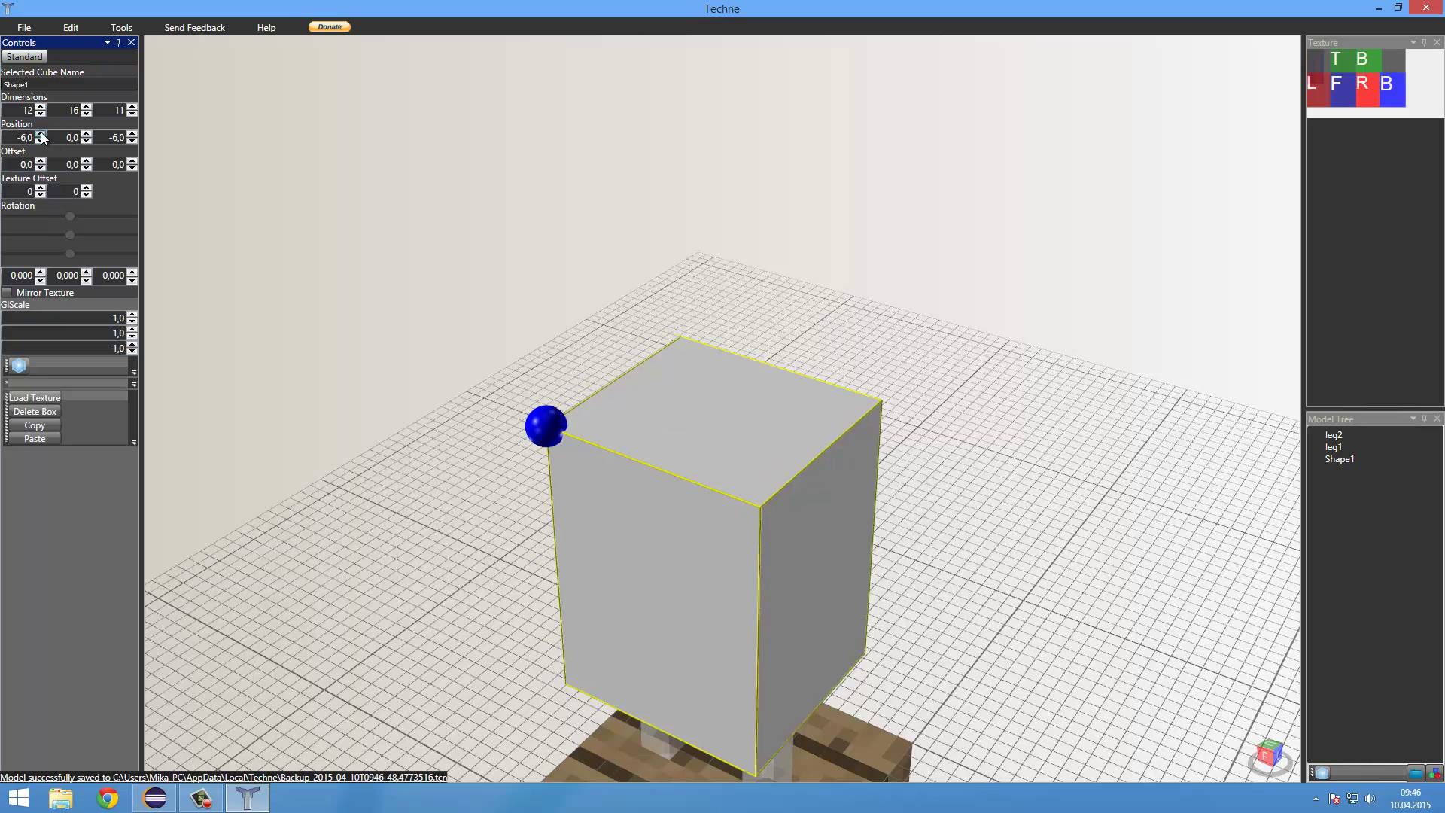
Step: Raise the large cube onto the tops of the legs by setting its Y position to -6
click(87, 140)
click(87, 141)
click(86, 141)
click(87, 141)
click(87, 141)
click(88, 140)
click(88, 140)
key(ctrl+f)
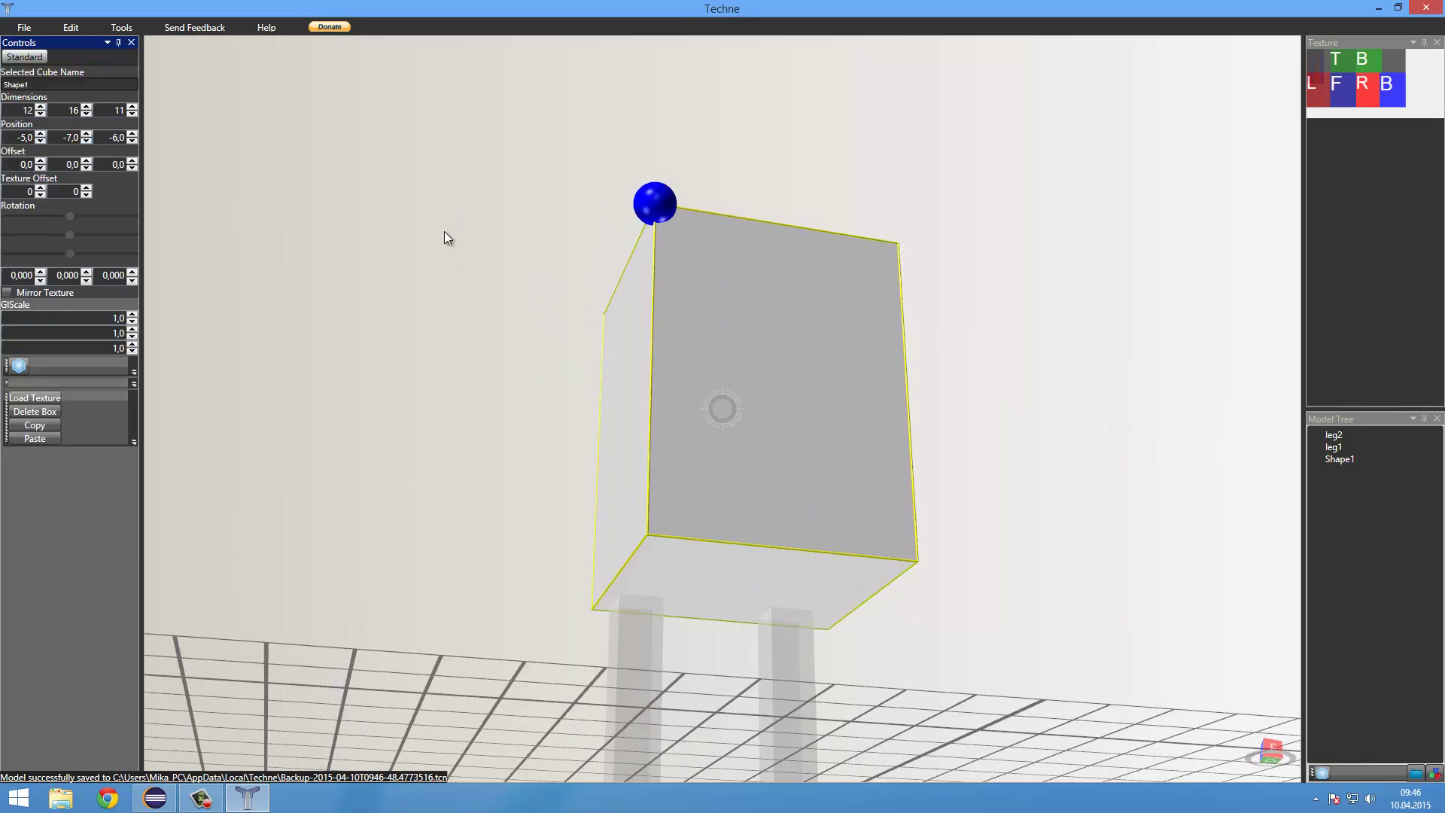
click(87, 134)
right_drag(348, 277, 805, 515)
right_drag(745, 391, 1108, 674)
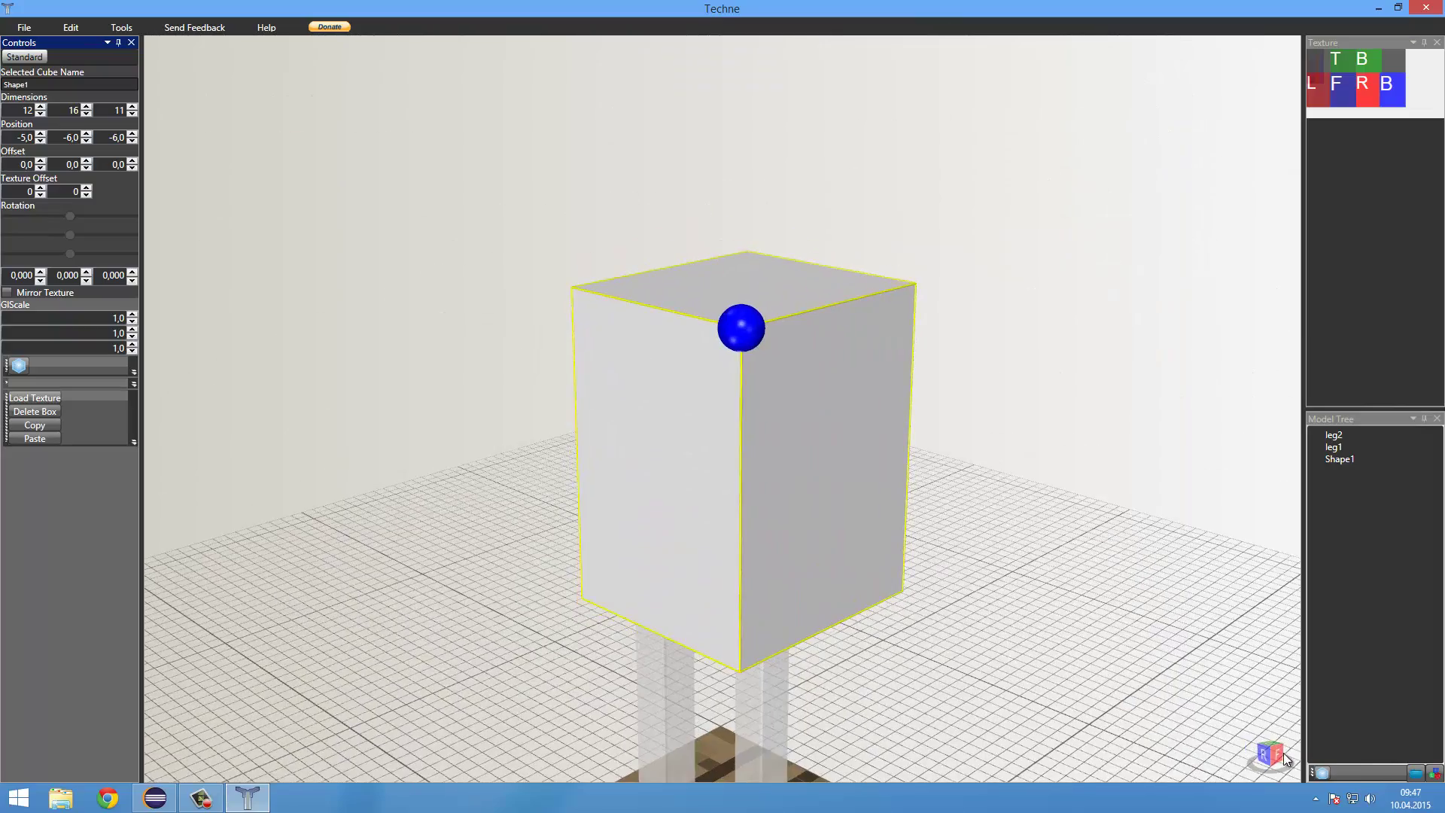
Step: Test the large cube's Z position at -7, return it to -6, and set its Z offset to -2
click(1276, 754)
right_drag(1033, 622, 832, 526)
click(832, 522)
click(132, 141)
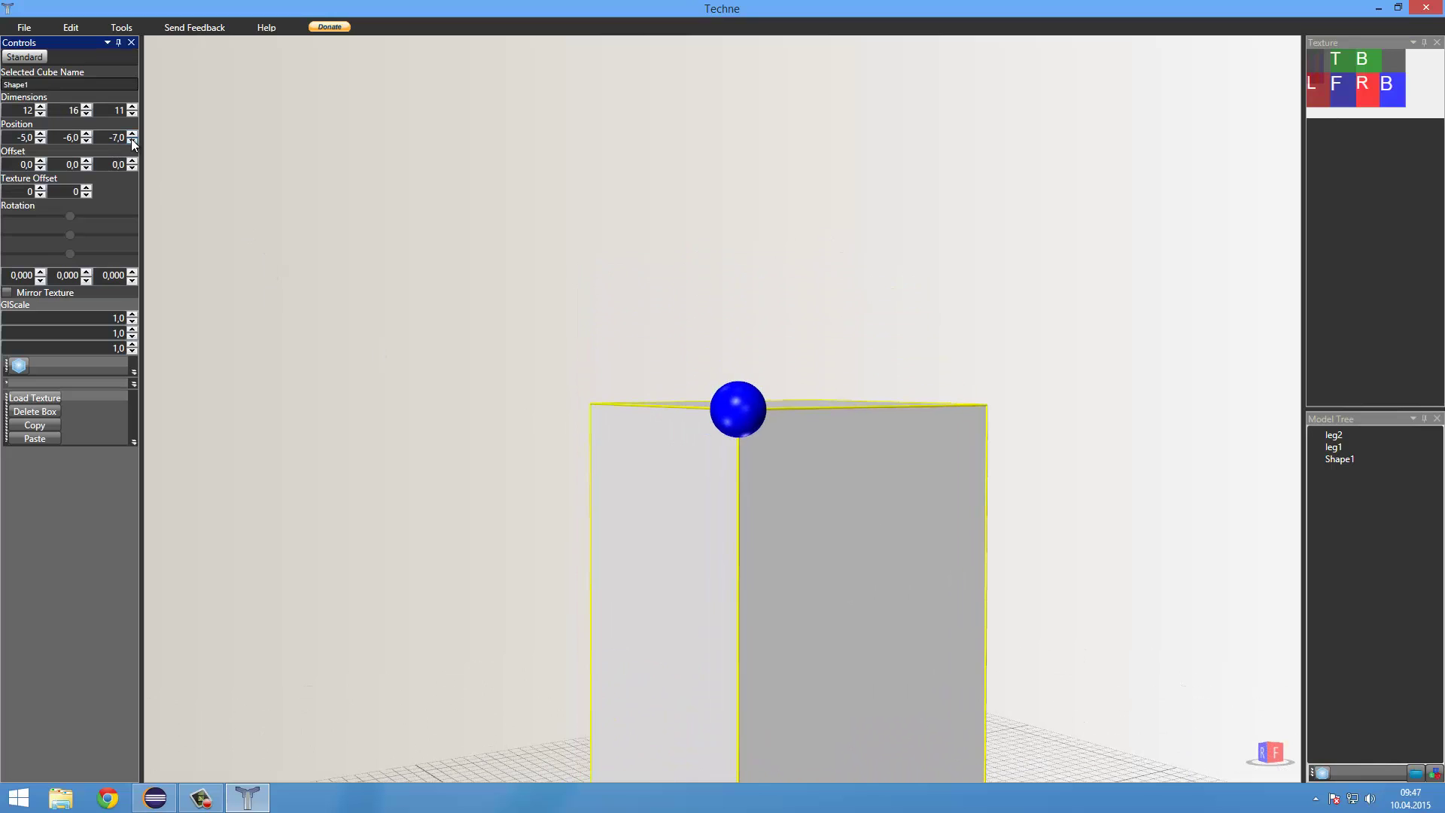
click(133, 134)
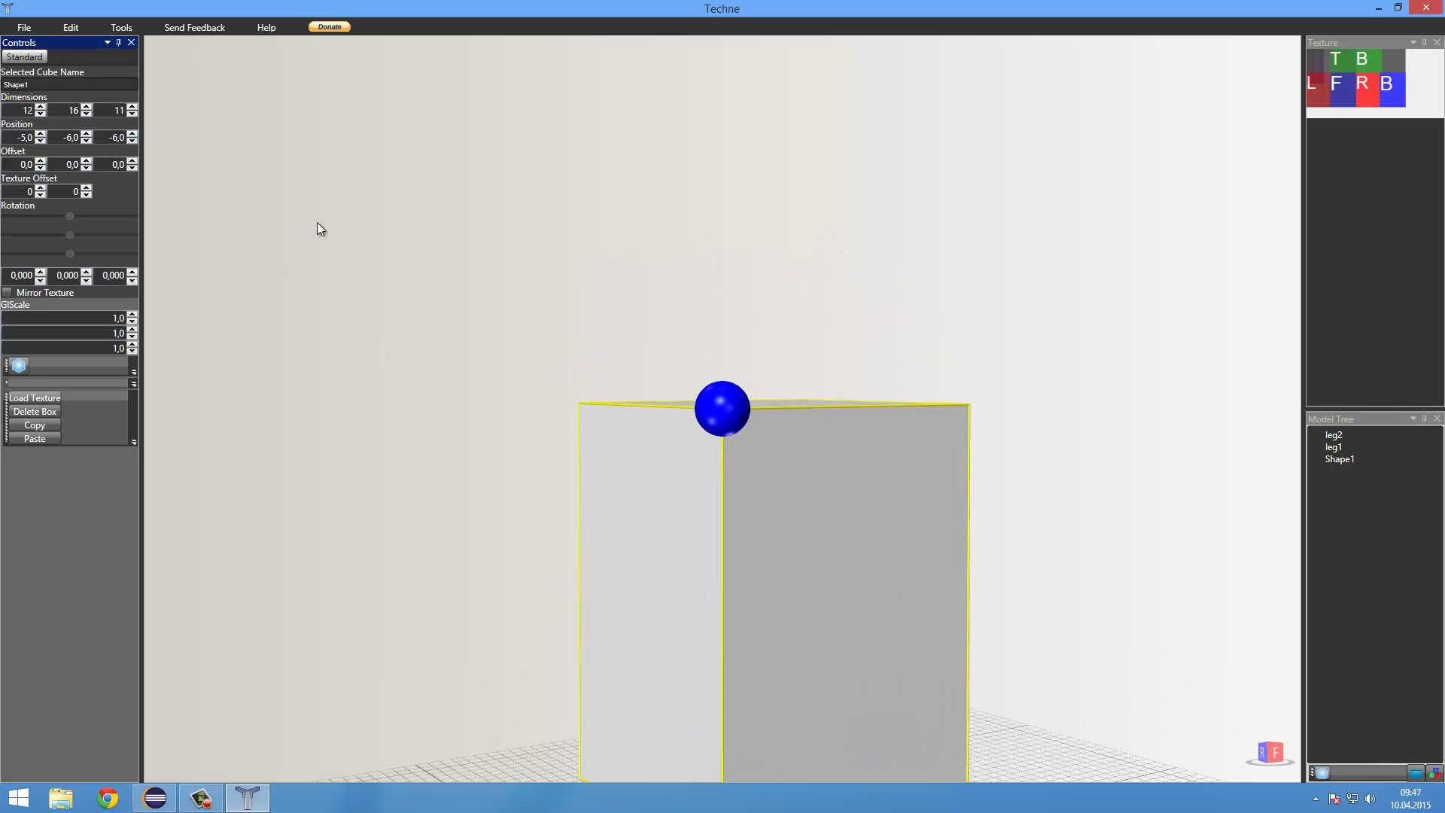
scroll(316, 225, down, 3)
scroll(114, 164, down, 2)
Step: Centre the large cube over the legs with an X position of -7 and a width of 13
click(41, 134)
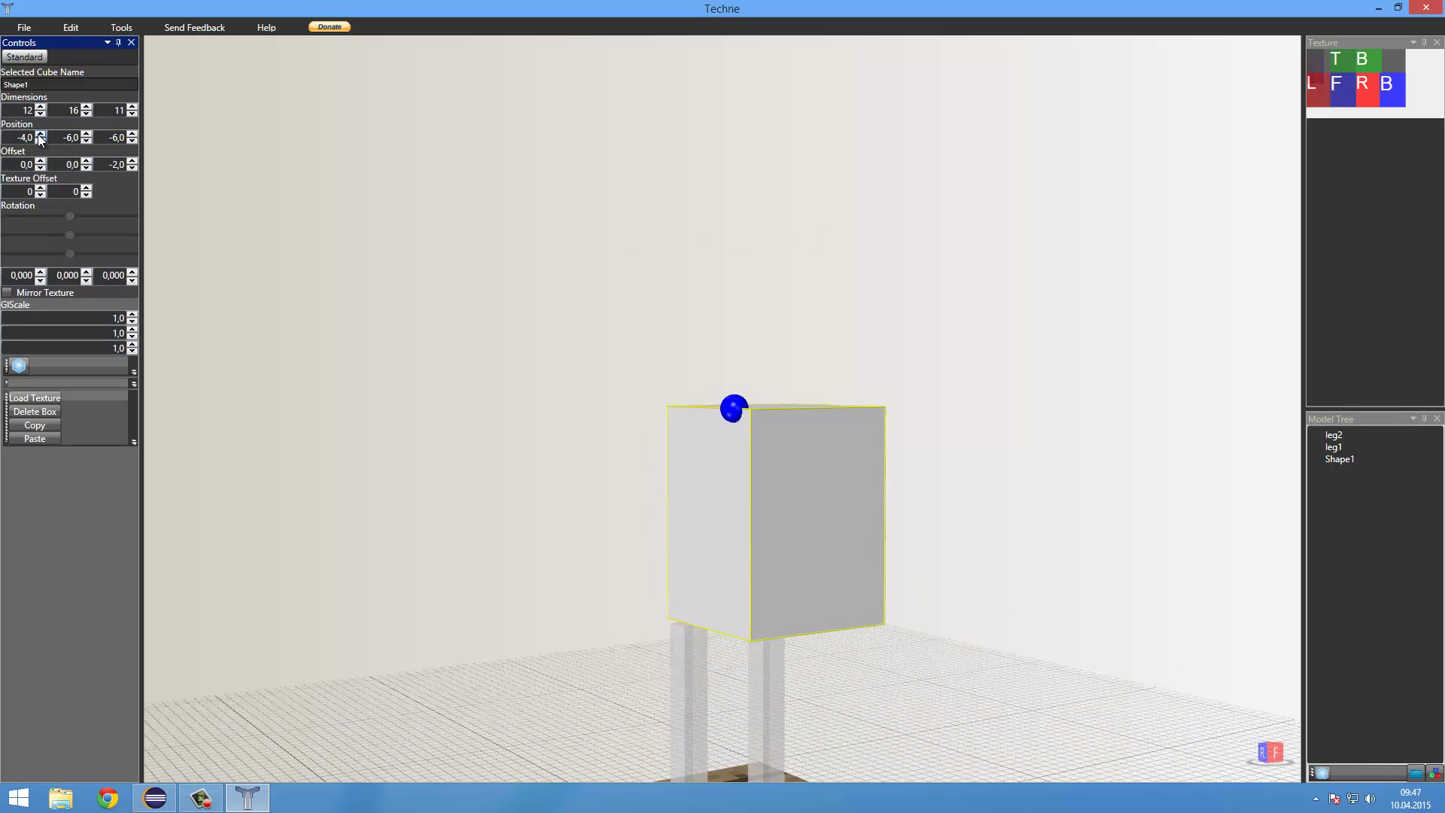
click(40, 140)
click(40, 141)
click(40, 141)
right_drag(702, 275, 671, 267)
click(40, 134)
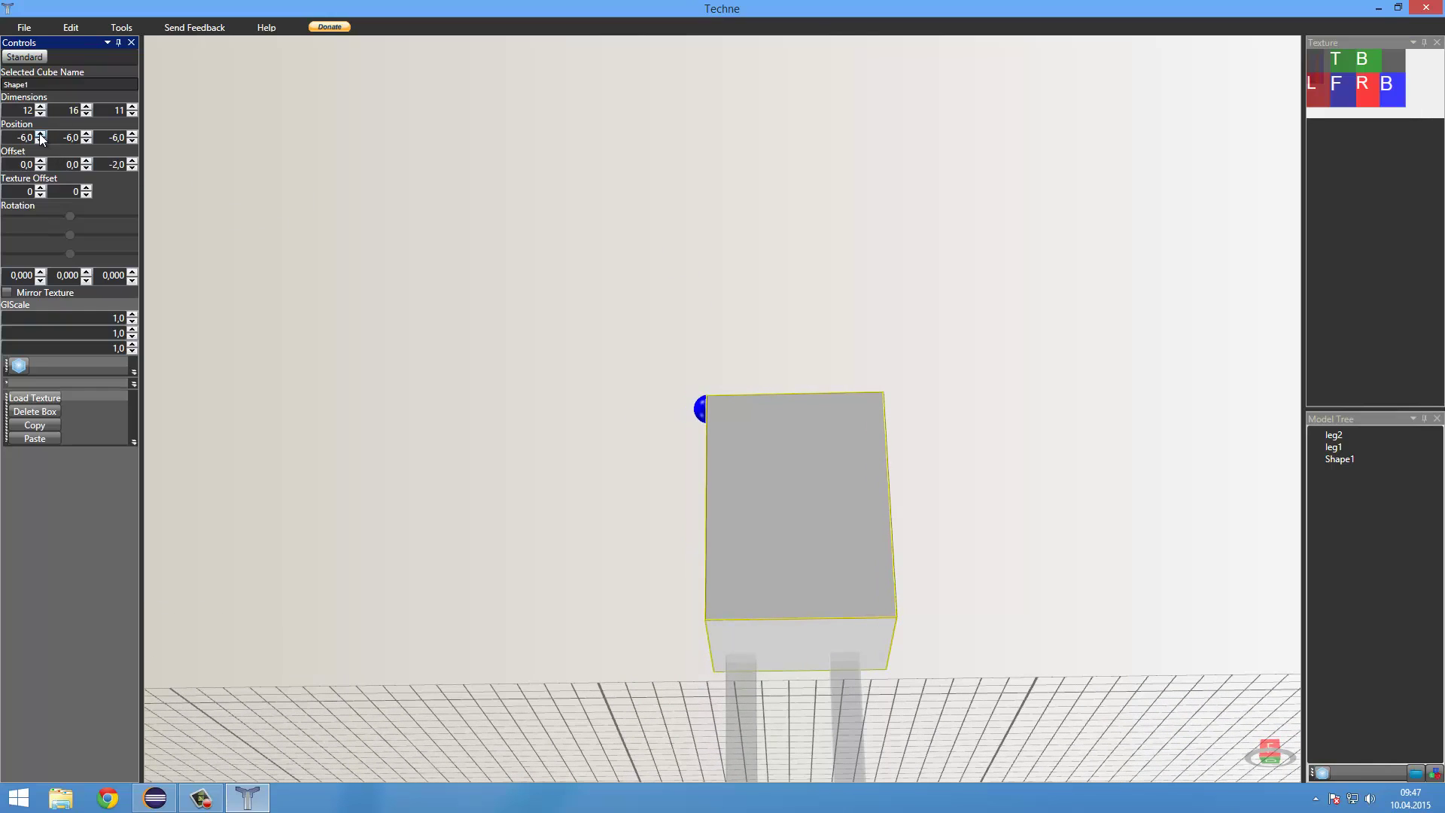
click(41, 141)
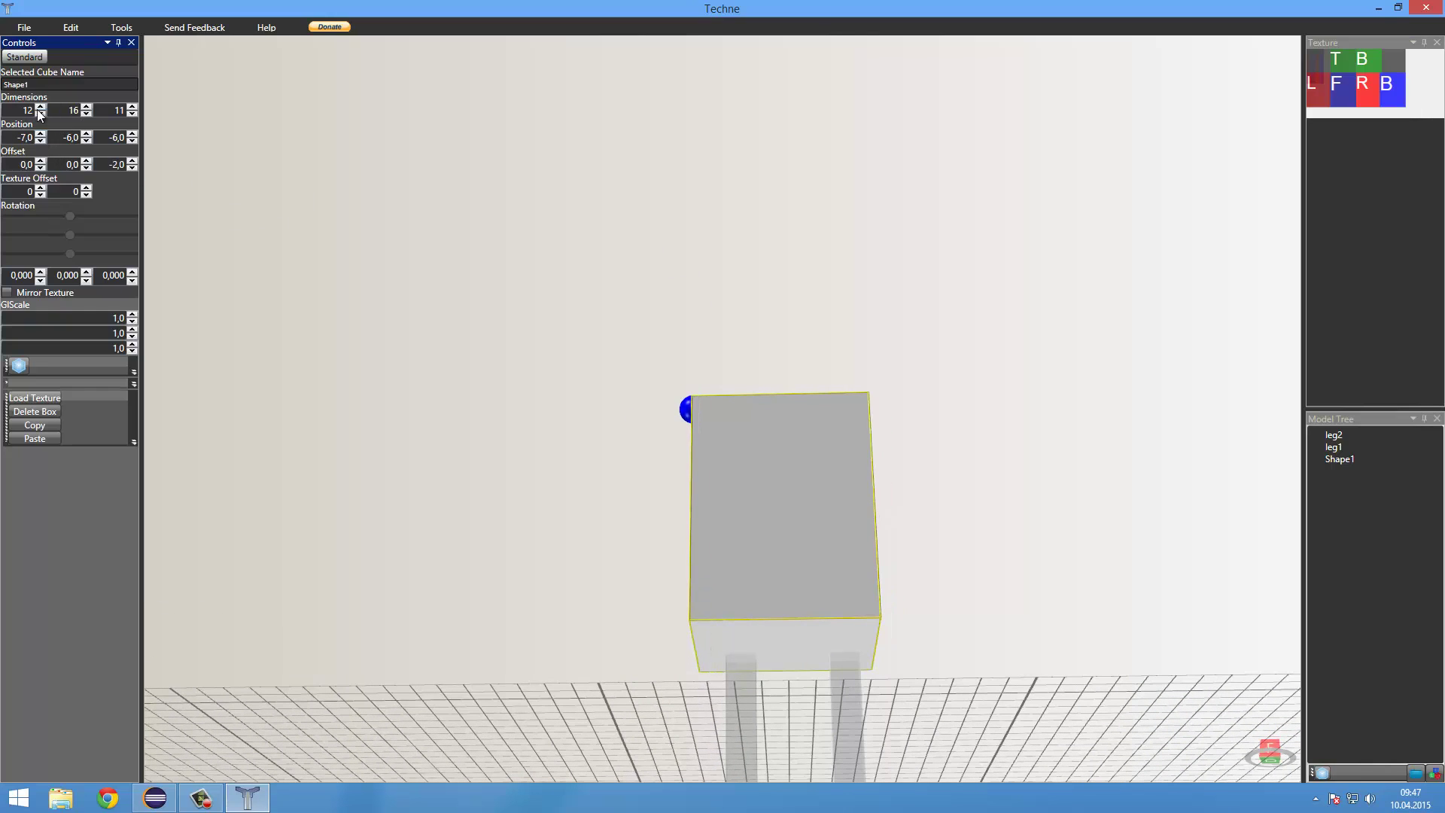
click(41, 107)
mouse_move(721, 493)
right_down()
mouse_move(725, 567)
mouse_move(613, 580)
mouse_move(580, 562)
mouse_move(613, 530)
mouse_move(572, 490)
right_up()
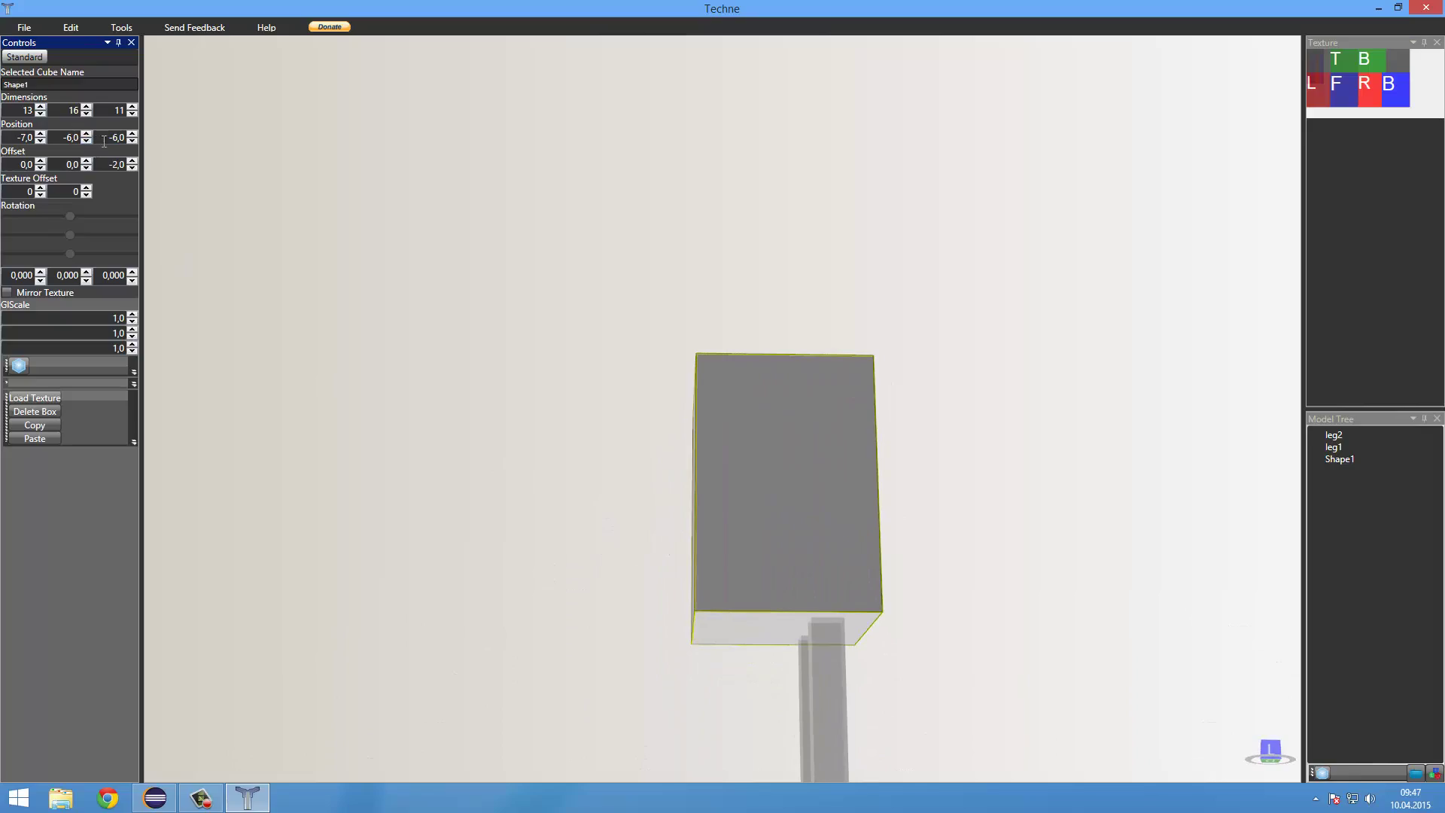
Step: Set the large cube's Z position to -4 and deselect it to view the whole model
click(132, 140)
click(134, 134)
click(134, 134)
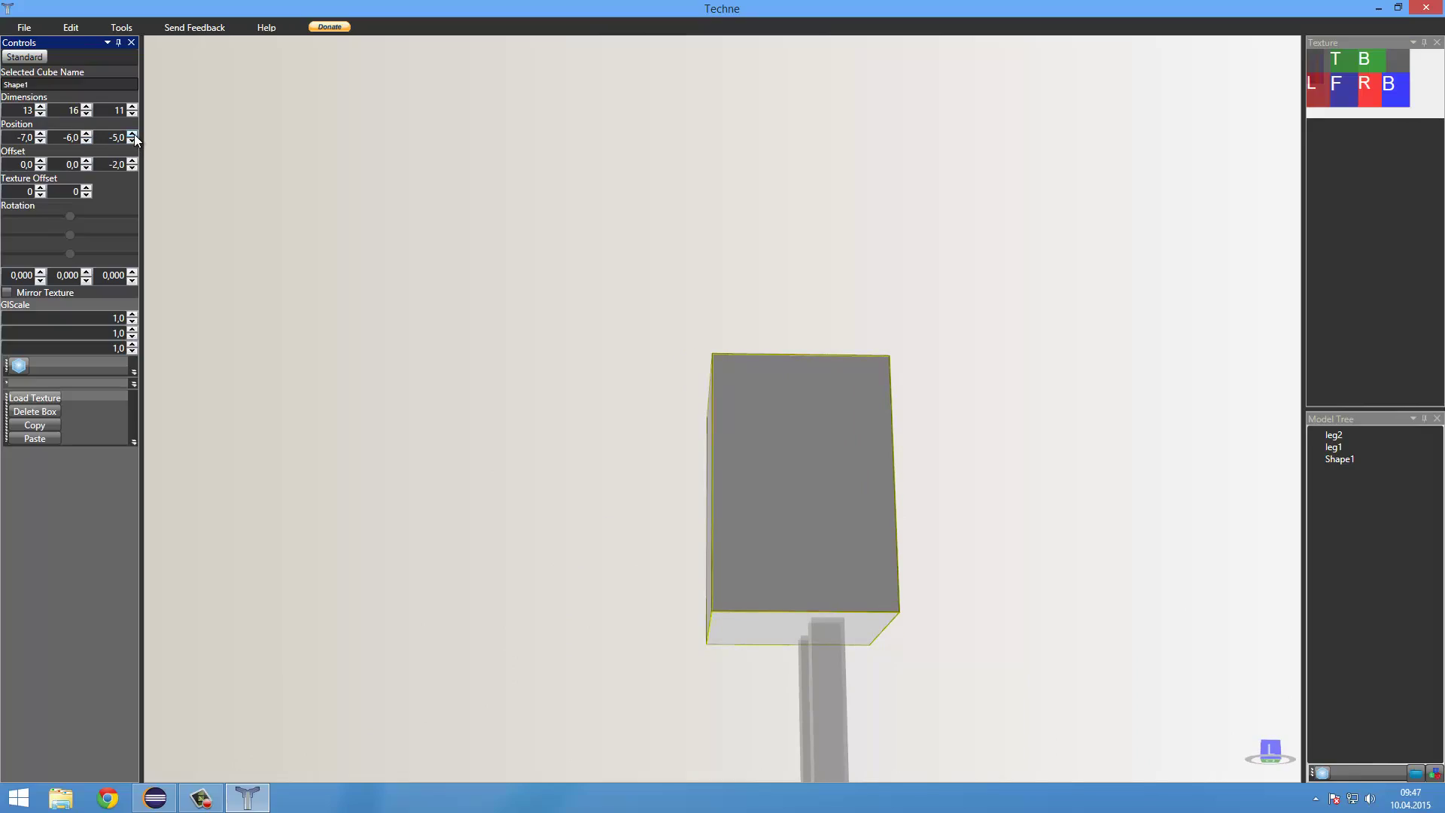
click(134, 134)
right_drag(396, 268, 932, 520)
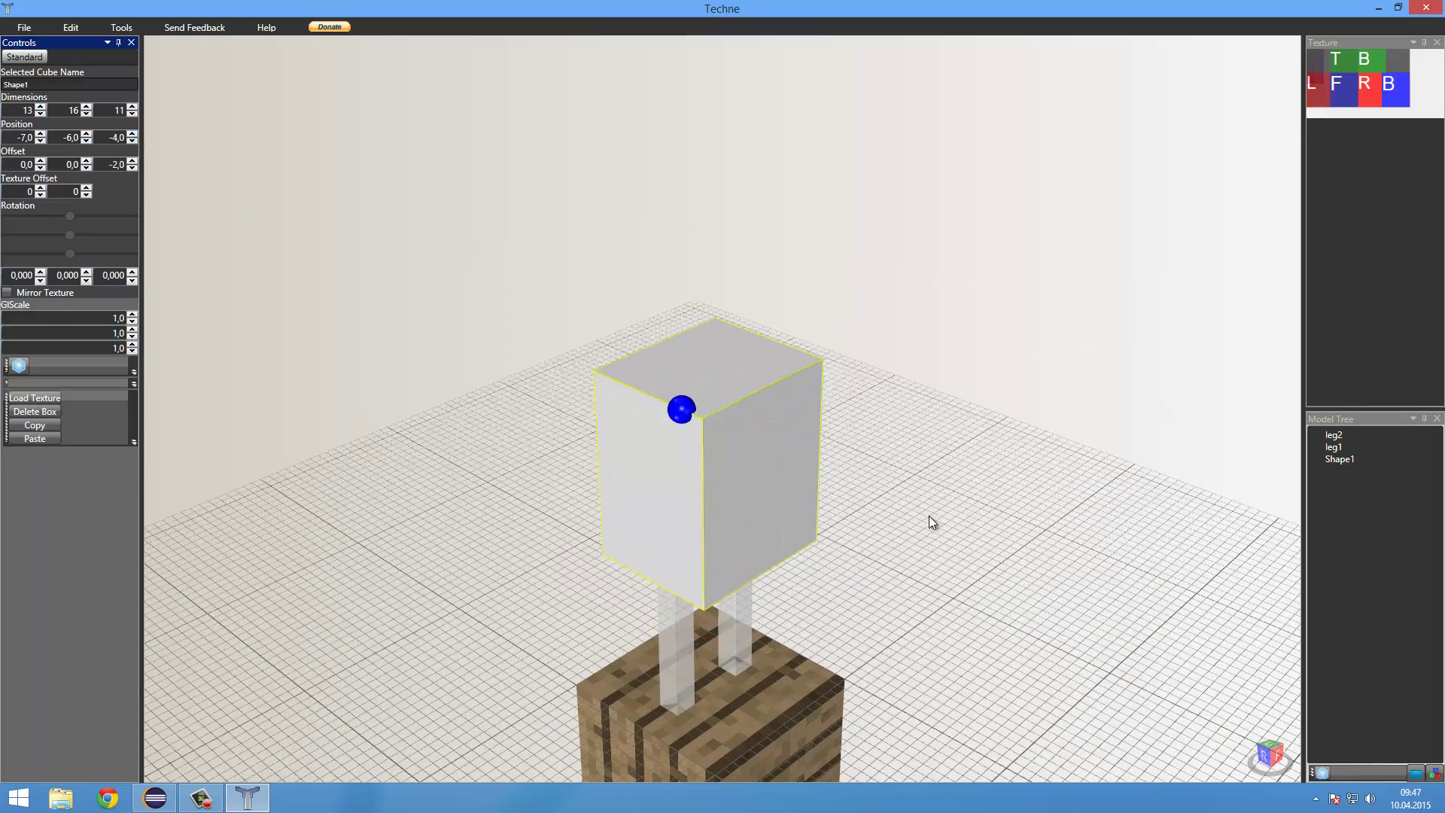
click(932, 519)
right_drag(948, 581, 871, 560)
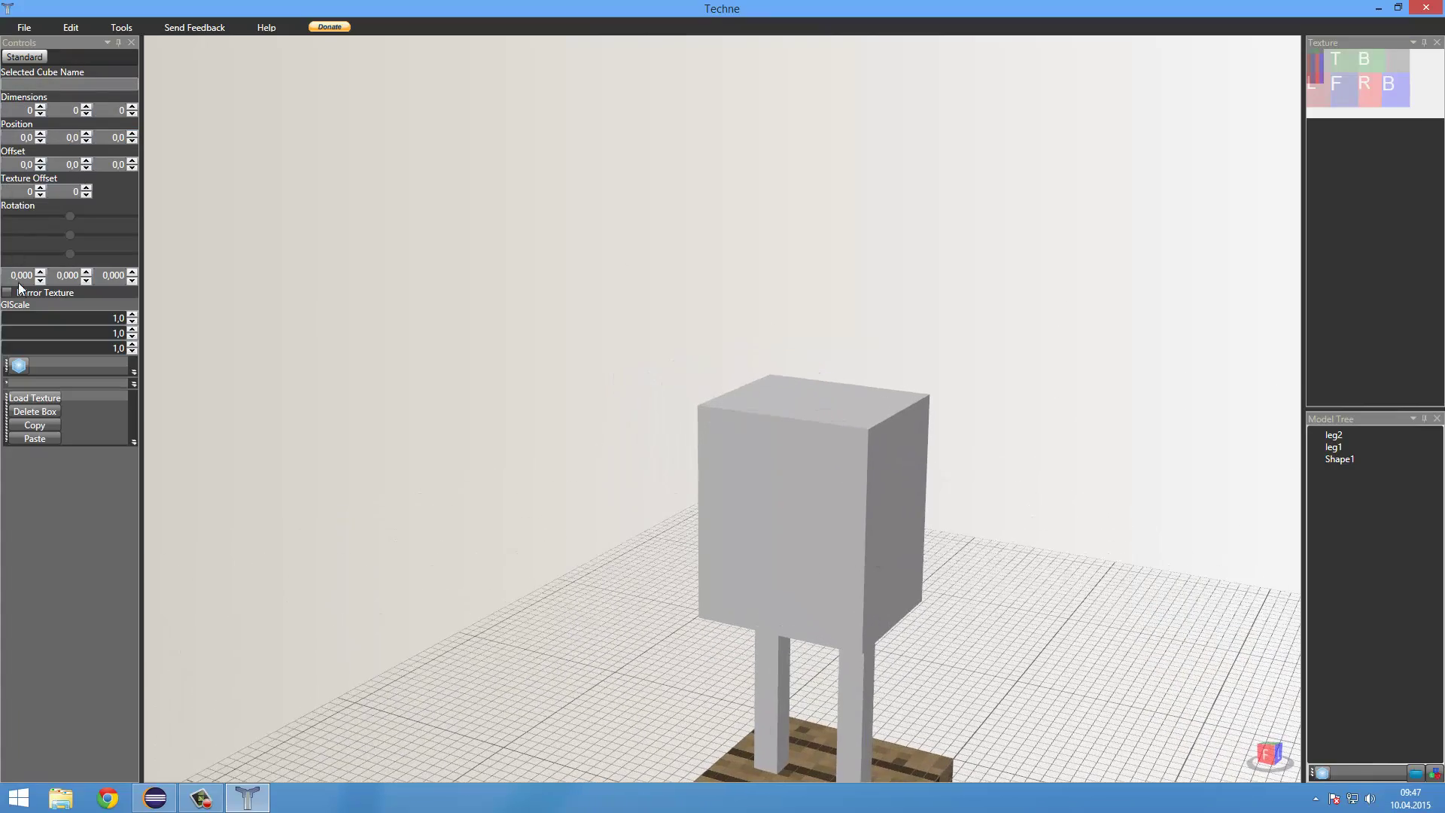
Step: Add another cube and raise it to the top of the large cube with a Y position of -7
click(29, 365)
scroll(687, 526, up, 3)
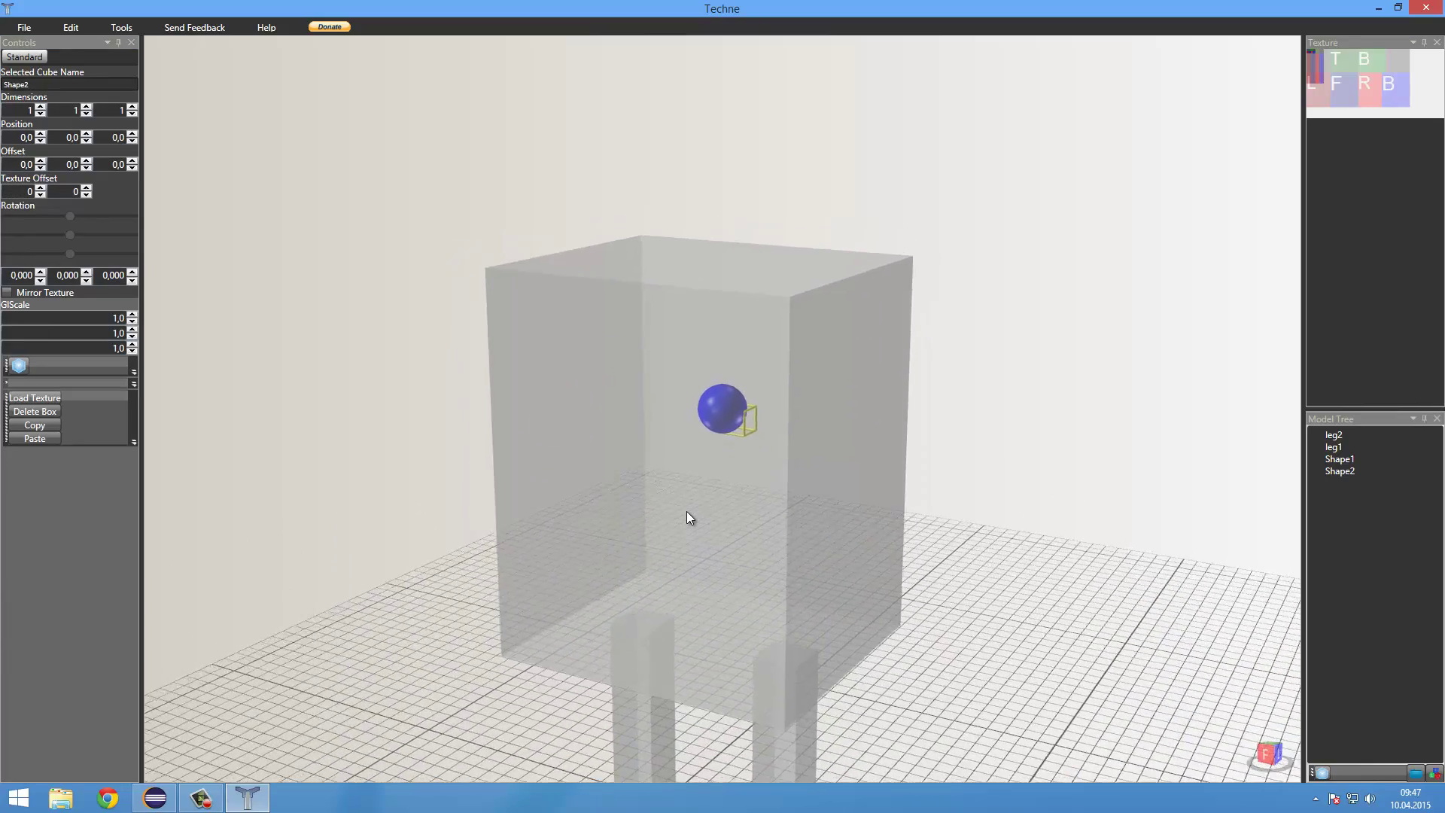
click(89, 139)
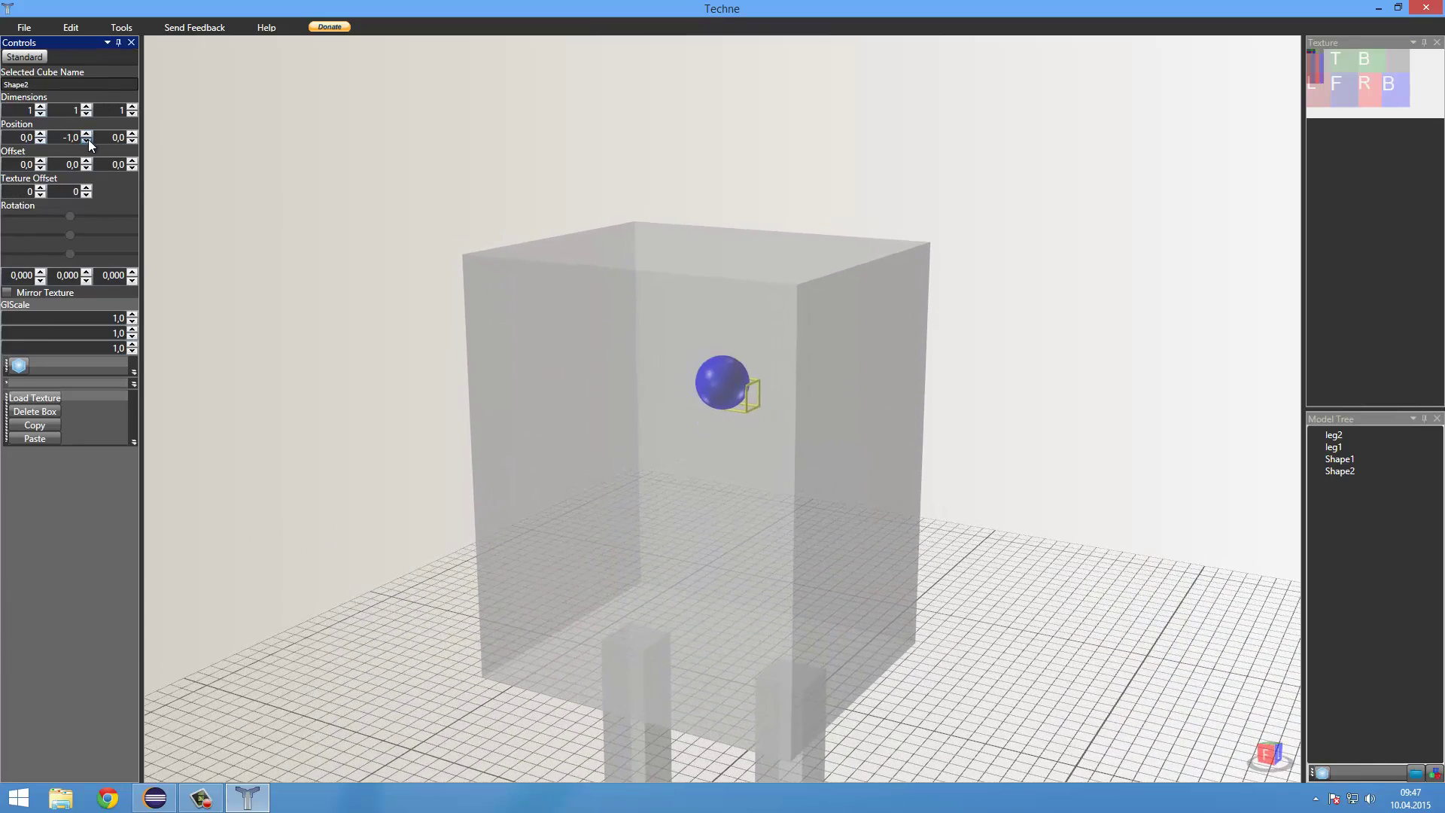
right_drag(527, 272, 511, 304)
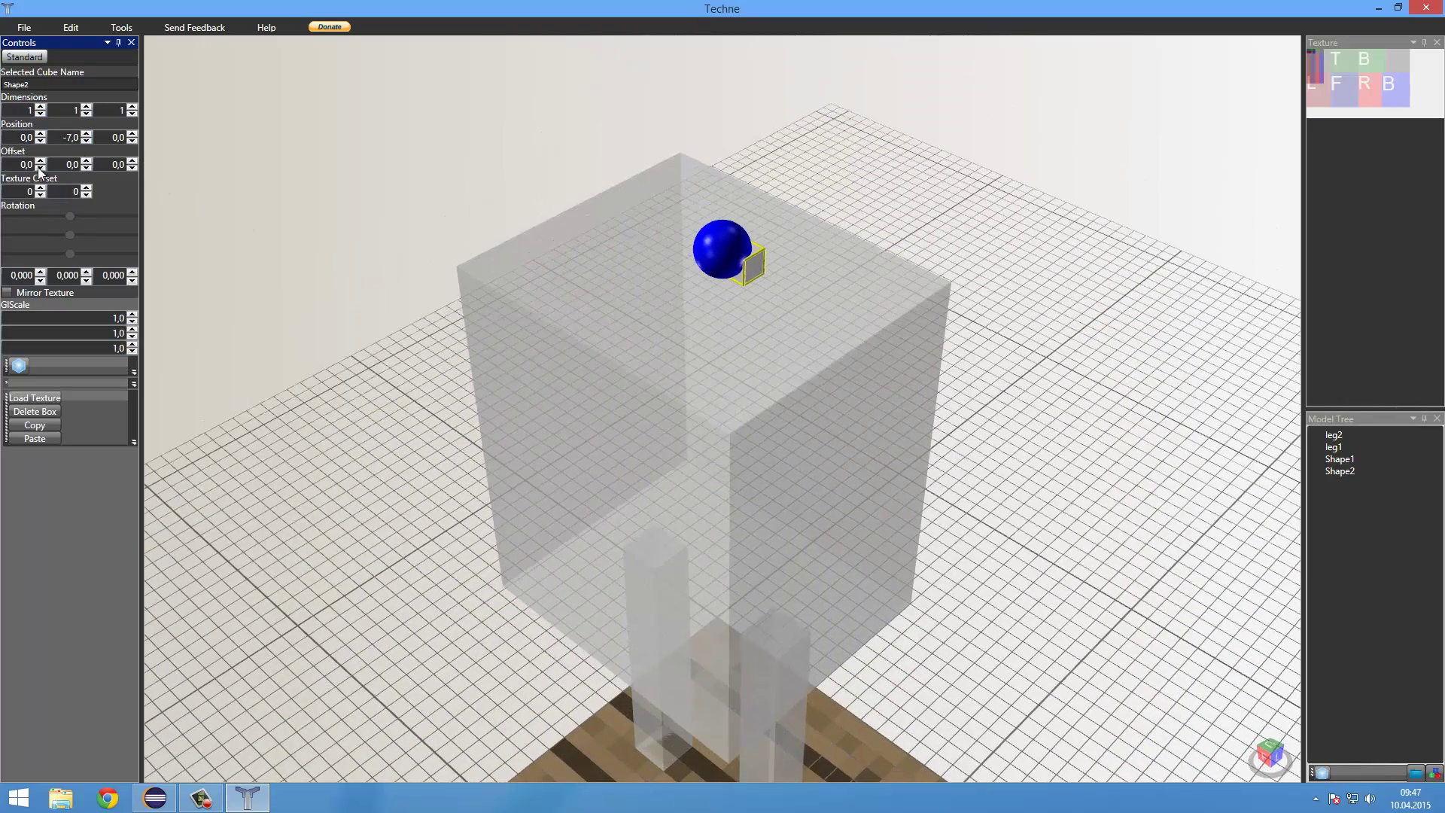
Step: Size the newly added cube to 3 × 3 × 3
click(40, 107)
click(41, 107)
click(87, 107)
click(86, 107)
click(86, 107)
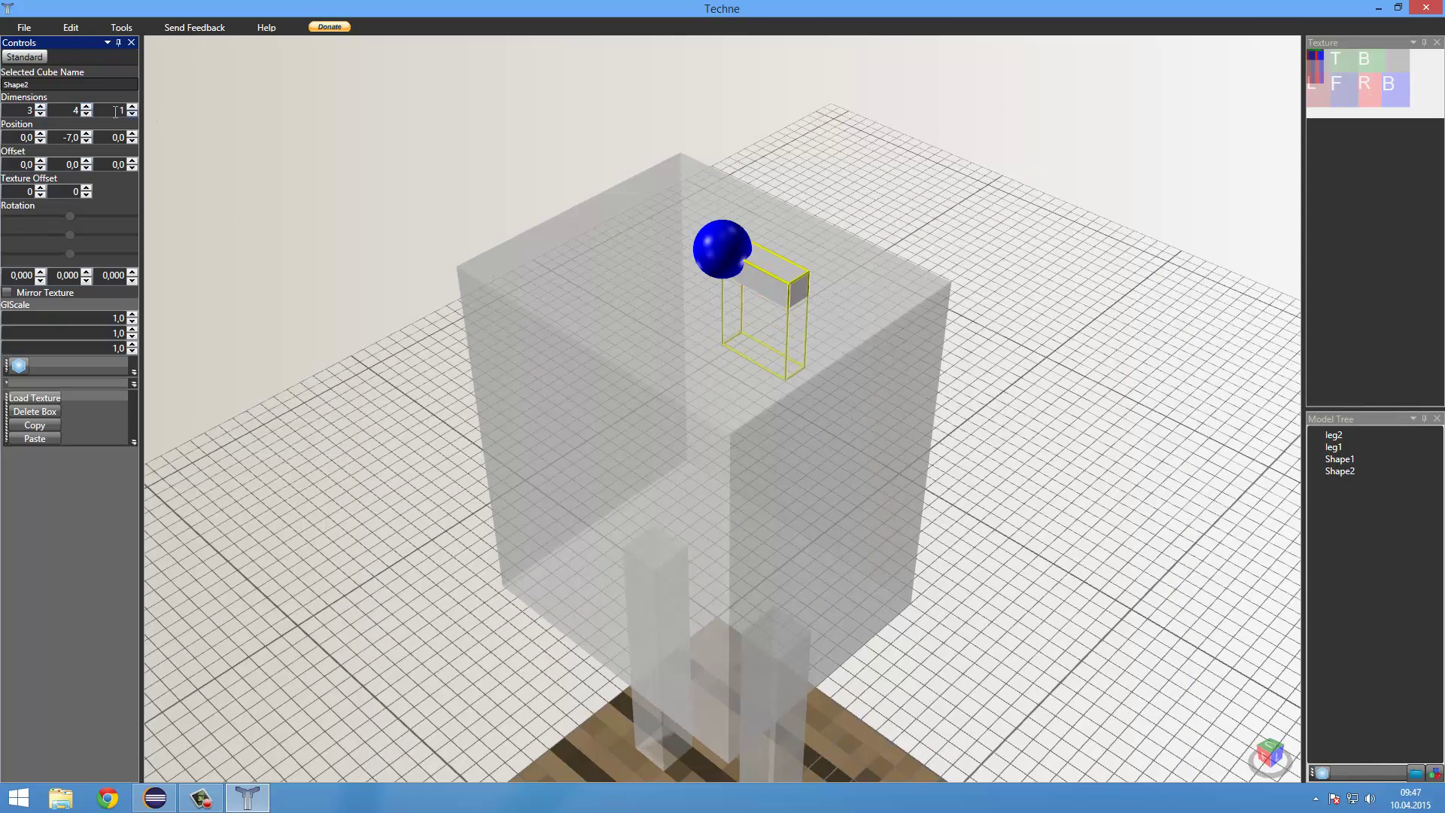
click(87, 113)
click(135, 107)
click(135, 107)
click(135, 107)
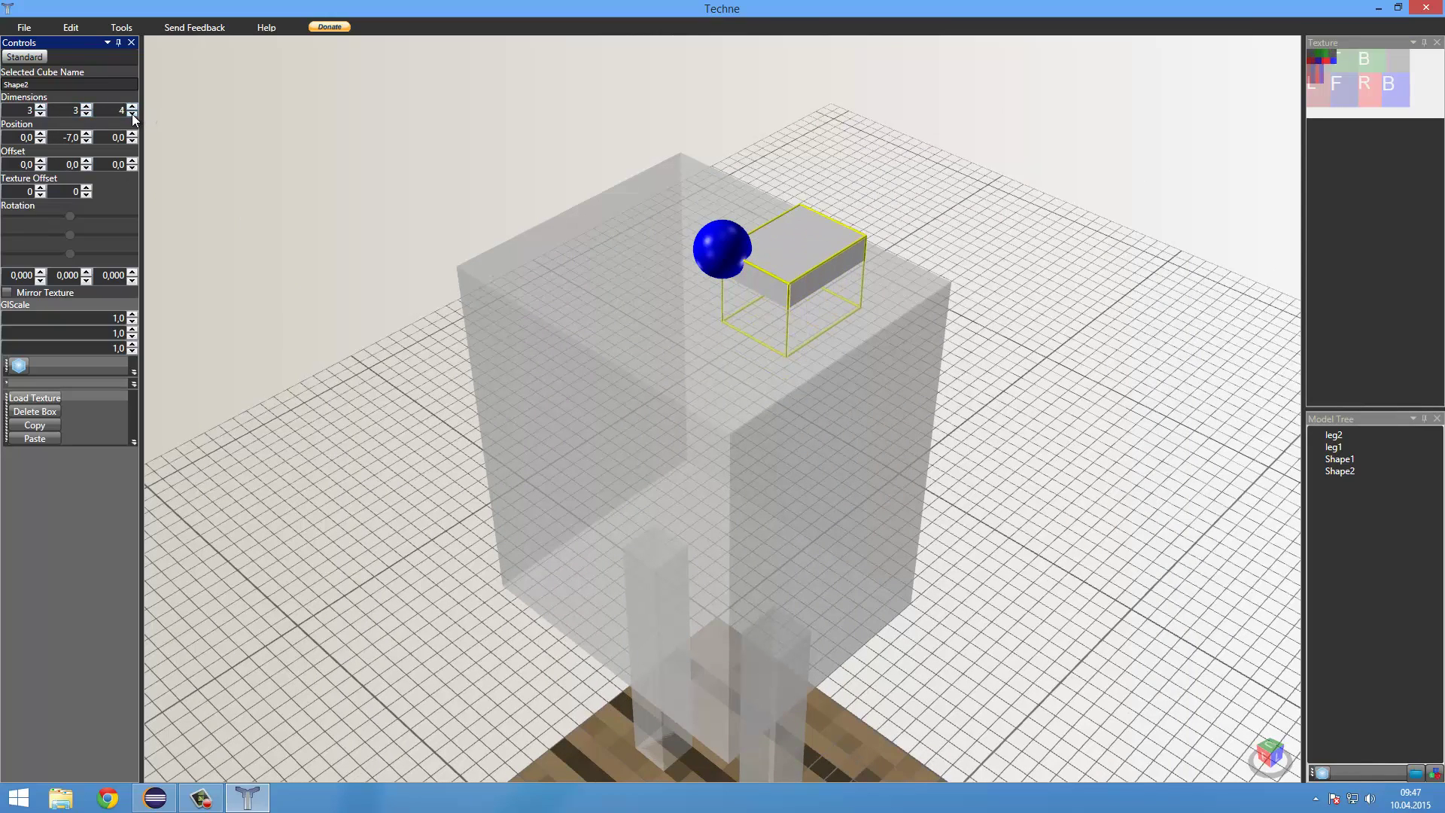
click(132, 114)
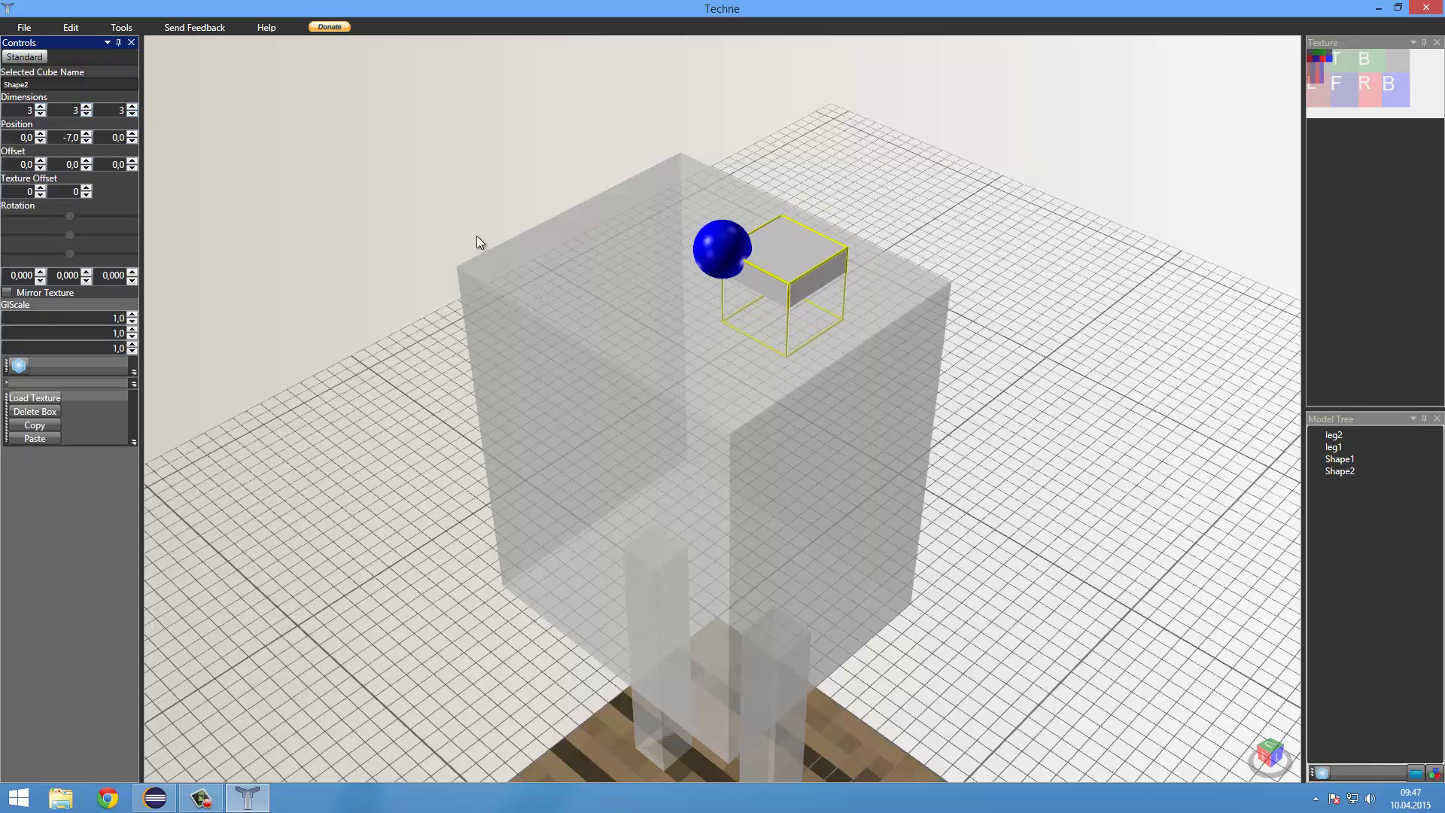
Step: Enlarge the small cube to 4 × 4 × 4
click(41, 107)
click(87, 107)
click(133, 107)
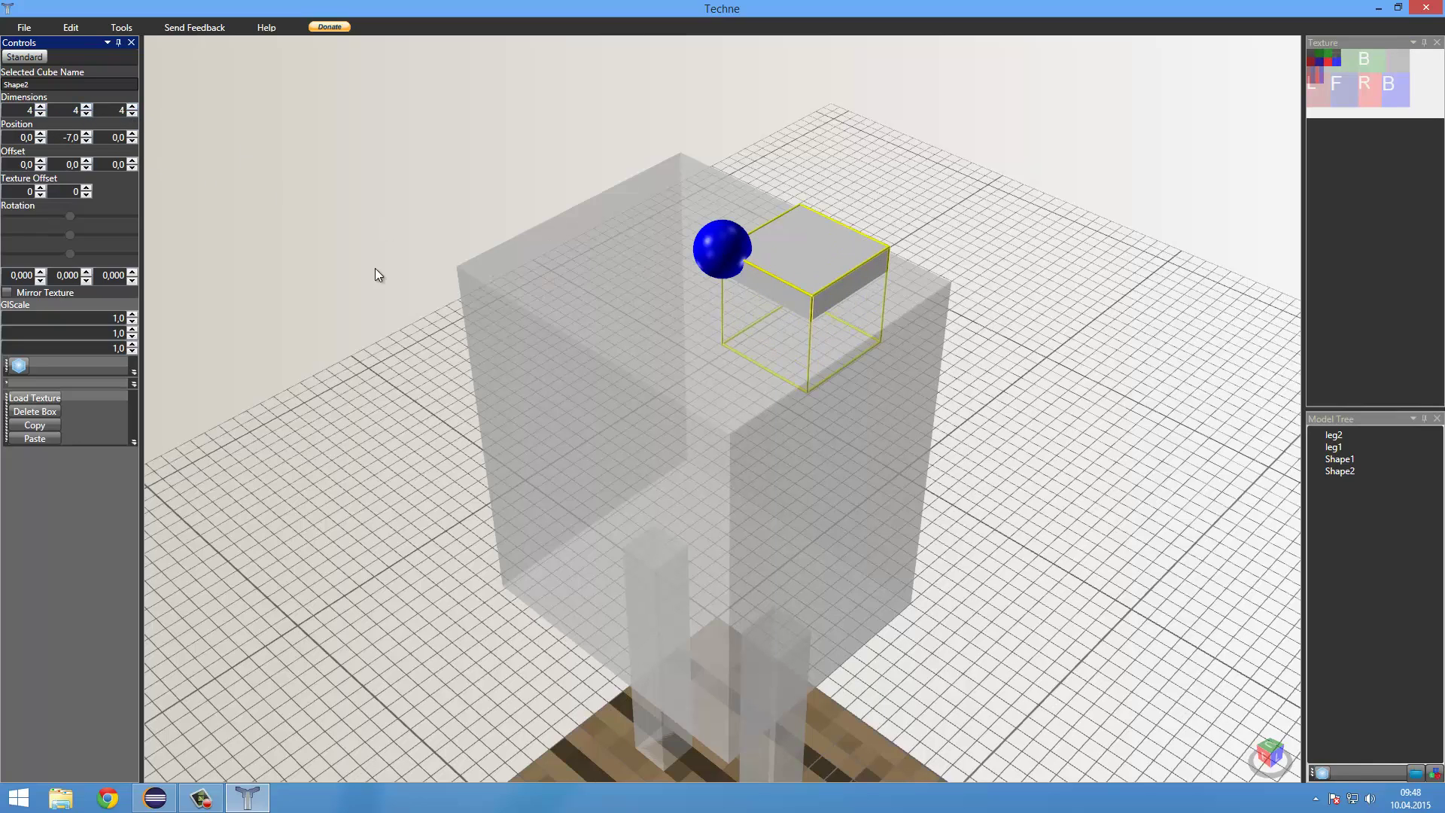
Step: Move the small cube on top of the large one to X -3, Y -10, Z 2
click(40, 141)
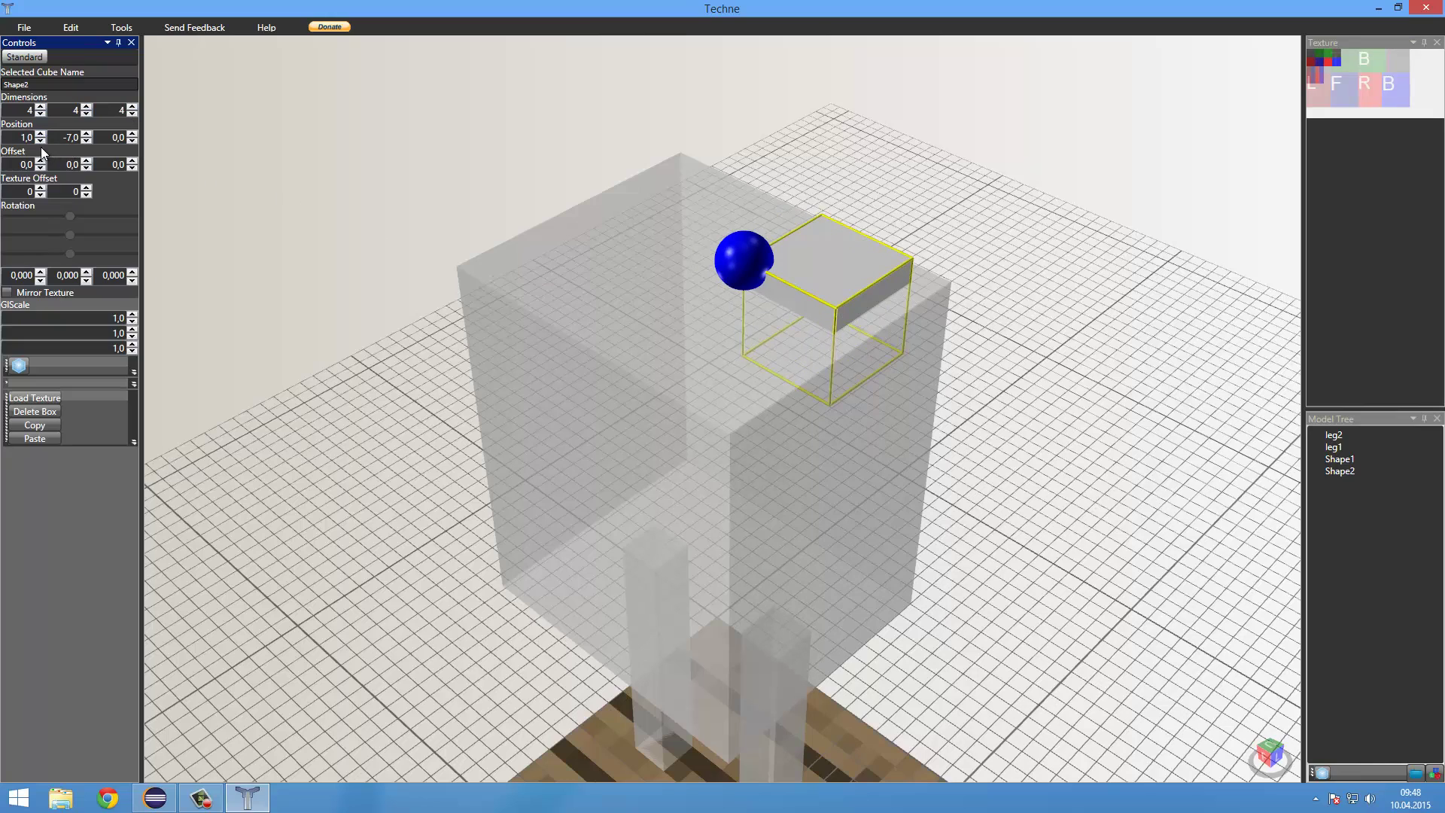
click(40, 141)
click(41, 141)
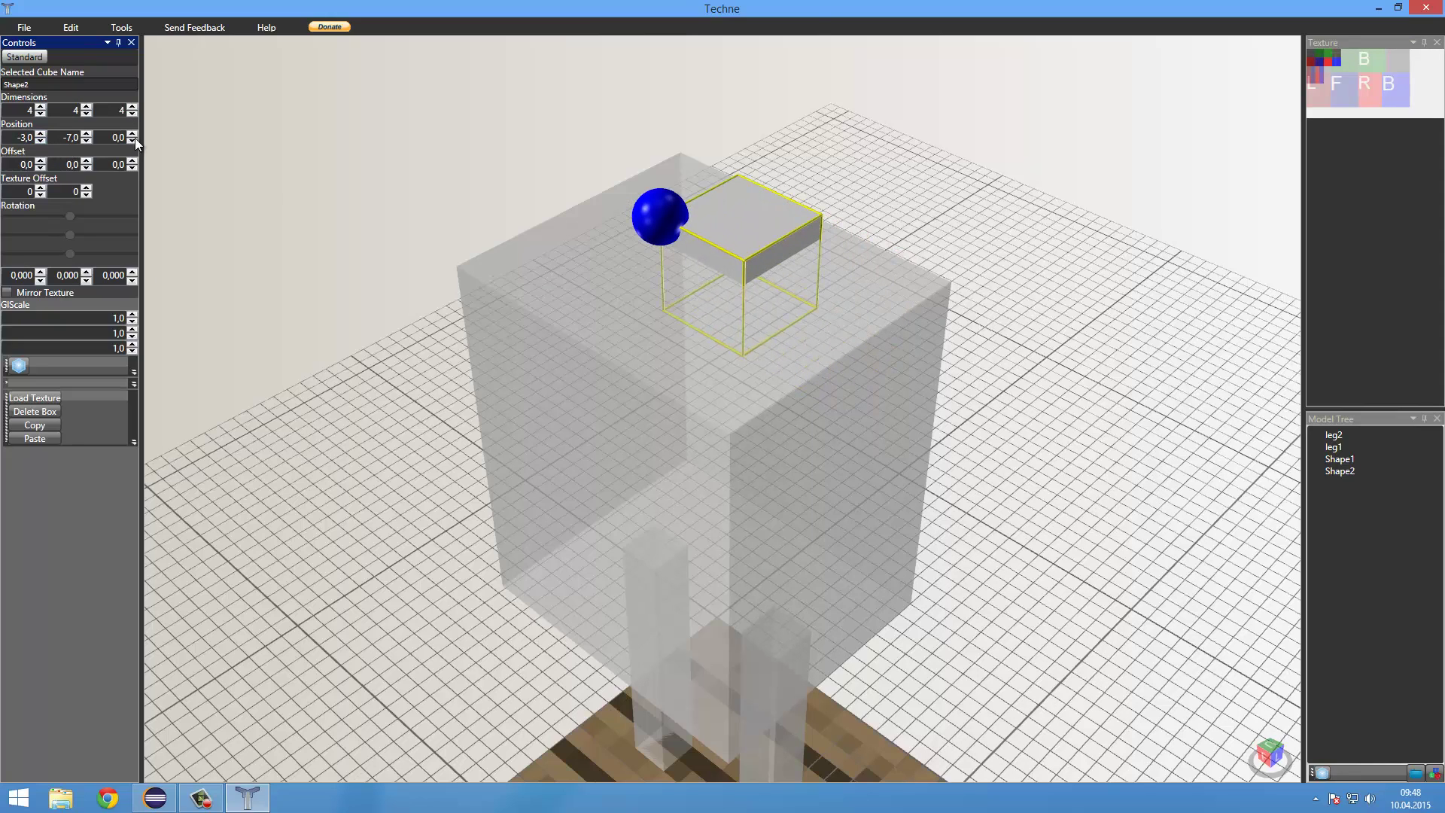
click(87, 141)
click(87, 140)
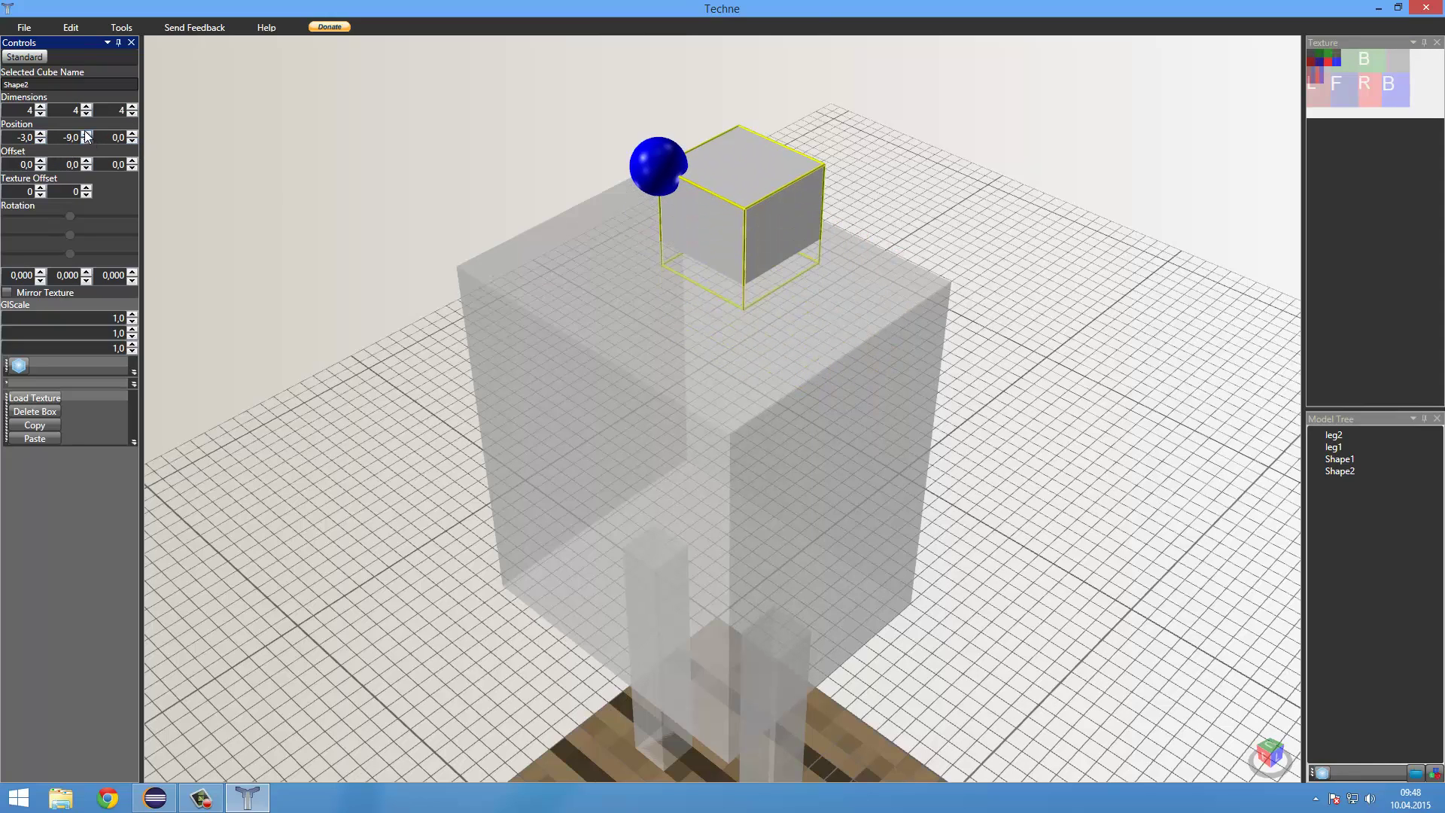
click(86, 141)
click(132, 134)
click(132, 134)
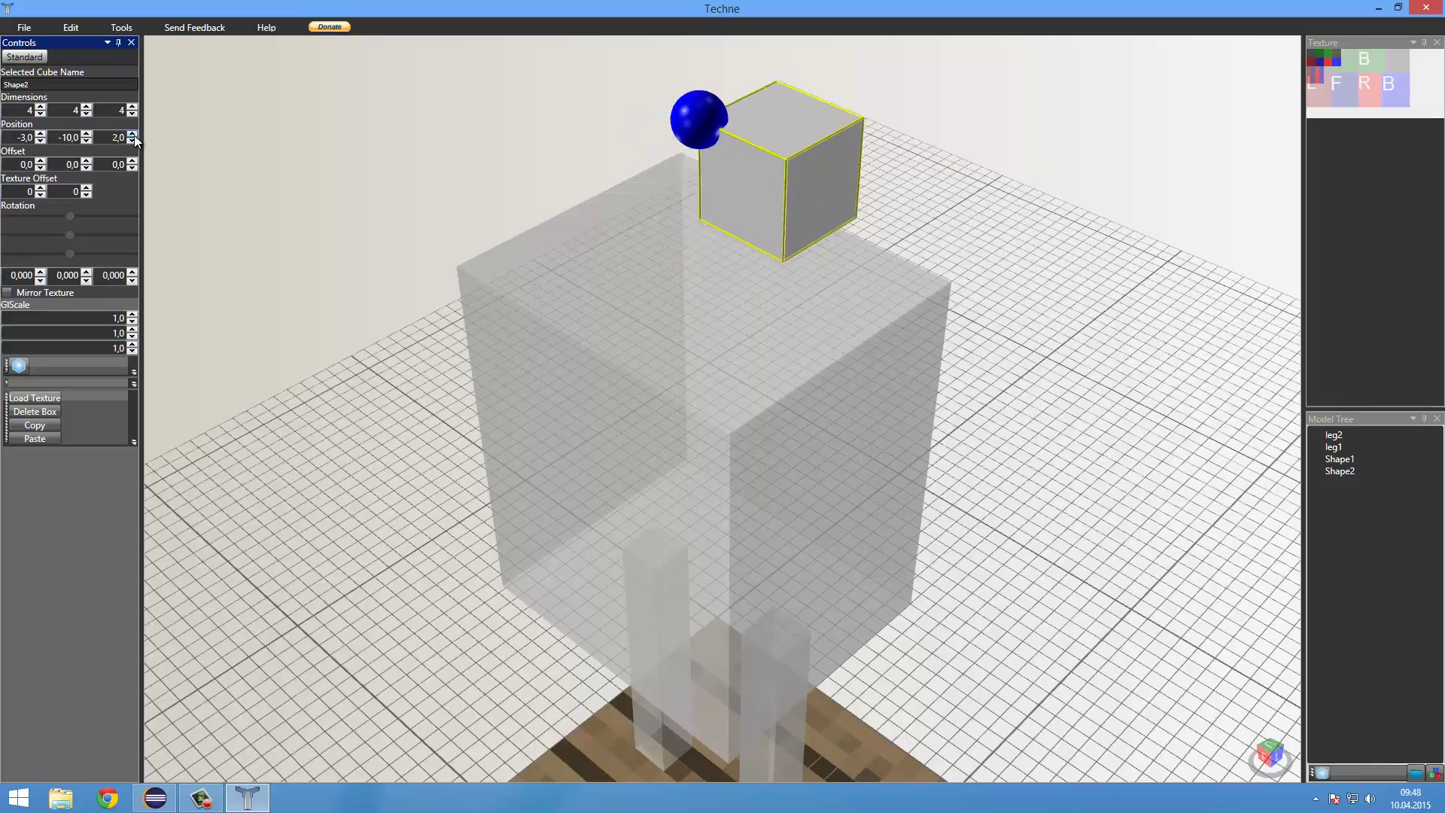
Step: Move the small cube across the top of the large cube to a Z position of -3
click(133, 141)
click(133, 142)
click(132, 142)
click(132, 142)
click(133, 141)
right_drag(405, 273, 620, 230)
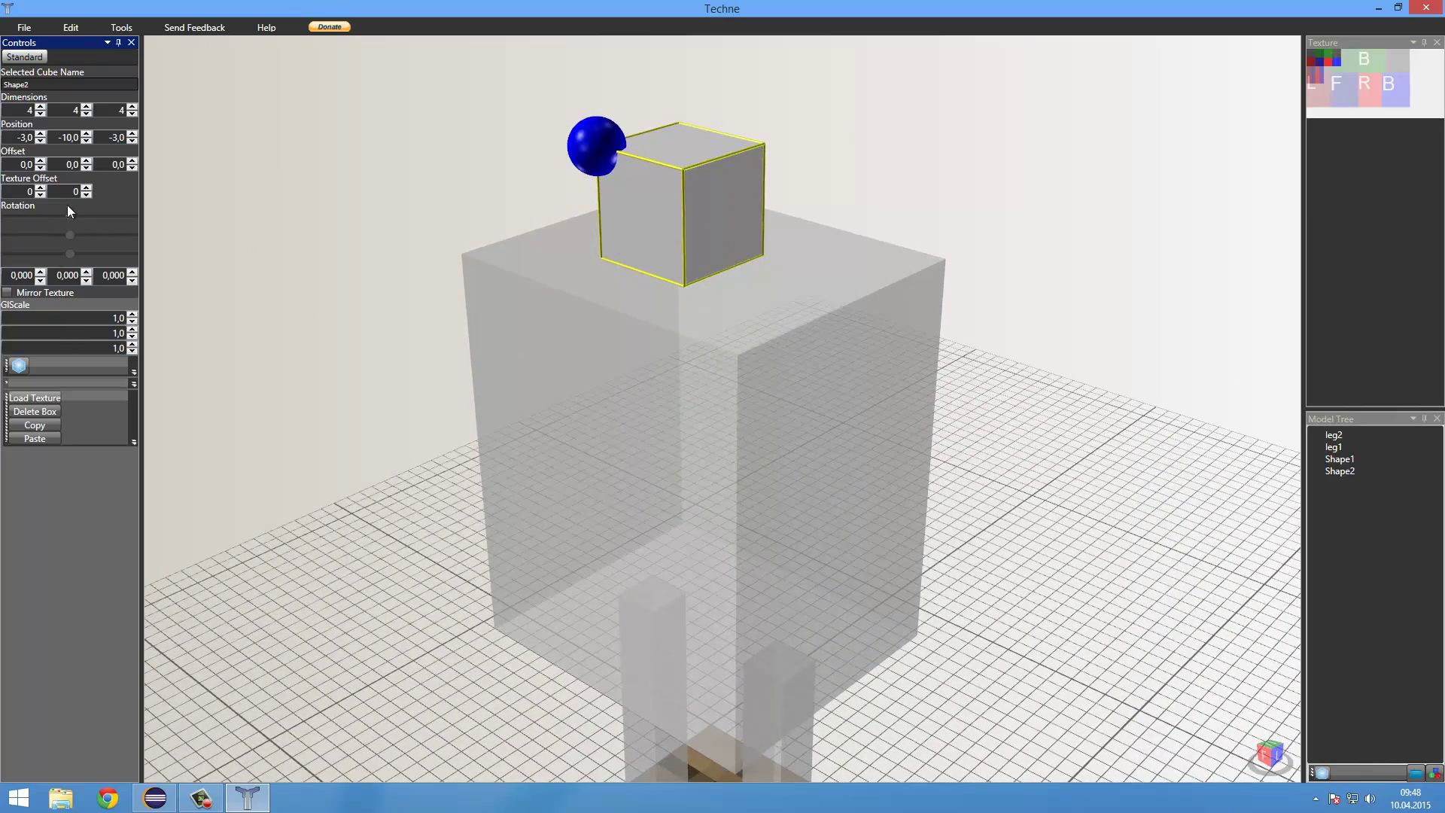
Step: Try rotating the small cube about its X and Y axes, and reset both rotations to 0
drag(72, 218, 26, 232)
double_click(29, 275)
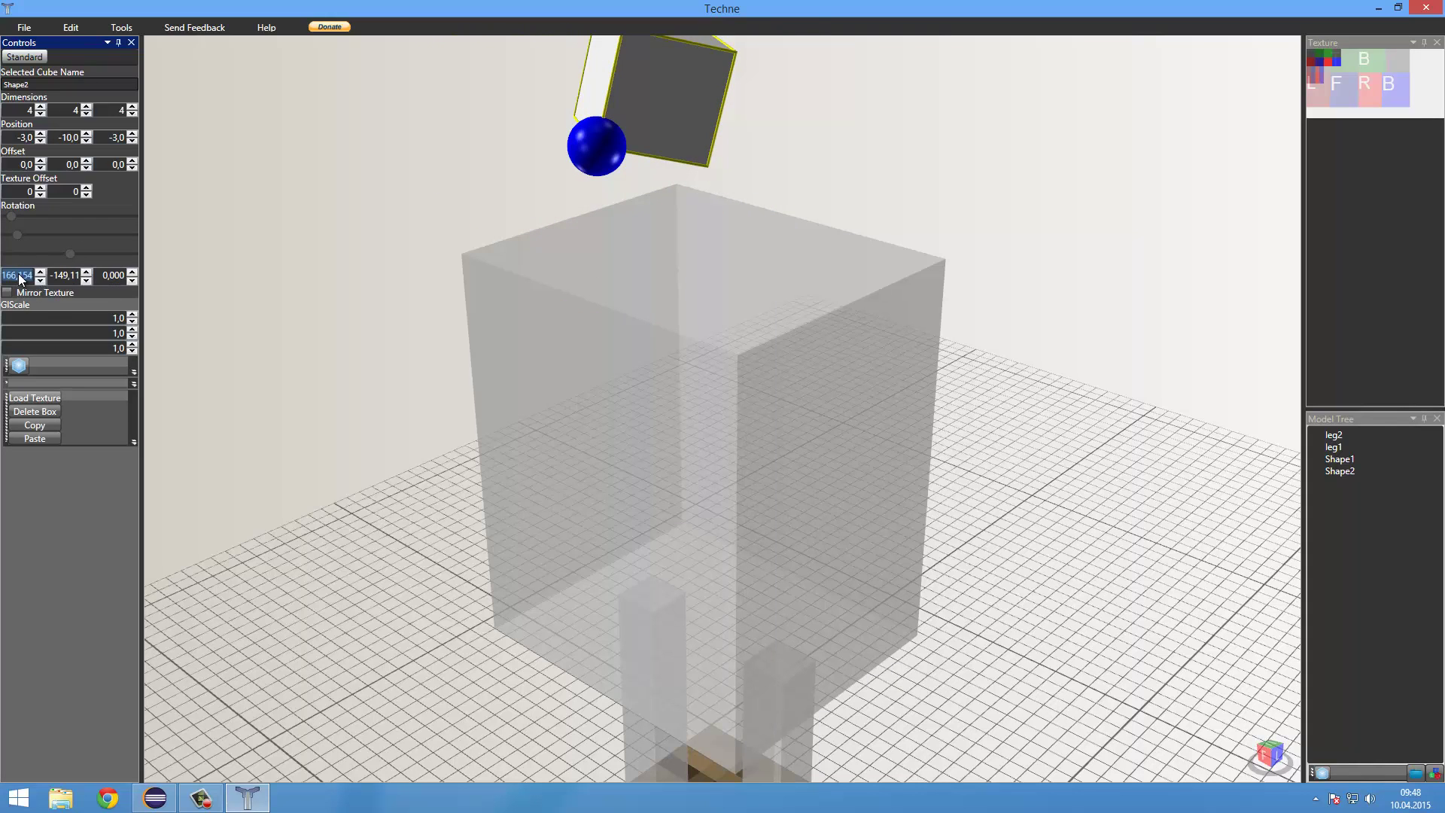
text(0)
key(Return)
text(000)
key(Return)
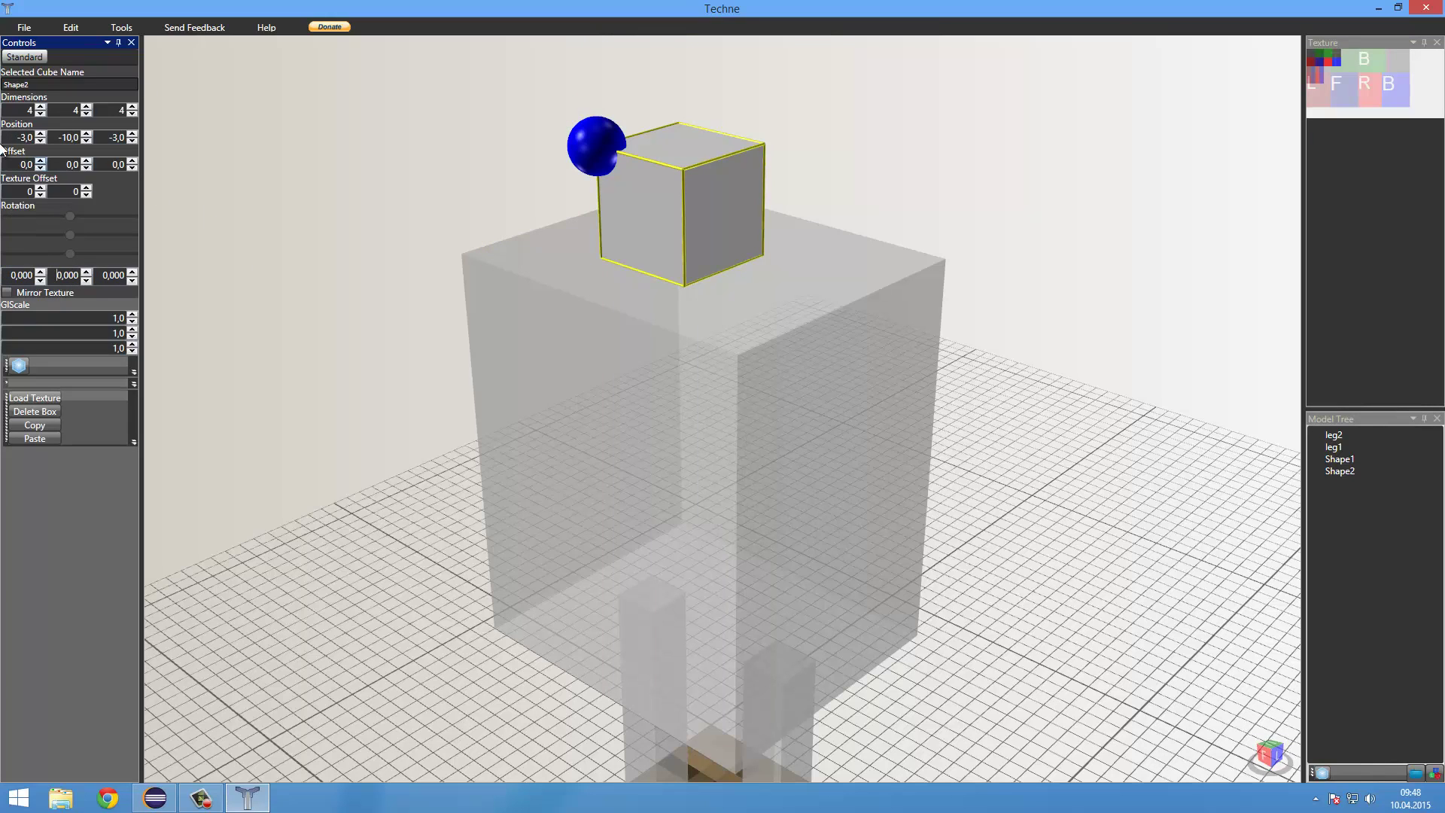
Step: Set the small cube's offset to X -2, Y -4, Z -2 relative to its rotation point
right_drag(275, 269, 109, 261)
click(41, 168)
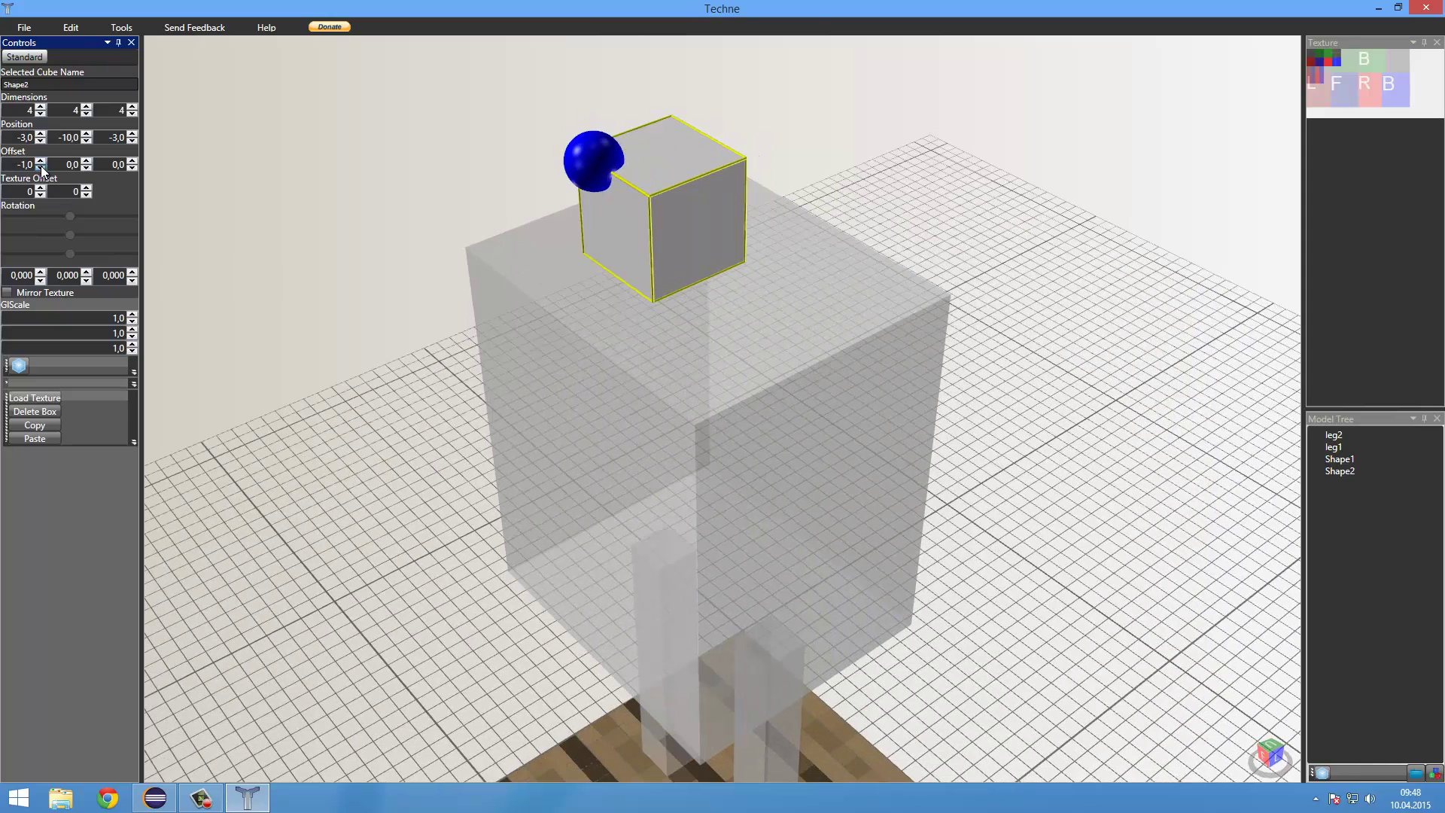
click(40, 167)
click(87, 167)
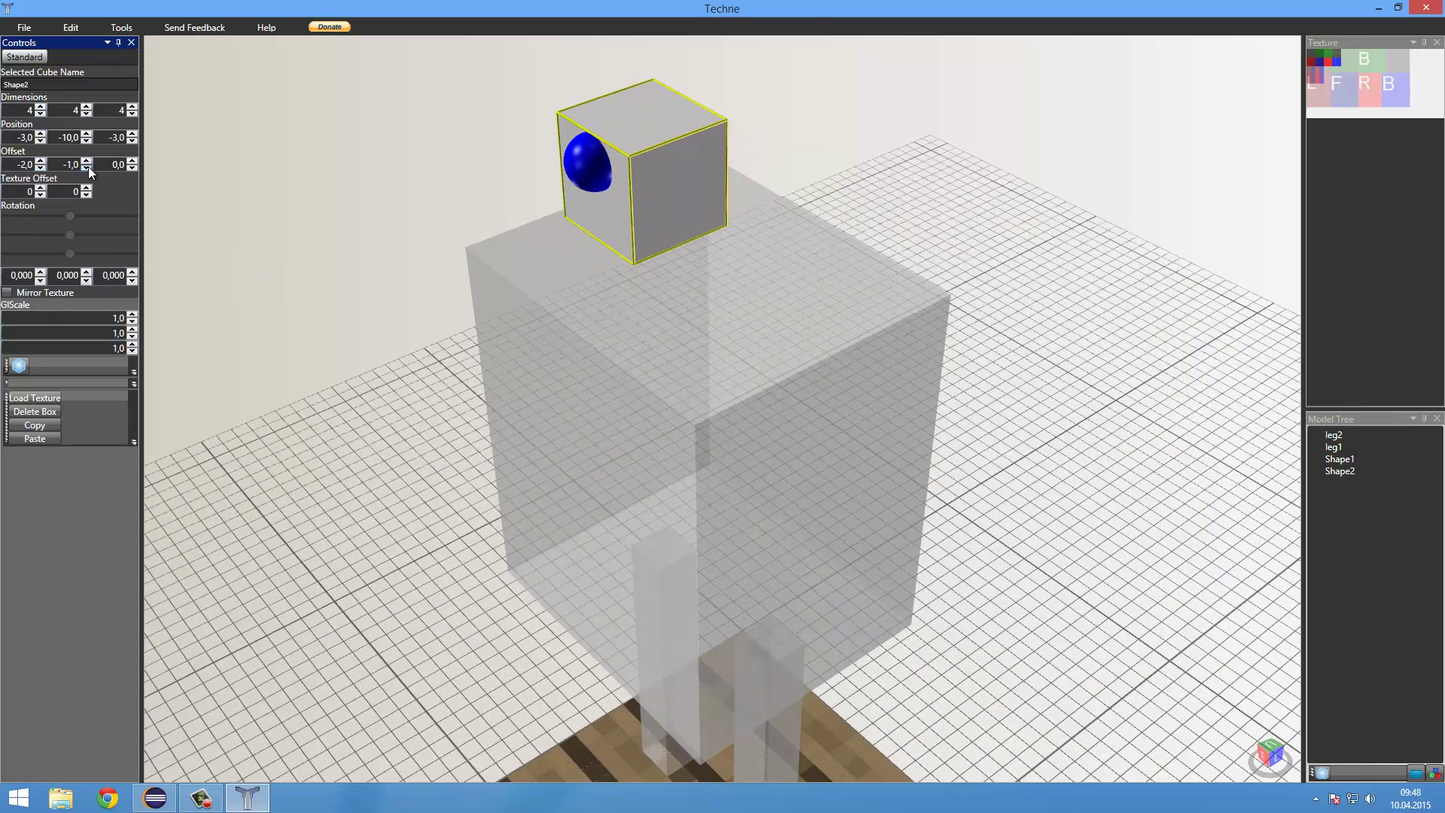
click(87, 167)
click(87, 167)
click(87, 167)
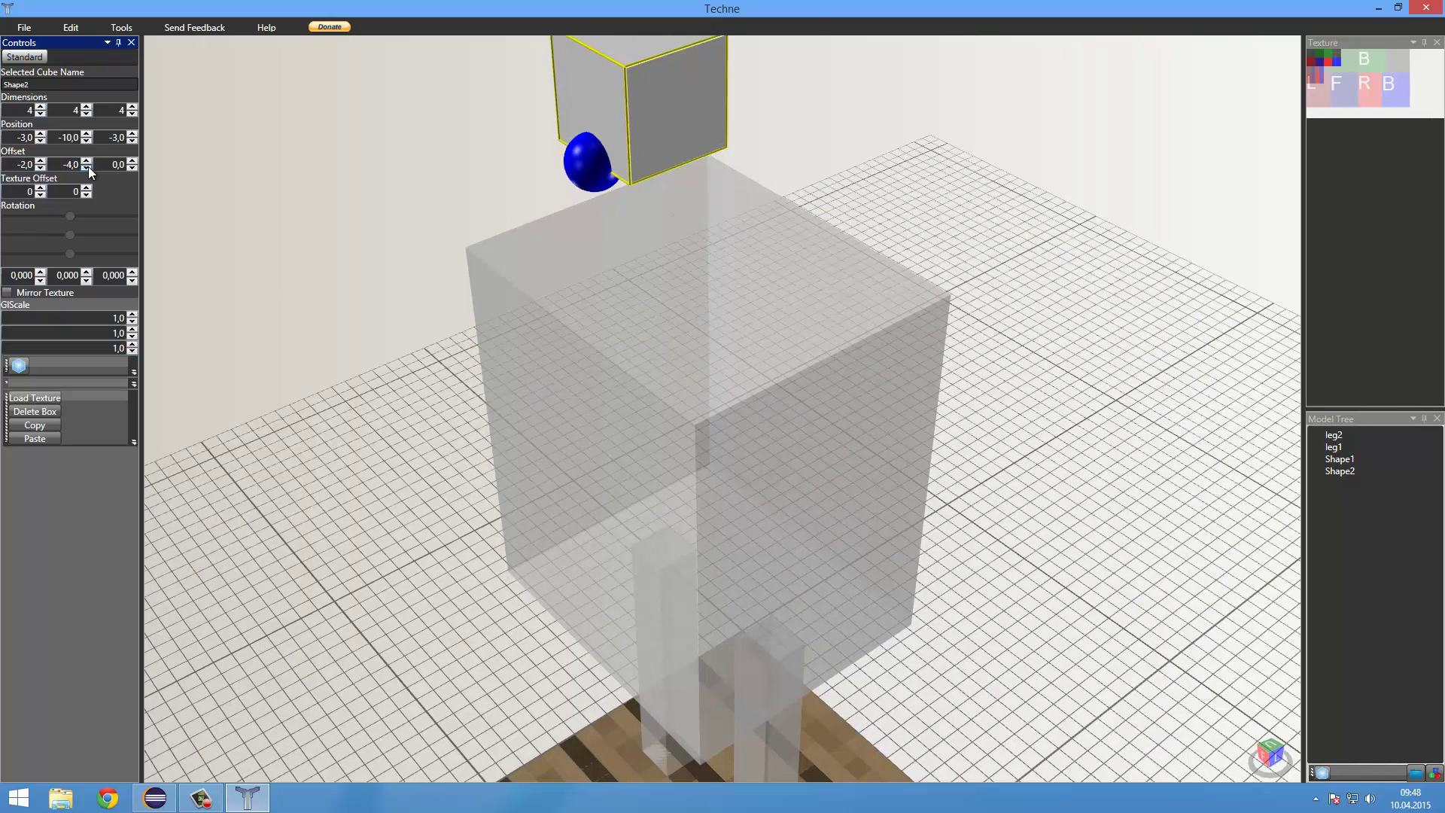
click(133, 160)
click(133, 160)
click(131, 169)
click(131, 169)
click(131, 168)
click(131, 169)
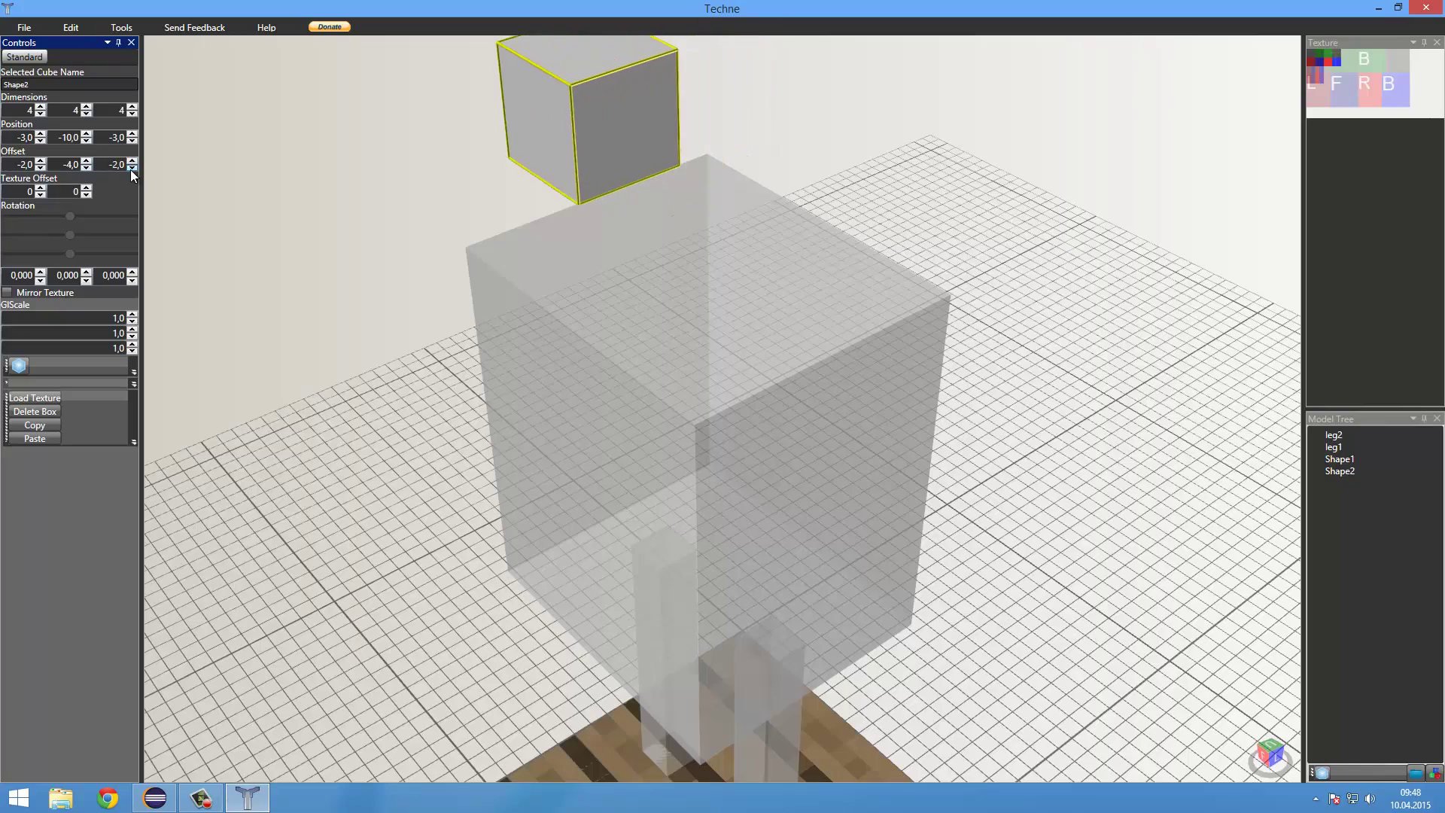
Step: Shift the small cube sideways over the large cube to an X position of 0
right_drag(397, 155, 218, 169)
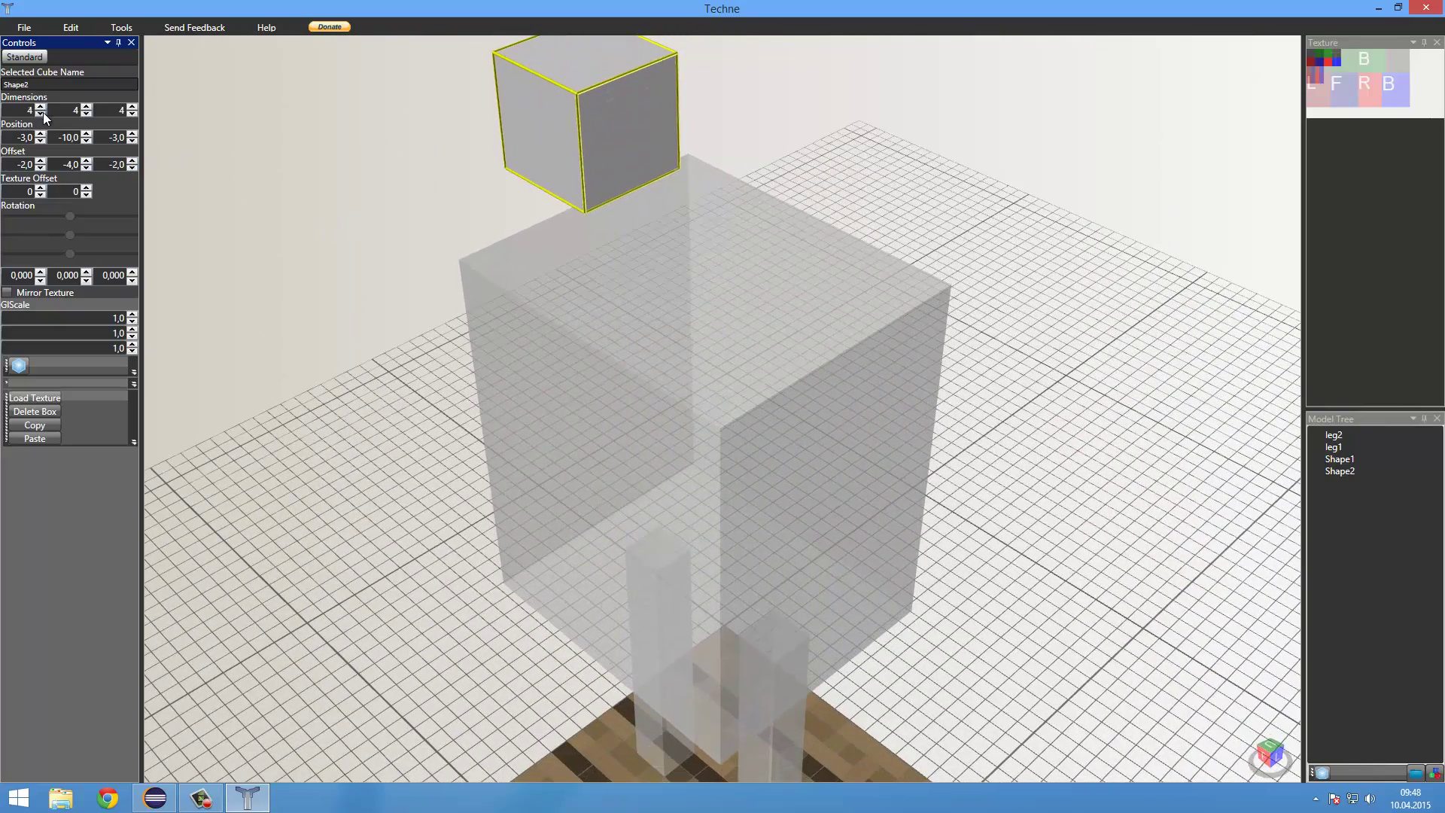
click(40, 135)
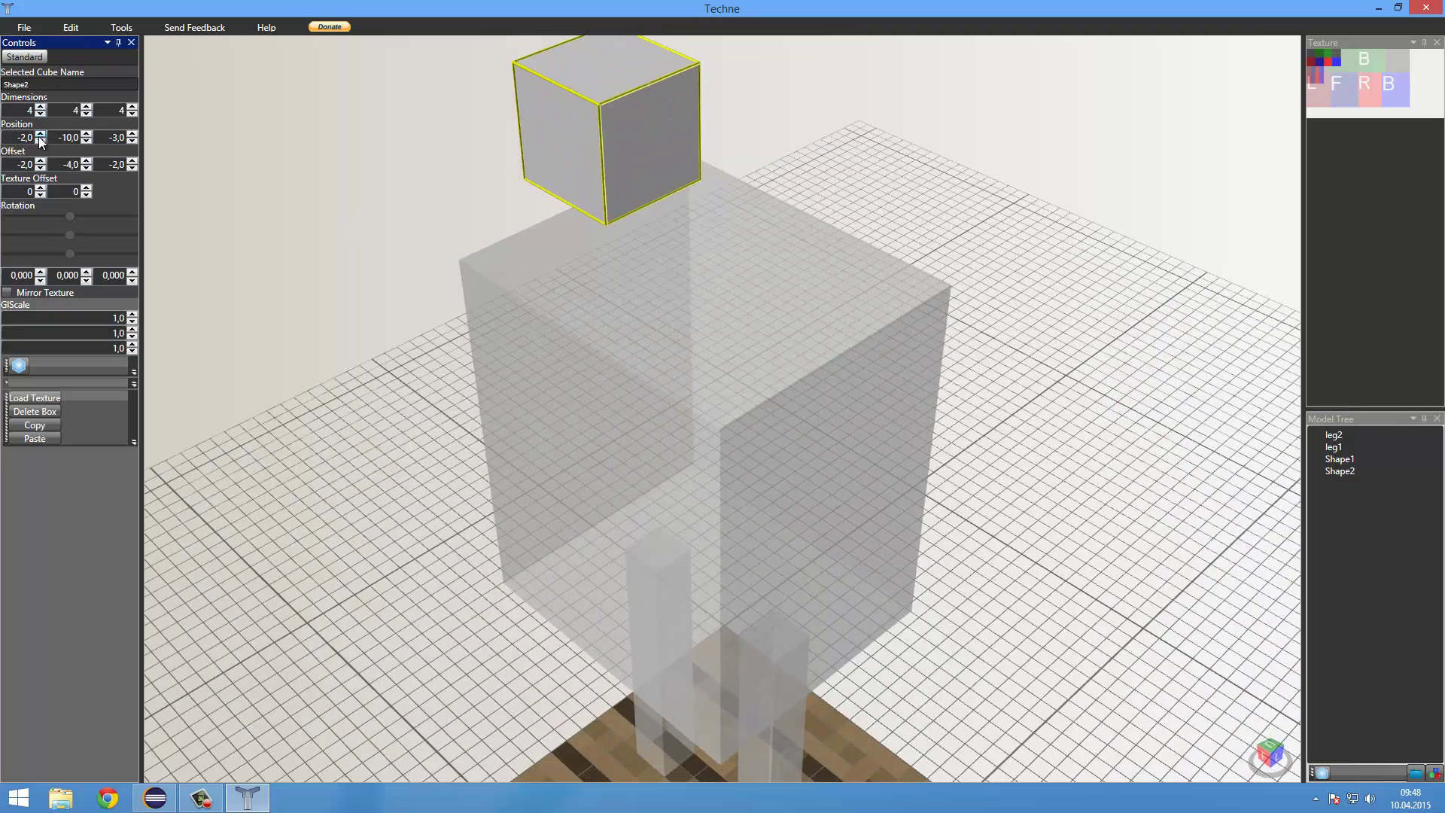
click(40, 134)
click(40, 135)
click(40, 134)
right_drag(358, 223, 84, 140)
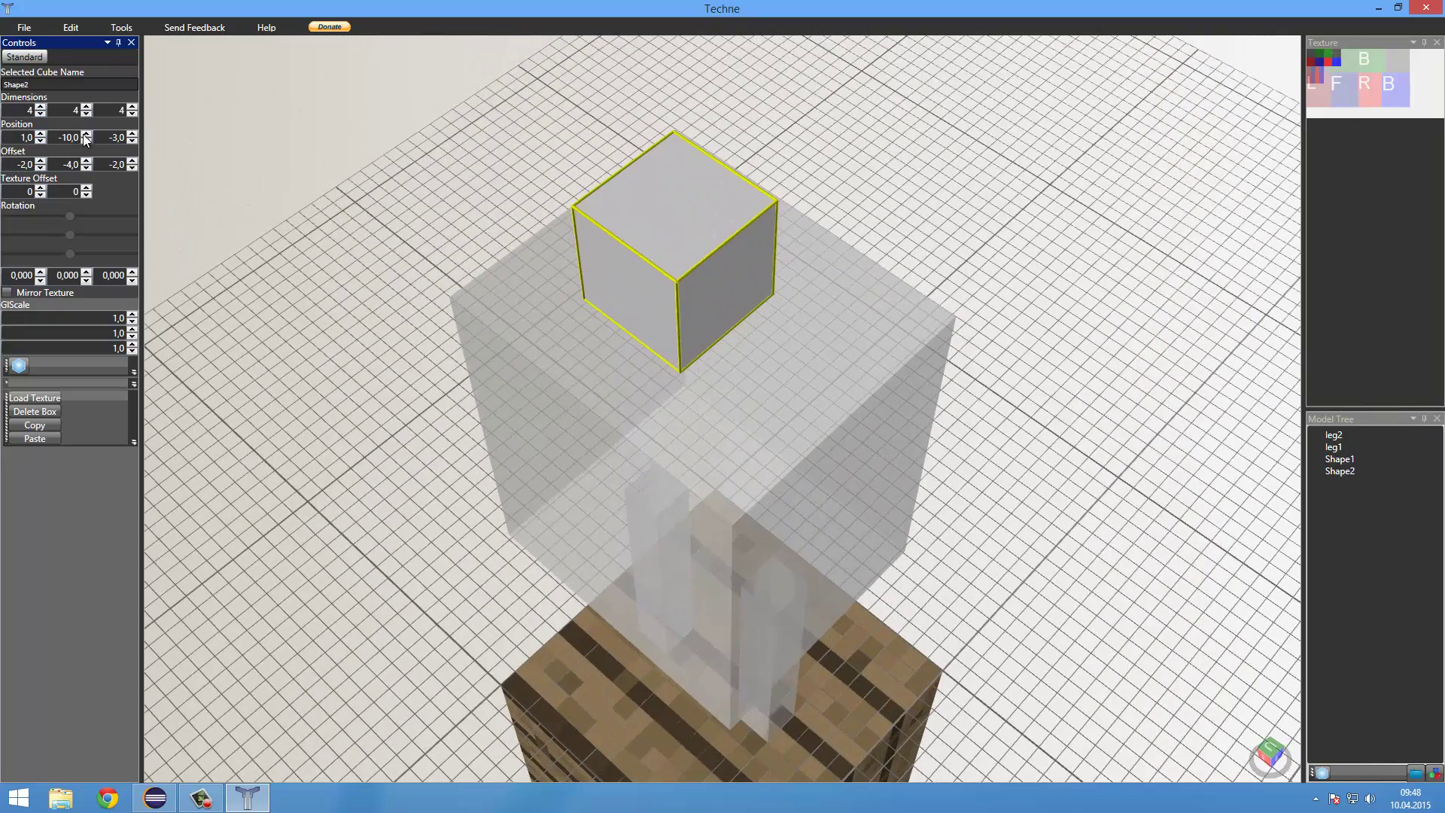
click(40, 141)
Step: Lower the small cube onto the large cube's top face with a Y position of -6
click(87, 141)
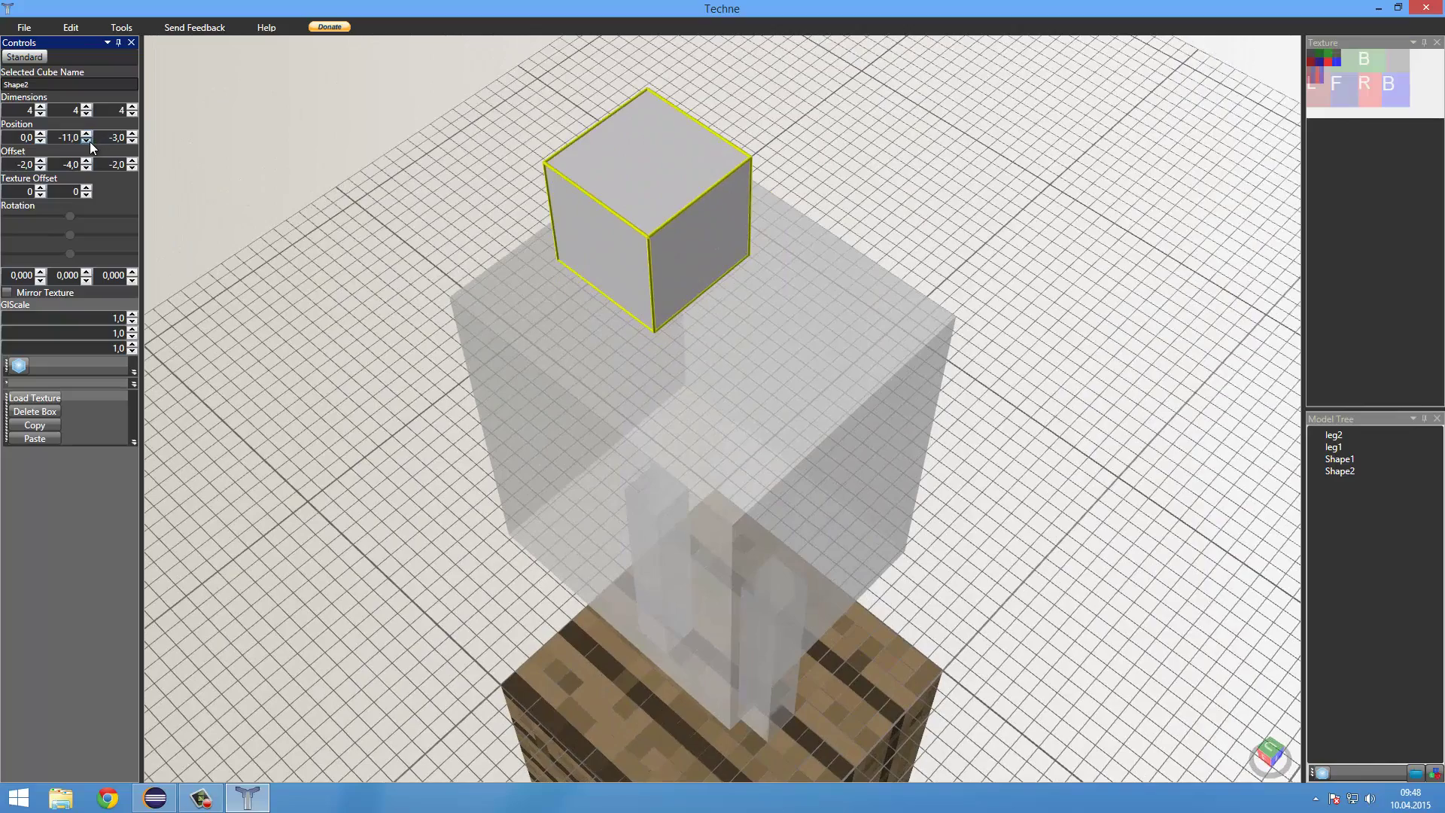
click(87, 134)
click(87, 134)
click(86, 134)
click(86, 134)
click(87, 134)
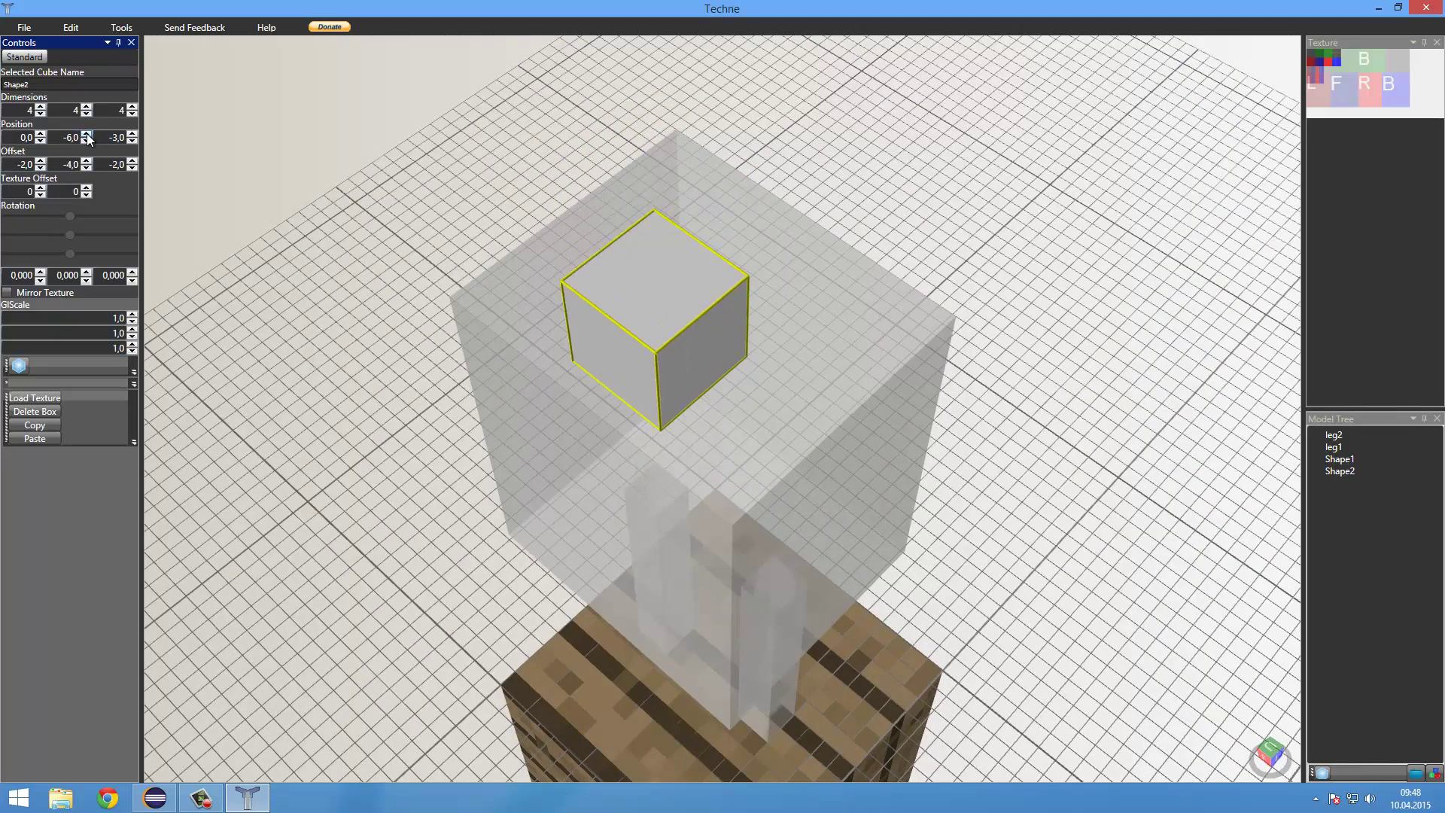
click(86, 134)
right_drag(226, 143, 74, 123)
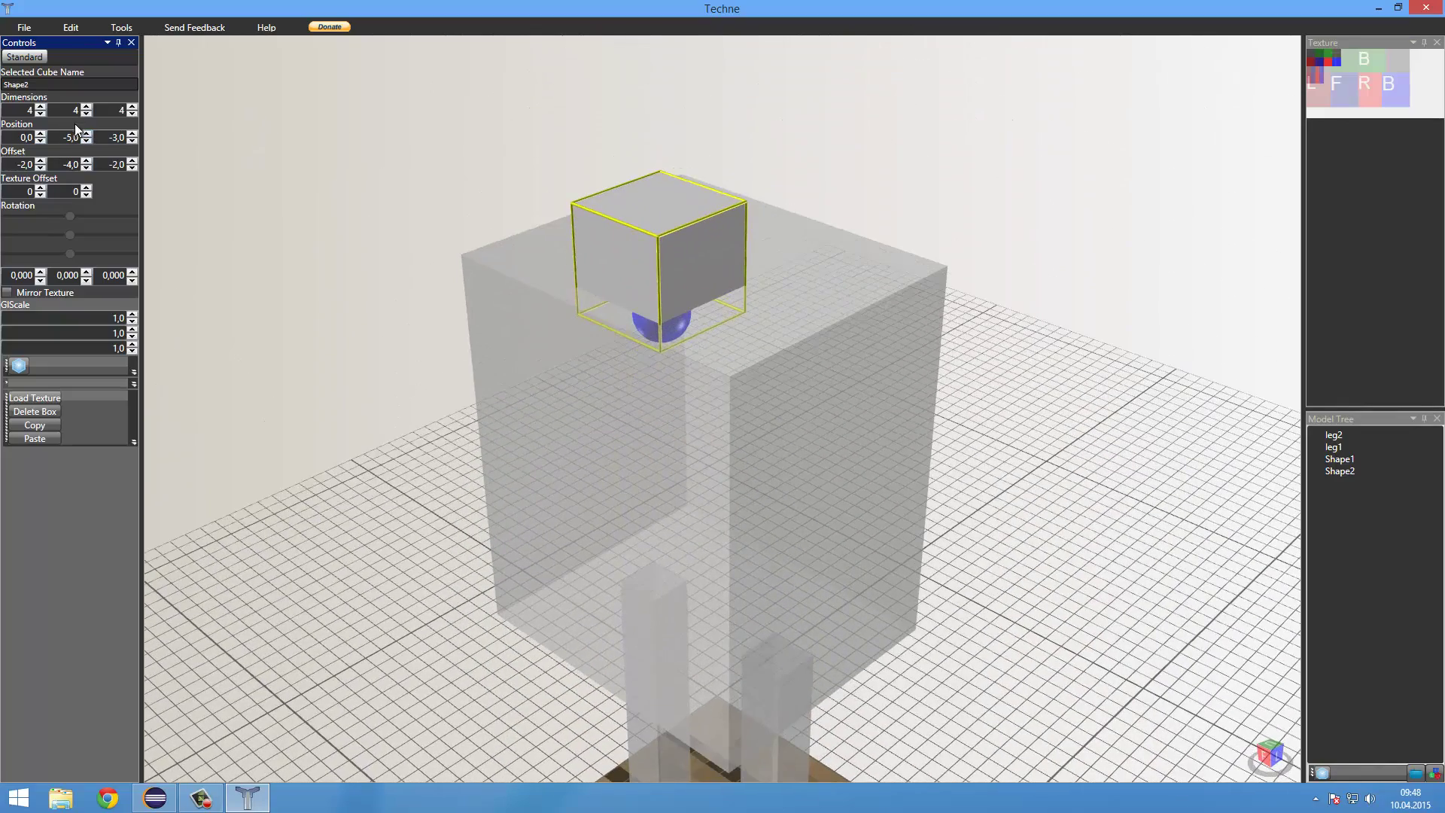
click(87, 140)
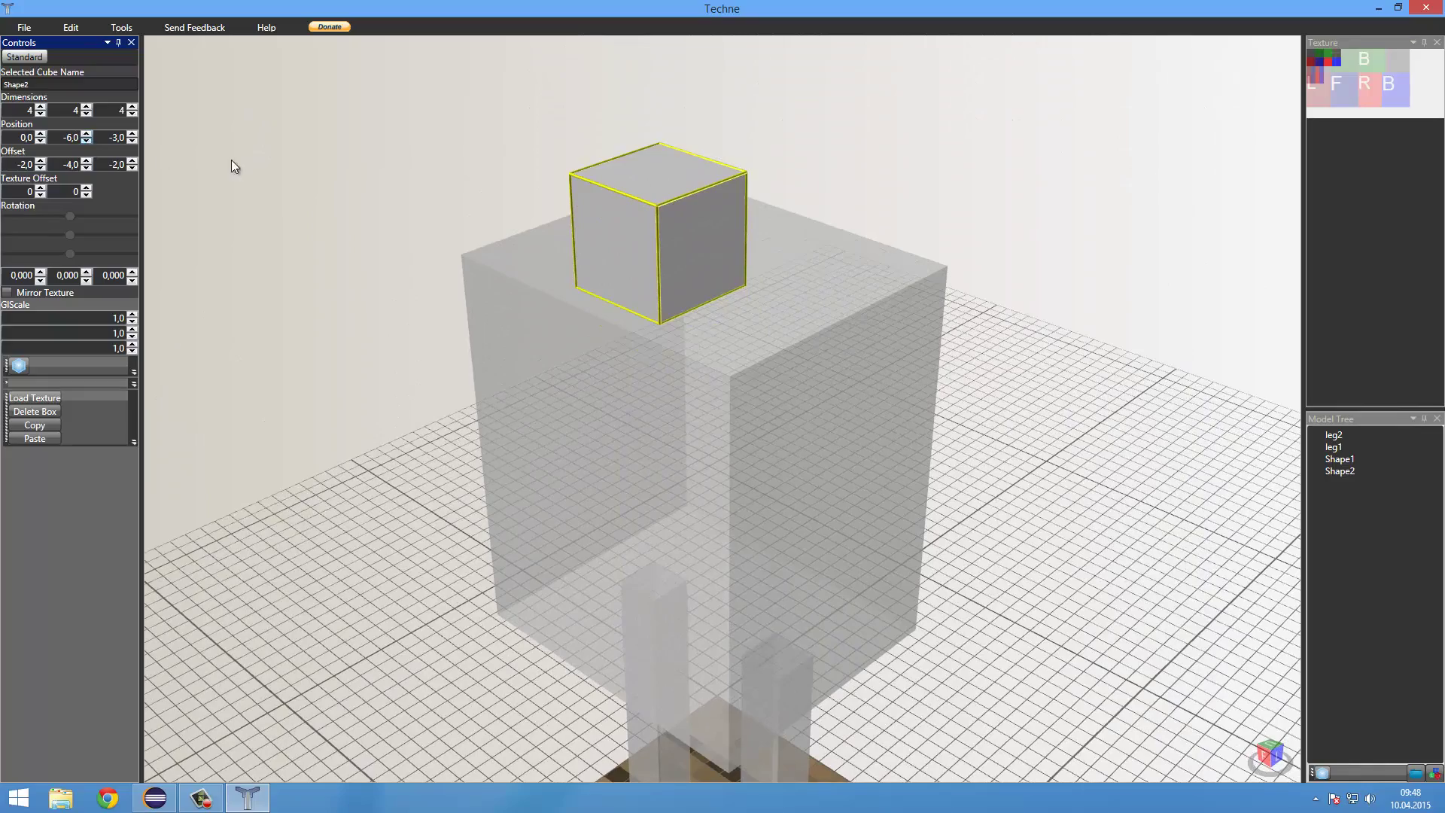
Step: Move the small cube toward the middle of the large cube with a Z position of -1
click(133, 140)
click(133, 134)
click(134, 131)
click(134, 131)
right_drag(237, 160, 678, 271)
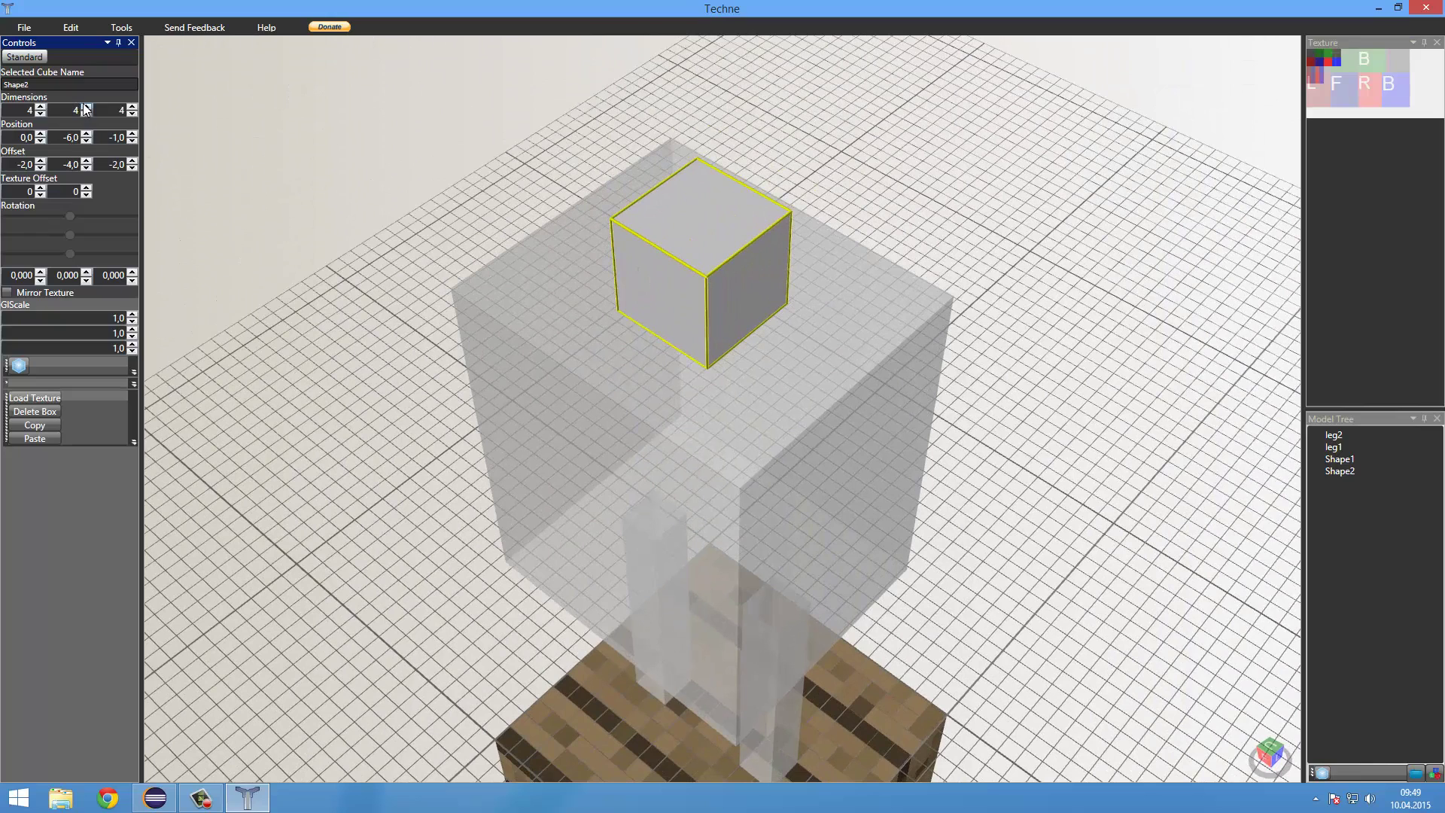
Step: Widen the small cube to 5 along X and set its X position to -1
click(132, 107)
click(132, 114)
click(86, 107)
click(87, 115)
click(40, 107)
right_drag(161, 146, 369, 155)
click(41, 141)
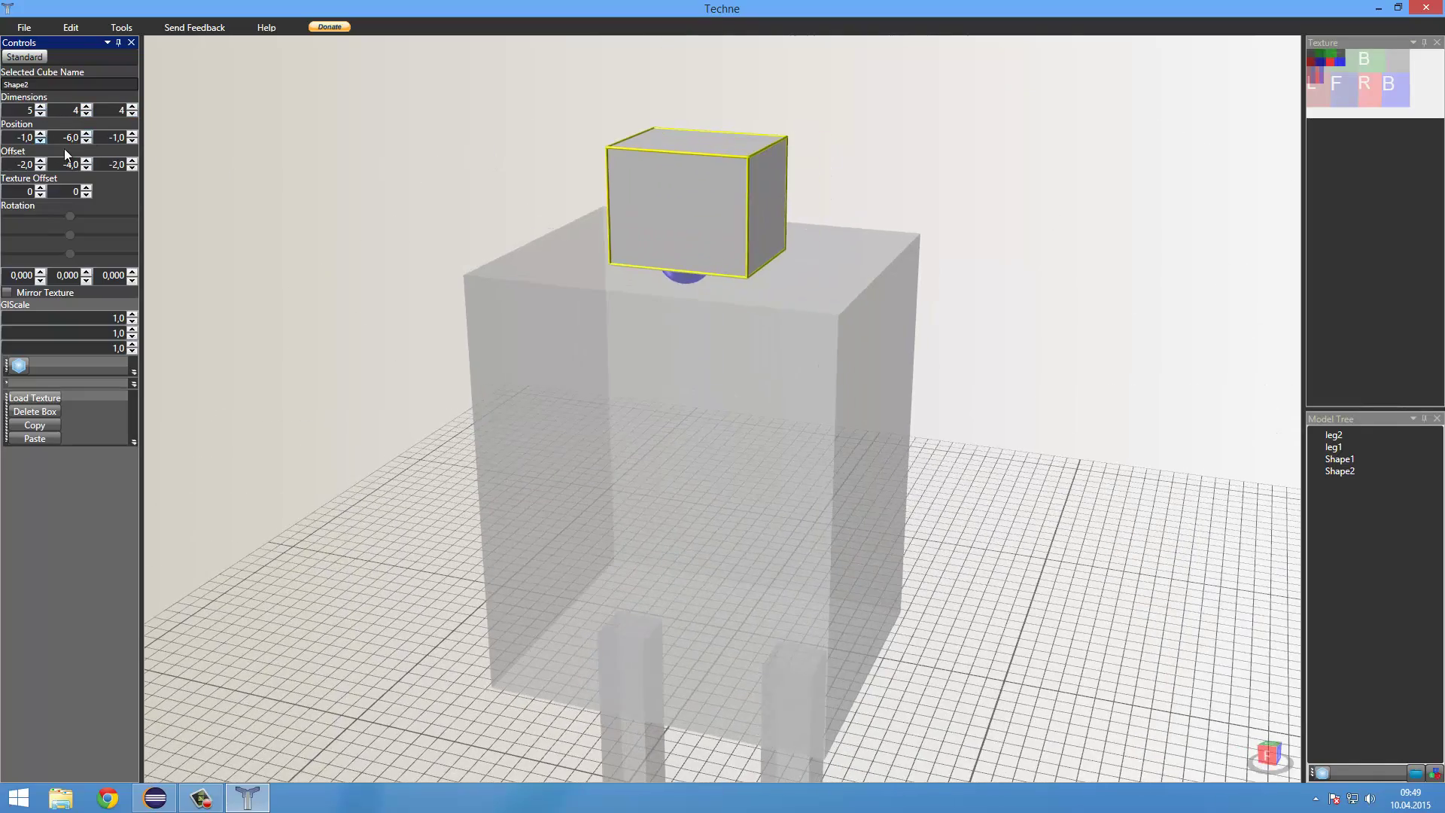
Step: Try the small cube at a Z position of 0, and return it to -1
right_drag(165, 155, 301, 185)
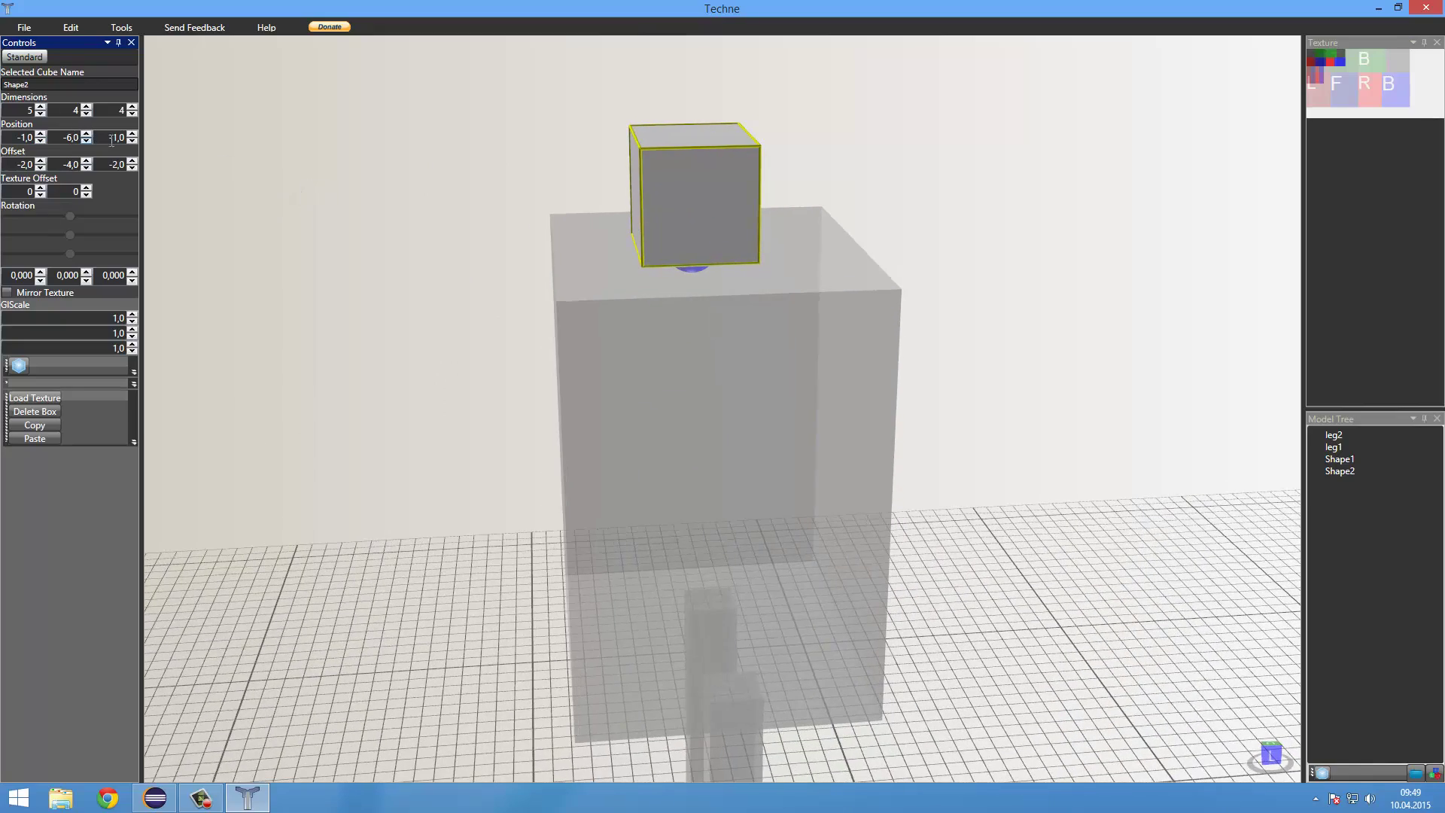
click(135, 141)
click(136, 134)
click(137, 134)
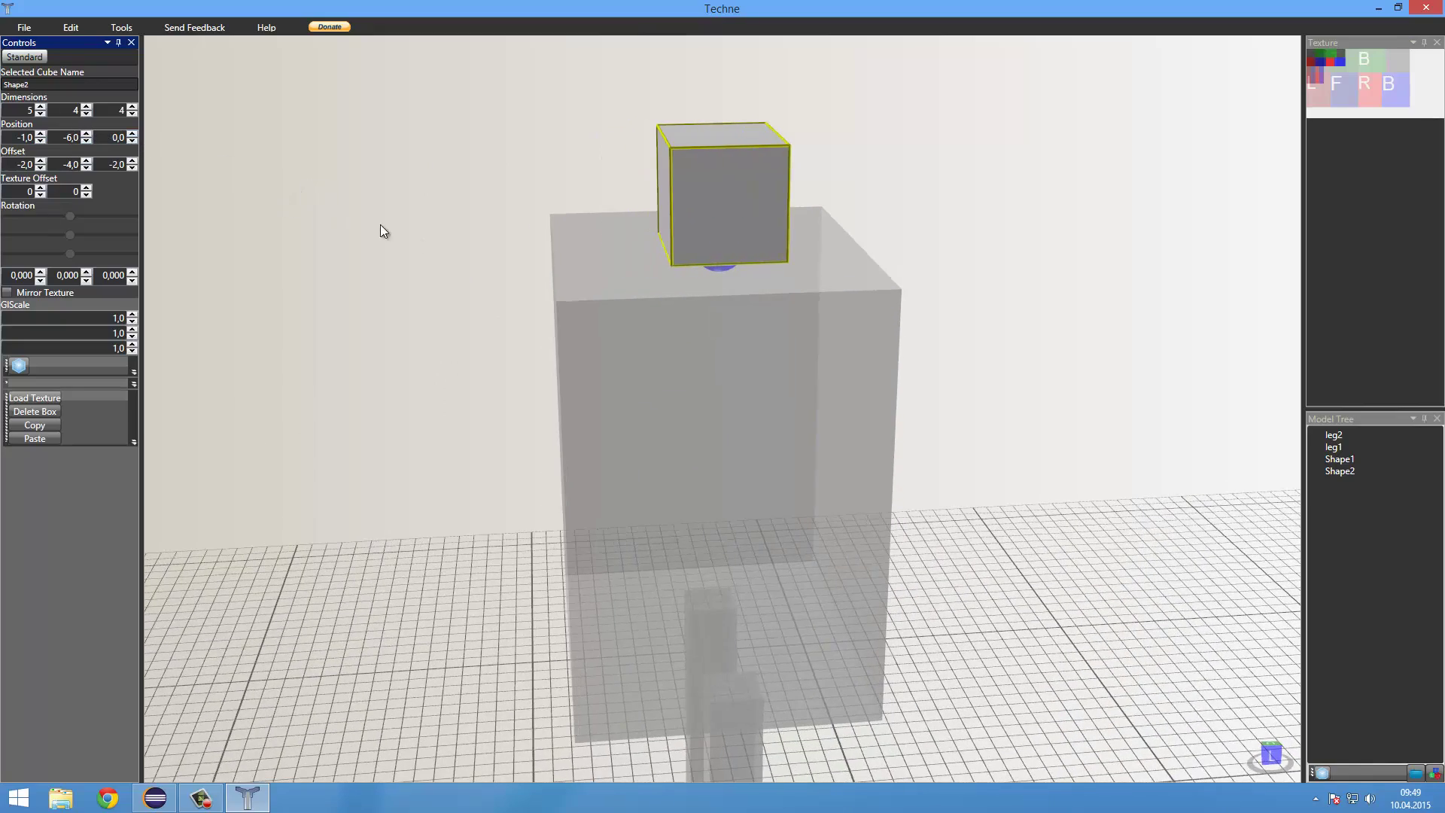
right_drag(381, 224, 489, 246)
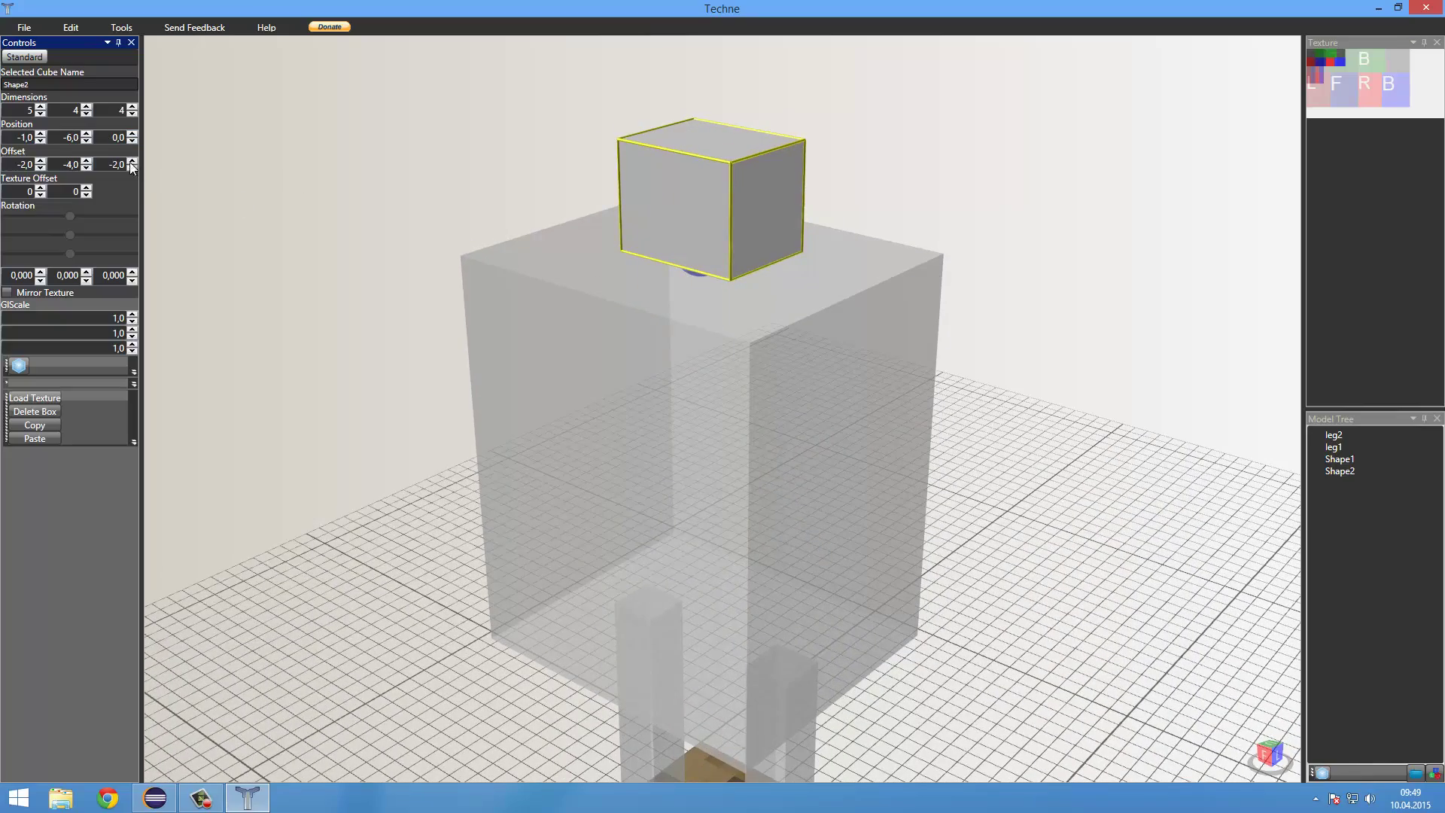
click(133, 134)
click(132, 141)
click(132, 142)
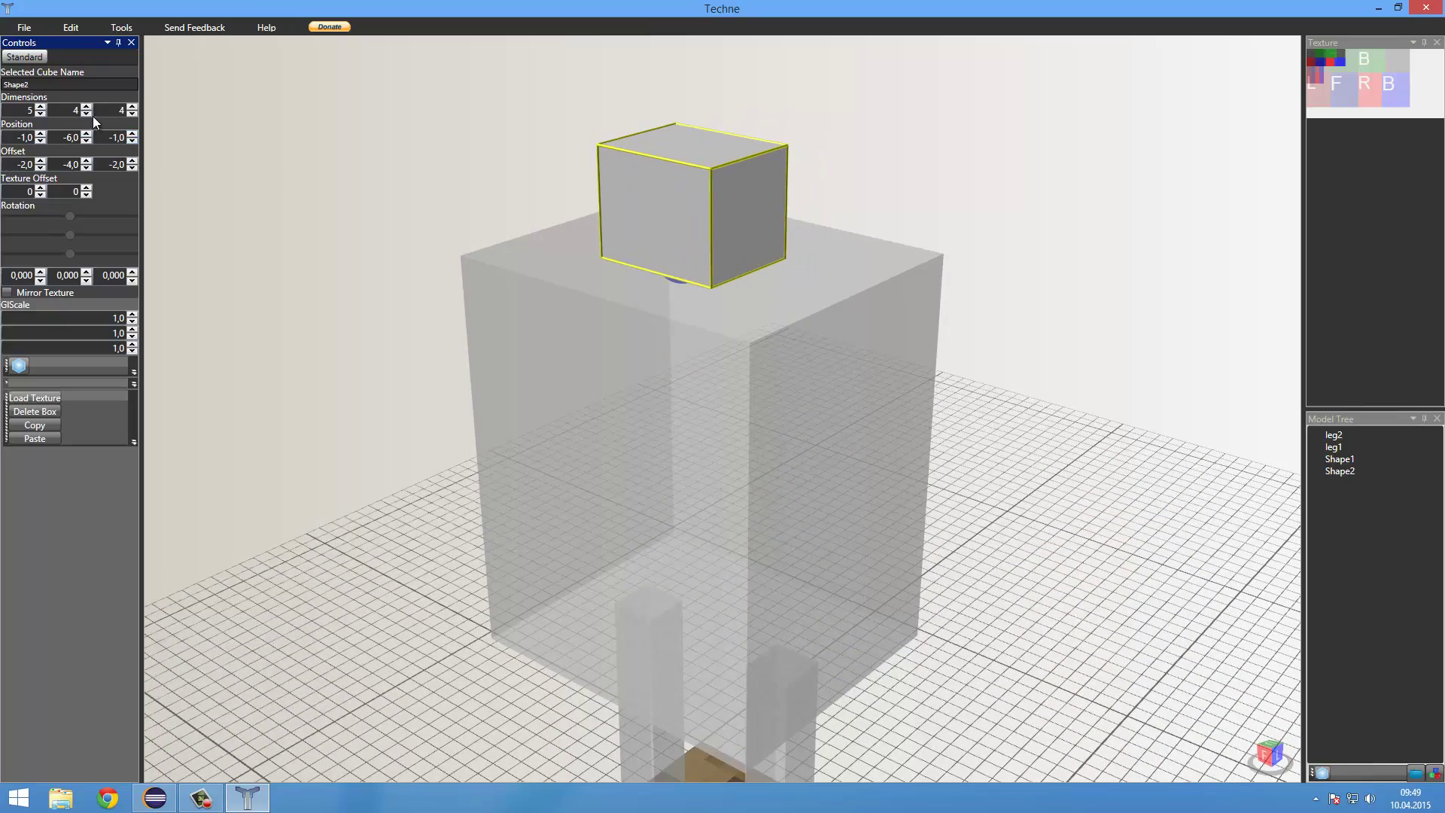
Step: Enlarge the small cube to 5 × 5 × 5 and raise it to a Y position of -7
click(133, 107)
right_drag(357, 186, 338, 158)
click(87, 140)
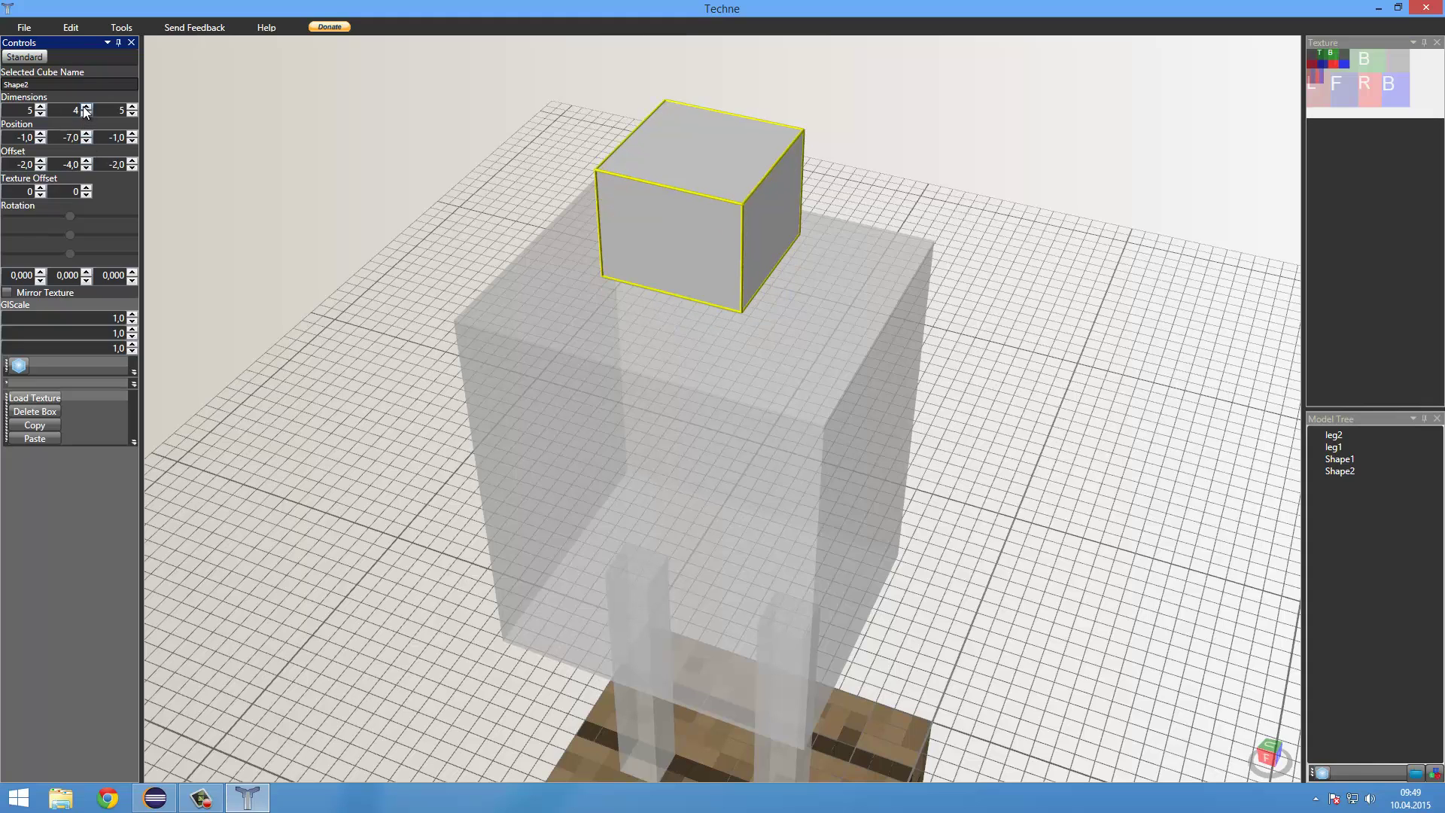
click(85, 114)
click(84, 115)
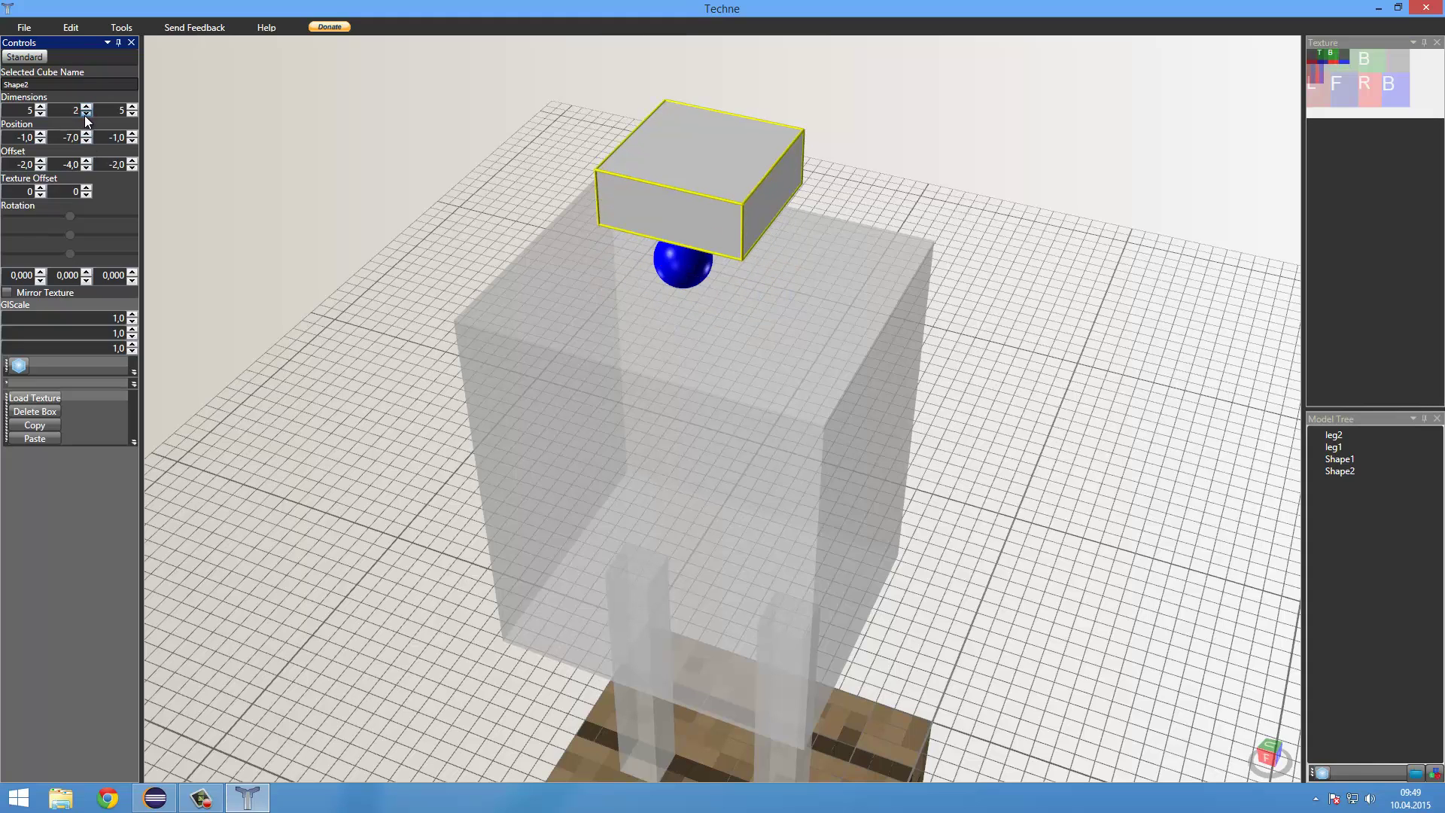
click(85, 115)
click(86, 107)
click(86, 107)
click(86, 107)
click(86, 107)
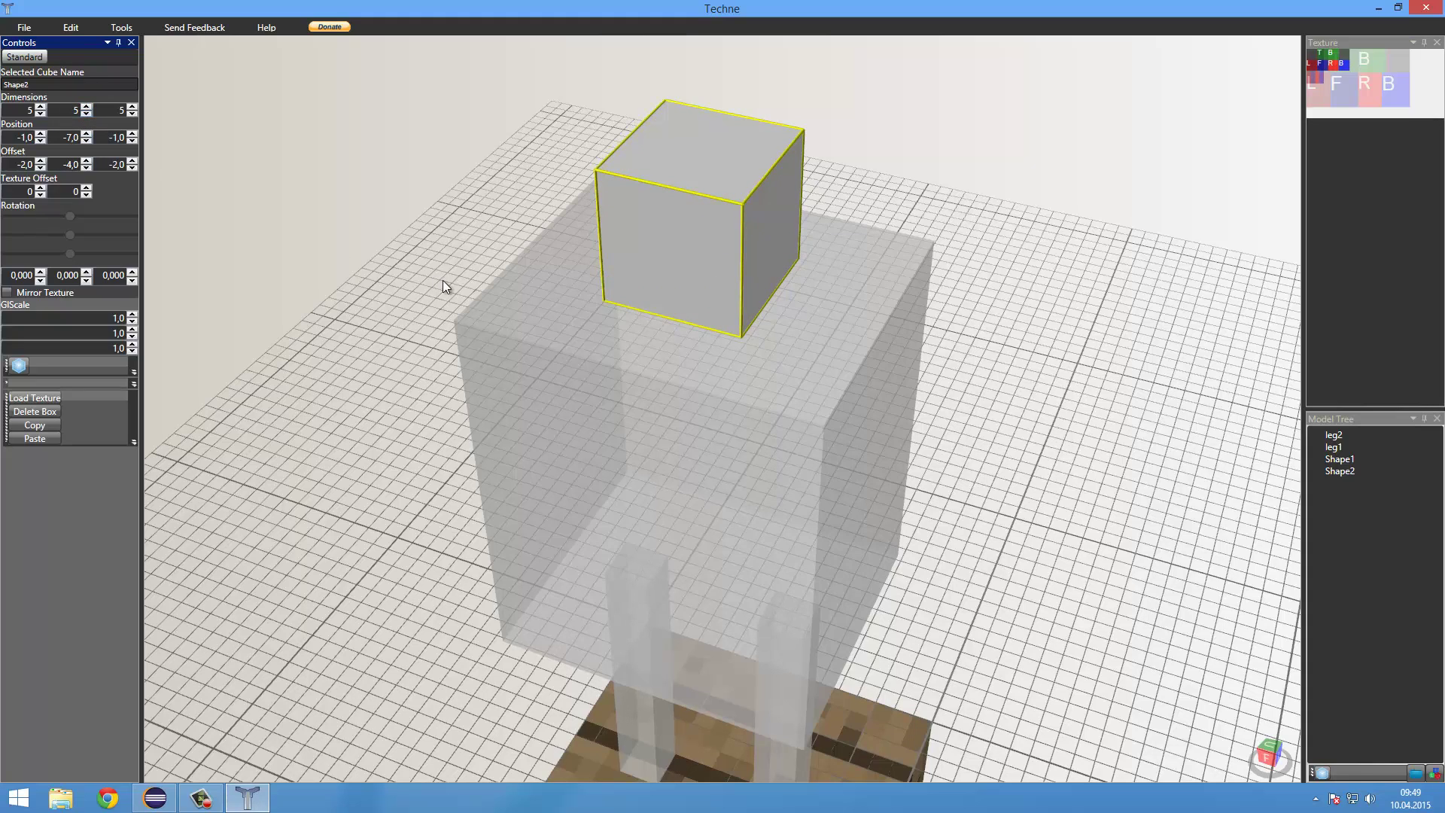
Step: Deselect the small cube and examine the whole model and its texture layout
mouse_move(443, 280)
right_down()
mouse_move(397, 241)
mouse_move(429, 274)
right_up()
scroll(451, 293, down, 5)
right_drag(484, 319, 525, 436)
click(525, 437)
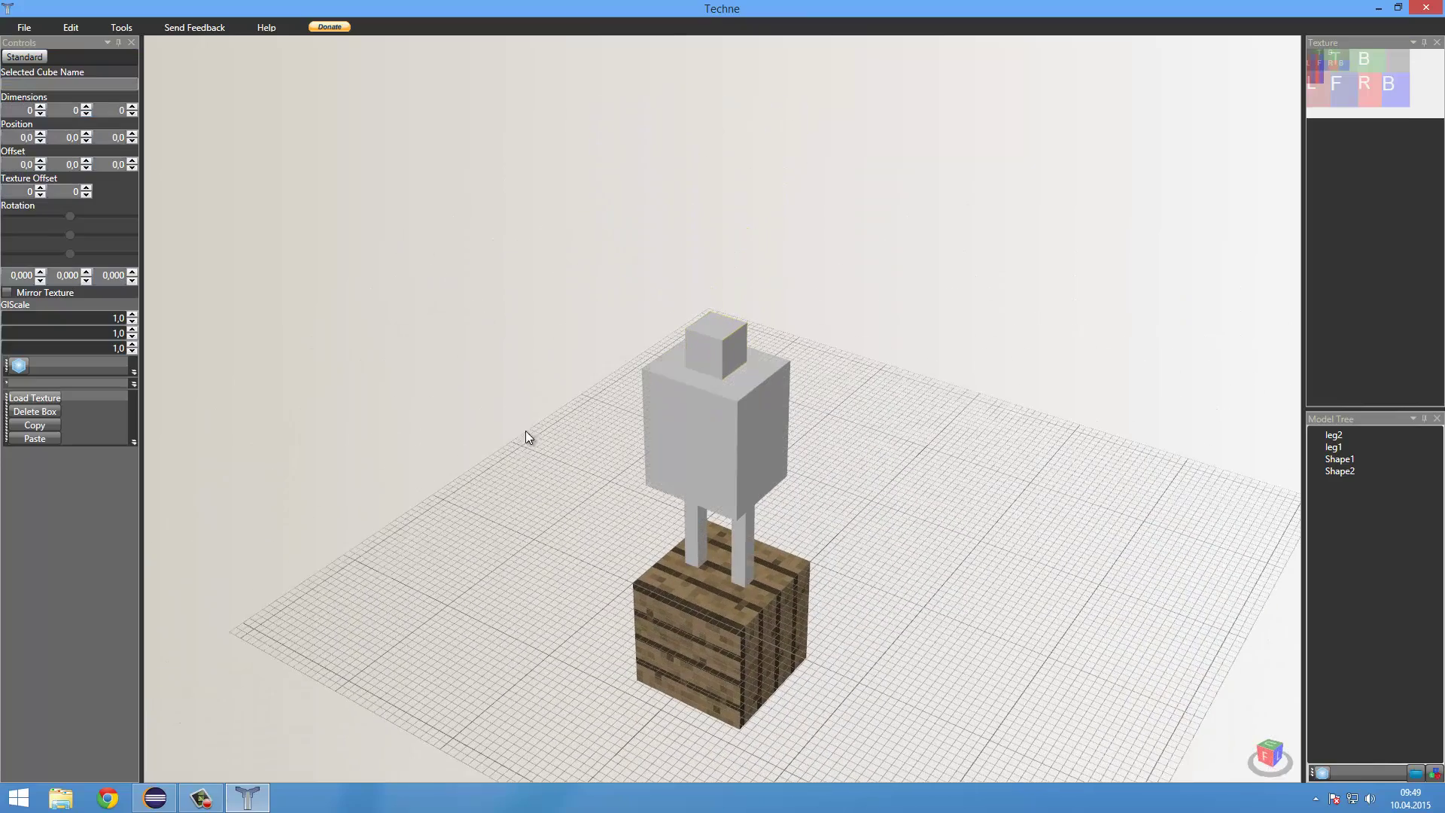
click(1402, 116)
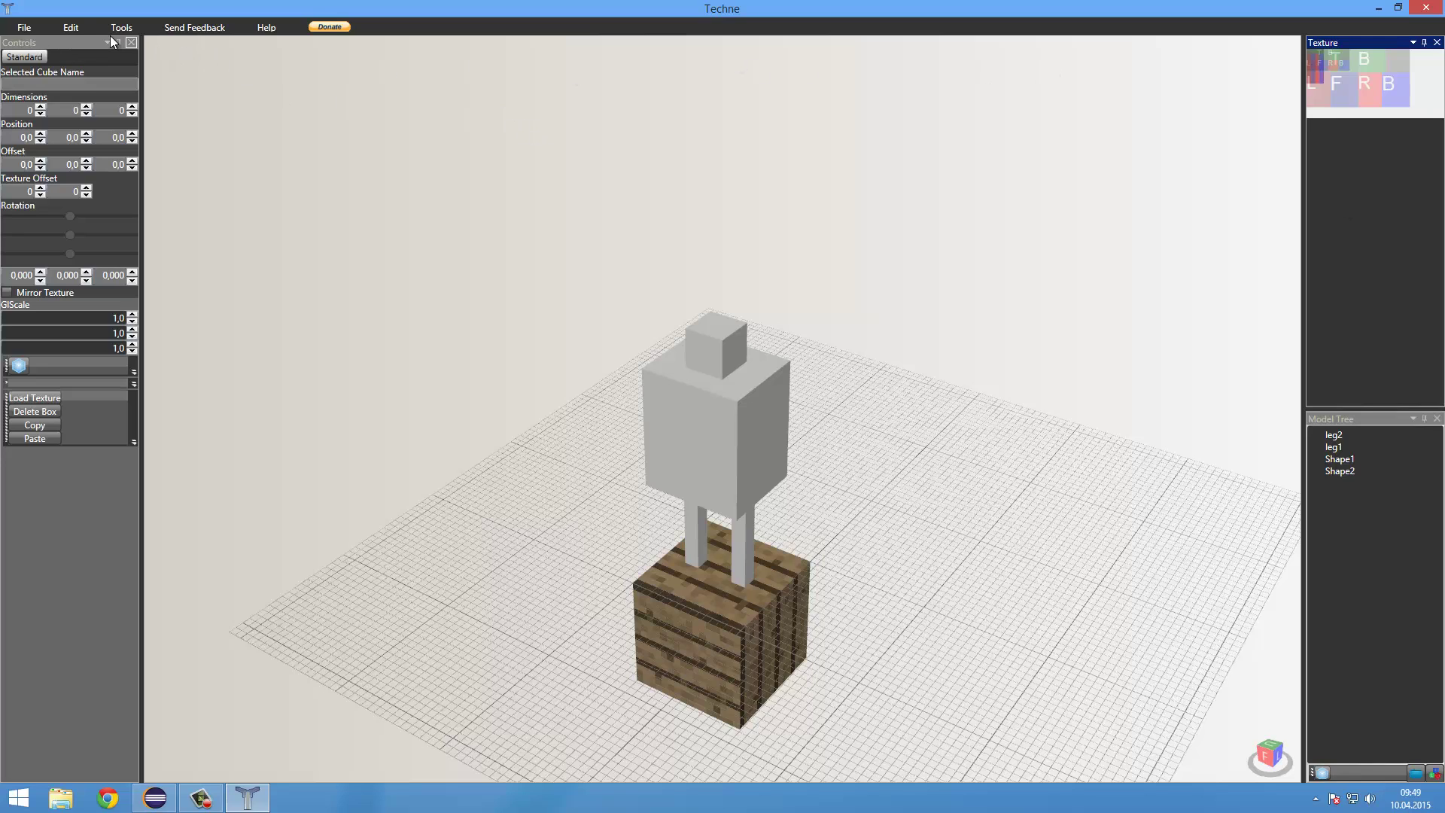
Step: Try to change the texture height to 64 in the Alien project's settings
click(27, 27)
click(51, 25)
click(25, 27)
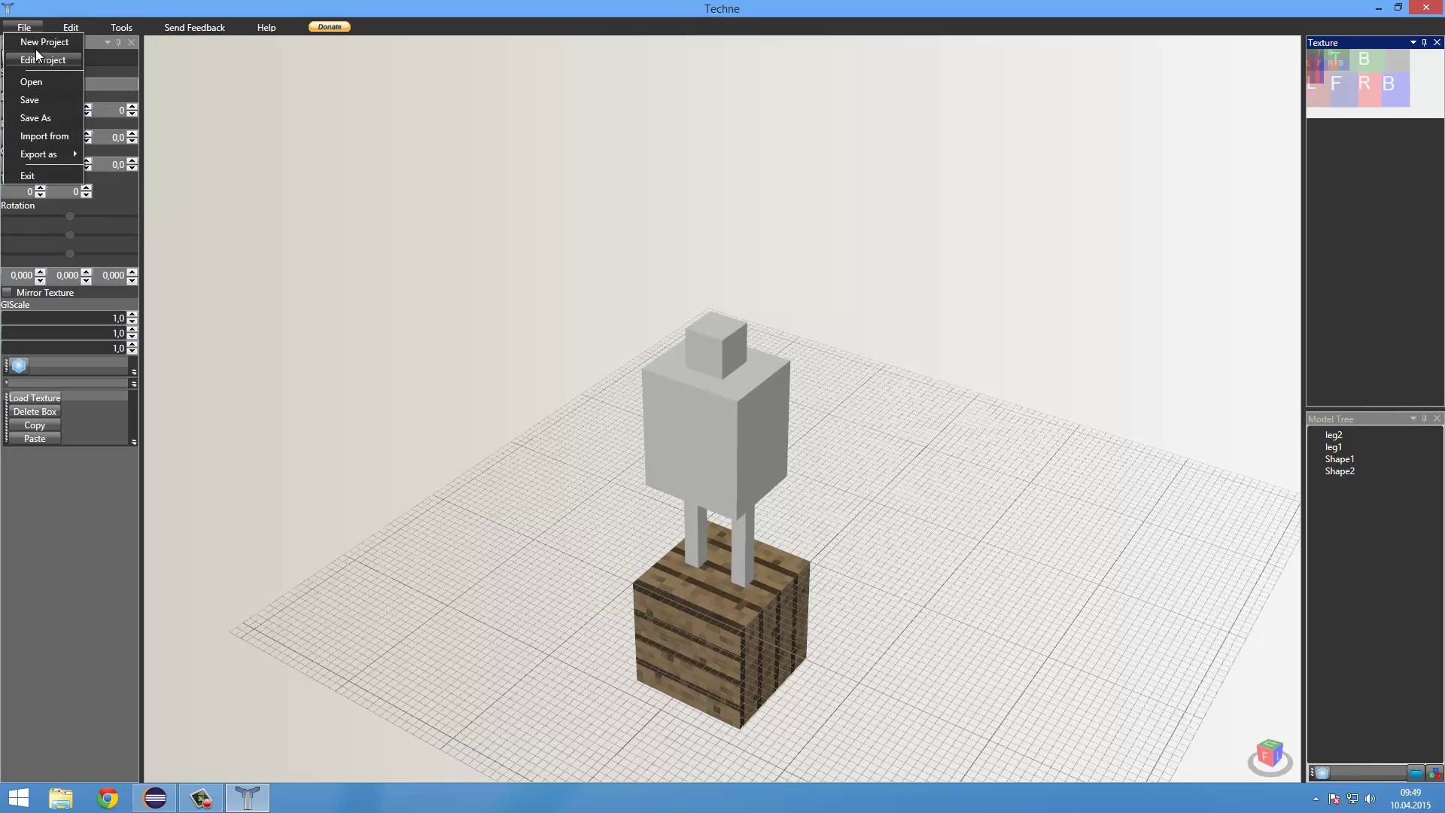
click(31, 59)
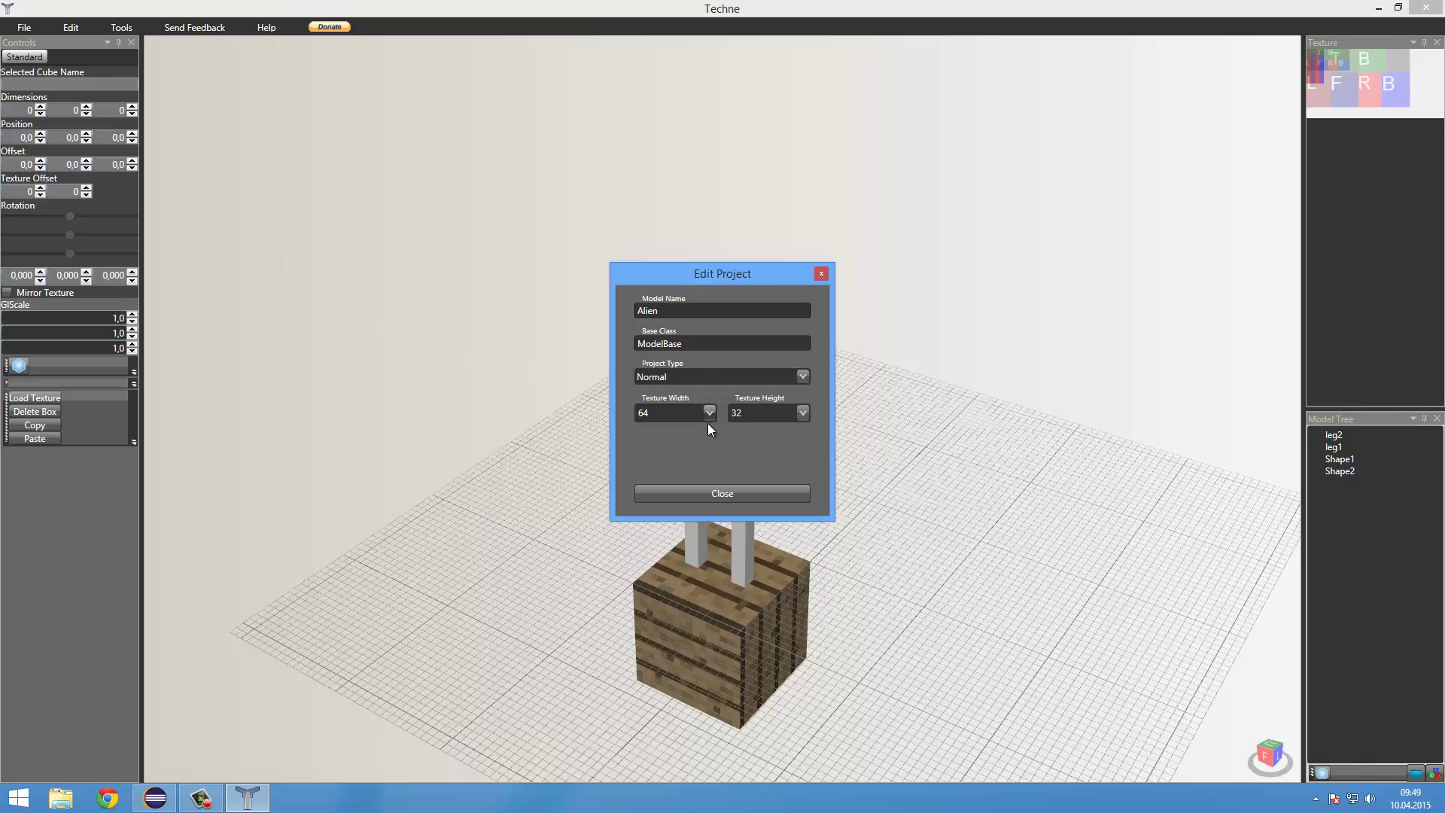
click(809, 418)
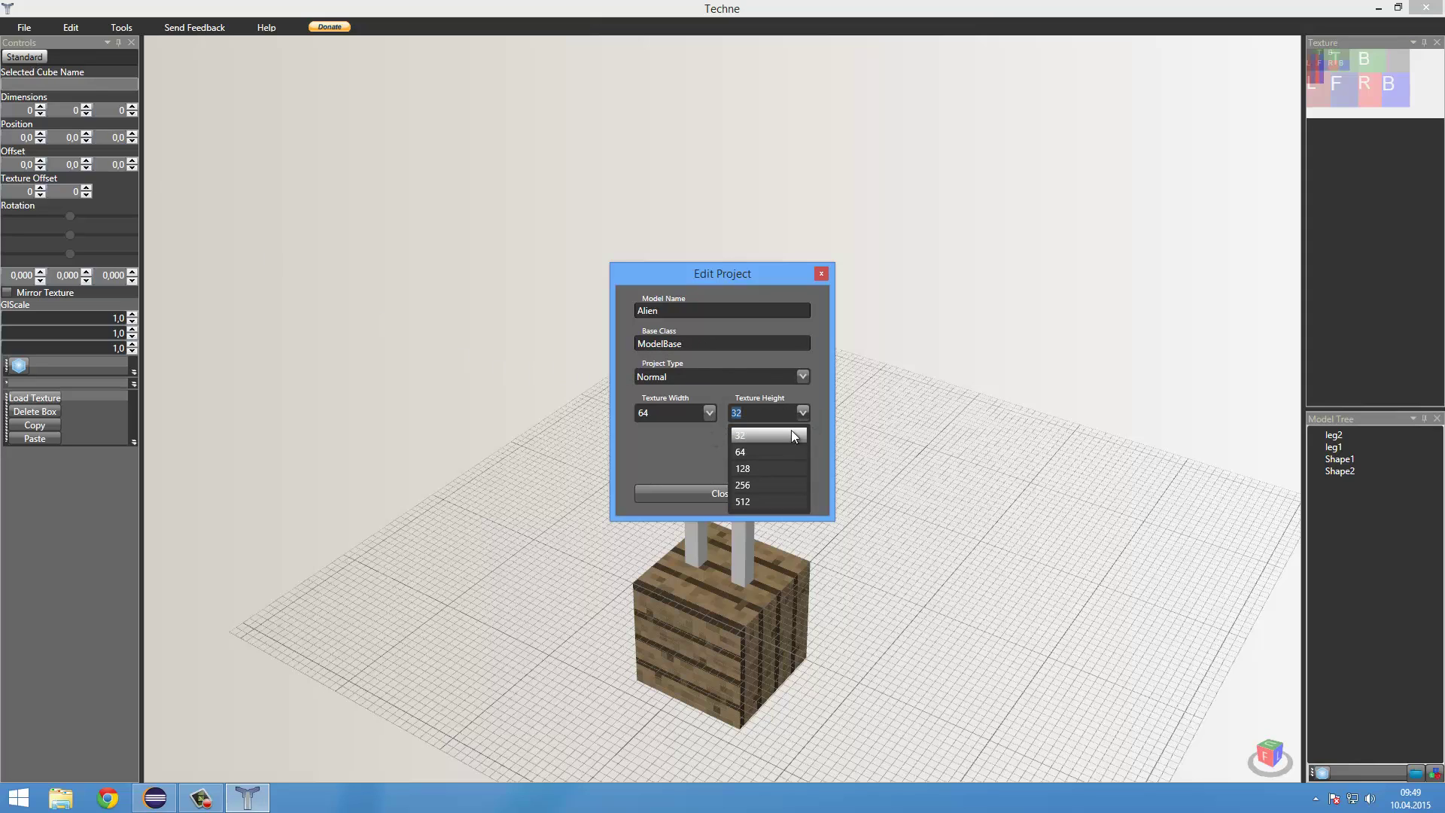
click(760, 450)
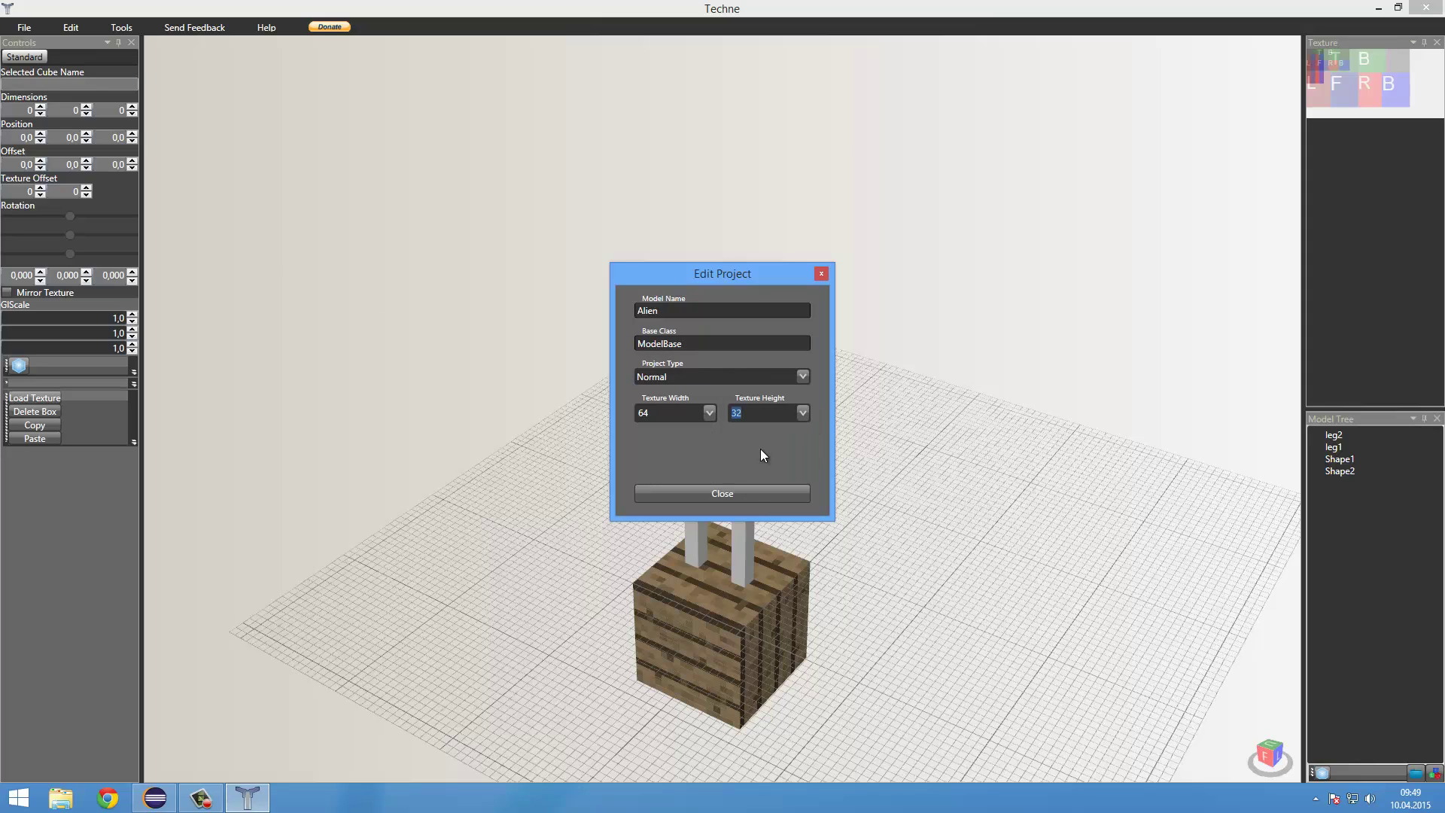
click(745, 494)
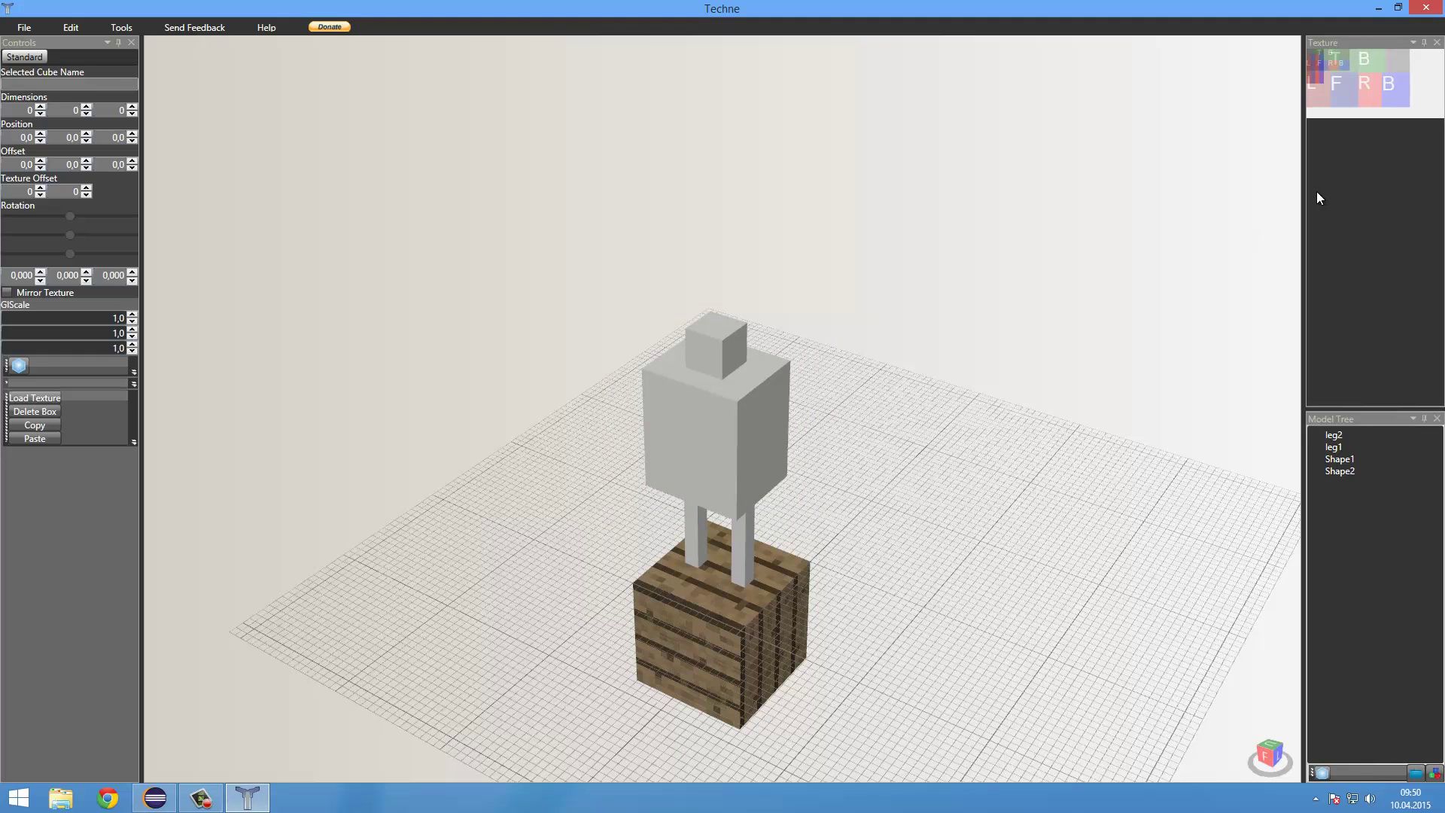
click(25, 27)
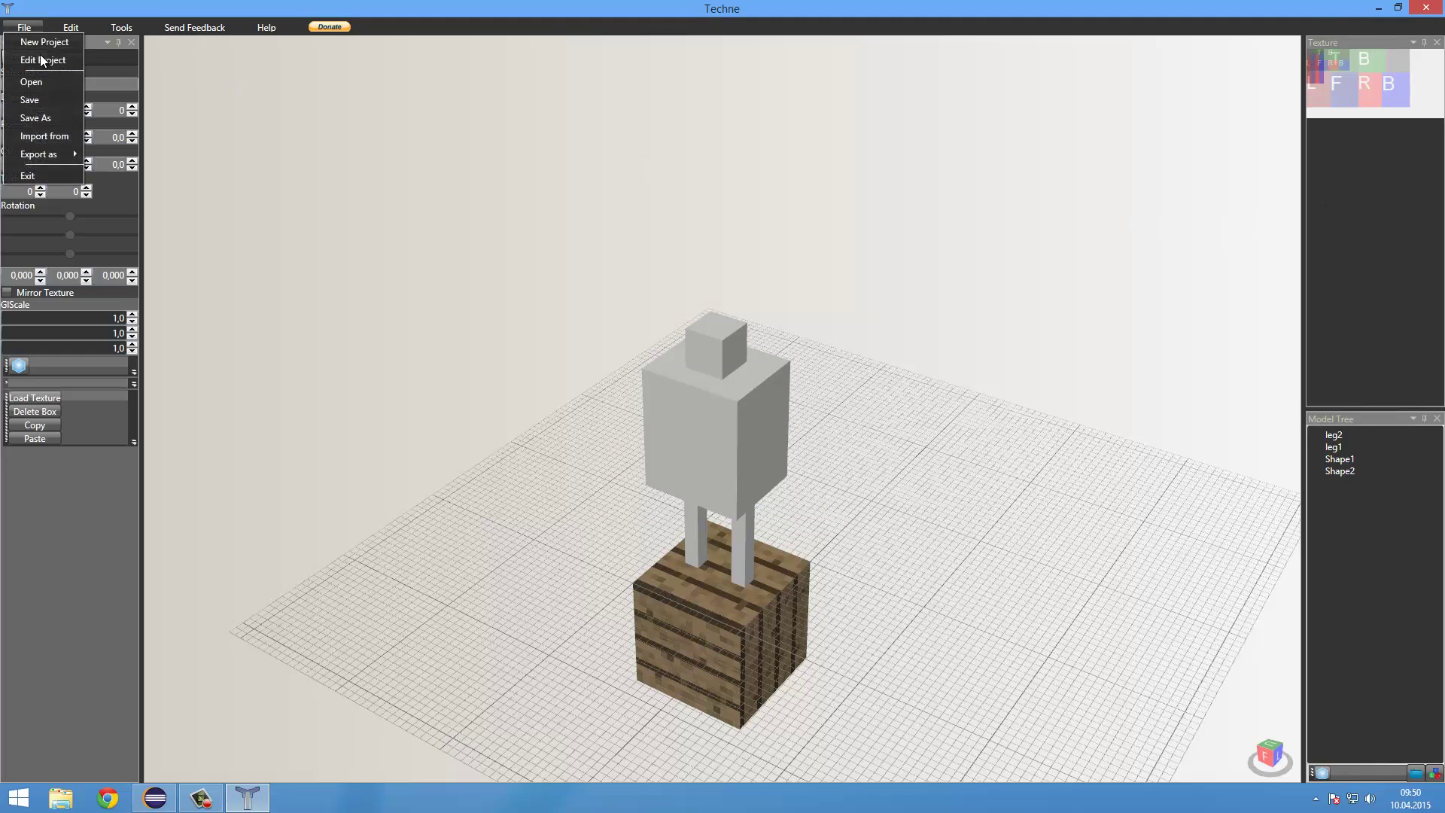
click(39, 55)
click(798, 414)
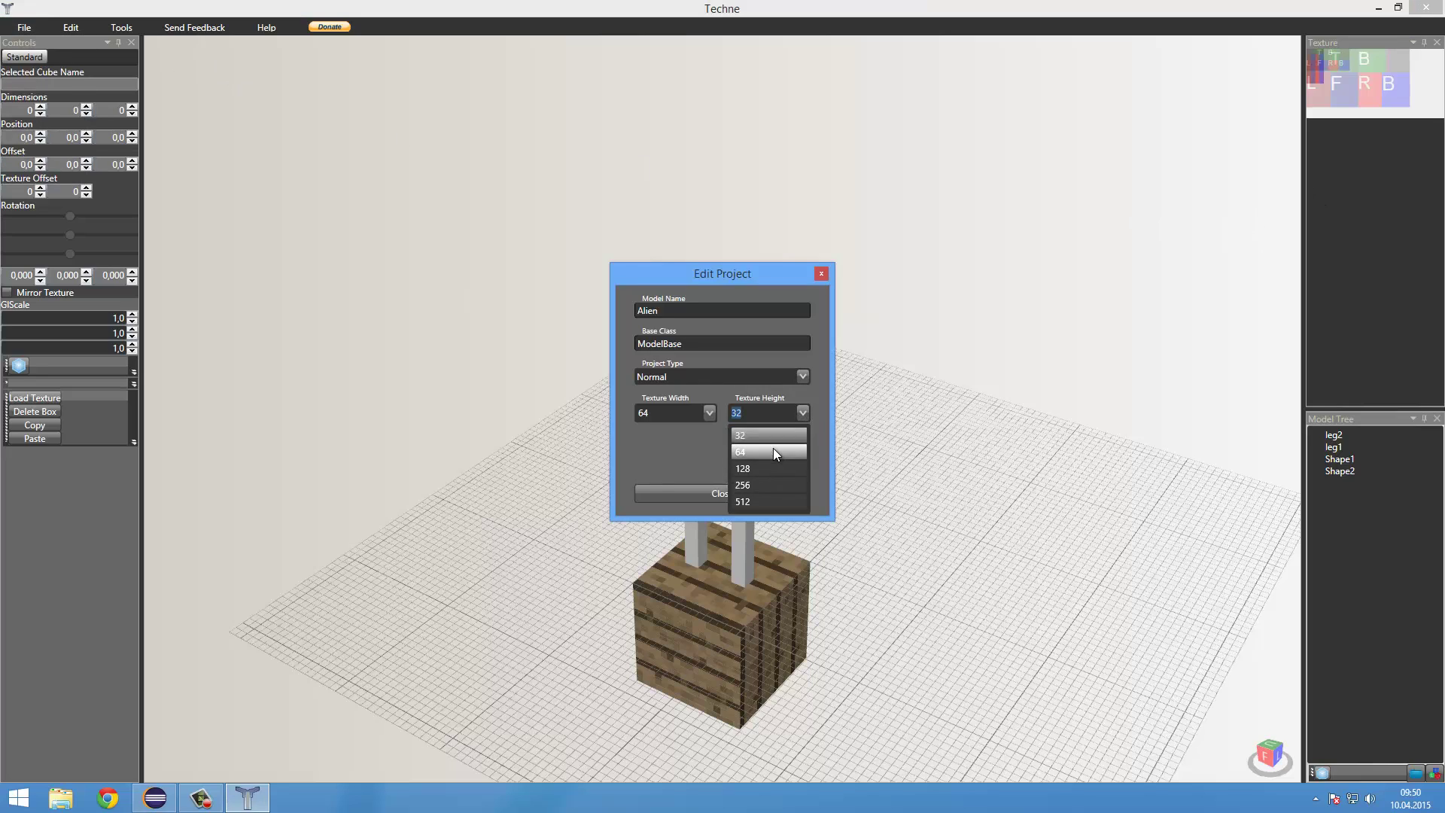
click(762, 450)
click(746, 494)
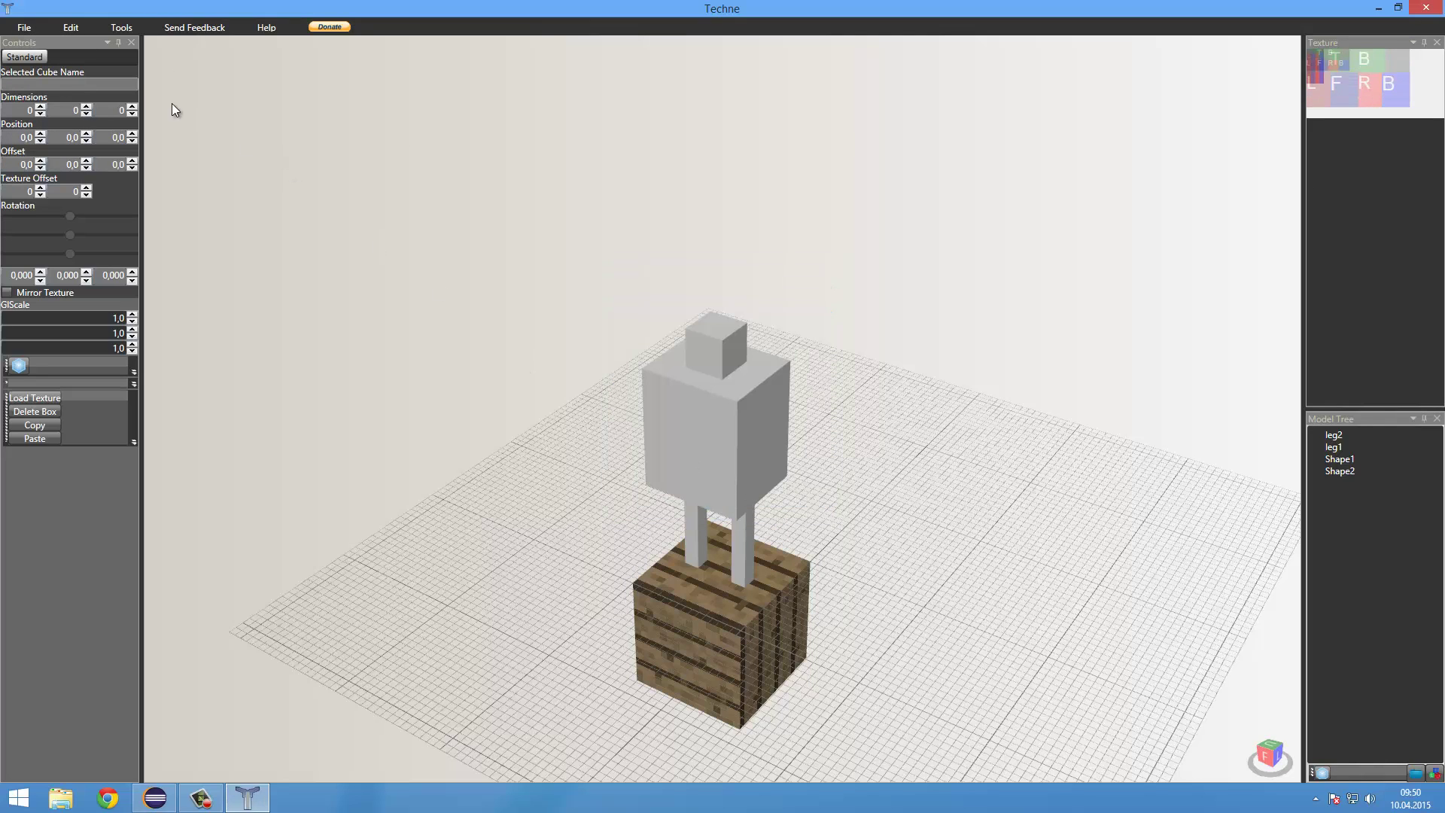
Step: Reopen the project settings and set the texture height to 64
click(21, 28)
click(41, 64)
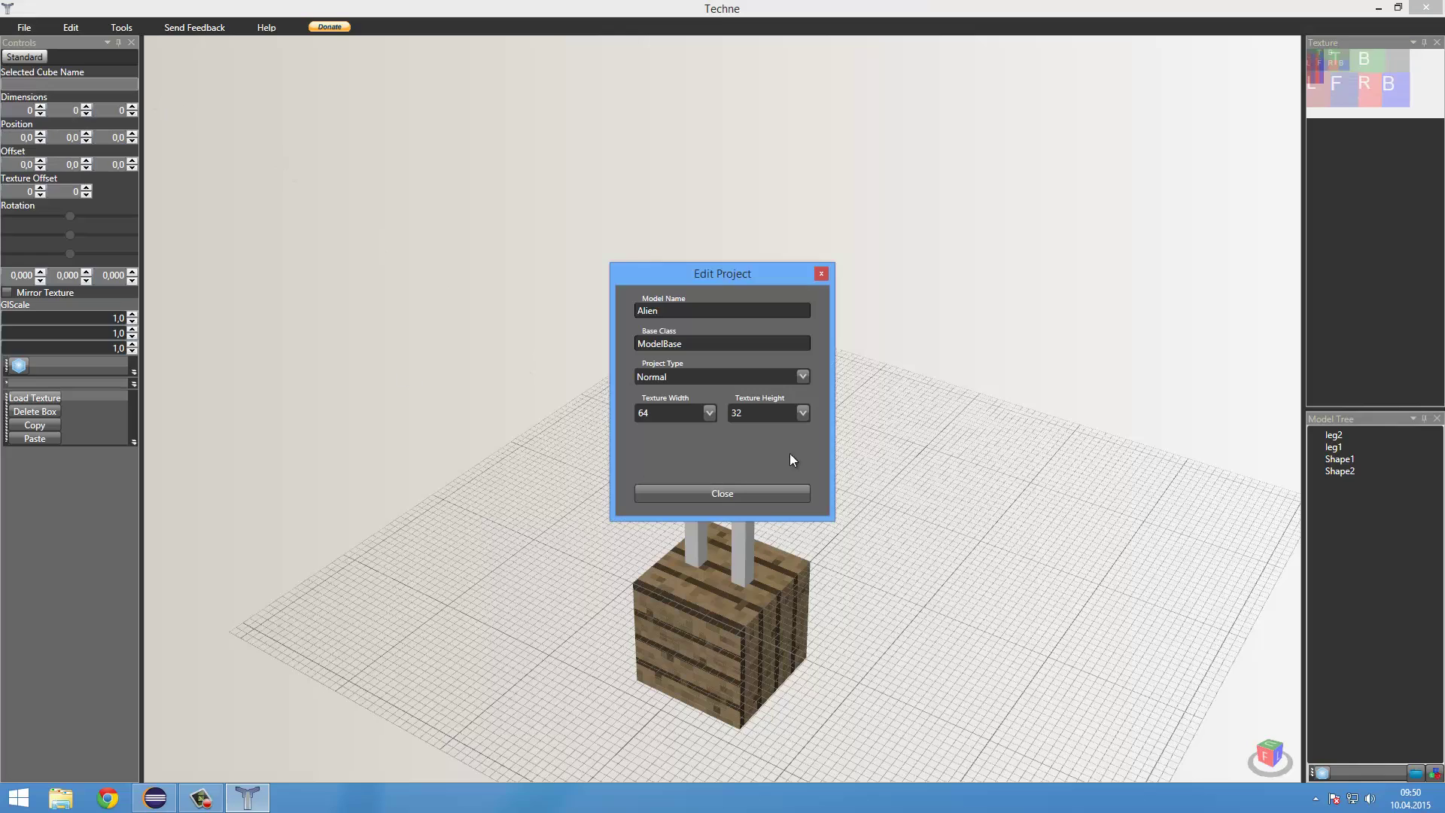
click(796, 413)
click(769, 456)
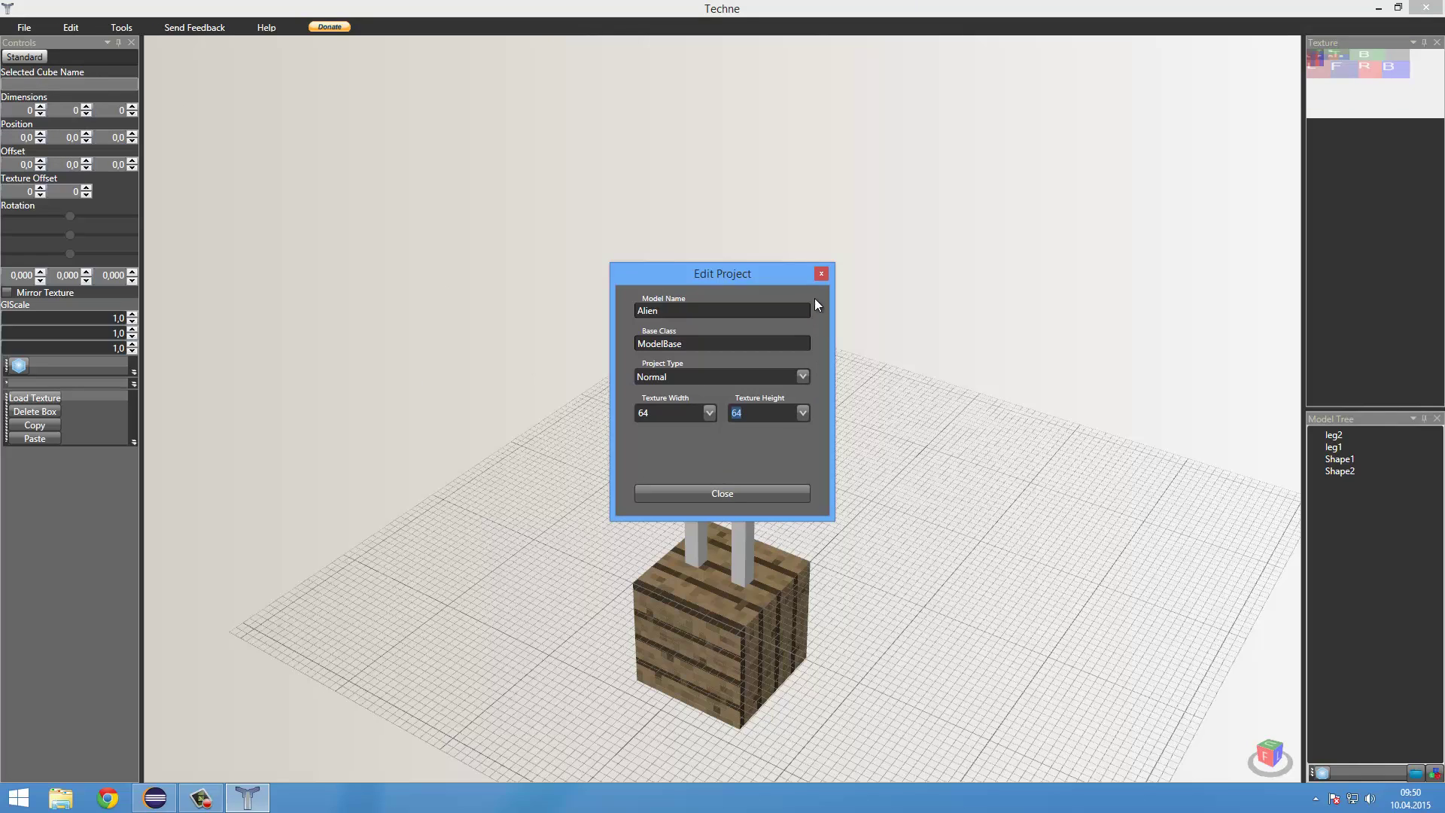
Step: Try again to set the Alien project's texture height to 64 in the project settings
click(821, 273)
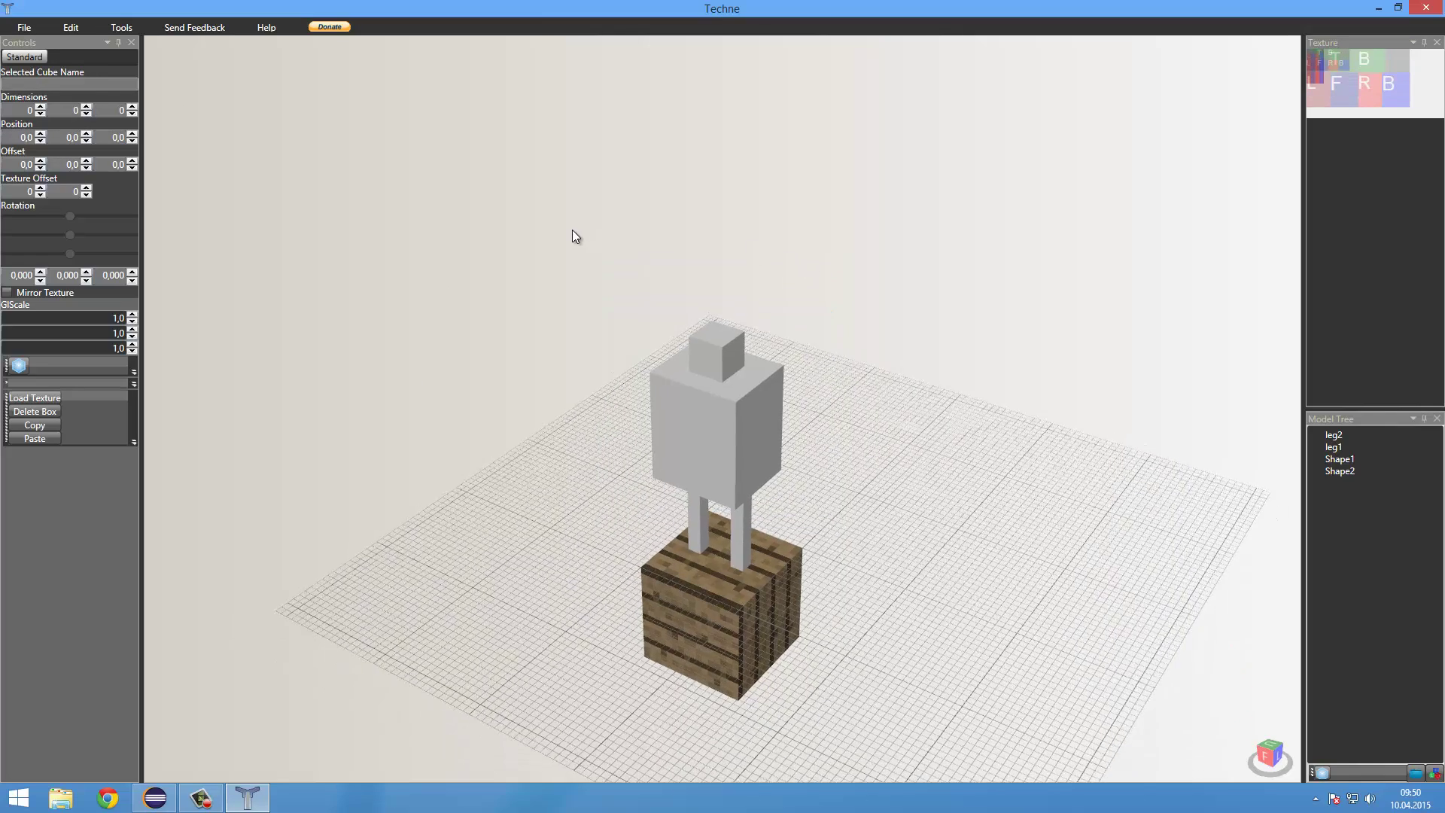
click(22, 27)
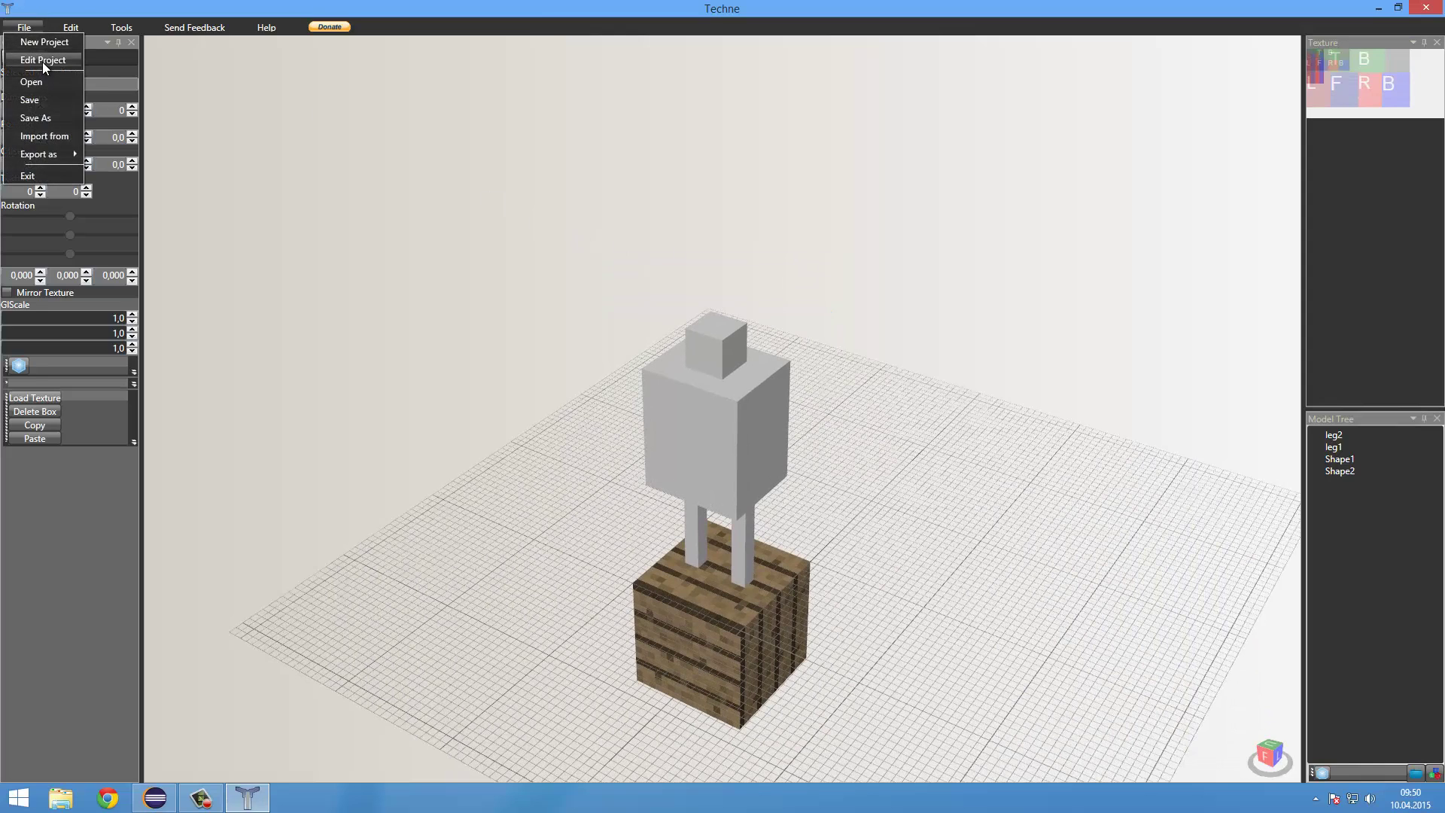
click(42, 62)
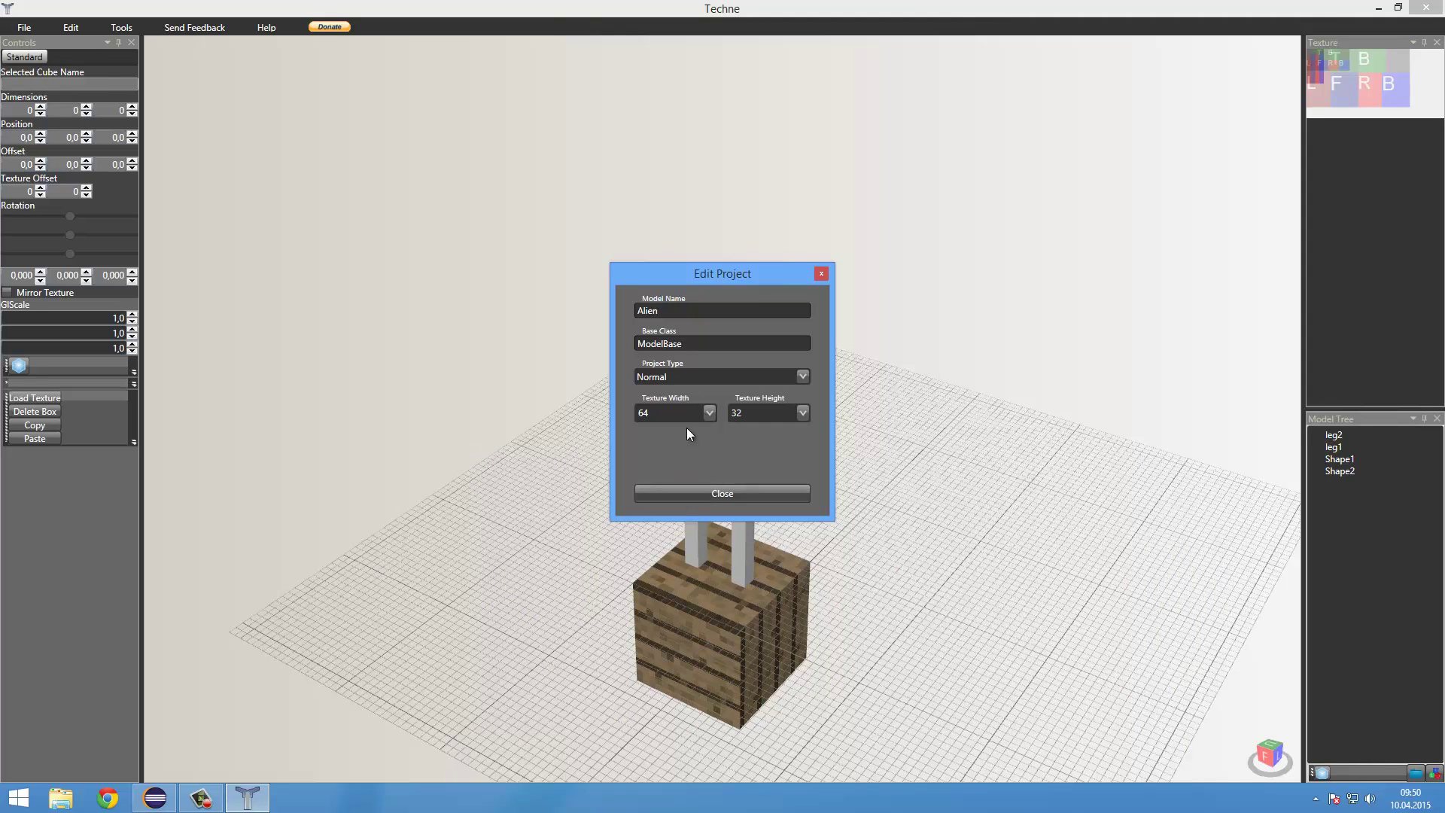
click(715, 377)
click(710, 370)
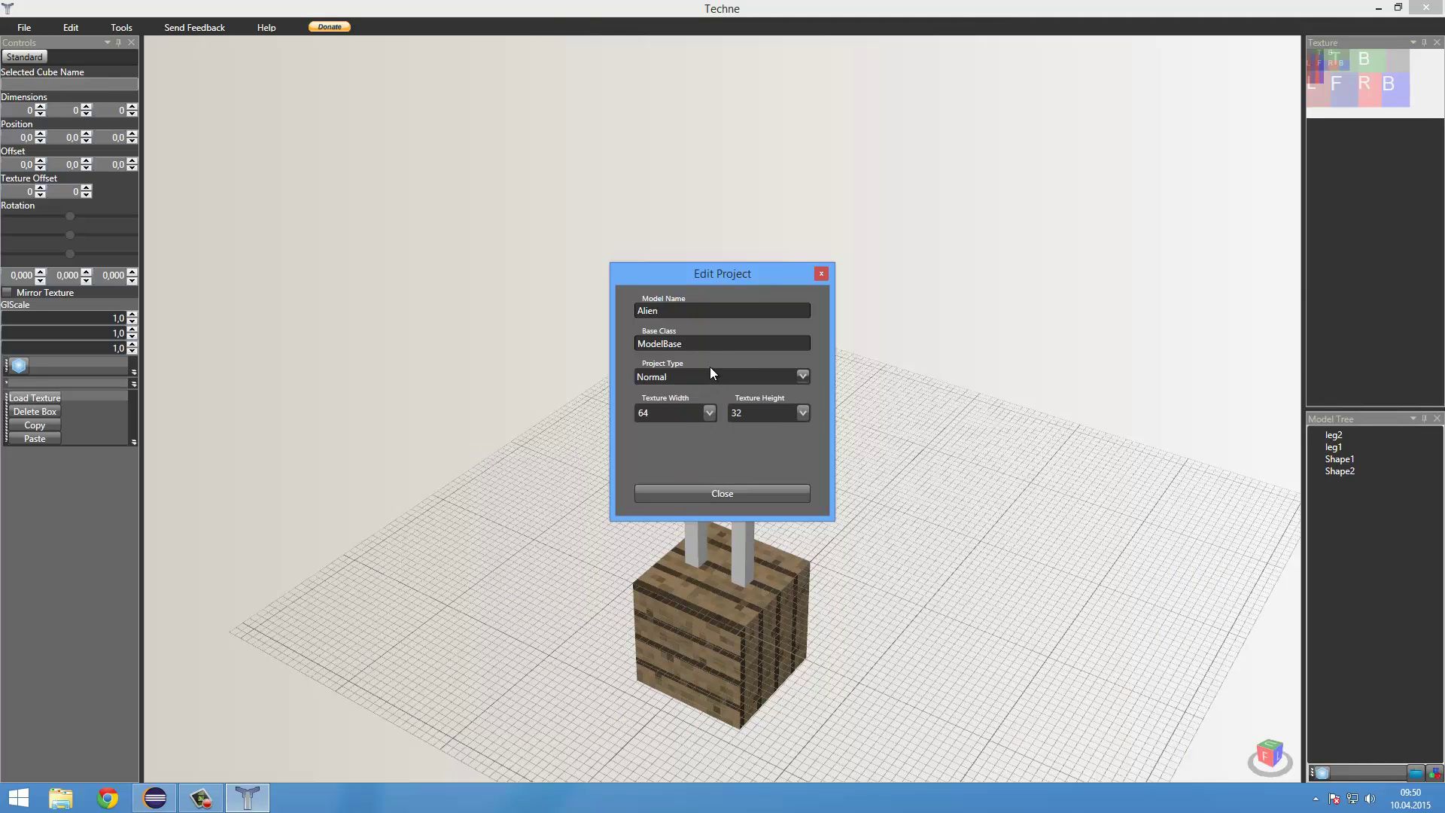
click(689, 344)
click(674, 310)
click(765, 413)
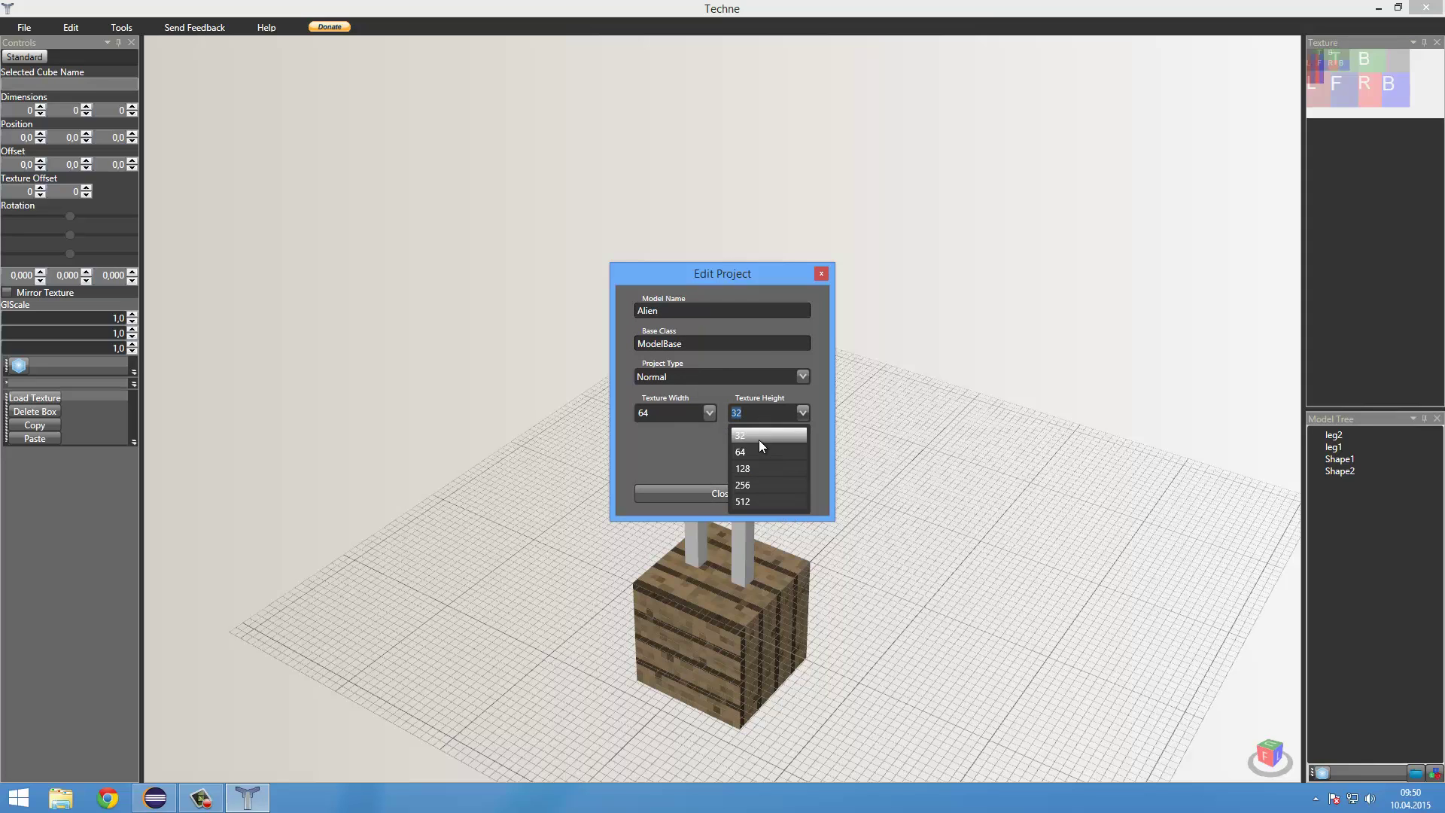
click(755, 450)
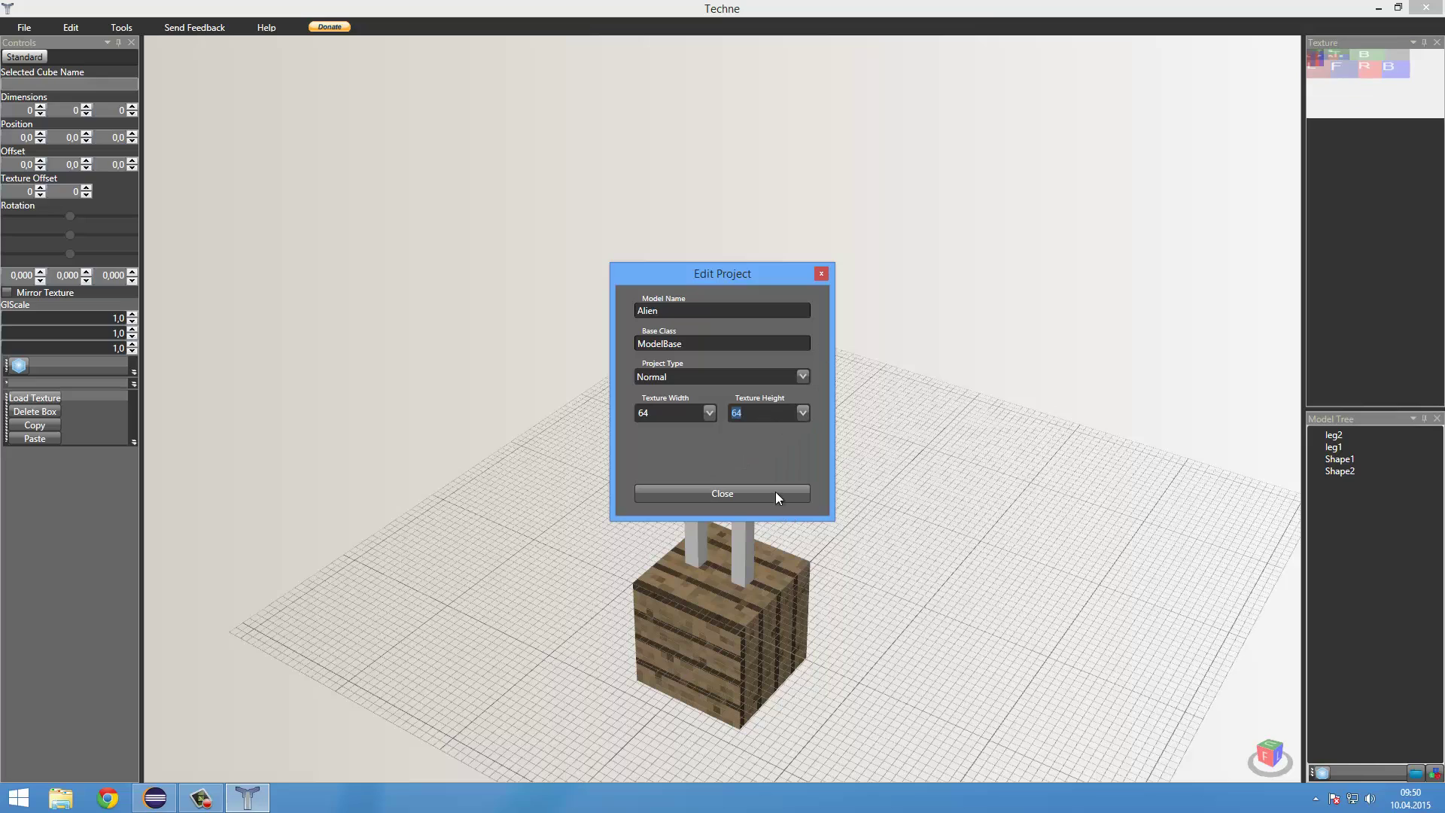
click(726, 496)
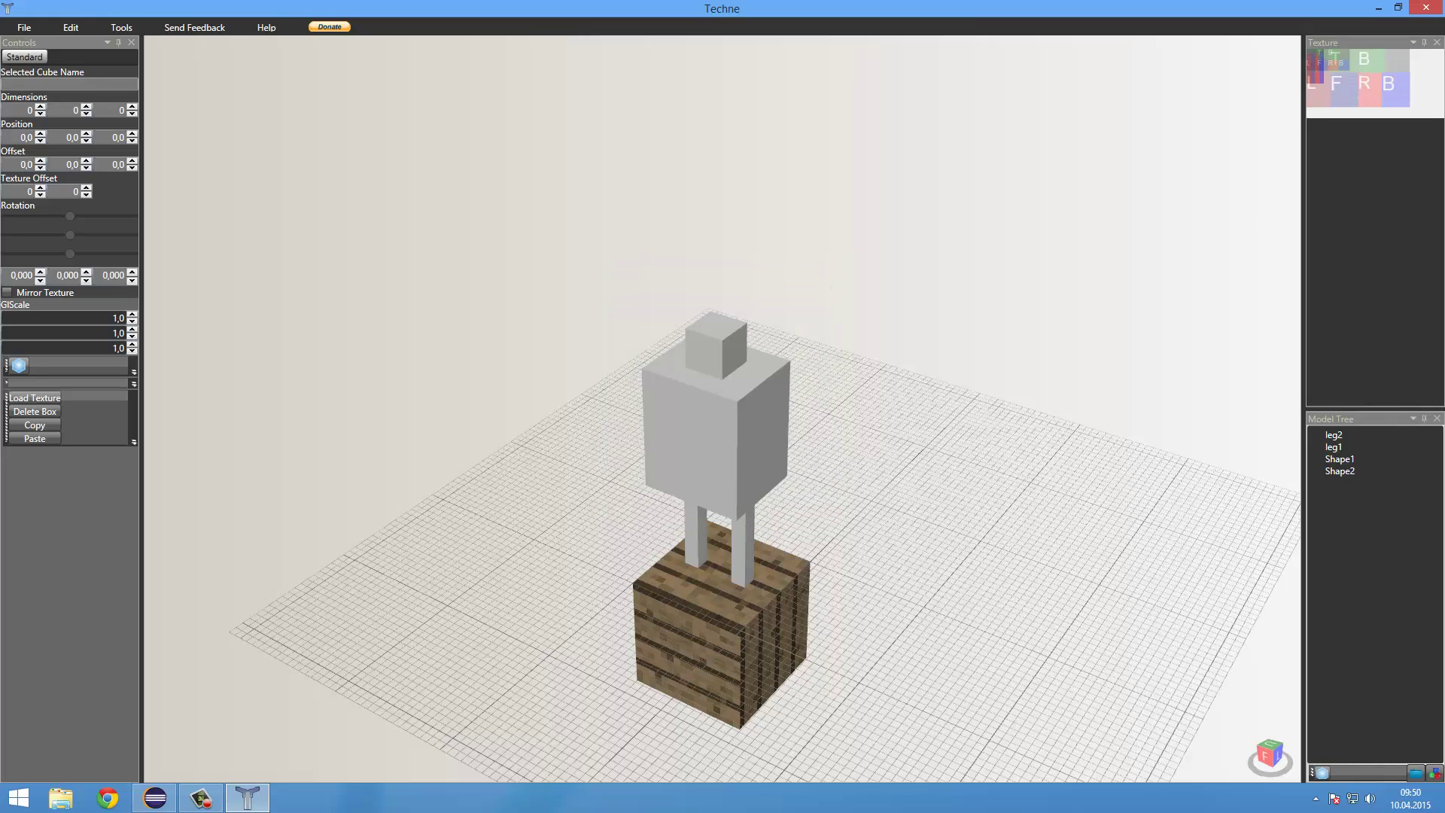
Step: Rename the large cube Shape1 as body
click(1345, 461)
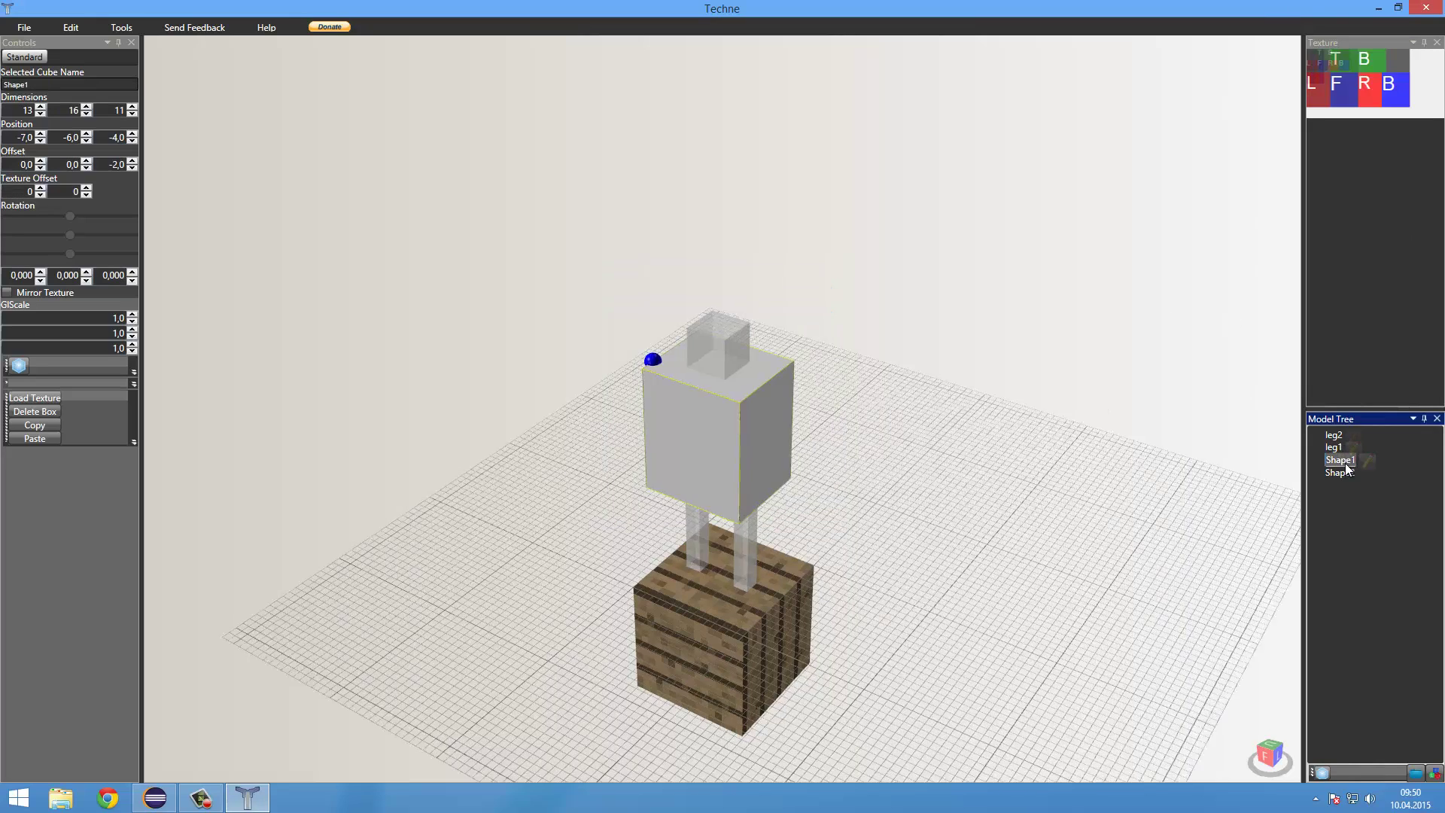
double_click(1344, 462)
drag(1374, 462, 1326, 463)
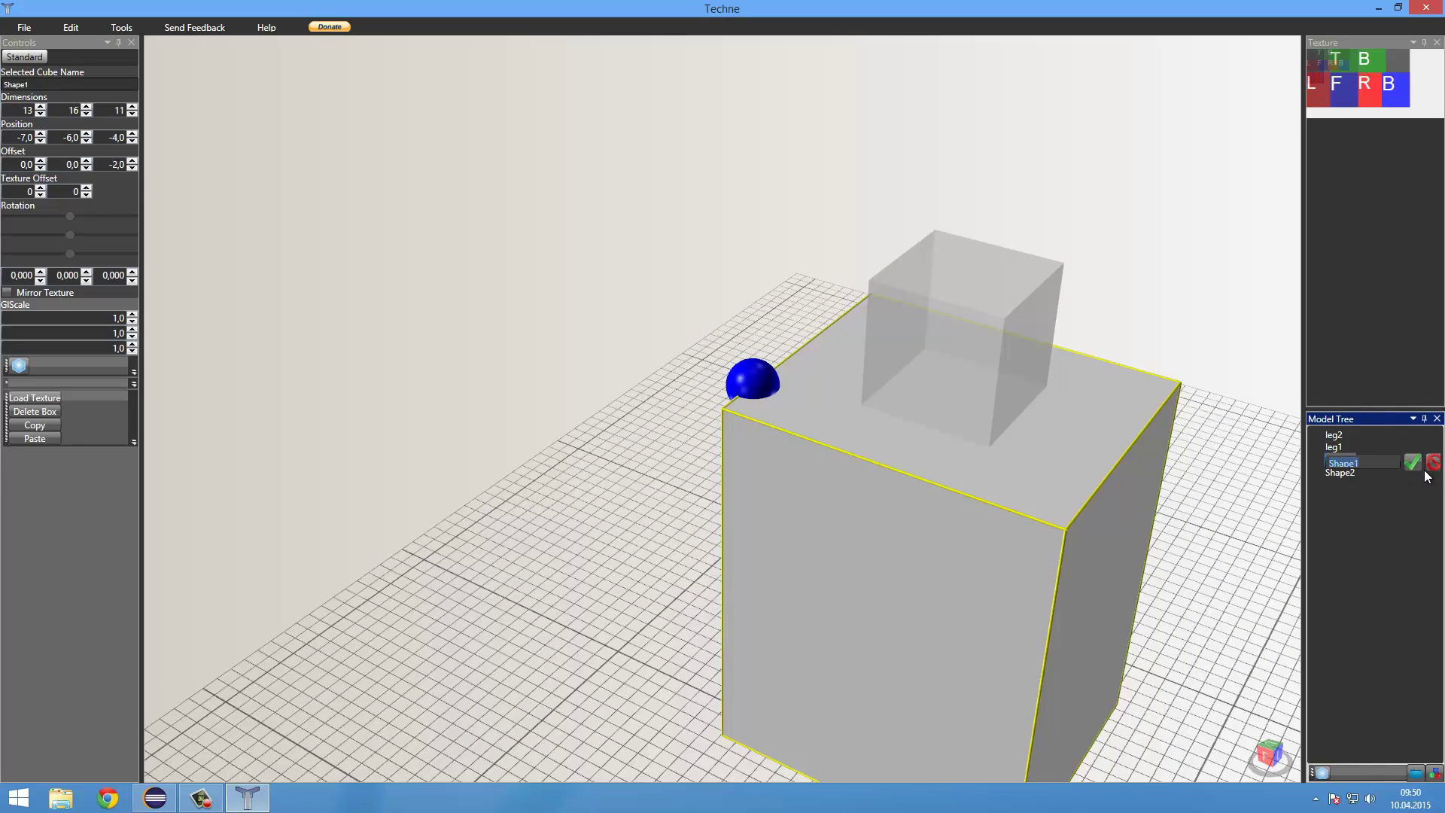
text(body)
key(Return)
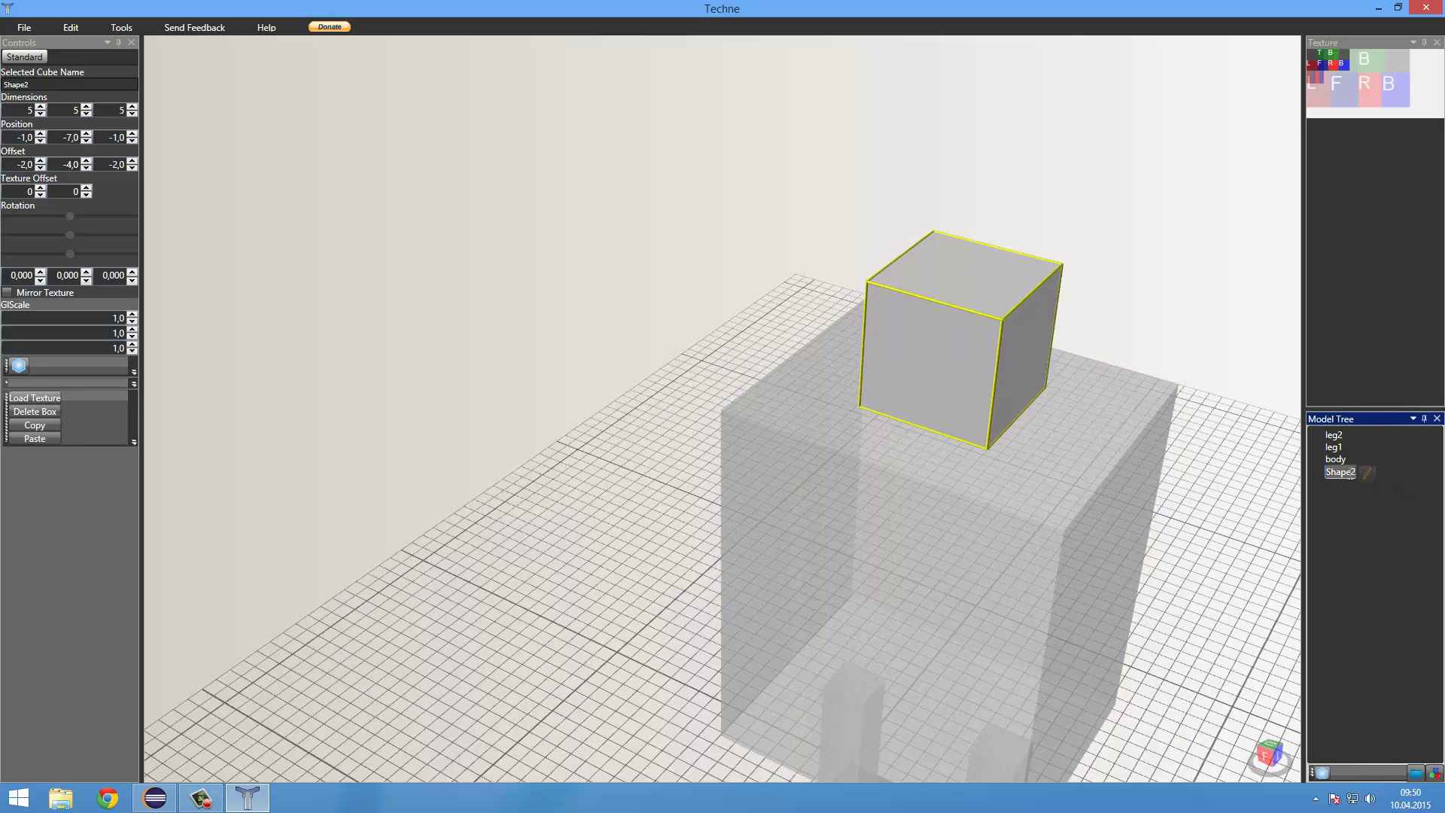
Step: Rename the small cube Shape2 as head
double_click(1348, 473)
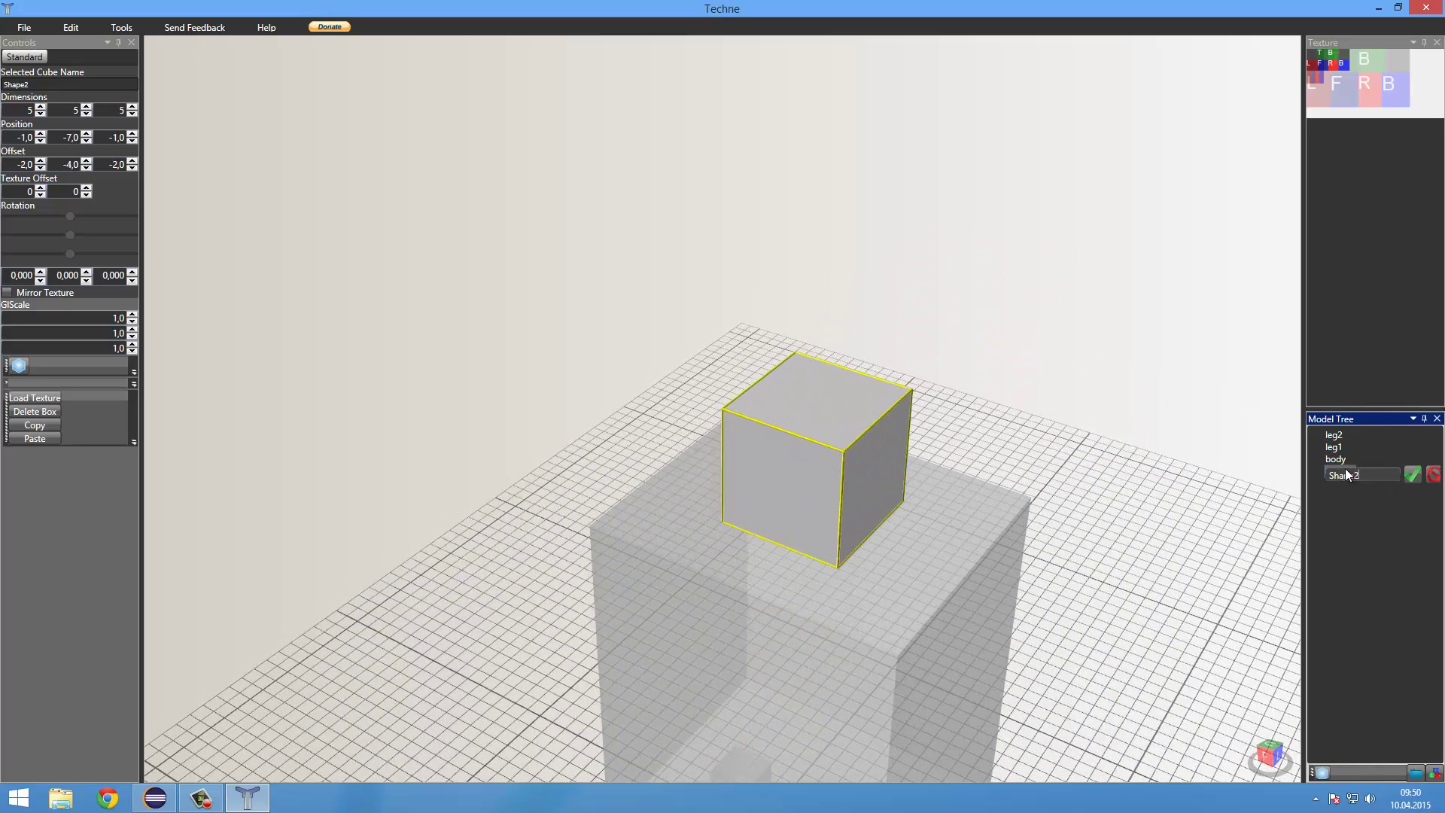
text(head)
key(Return)
scroll(807, 335, down, 2)
scroll(810, 336, down, 2)
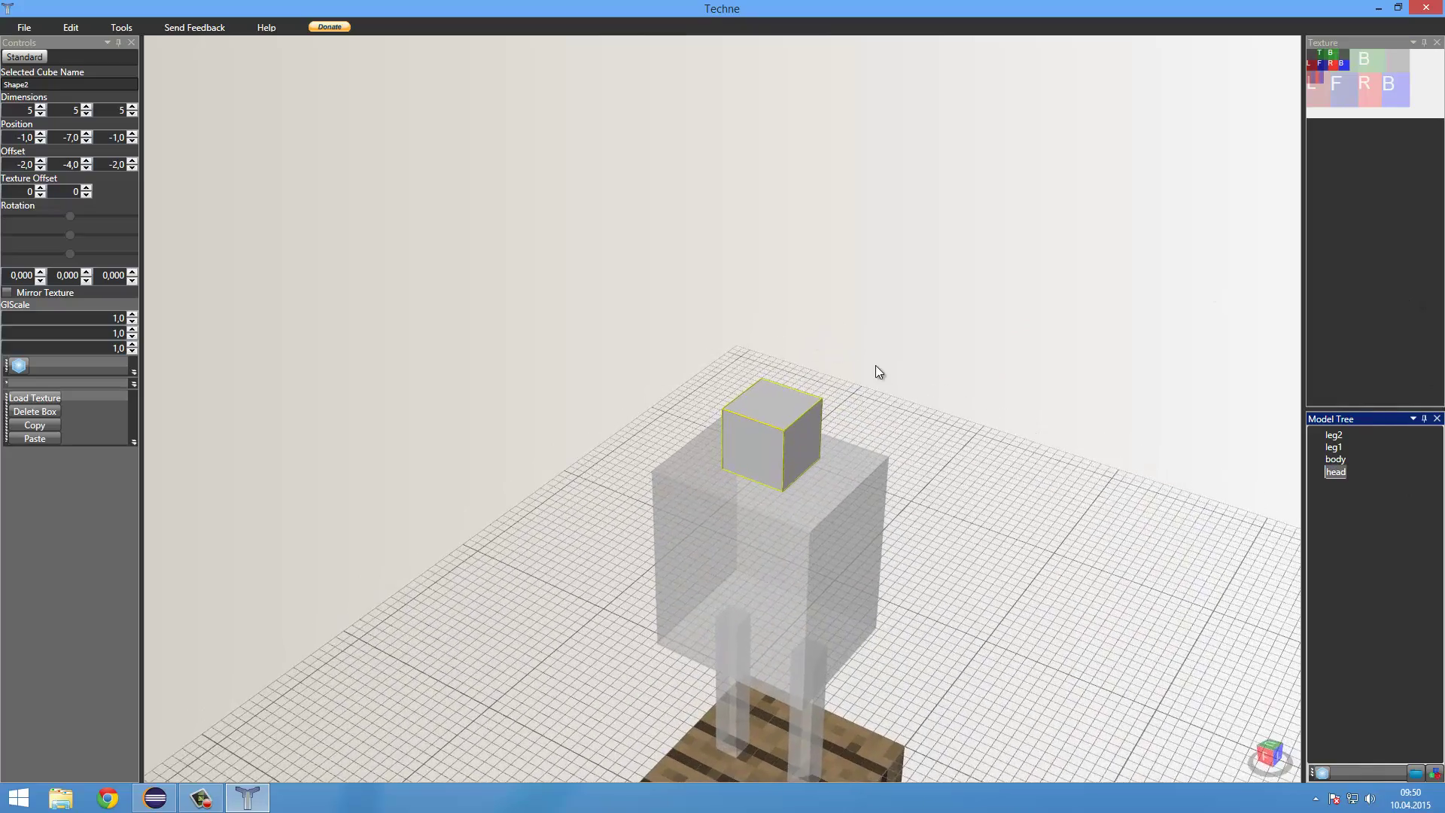
Step: Set the head's X texture offset to about 43 so its texture region sits beside the body's upper faces
click(1336, 106)
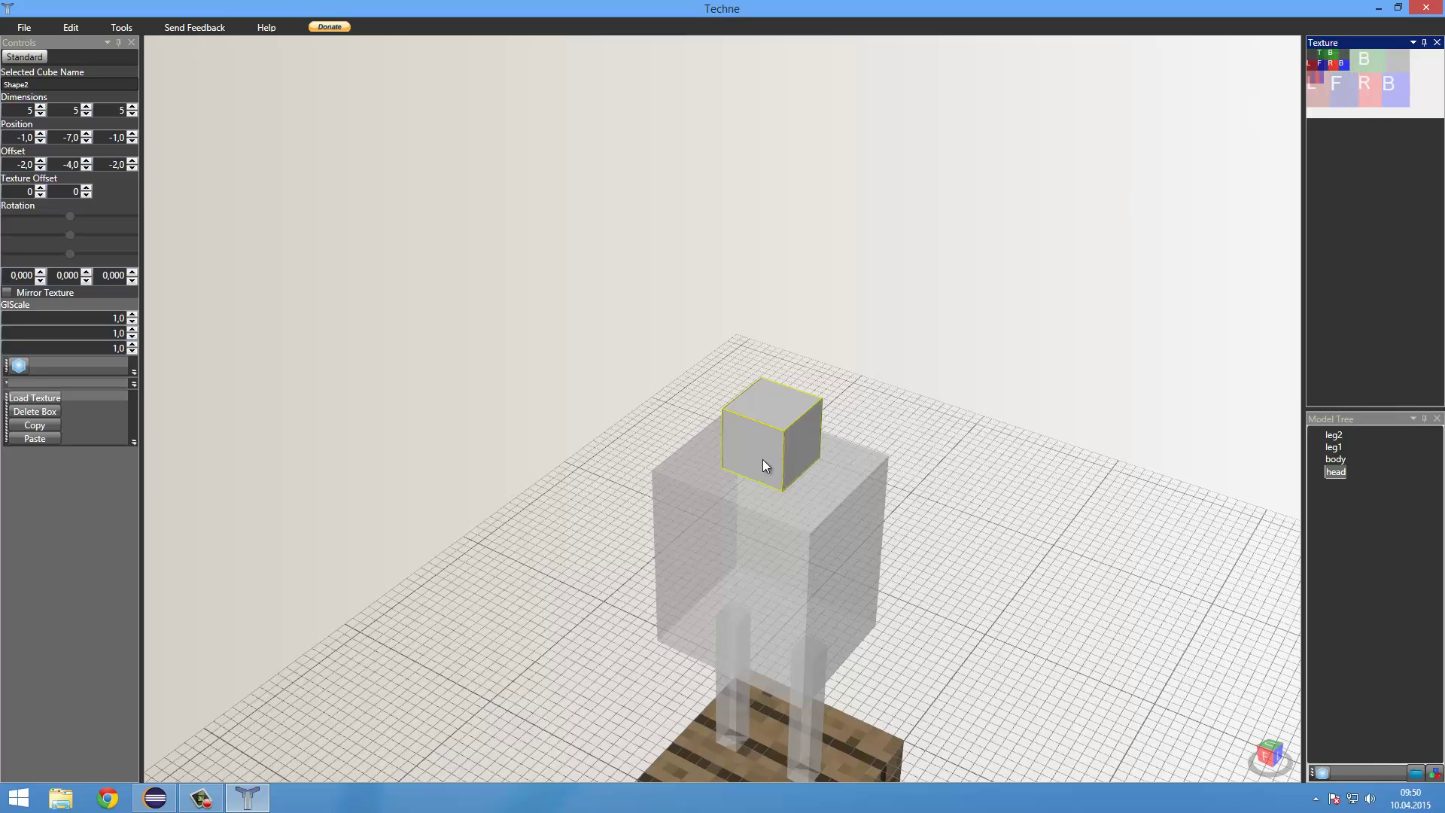
click(755, 520)
scroll(752, 524, up, 5)
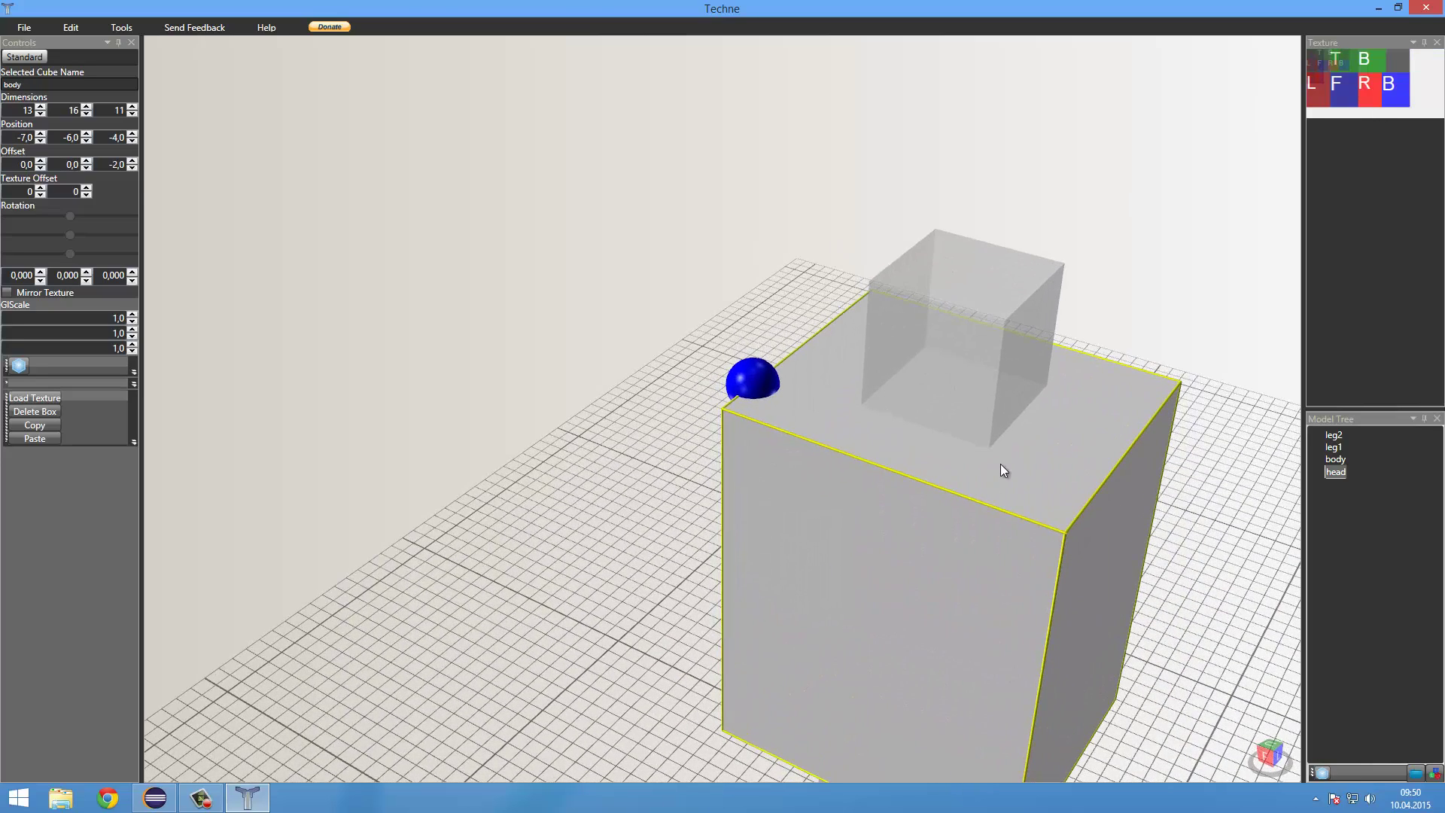
click(962, 391)
scroll(971, 354, down, 5)
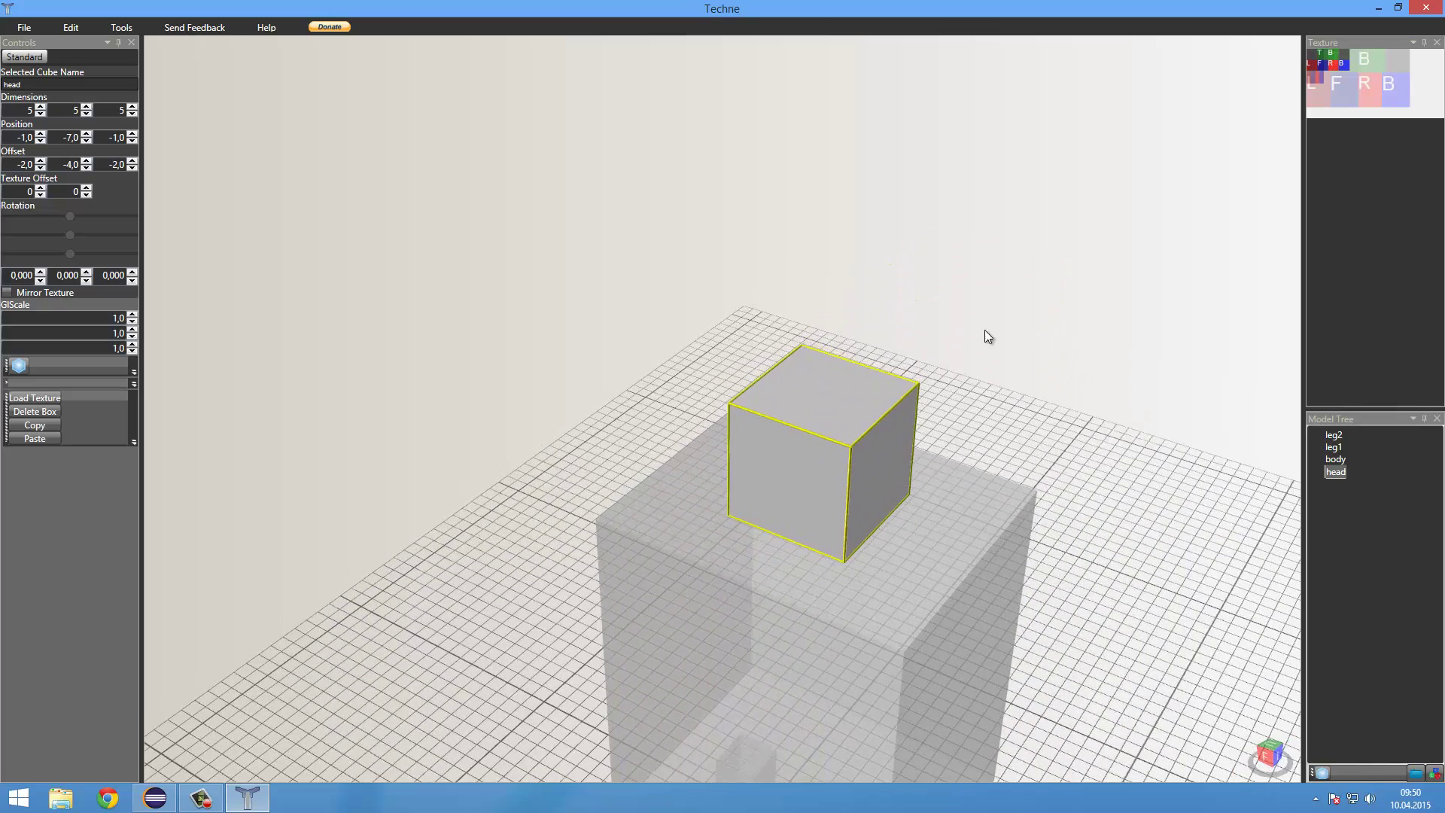
click(41, 189)
click(41, 188)
click(40, 188)
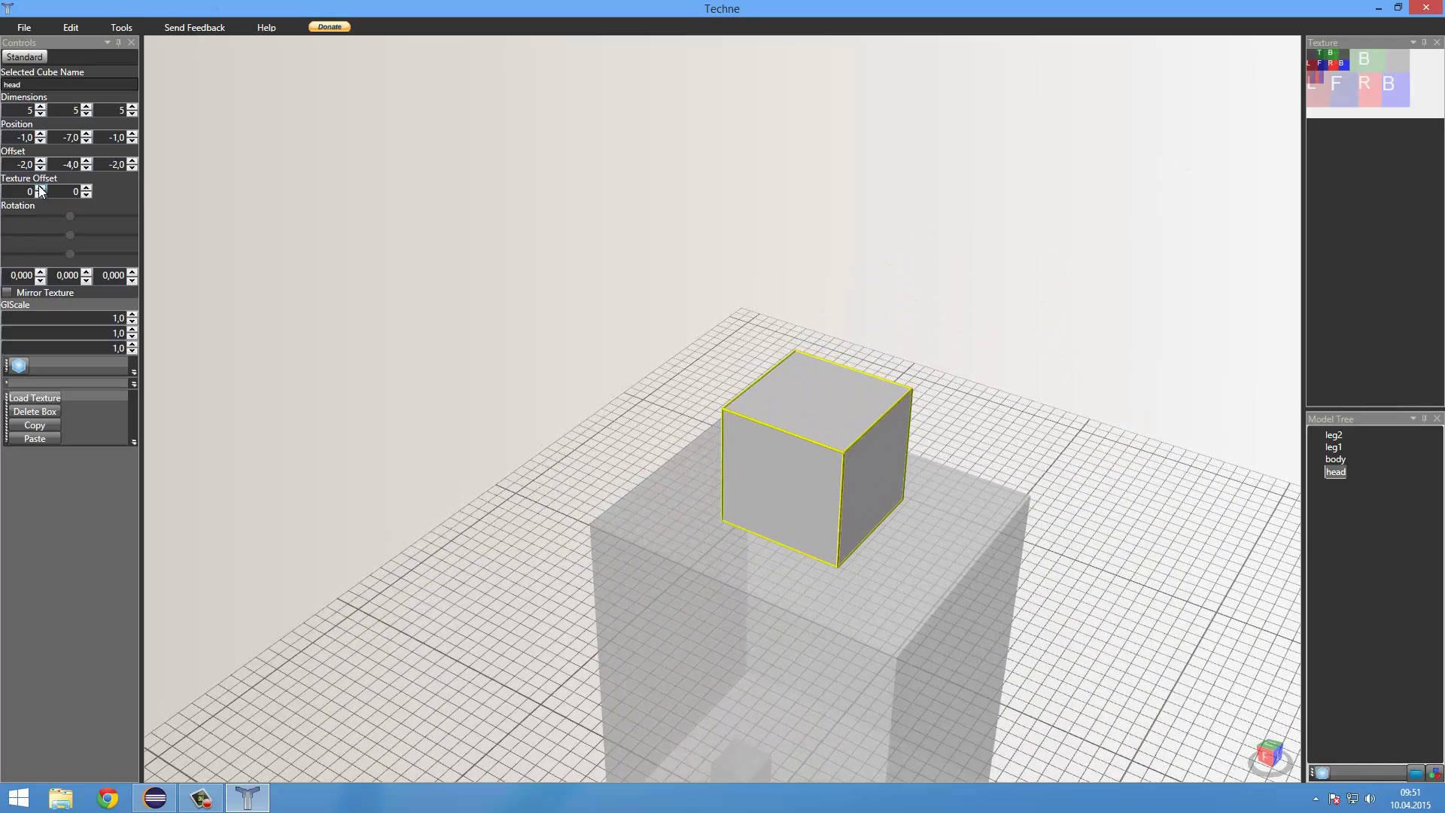
drag(41, 188, 41, 192)
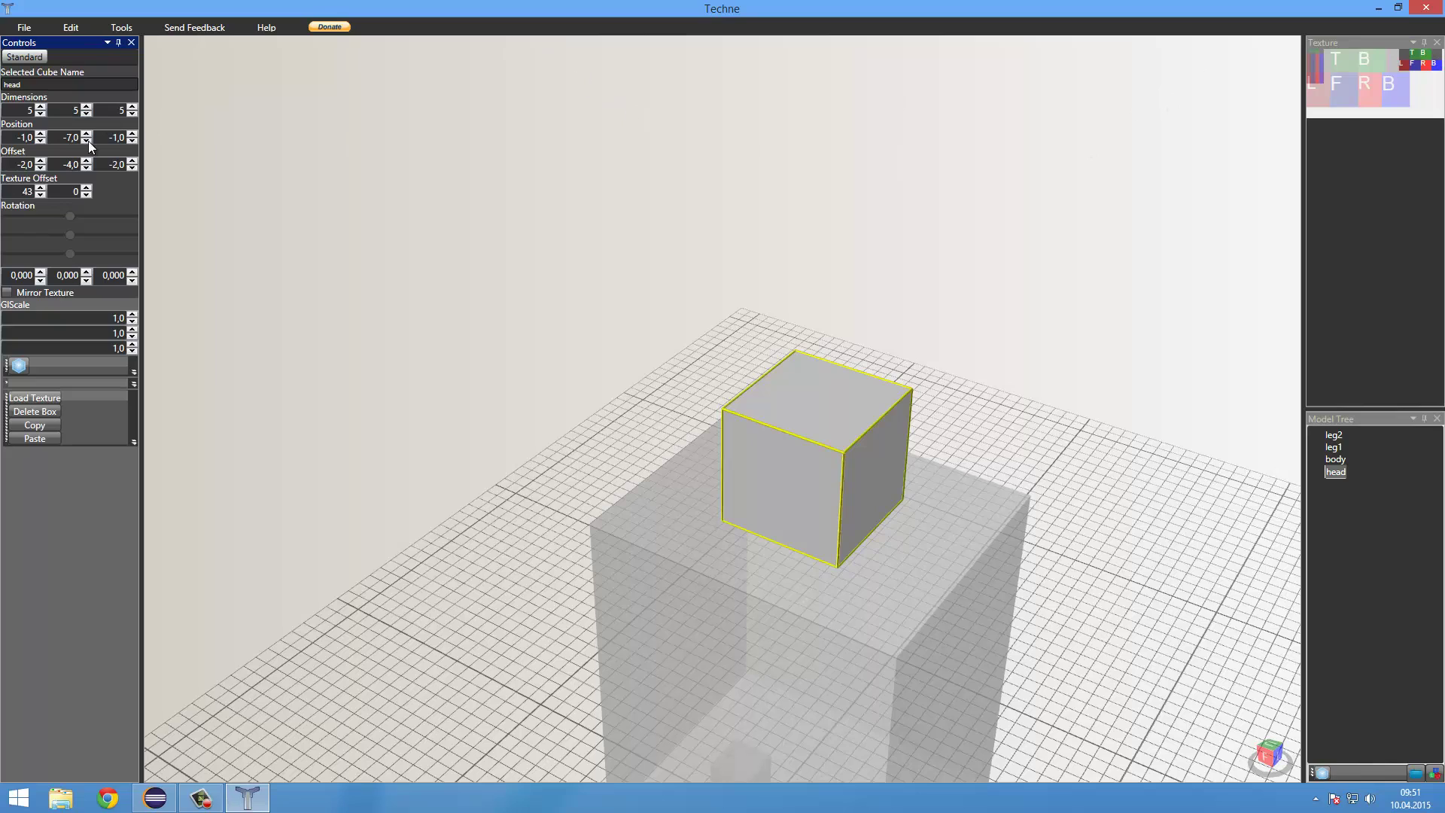
click(41, 188)
click(41, 188)
click(41, 194)
Step: Set leg1's X texture offset to 48 and raise its Y texture offset to place its region below the head's
scroll(694, 523, down, 1)
scroll(694, 522, down, 3)
click(735, 687)
scroll(734, 683, up, 5)
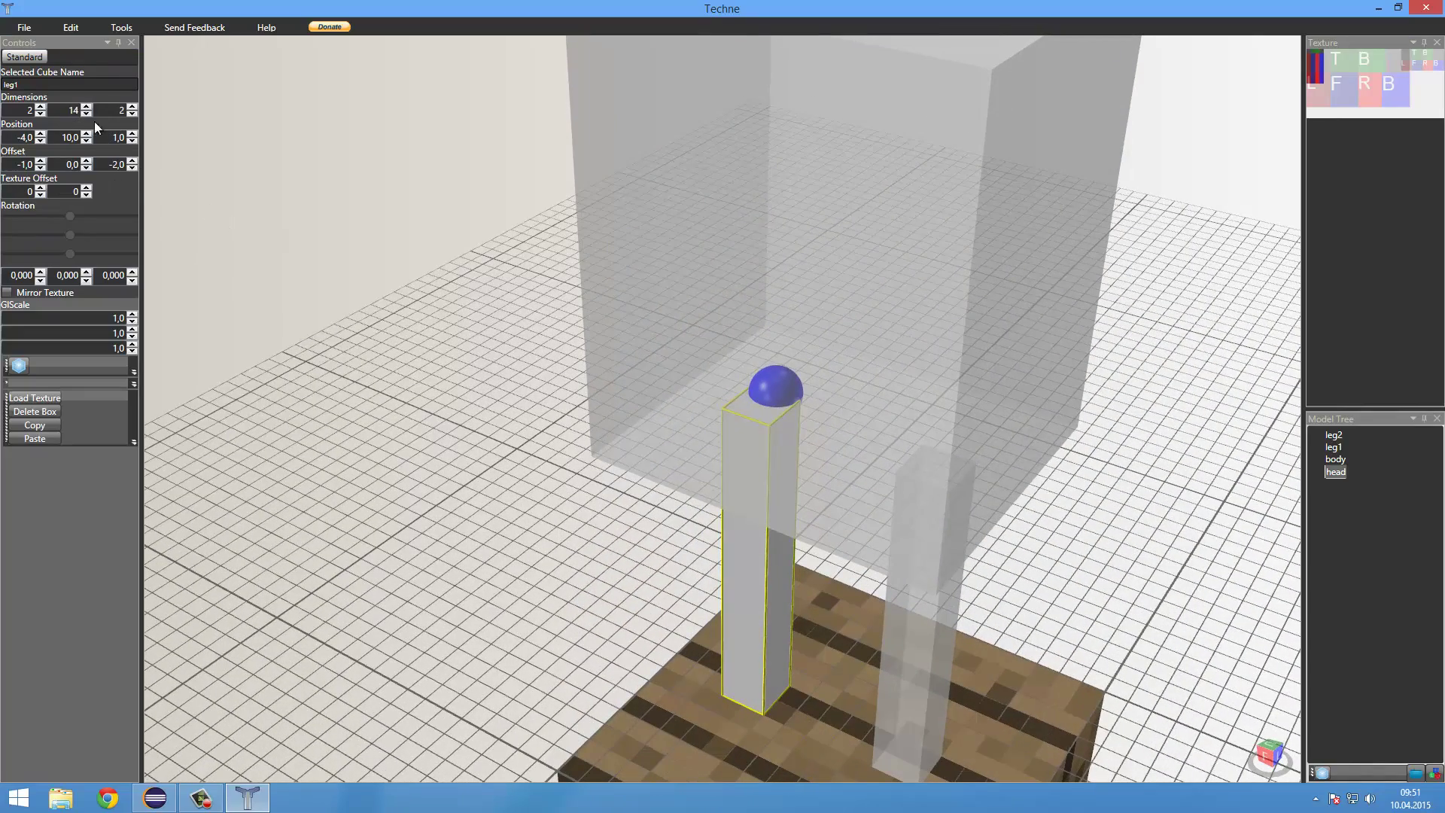
click(39, 189)
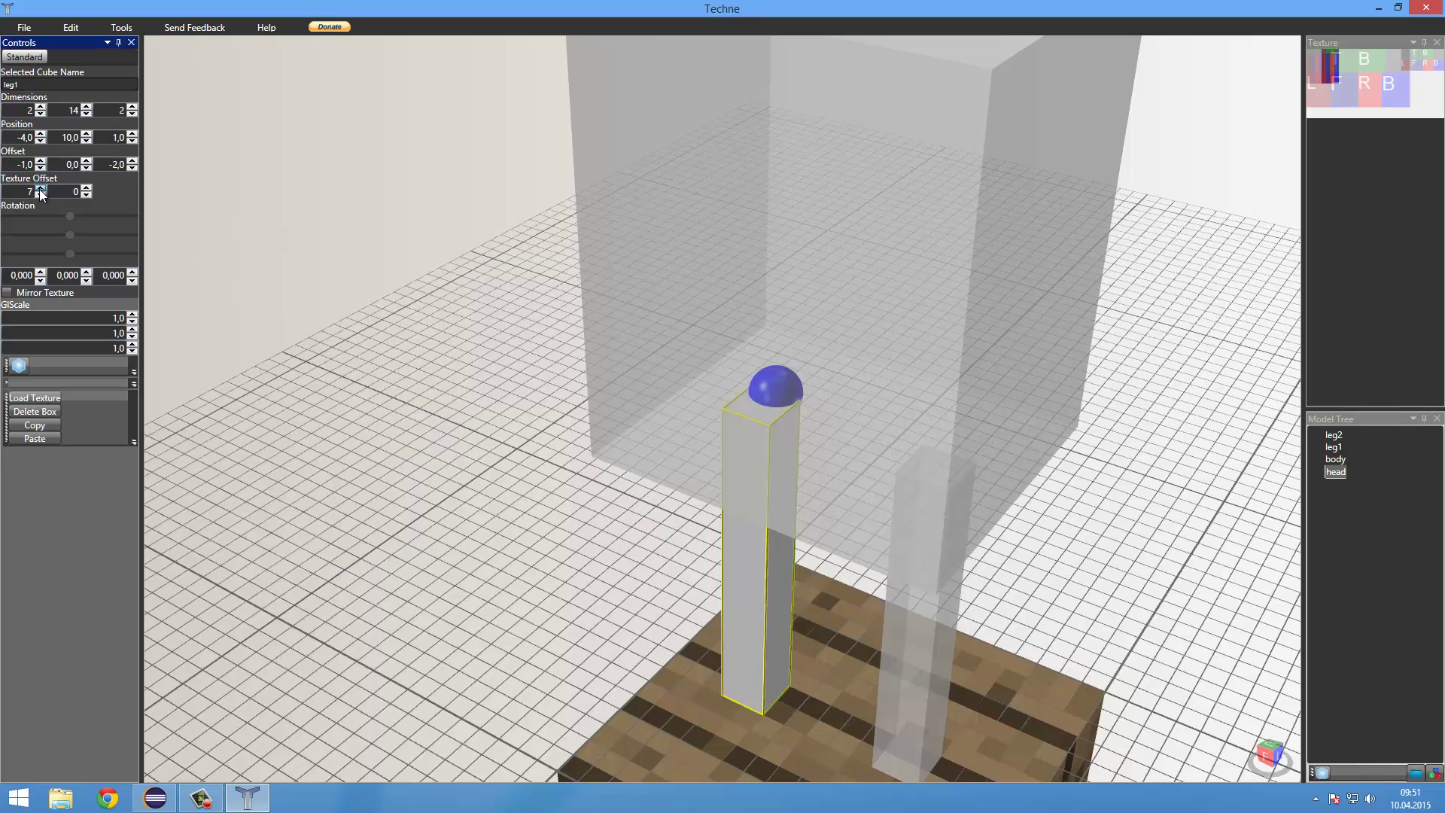
drag(40, 188, 43, 190)
click(43, 193)
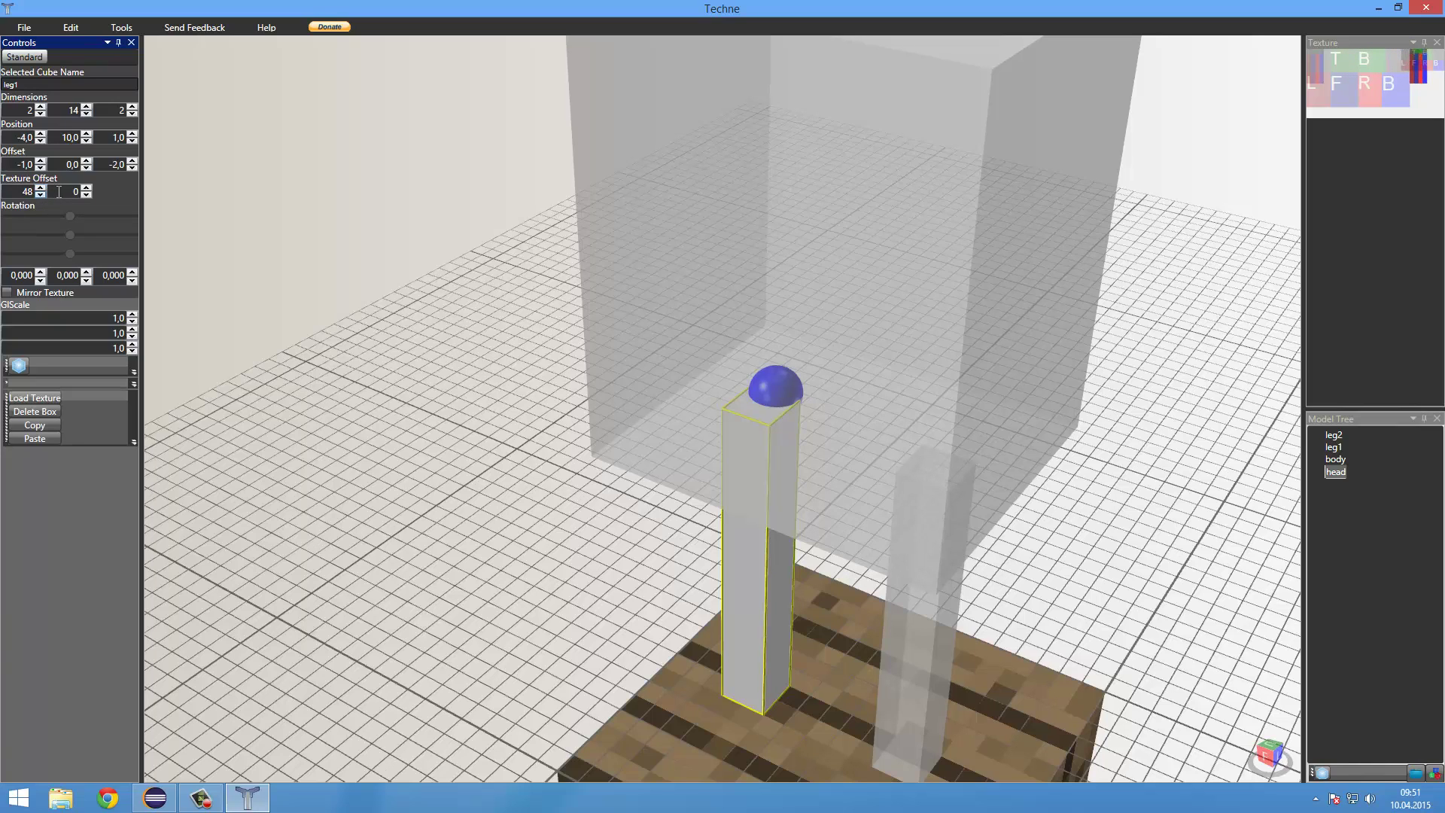
drag(82, 188, 83, 188)
click(86, 195)
Step: Set leg2's texture offset to X 56 and Y about 11, placing its region beside leg1's
click(920, 608)
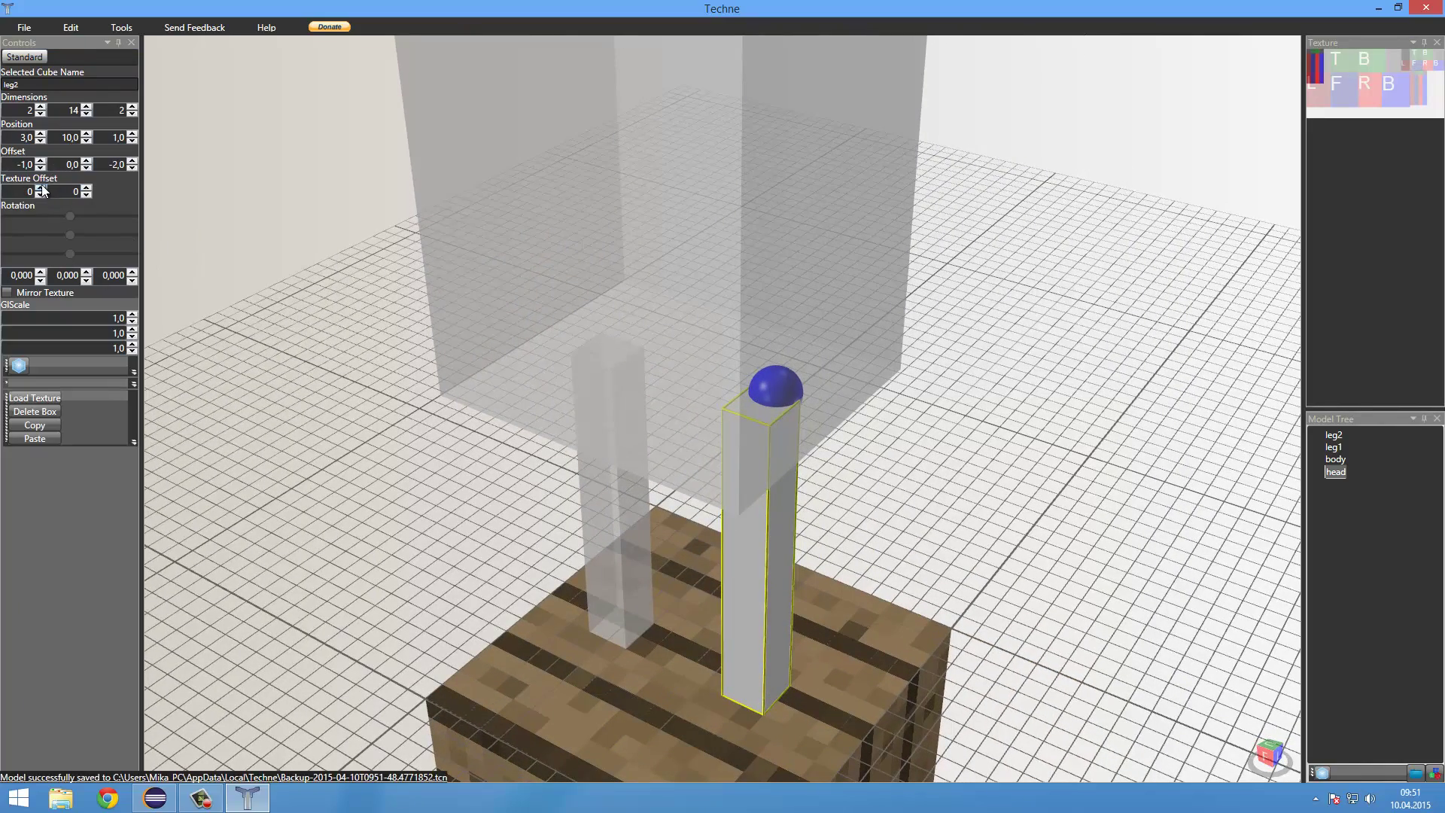
drag(40, 188, 41, 189)
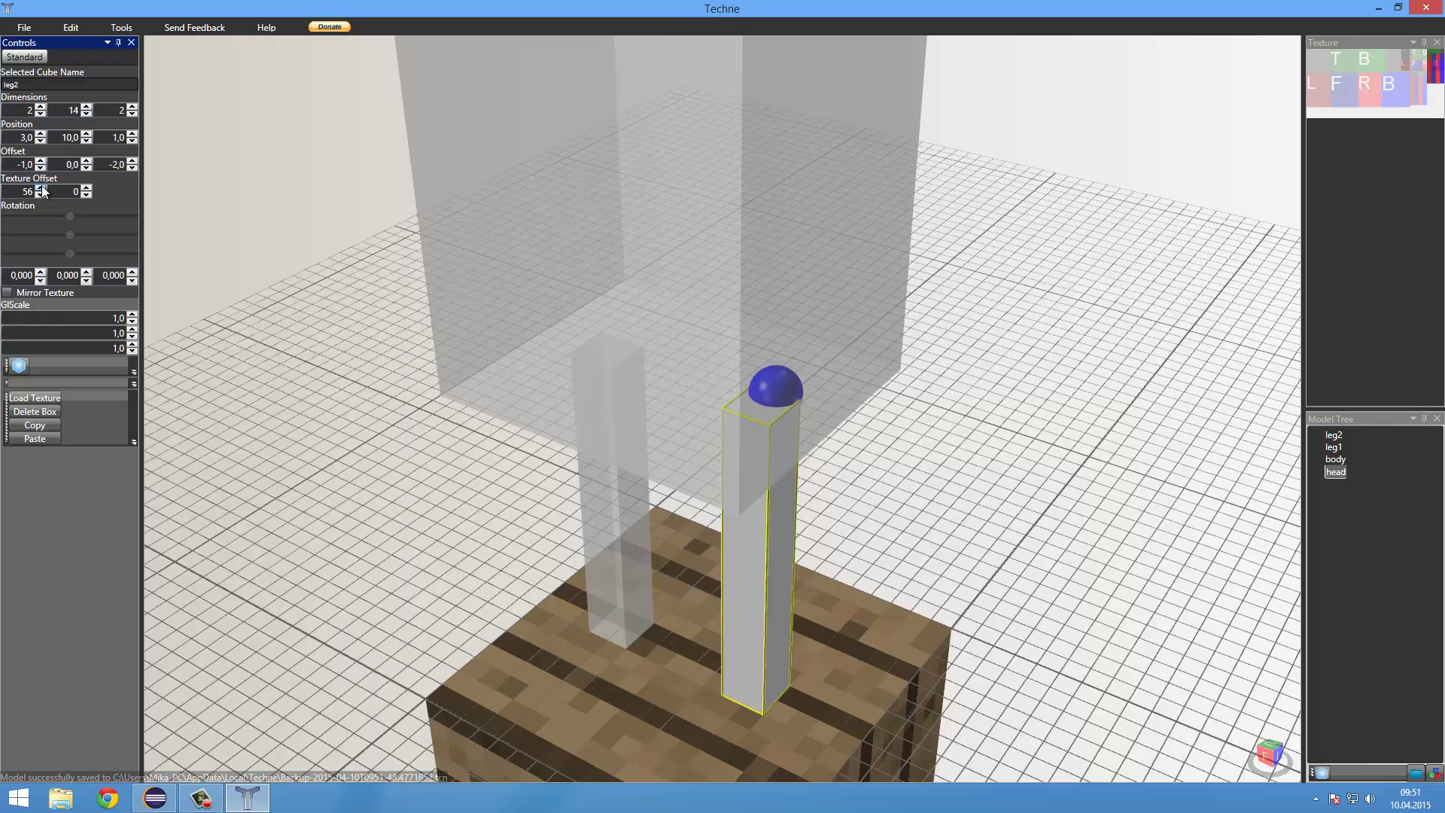
click(87, 189)
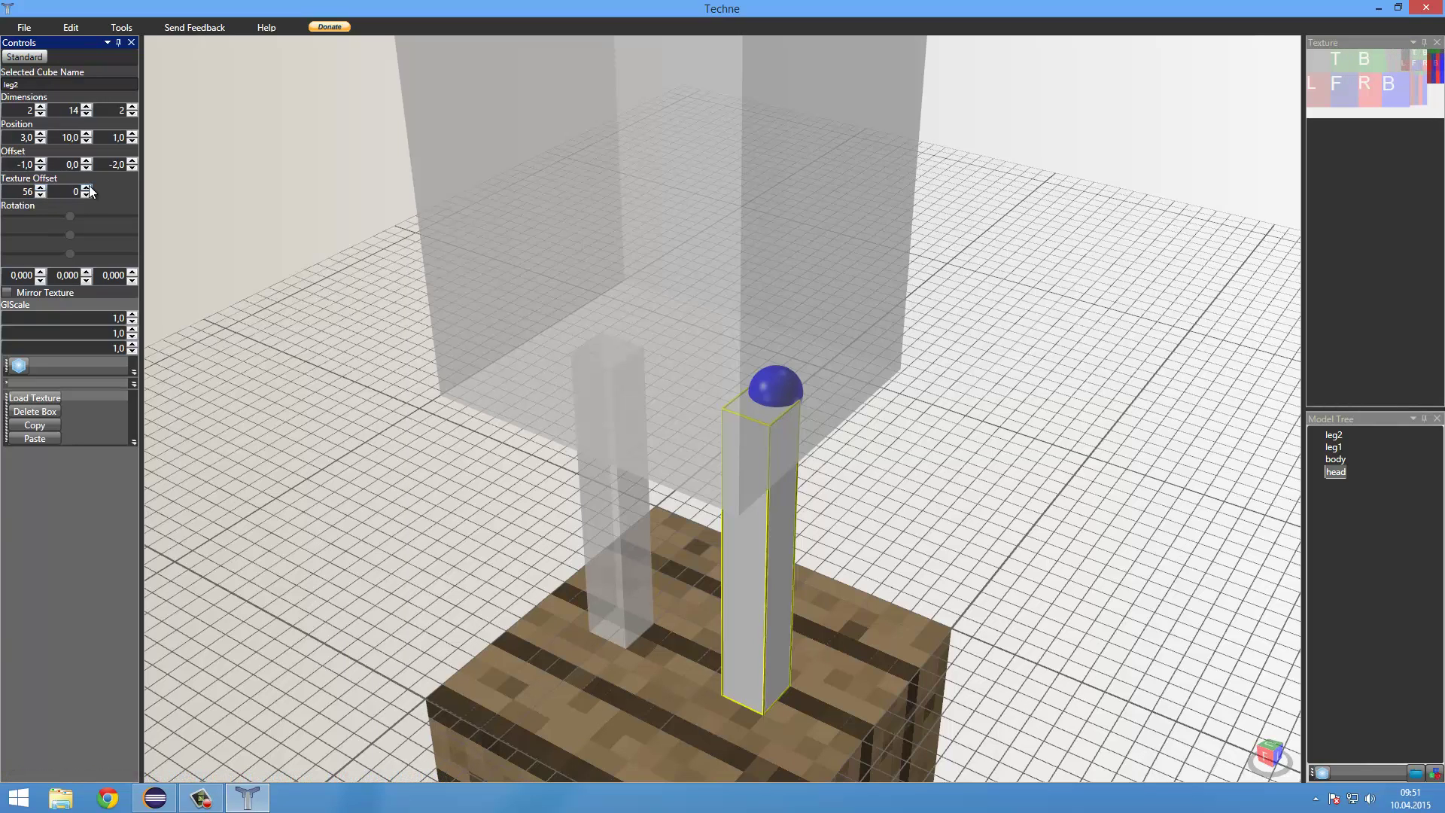
click(87, 189)
click(87, 189)
click(87, 188)
drag(88, 188, 88, 191)
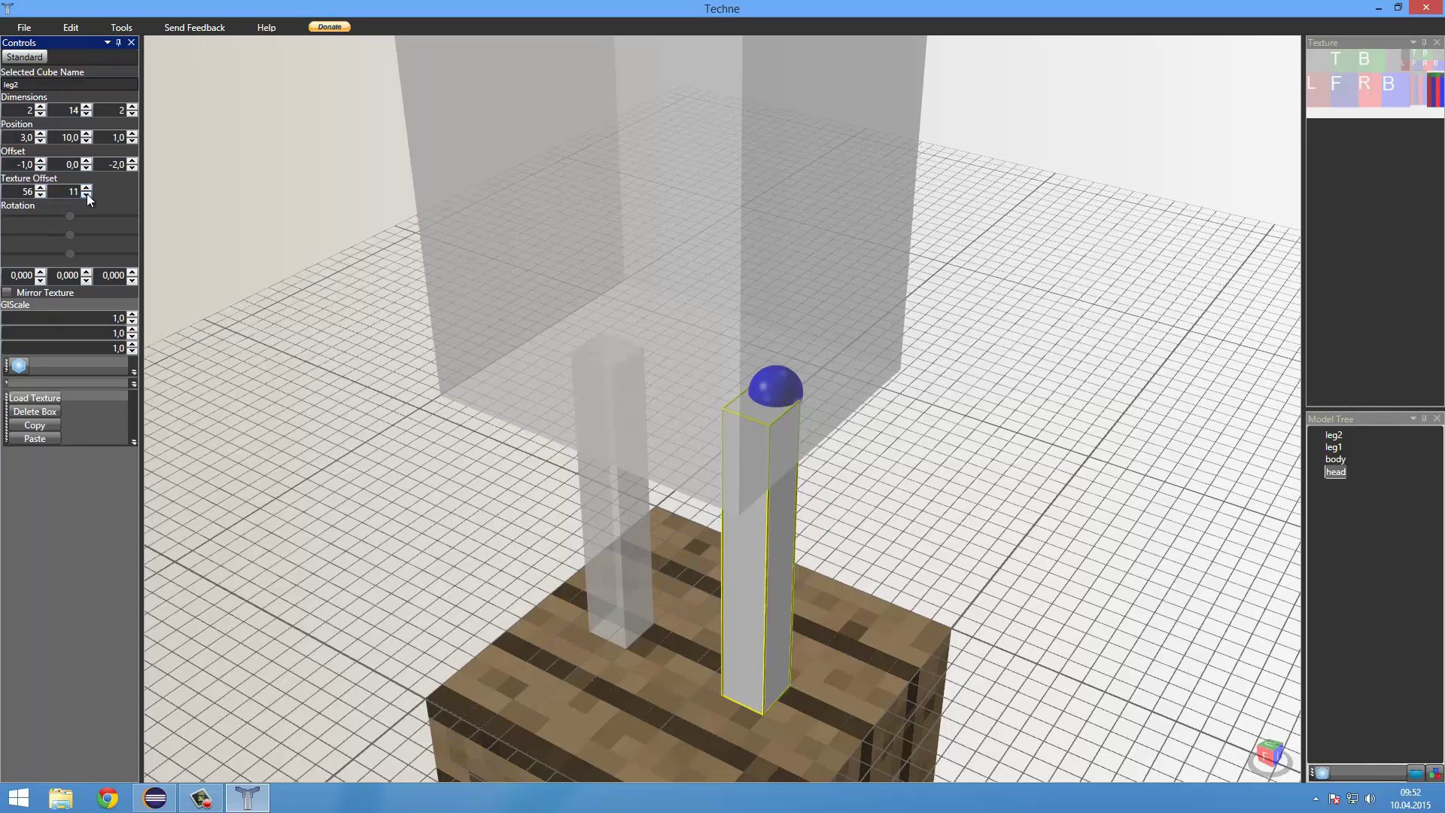
click(87, 195)
Step: Deselect leg2, then examine the arranged texture layout and the texture size in the project settings
click(844, 269)
scroll(1097, 297, down, 6)
scroll(1019, 377, up, 3)
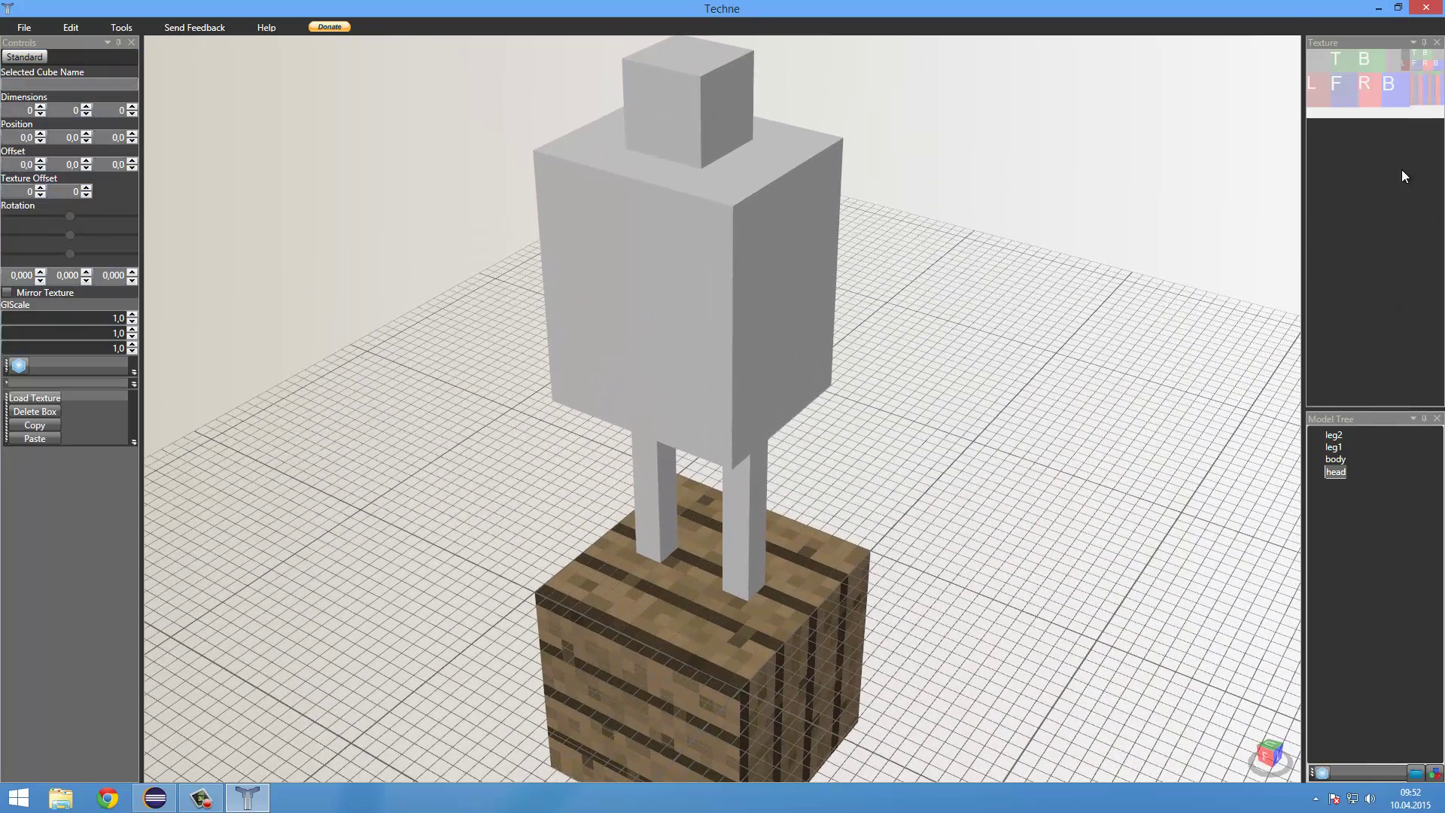
click(1401, 73)
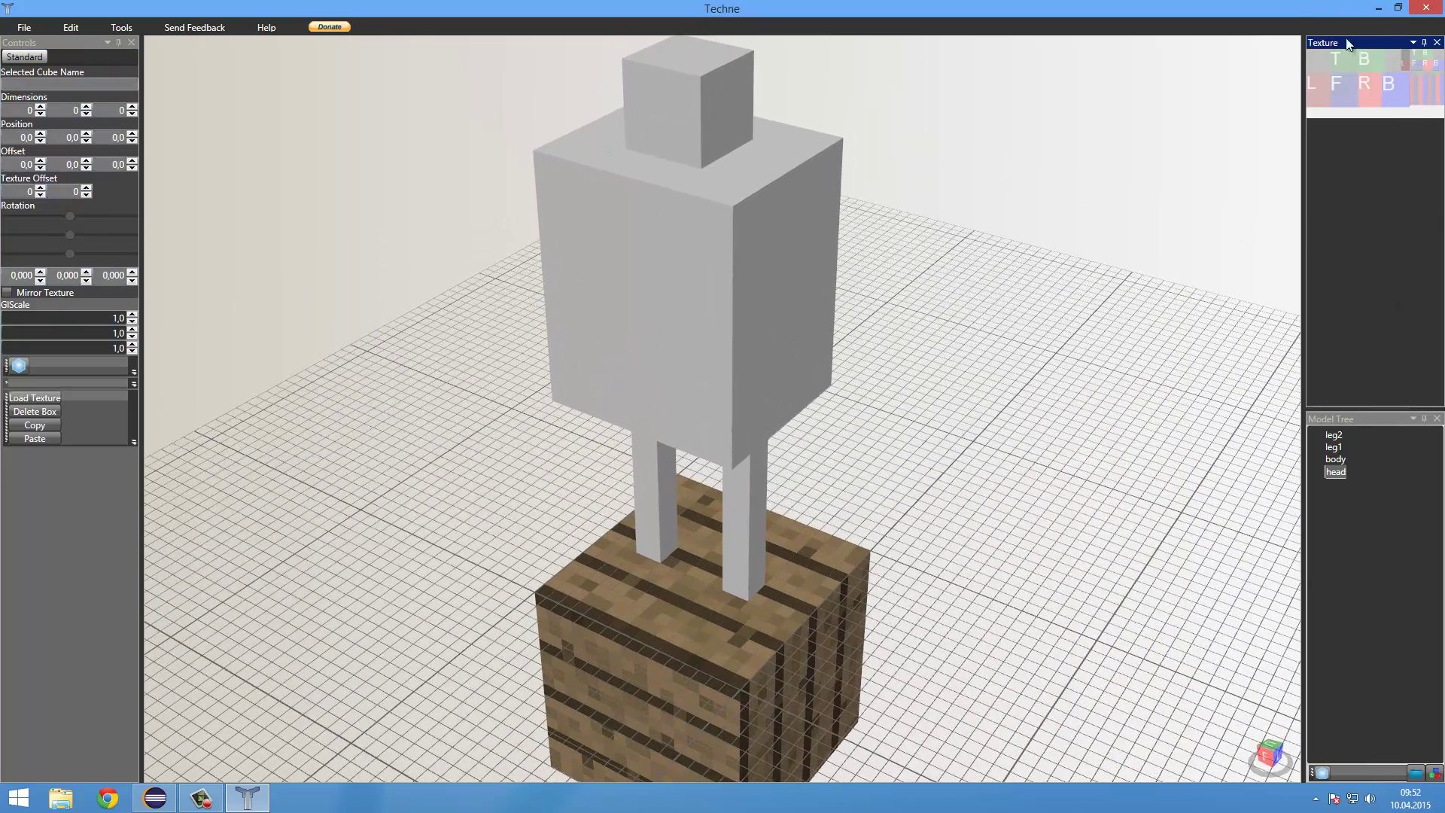
click(18, 29)
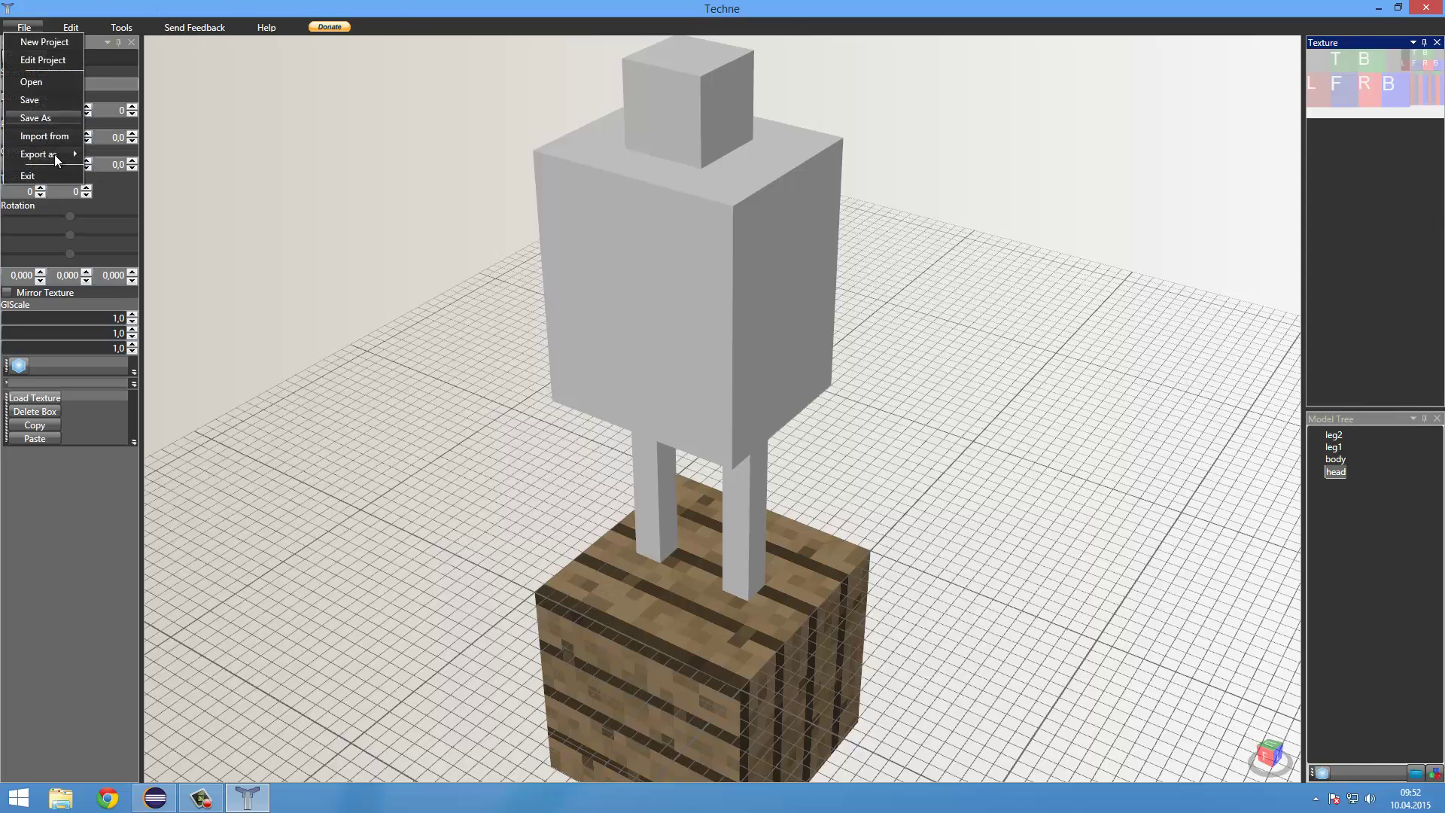
click(54, 59)
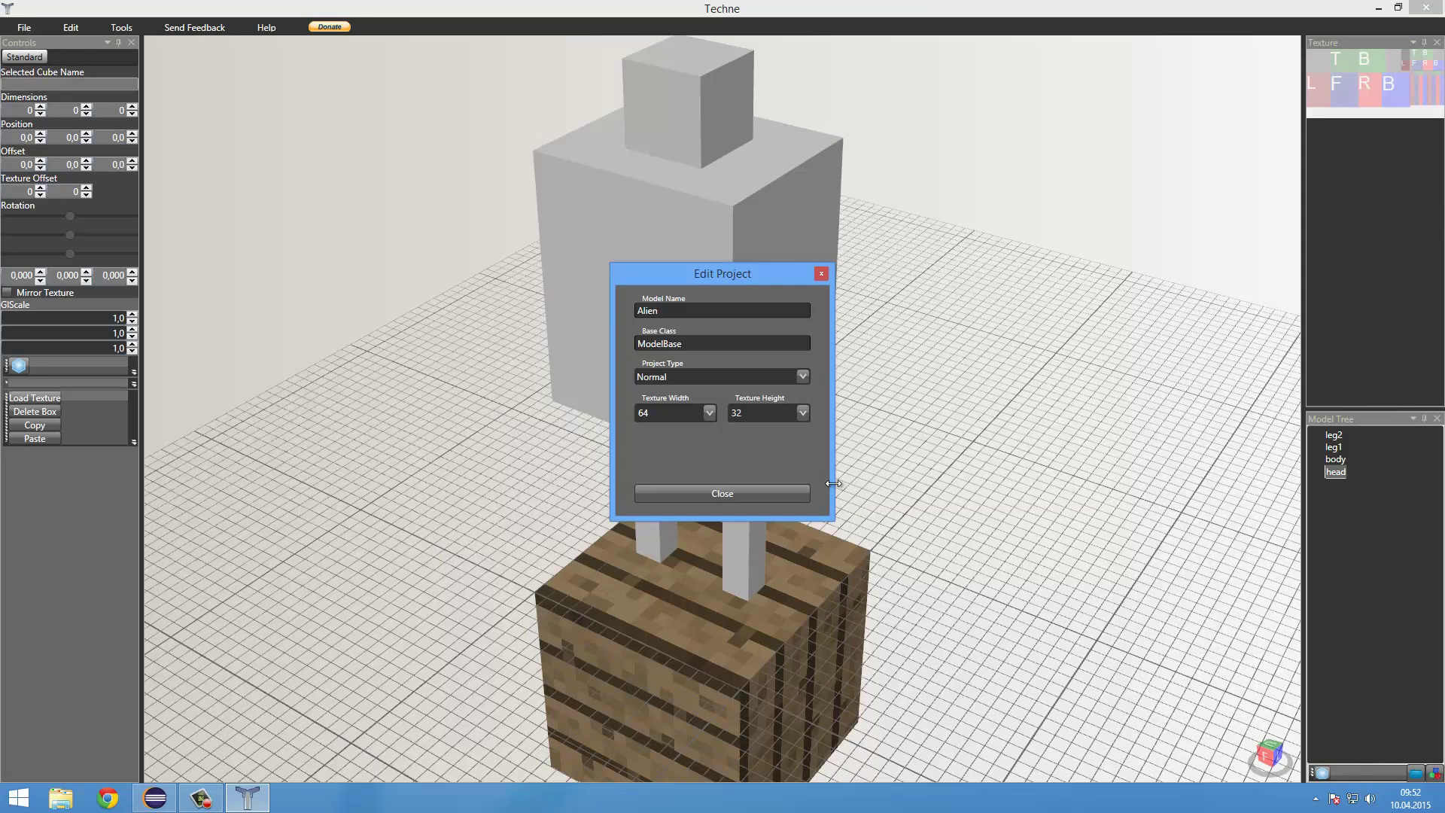
click(824, 274)
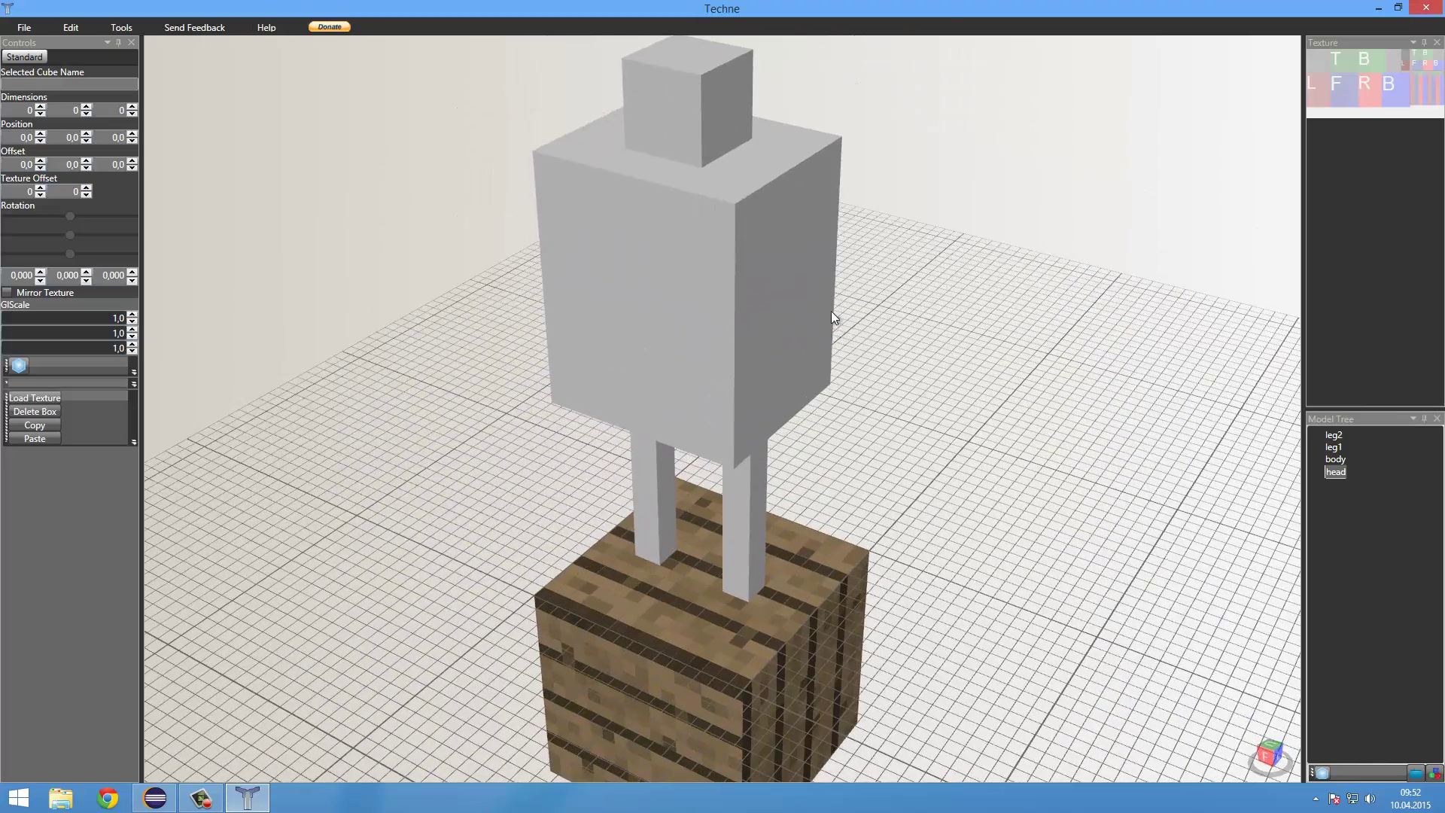
mouse_move(831, 310)
right_down()
mouse_move(861, 283)
mouse_move(866, 226)
mouse_move(834, 216)
mouse_move(837, 351)
mouse_move(838, 326)
right_up()
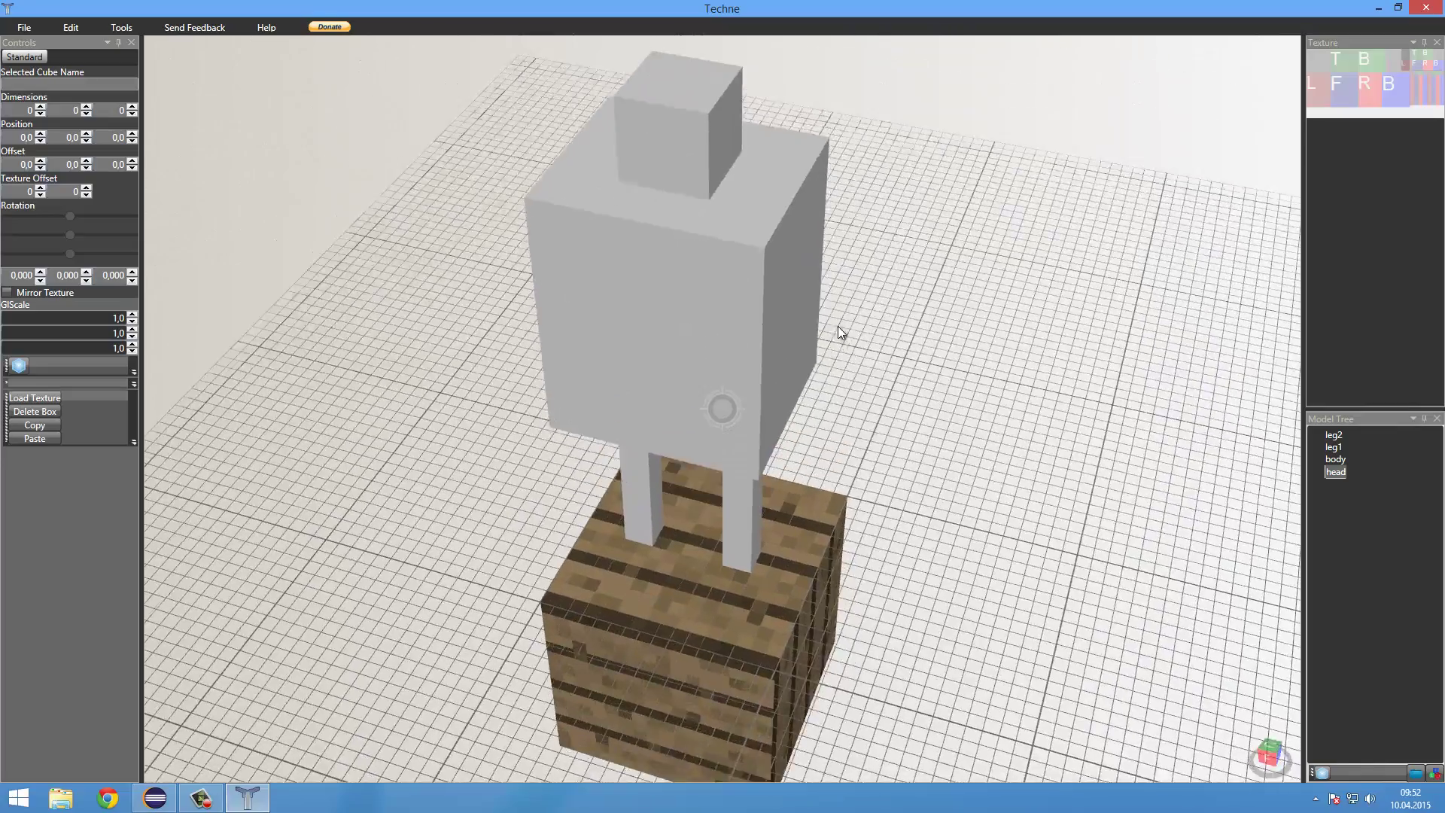
scroll(847, 331, up, 6)
scroll(1039, 298, down, 5)
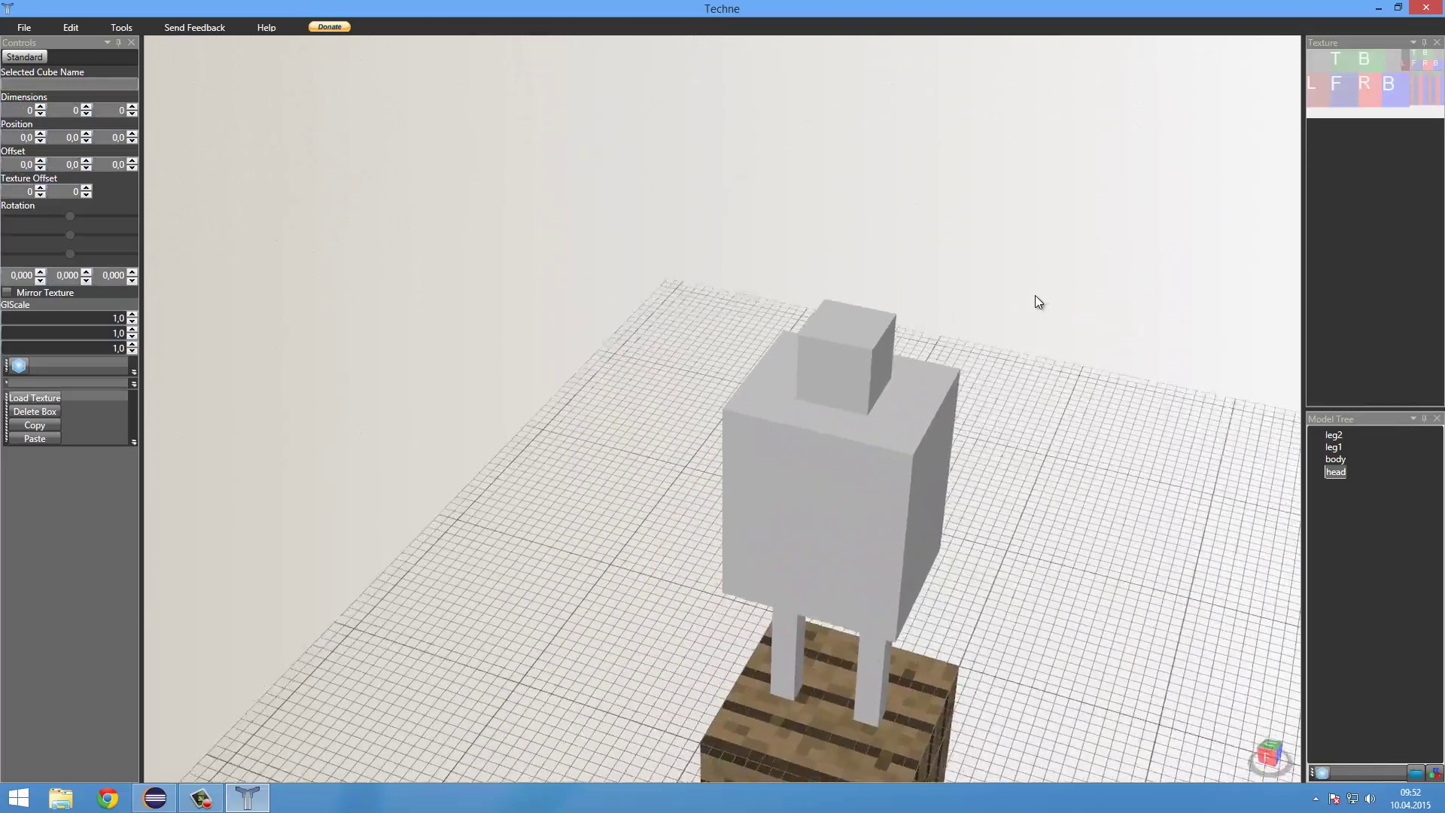
right_drag(1035, 298, 993, 403)
scroll(682, 307, down, 4)
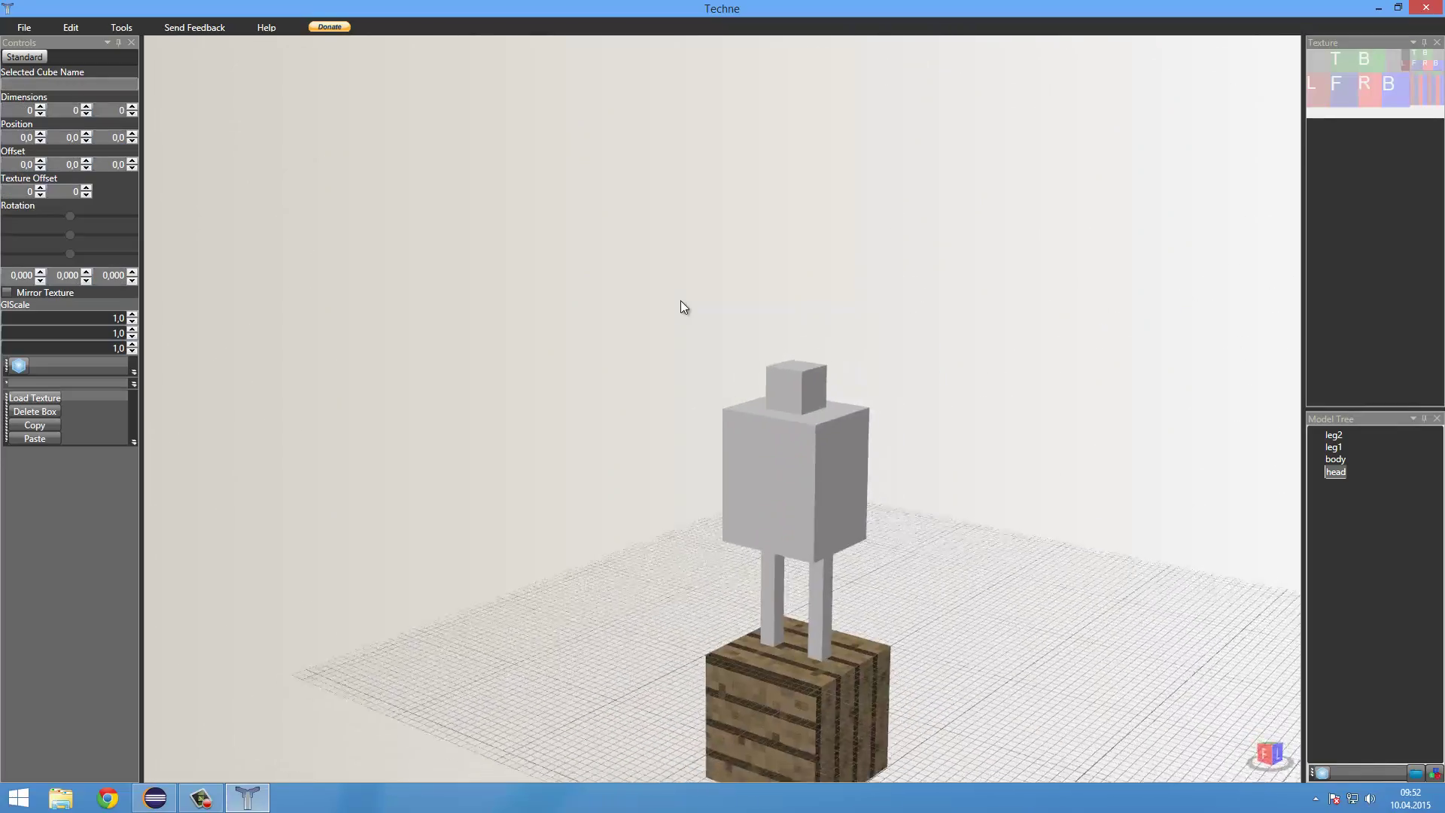
right_drag(686, 295, 482, 222)
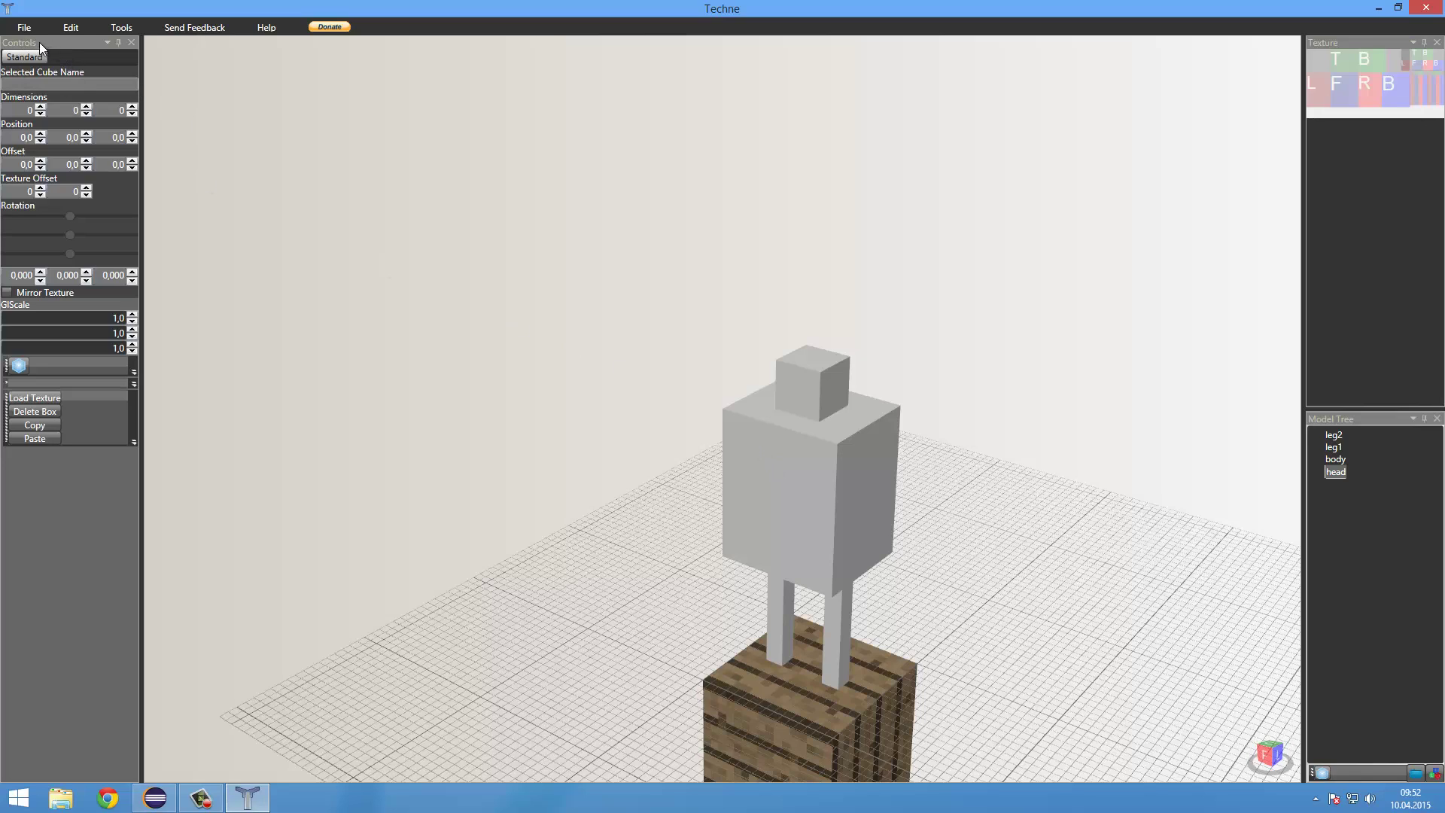
Step: Export the model's texture map to the desktop as a PNG image named Alien
click(24, 27)
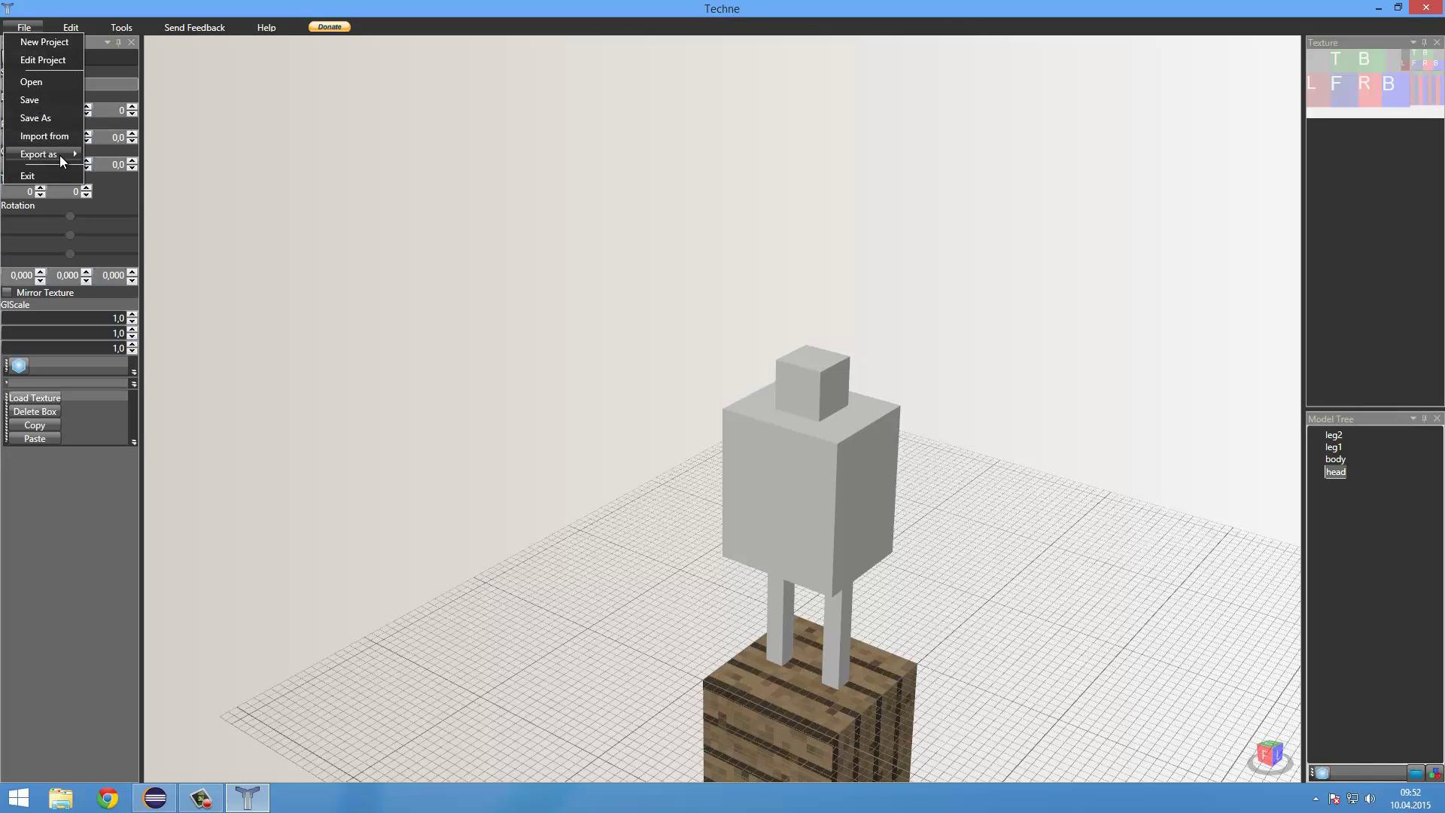
mouse_move(61, 155)
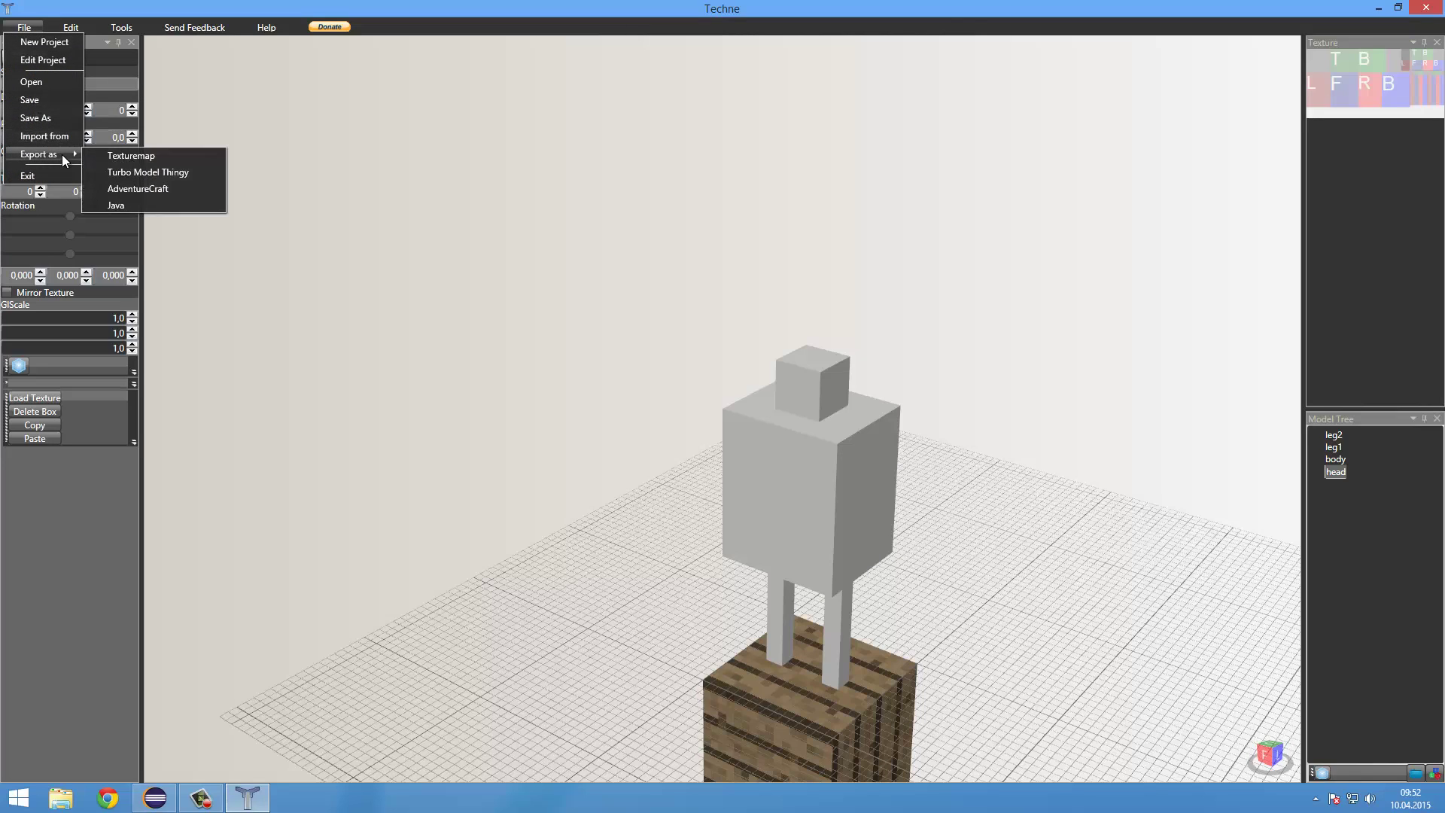
click(151, 155)
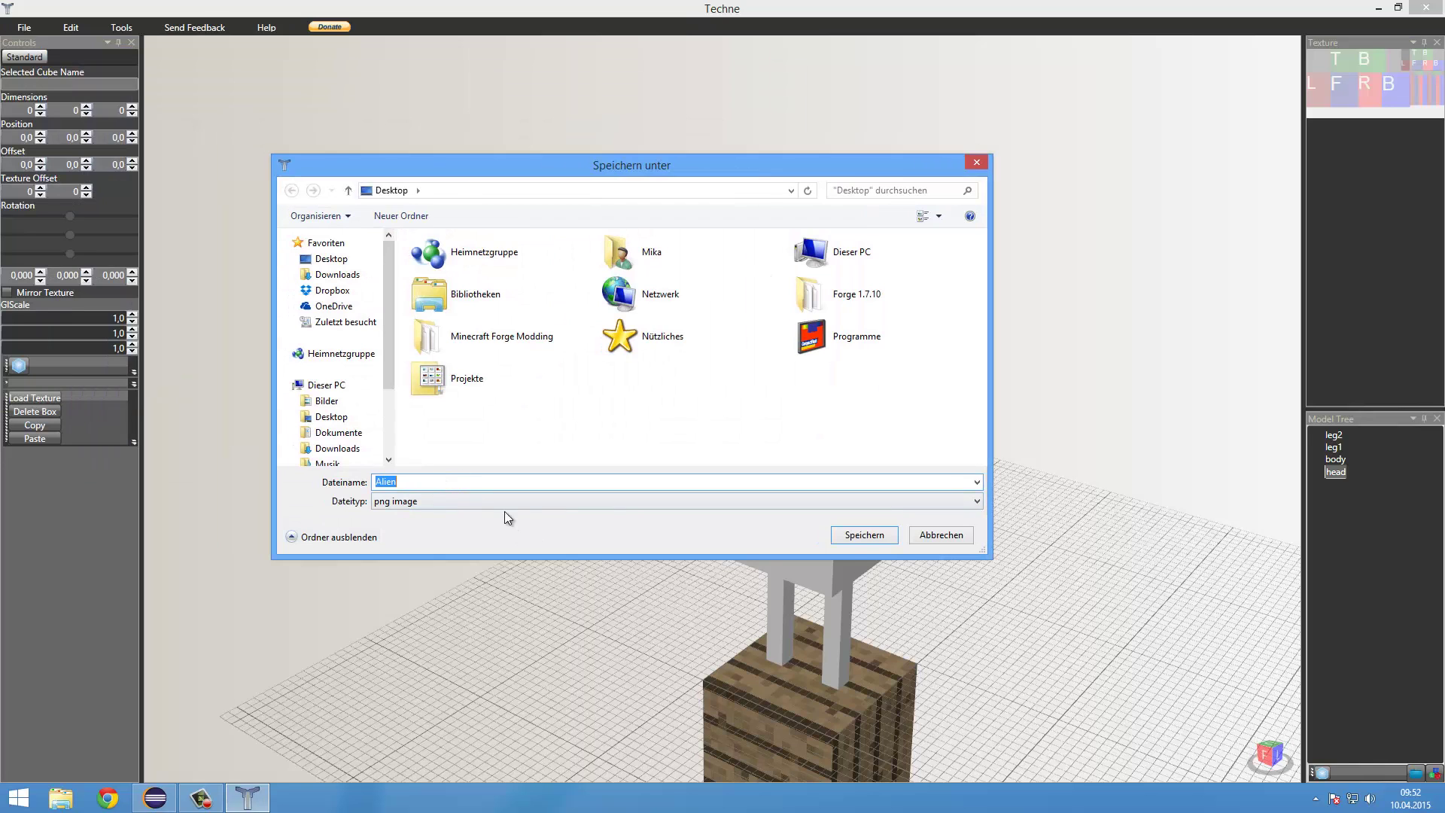
click(864, 535)
Step: Move the exported Alien image to a free spot on the desktop and examine its texture layout in the photo viewer
key(super+d)
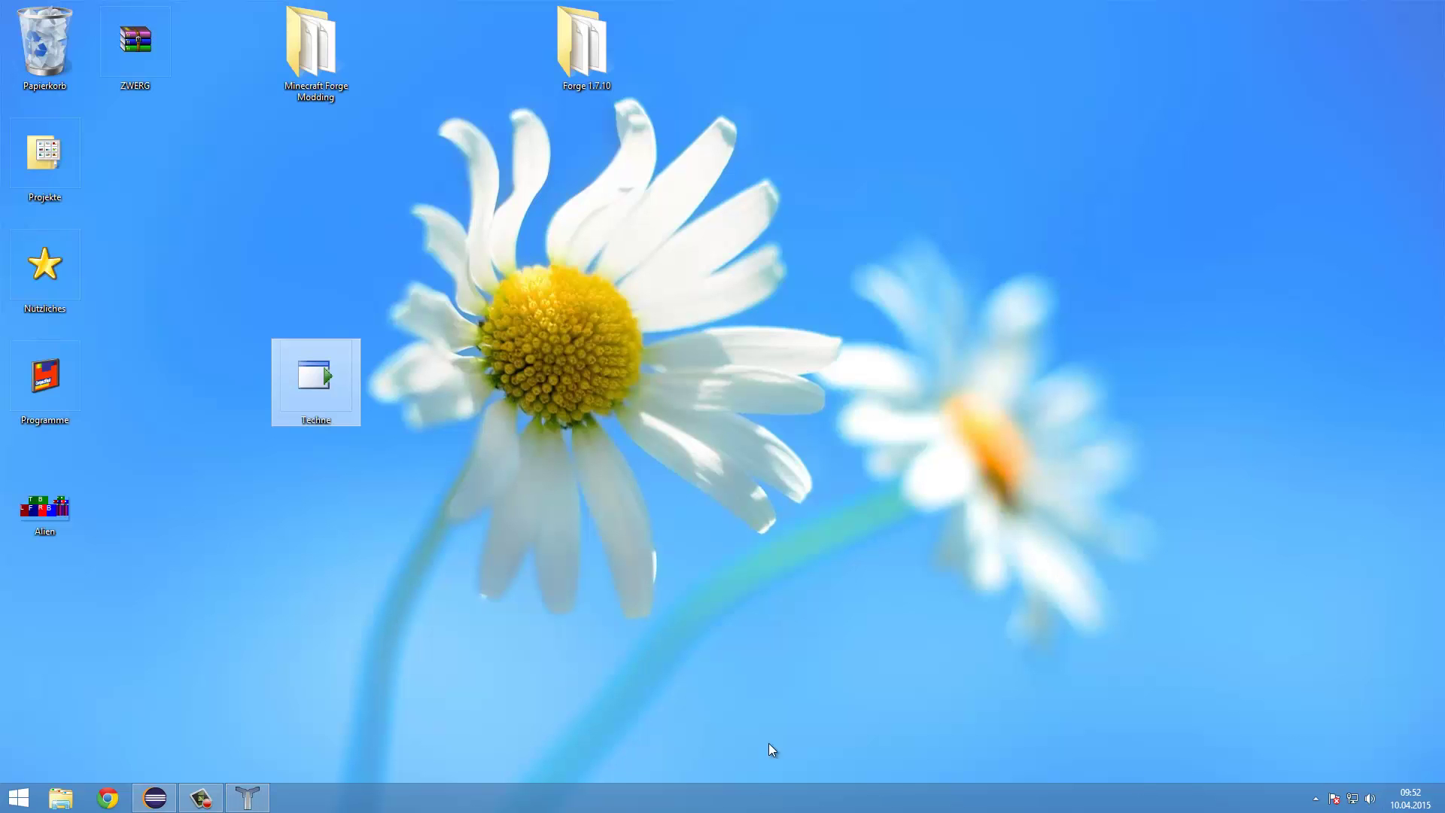
drag(45, 506, 587, 384)
right_click(610, 382)
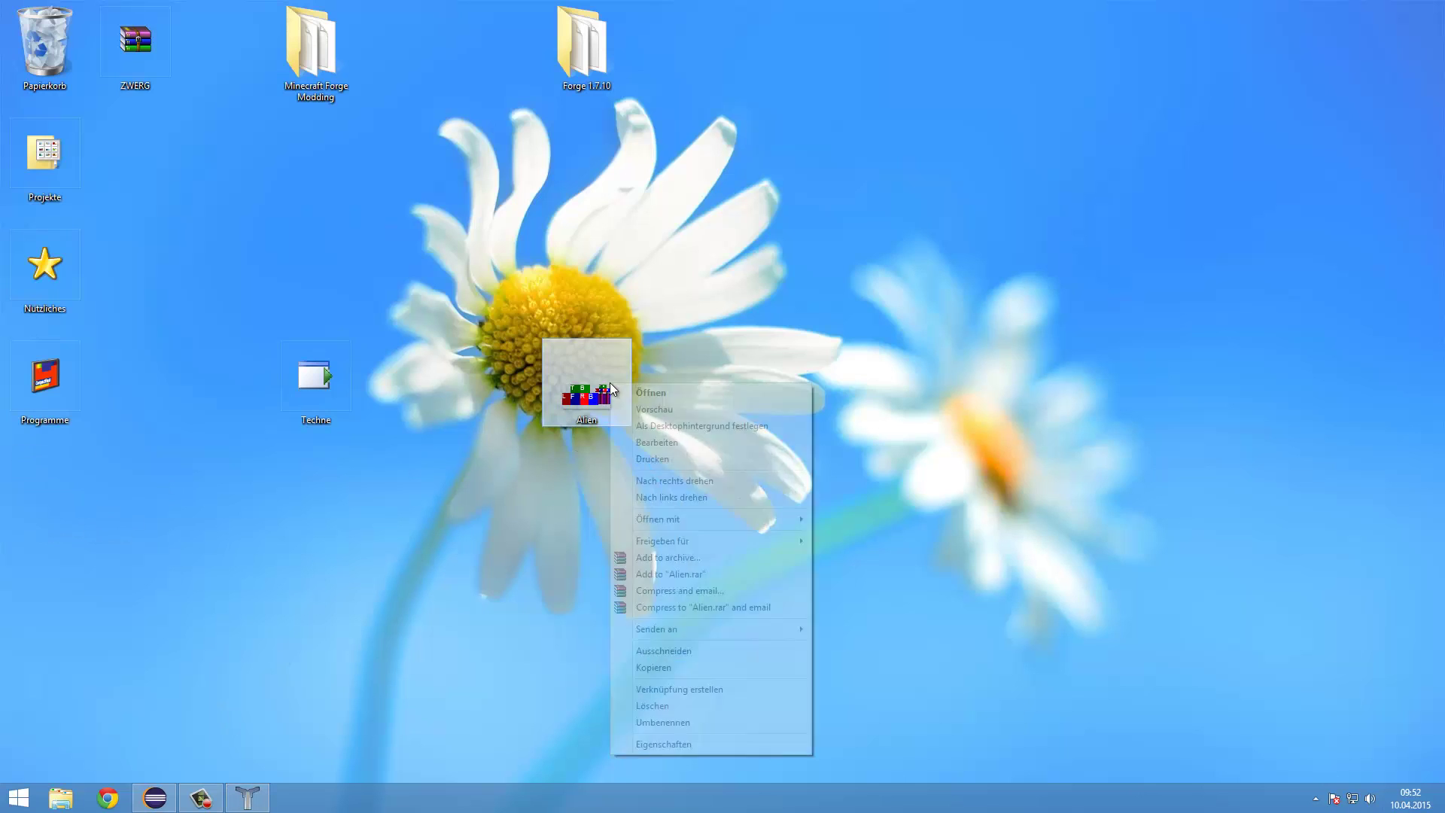
click(599, 399)
double_click(598, 399)
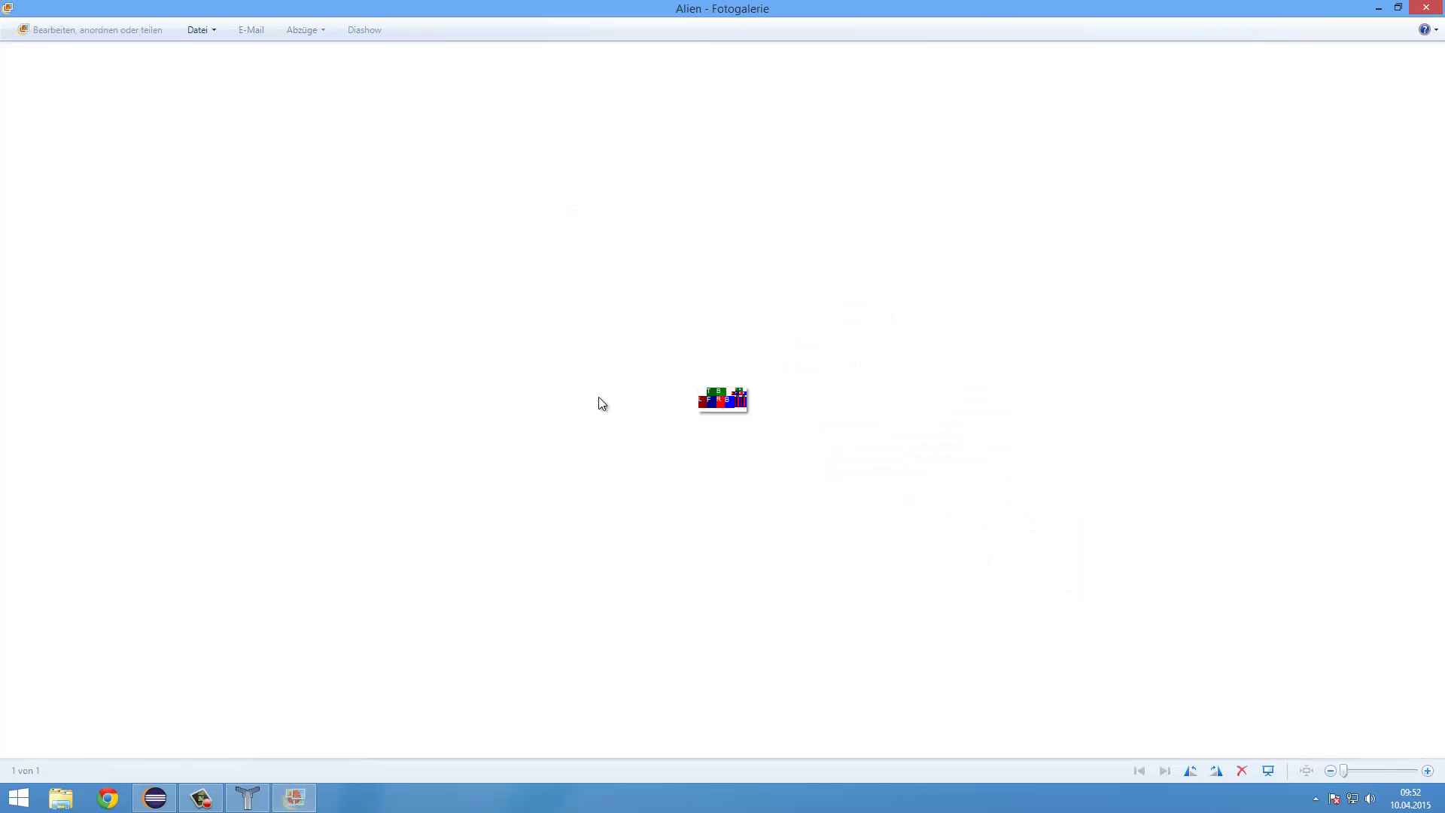
scroll(624, 417, up, 3)
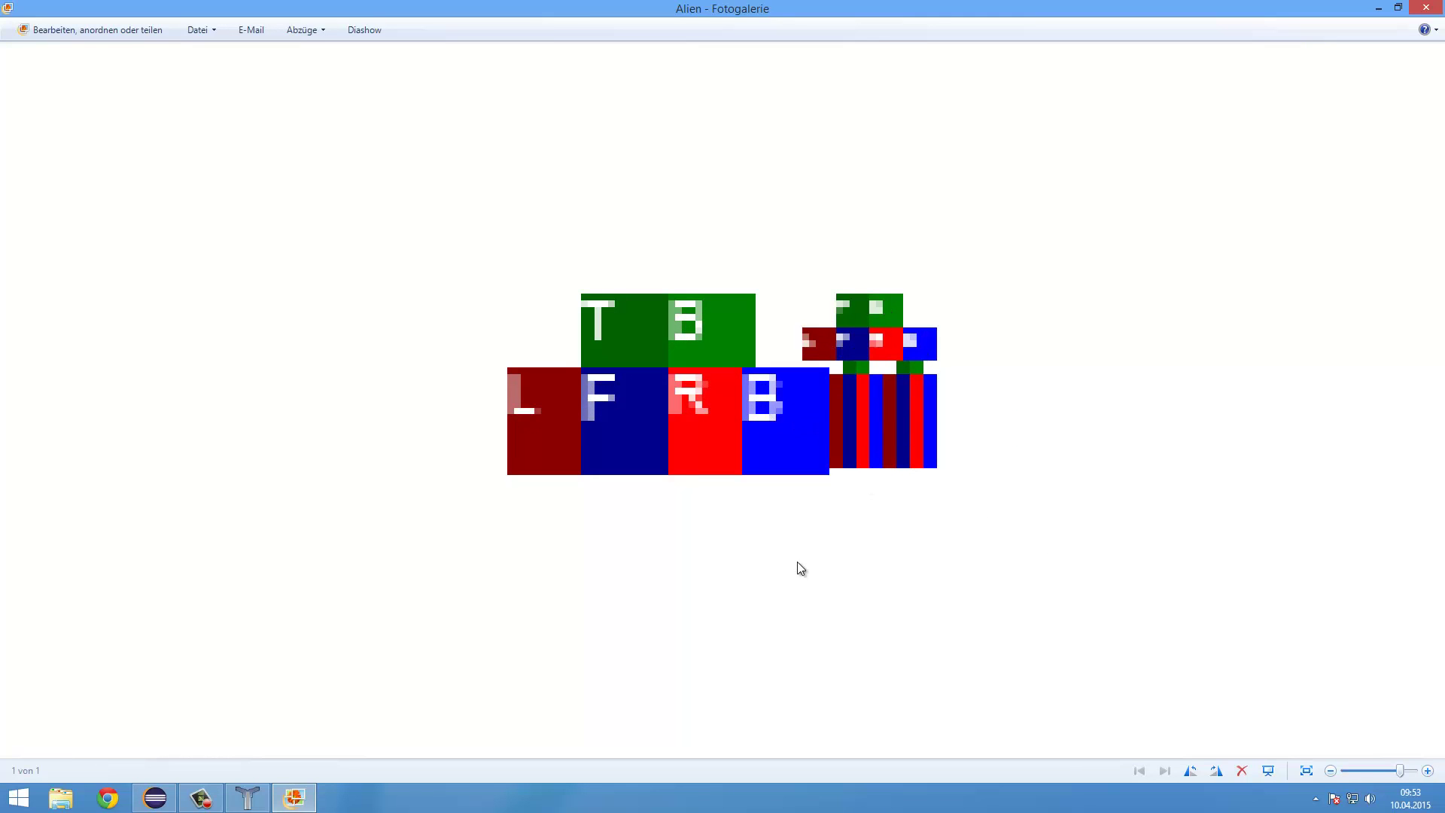
click(1426, 8)
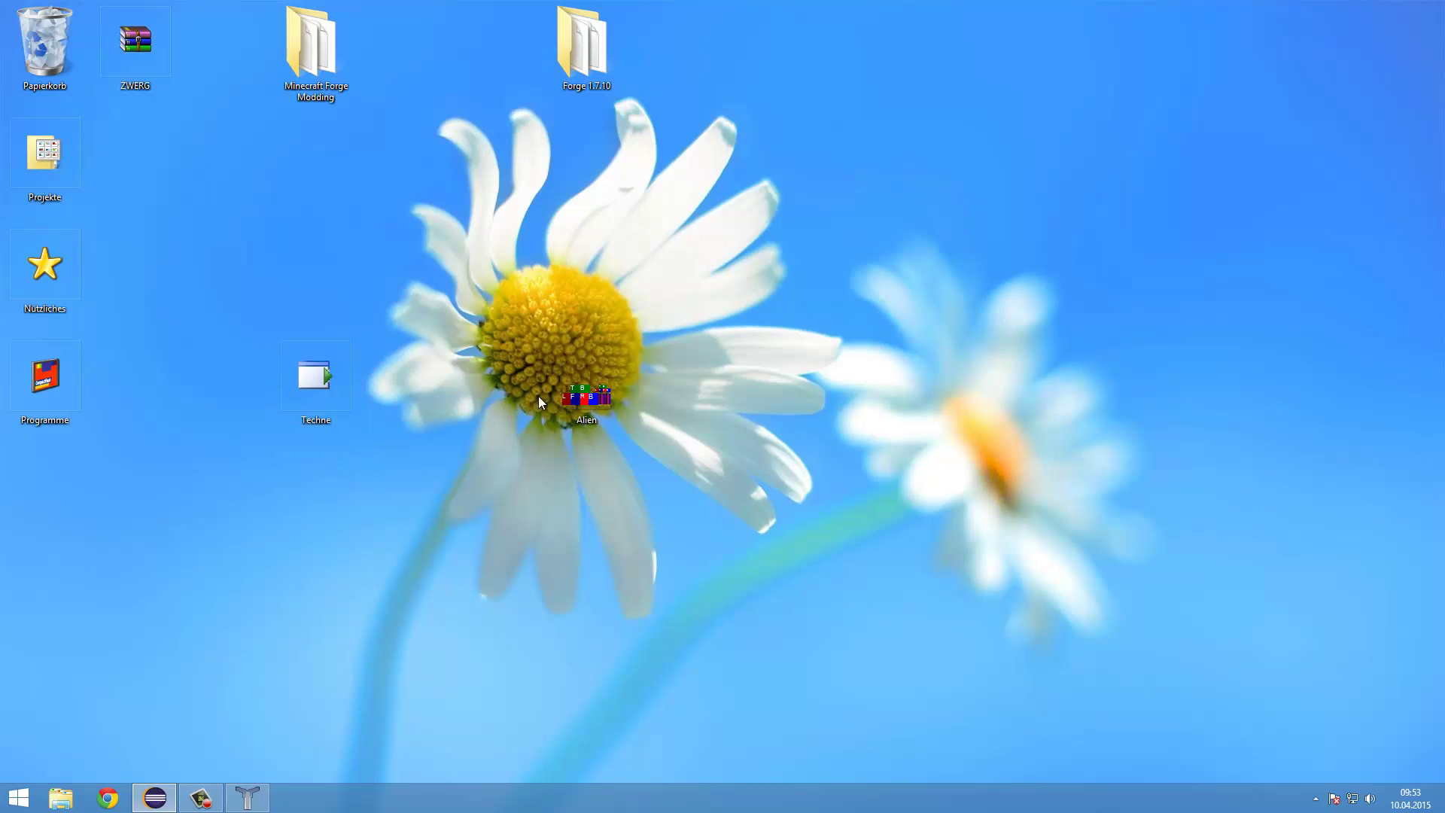
Step: Open the Alien image in GIMP Portable, in a maximised window at 800% zoom
right_click(572, 380)
mouse_move(657, 518)
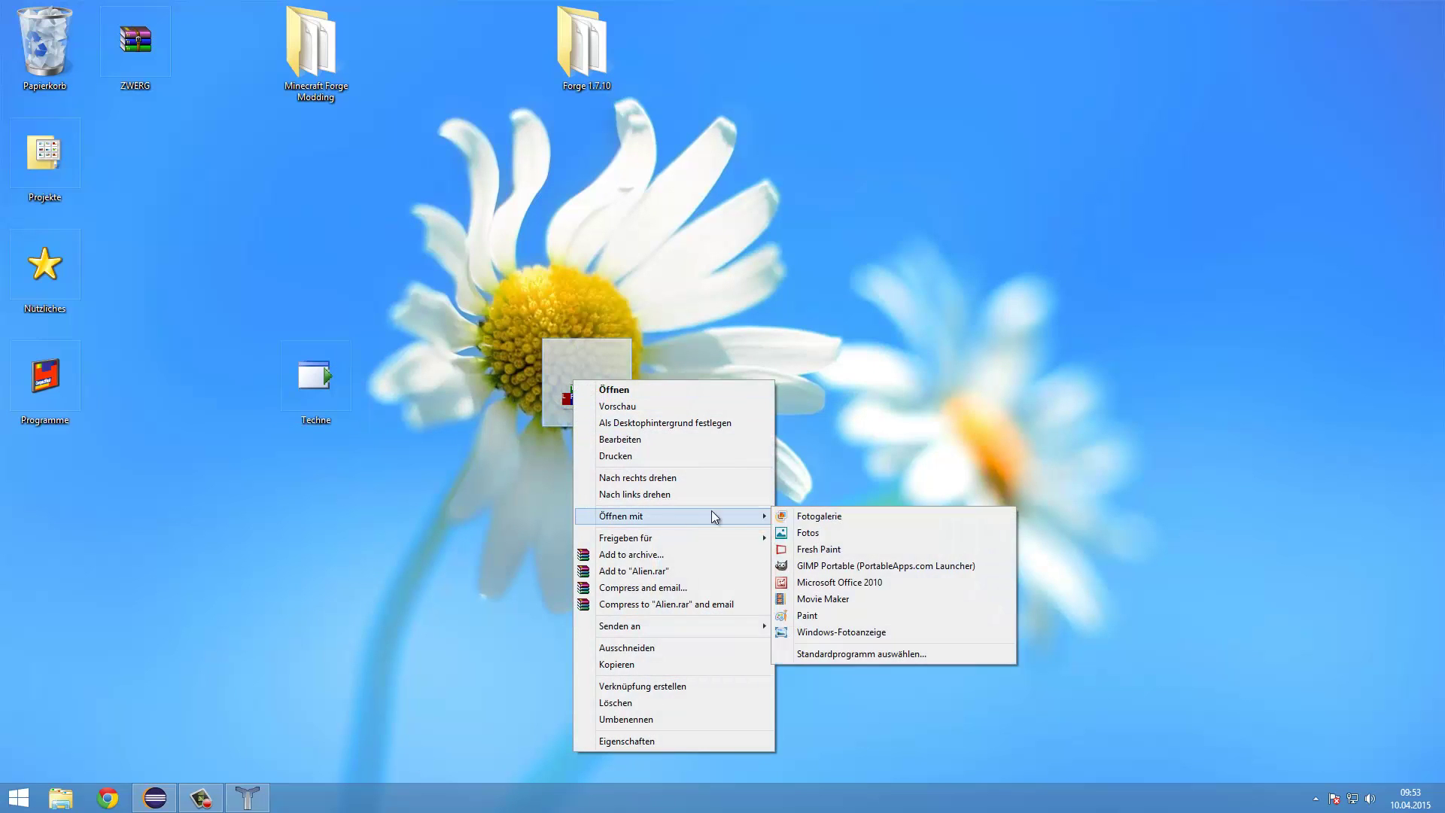
click(846, 574)
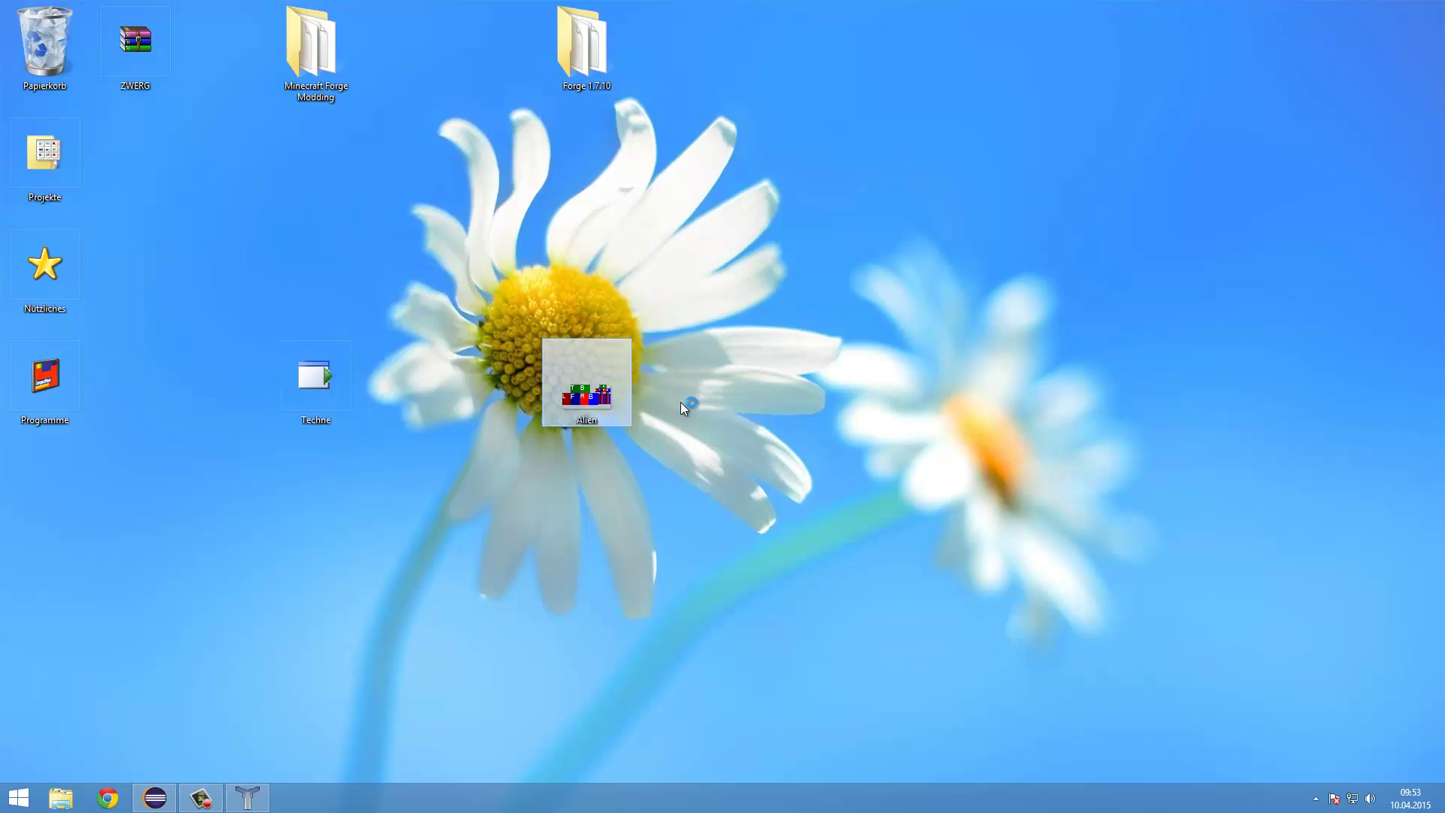
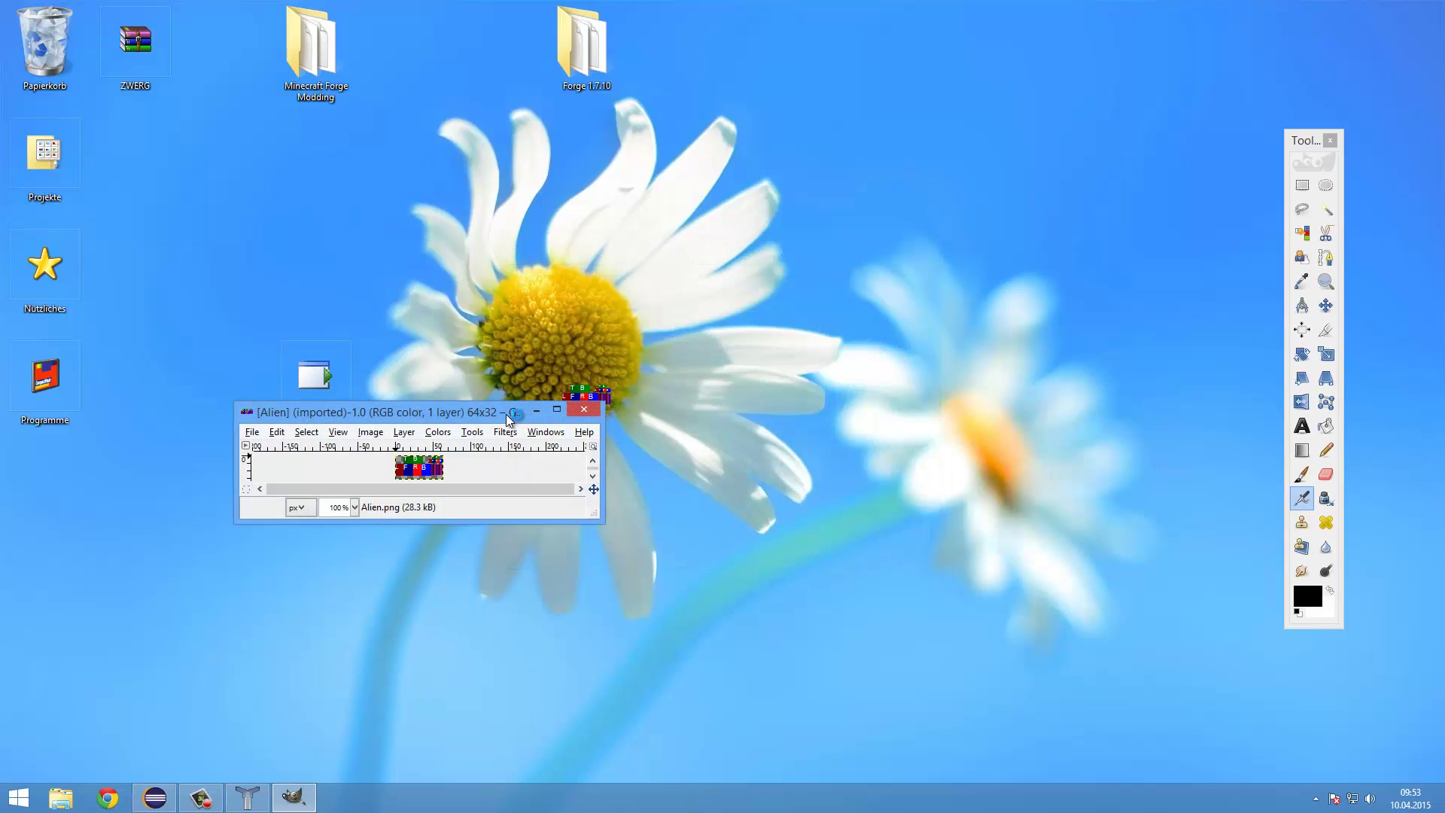
double_click(507, 415)
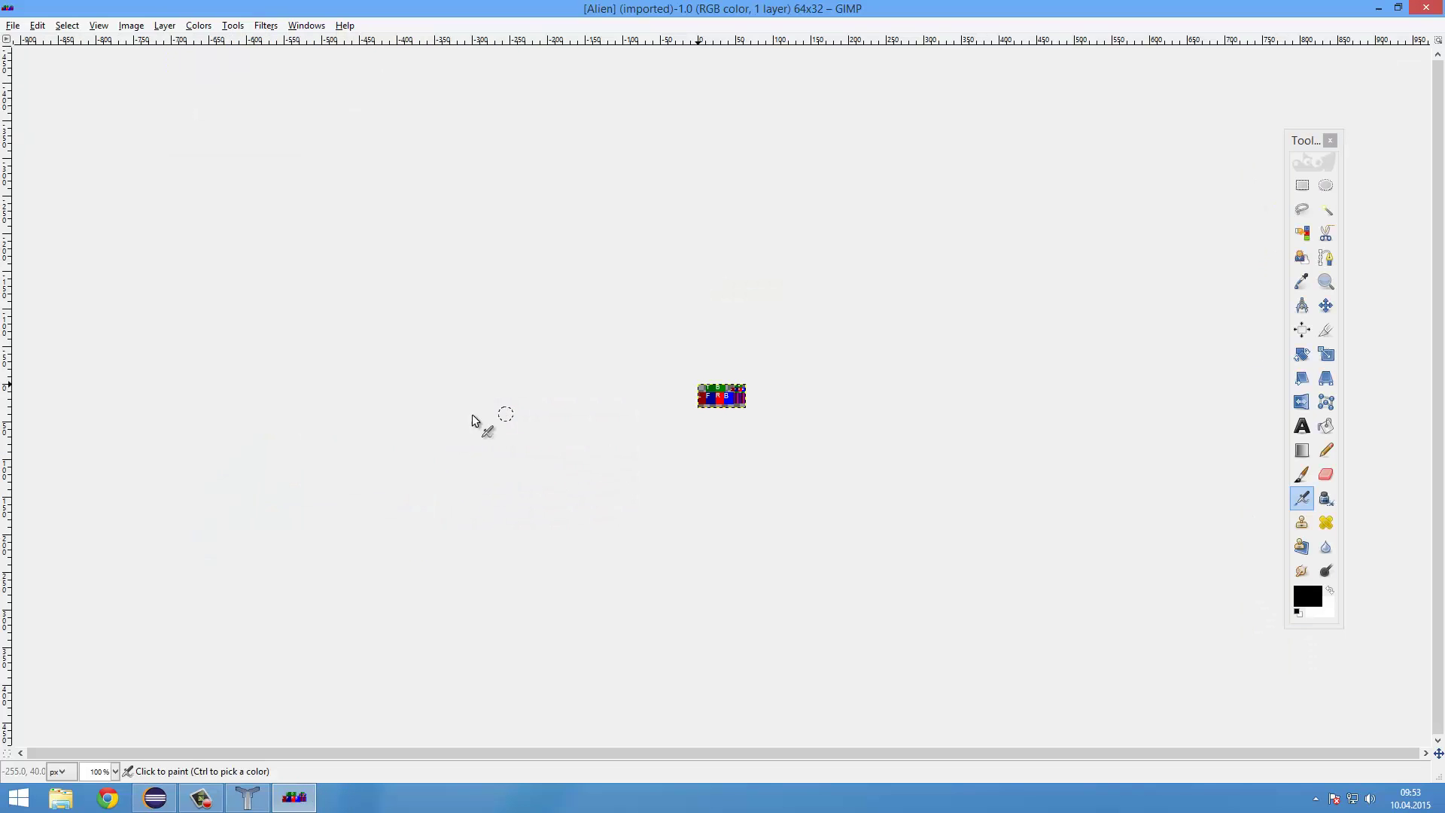
click(117, 772)
click(114, 666)
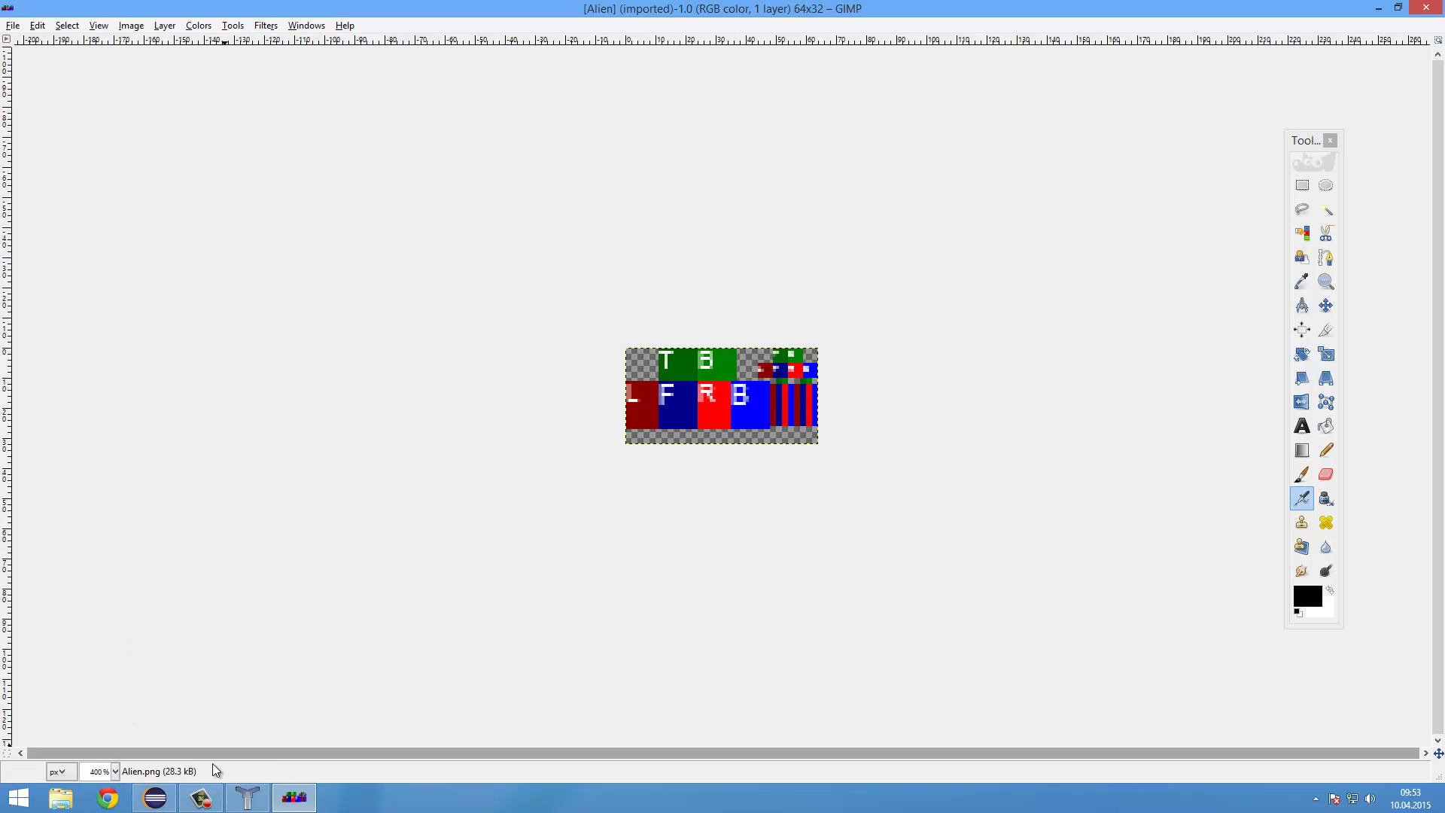
click(115, 771)
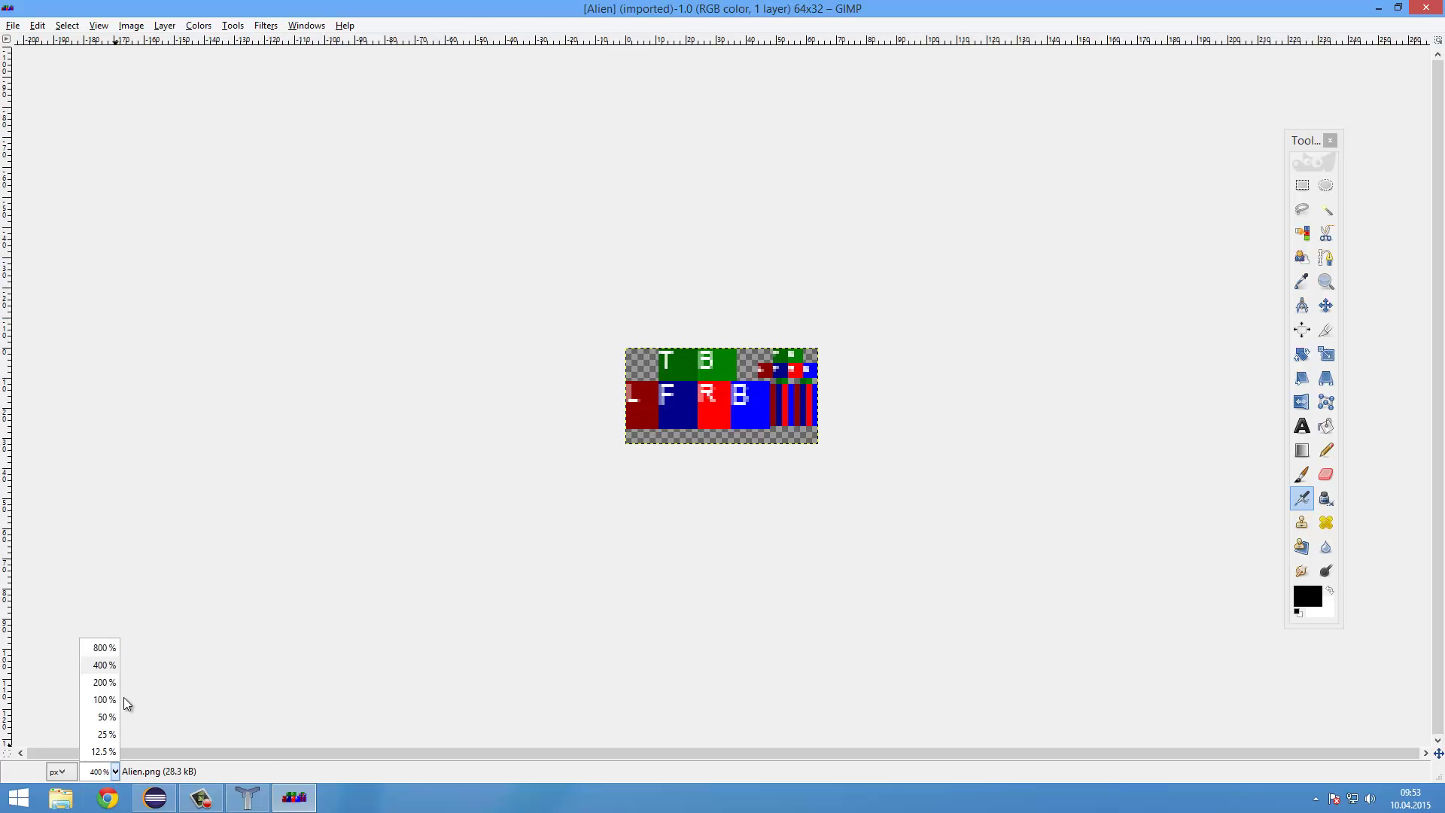
click(106, 649)
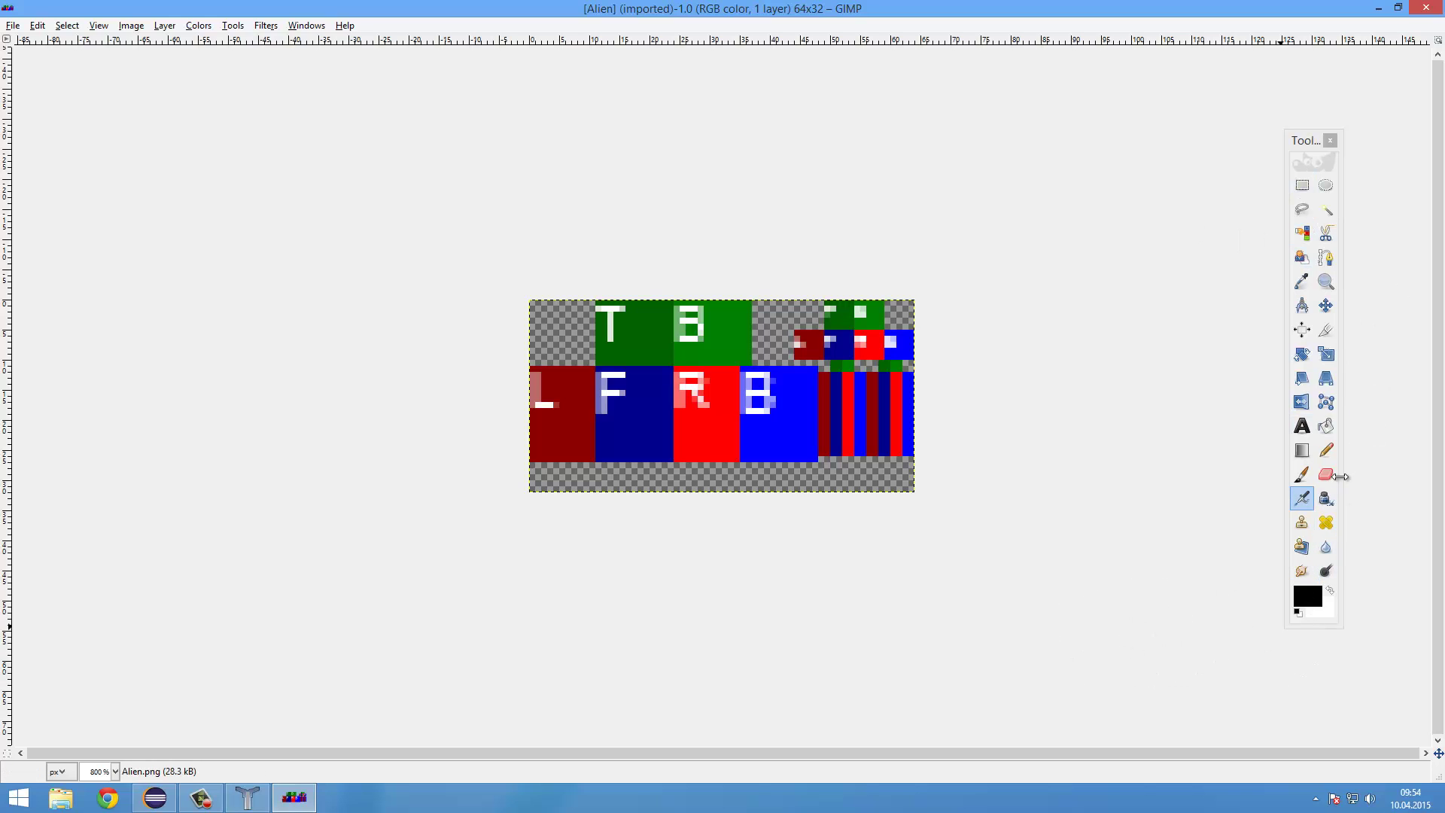
click(1326, 426)
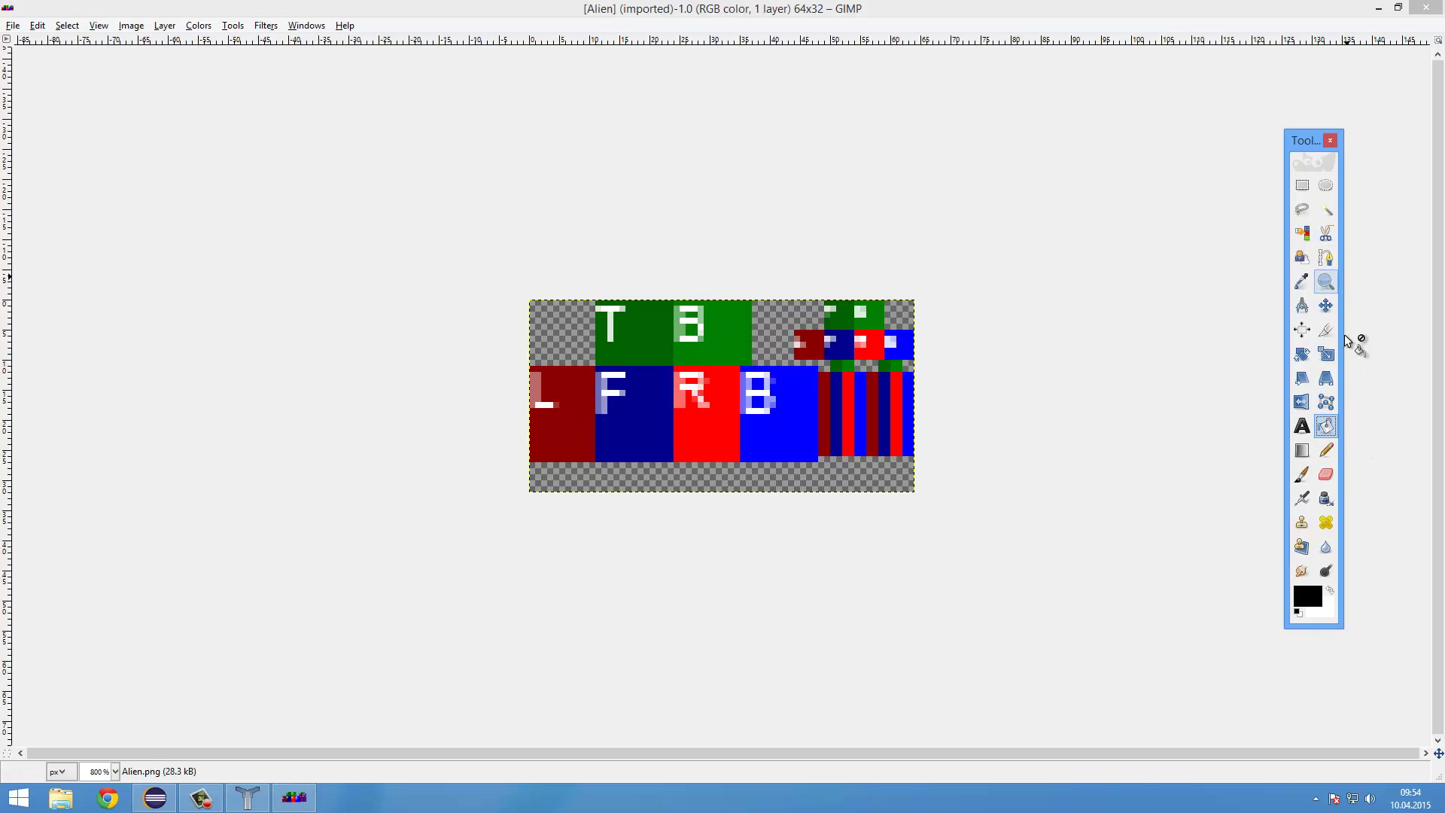
double_click(1302, 476)
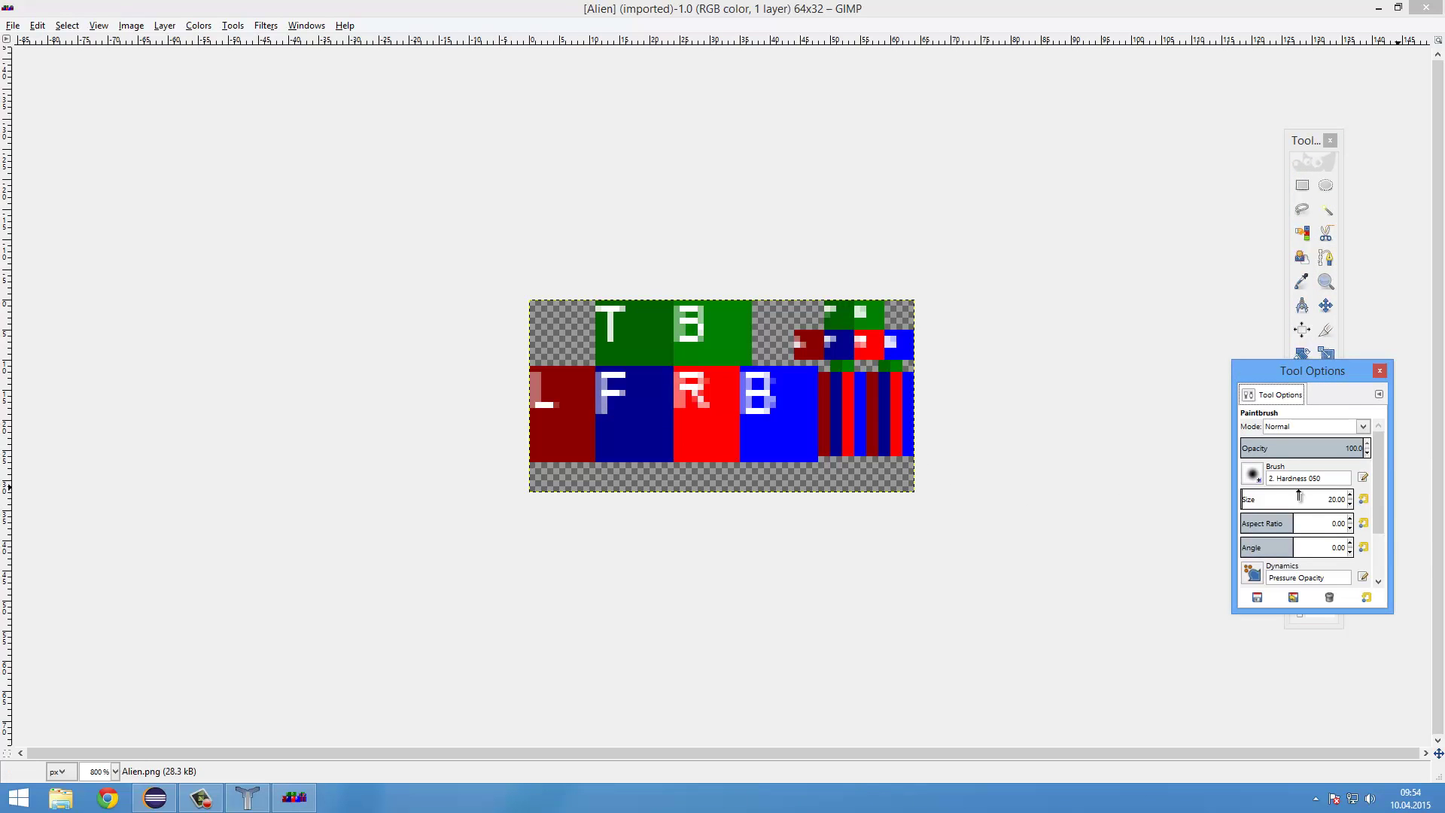
click(1381, 371)
click(1307, 596)
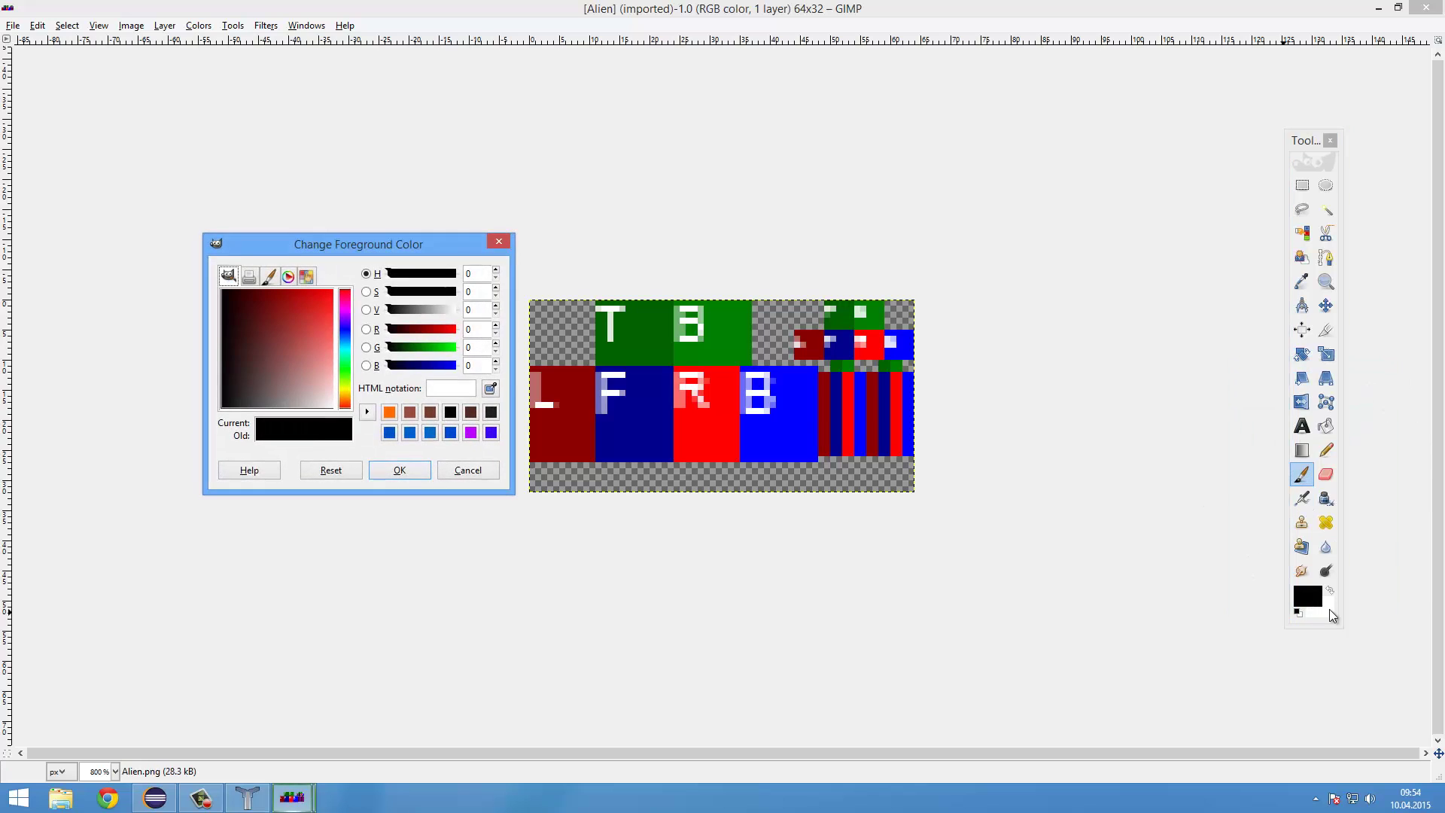
click(347, 372)
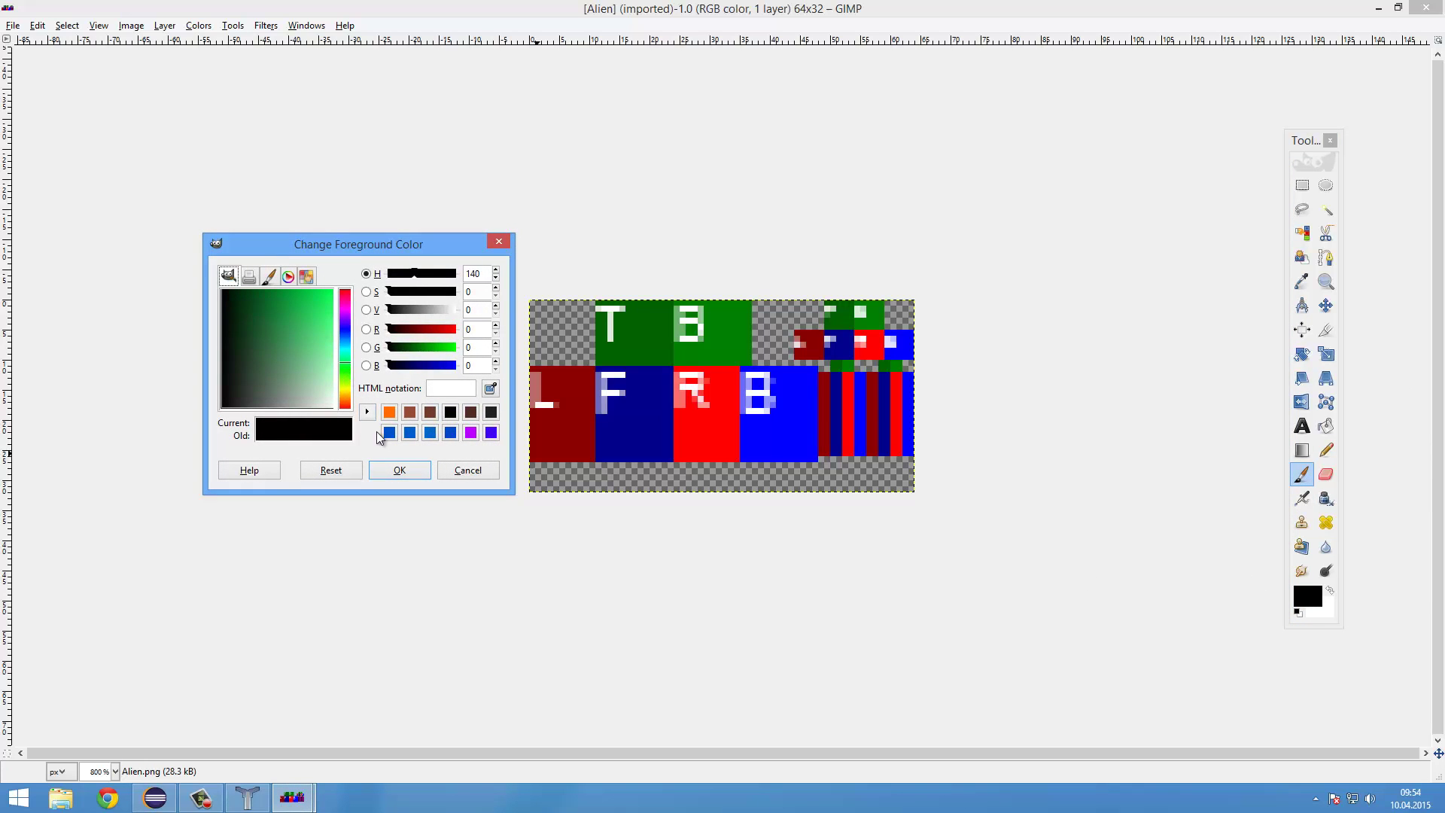
click(400, 469)
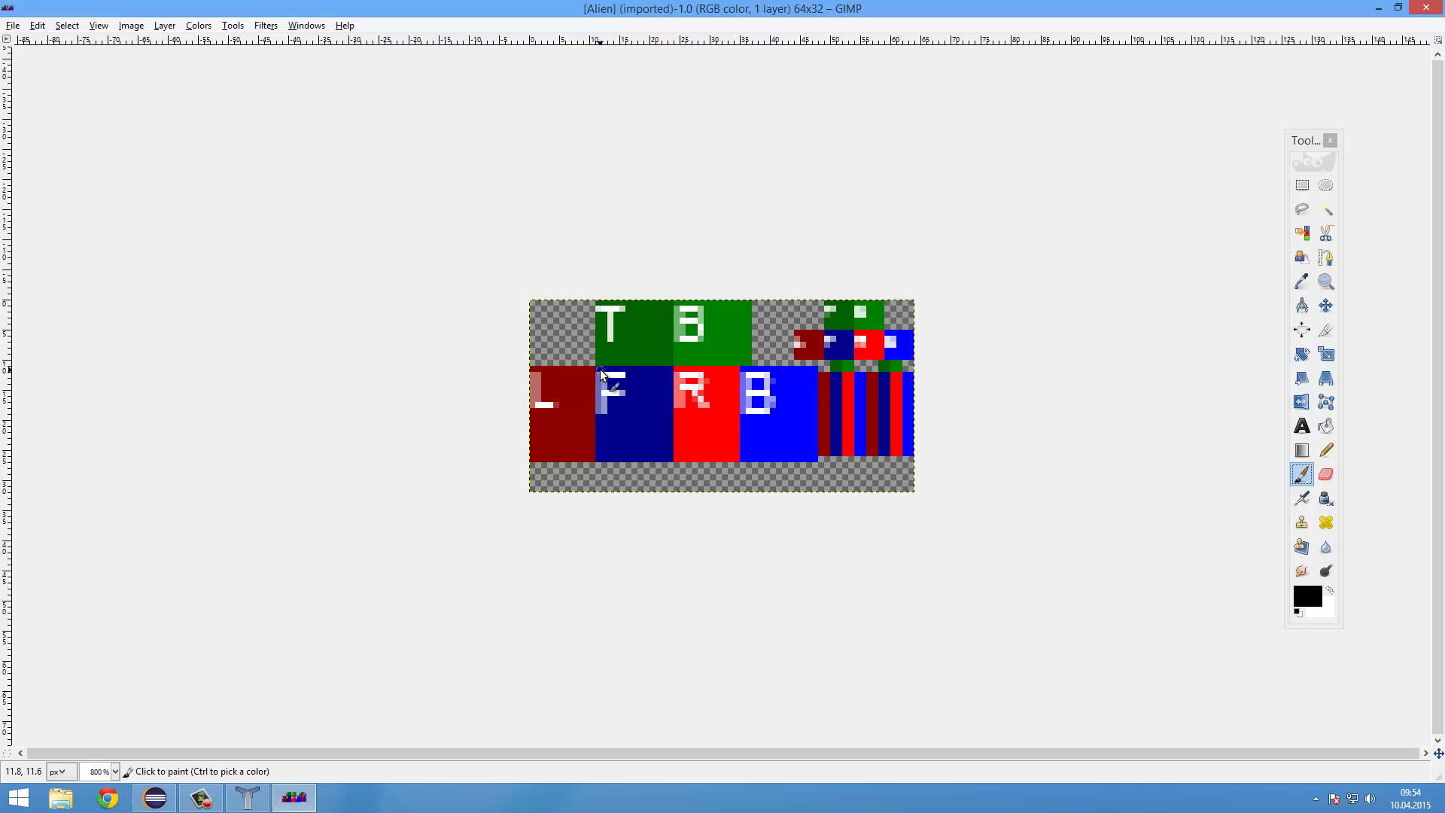
click(600, 379)
click(1326, 450)
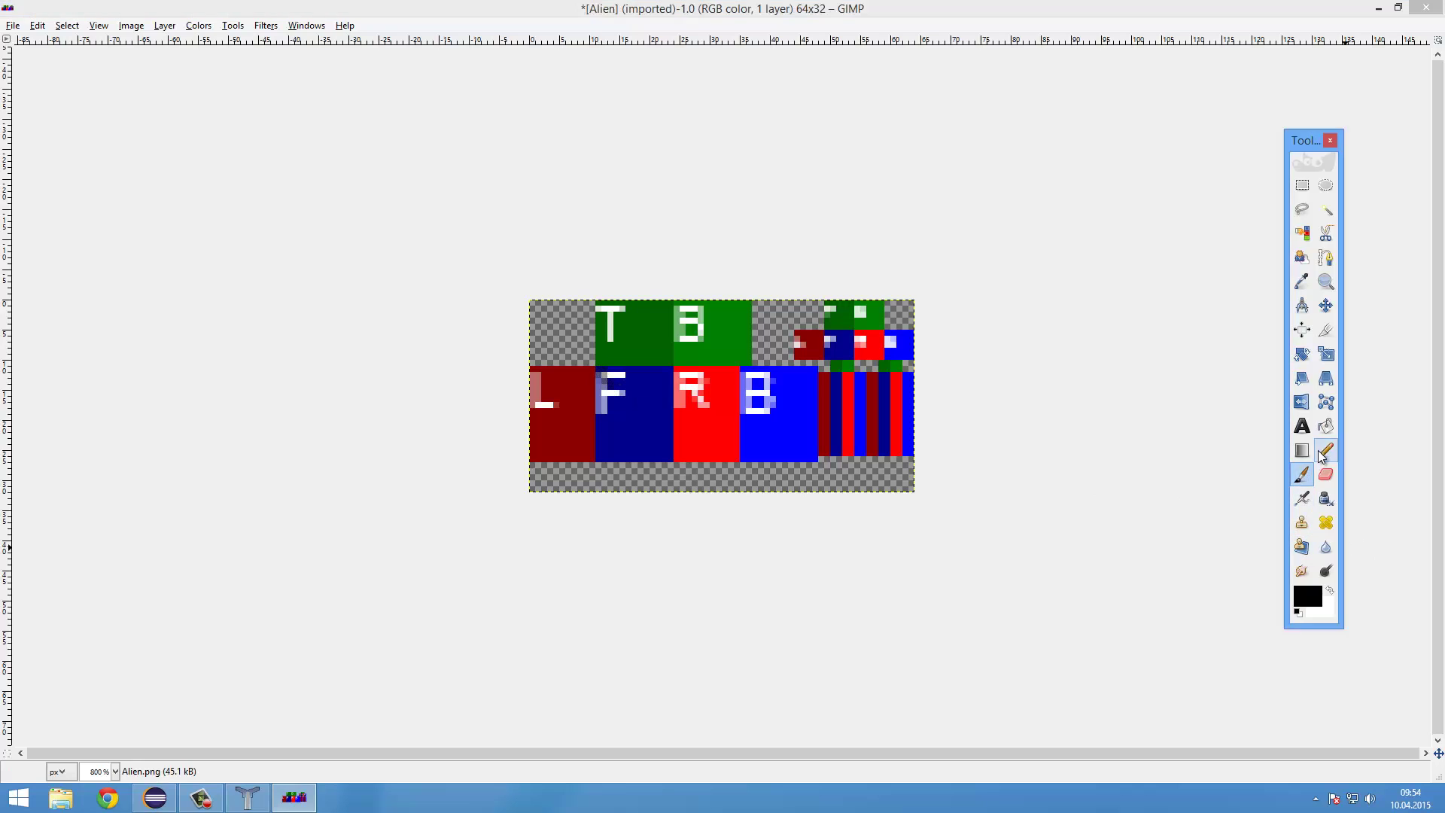
drag(635, 420, 636, 397)
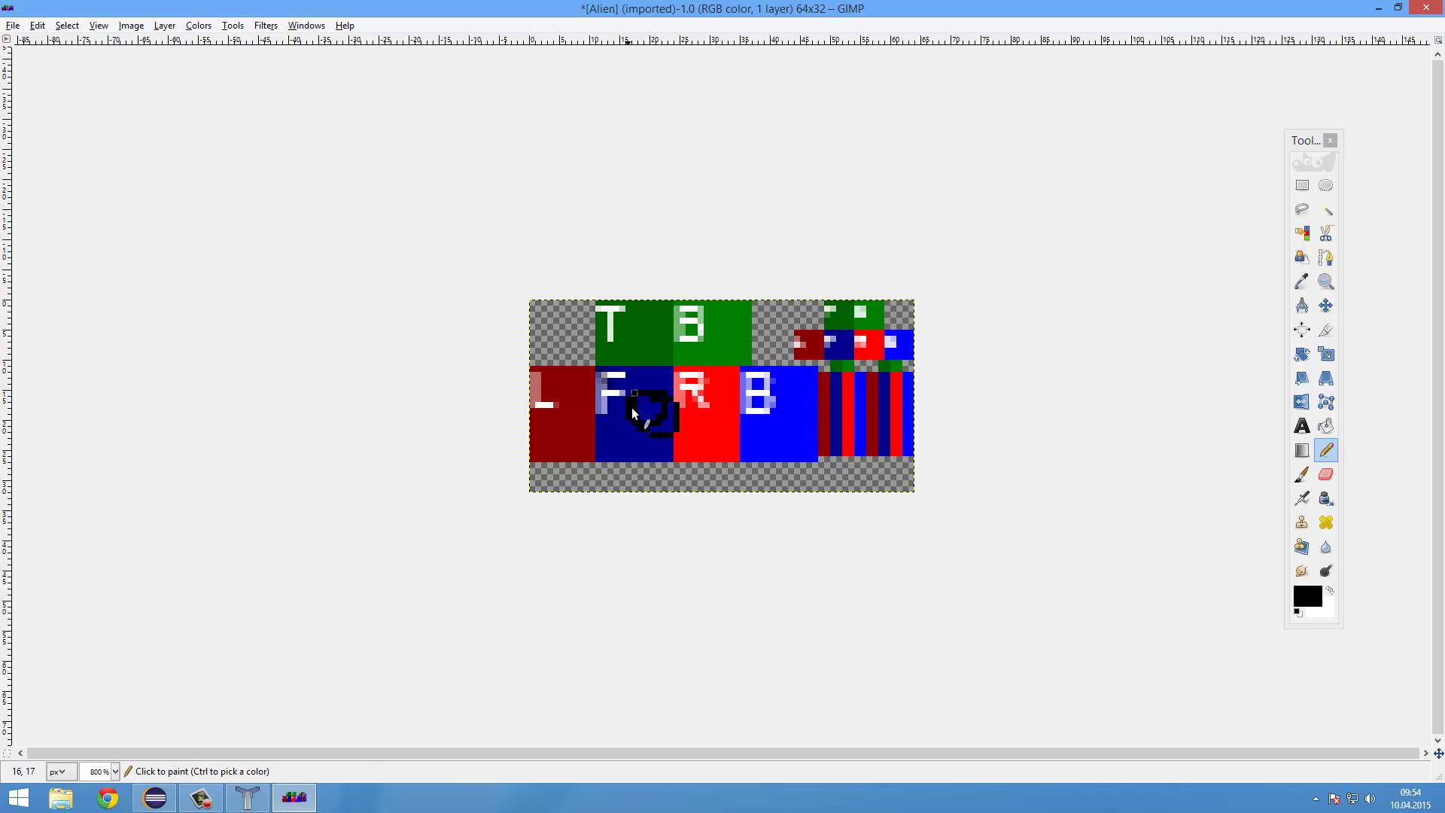
key(ctrl+z)
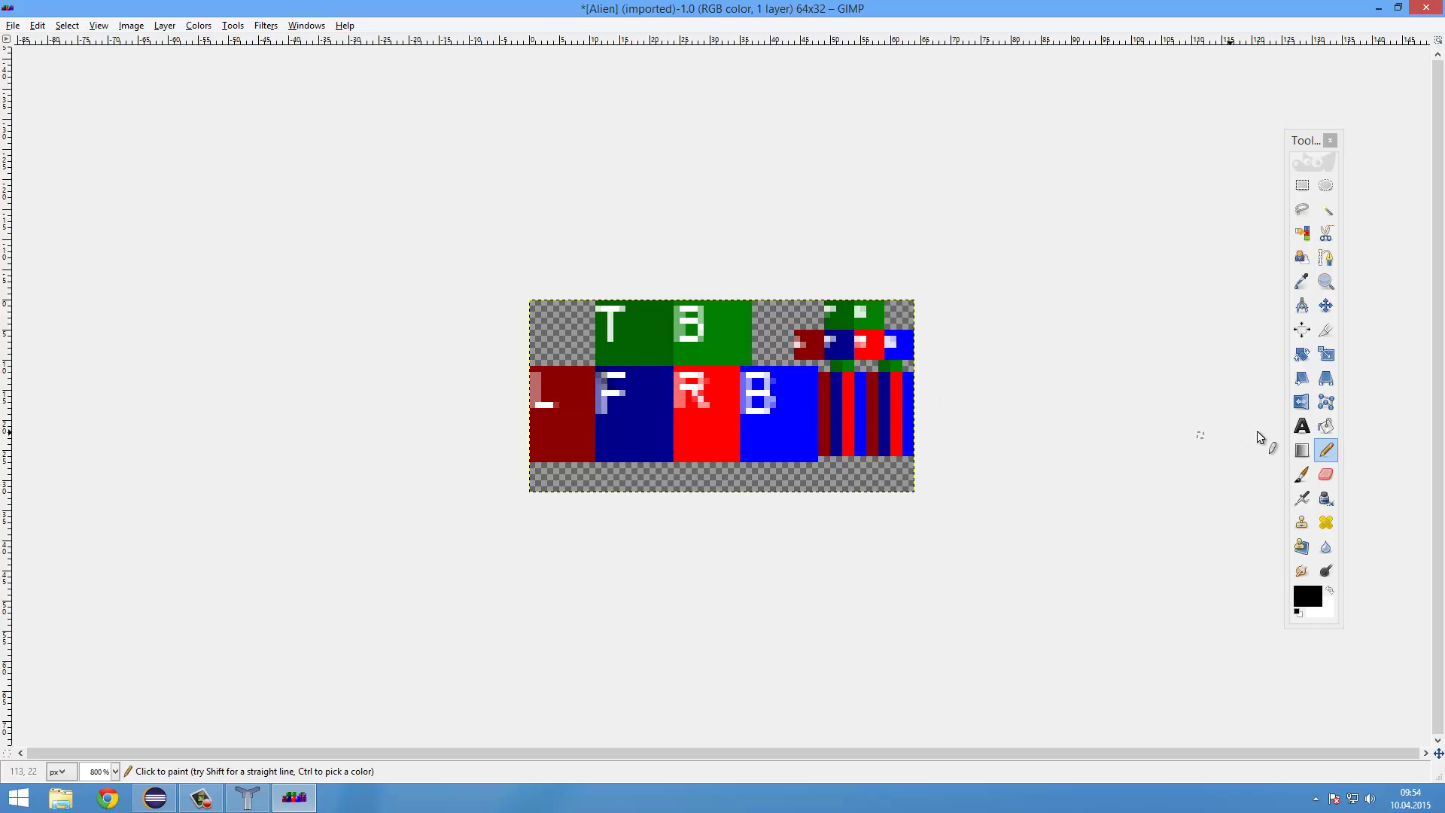
Step: Set the Pencil size to 1 and paint the upper and lower end faces of both legs black
double_click(1326, 451)
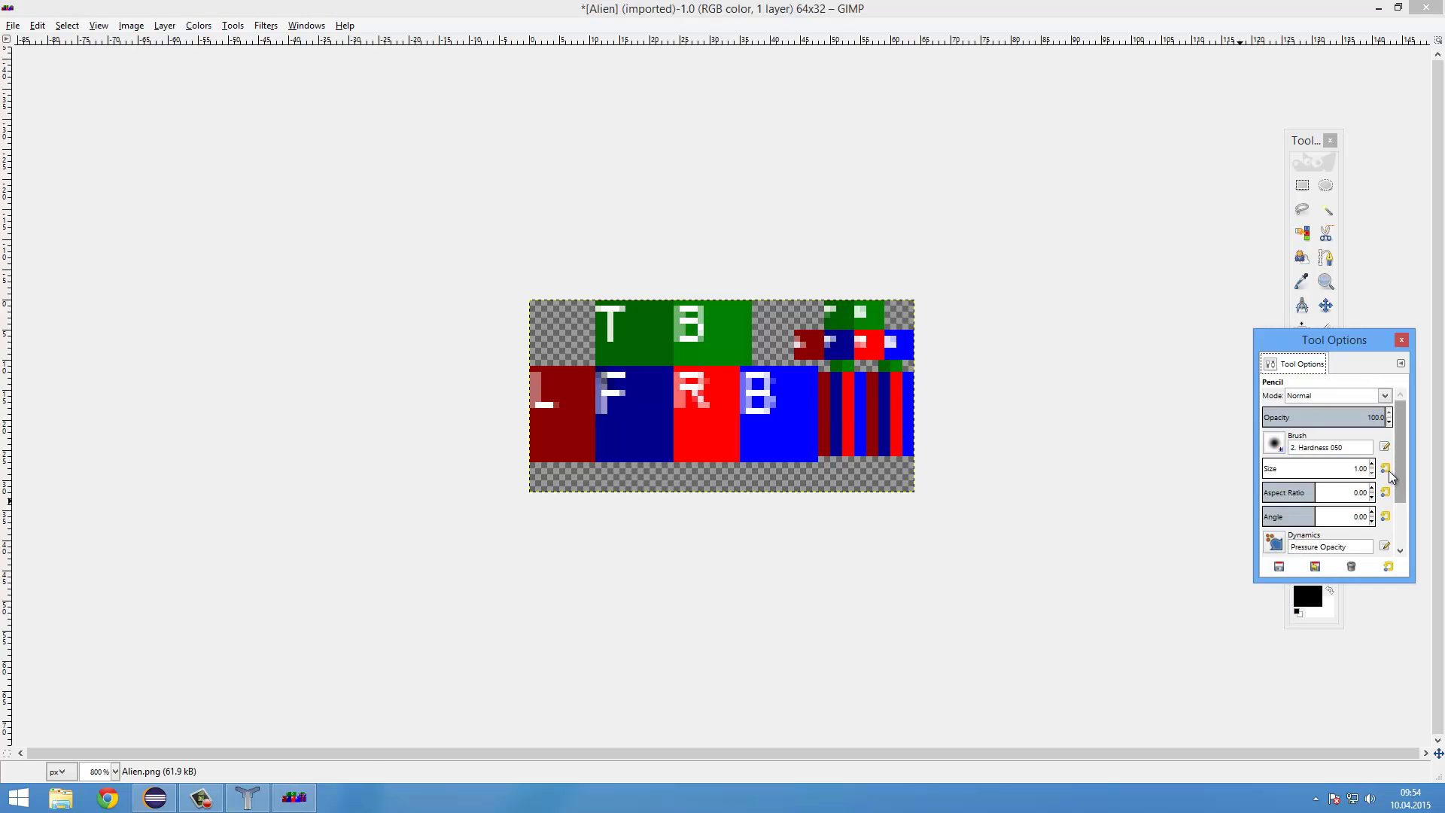
click(1402, 340)
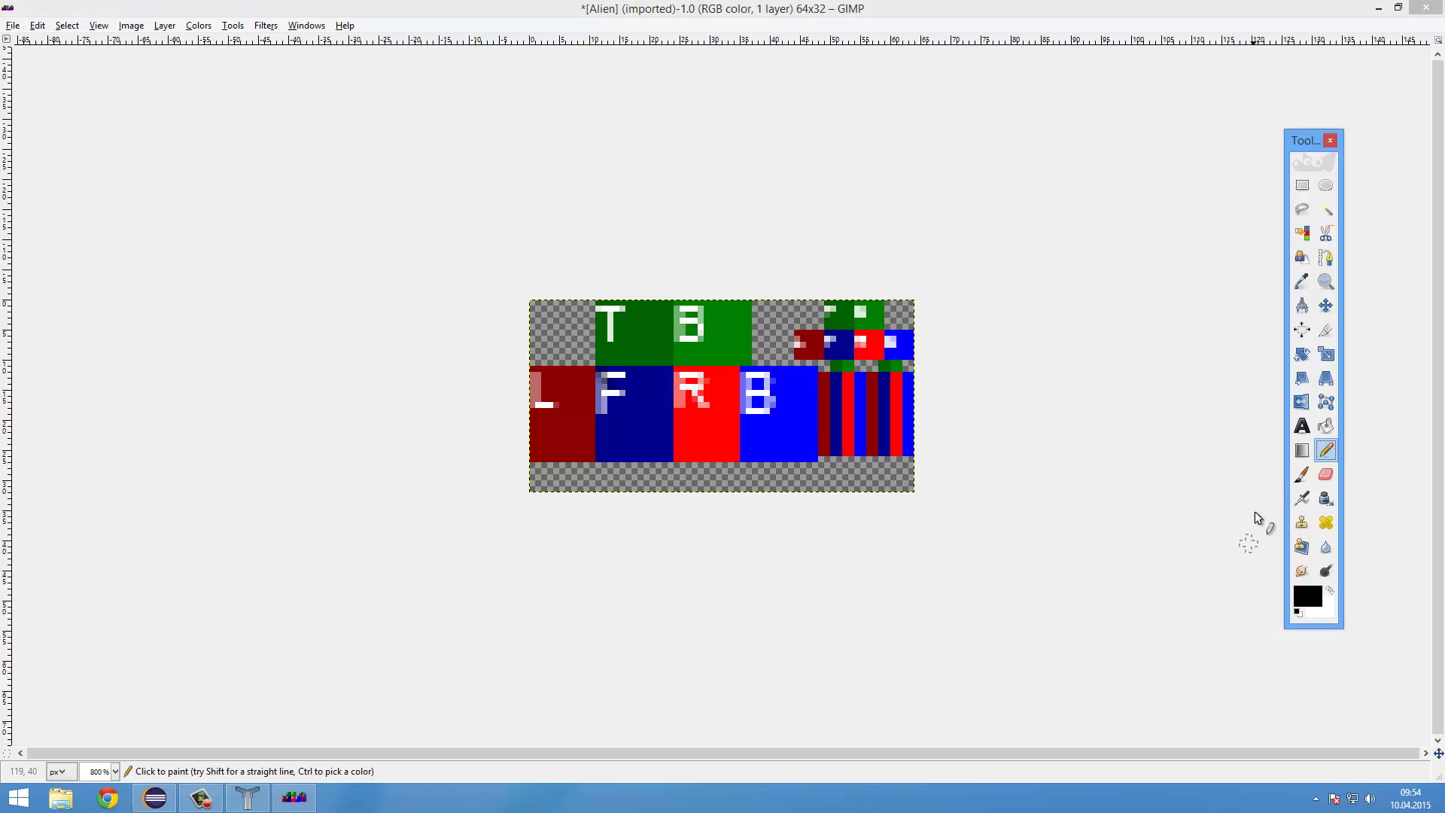
double_click(1326, 451)
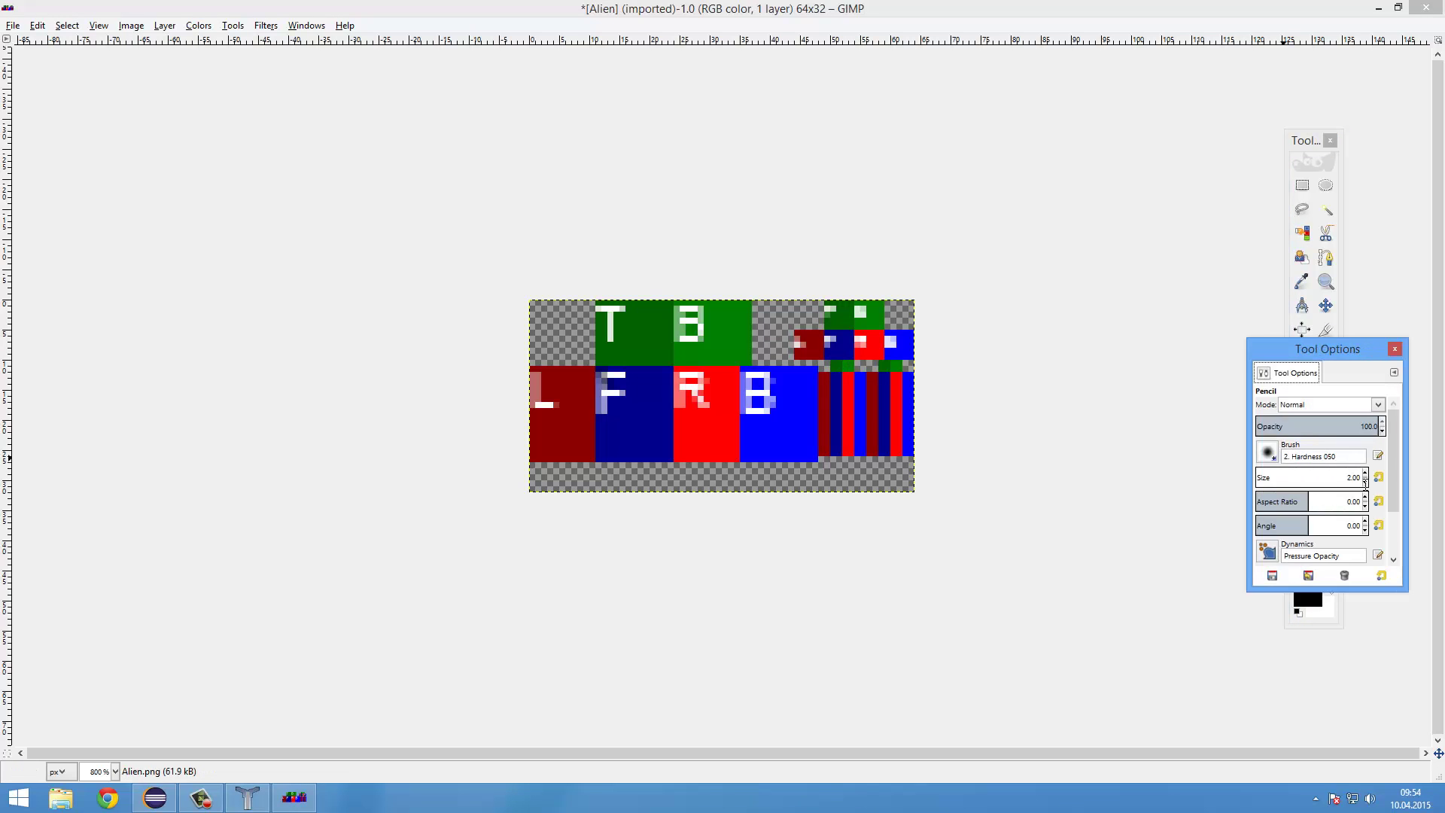
click(1365, 481)
click(1395, 349)
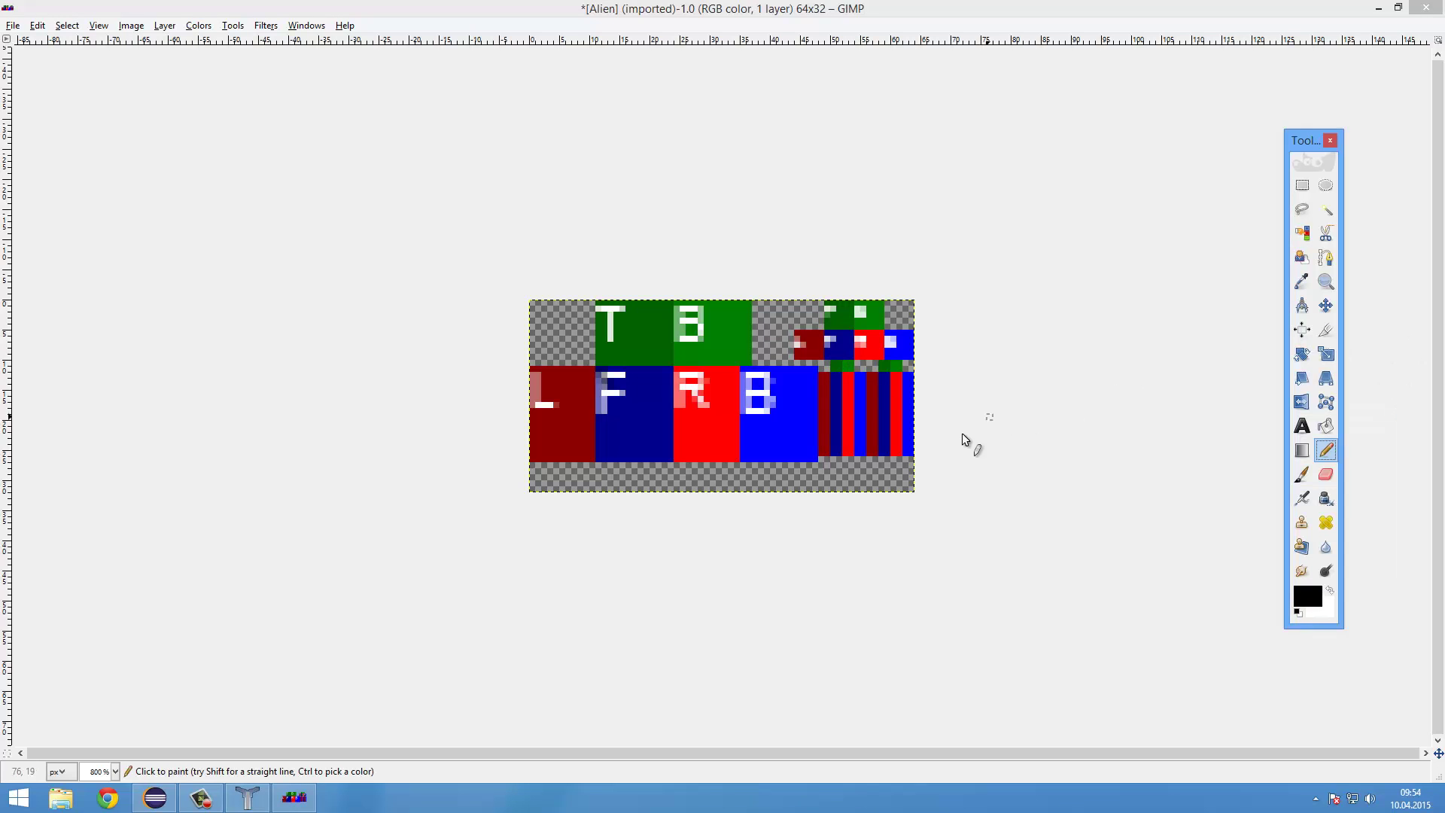
click(840, 365)
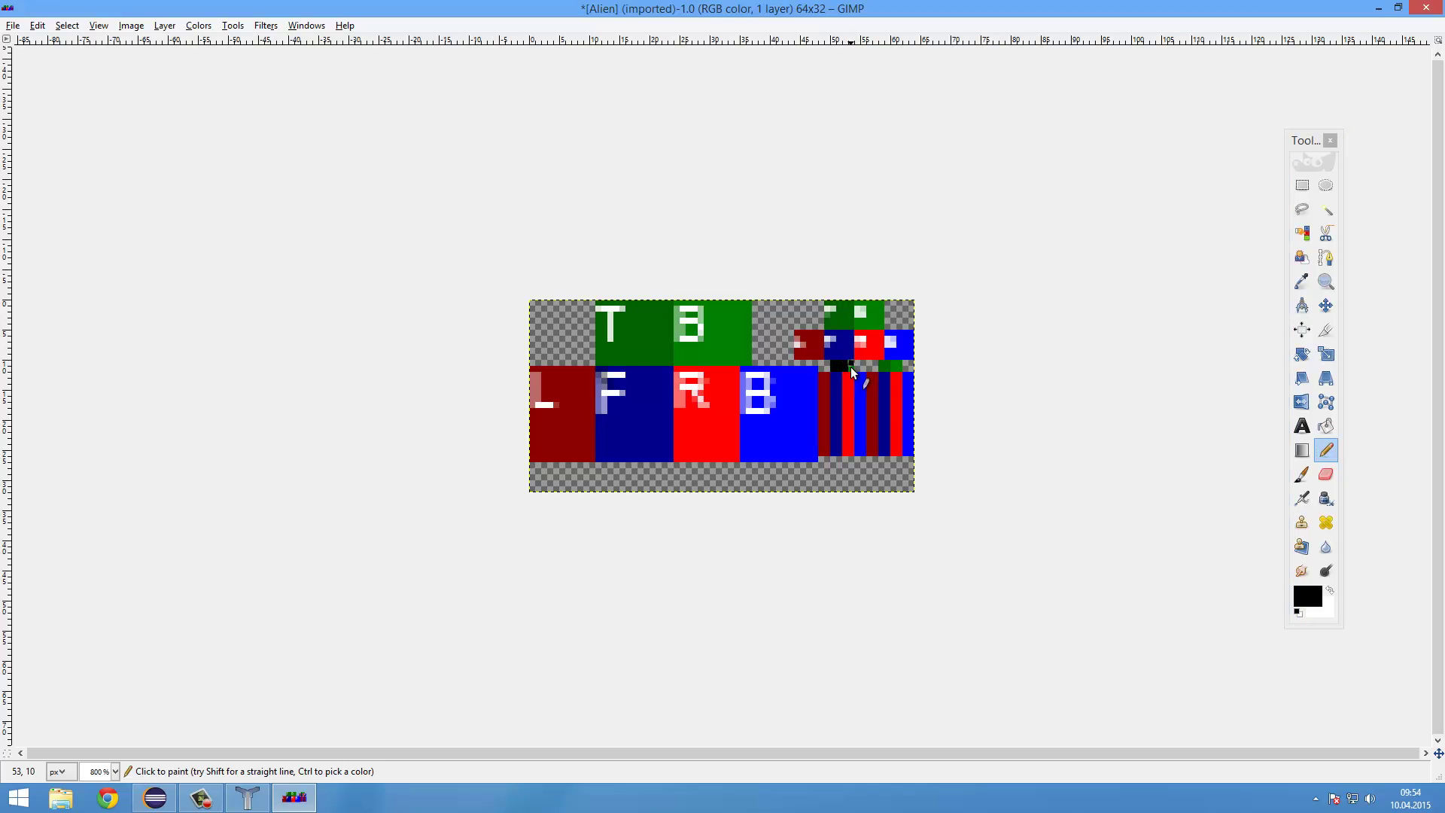
click(900, 366)
Step: Set the foreground colour to bright green and paint the first leg's dark red side face with it
click(1308, 596)
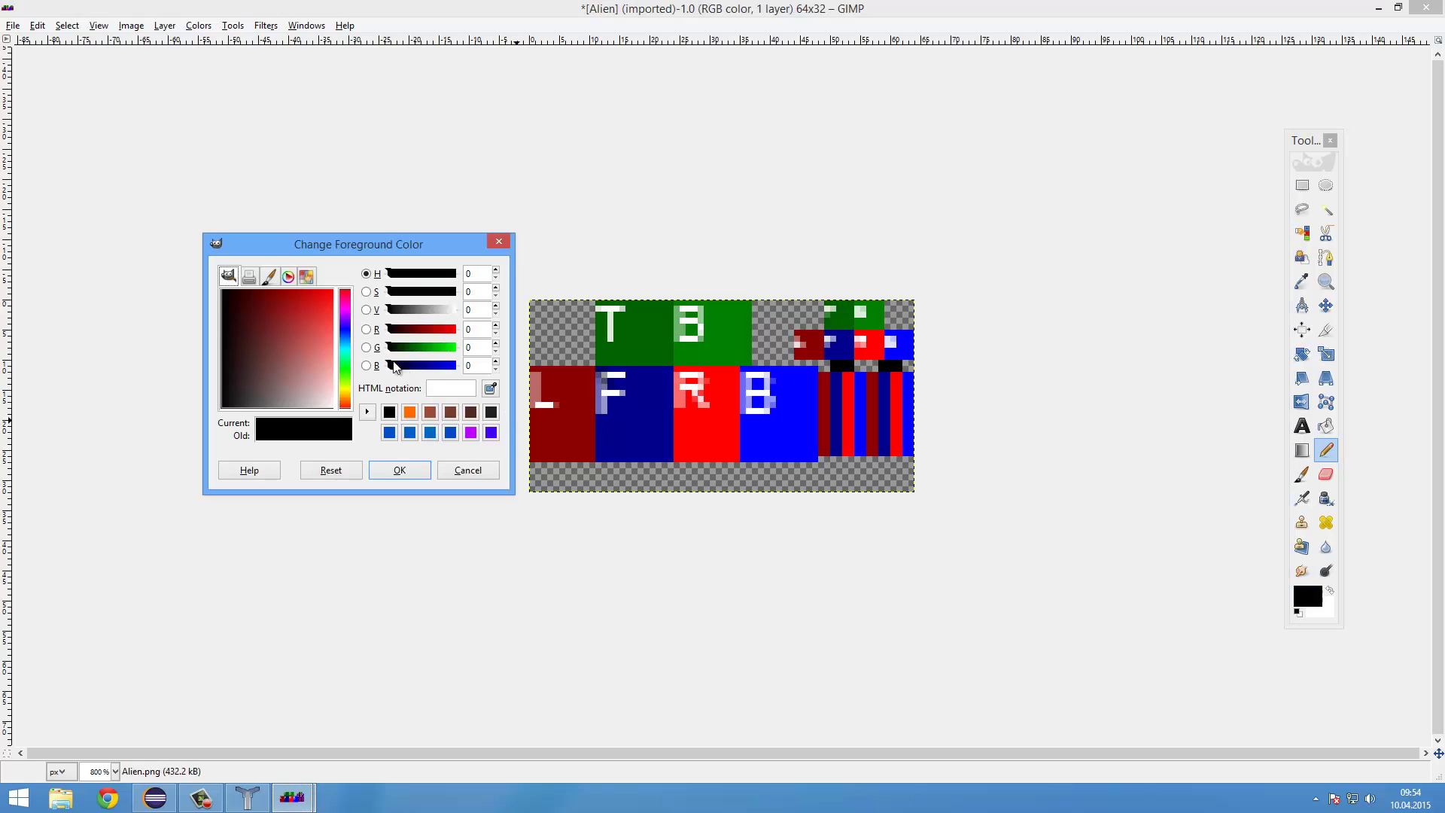
click(450, 347)
click(400, 472)
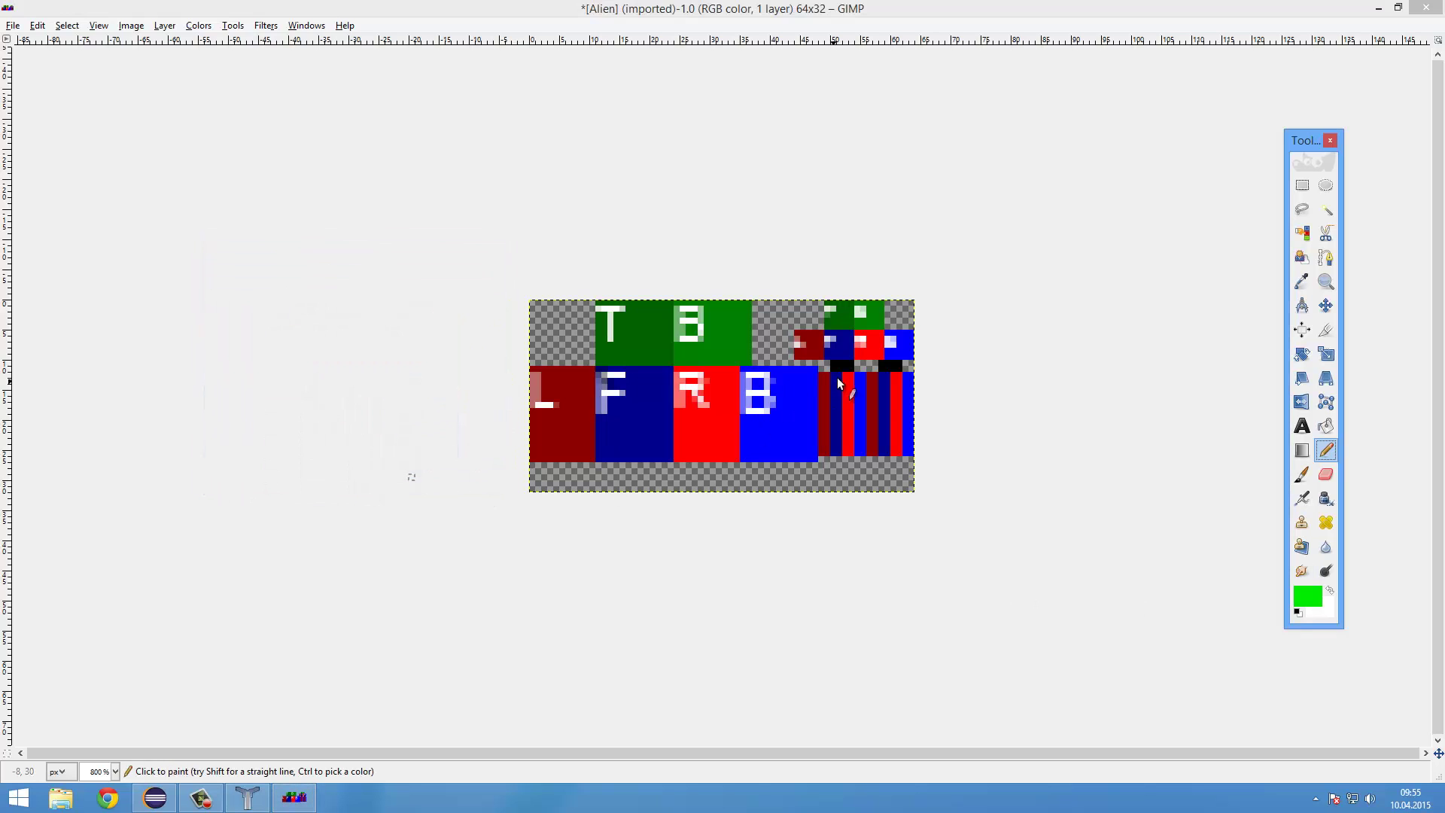
click(824, 377)
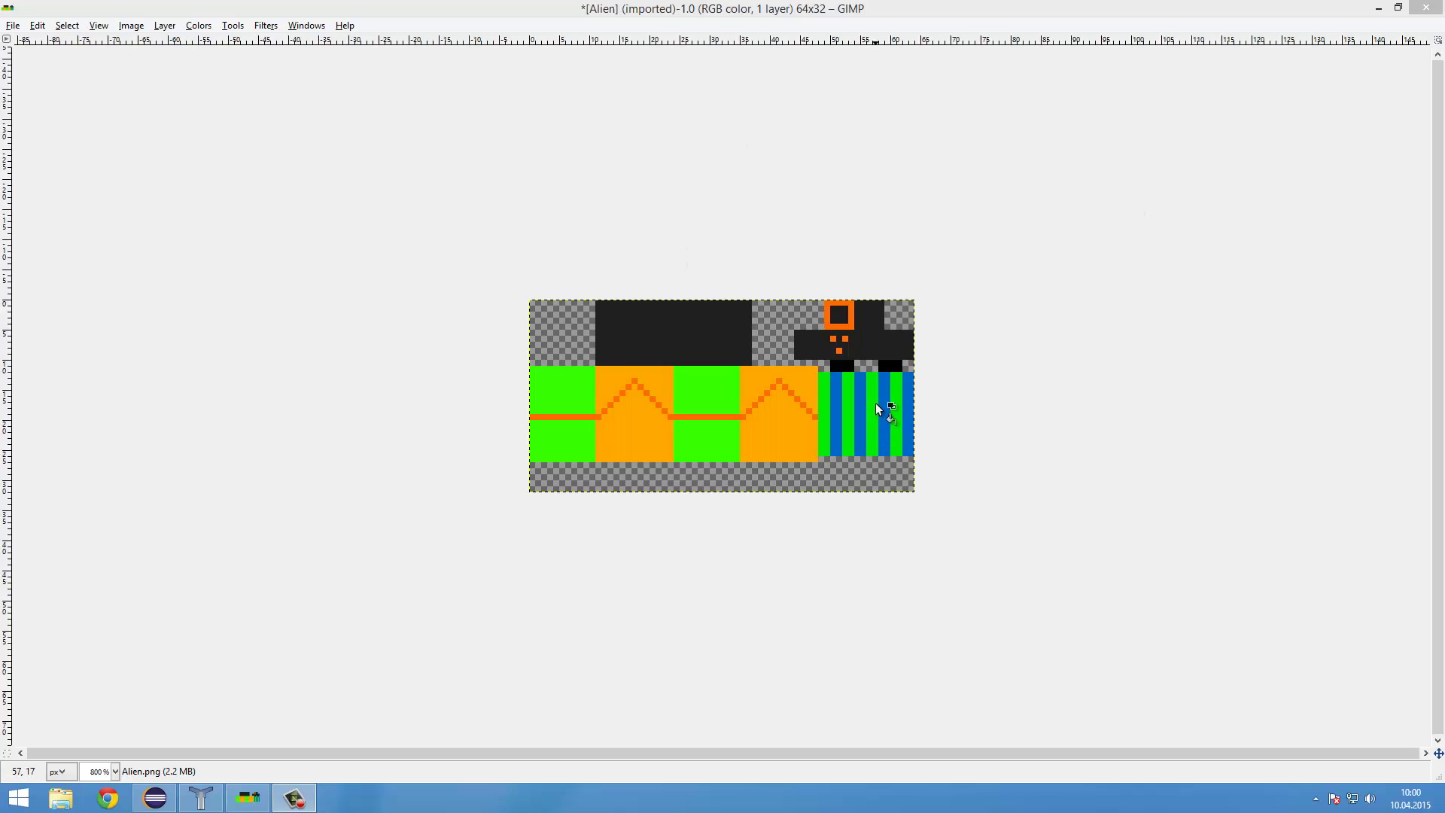
Step: Overwrite Alien.png with the painted texture, close the image without saving the project, and check the picture file on the desktop
click(9, 26)
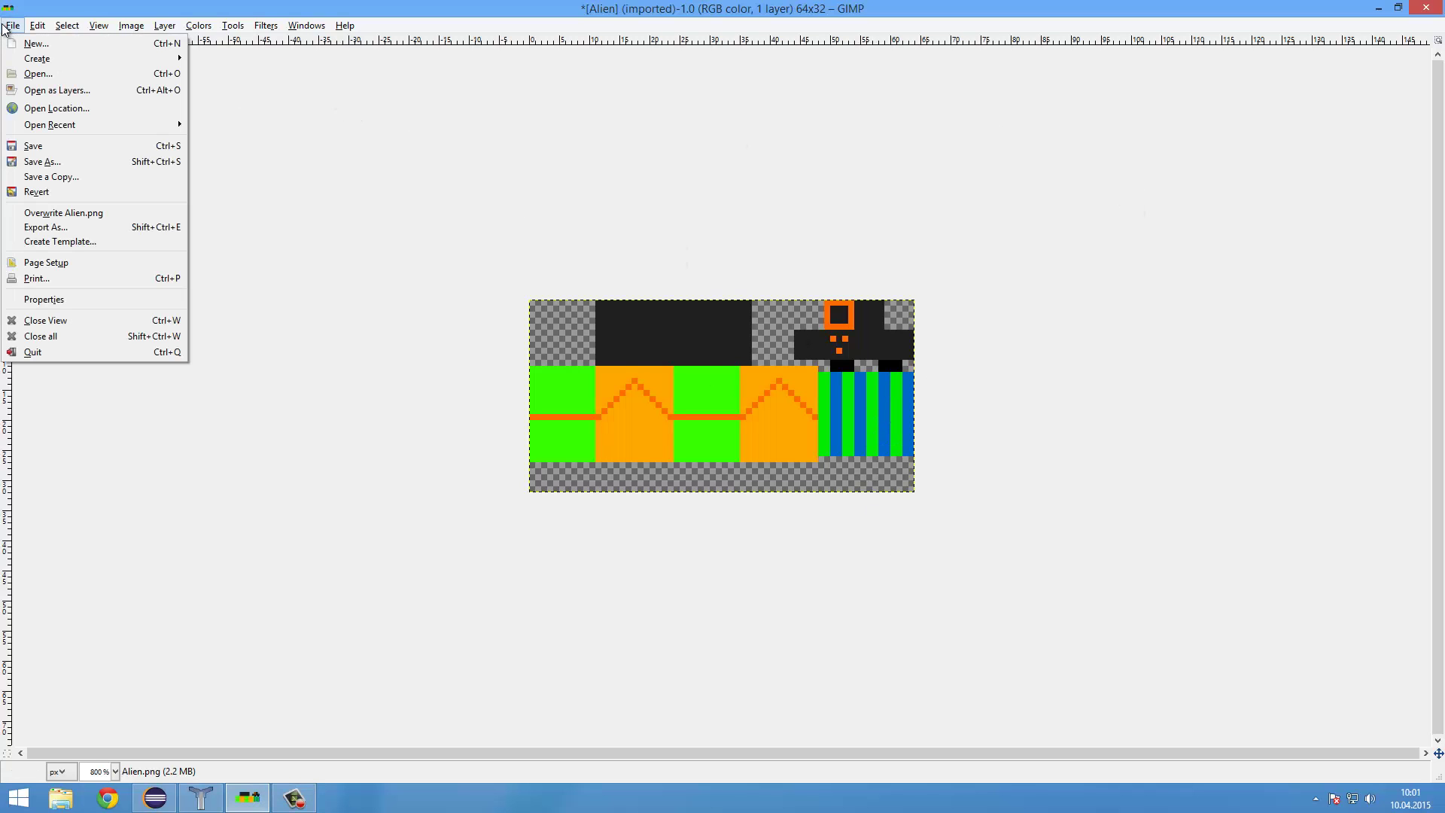
click(89, 213)
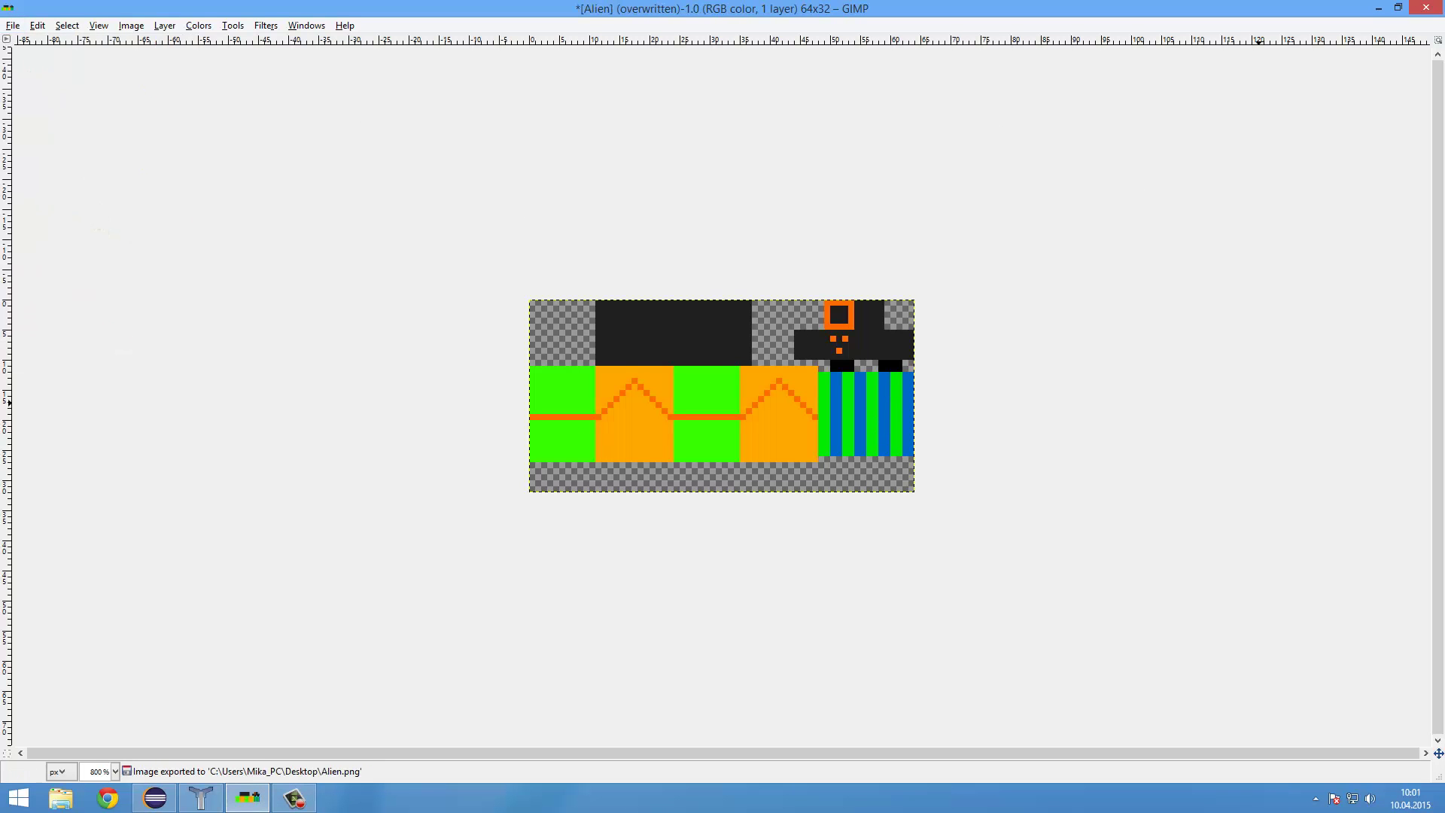
click(1427, 8)
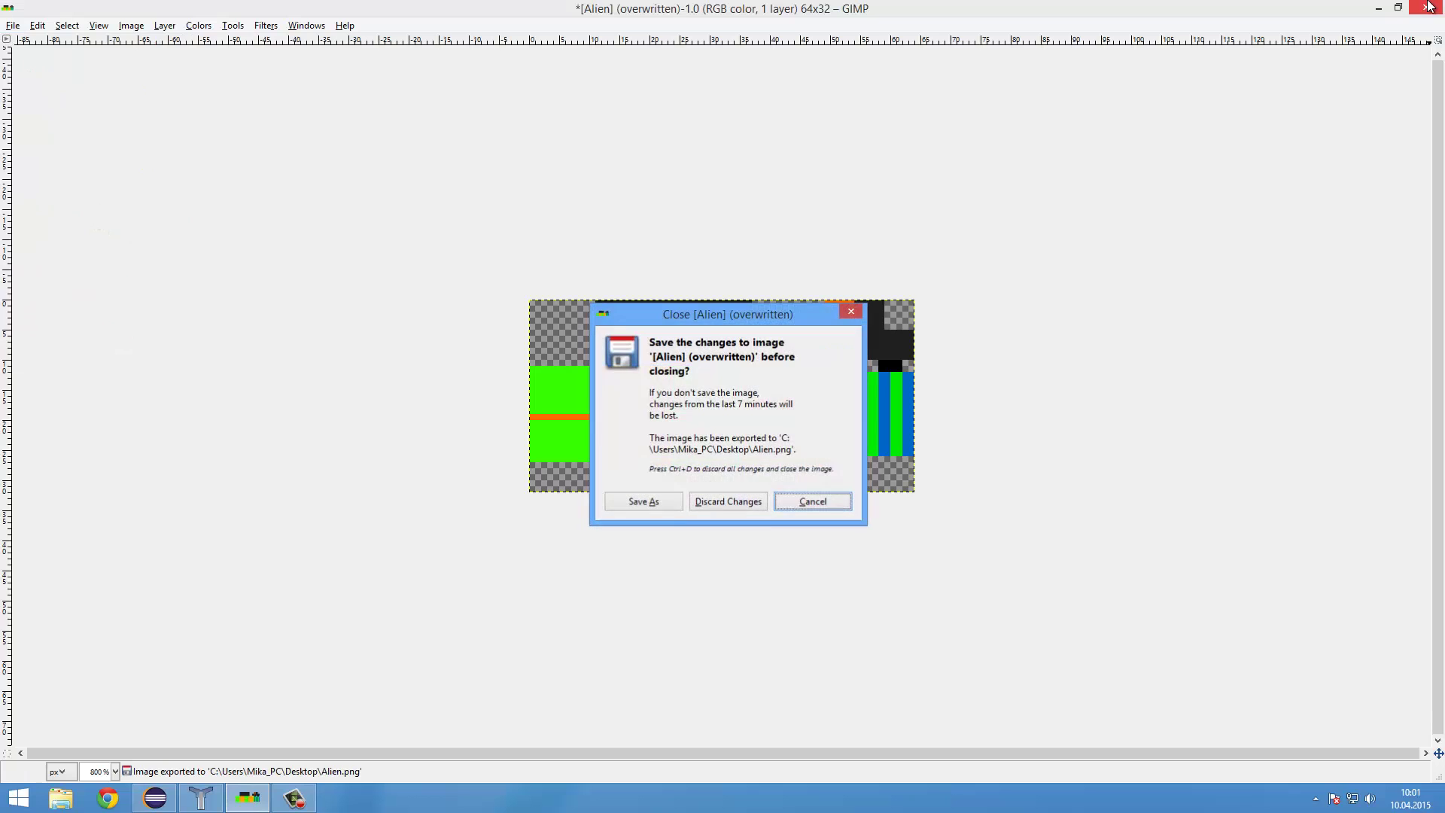
click(728, 503)
click(595, 408)
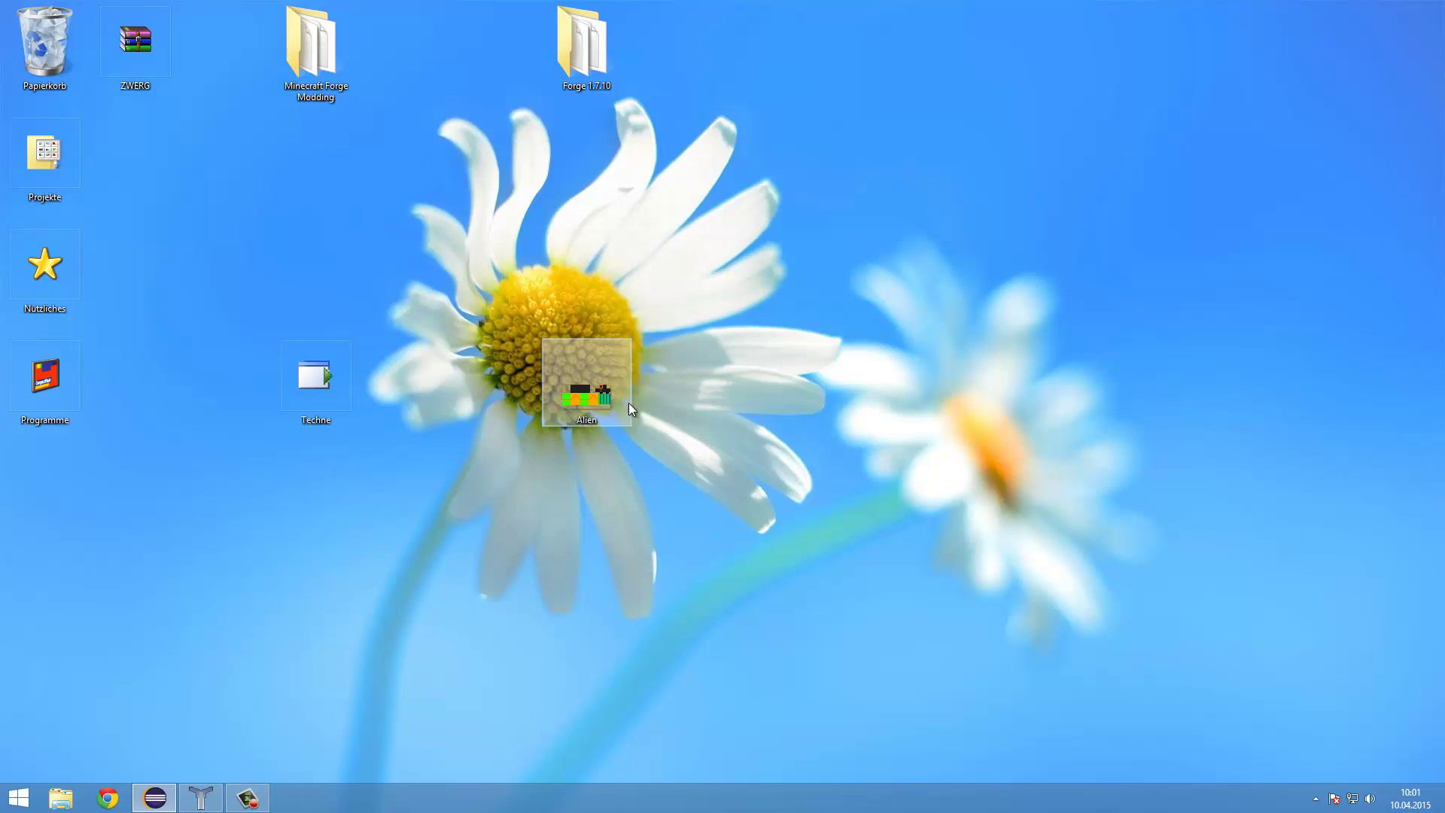
double_click(563, 385)
key(Escape)
click(592, 413)
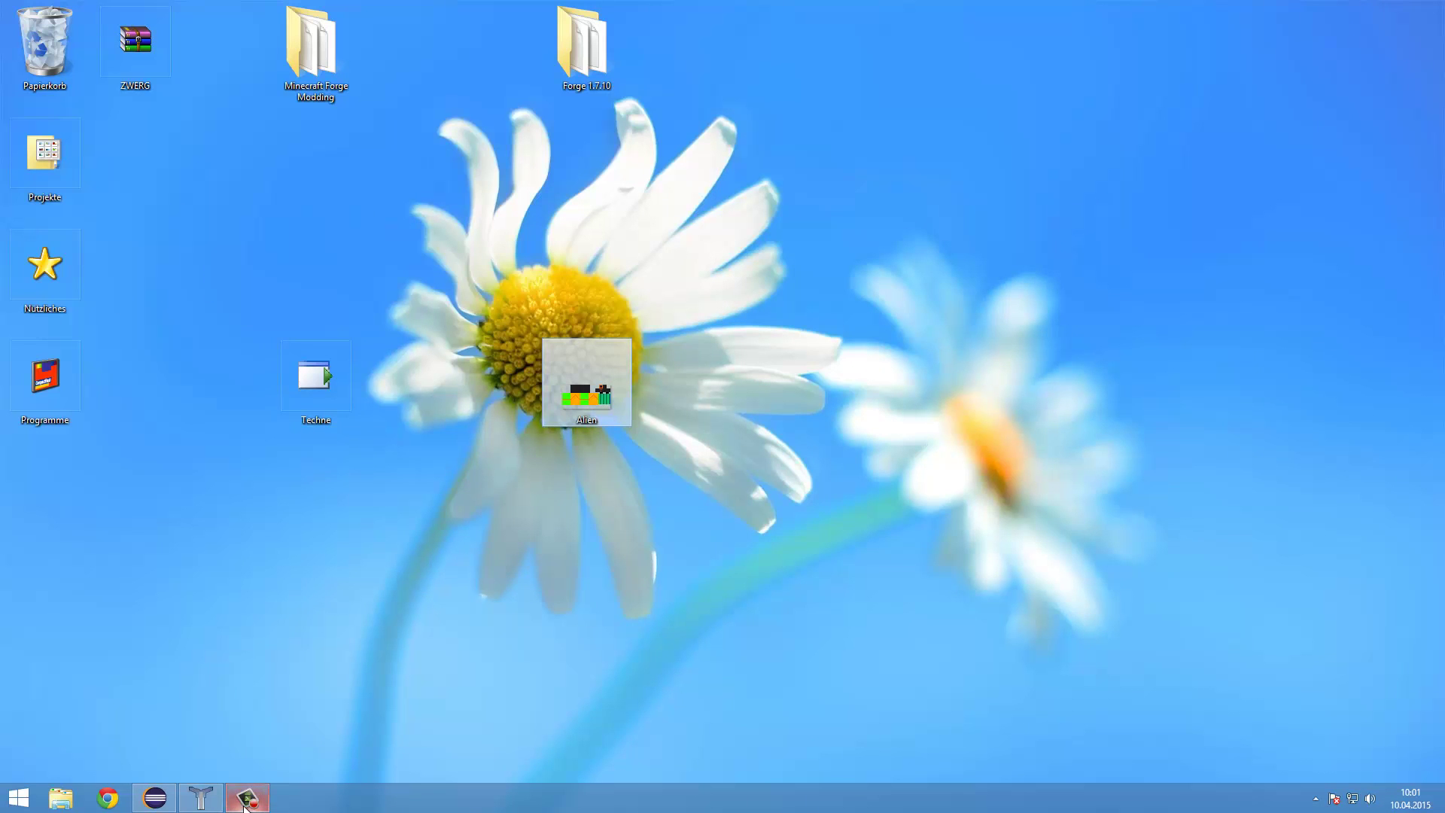
Step: Switch to Techne, load Alien.png from the desktop as the model's texture, and inspect the textured model from both sides
click(201, 797)
middle_drag(800, 475, 315, 194)
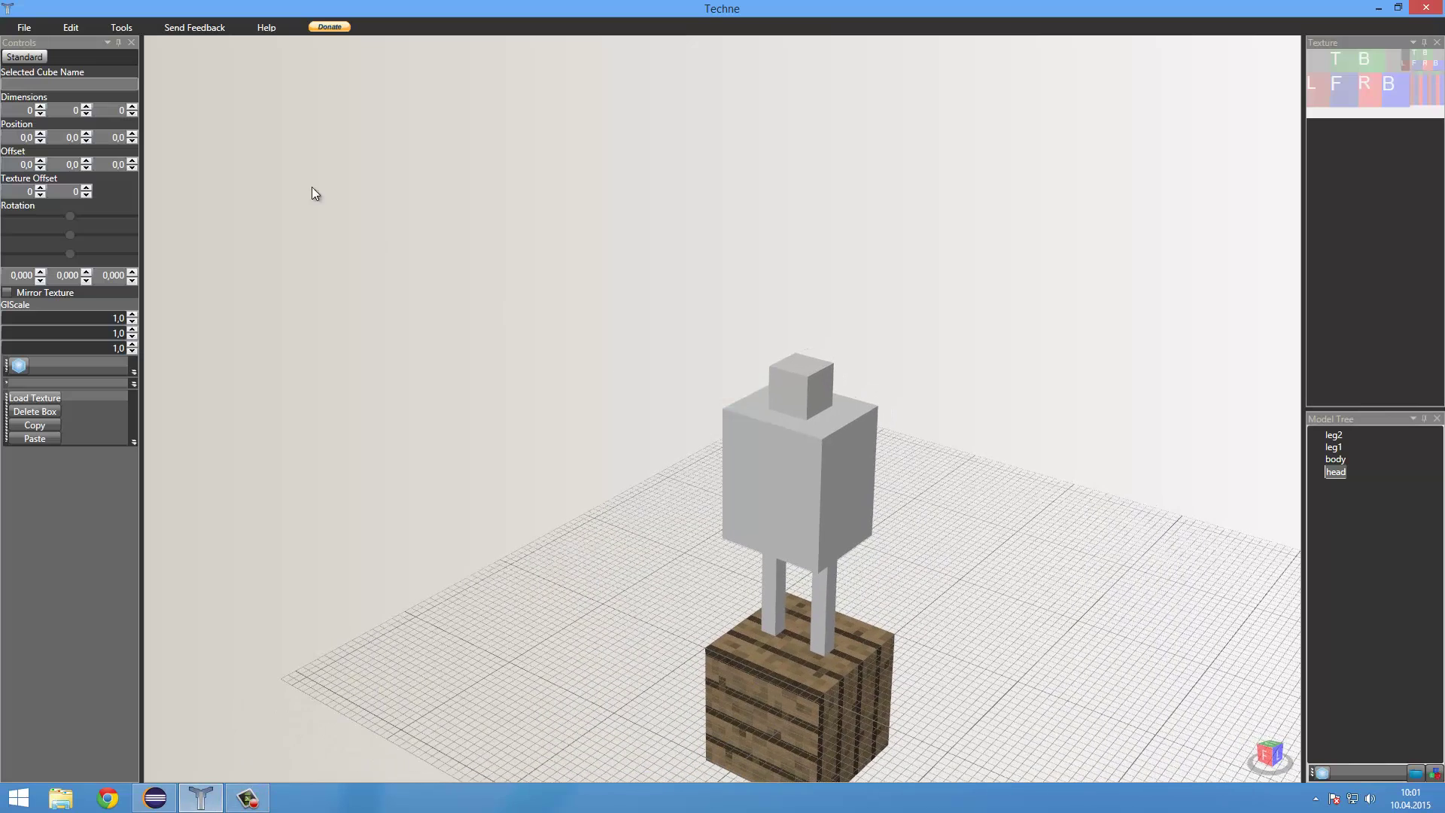
click(27, 28)
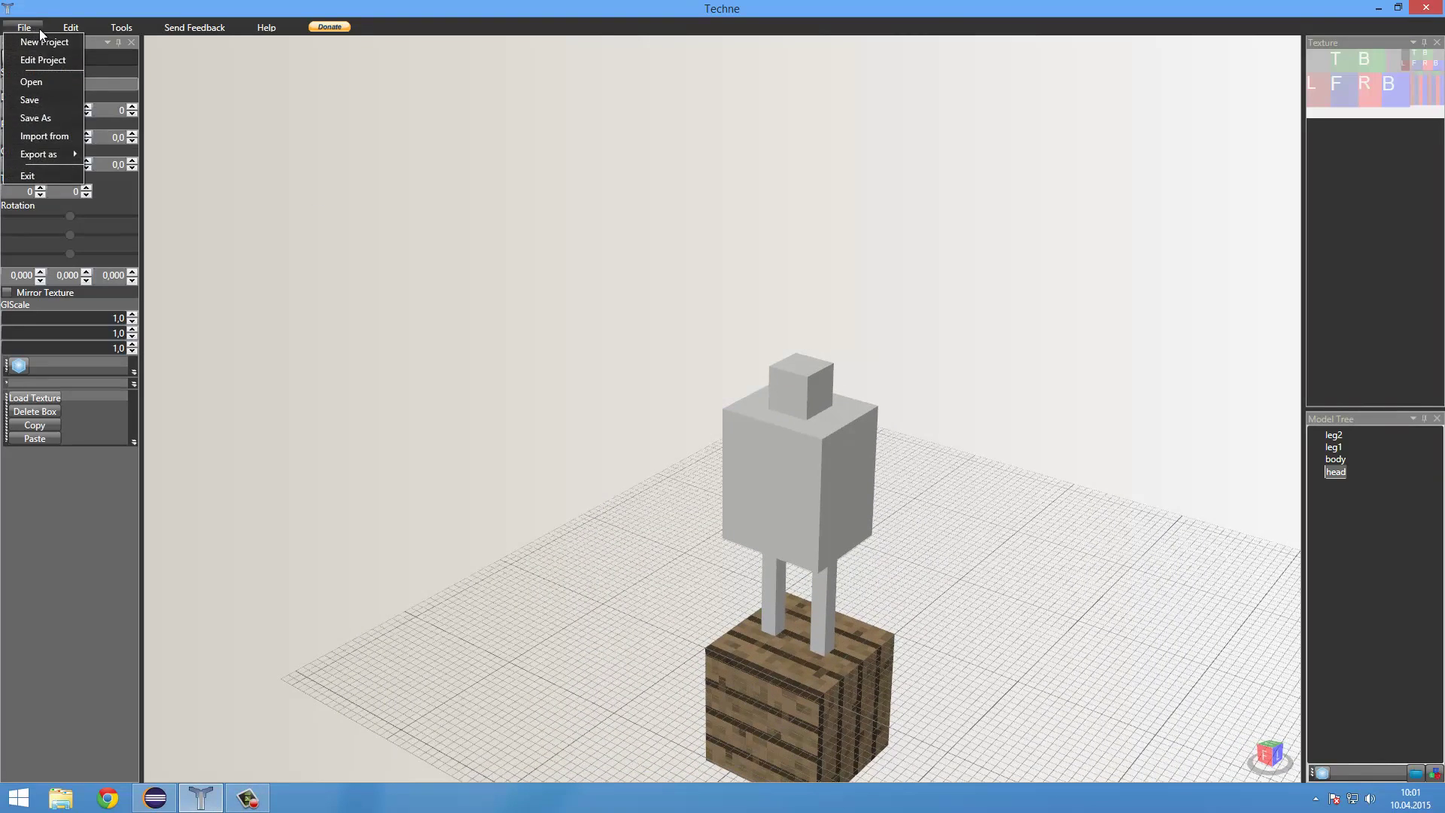
mouse_move(74, 31)
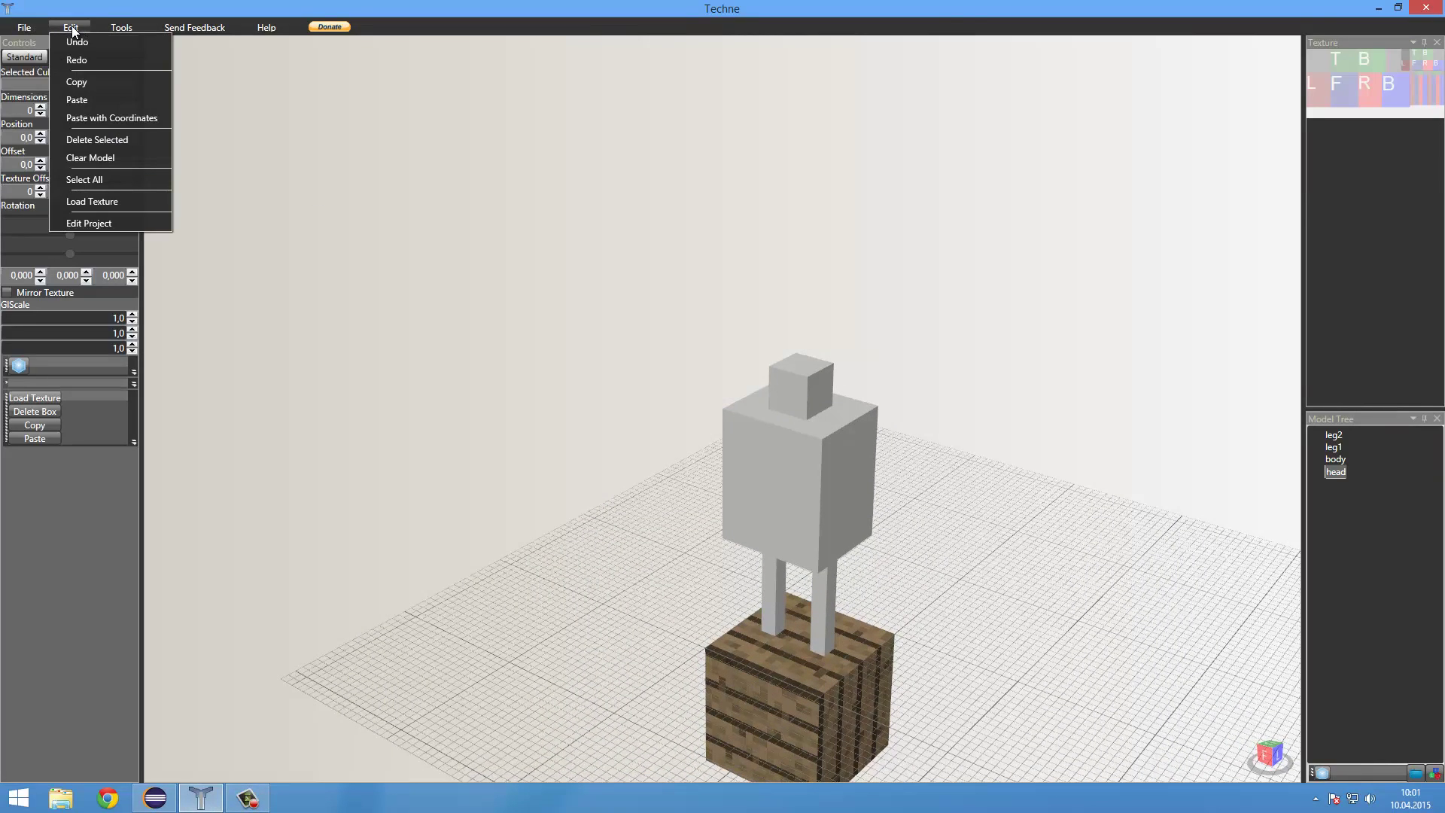
click(112, 200)
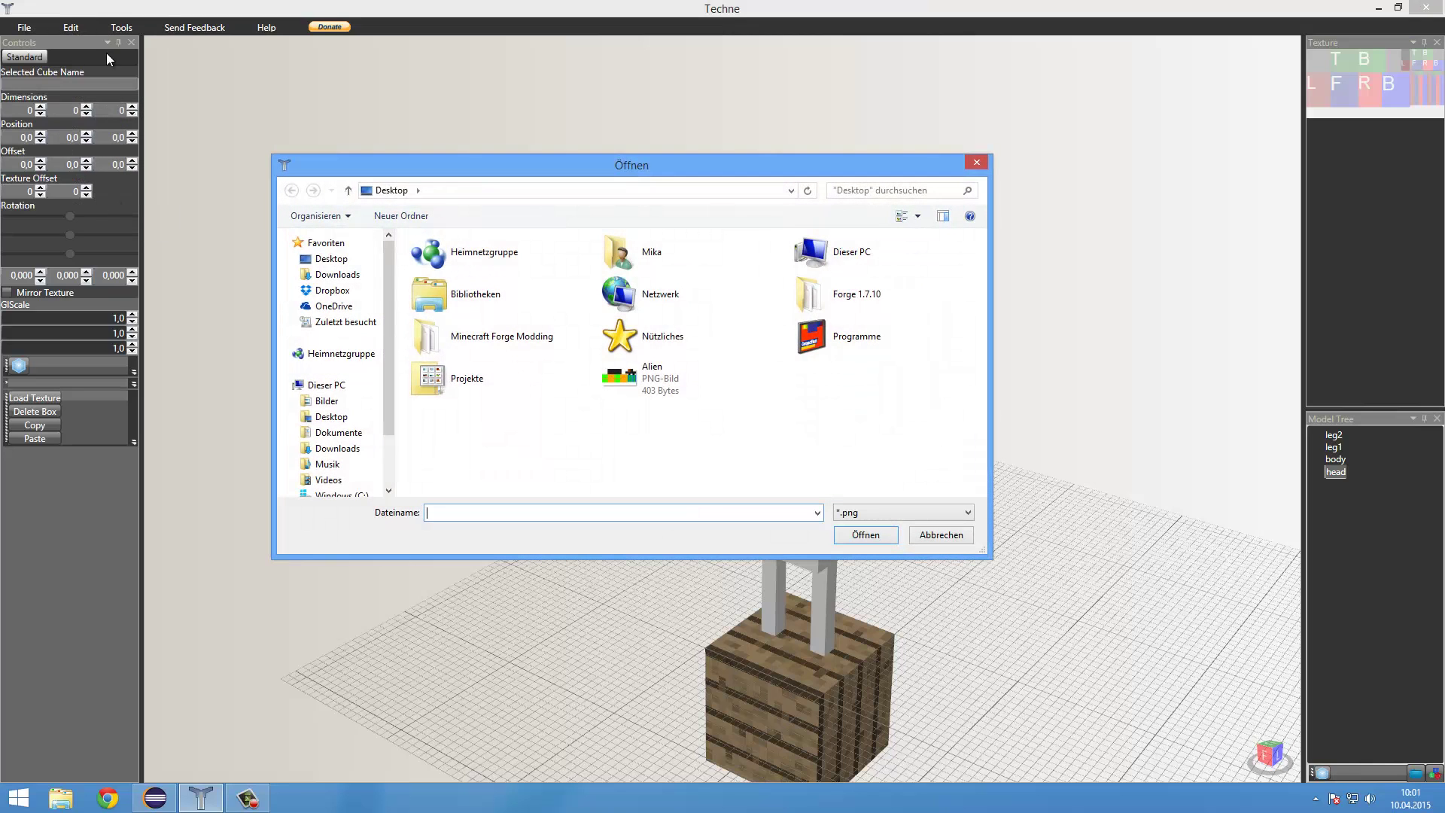
double_click(644, 372)
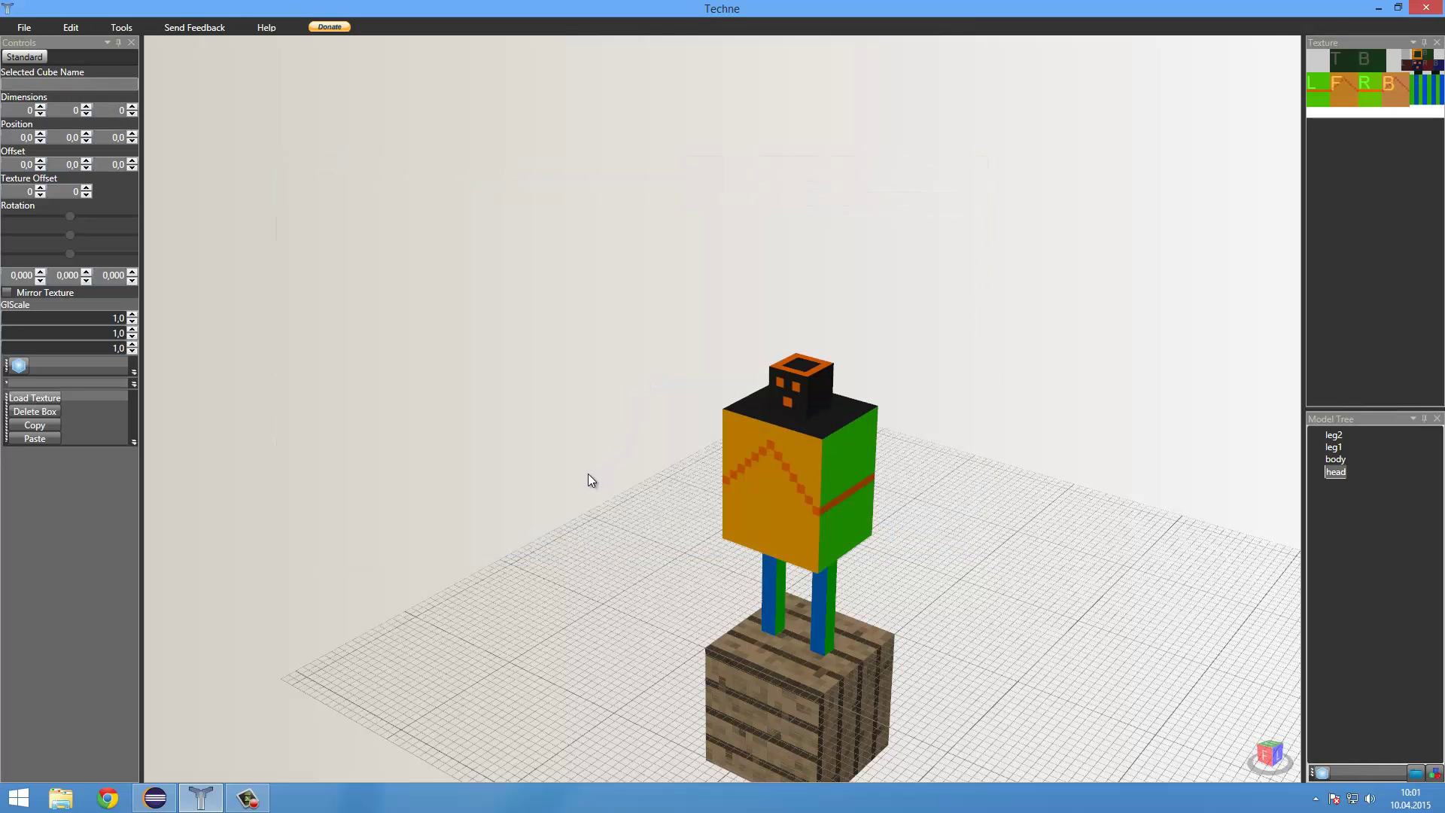
mouse_move(588, 473)
right_down()
mouse_move(689, 472)
mouse_move(699, 450)
mouse_move(571, 471)
mouse_move(537, 441)
mouse_move(366, 405)
mouse_move(368, 469)
mouse_move(490, 500)
mouse_move(584, 487)
mouse_move(576, 389)
mouse_move(694, 477)
mouse_move(738, 483)
mouse_move(691, 450)
mouse_move(680, 463)
mouse_move(843, 440)
right_up()
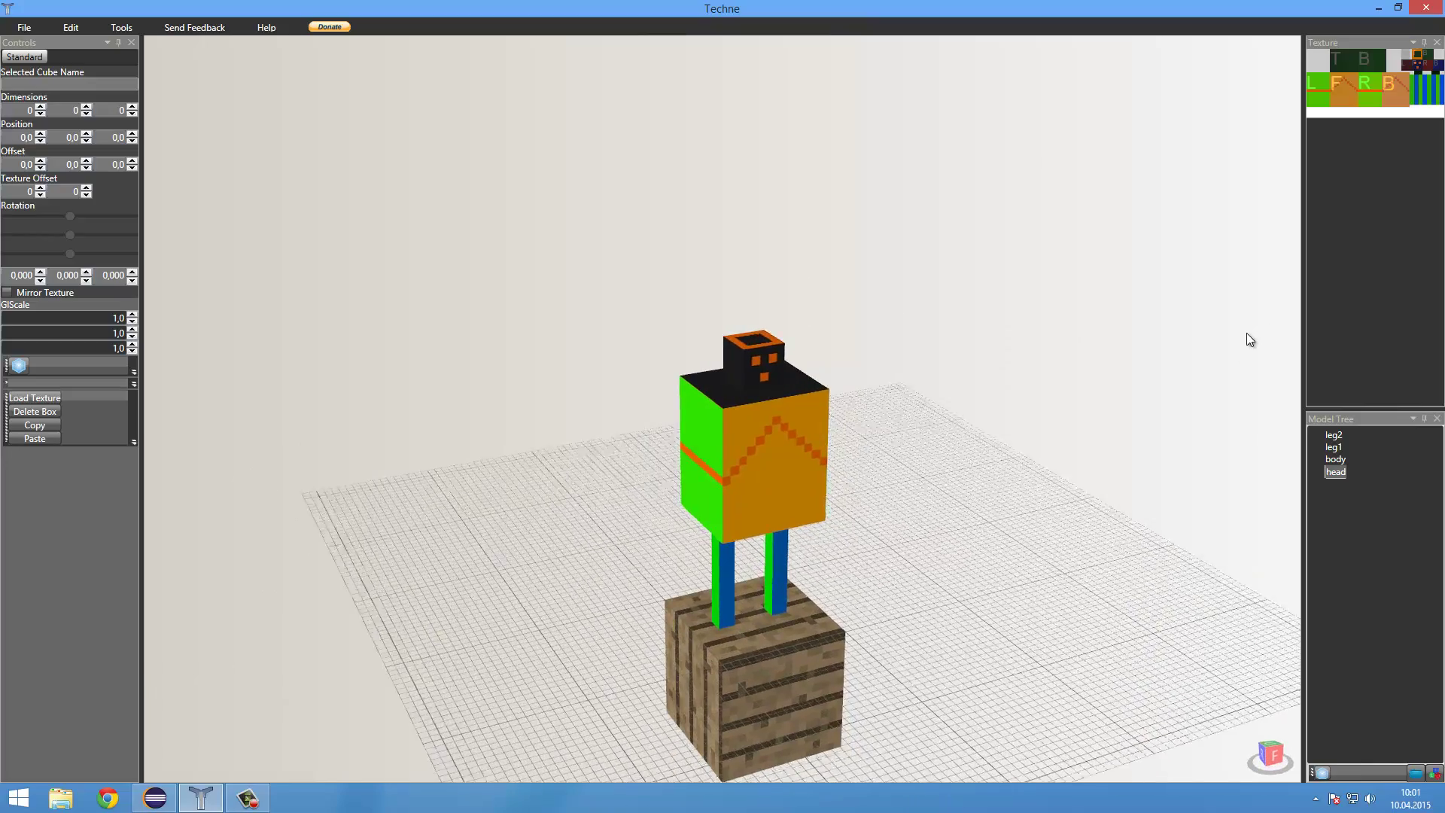
scroll(1239, 334, up, 5)
scroll(1232, 336, down, 3)
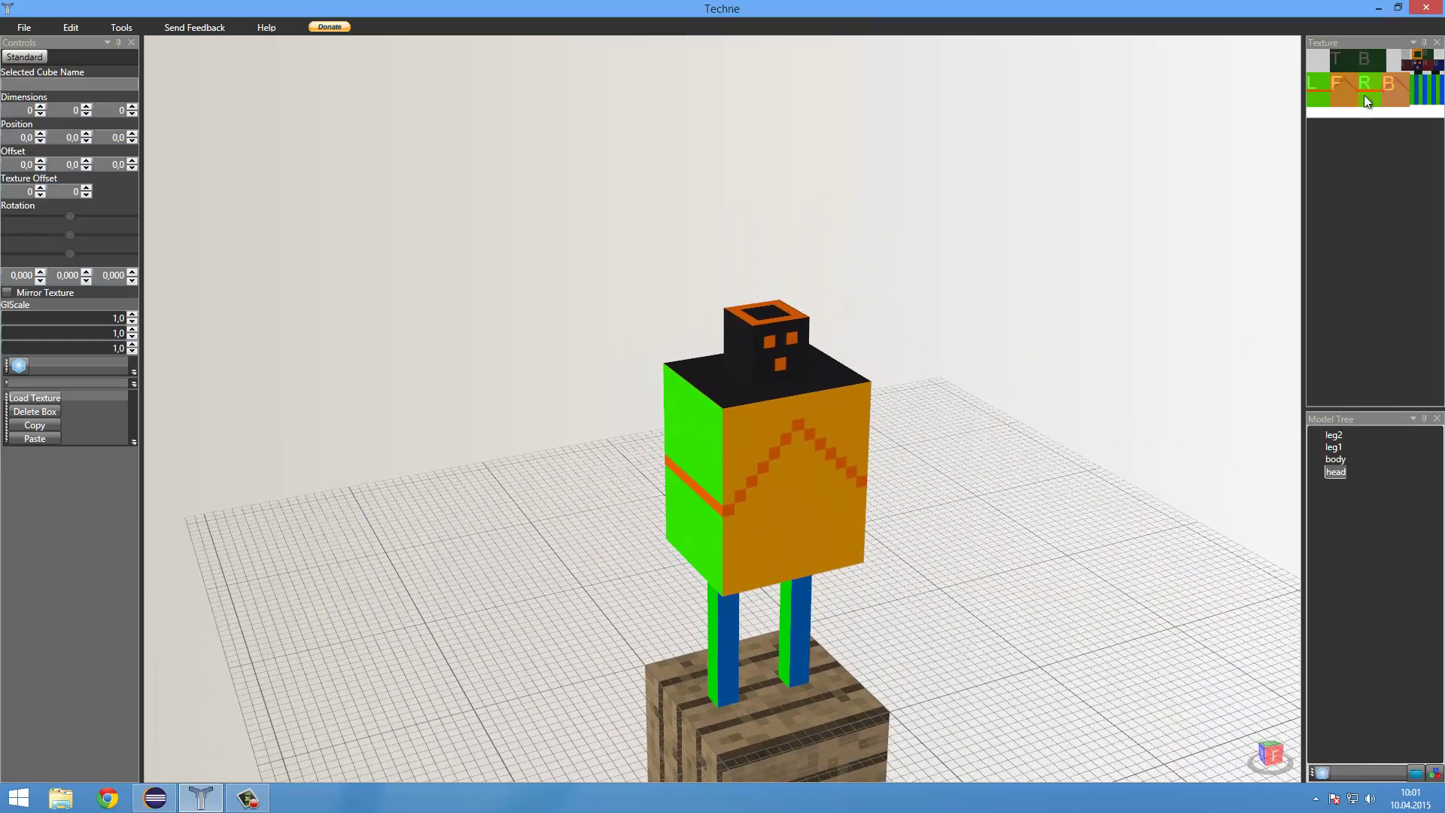
mouse_move(1204, 218)
right_down()
mouse_move(984, 364)
mouse_move(937, 369)
mouse_move(864, 456)
right_up()
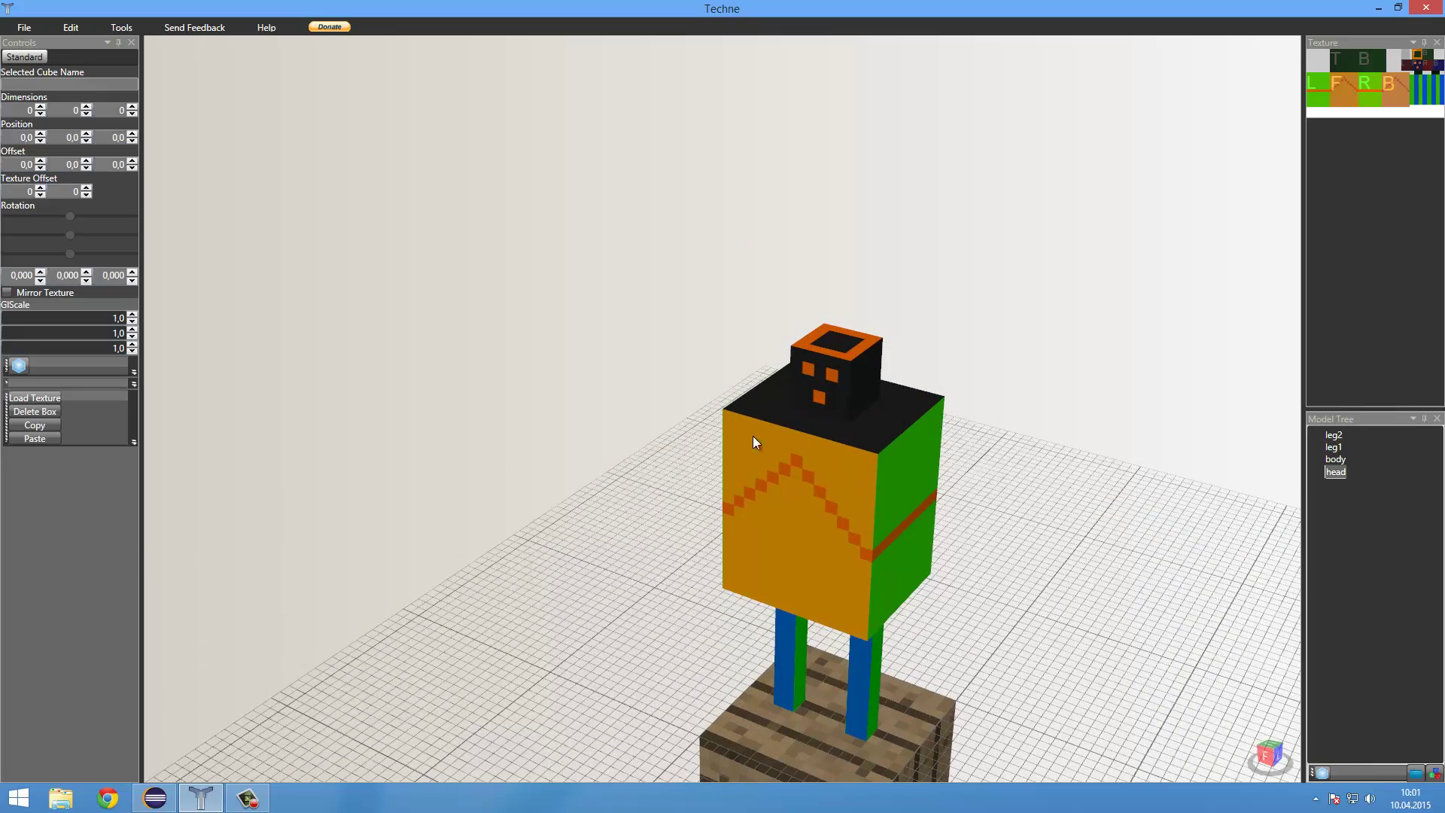
mouse_move(956, 537)
right_down()
mouse_move(1014, 477)
mouse_move(1073, 473)
mouse_move(1039, 522)
mouse_move(905, 522)
mouse_move(924, 559)
mouse_move(1000, 565)
mouse_move(1037, 495)
mouse_move(924, 475)
mouse_move(644, 652)
right_up()
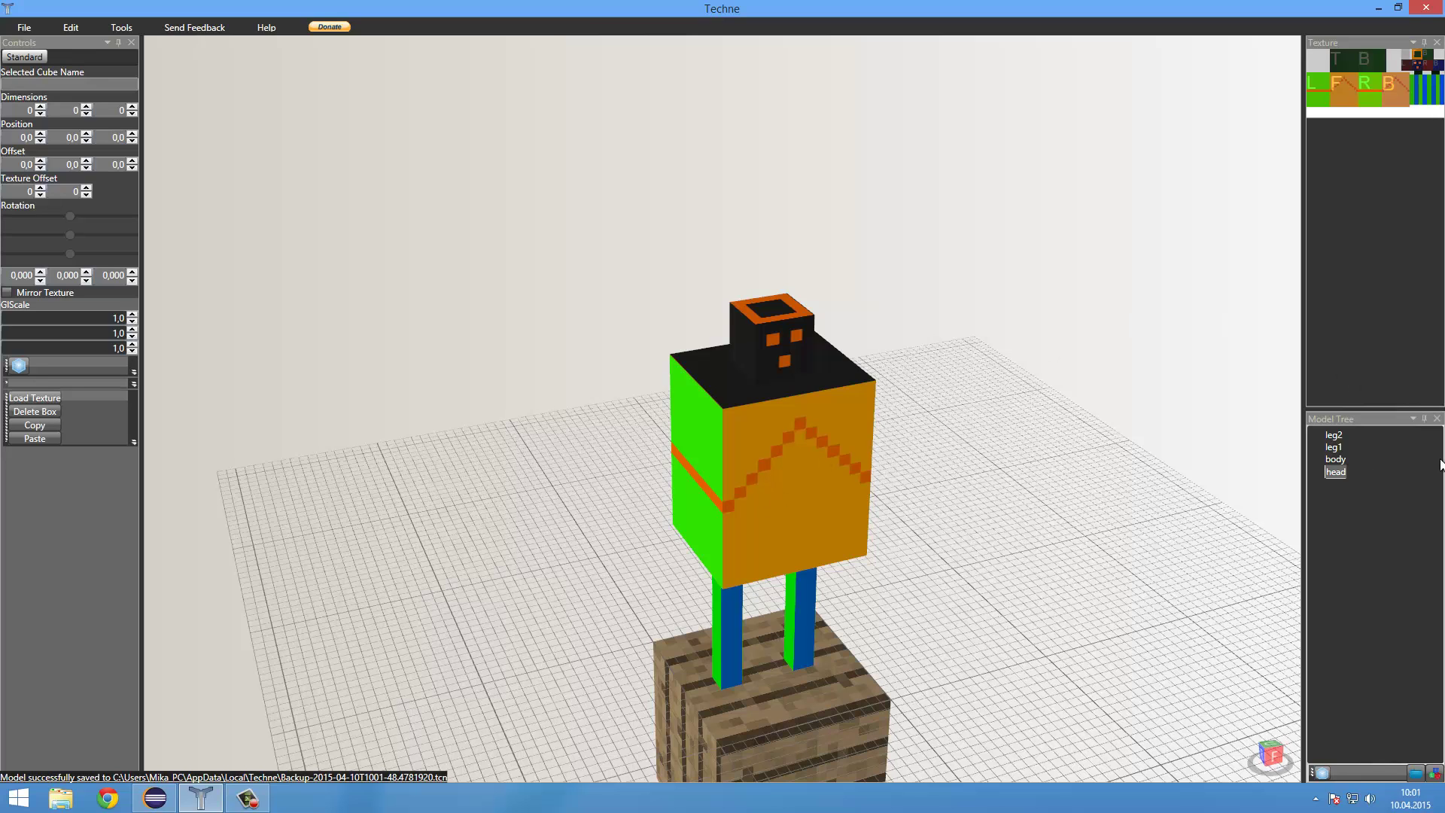
Step: Export the model as a Java file named EntityAlien to the desktop
click(24, 27)
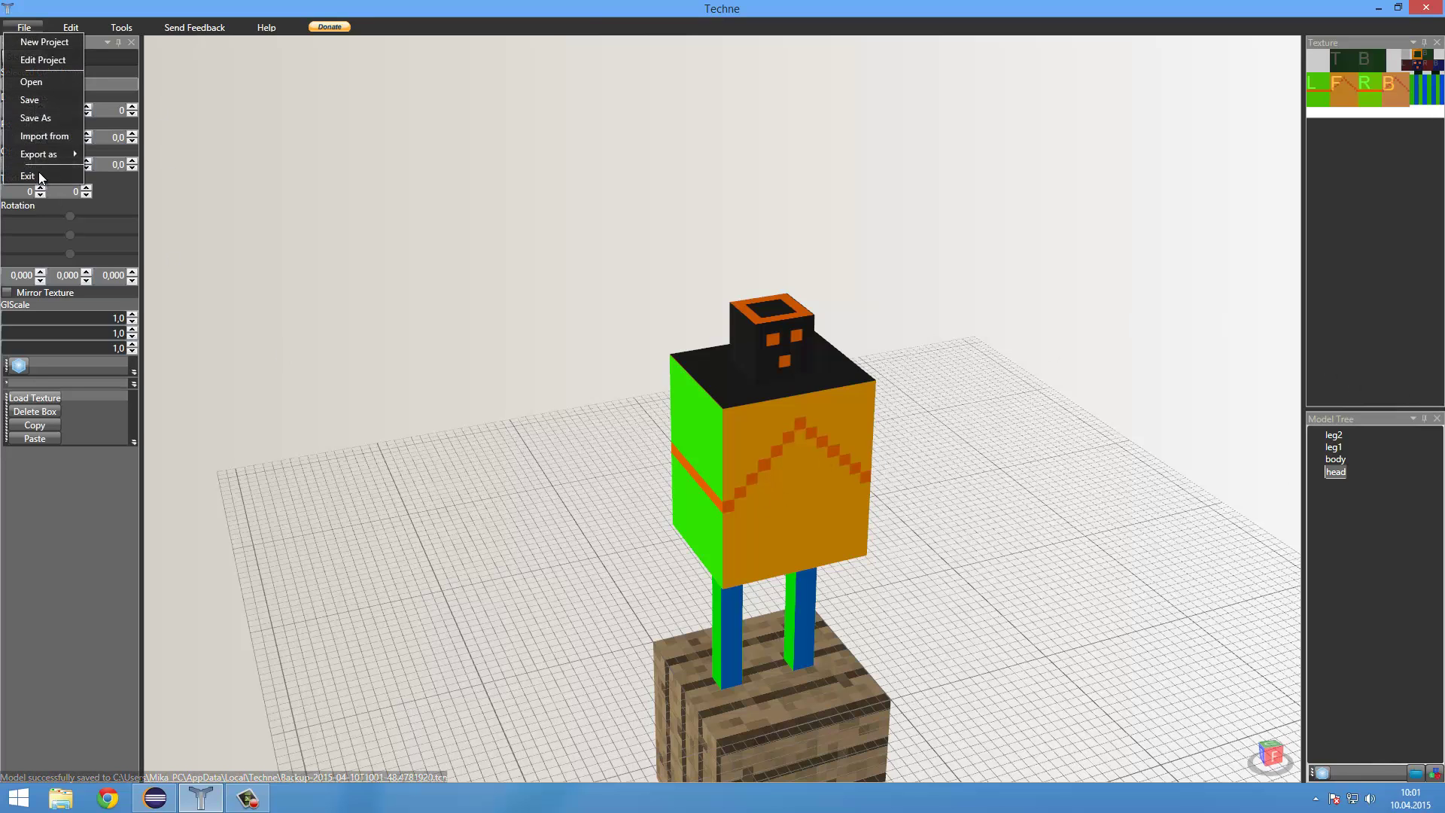
mouse_move(52, 154)
click(147, 201)
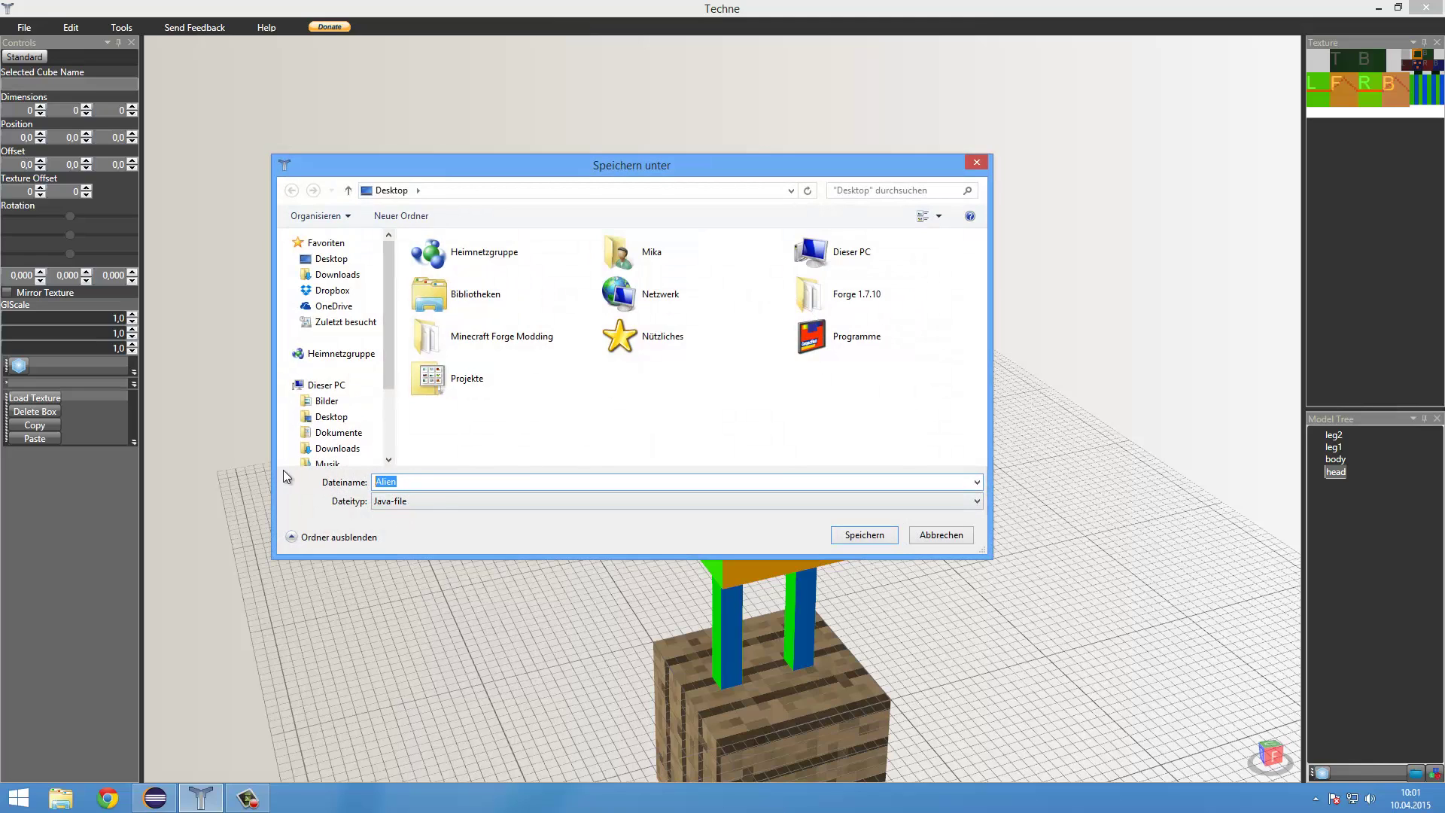
key(BackSpace)
key(BackSpace)
key(BackSpace)
key(BackSpace)
key(BackSpace)
click(862, 536)
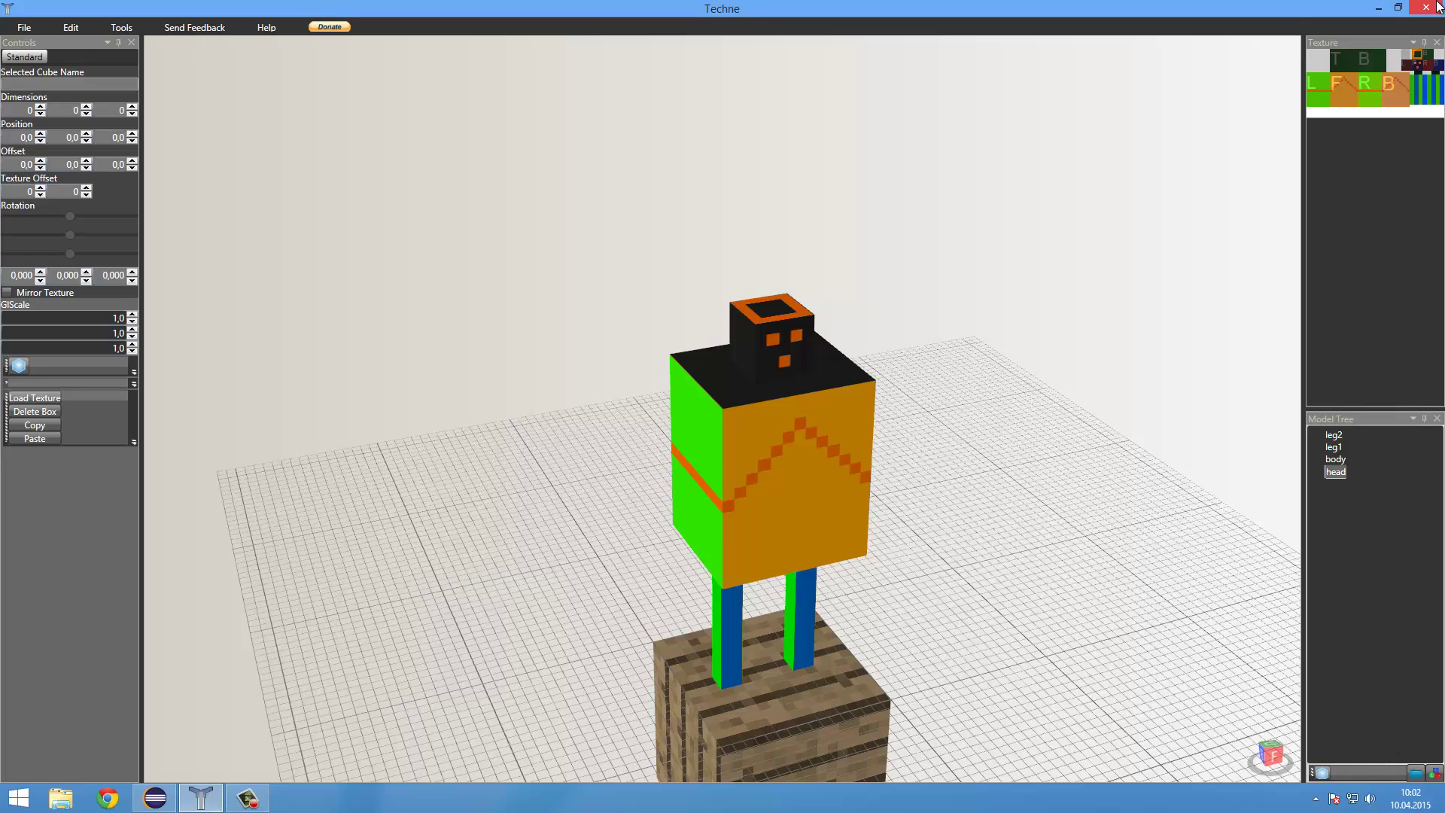
Step: Save the Techne model to the desktop as EntityAlien.tcn and close Techne
click(23, 27)
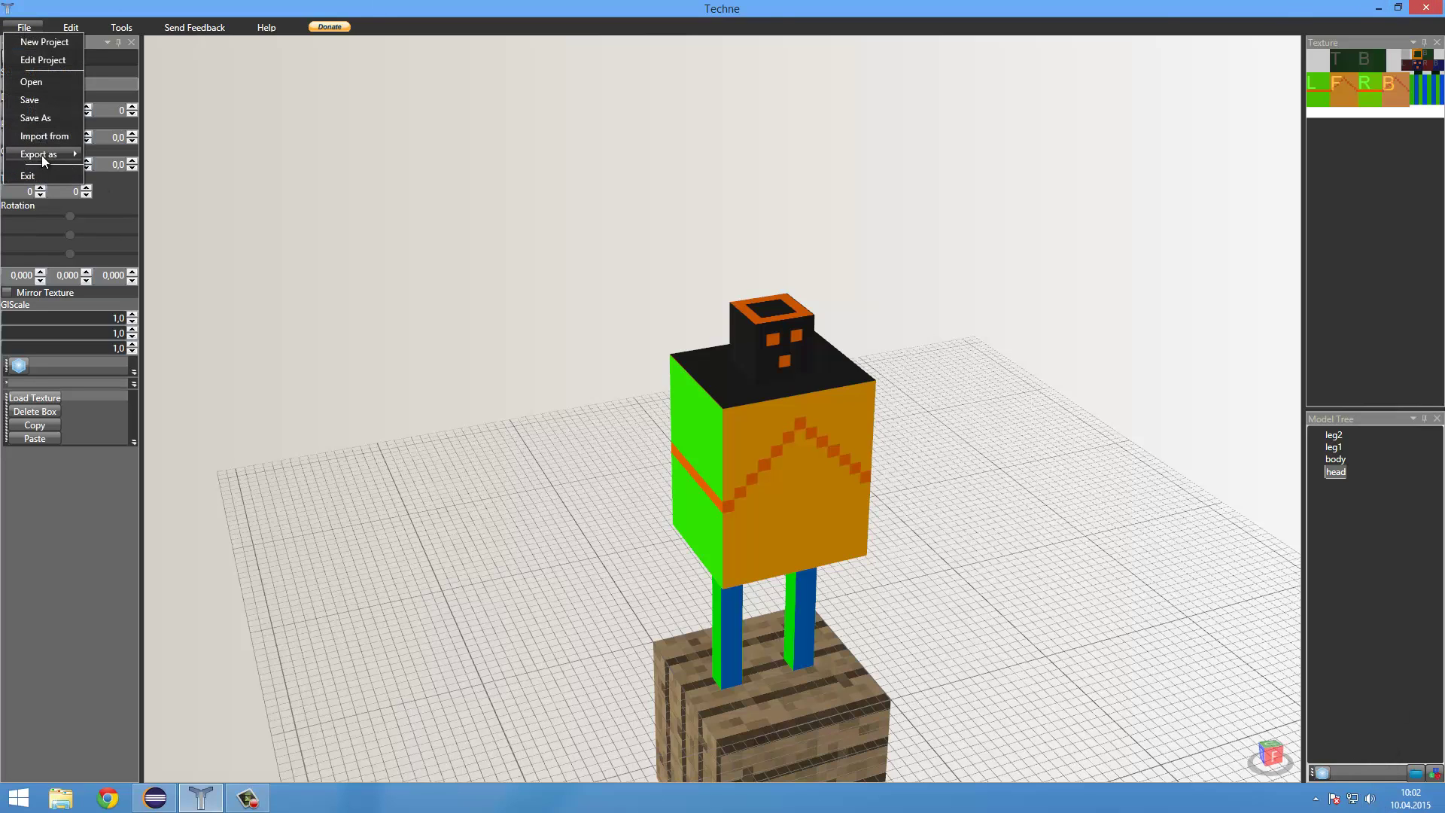
click(36, 118)
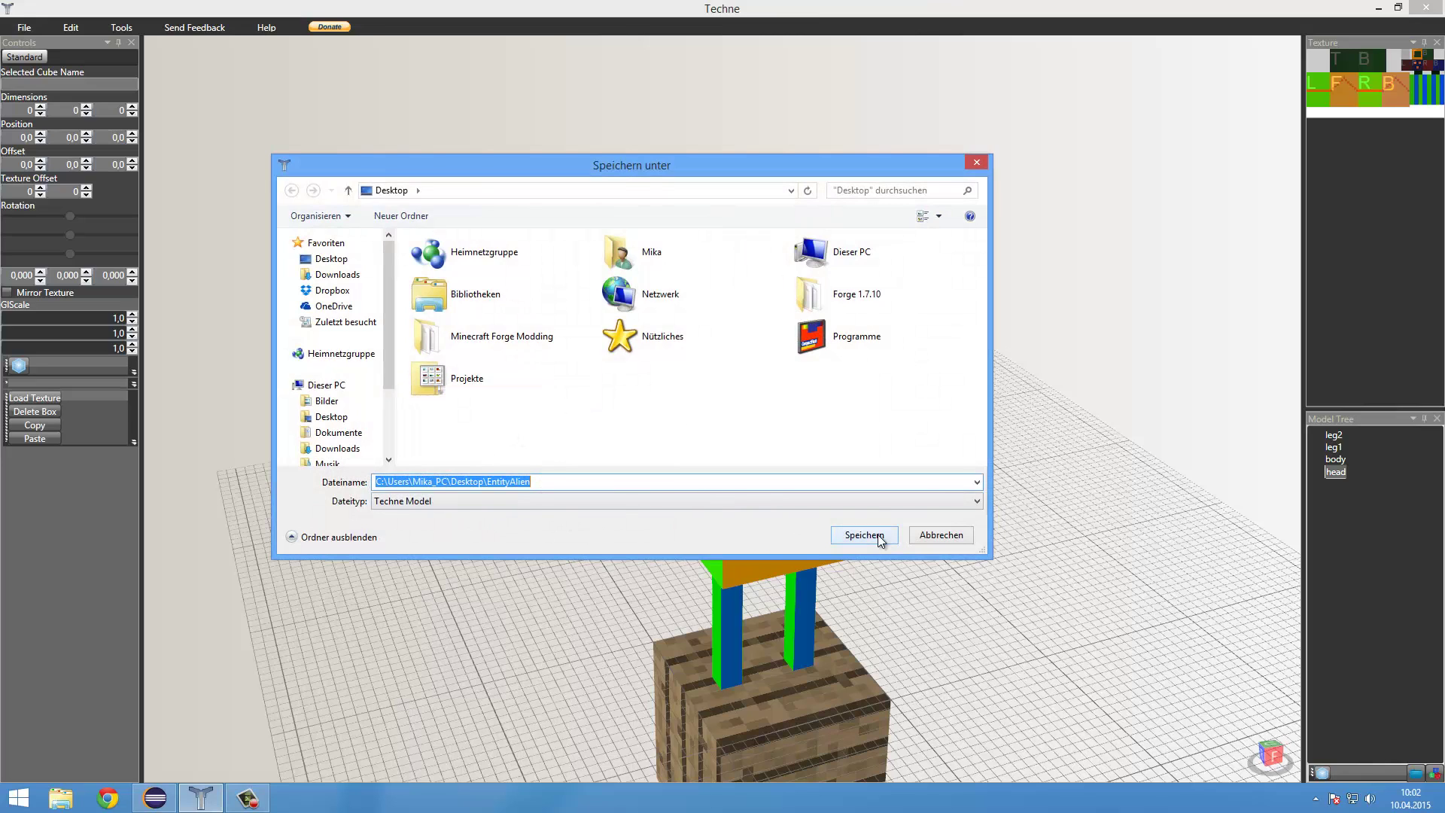
click(836, 536)
click(856, 450)
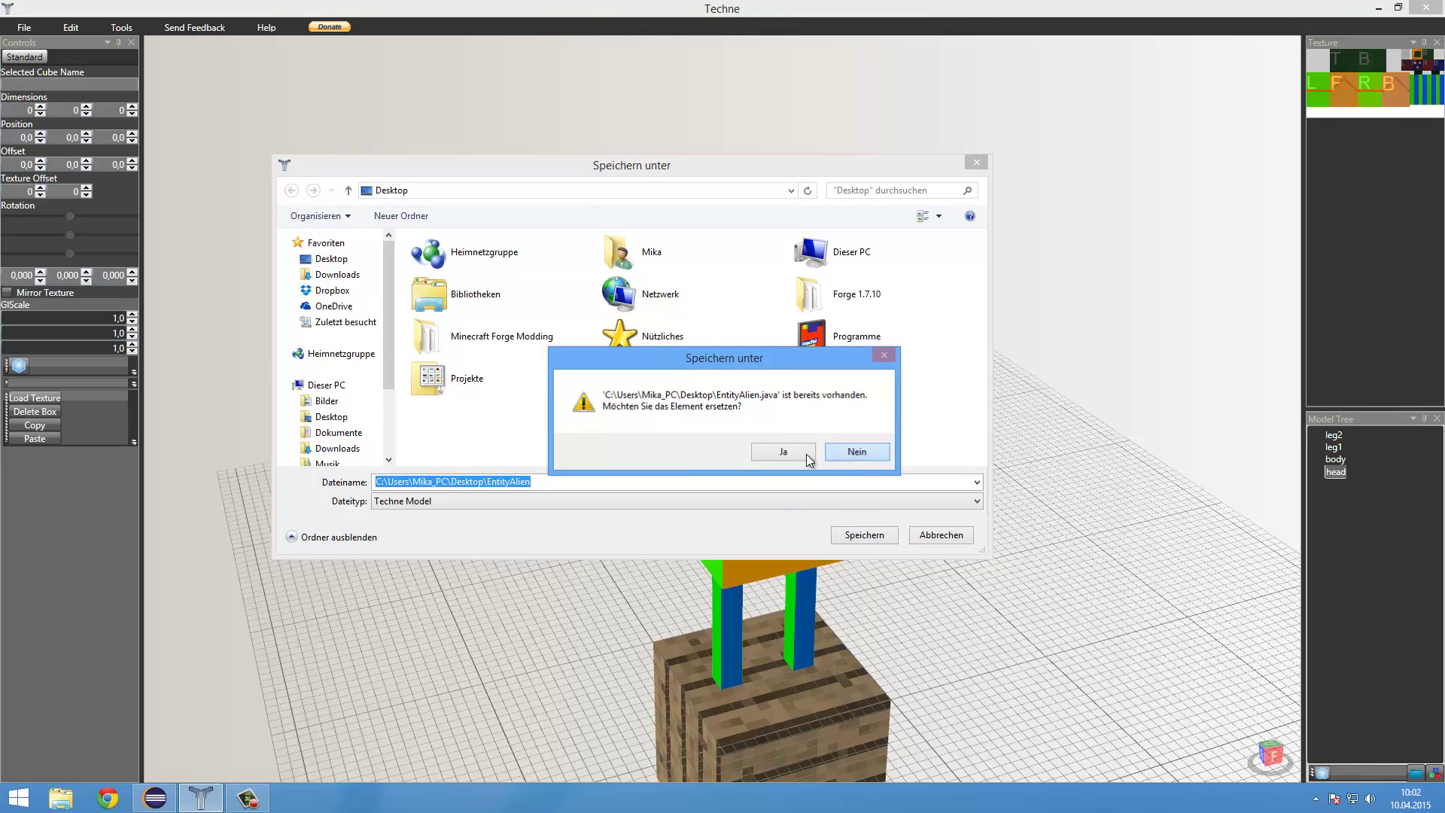
click(544, 482)
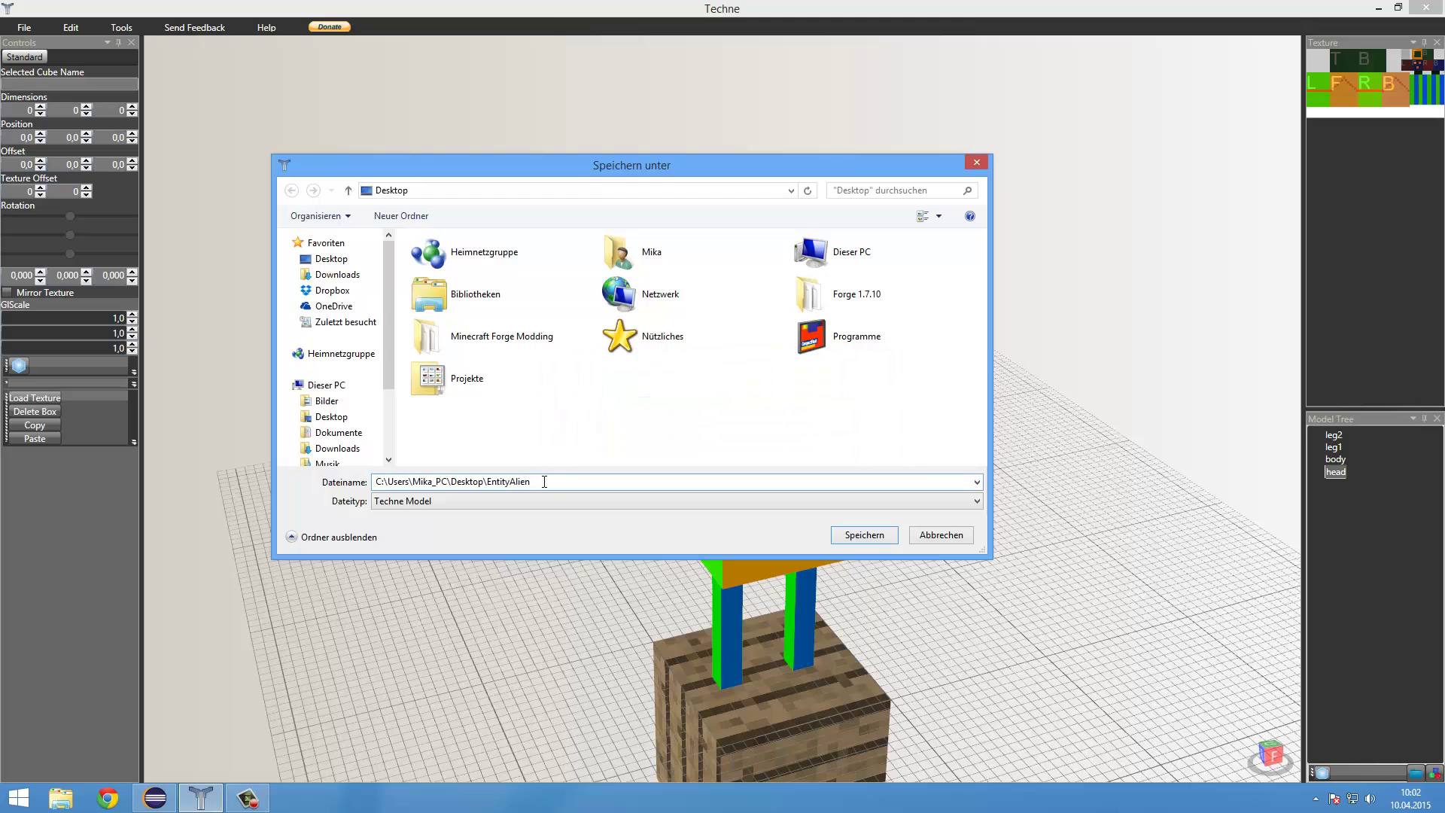
text(.tcn)
click(843, 533)
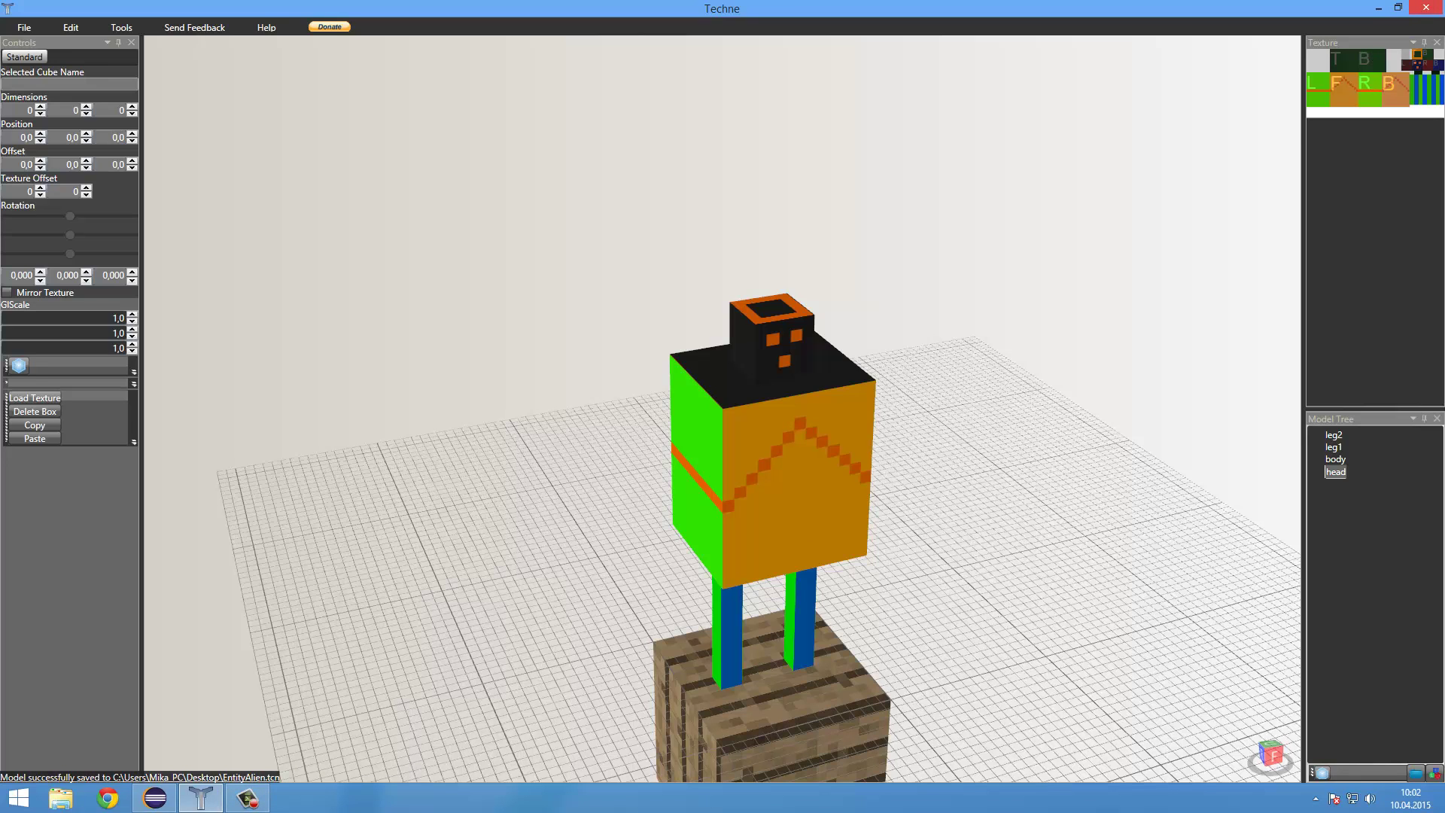
click(1426, 7)
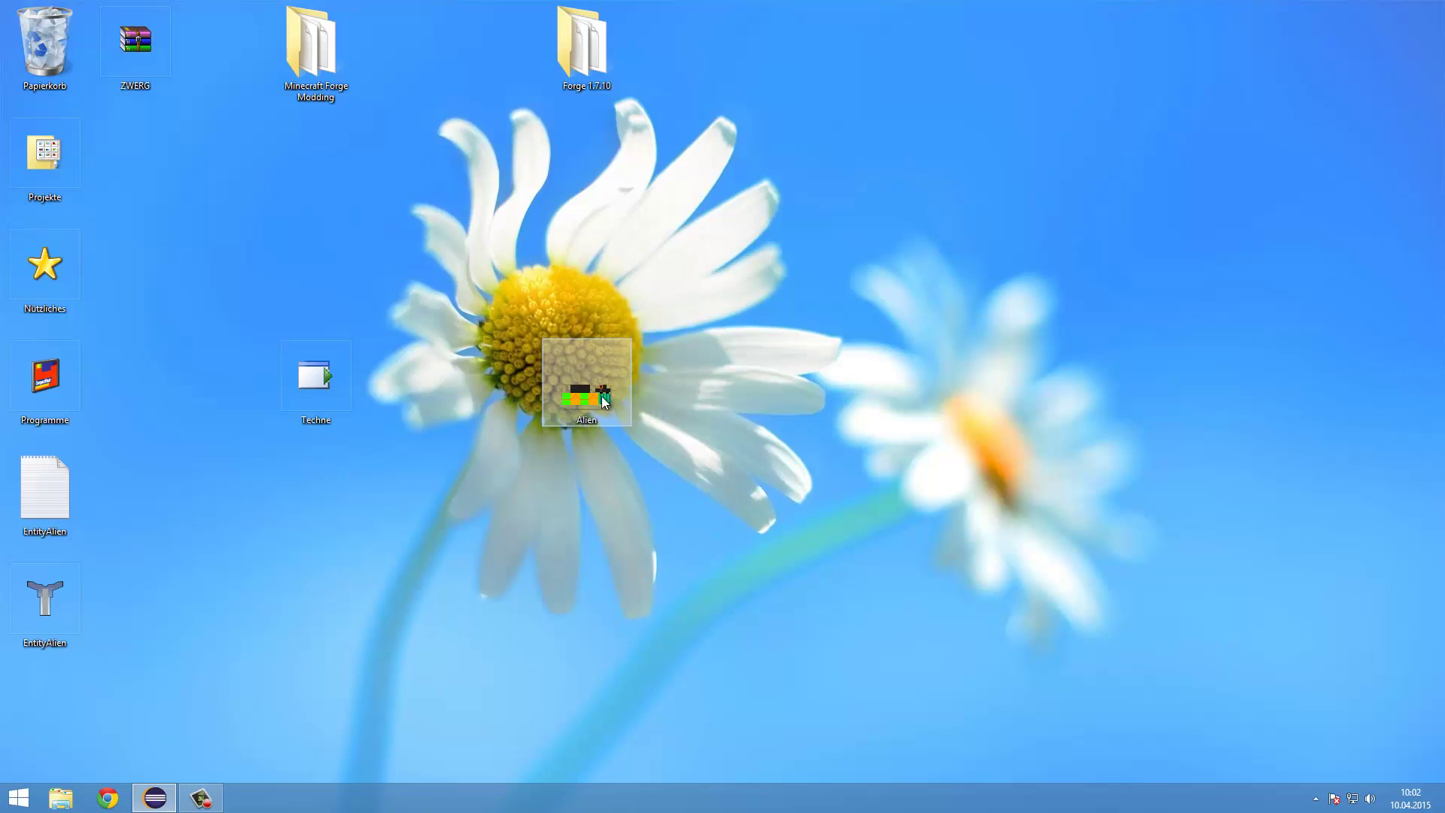
Step: Move the exported EntityAlien Java file to a free spot on the desktop near the Alien image
drag(64, 527, 819, 301)
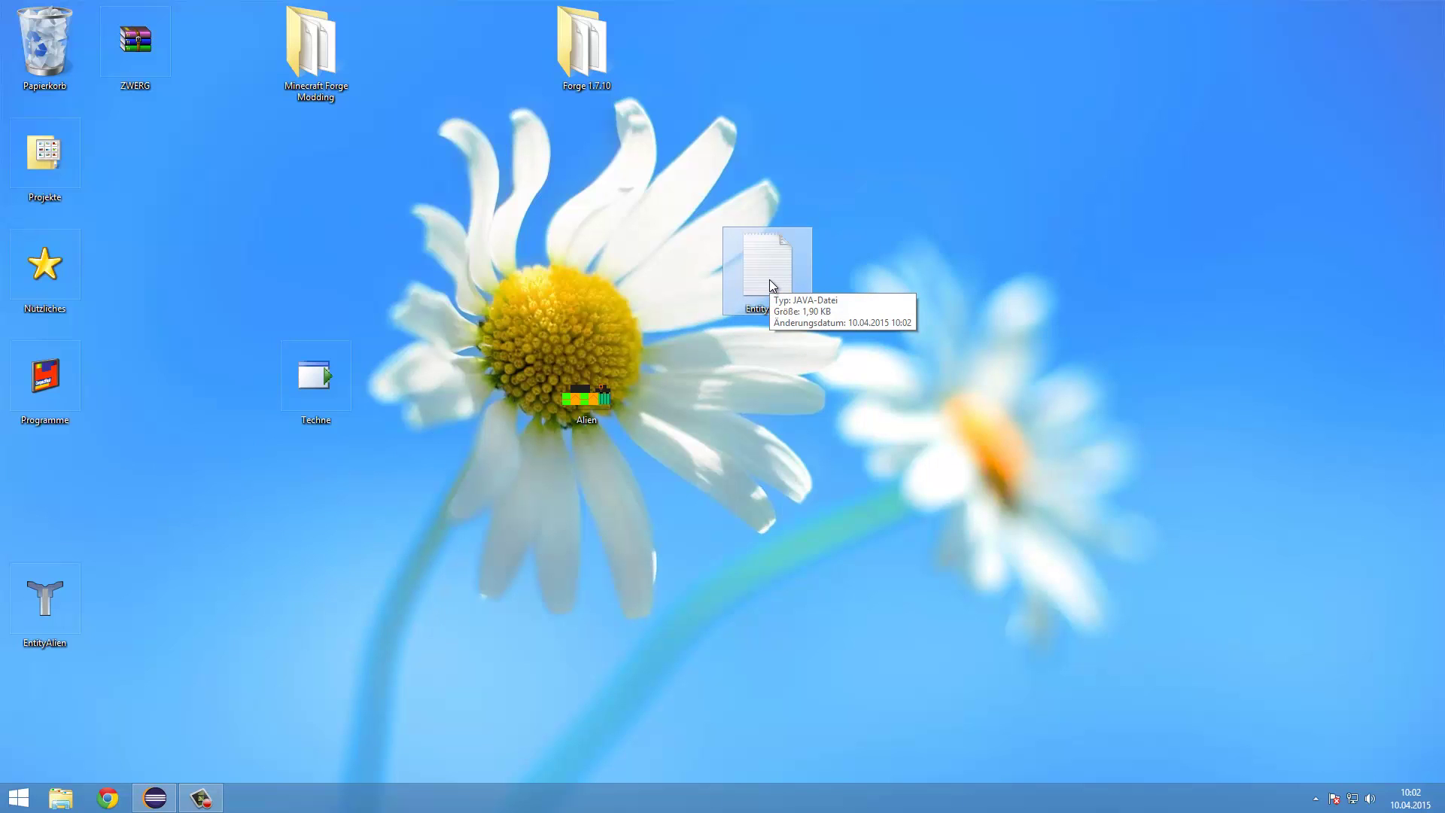
click(763, 317)
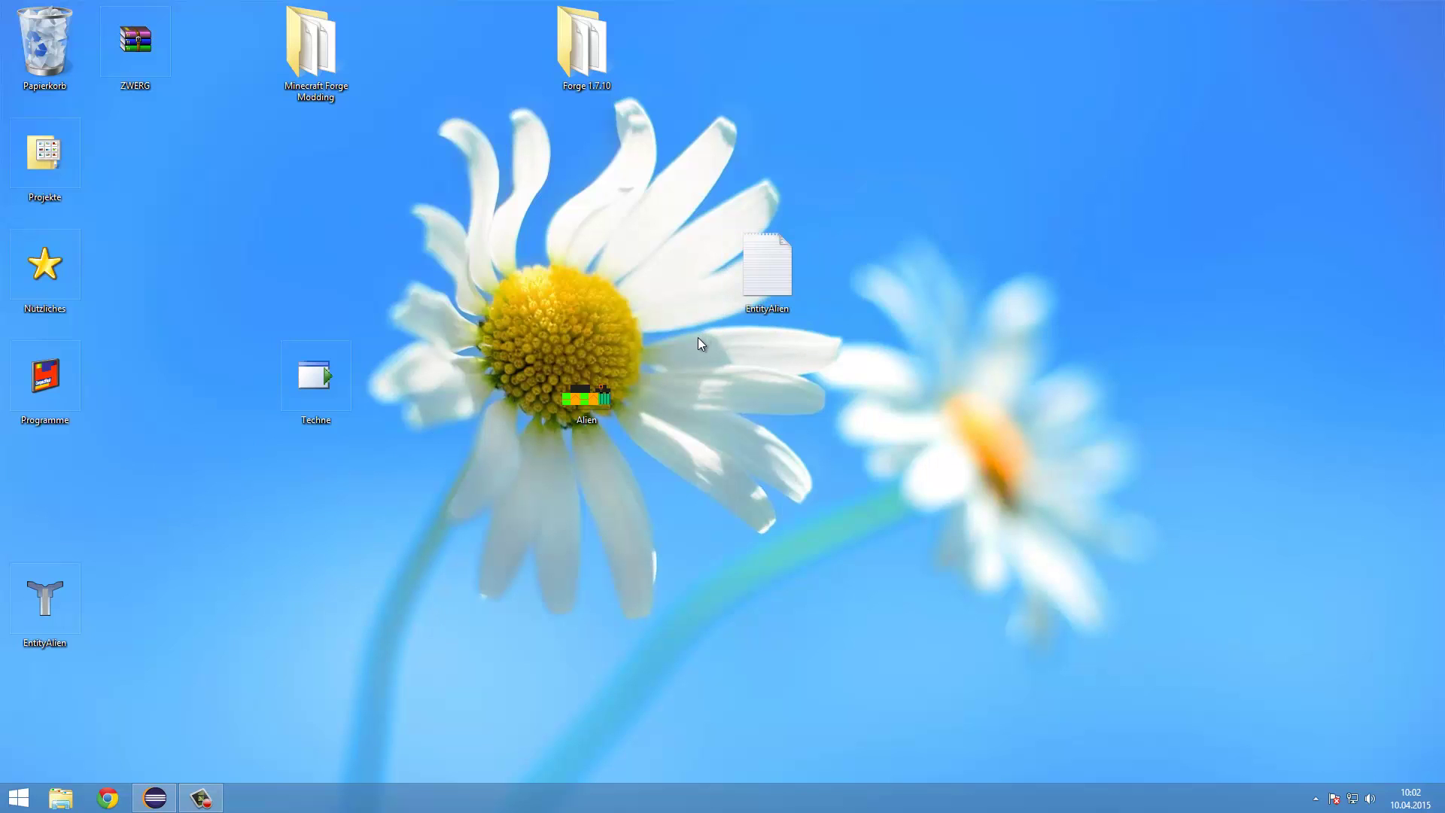
mouse_move(697, 344)
mouse_down()
mouse_move(858, 229)
mouse_move(863, 197)
mouse_move(680, 363)
mouse_up()
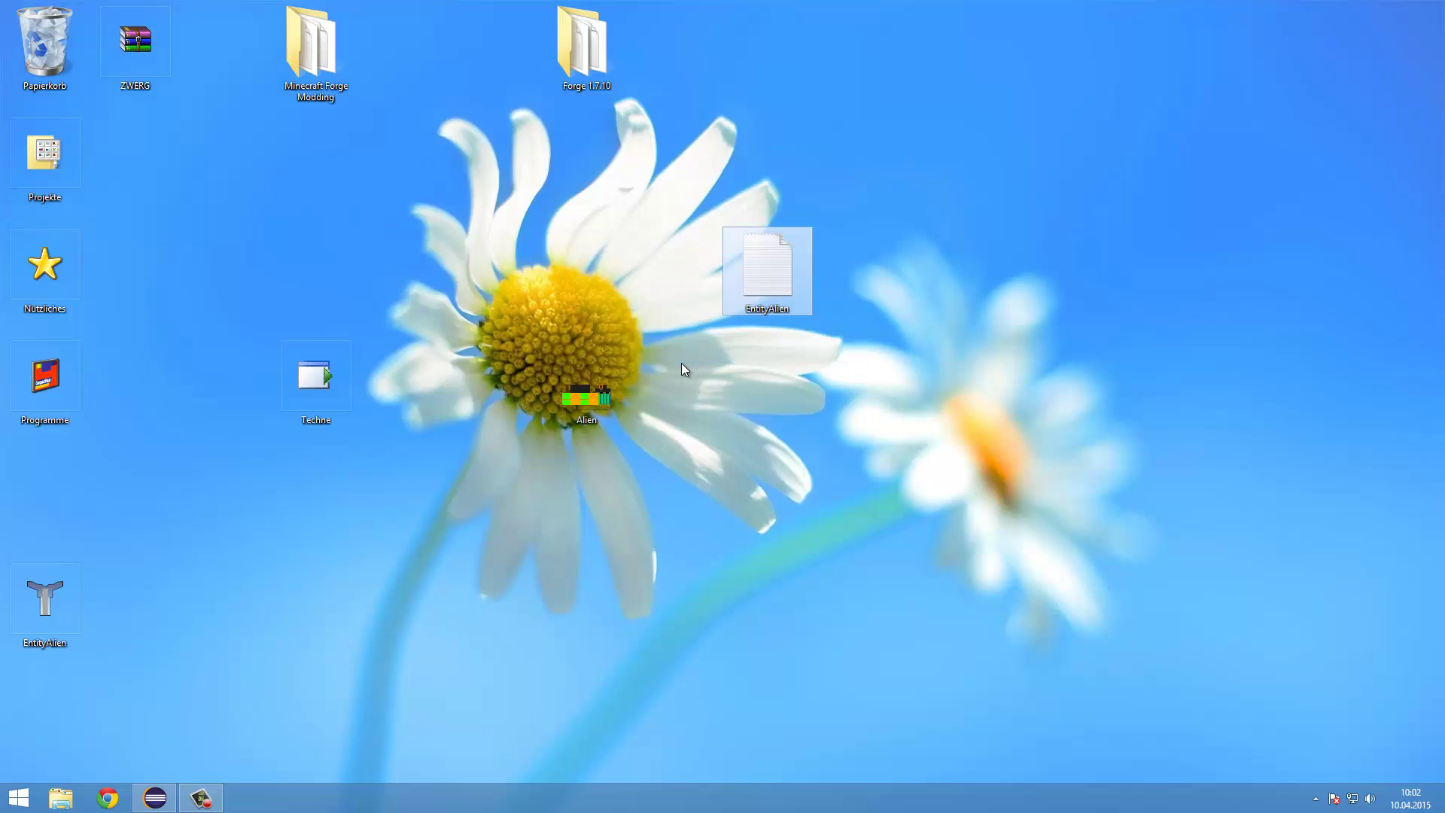
click(680, 362)
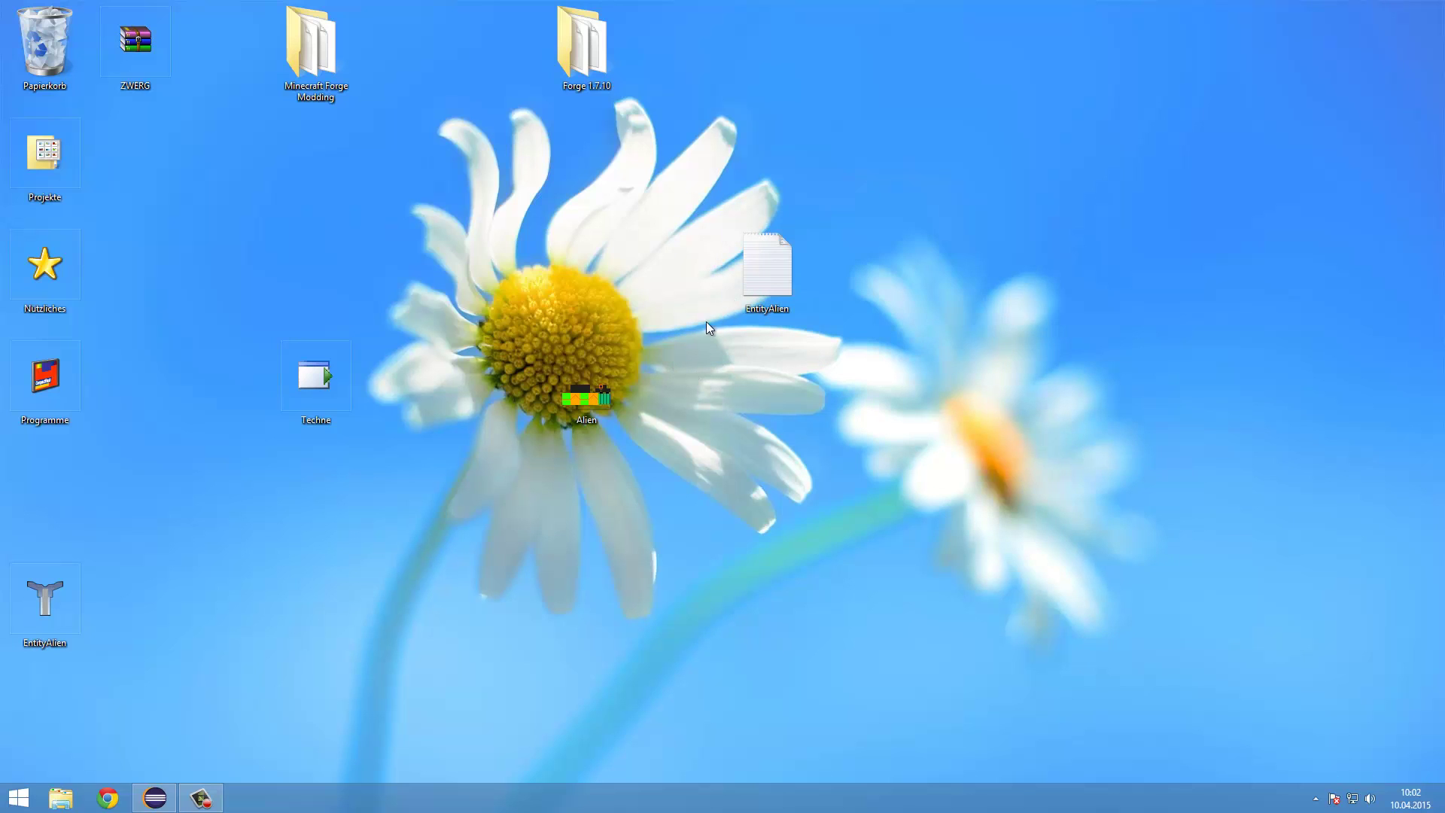
drag(697, 332, 843, 186)
click(702, 355)
Step: Switch to Eclipse and create a new package named com.youtube.model in src/main/java
click(153, 800)
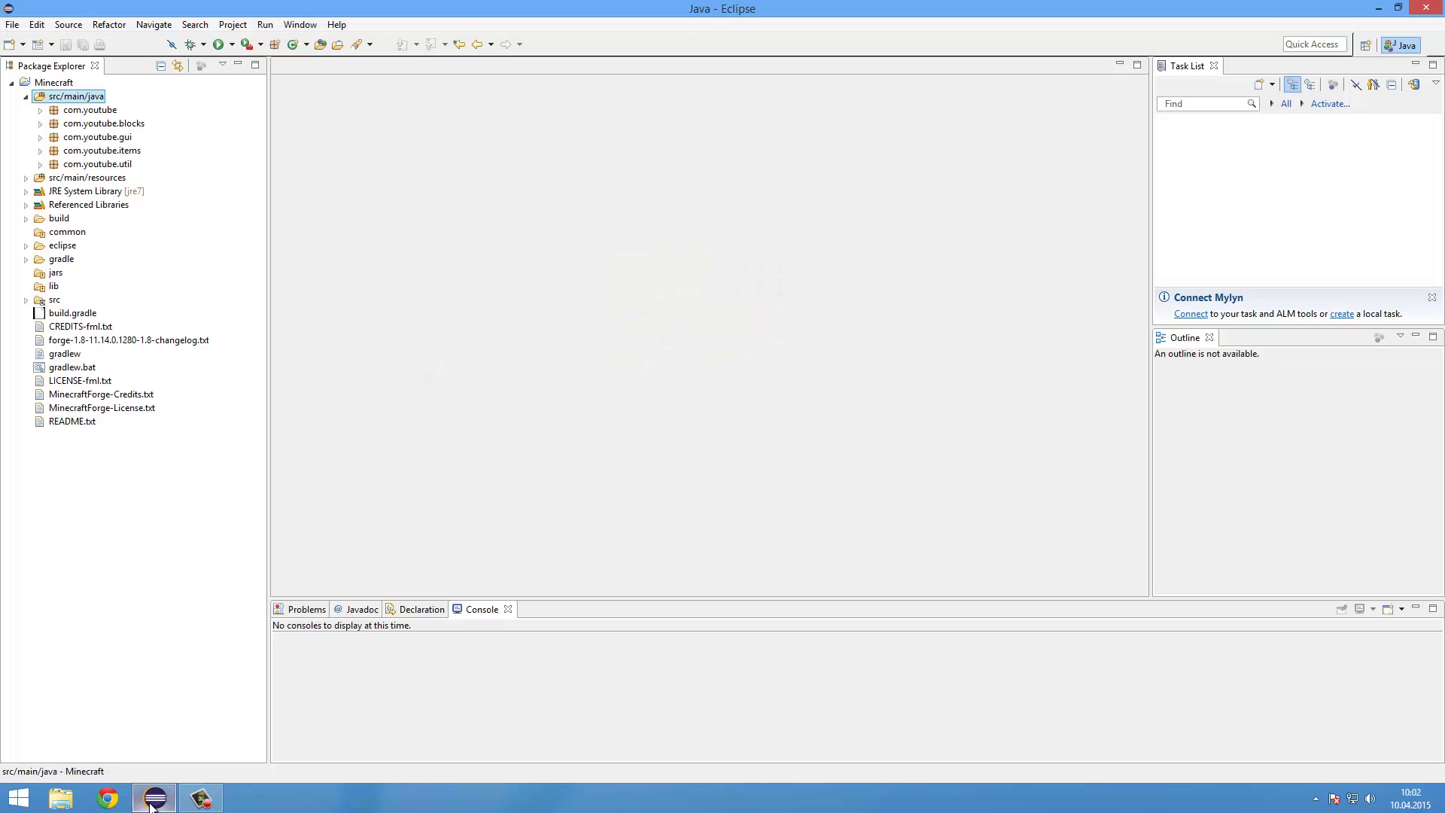
click(74, 110)
right_click(73, 110)
mouse_move(150, 115)
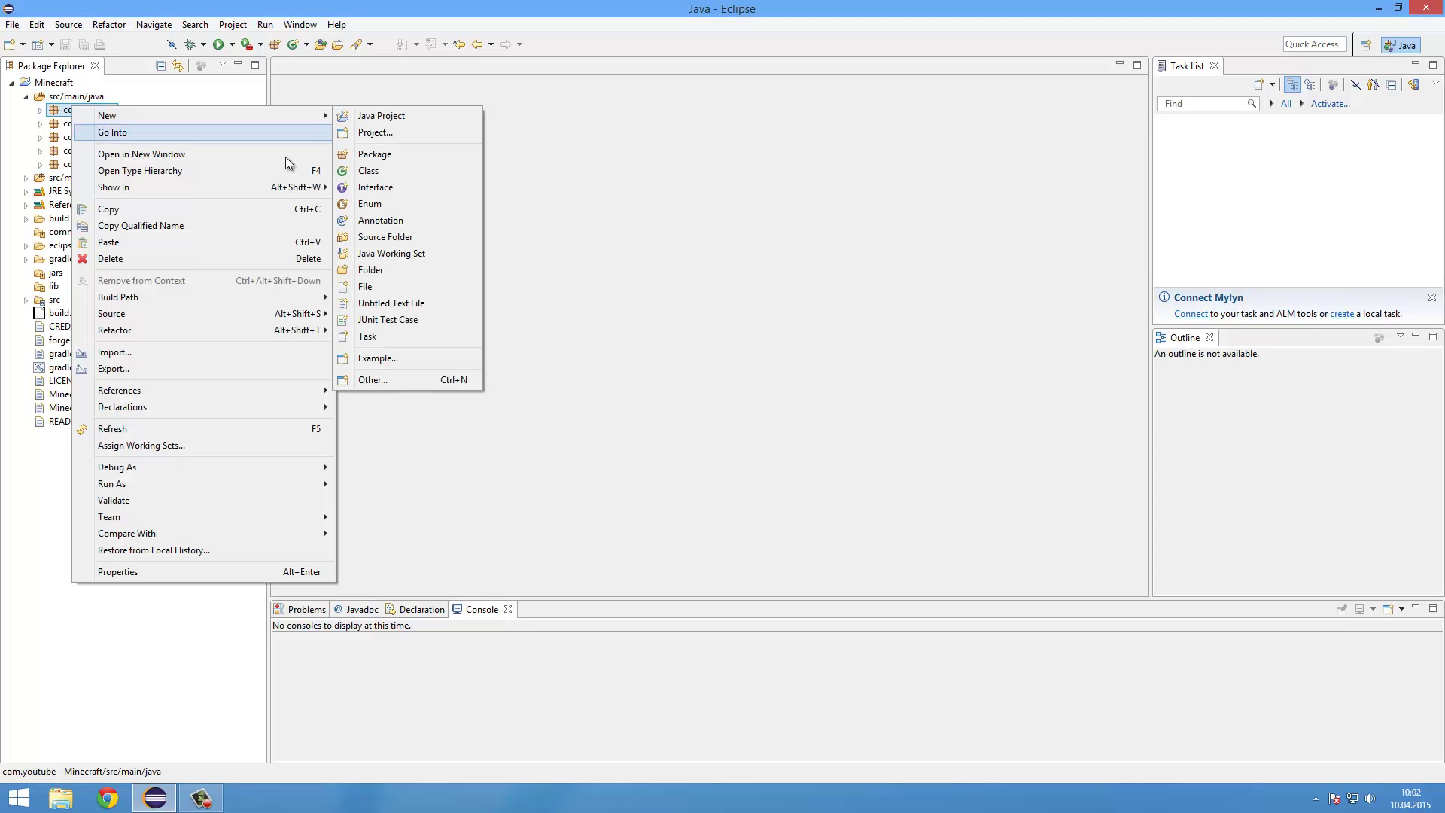
click(390, 154)
key(End)
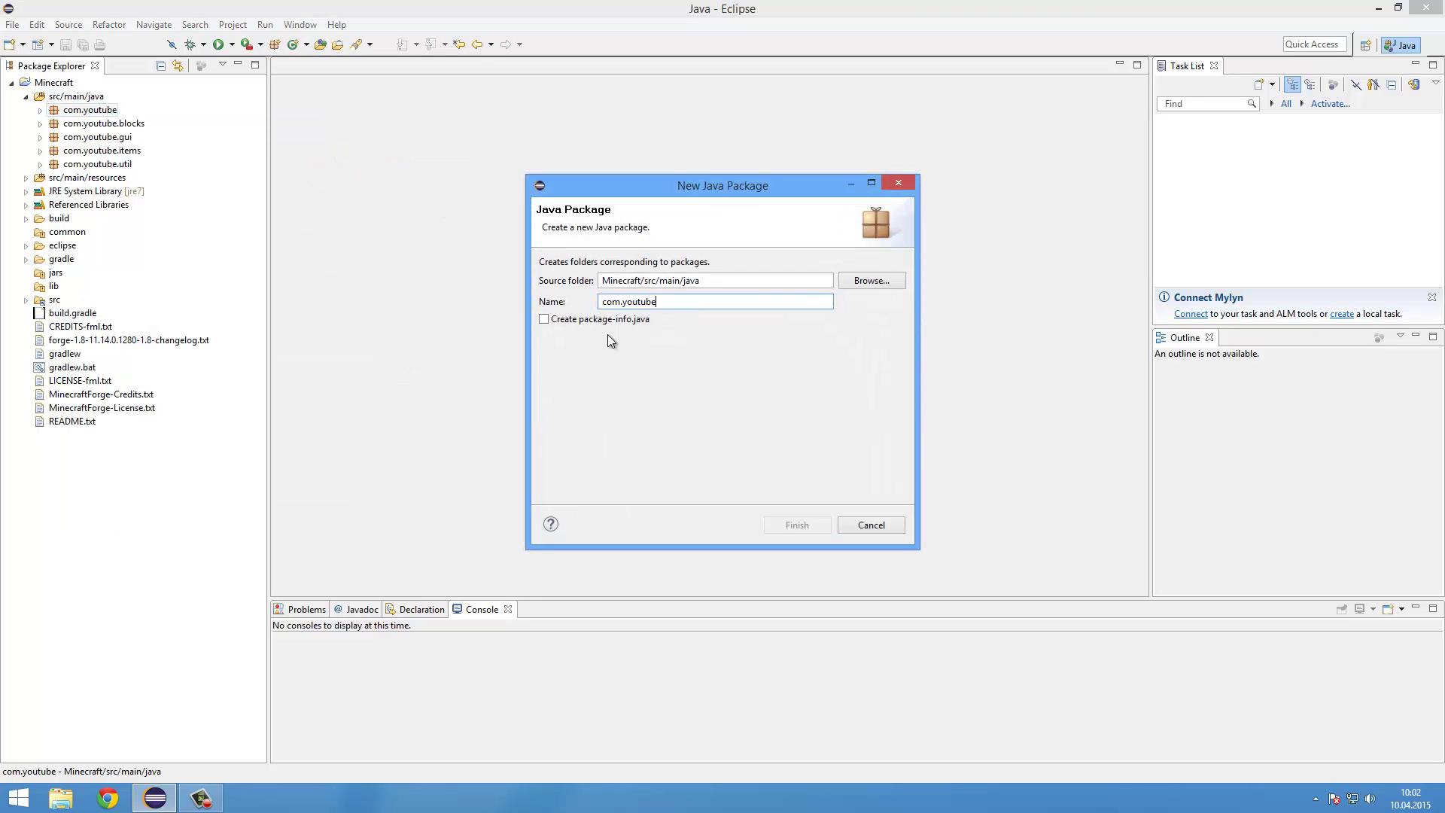
text(.entity)
key(Return)
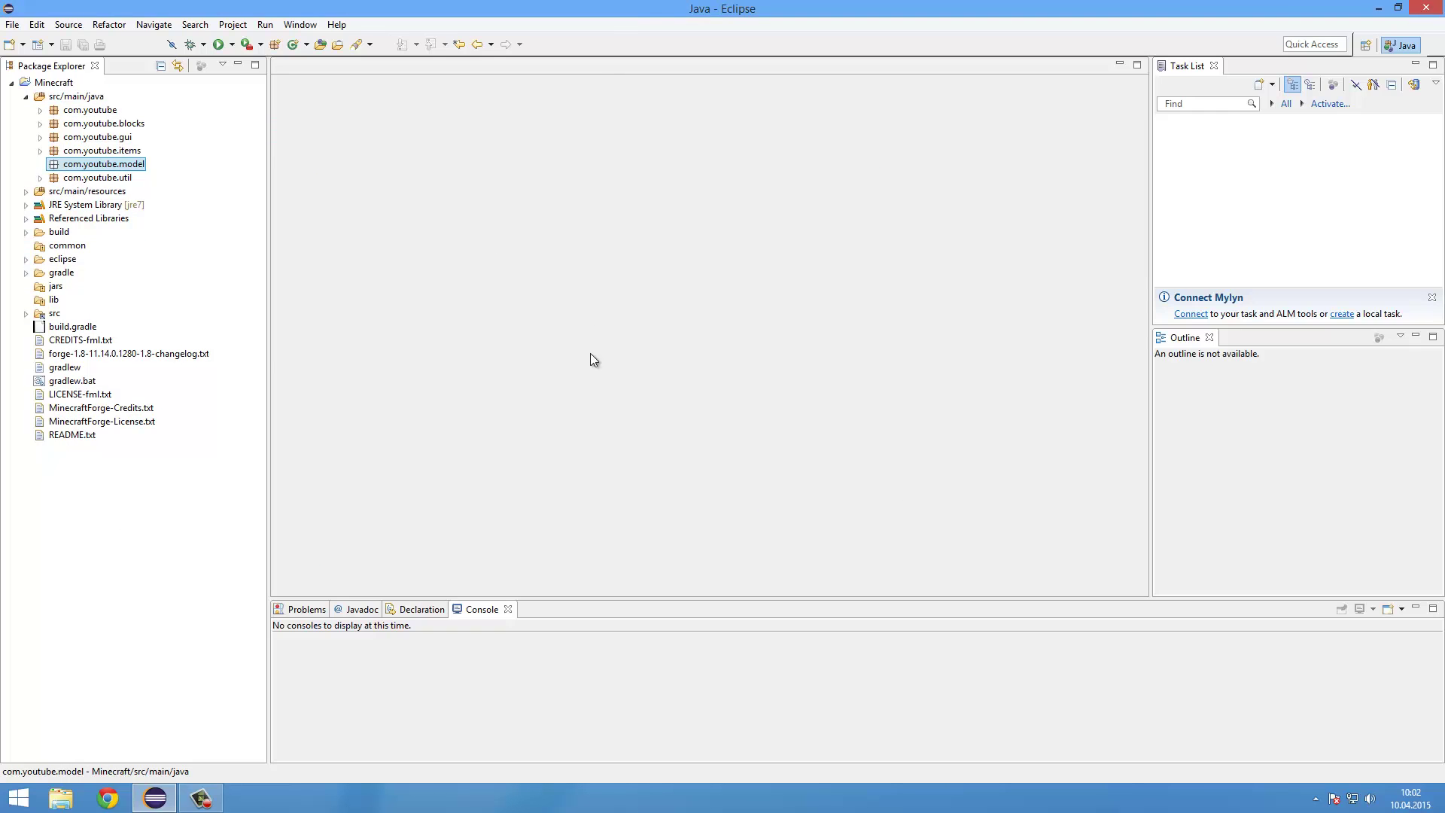
Step: Return to the desktop and rename the EntityAlien Java file as ModelAlien
click(1437, 809)
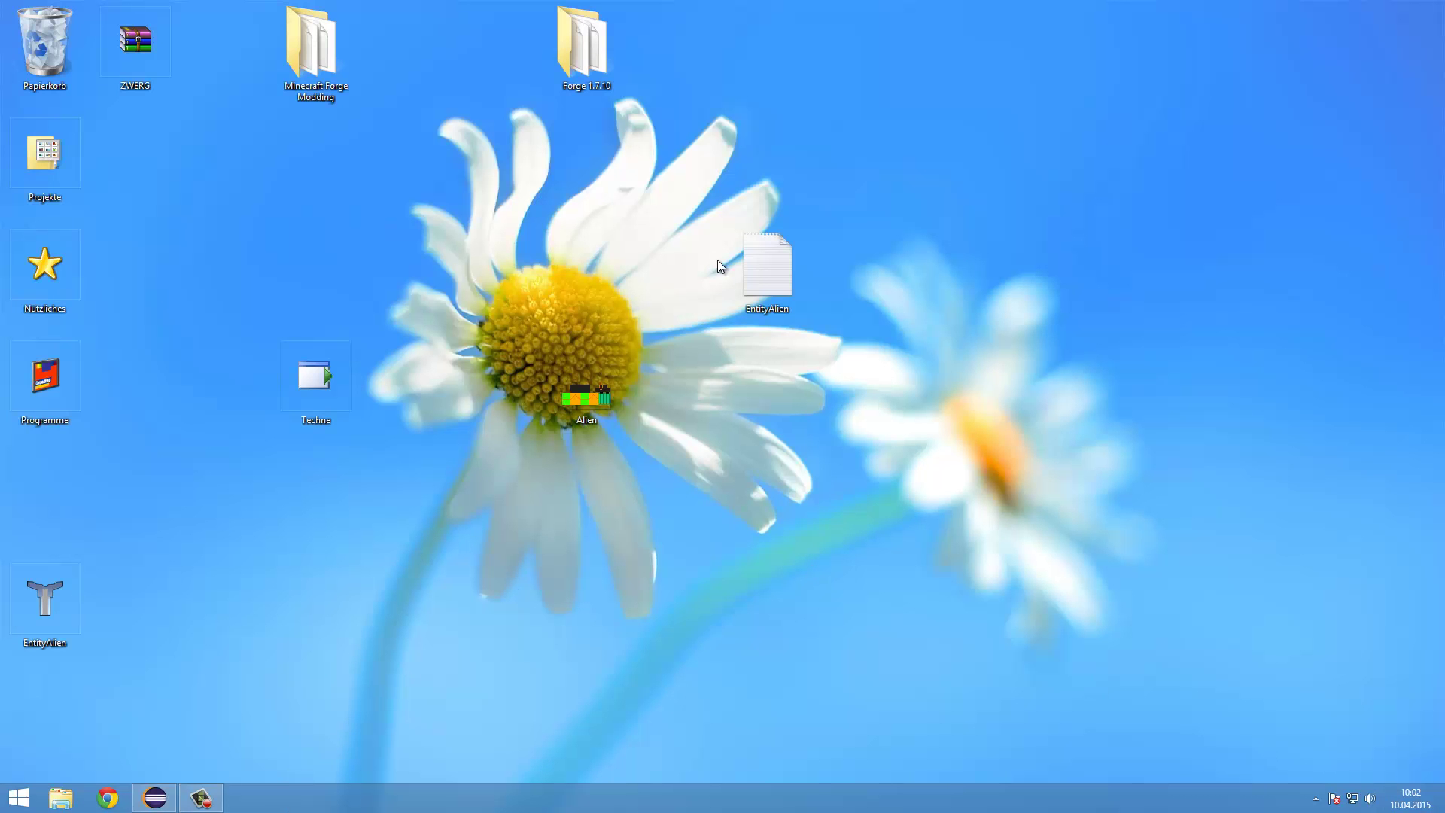
right_click(756, 240)
click(843, 495)
text(ModelAlien)
key(Return)
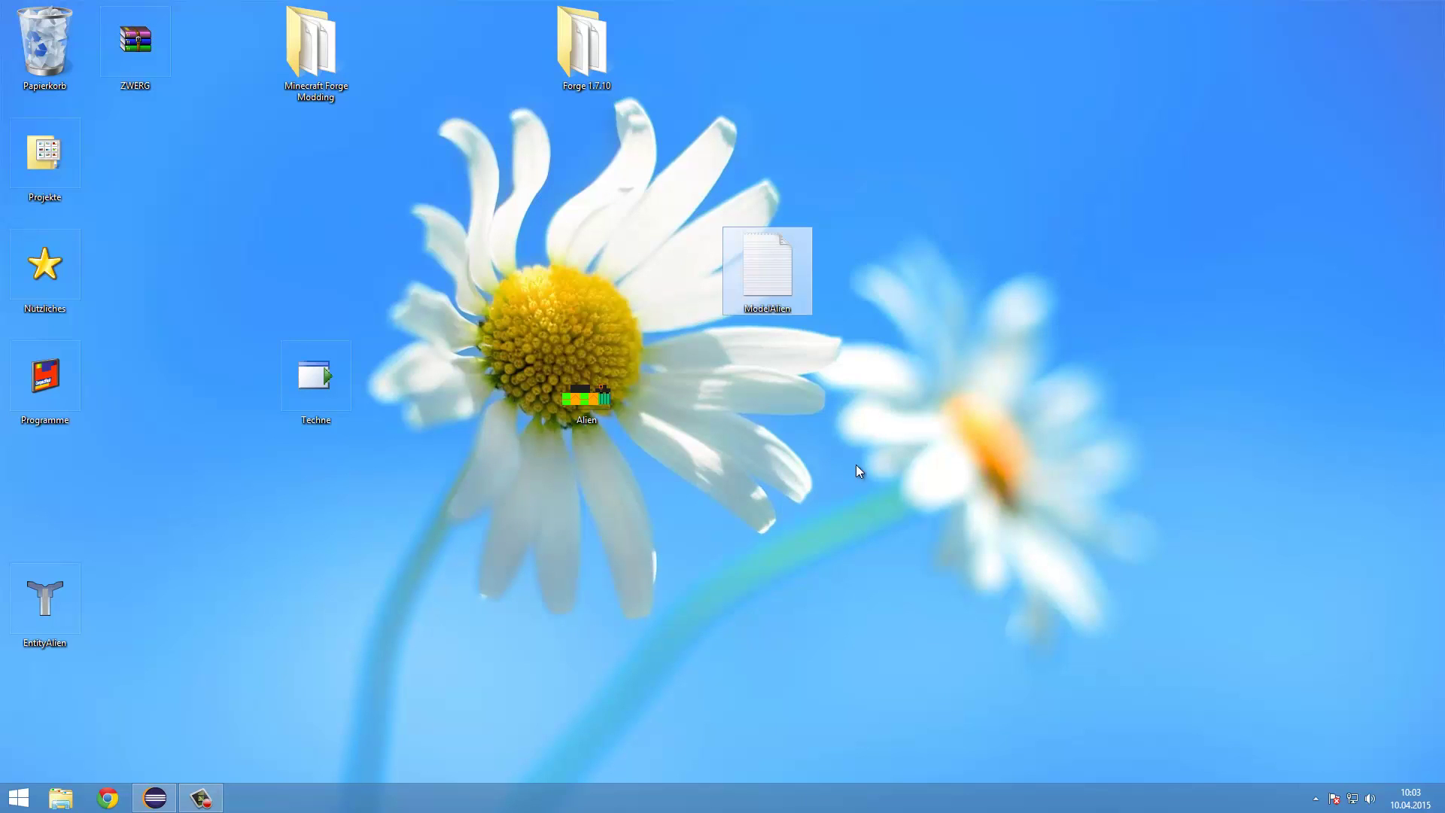
Step: Bring the ModelAlien Java file from the desktop into Eclipse's com.youtube.model package and open it in the editor
drag(792, 297, 106, 164)
click(753, 426)
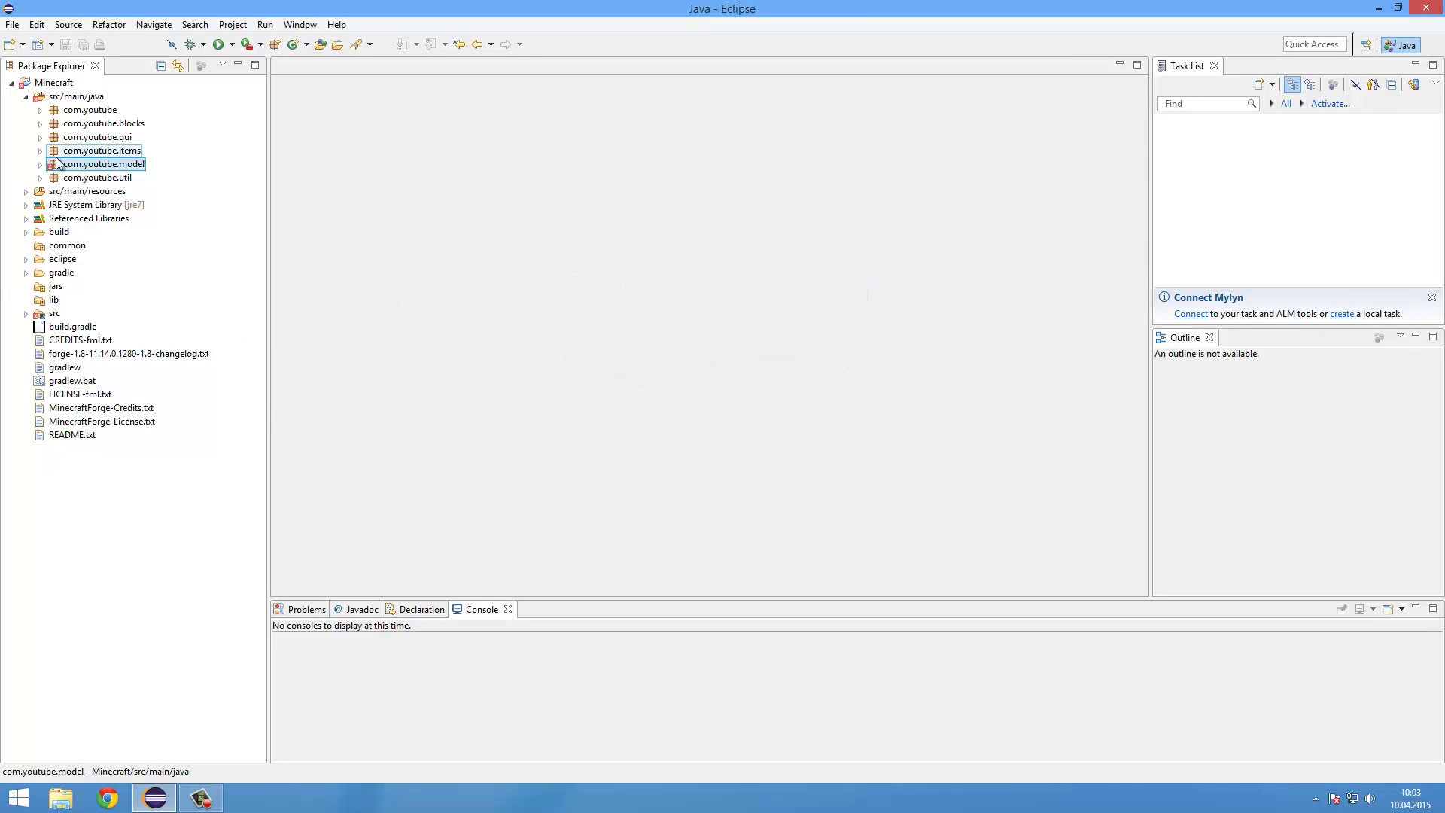
double_click(93, 180)
click(574, 414)
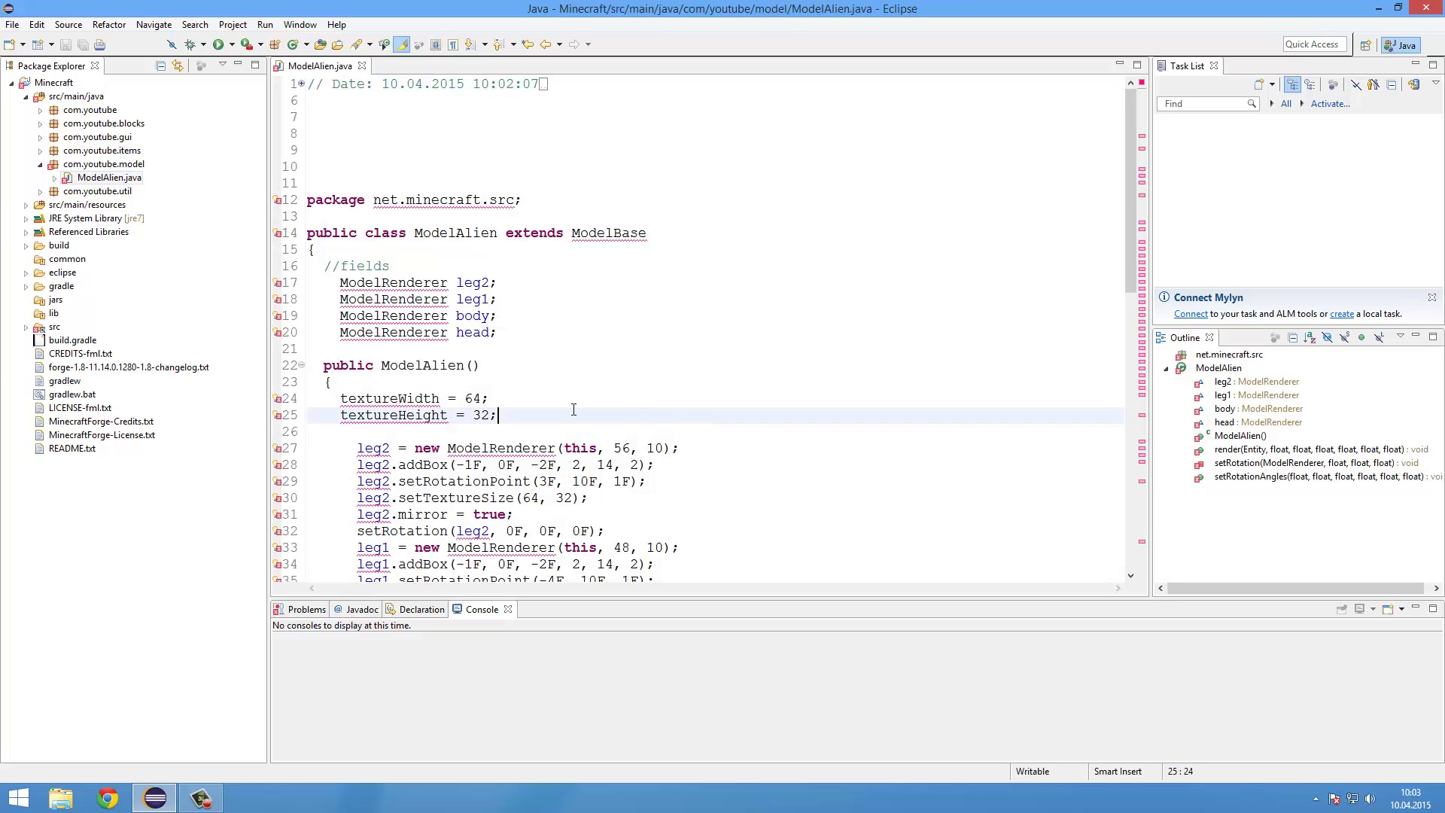
Step: Delete the blank lines between the header comment and the package declaration in ModelAlien.java
click(355, 183)
key(BackSpace)
key(BackSpace)
key(BackSpace)
key(BackSpace)
key(BackSpace)
key(Delete)
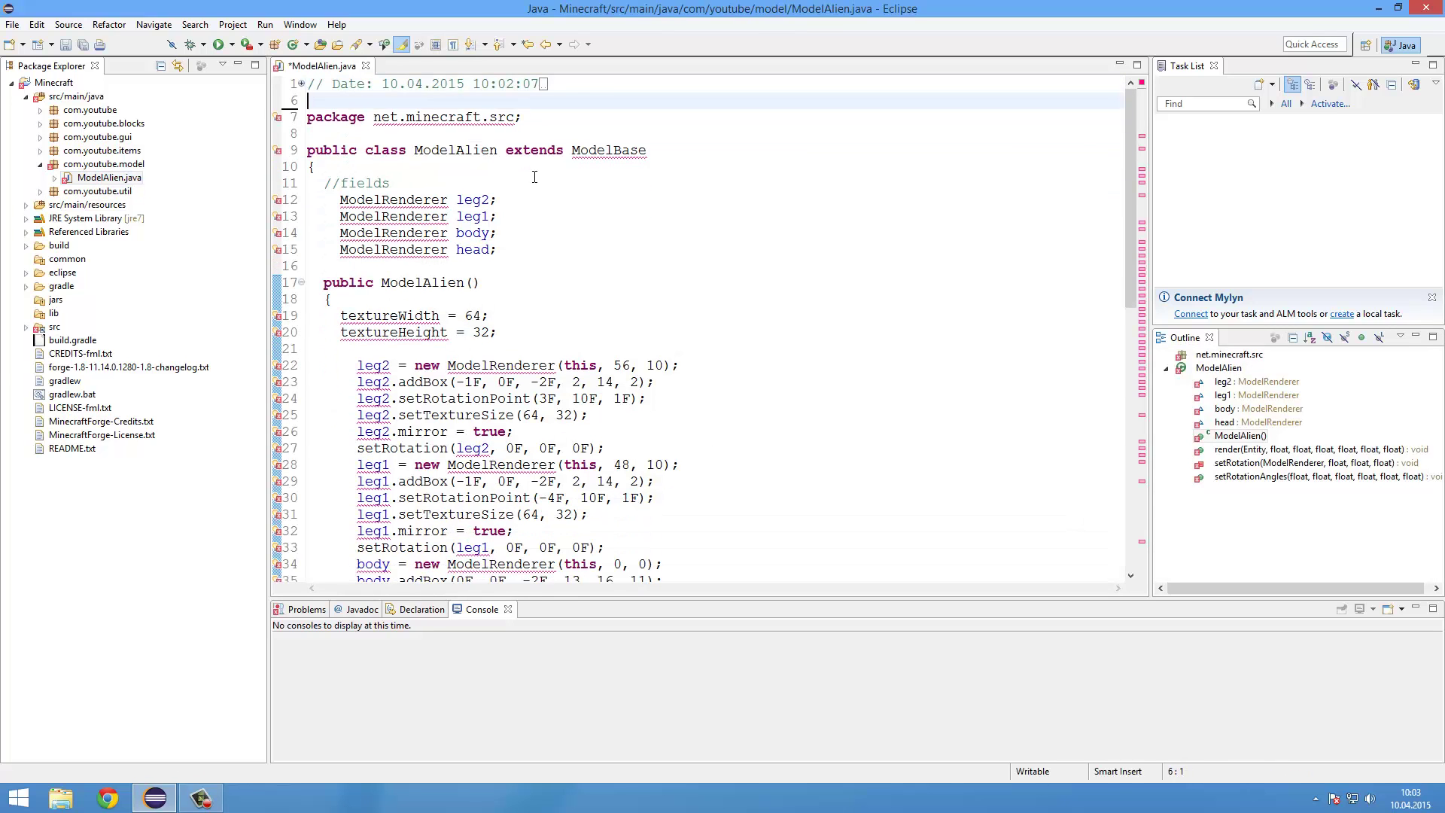
Step: Delete the Techne header comments and change the package declaration to com.youtube.model with the suggested fix
key(Left)
key(ctrl+shift+Home)
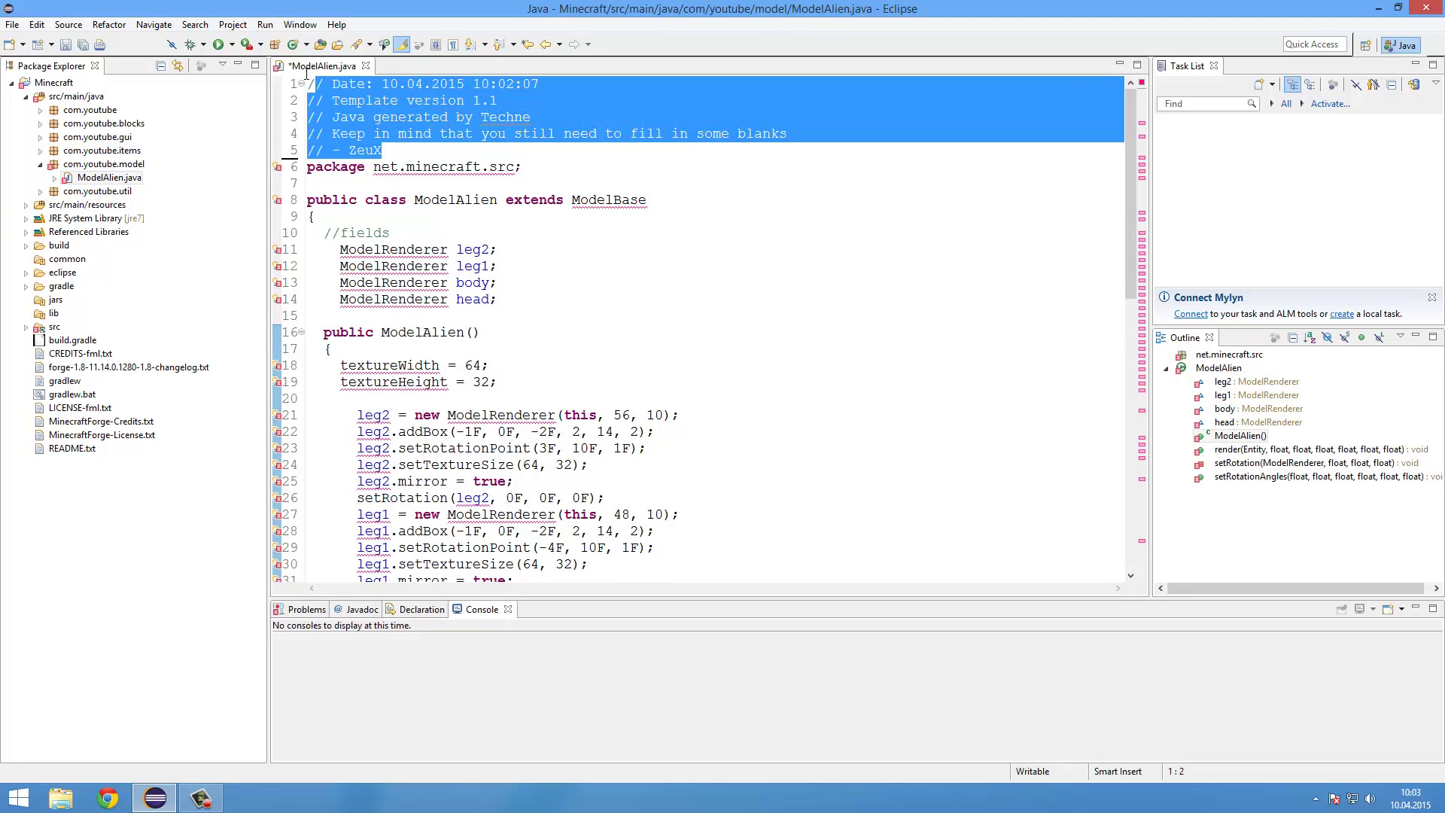
key(Delete)
key(Delete)
mouse_move(421, 84)
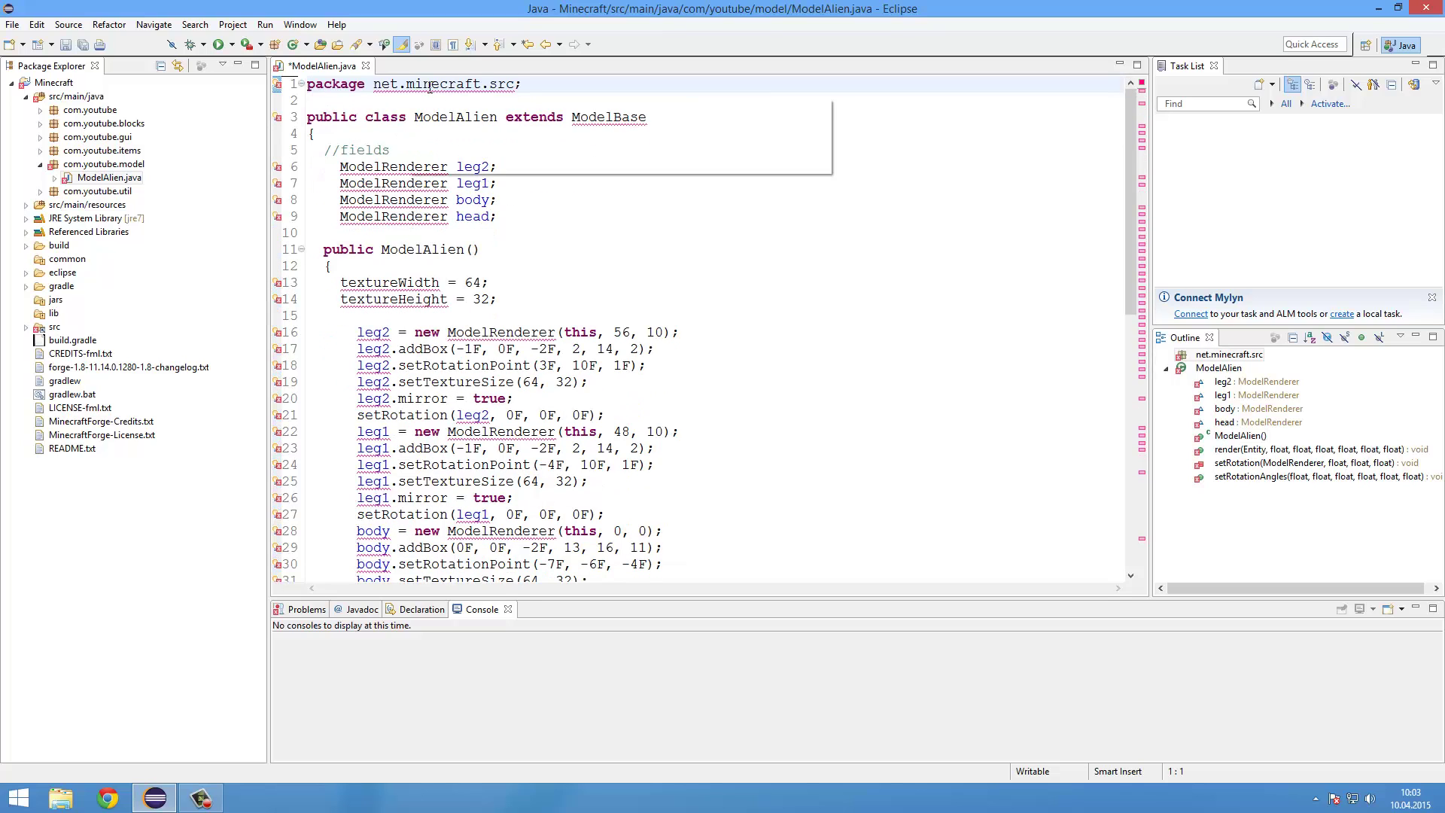
click(470, 151)
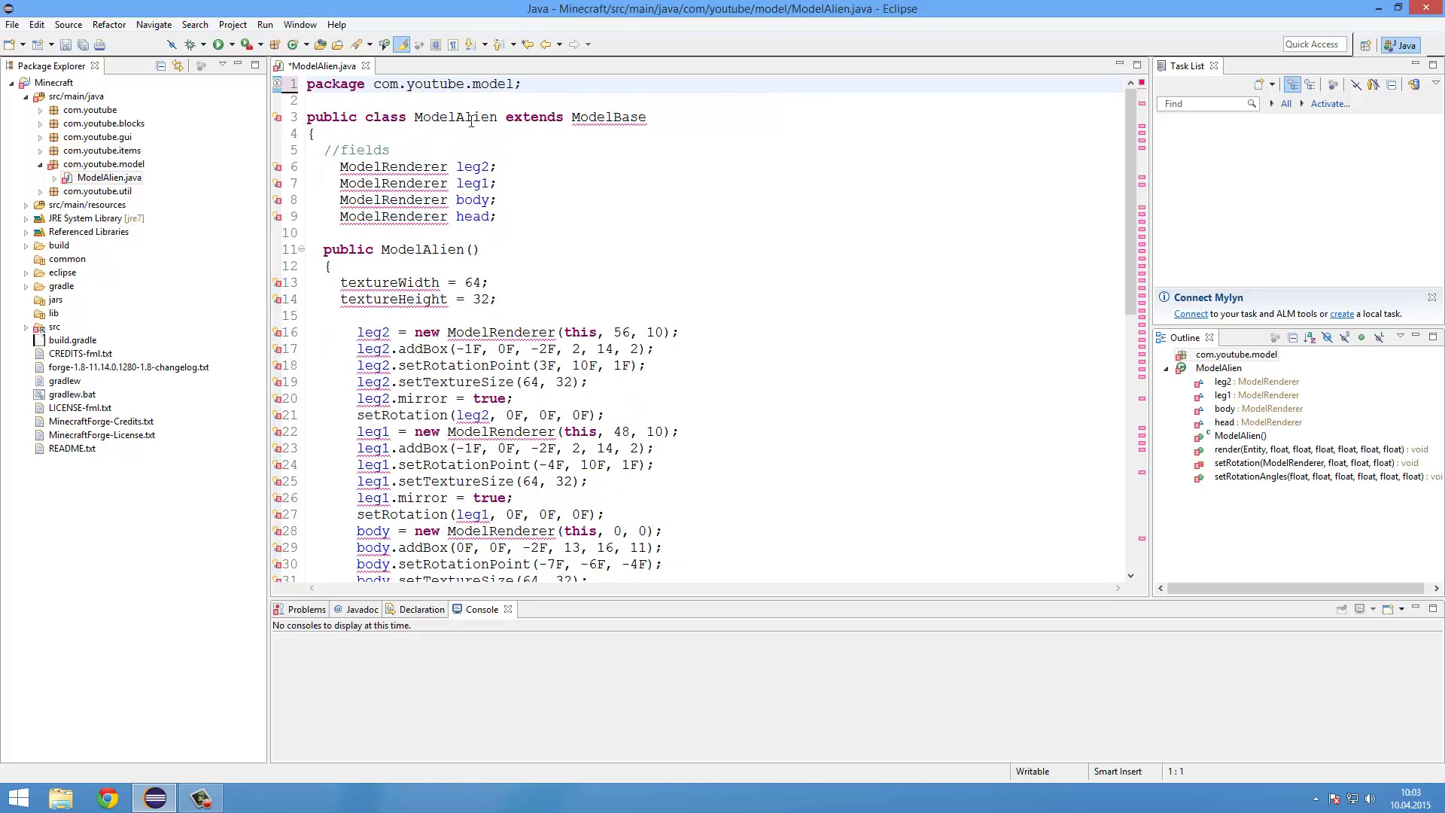
Step: Import ModelBase and ModelRenderer from net.minecraft.client.model into the ModelAlien class
mouse_move(458, 115)
mouse_move(591, 119)
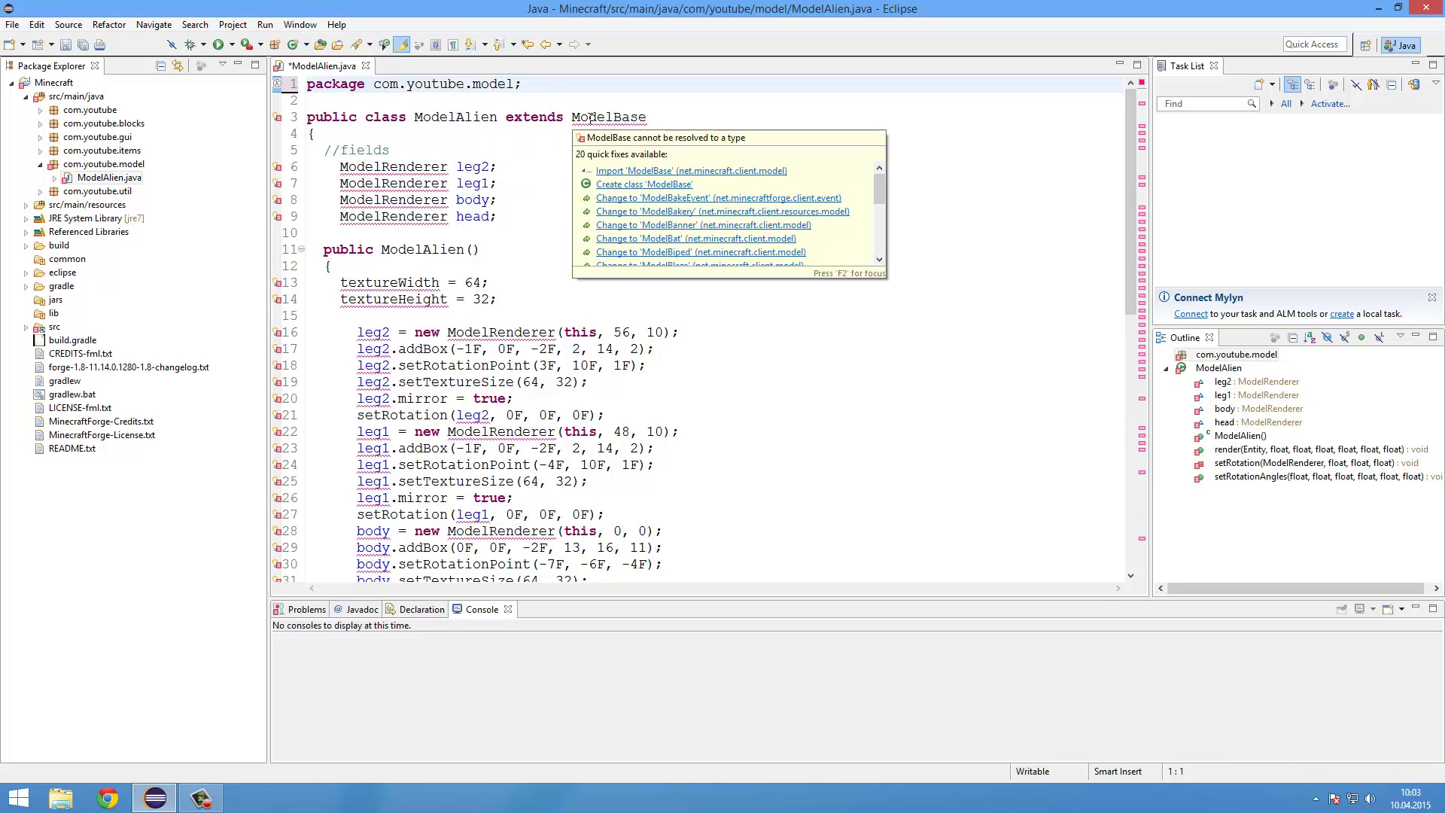
click(624, 170)
mouse_move(421, 200)
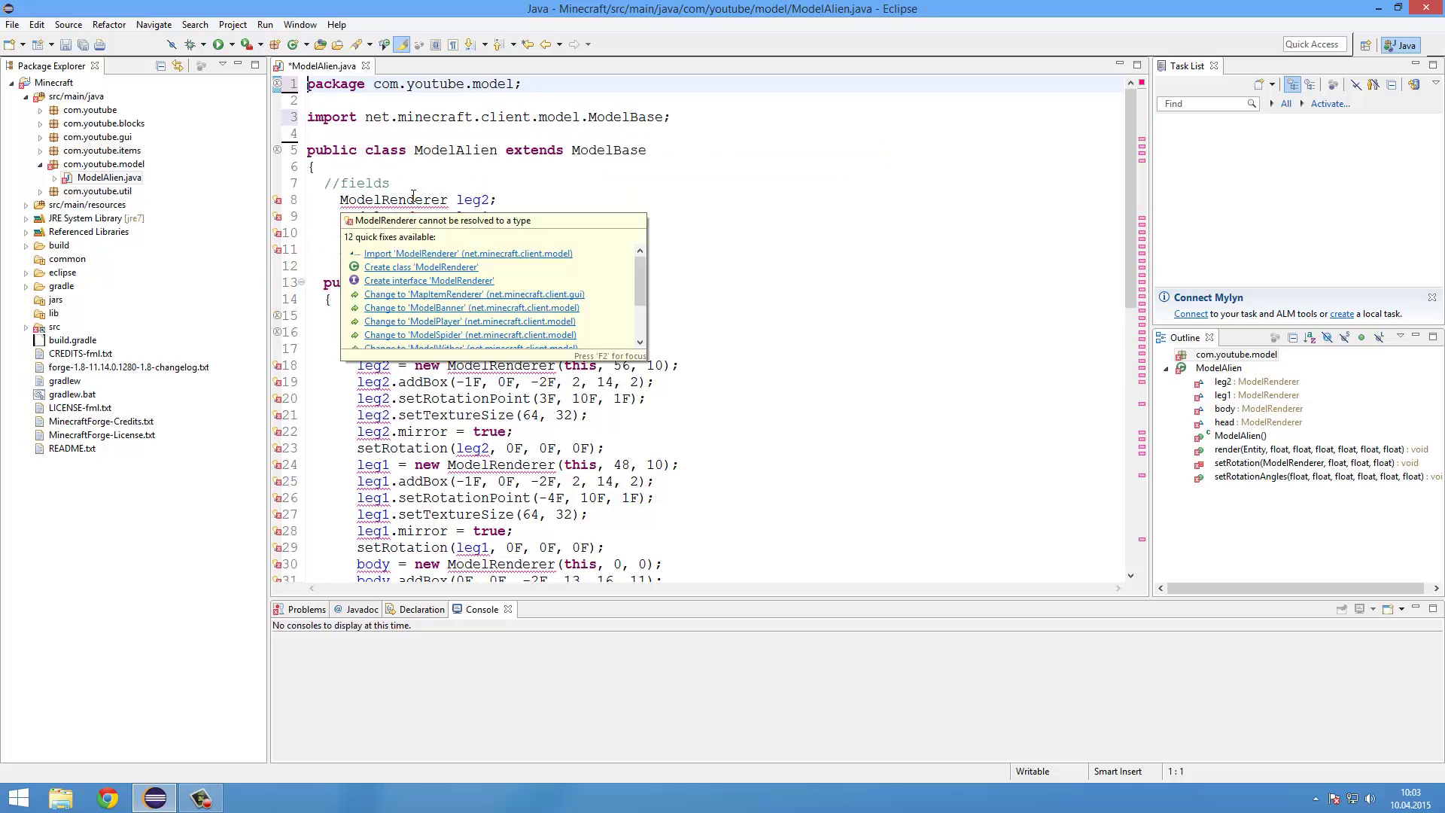
click(444, 255)
Step: Review the ModelAlien class from its imports and ModelRenderer fields through the constructor to the rotation methods at its end
scroll(450, 265, down, 6)
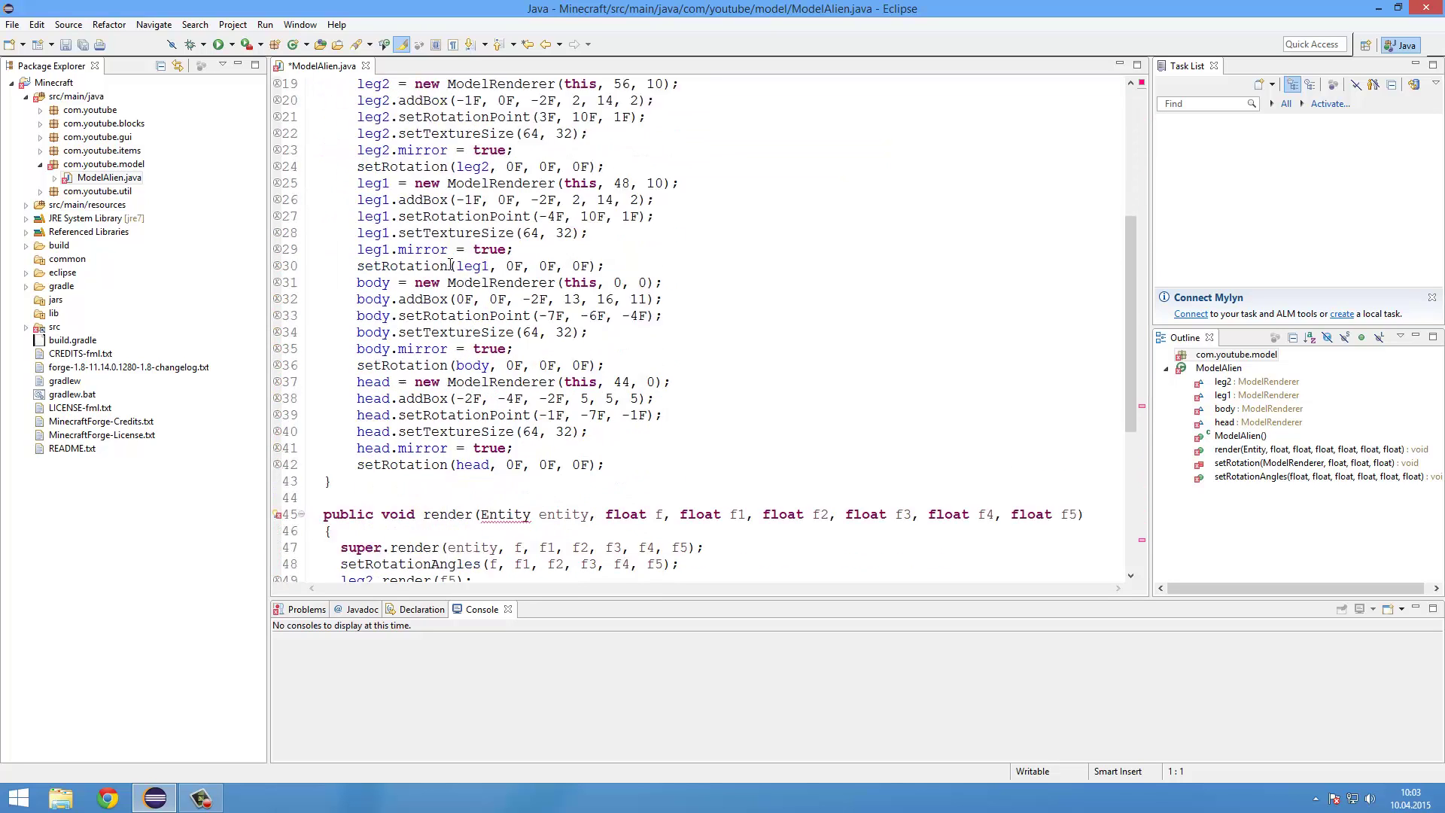
scroll(450, 265, up, 6)
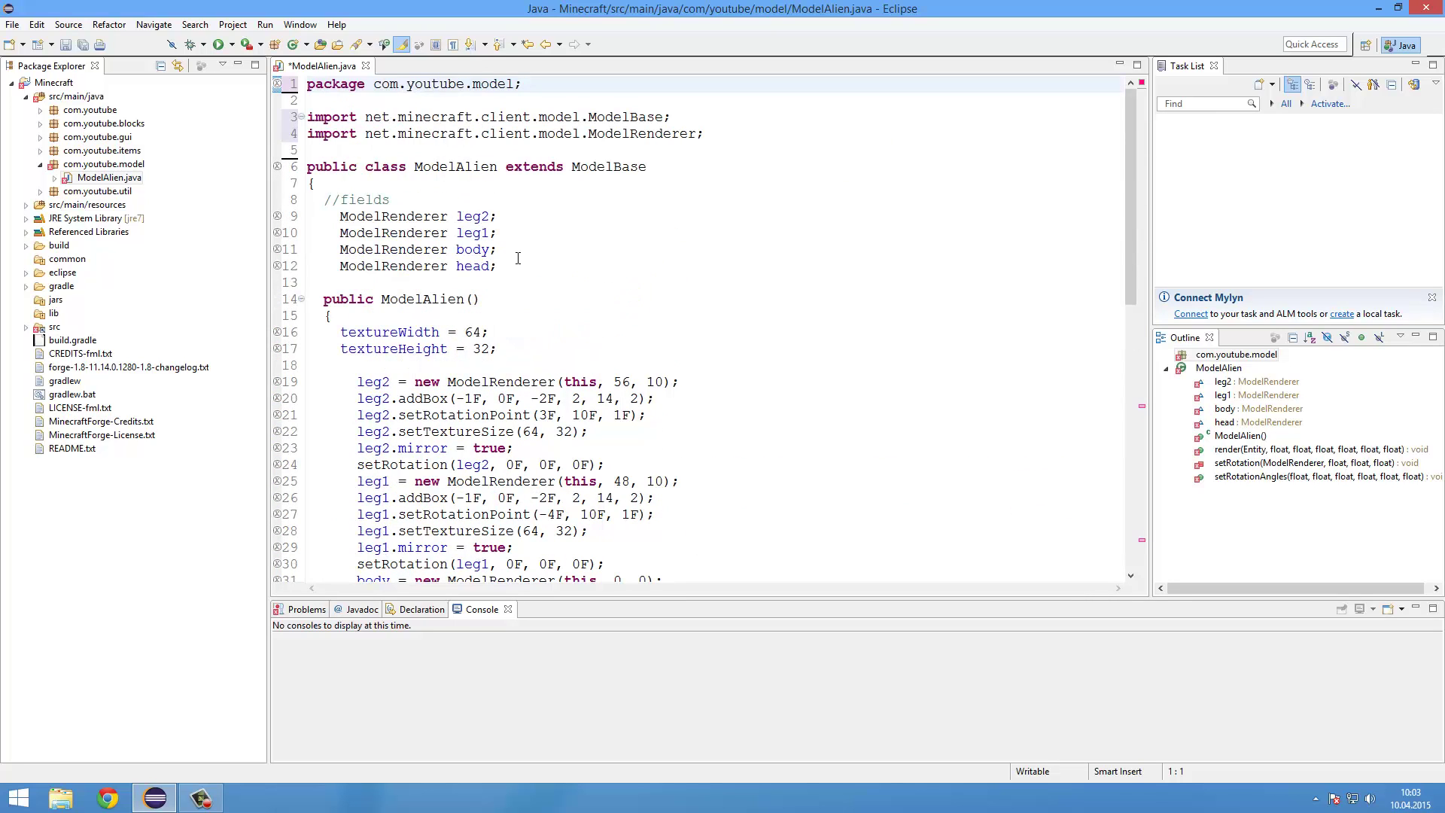
drag(513, 267, 309, 266)
click(519, 267)
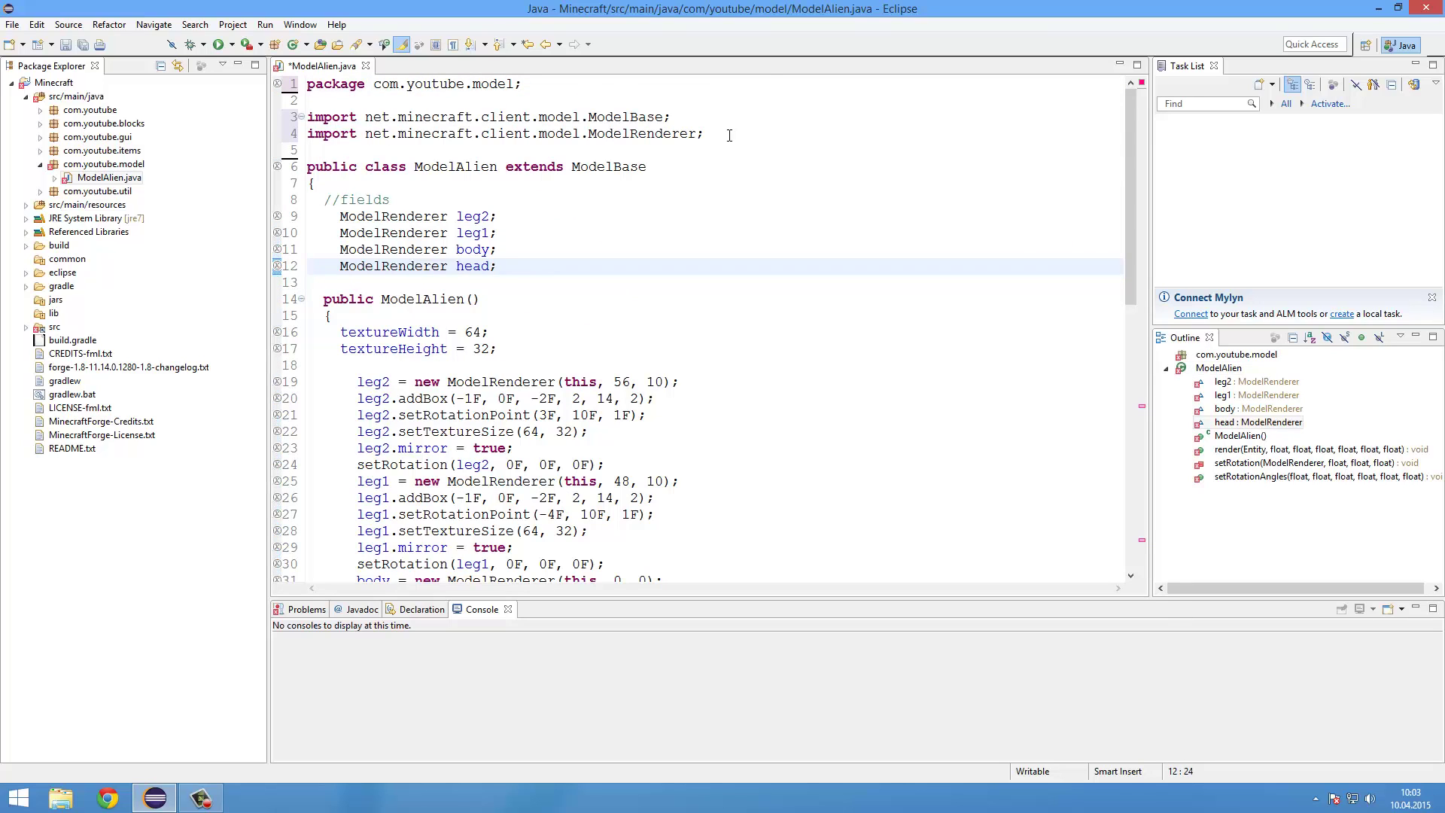
drag(734, 133, 431, 117)
click(431, 118)
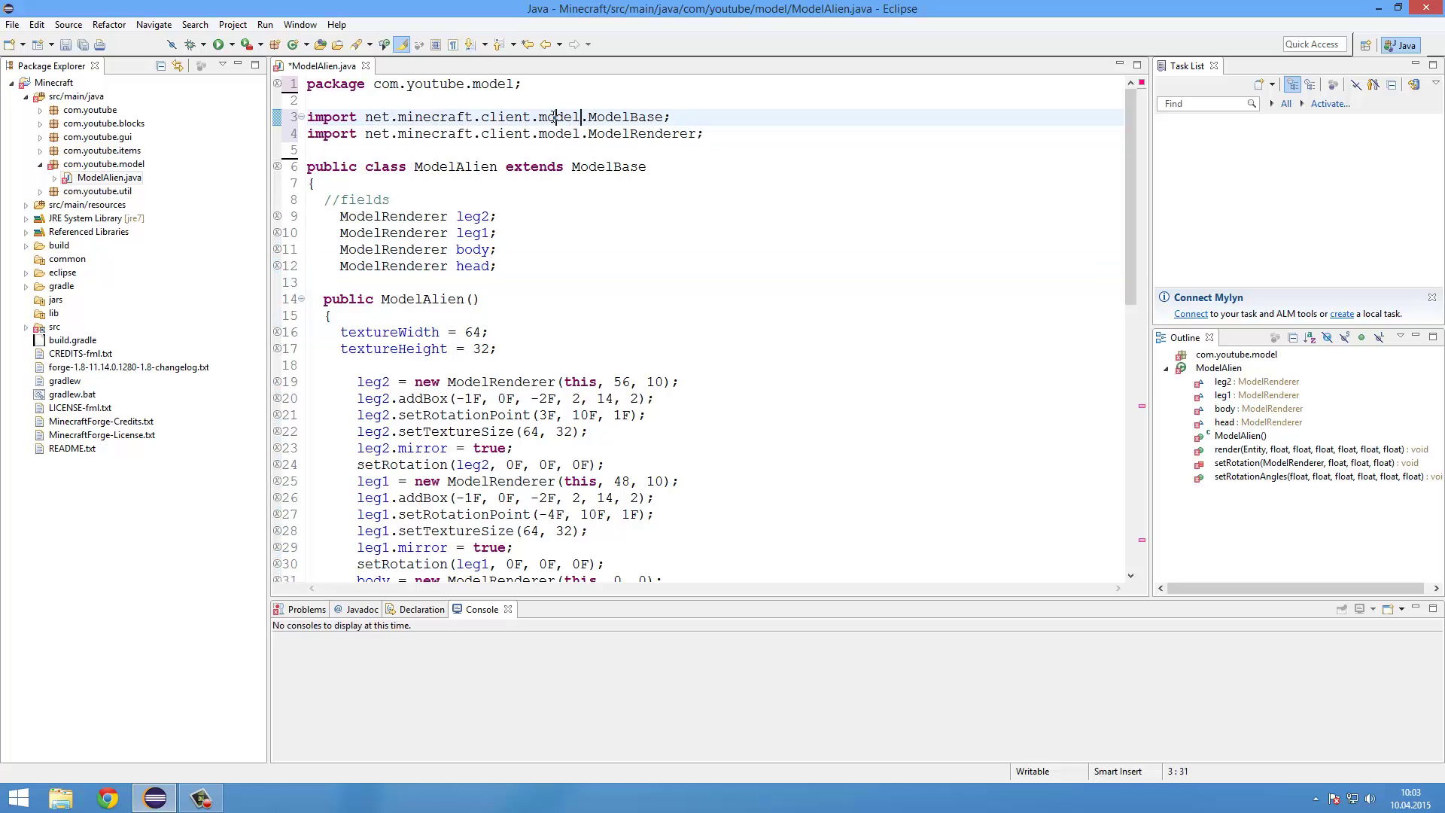
click(632, 133)
scroll(695, 227, down, 5)
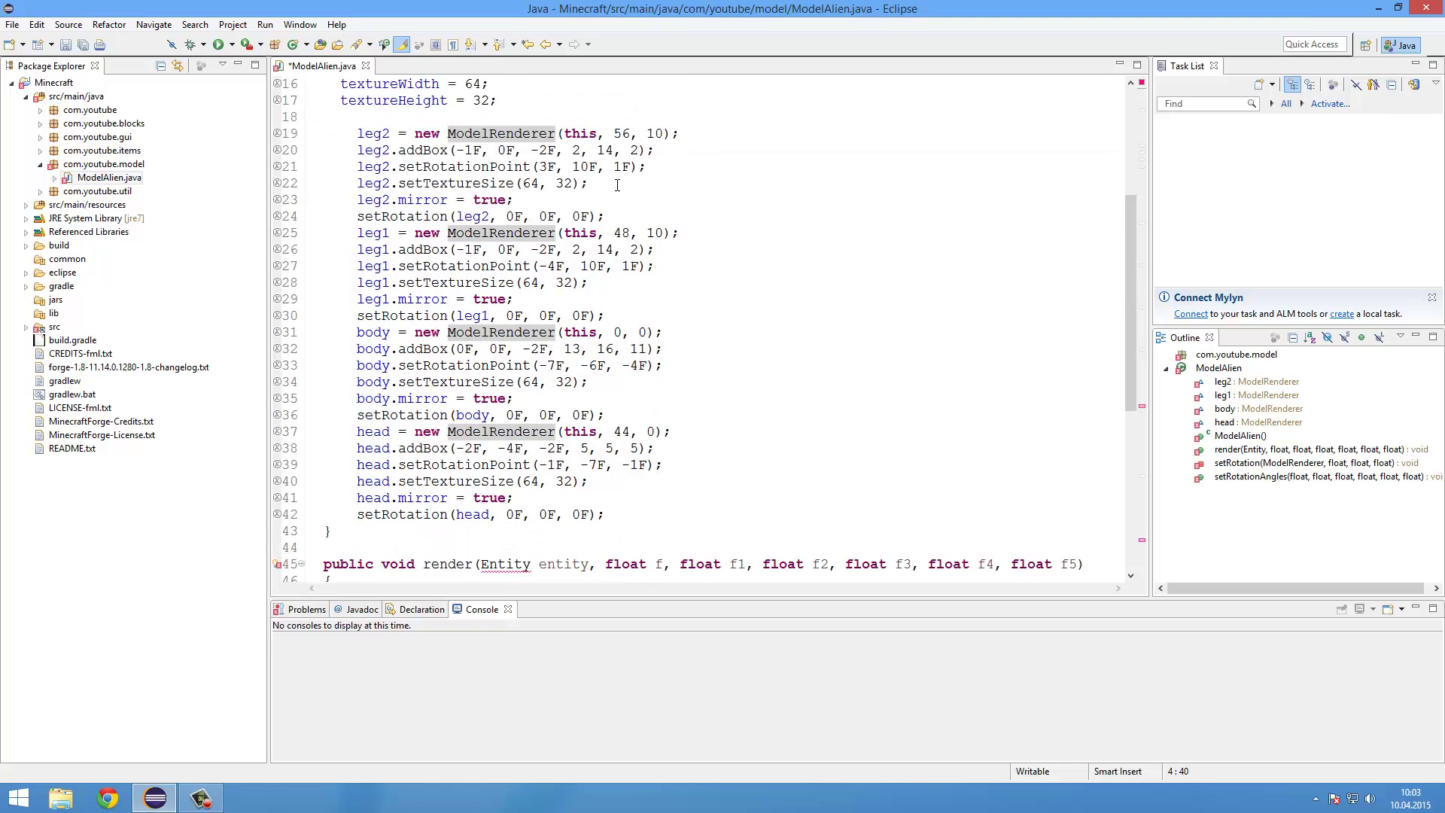
scroll(618, 185, down, 5)
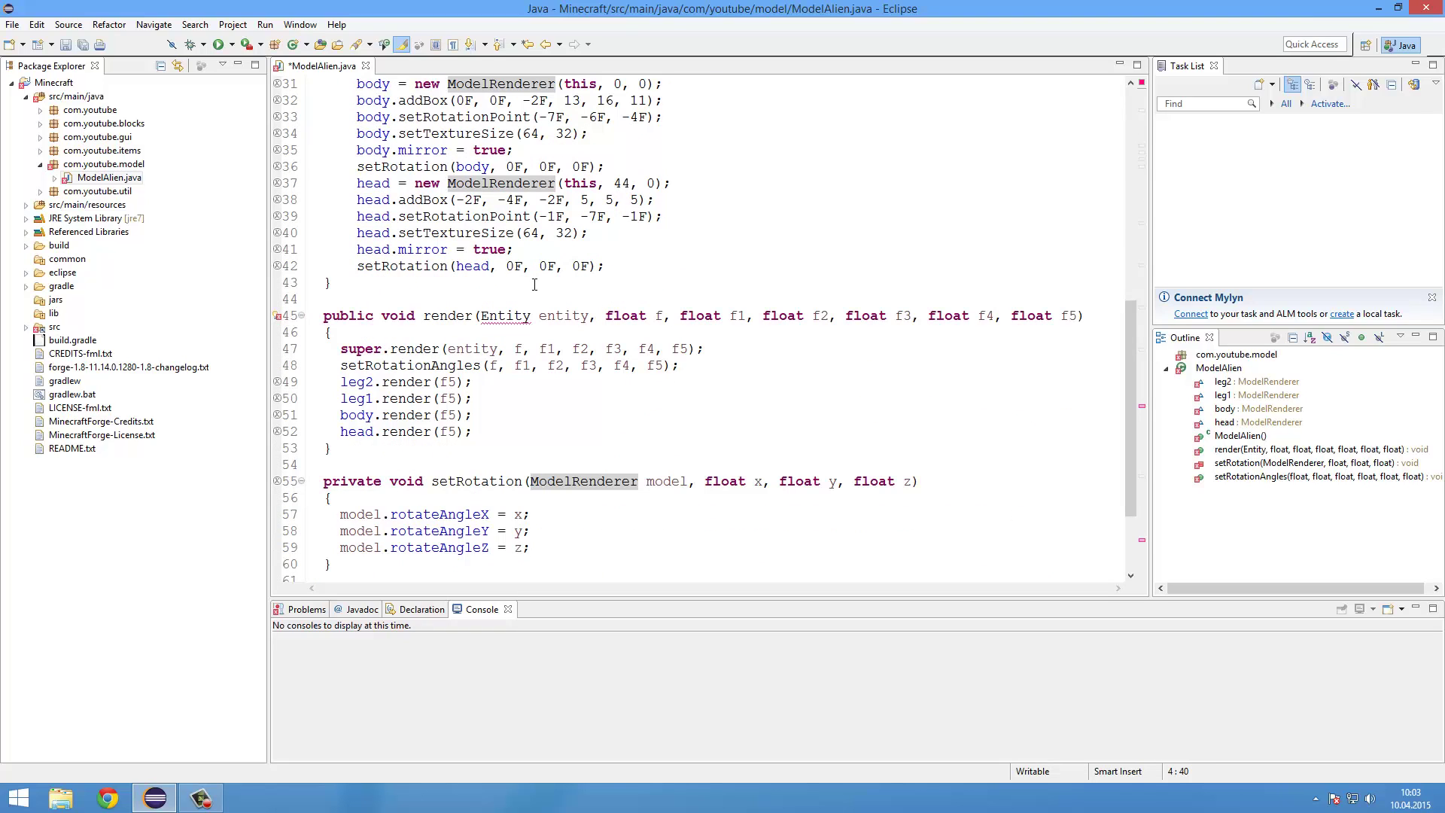
scroll(535, 285, down, 3)
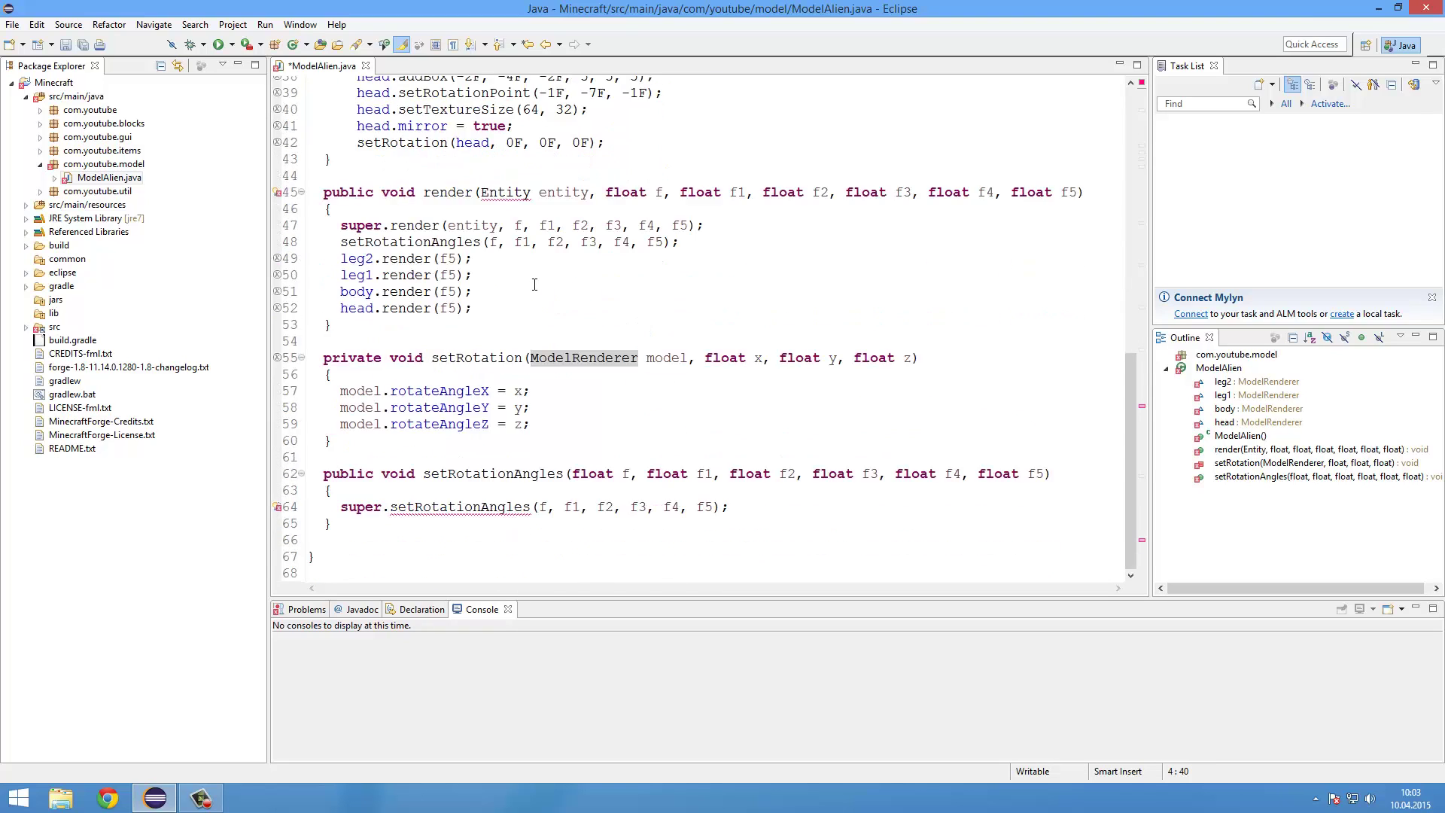
Step: Import Entity from net.minecraft.entity for the parameter of the render method
scroll(581, 256, up, 3)
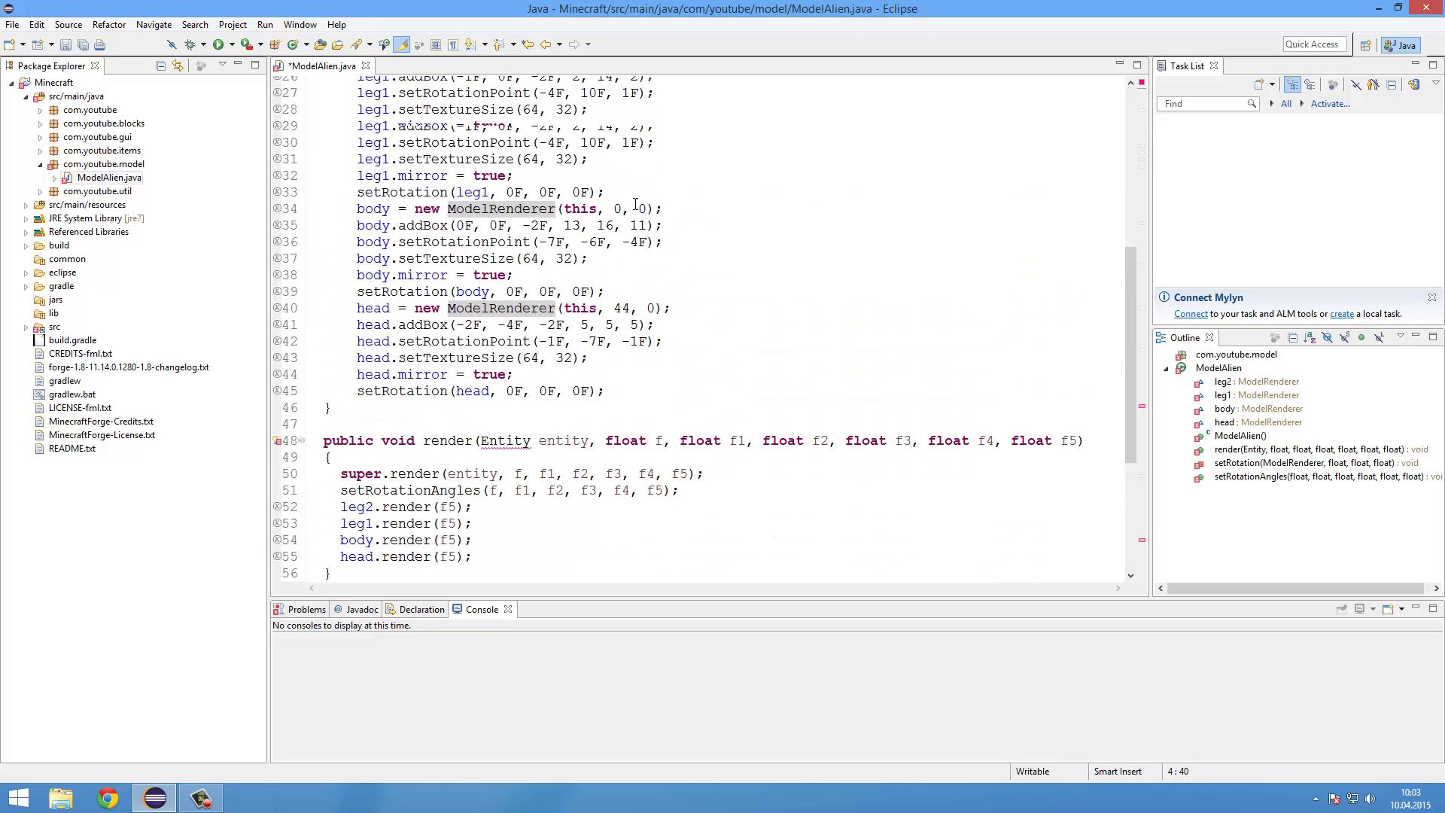
scroll(525, 348, down, 2)
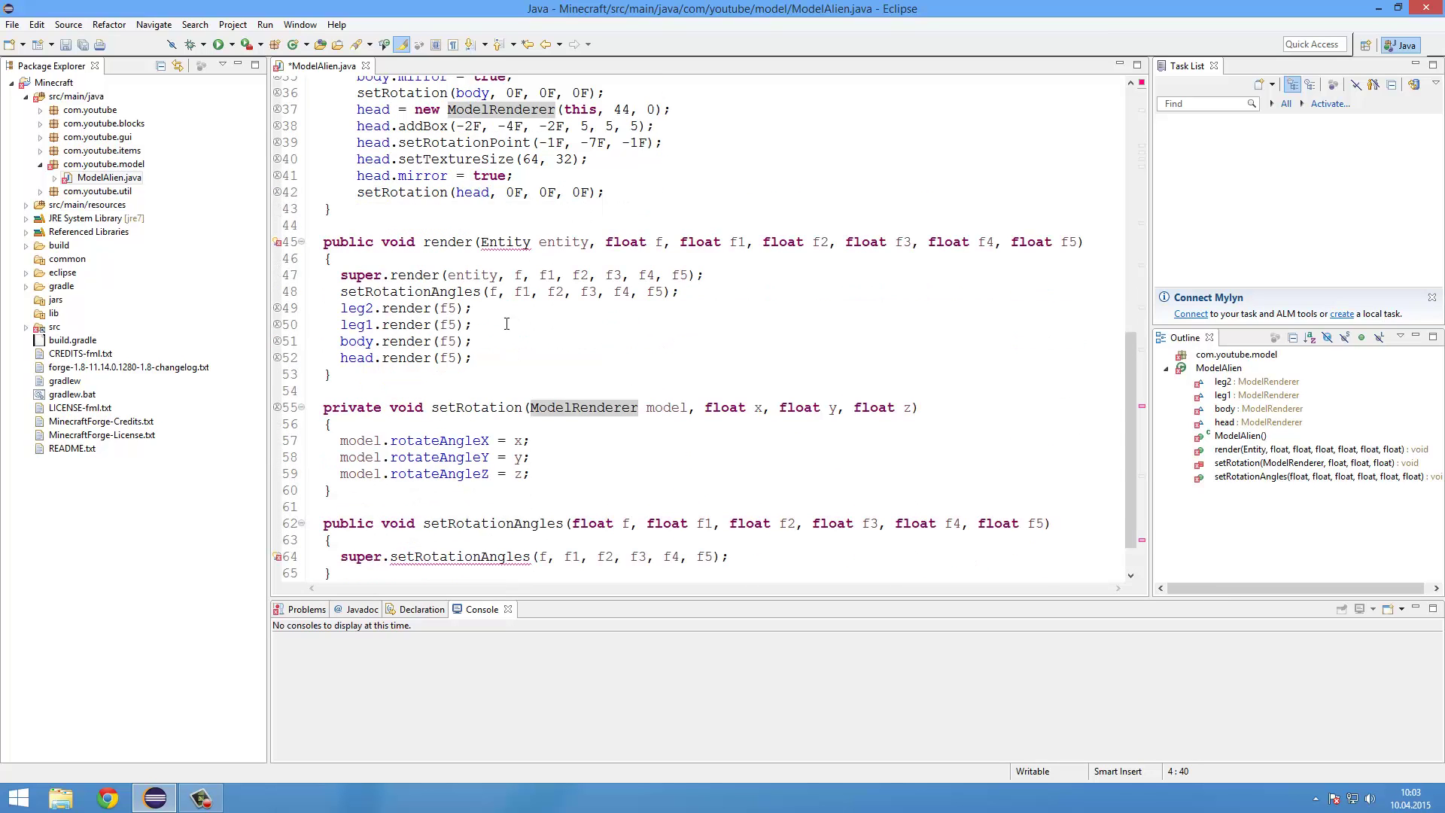
scroll(496, 308, up, 1)
mouse_move(508, 291)
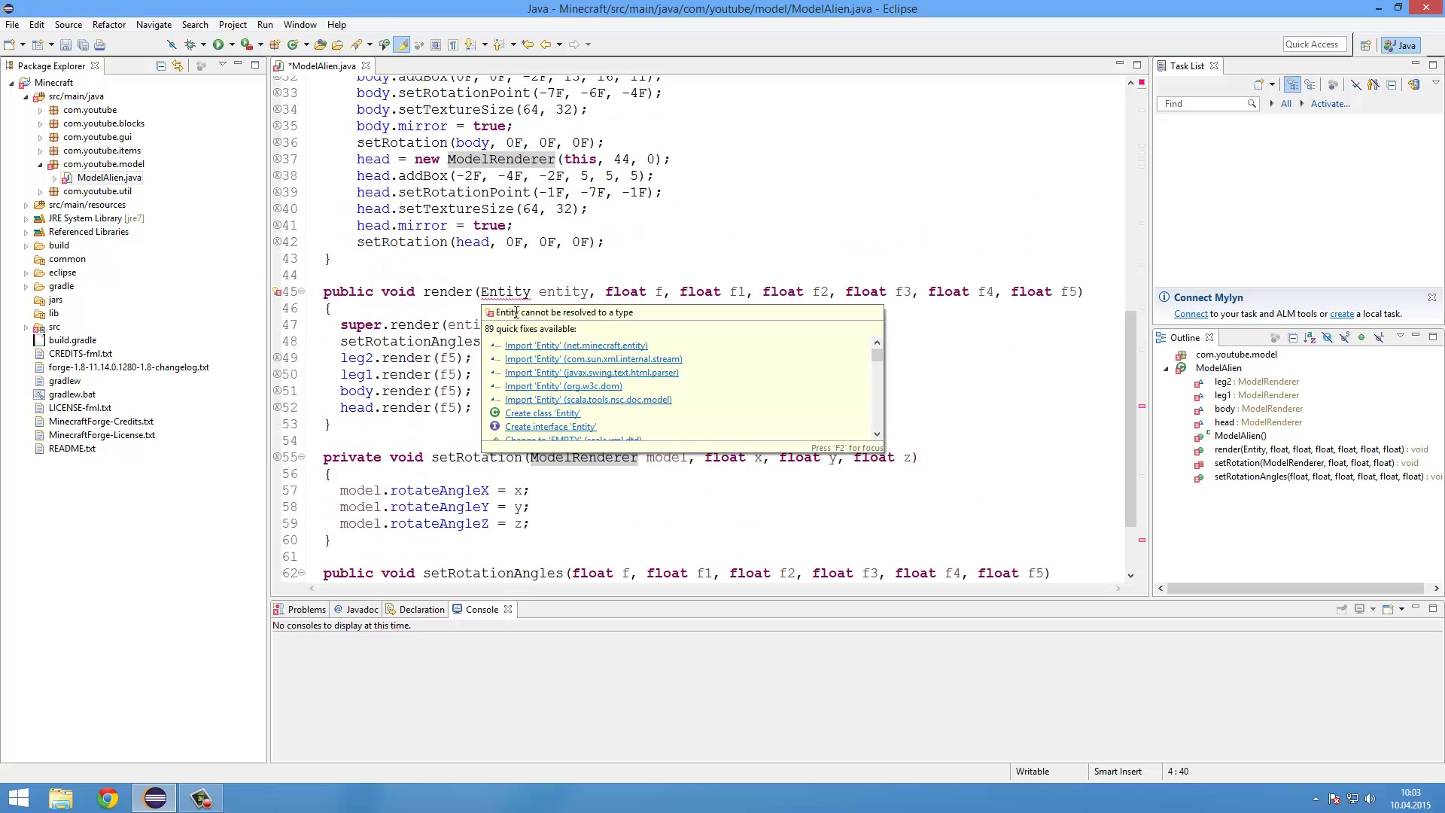
click(608, 347)
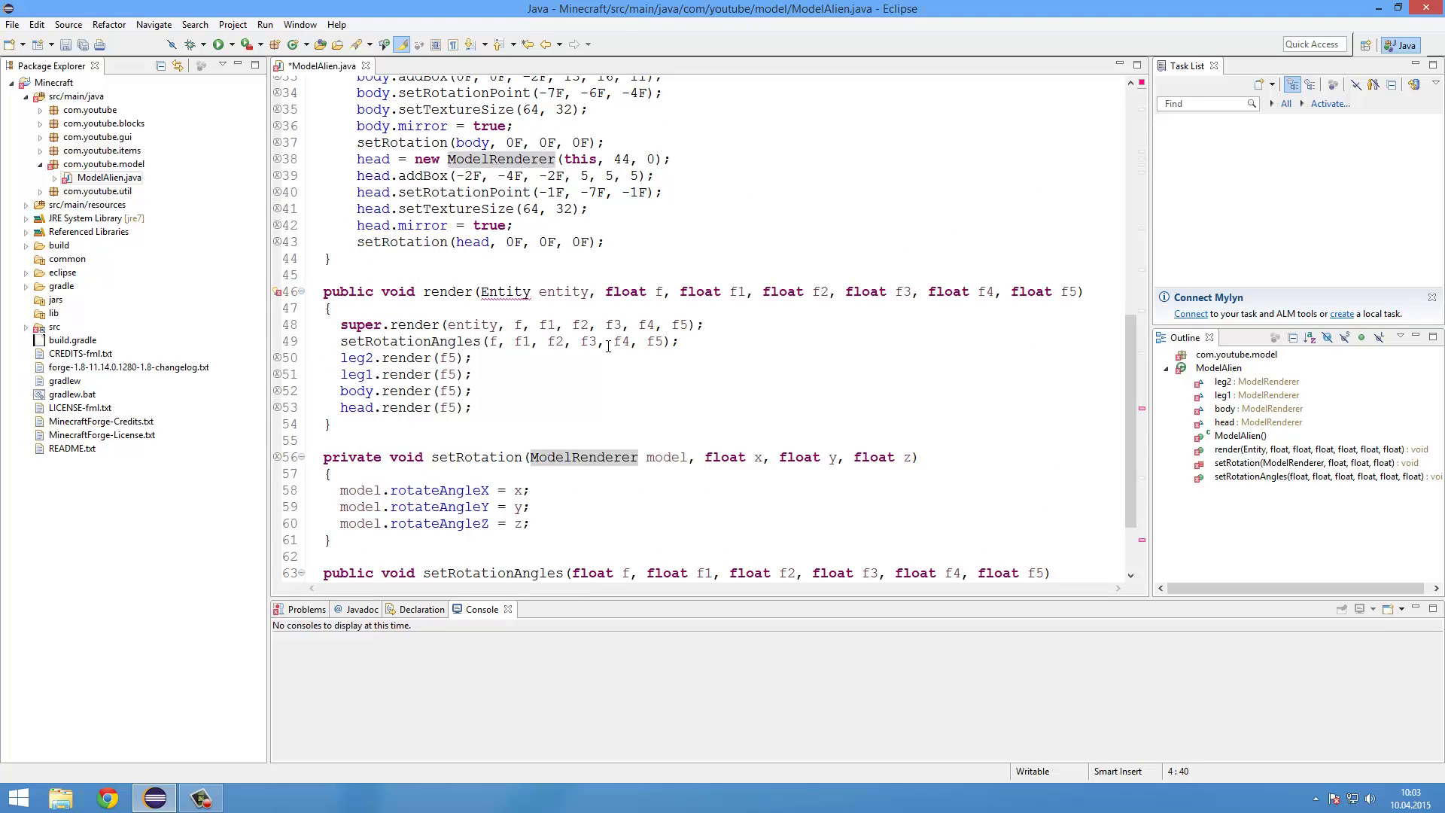
Step: Add an "Entity entity" parameter after float f5 in the setRotationAngles method declaration
scroll(608, 347, down, 2)
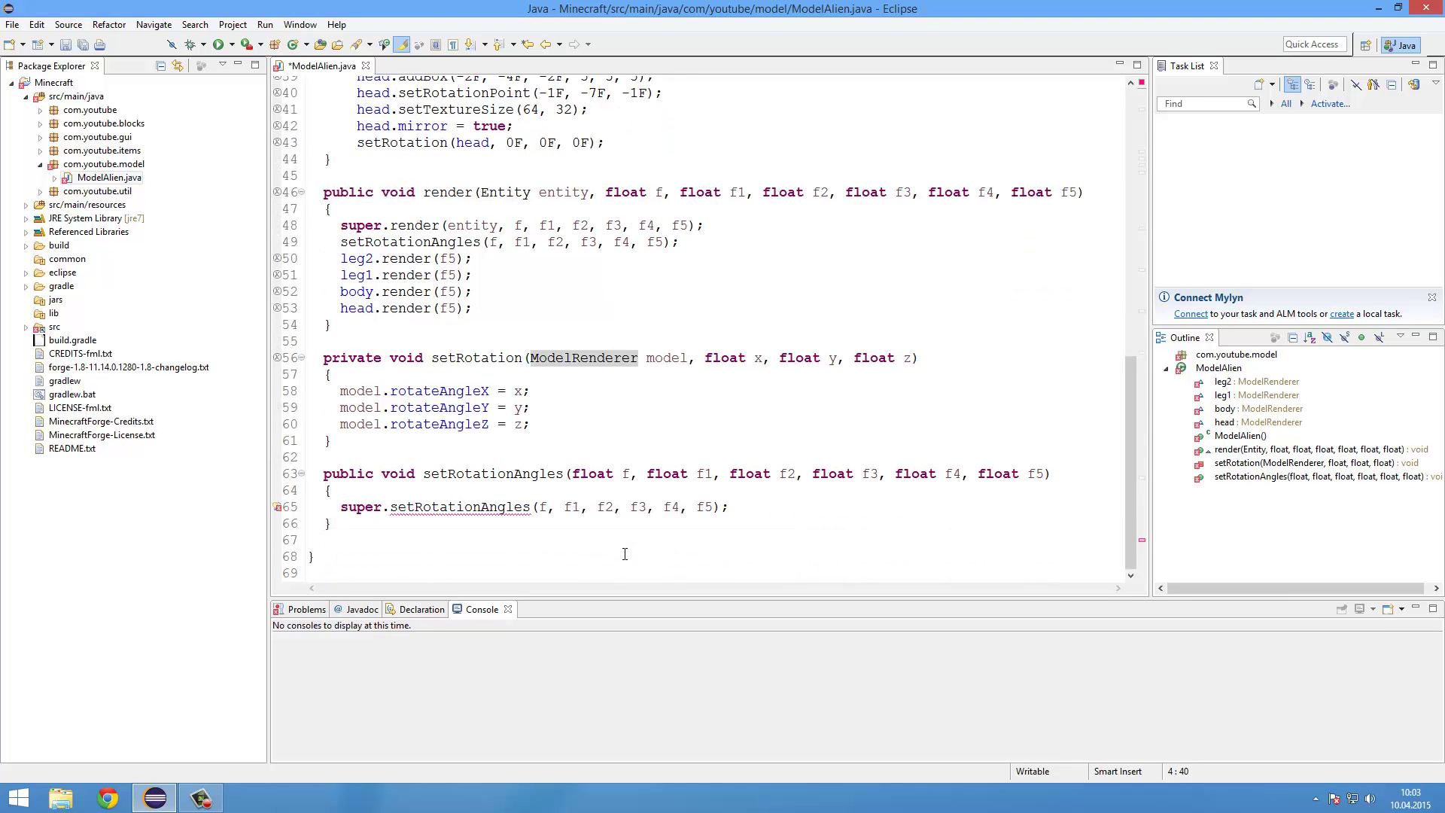
click(713, 507)
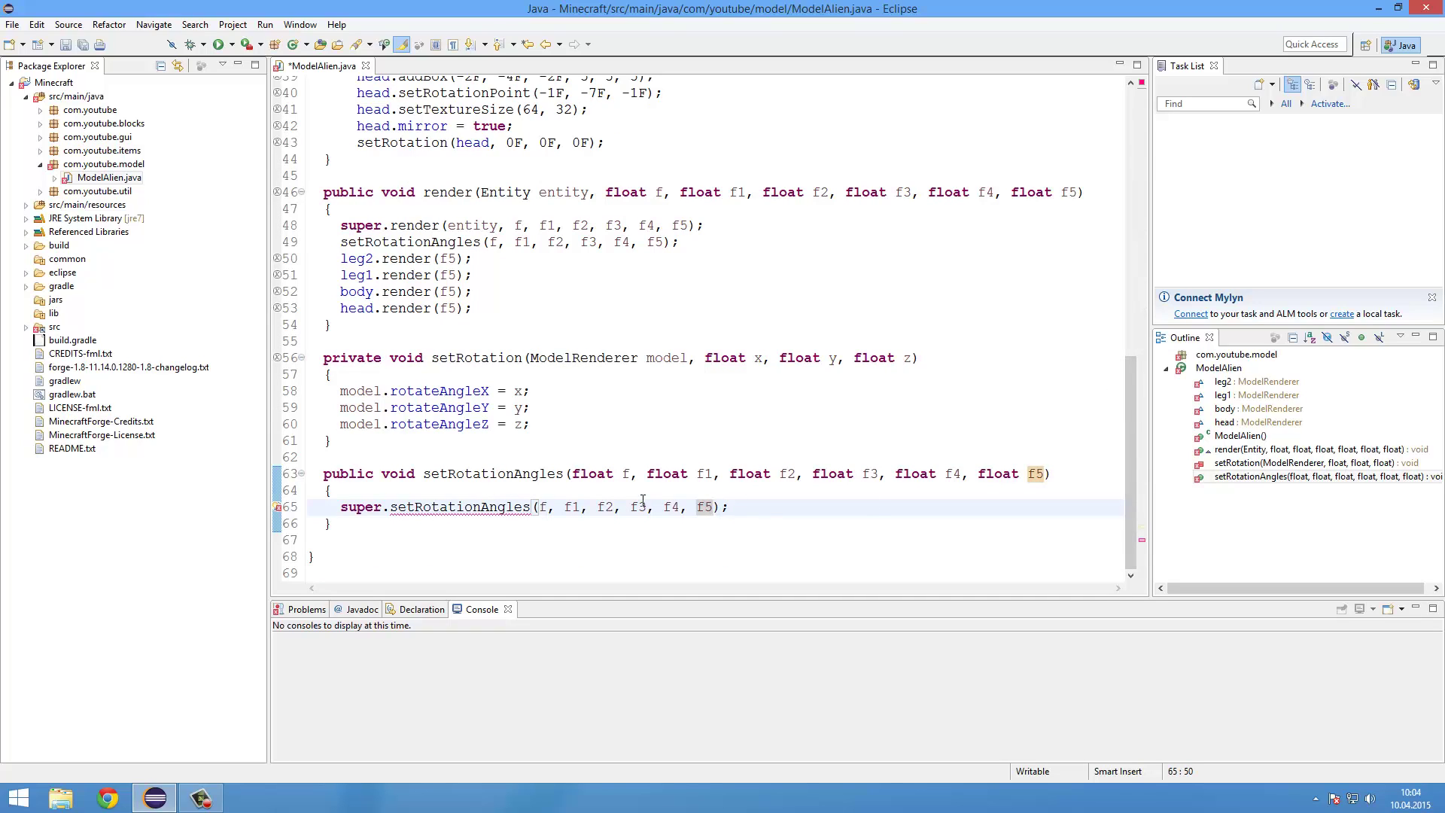
key(ctrl+shift+Left)
key(ctrl+shift+Left)
key(ctrl+shift+Left)
key(ctrl+shift+Left)
key(ctrl+shift+Left)
key(ctrl+shift+Left)
key(Left)
click(1046, 475)
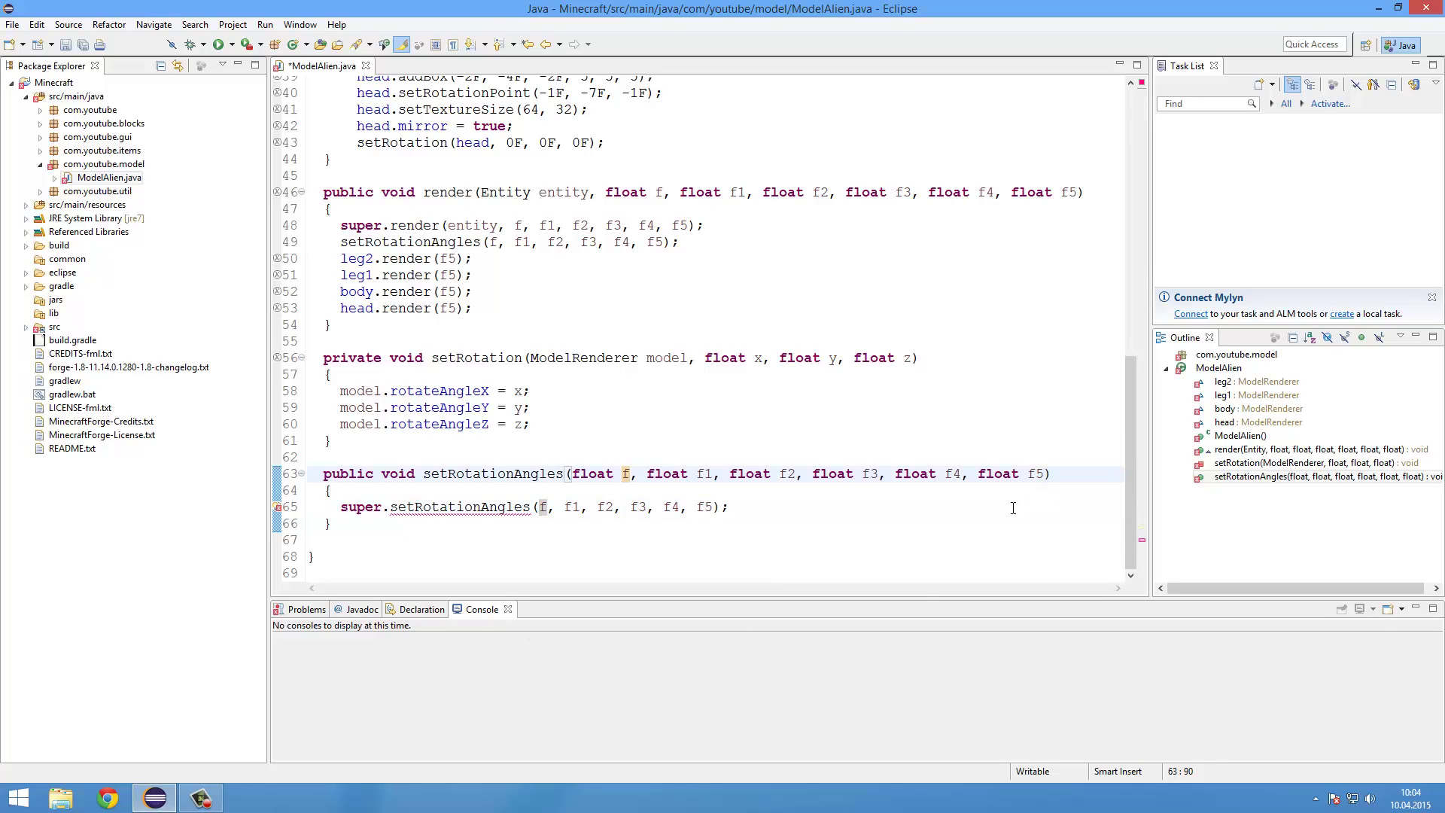
text(, Entity)
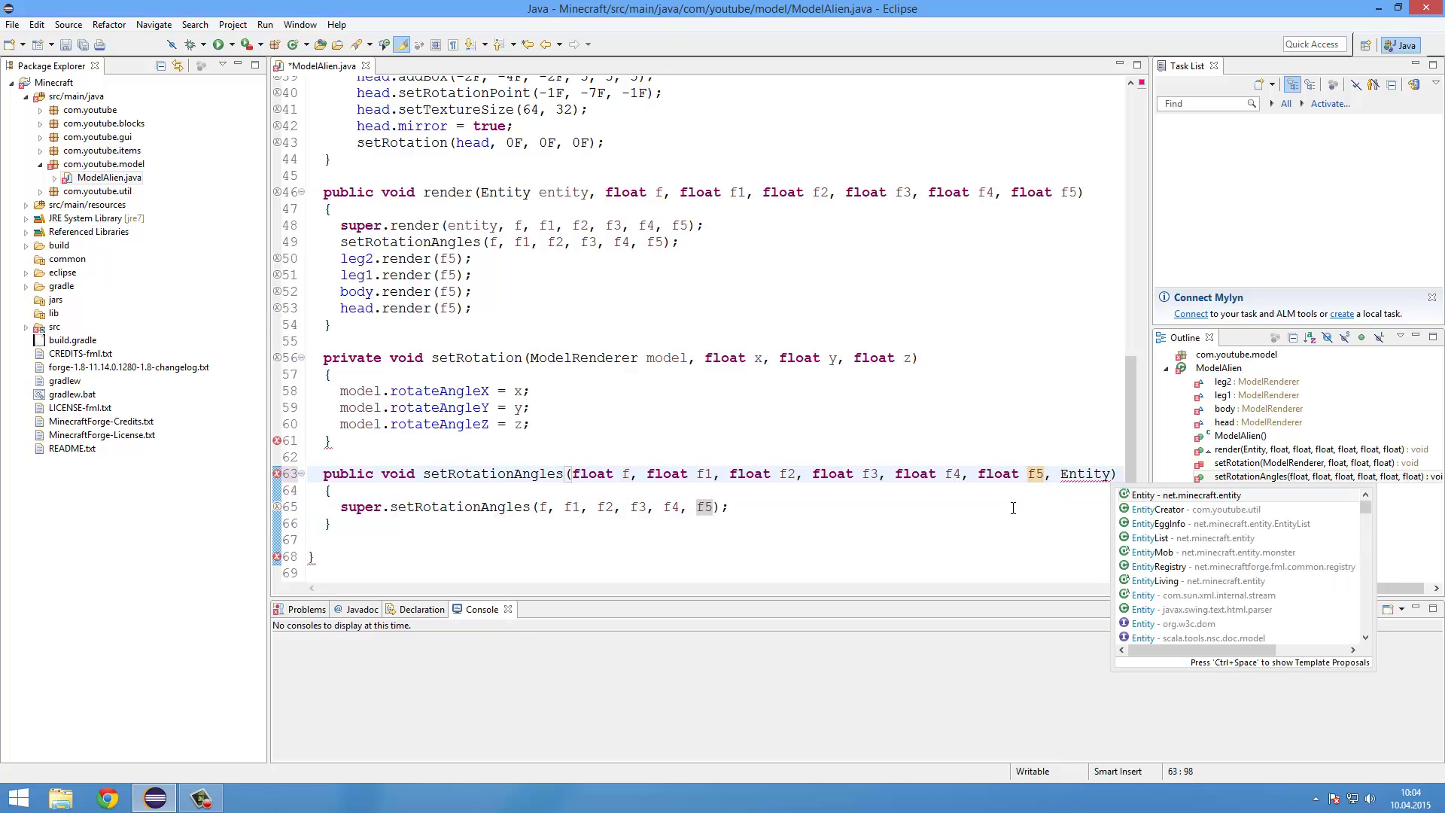
text( entity)
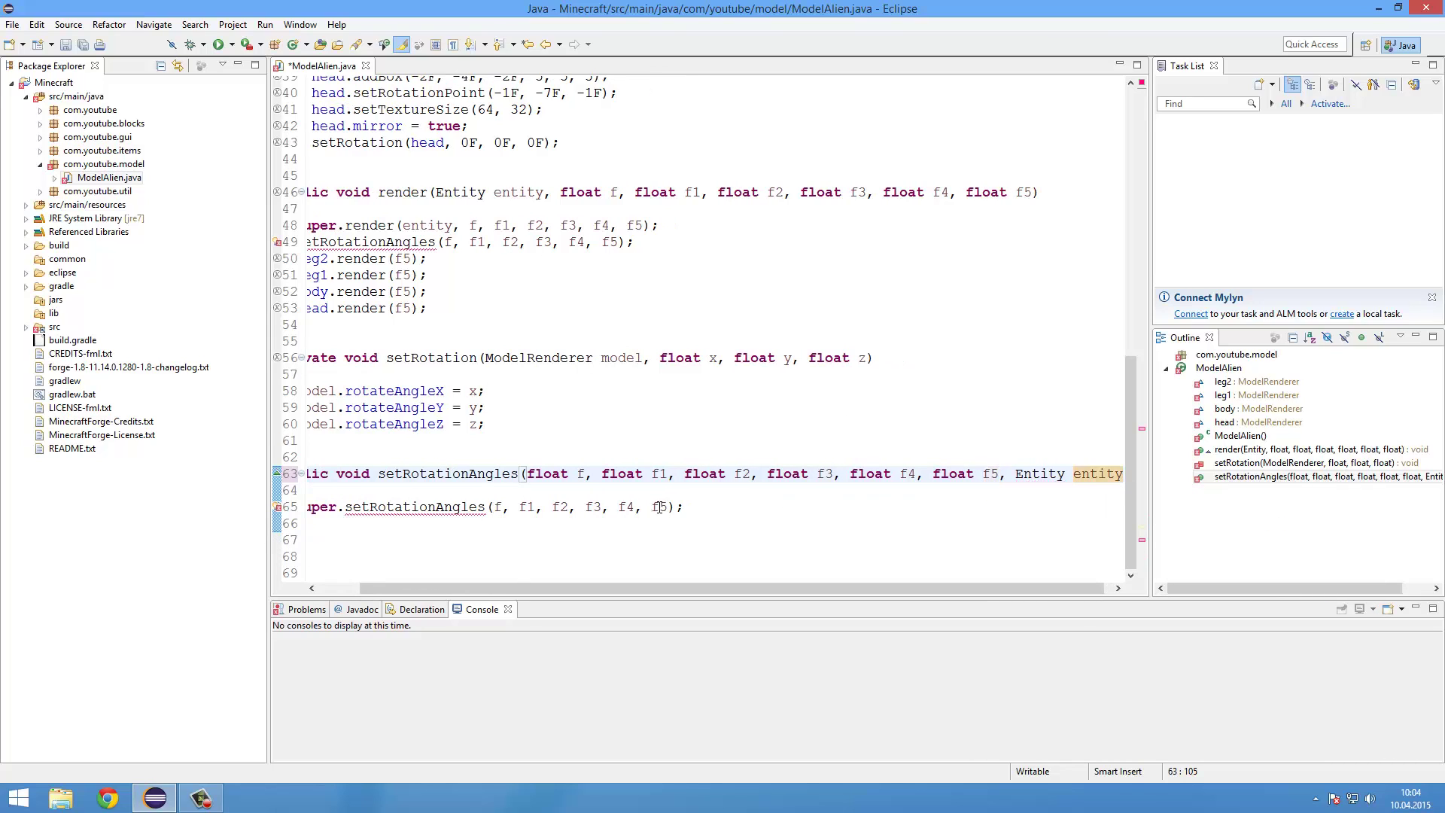
Step: Pass entity as the last argument, after f5, in the super.setRotationAngles call
click(676, 510)
key(Left)
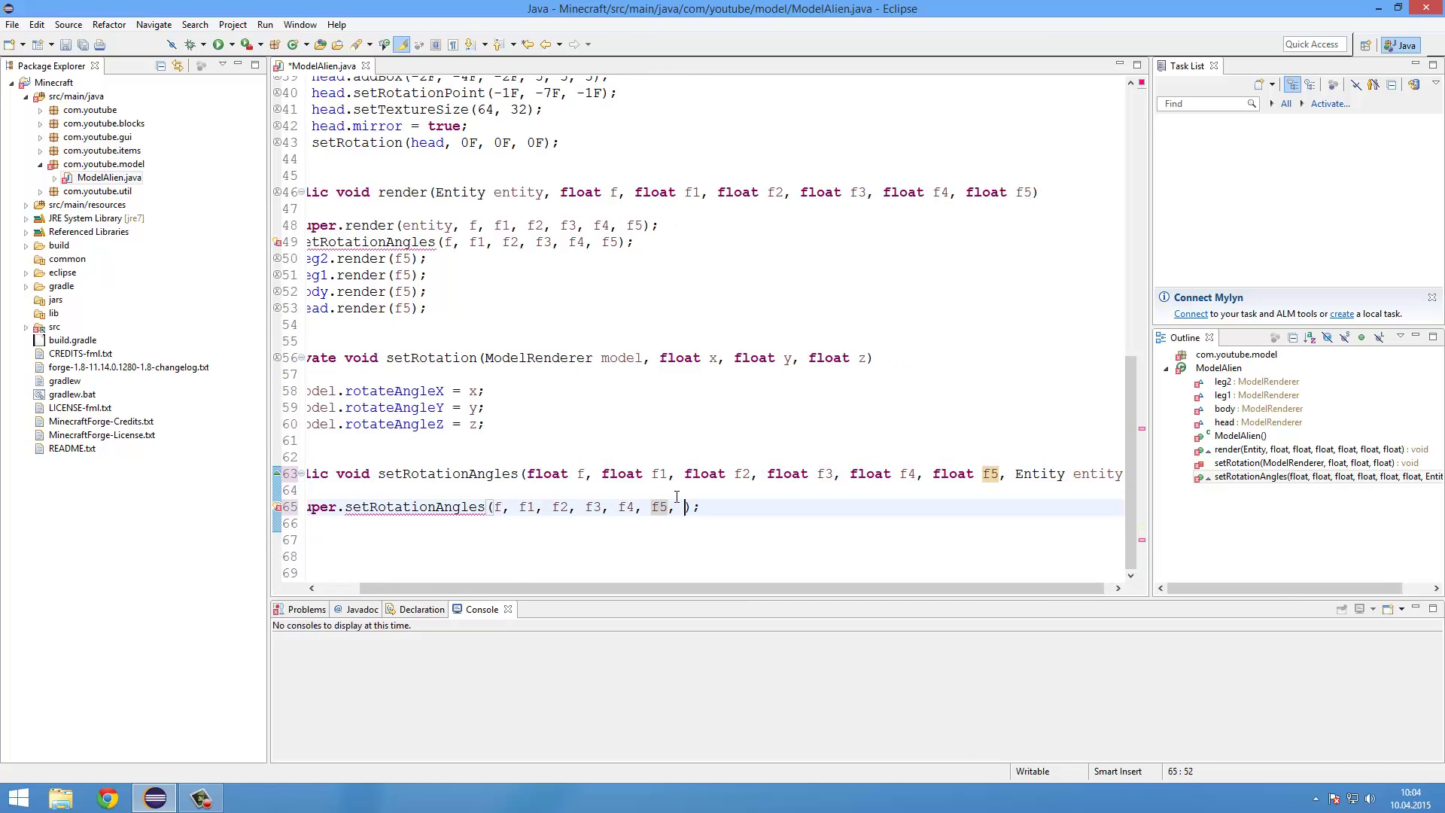
text(, entity)
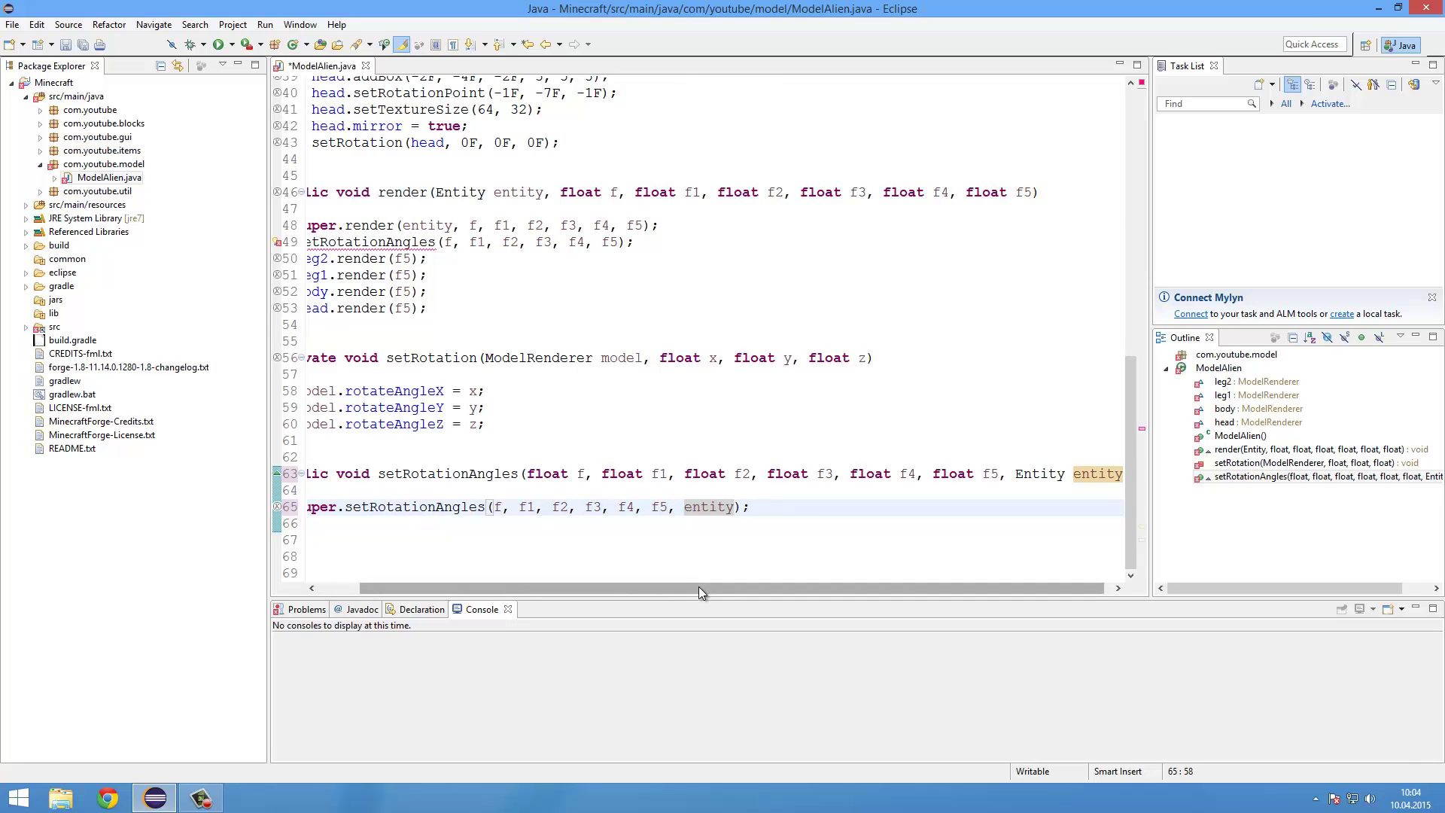
Step: Bring up the suggested fixes for the mismatched setRotationAngles call inside the render method
drag(699, 586, 657, 587)
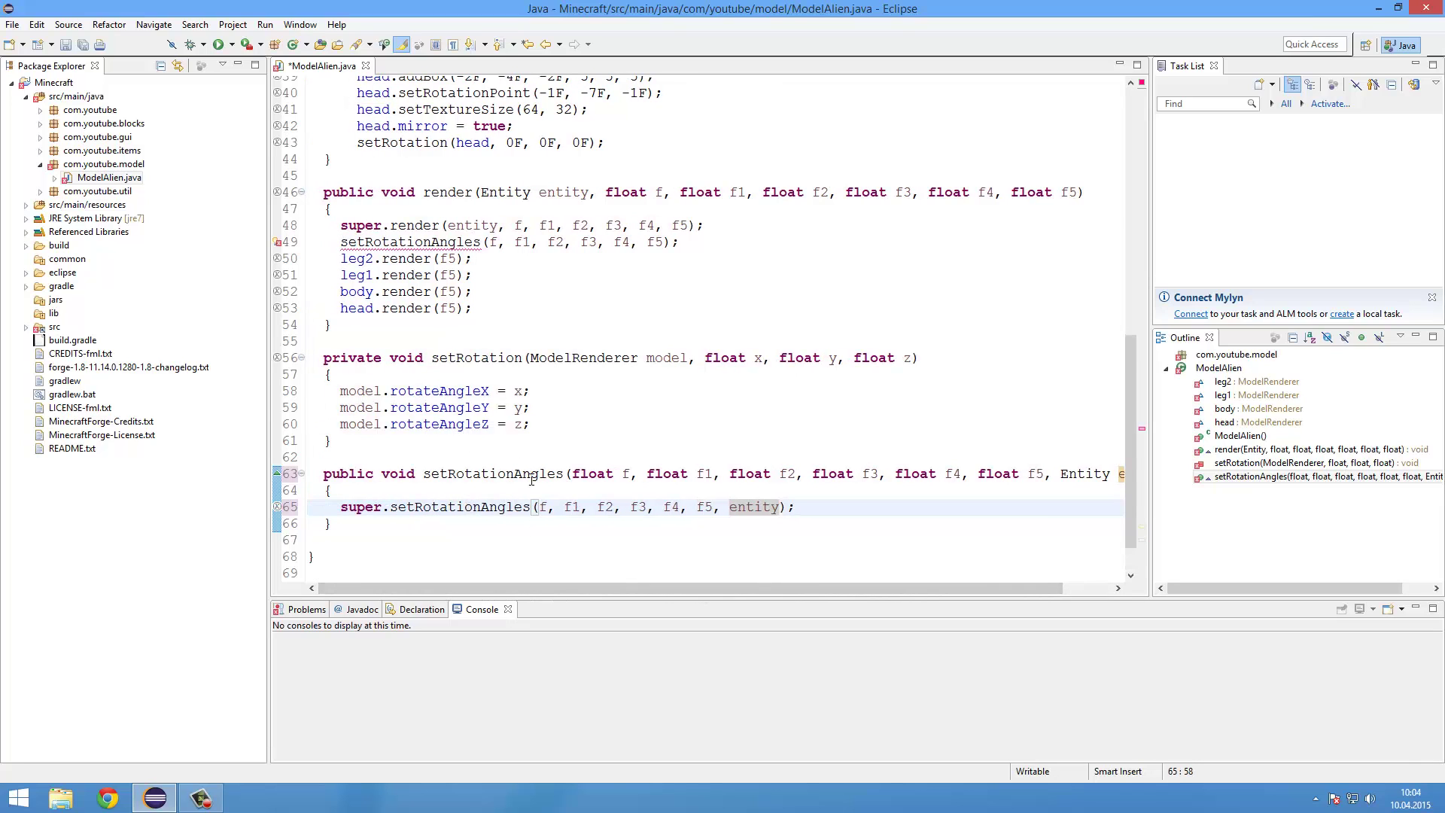
scroll(469, 406, up, 2)
mouse_move(419, 340)
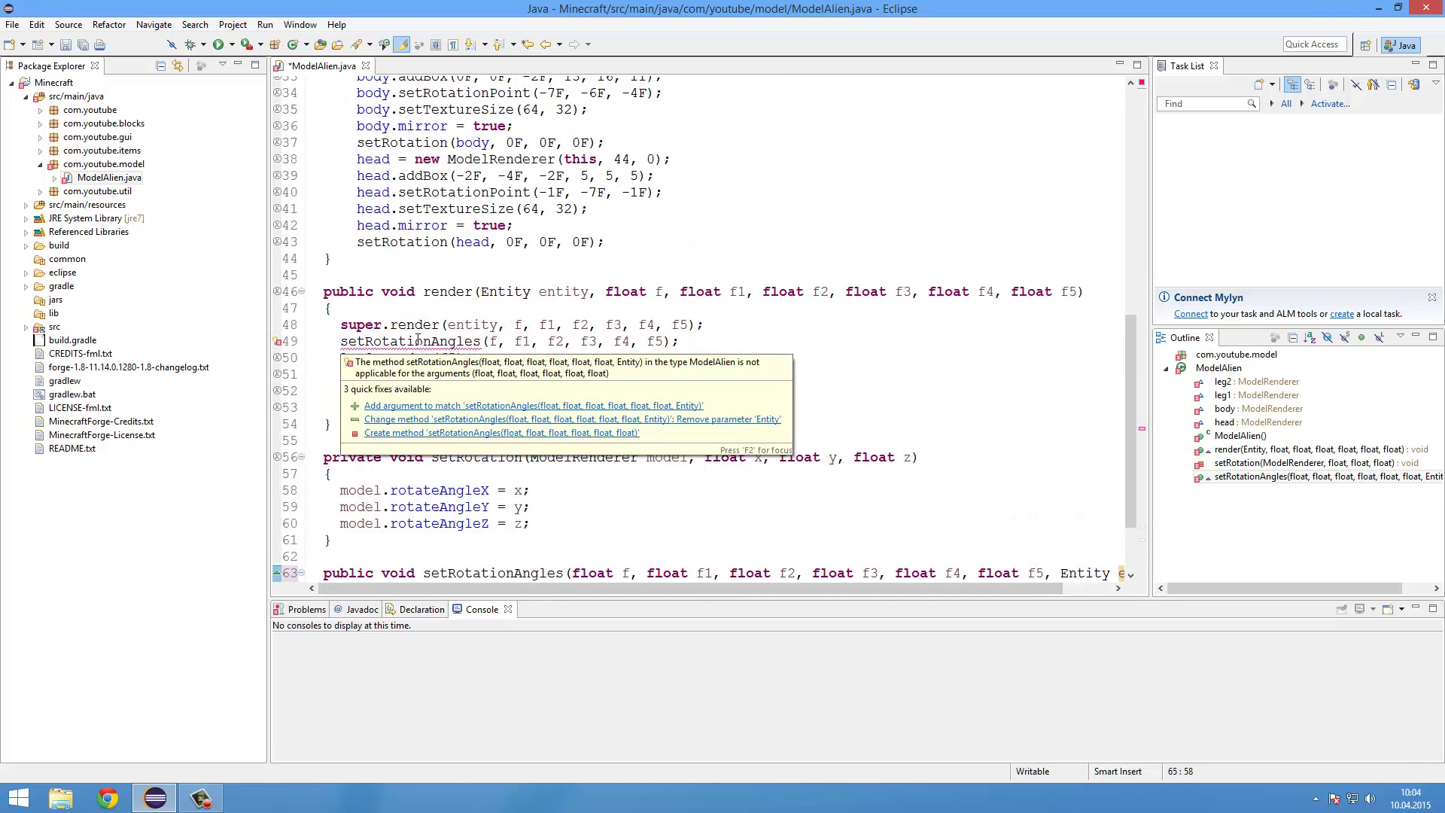